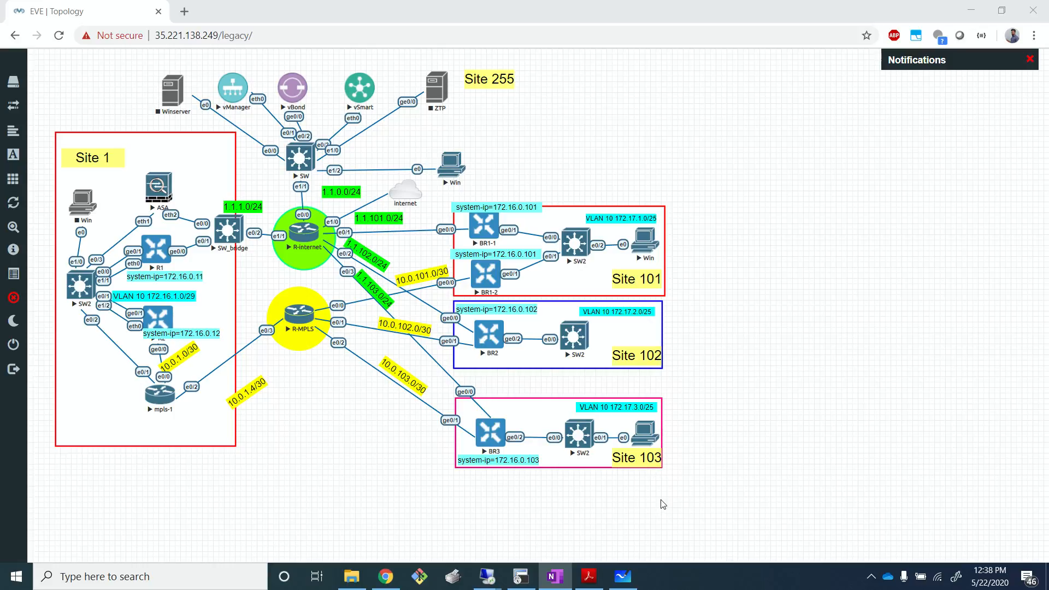
- Switch to Microsoft Whiteboard showing the hand-drawn SD-WAN lab topology
{"action": "left_click", "coordinate": [623, 576]}
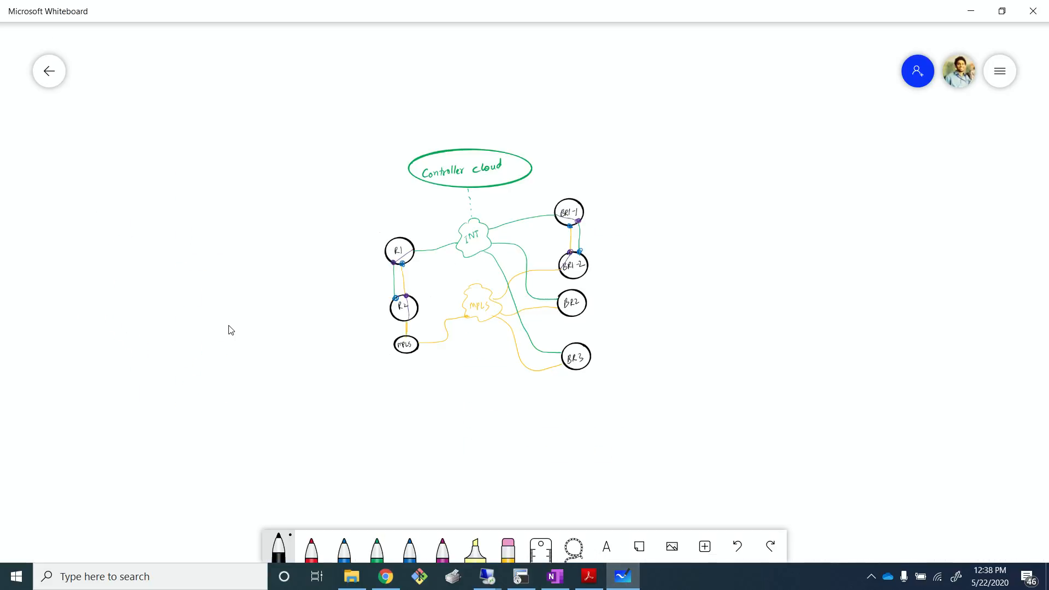
{"action": "scroll", "coordinate": [466, 281], "scroll_direction": "up", "scroll_amount": 2}
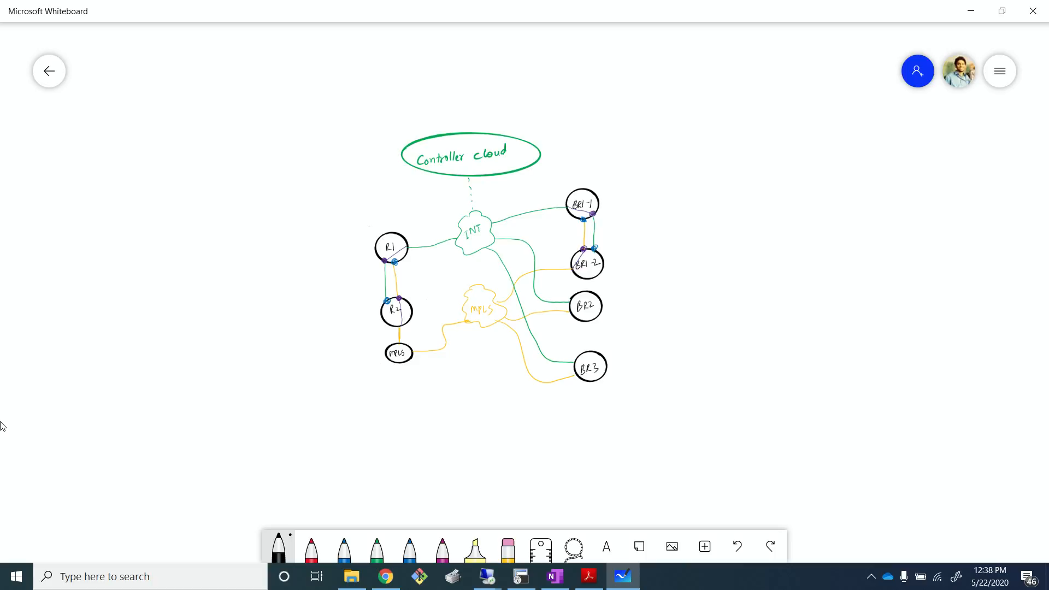
{"action": "left_click", "coordinate": [312, 548]}
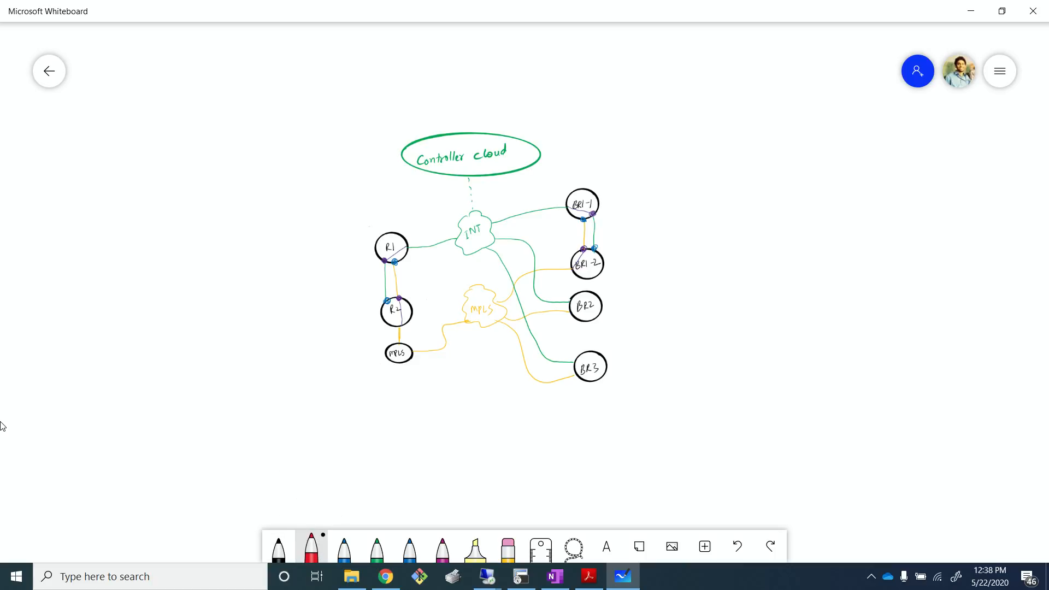
{"action": "mouse_move", "coordinate": [317, 285]}
{"action": "left_mouse_down"}
{"action": "mouse_move", "coordinate": [318, 304]}
{"action": "mouse_move", "coordinate": [331, 301]}
{"action": "left_mouse_up"}
{"action": "key", "text": "ctrl+z"}
{"action": "key", "text": "ctrl+z"}
{"action": "key", "text": "ctrl+z"}
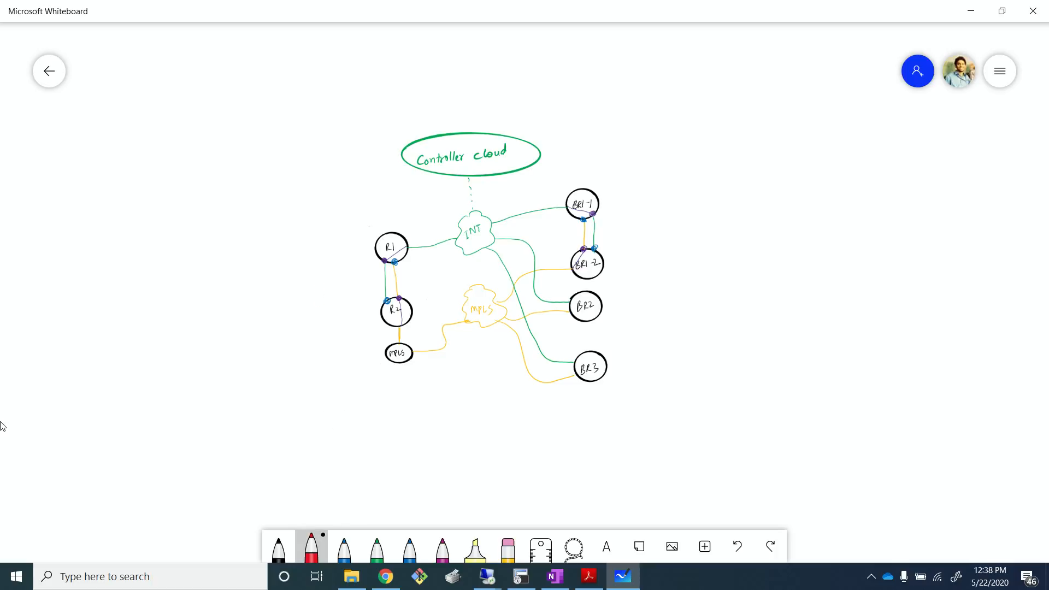
- Write HQ in thin red ink beside the R1 and R4 routers
{"action": "left_click", "coordinate": [312, 548]}
{"action": "left_click", "coordinate": [344, 513]}
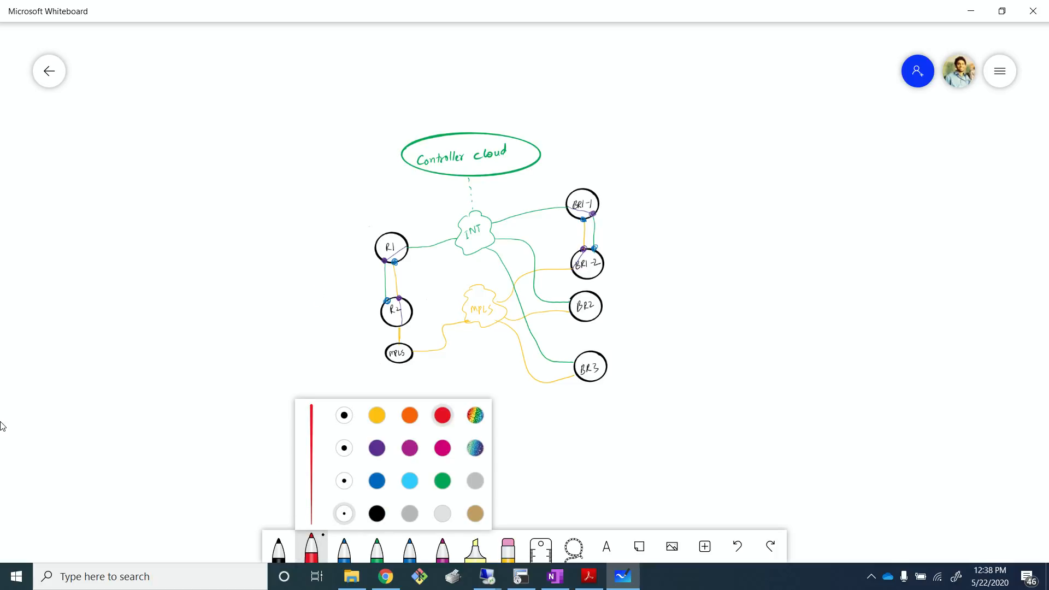
{"action": "left_click_drag", "start_coordinate": [302, 285], "coordinate": [301, 307]}
{"action": "mouse_move", "coordinate": [312, 285]}
{"action": "left_mouse_down"}
{"action": "mouse_move", "coordinate": [312, 306]}
{"action": "mouse_move", "coordinate": [311, 294]}
{"action": "left_mouse_up"}
{"action": "left_click_drag", "start_coordinate": [319, 286], "coordinate": [328, 311]}
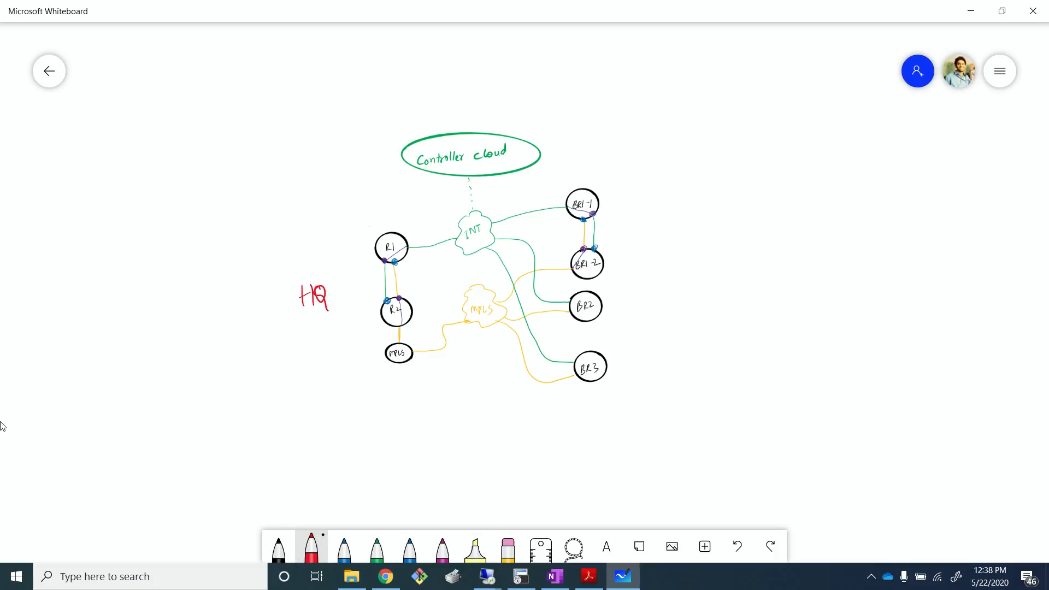
- Mark the branch routers with red braces labelled B-101, -102 and -103
{"action": "mouse_move", "coordinate": [615, 189]}
{"action": "left_mouse_down"}
{"action": "mouse_move", "coordinate": [628, 223]}
{"action": "mouse_move", "coordinate": [622, 257]}
{"action": "left_mouse_up"}
{"action": "mouse_move", "coordinate": [658, 196]}
{"action": "left_mouse_down"}
{"action": "mouse_move", "coordinate": [658, 223]}
{"action": "mouse_move", "coordinate": [693, 205]}
{"action": "mouse_move", "coordinate": [700, 221]}
{"action": "left_mouse_up"}
{"action": "mouse_move", "coordinate": [632, 285]}
{"action": "left_mouse_down"}
{"action": "mouse_move", "coordinate": [635, 309]}
{"action": "mouse_move", "coordinate": [684, 288]}
{"action": "left_mouse_up"}
{"action": "left_click_drag", "start_coordinate": [716, 193], "coordinate": [733, 214]}
{"action": "mouse_move", "coordinate": [703, 278]}
{"action": "left_mouse_down"}
{"action": "mouse_move", "coordinate": [703, 293]}
{"action": "mouse_move", "coordinate": [714, 277]}
{"action": "left_mouse_up"}
{"action": "left_click_drag", "start_coordinate": [725, 276], "coordinate": [748, 278]}
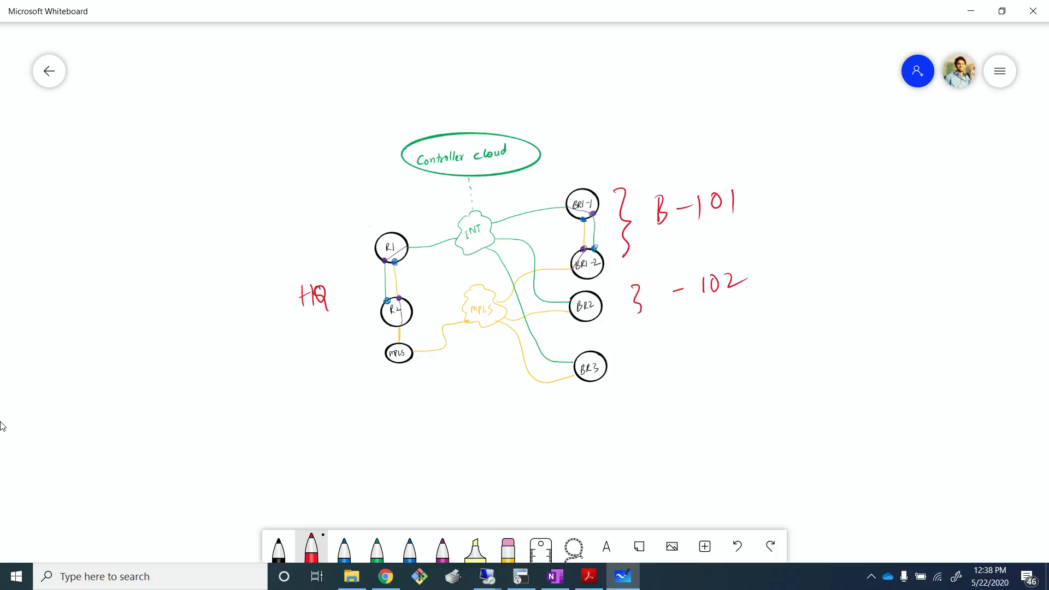
{"action": "mouse_move", "coordinate": [655, 362]}
{"action": "left_mouse_down"}
{"action": "mouse_move", "coordinate": [662, 381]}
{"action": "mouse_move", "coordinate": [711, 369]}
{"action": "left_mouse_up"}
{"action": "left_click_drag", "start_coordinate": [720, 357], "coordinate": [739, 363]}
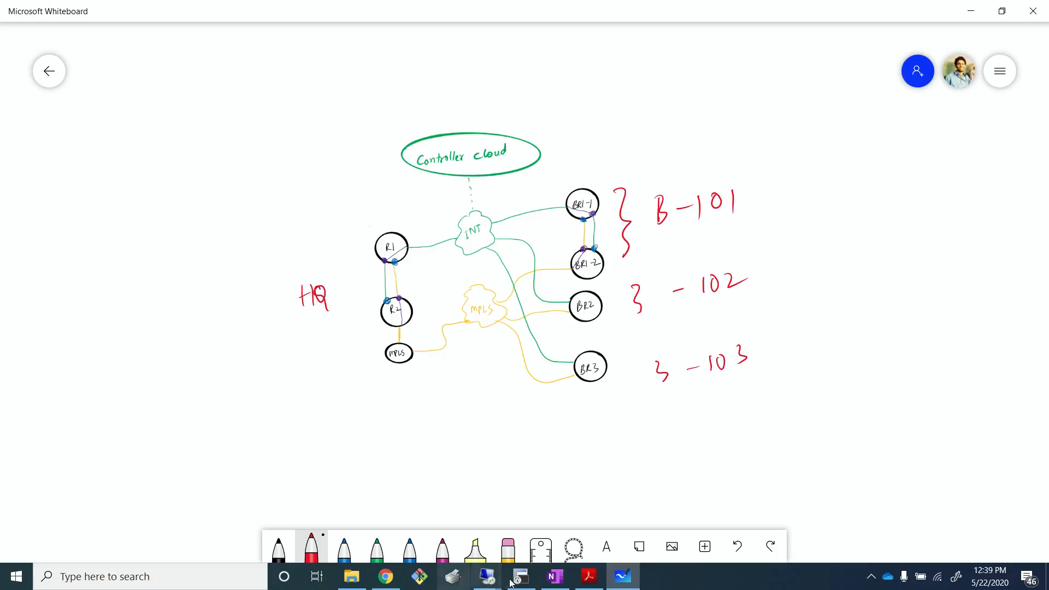
- Select the red site braces and labels with the lasso and delete them, then delete the HQ label
{"action": "left_click", "coordinate": [574, 547]}
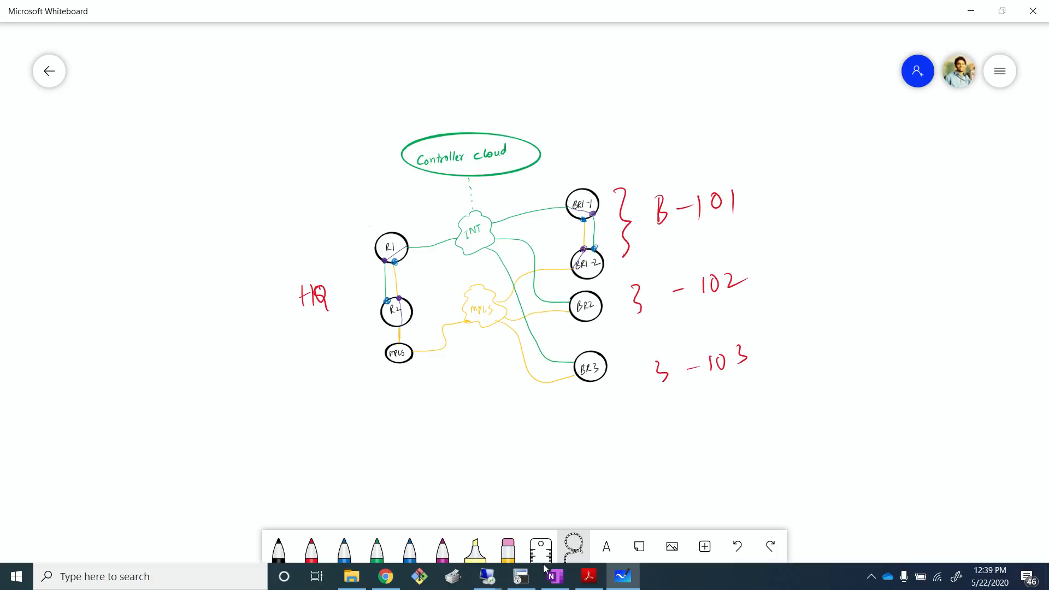
{"action": "mouse_move", "coordinate": [617, 174]}
{"action": "left_mouse_down"}
{"action": "mouse_move", "coordinate": [608, 385]}
{"action": "mouse_move", "coordinate": [831, 375]}
{"action": "mouse_move", "coordinate": [679, 164]}
{"action": "mouse_move", "coordinate": [617, 174]}
{"action": "left_mouse_up"}
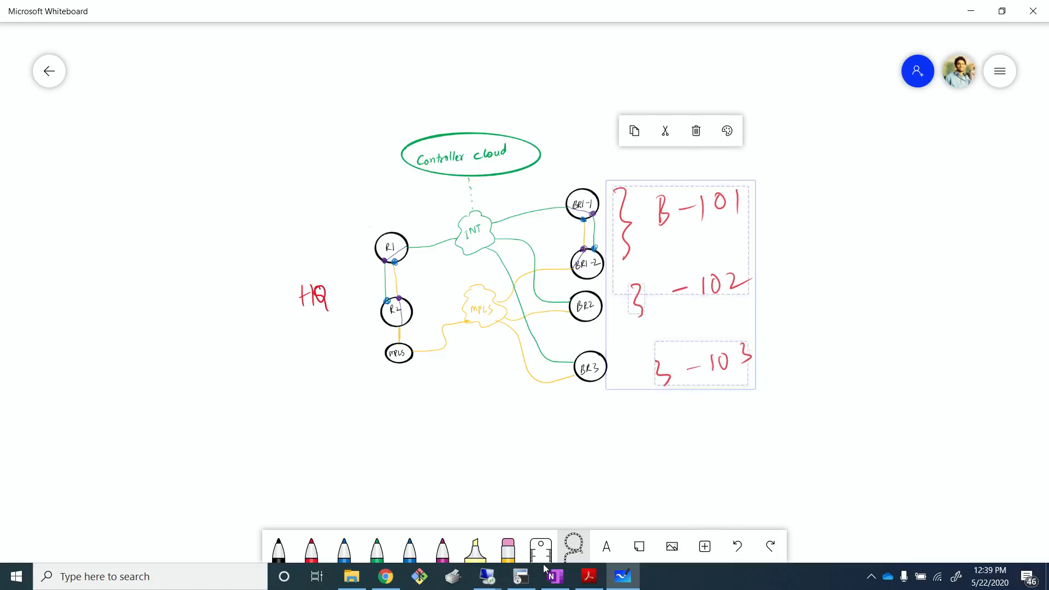
{"action": "left_click", "coordinate": [696, 131]}
{"action": "left_click_drag", "start_coordinate": [305, 254], "coordinate": [301, 256]}
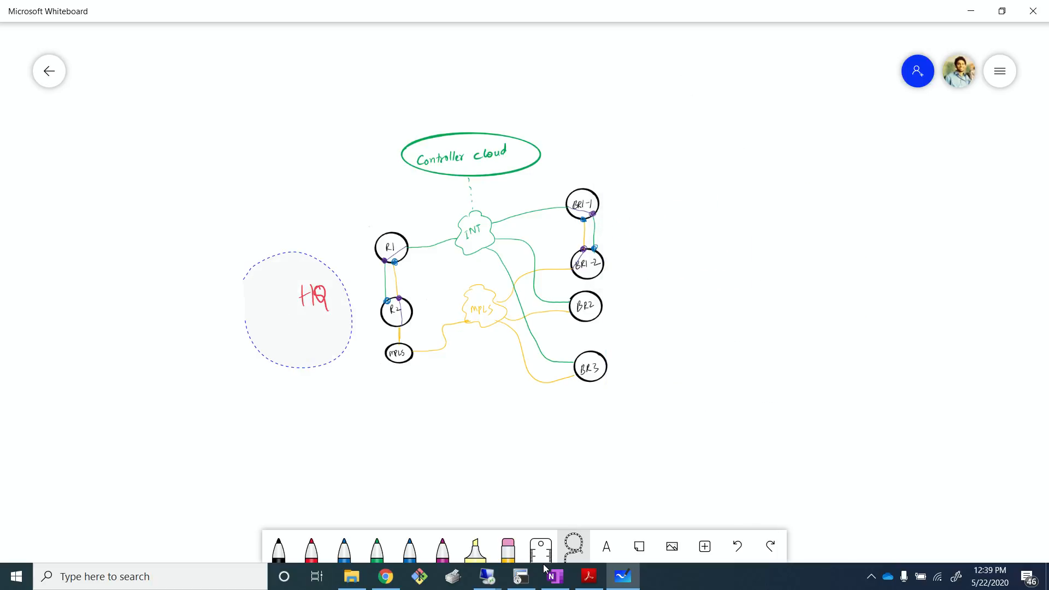
{"action": "left_click", "coordinate": [316, 245]}
- Draw red wavy braces beside the R1–R4 pair and the BR1-1–BR1-2 pair
{"action": "left_click", "coordinate": [311, 548]}
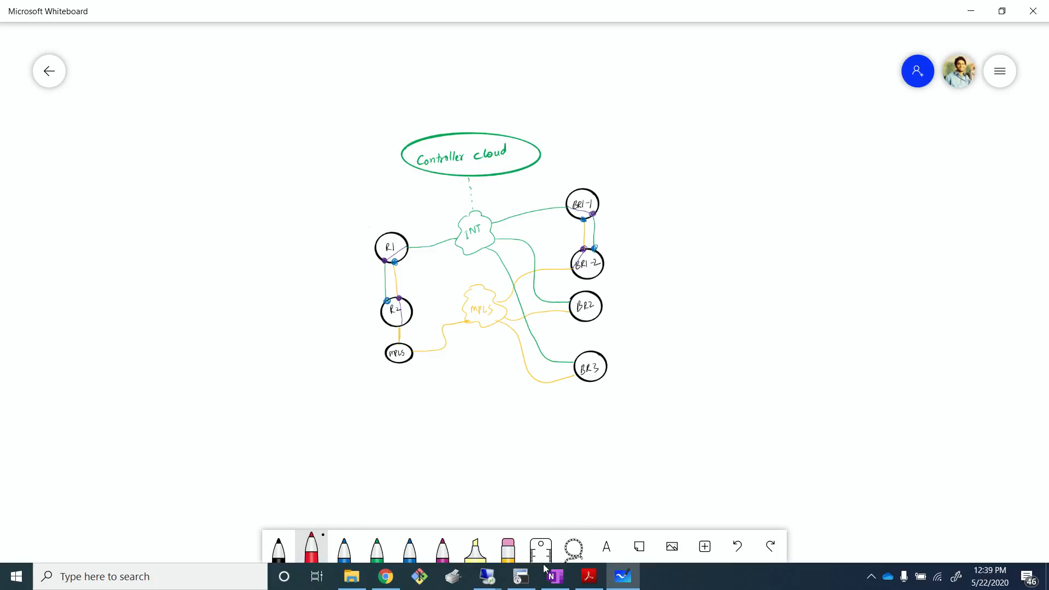
{"action": "left_click_drag", "start_coordinate": [341, 244], "coordinate": [348, 319]}
{"action": "left_click_drag", "start_coordinate": [612, 177], "coordinate": [622, 254]}
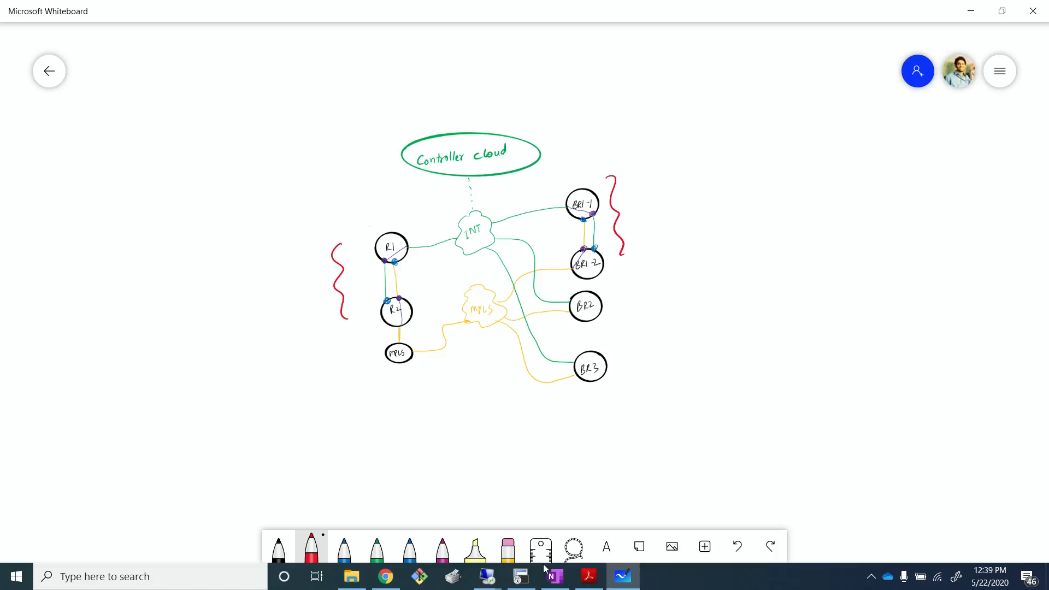
- Check the EVE lab topology in the browser and return to the whiteboard
{"action": "left_click", "coordinate": [385, 576]}
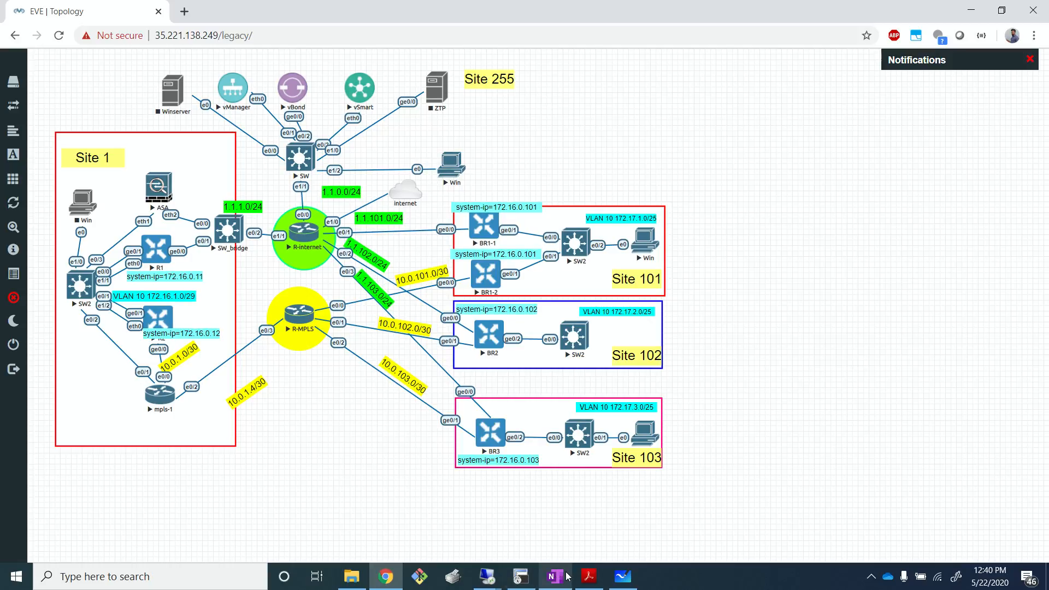
{"action": "left_click", "coordinate": [627, 579]}
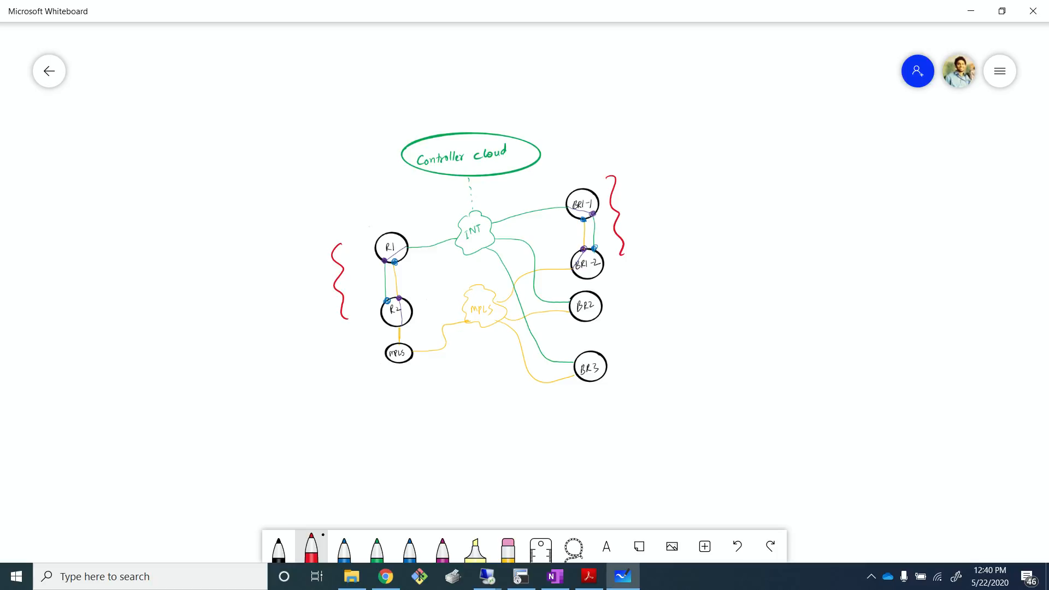
{"action": "key", "text": "alt+Tab"}
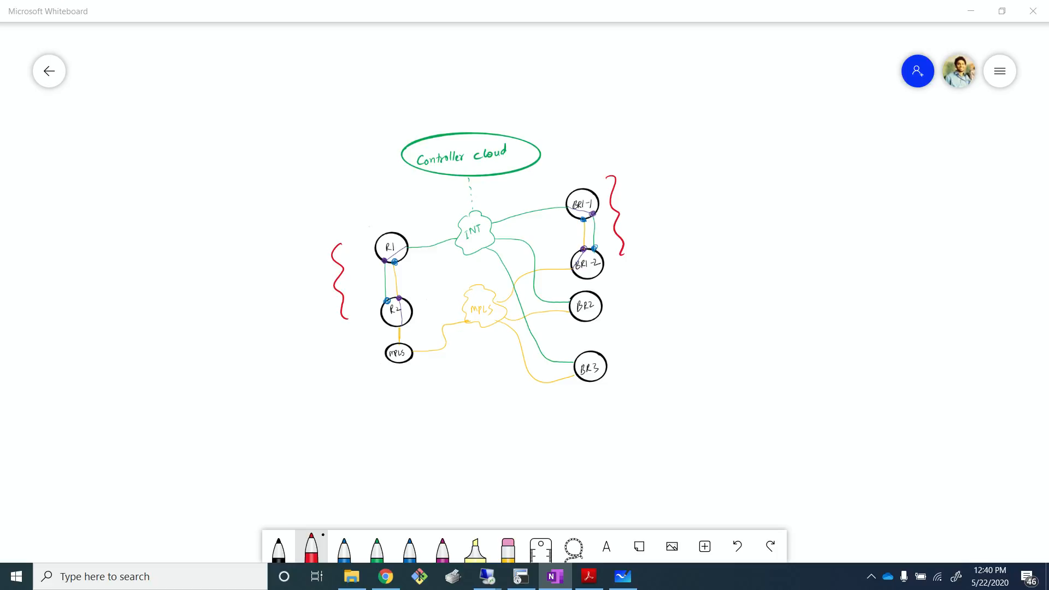
- Write the title Central Data Policy in red at the top left and underline it
{"action": "mouse_move", "coordinate": [68, 119]}
{"action": "left_mouse_down"}
{"action": "mouse_move", "coordinate": [68, 141]}
{"action": "mouse_move", "coordinate": [98, 138]}
{"action": "left_mouse_up"}
{"action": "mouse_move", "coordinate": [104, 134]}
{"action": "left_mouse_down"}
{"action": "mouse_move", "coordinate": [109, 125]}
{"action": "mouse_move", "coordinate": [117, 134]}
{"action": "left_mouse_up"}
{"action": "mouse_move", "coordinate": [117, 116]}
{"action": "left_mouse_down"}
{"action": "mouse_move", "coordinate": [118, 137]}
{"action": "mouse_move", "coordinate": [141, 115]}
{"action": "left_mouse_up"}
{"action": "mouse_move", "coordinate": [148, 117]}
{"action": "left_mouse_down"}
{"action": "mouse_move", "coordinate": [145, 136]}
{"action": "mouse_move", "coordinate": [174, 129]}
{"action": "left_mouse_up"}
{"action": "mouse_move", "coordinate": [174, 117]}
{"action": "left_mouse_down"}
{"action": "mouse_move", "coordinate": [213, 128]}
{"action": "mouse_move", "coordinate": [216, 116]}
{"action": "left_mouse_up"}
{"action": "left_click_drag", "start_coordinate": [227, 114], "coordinate": [240, 122]}
{"action": "mouse_move", "coordinate": [247, 113]}
{"action": "left_mouse_down"}
{"action": "mouse_move", "coordinate": [248, 122]}
{"action": "mouse_move", "coordinate": [266, 119]}
{"action": "left_mouse_up"}
{"action": "left_click", "coordinate": [259, 113]}
{"action": "left_click_drag", "start_coordinate": [267, 112], "coordinate": [275, 139]}
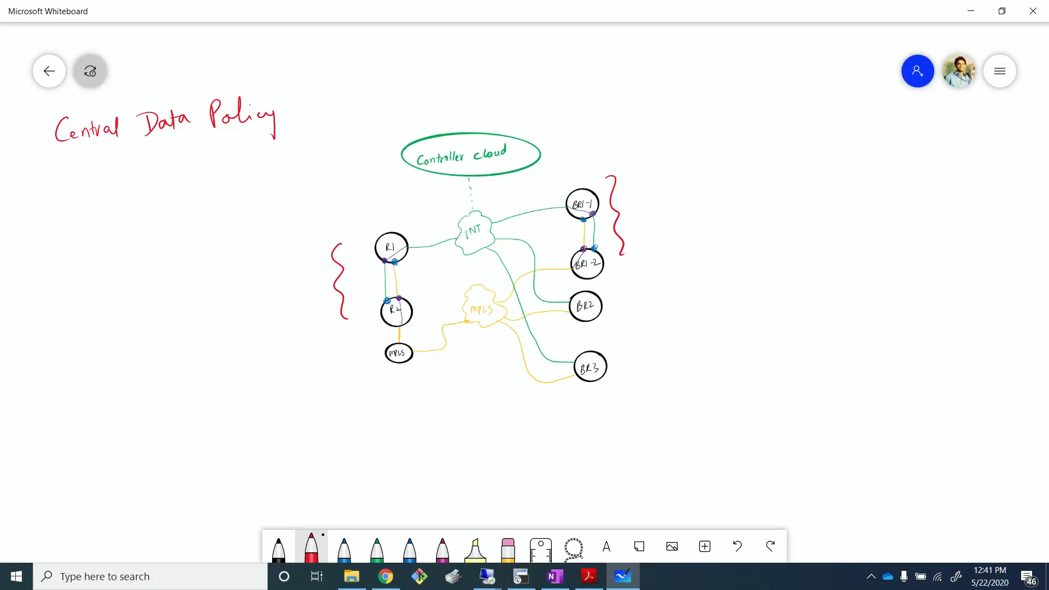
{"action": "left_click_drag", "start_coordinate": [53, 155], "coordinate": [236, 136]}
- Draw a red circle labelled vedge below the title
{"action": "mouse_move", "coordinate": [163, 235]}
{"action": "left_mouse_down"}
{"action": "mouse_move", "coordinate": [164, 294]}
{"action": "mouse_move", "coordinate": [129, 250]}
{"action": "mouse_move", "coordinate": [140, 265]}
{"action": "mouse_move", "coordinate": [157, 263]}
{"action": "mouse_move", "coordinate": [160, 247]}
{"action": "mouse_move", "coordinate": [167, 271]}
{"action": "left_mouse_up"}
{"action": "left_click_drag", "start_coordinate": [170, 263], "coordinate": [178, 256]}
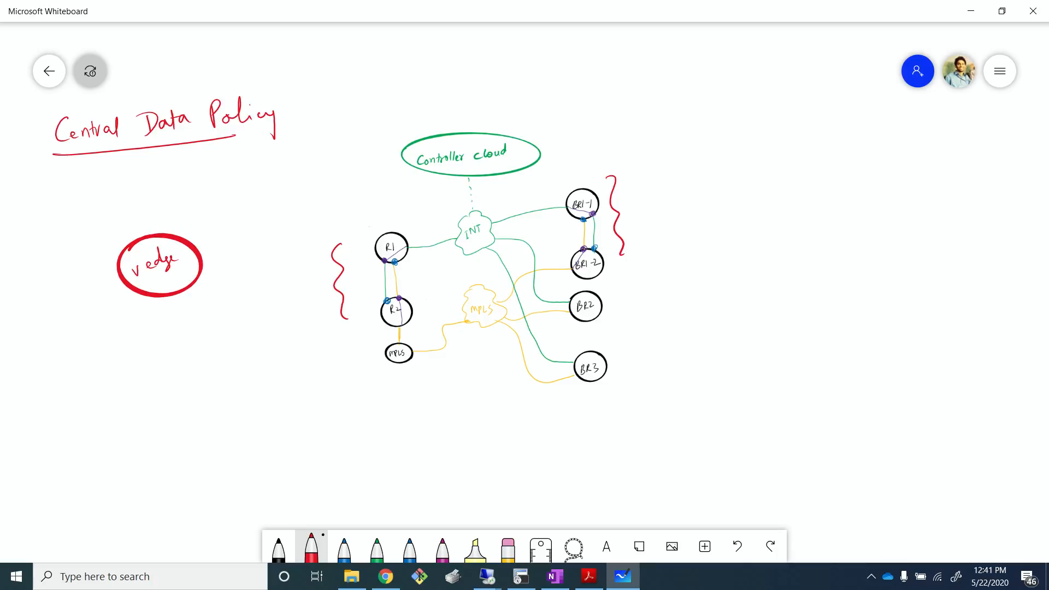
- Draw a black line through the vedge circle with T and S ends and interface labels 0 and 10
{"action": "left_click", "coordinate": [279, 547]}
{"action": "mouse_move", "coordinate": [35, 275]}
{"action": "left_mouse_down"}
{"action": "mouse_move", "coordinate": [39, 297]}
{"action": "mouse_move", "coordinate": [52, 263]}
{"action": "left_mouse_up"}
{"action": "left_click_drag", "start_coordinate": [274, 212], "coordinate": [264, 228]}
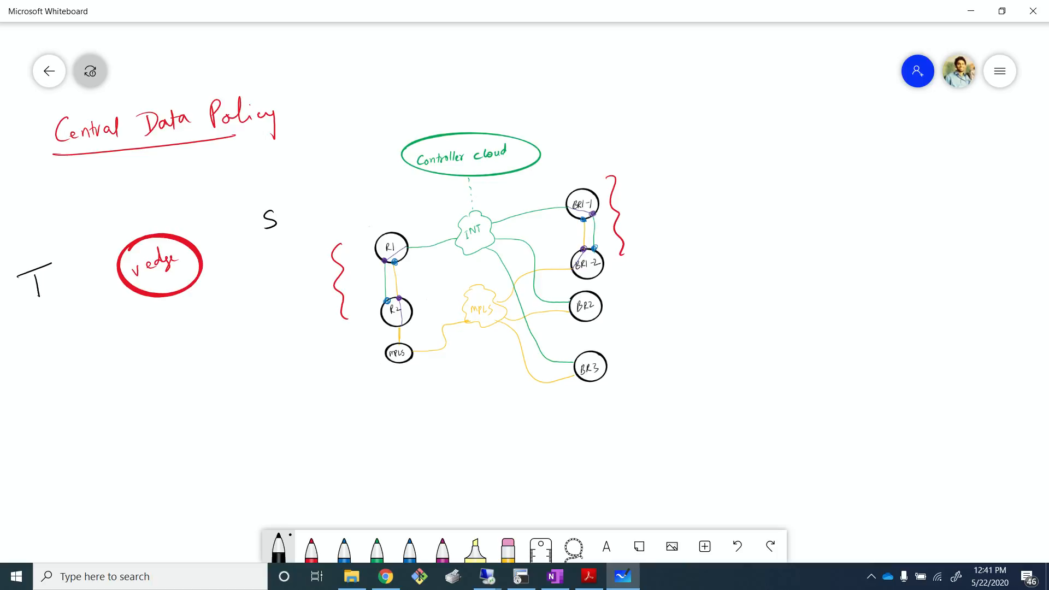
{"action": "left_click_drag", "start_coordinate": [119, 274], "coordinate": [56, 294]}
{"action": "left_click_drag", "start_coordinate": [201, 255], "coordinate": [264, 240]}
{"action": "left_click_drag", "start_coordinate": [226, 232], "coordinate": [226, 233]}
{"action": "left_click_drag", "start_coordinate": [89, 269], "coordinate": [60, 293]}
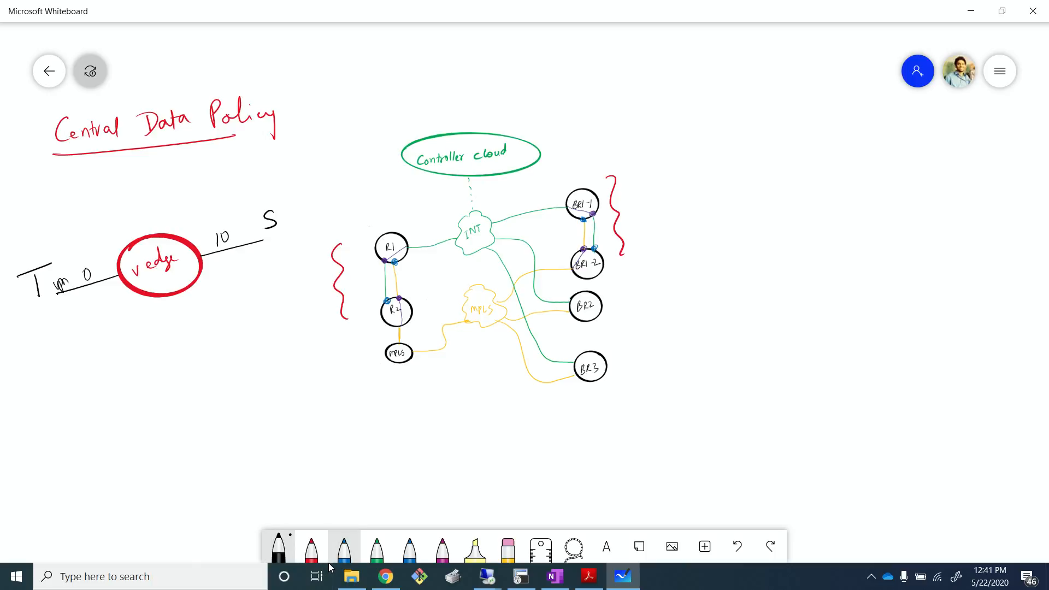
- Draw two green curved arrows looping around the vedge circle
{"action": "left_click", "coordinate": [377, 549]}
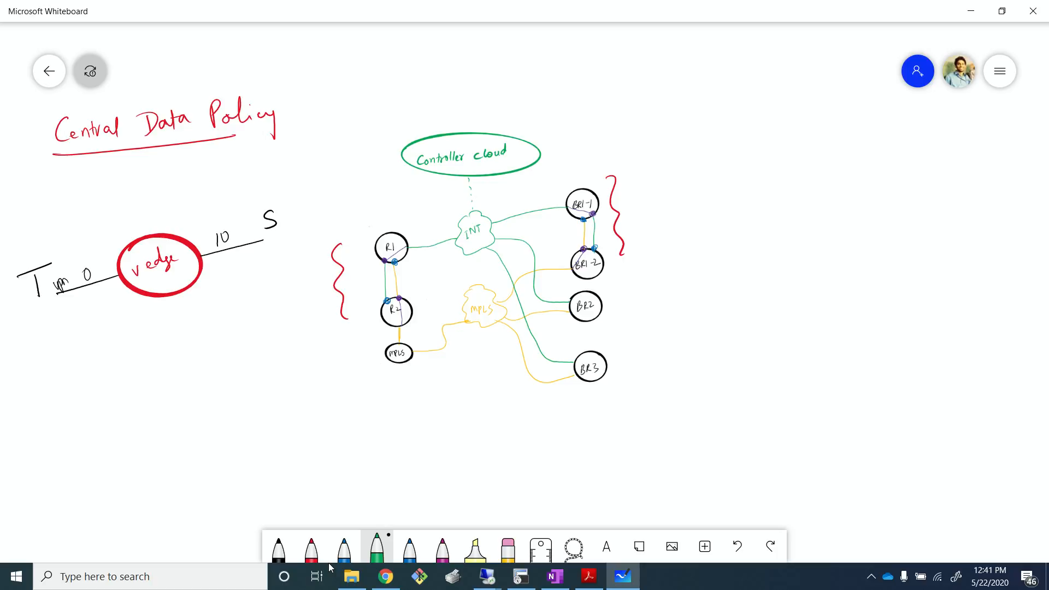
{"action": "mouse_move", "coordinate": [74, 313]}
{"action": "left_mouse_down"}
{"action": "mouse_move", "coordinate": [143, 343]}
{"action": "mouse_move", "coordinate": [232, 298]}
{"action": "mouse_move", "coordinate": [242, 304]}
{"action": "left_mouse_up"}
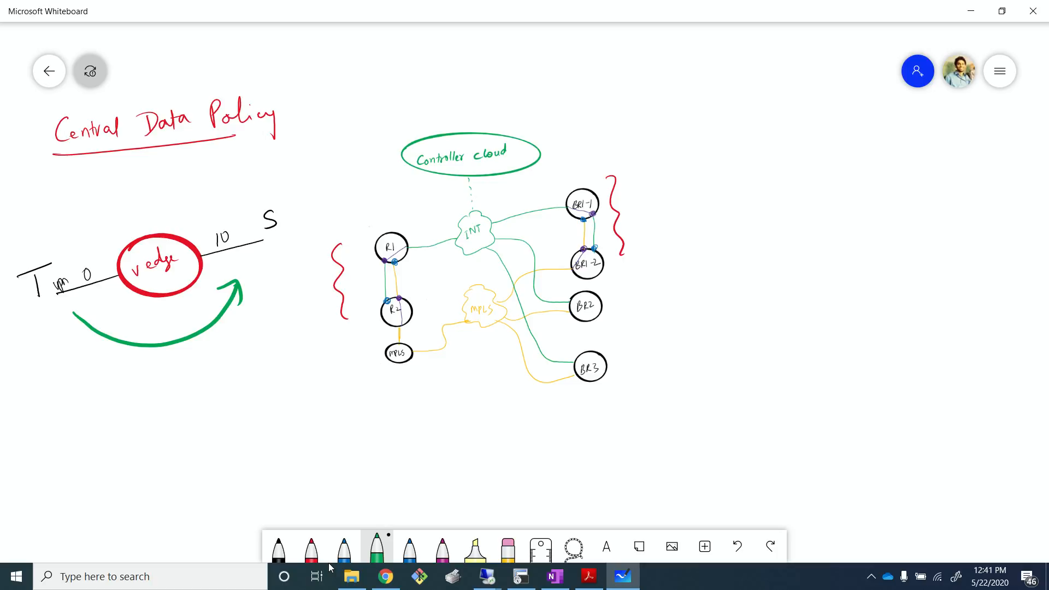
{"action": "mouse_move", "coordinate": [217, 216]}
{"action": "left_mouse_down"}
{"action": "mouse_move", "coordinate": [94, 188]}
{"action": "mouse_move", "coordinate": [58, 243]}
{"action": "mouse_move", "coordinate": [73, 242]}
{"action": "left_mouse_up"}
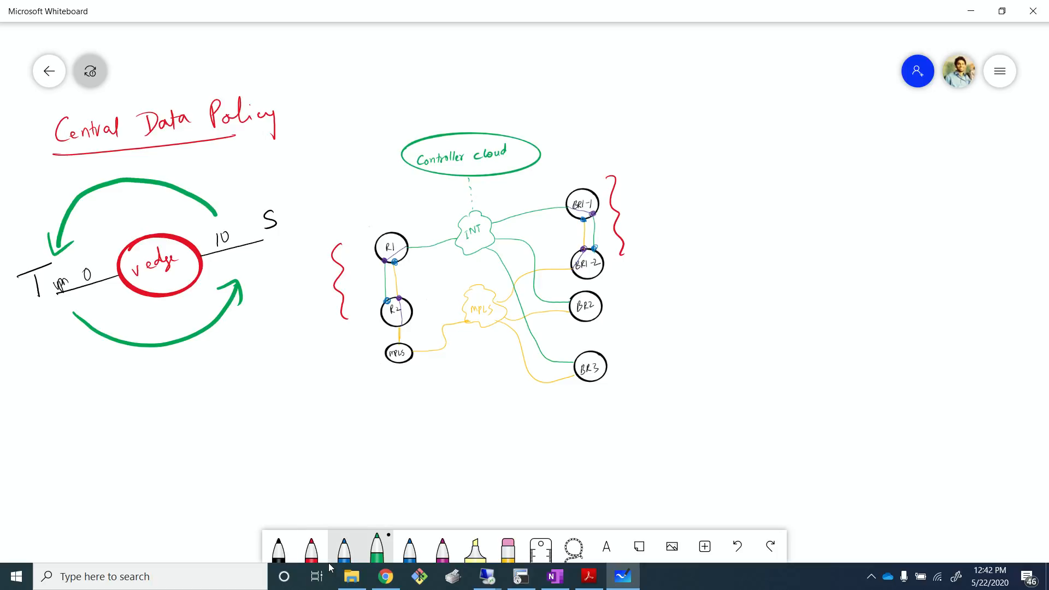
- Draw blue arrows crossing through the vedge circle, marking one with an X
{"action": "left_click", "coordinate": [344, 547]}
{"action": "mouse_move", "coordinate": [260, 200]}
{"action": "left_mouse_down"}
{"action": "mouse_move", "coordinate": [235, 282]}
{"action": "mouse_move", "coordinate": [285, 277]}
{"action": "left_mouse_up"}
{"action": "left_click_drag", "start_coordinate": [271, 268], "coordinate": [286, 275]}
{"action": "left_click_drag", "start_coordinate": [286, 277], "coordinate": [273, 294]}
{"action": "left_click_drag", "start_coordinate": [214, 258], "coordinate": [202, 291]}
{"action": "left_click_drag", "start_coordinate": [194, 273], "coordinate": [230, 279]}
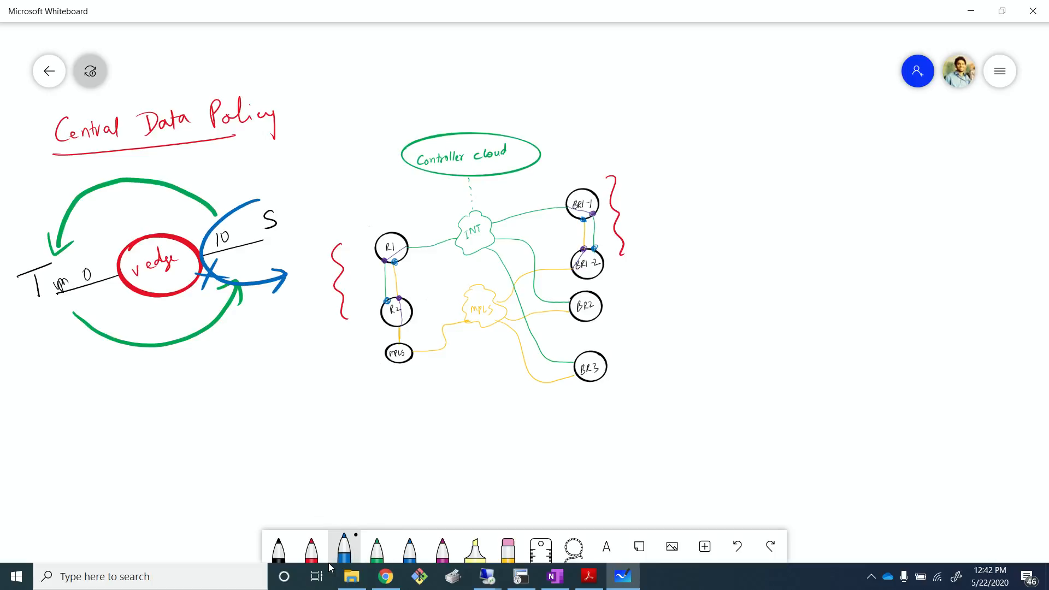
{"action": "mouse_move", "coordinate": [34, 255]}
{"action": "left_mouse_down"}
{"action": "mouse_move", "coordinate": [61, 342]}
{"action": "mouse_move", "coordinate": [75, 343]}
{"action": "left_mouse_up"}
{"action": "mouse_move", "coordinate": [88, 300]}
{"action": "left_mouse_down"}
{"action": "mouse_move", "coordinate": [114, 310]}
{"action": "mouse_move", "coordinate": [104, 322]}
{"action": "left_mouse_up"}
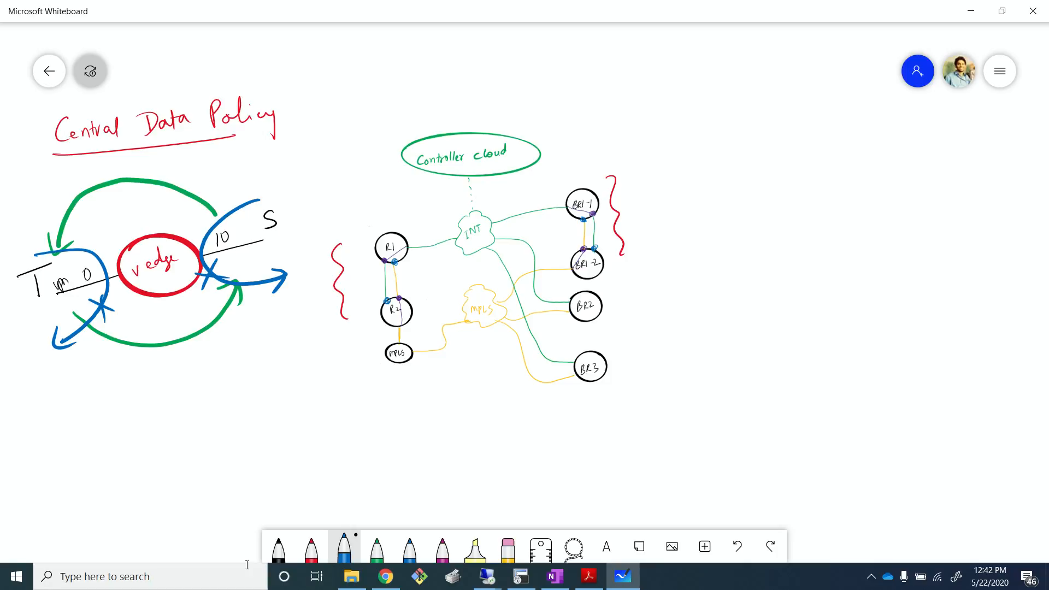
- Select the whole vedge diagram with the lasso and delete it
{"action": "left_click", "coordinate": [574, 547]}
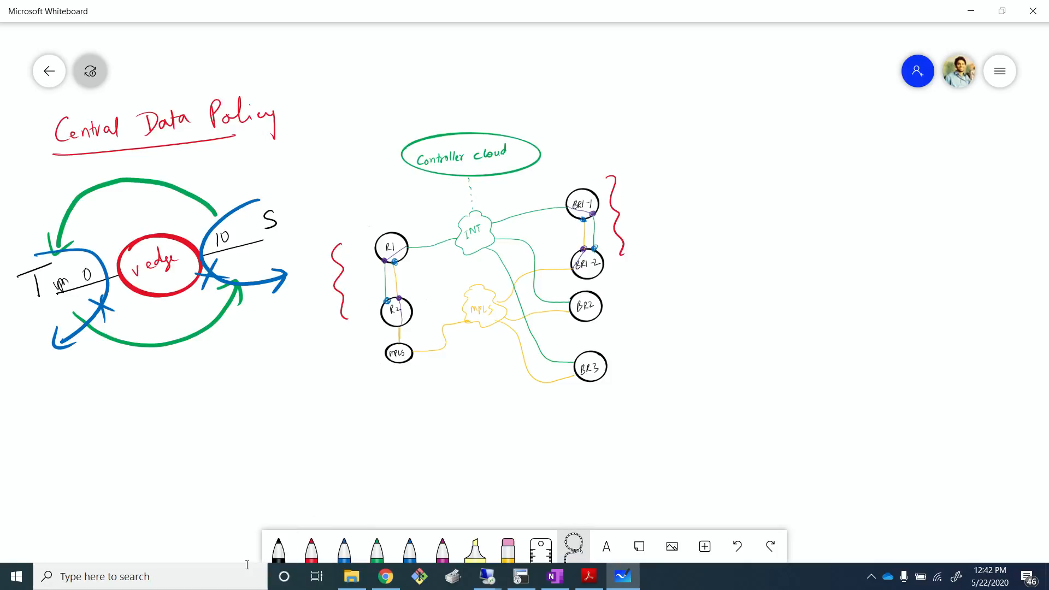
{"action": "mouse_move", "coordinate": [273, 158]}
{"action": "left_mouse_down"}
{"action": "mouse_move", "coordinate": [241, 371]}
{"action": "mouse_move", "coordinate": [10, 325]}
{"action": "left_mouse_up"}
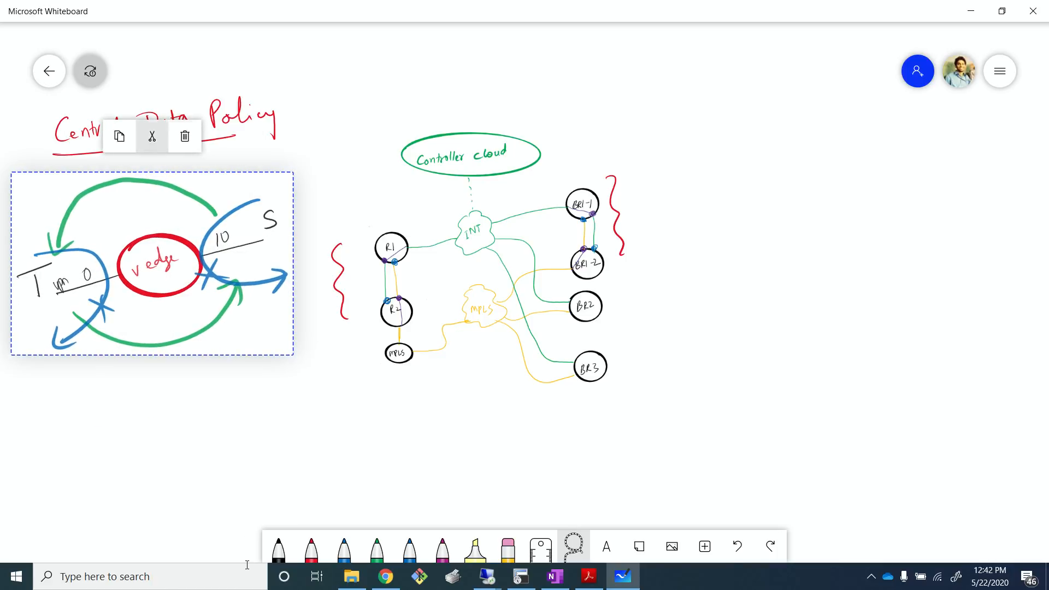
{"action": "left_click", "coordinate": [185, 135]}
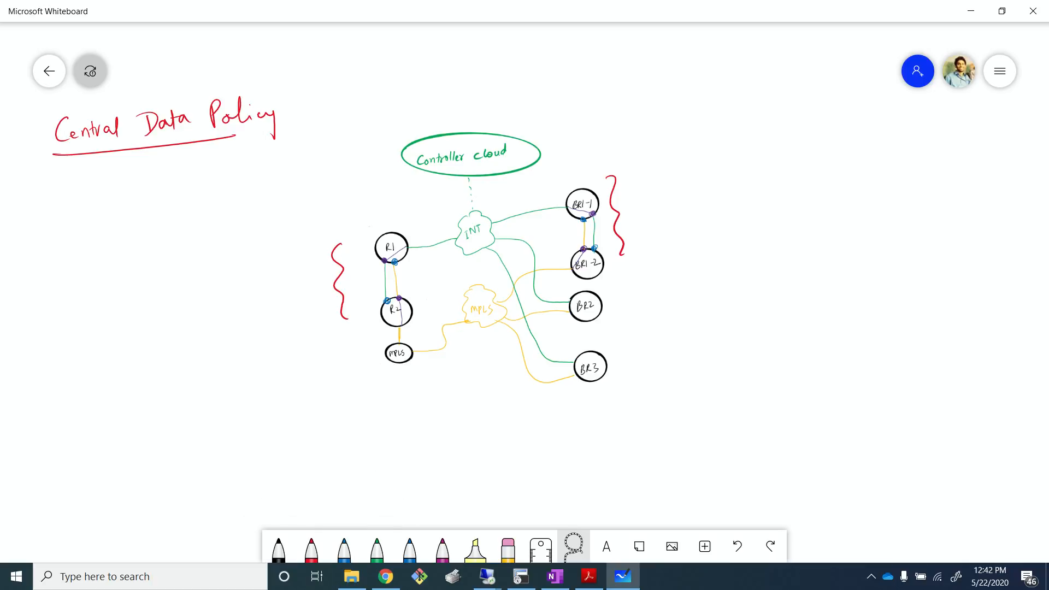
- Delete both red wavy braces beside the router pairs
{"action": "mouse_move", "coordinate": [306, 229]}
{"action": "left_mouse_down"}
{"action": "mouse_move", "coordinate": [355, 257]}
{"action": "mouse_move", "coordinate": [328, 334]}
{"action": "left_mouse_up"}
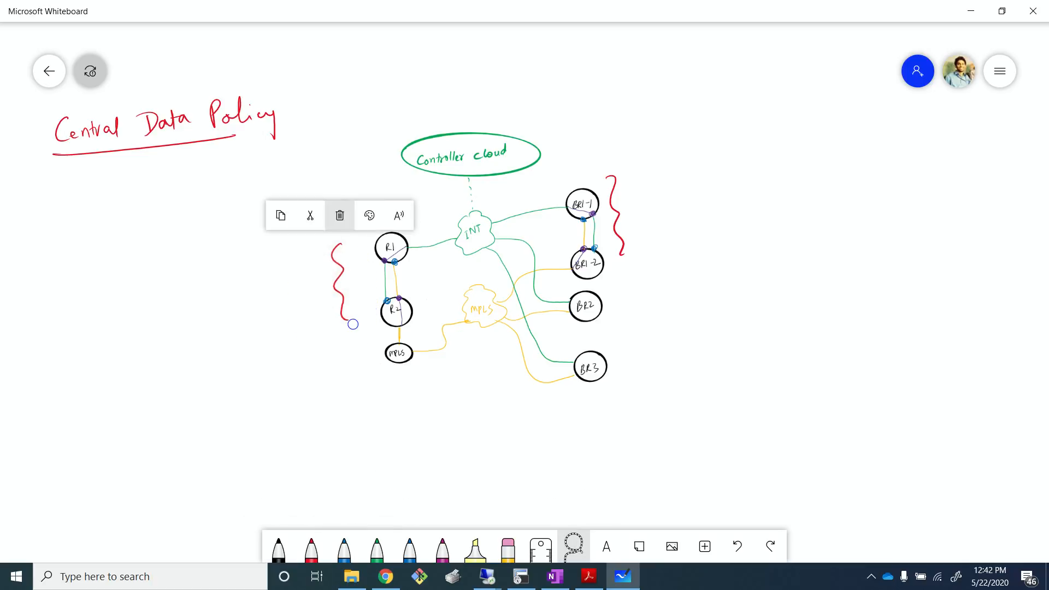
{"action": "left_click", "coordinate": [340, 206]}
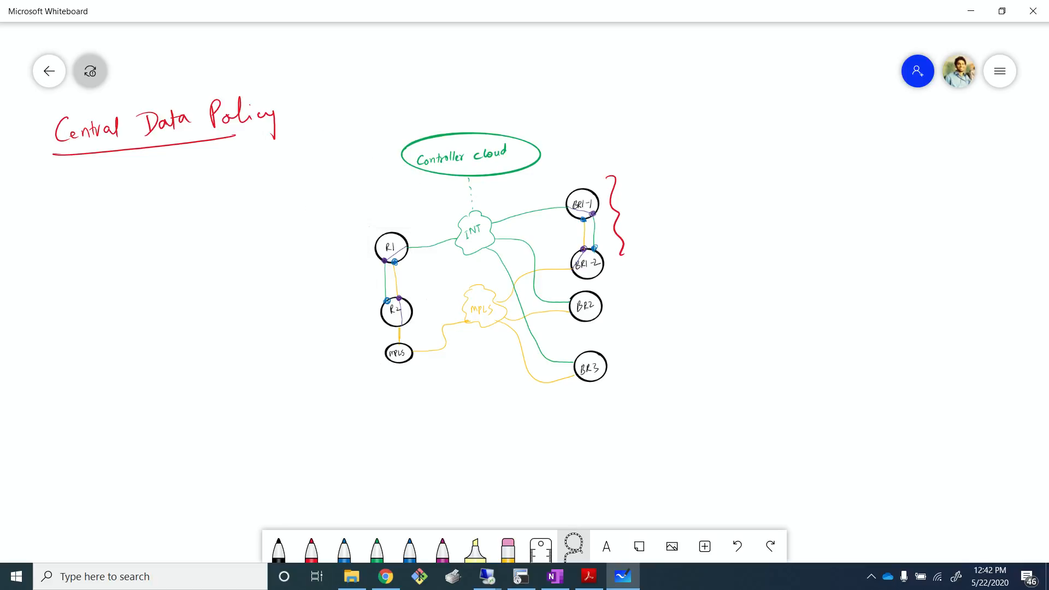
{"action": "mouse_move", "coordinate": [608, 256]}
{"action": "left_mouse_down"}
{"action": "mouse_move", "coordinate": [674, 196]}
{"action": "mouse_move", "coordinate": [612, 161]}
{"action": "left_mouse_up"}
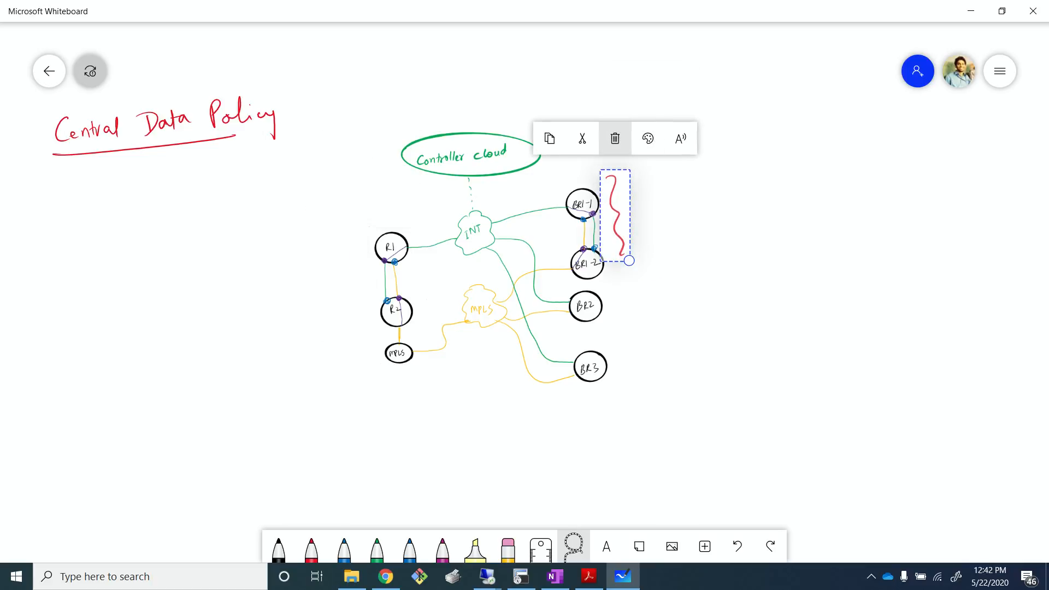
{"action": "left_click", "coordinate": [611, 136]}
- Write 1) in black at the left margin below the title
{"action": "left_click", "coordinate": [279, 546]}
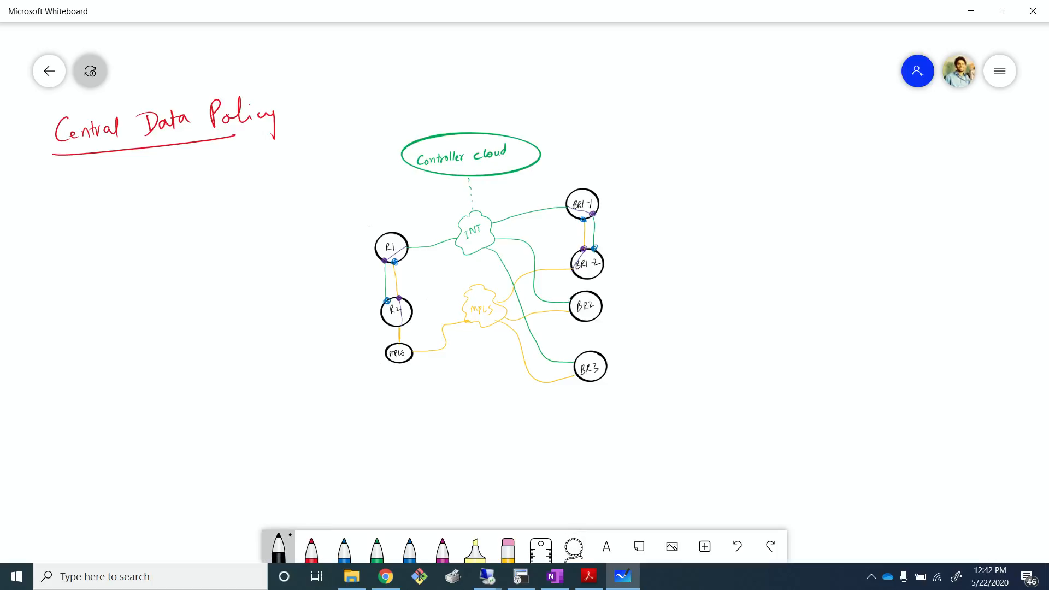
{"action": "left_click_drag", "start_coordinate": [15, 191], "coordinate": [10, 236]}
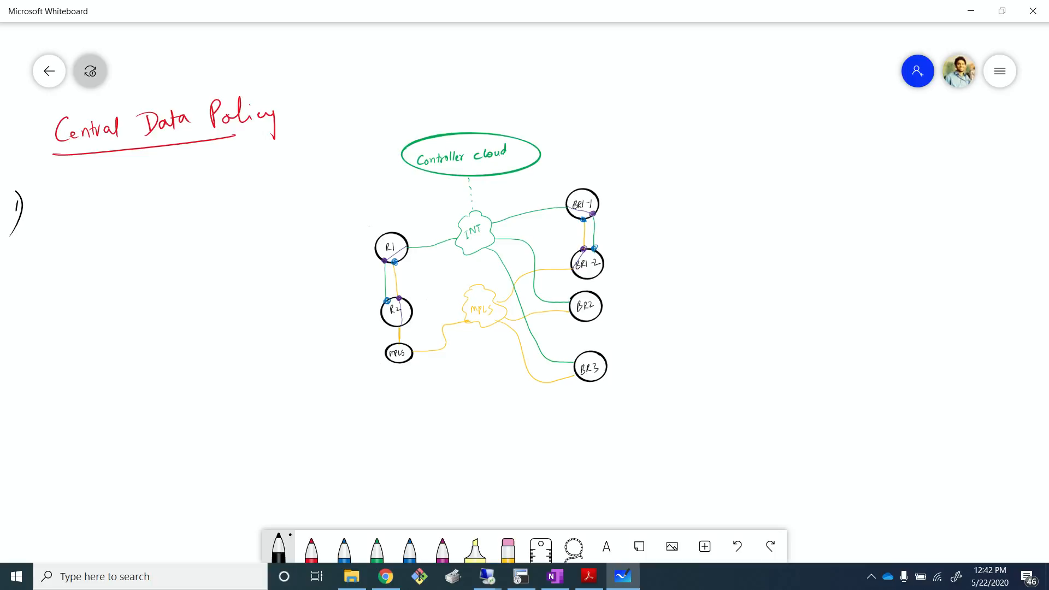
- Highlight a pink path curving from BR3 up to BR1-2, then strike it through with a red X
{"action": "left_click", "coordinate": [475, 546]}
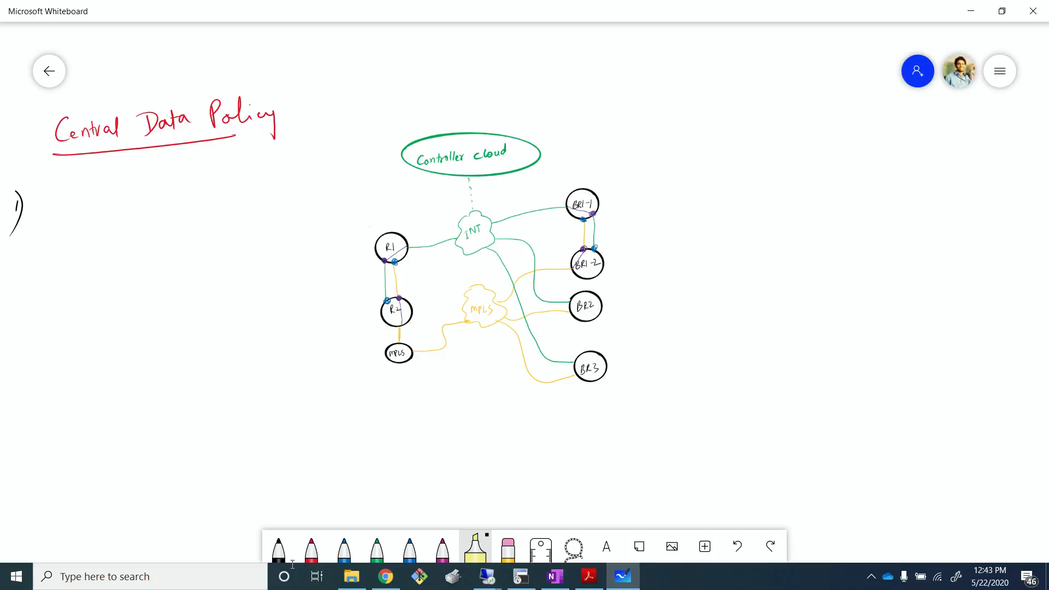
{"action": "left_click", "coordinate": [475, 547]}
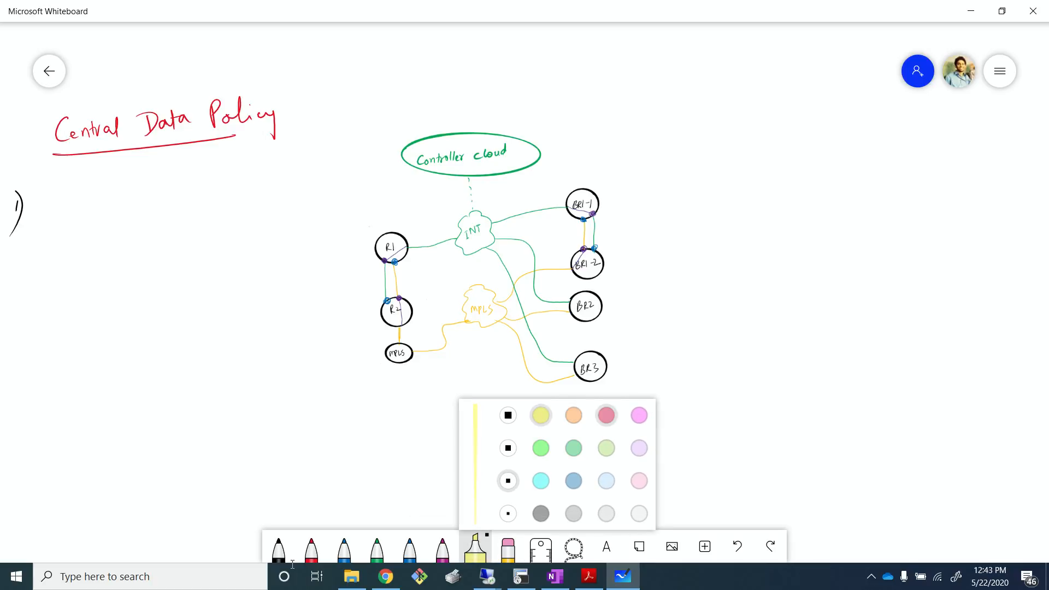
{"action": "left_click", "coordinate": [606, 415]}
{"action": "mouse_move", "coordinate": [593, 372]}
{"action": "left_mouse_down"}
{"action": "mouse_move", "coordinate": [557, 373]}
{"action": "mouse_move", "coordinate": [551, 271]}
{"action": "mouse_move", "coordinate": [577, 271]}
{"action": "left_mouse_up"}
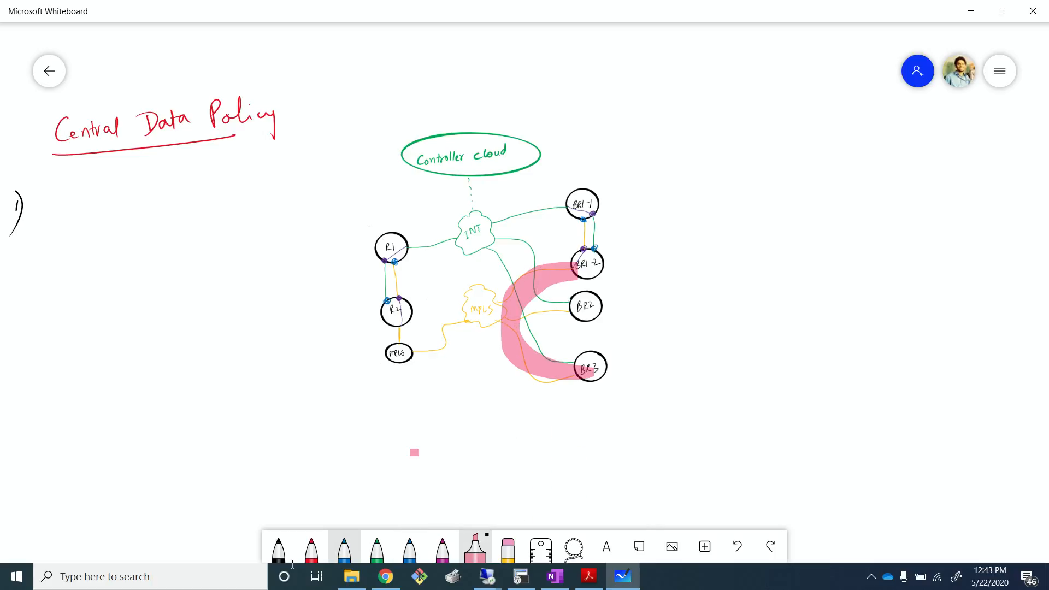
{"action": "left_click", "coordinate": [311, 546]}
{"action": "mouse_move", "coordinate": [465, 338]}
{"action": "left_mouse_down"}
{"action": "mouse_move", "coordinate": [545, 350]}
{"action": "mouse_move", "coordinate": [489, 385]}
{"action": "left_mouse_up"}
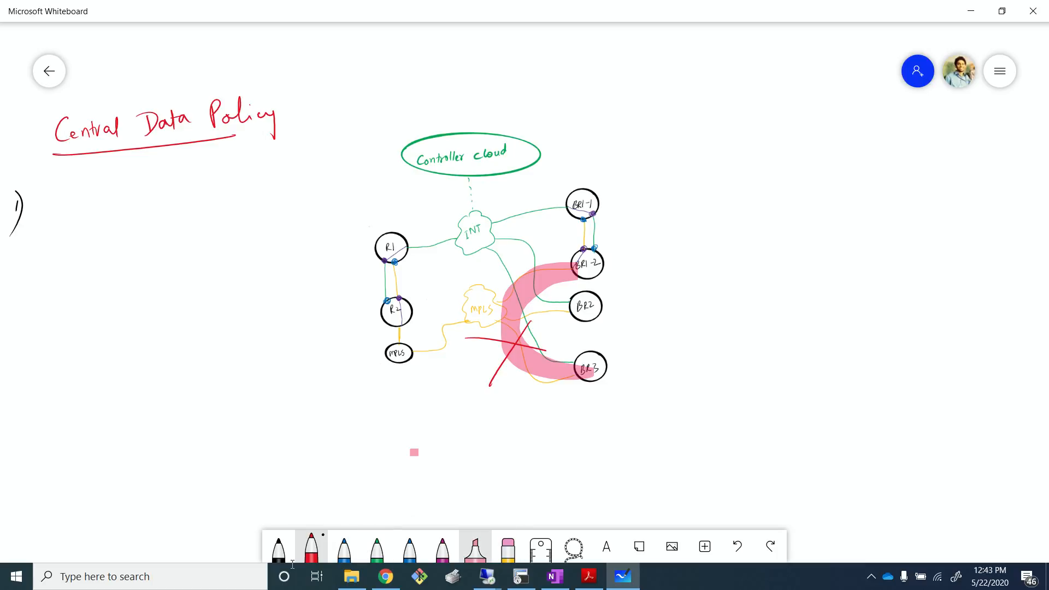
- Highlight a cyan path from BR3 across through R2 up to BR1-2
{"action": "left_click", "coordinate": [475, 547]}
{"action": "left_click", "coordinate": [476, 546]}
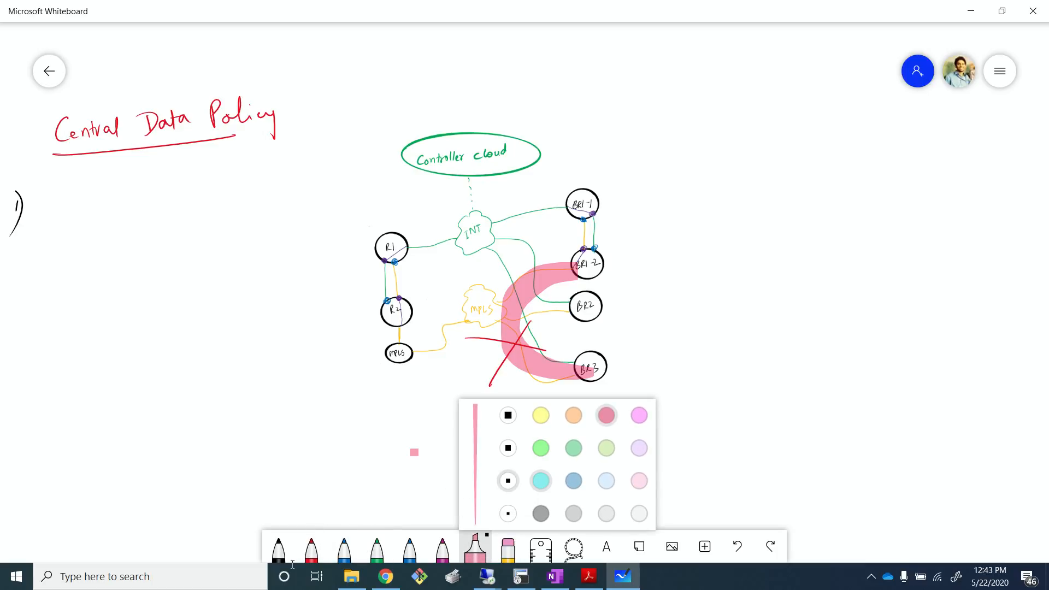
{"action": "left_click", "coordinate": [541, 481]}
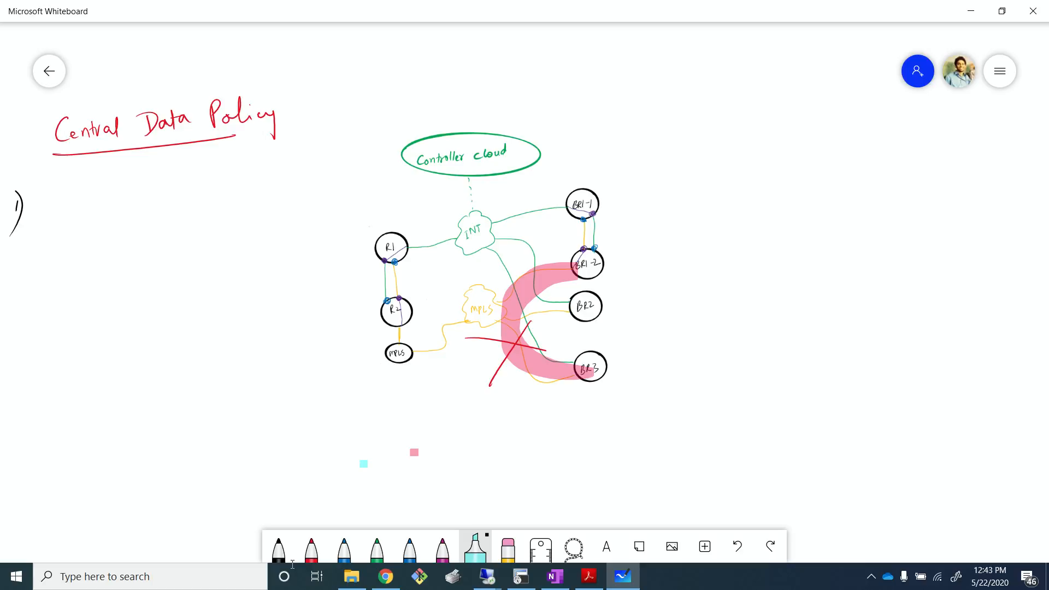
{"action": "mouse_move", "coordinate": [578, 367]}
{"action": "left_mouse_down"}
{"action": "mouse_move", "coordinate": [494, 355]}
{"action": "mouse_move", "coordinate": [381, 318]}
{"action": "mouse_move", "coordinate": [473, 273]}
{"action": "mouse_move", "coordinate": [590, 253]}
{"action": "left_mouse_up"}
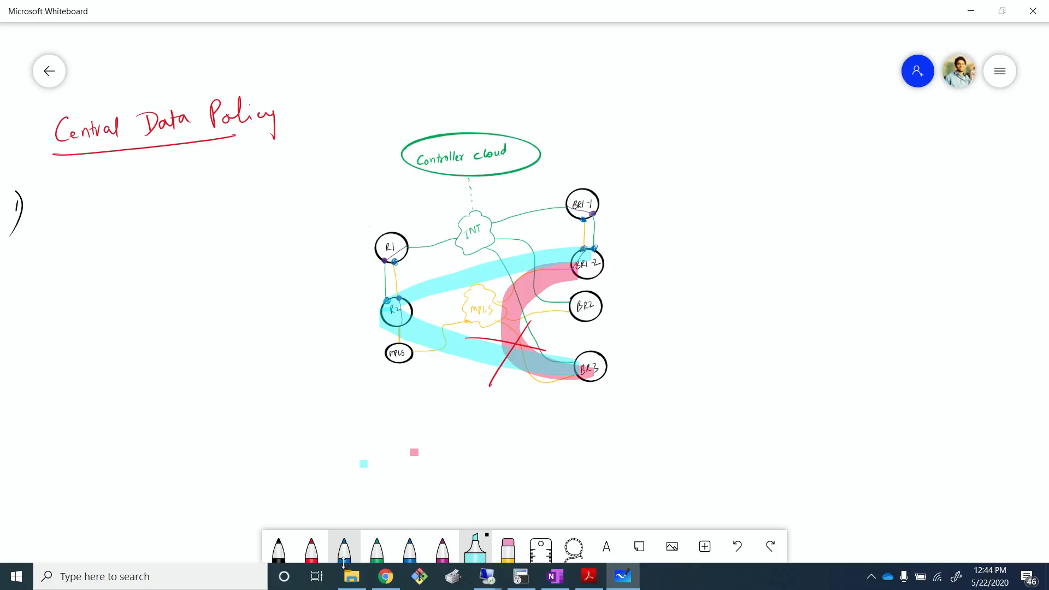
- Highlight a green path from BR3 around the left routers up to the INT cloud
{"action": "left_click", "coordinate": [475, 548]}
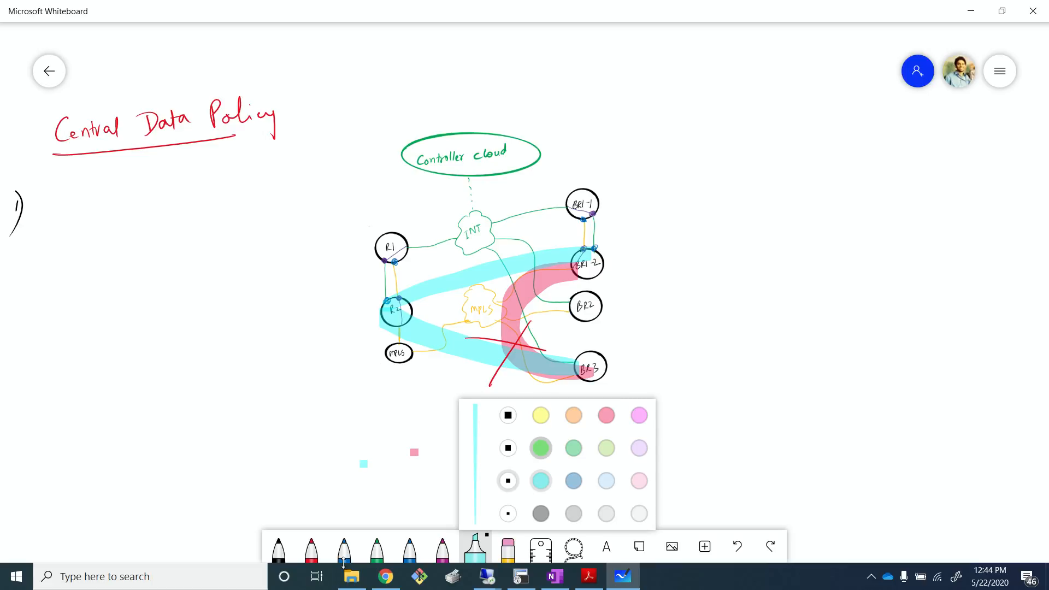
{"action": "left_click", "coordinate": [540, 448]}
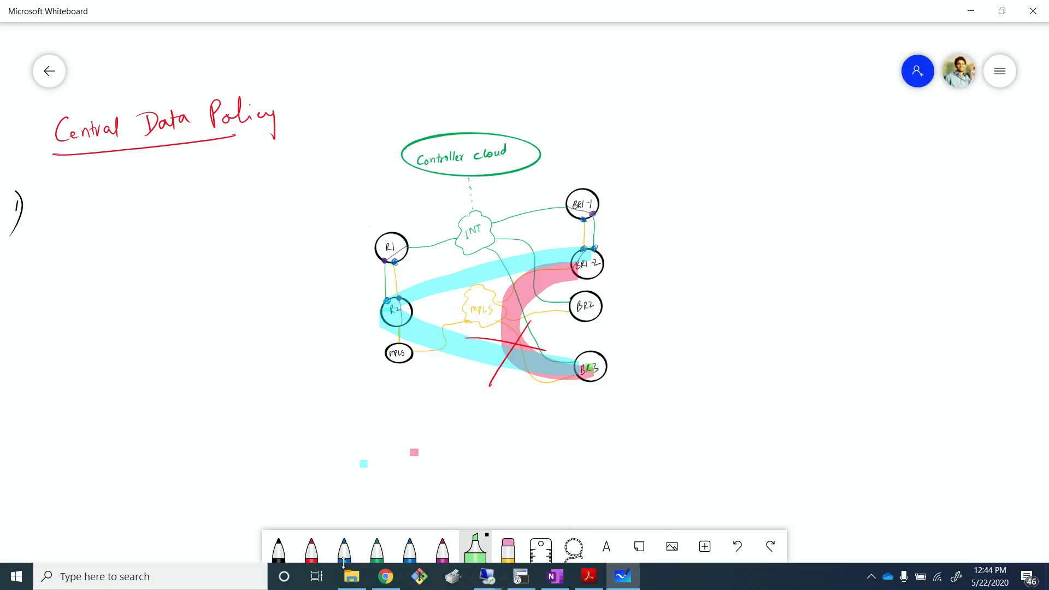
{"action": "mouse_move", "coordinate": [590, 367]}
{"action": "left_mouse_down"}
{"action": "mouse_move", "coordinate": [512, 369]}
{"action": "mouse_move", "coordinate": [426, 345]}
{"action": "mouse_move", "coordinate": [370, 305]}
{"action": "mouse_move", "coordinate": [384, 265]}
{"action": "mouse_move", "coordinate": [508, 203]}
{"action": "left_mouse_up"}
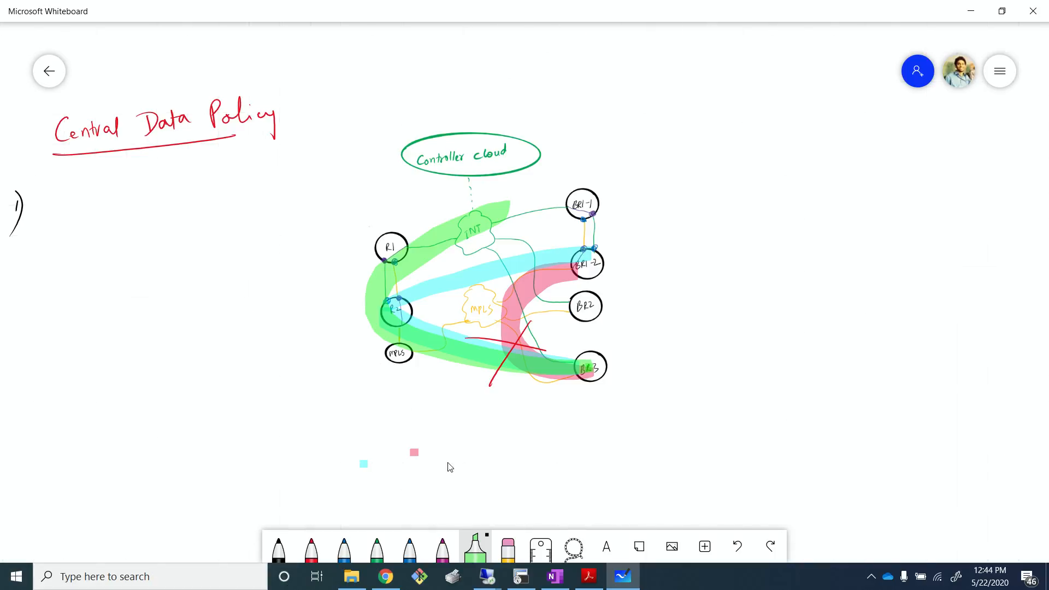
- Switch to the Branch1 remote desktop and ping 172.17.2.10 from the command prompt
{"action": "key", "text": "alt+Tab"}
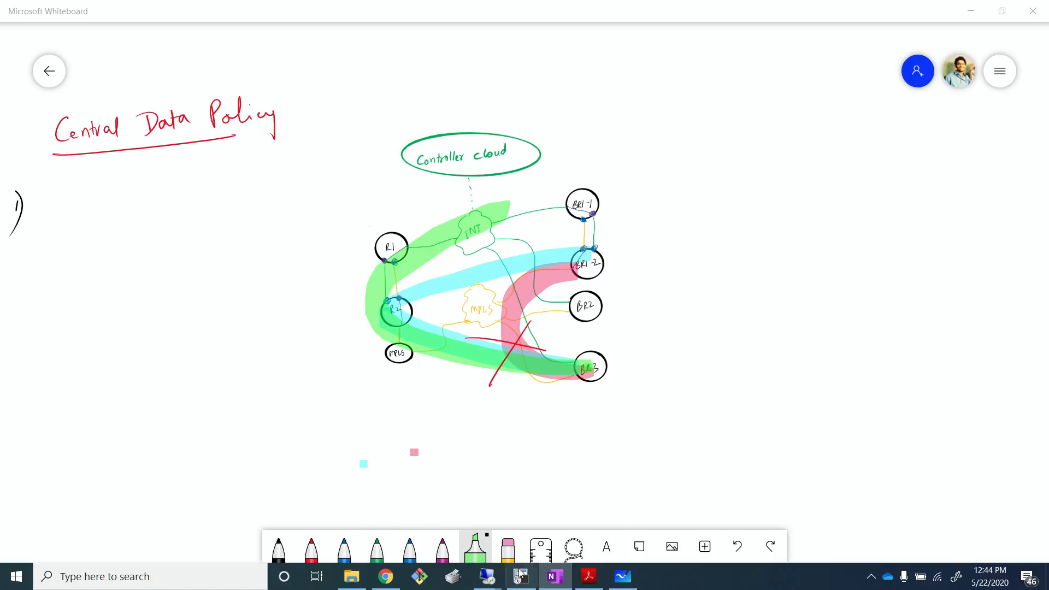
{"action": "left_click", "coordinate": [391, 581]}
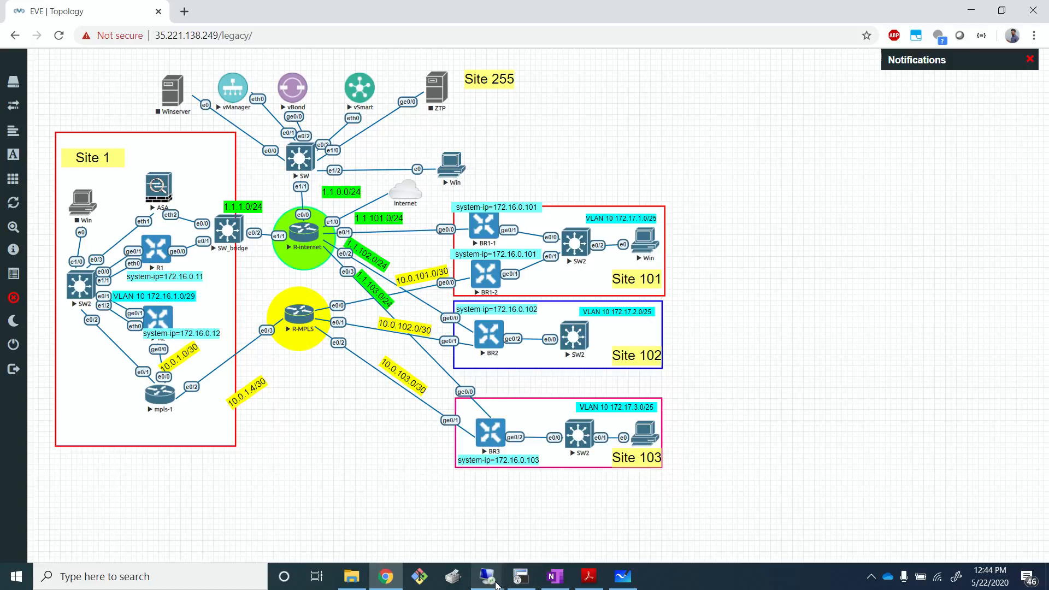
{"action": "mouse_move", "coordinate": [520, 577]}
{"action": "left_click", "coordinate": [642, 472]}
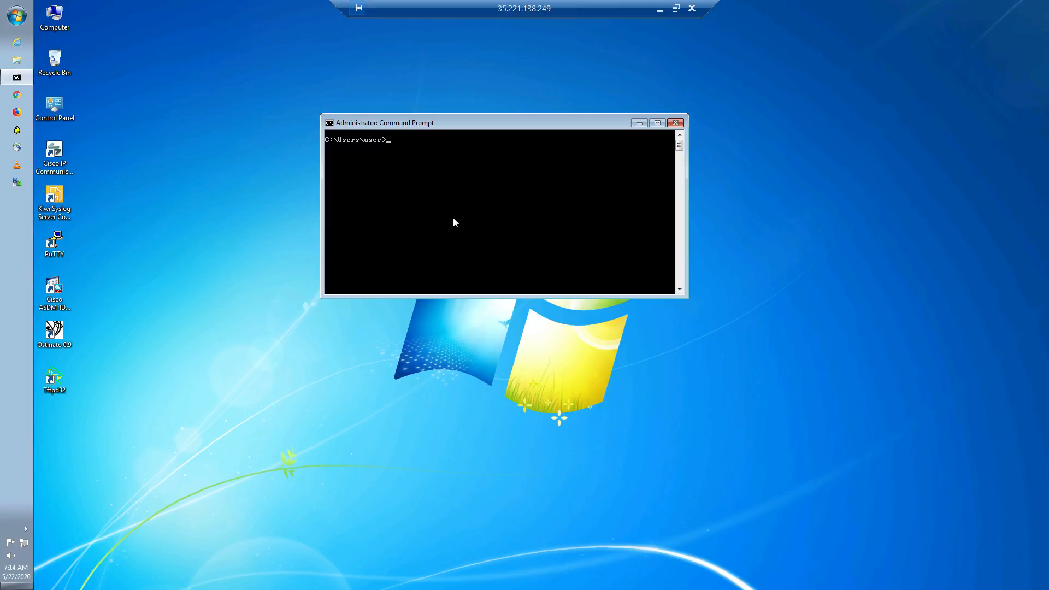
{"action": "type", "text": "ping 172.17.2.10"}
{"action": "key", "text": "Return"}
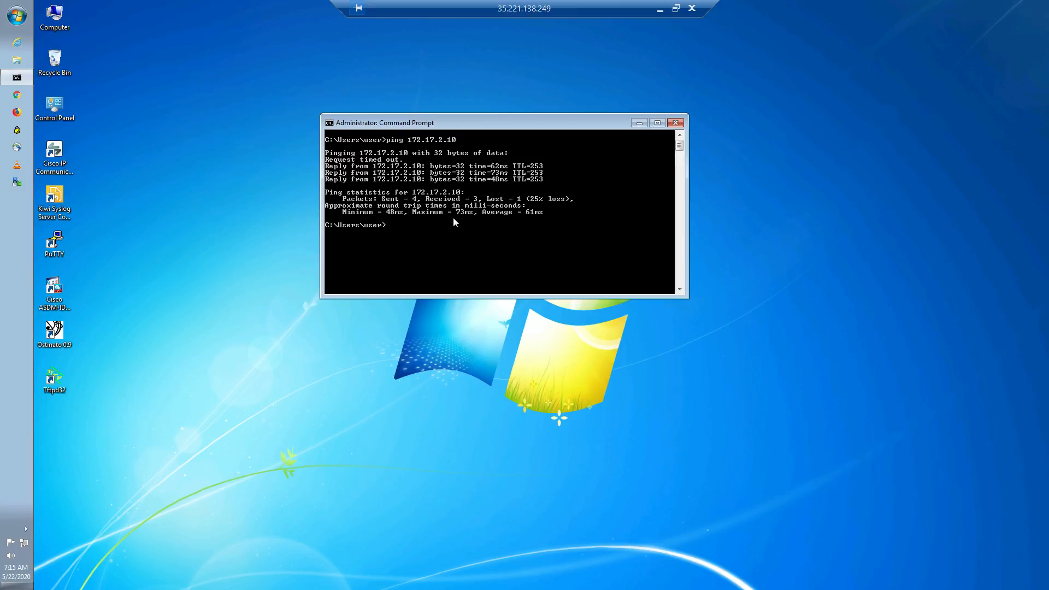
- Ping 172.17.3.10 and stop the ping after a few replies
{"action": "key", "text": "Up"}
{"action": "type", "text": "3.10"}
{"action": "key", "text": "Return"}
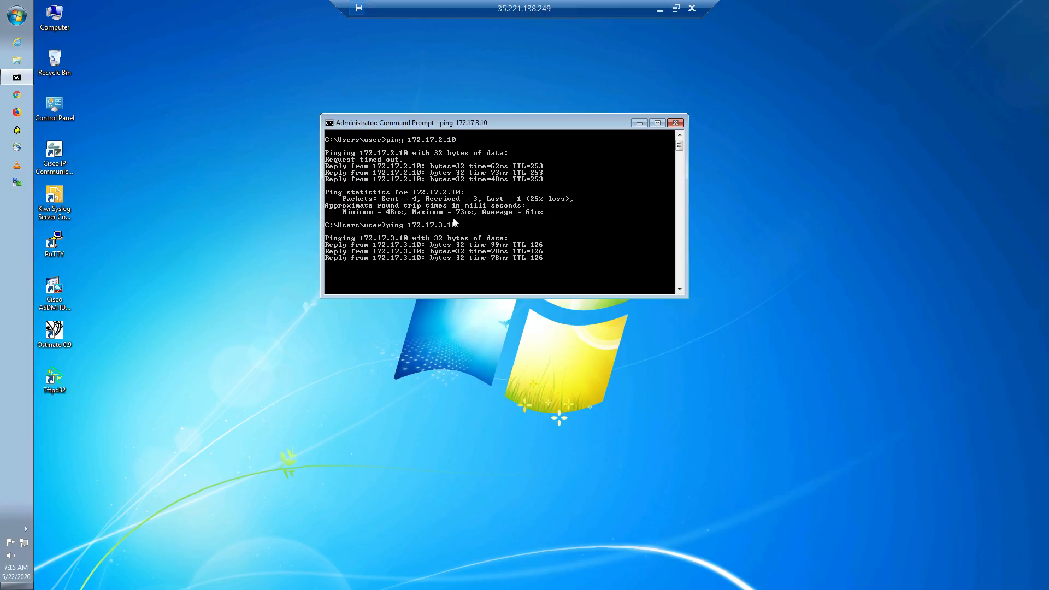
{"action": "key", "text": "ctrl+c"}
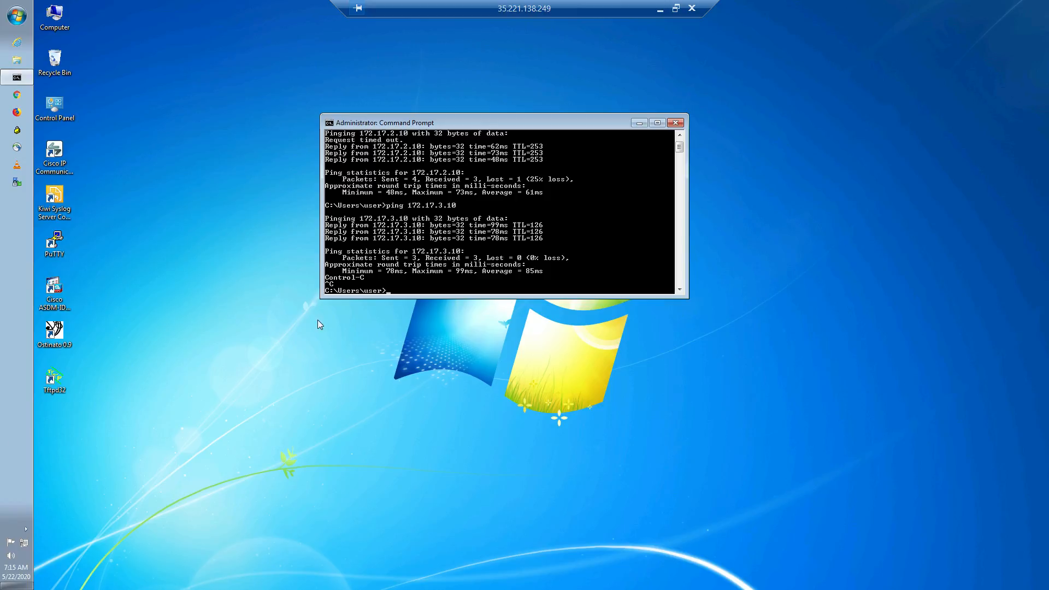
- Switch to the MGMT remote desktop and open the Network monitoring page in vManage
{"action": "left_click", "coordinate": [660, 10]}
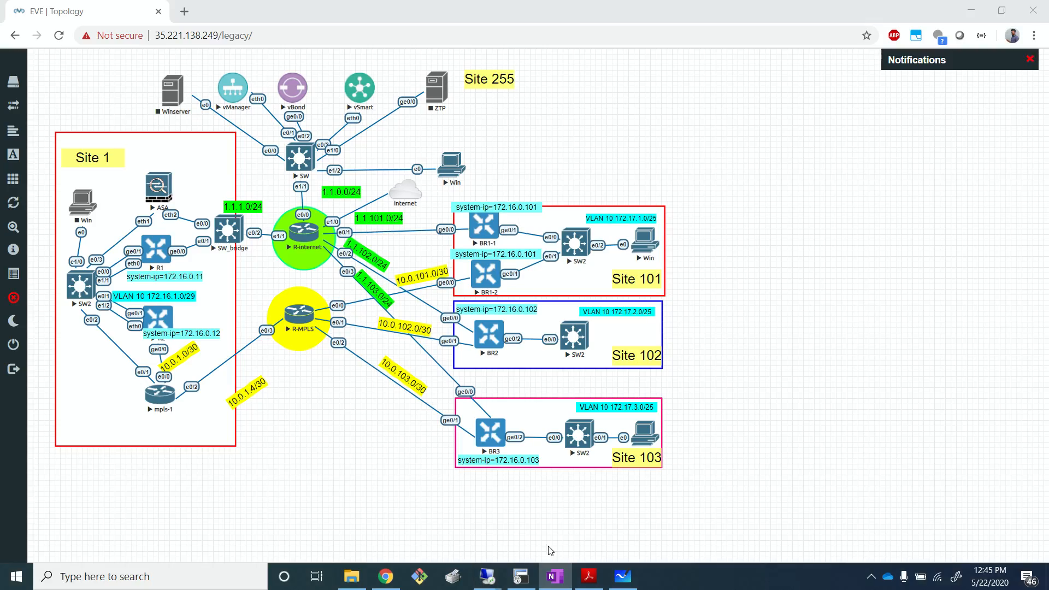
{"action": "mouse_move", "coordinate": [486, 576]}
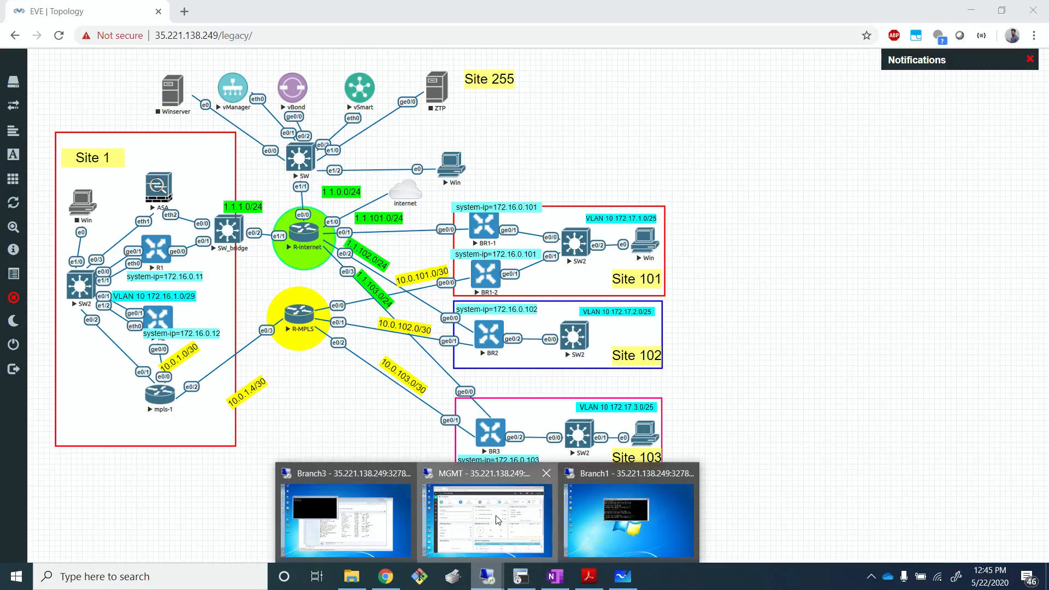
{"action": "left_click", "coordinate": [526, 525]}
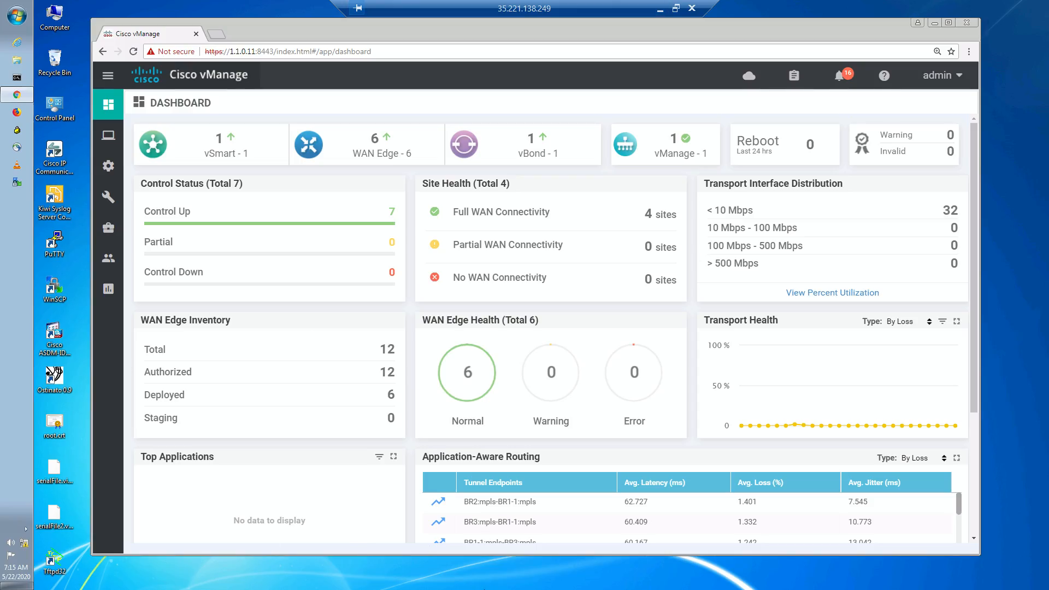
{"action": "mouse_move", "coordinate": [112, 202]}
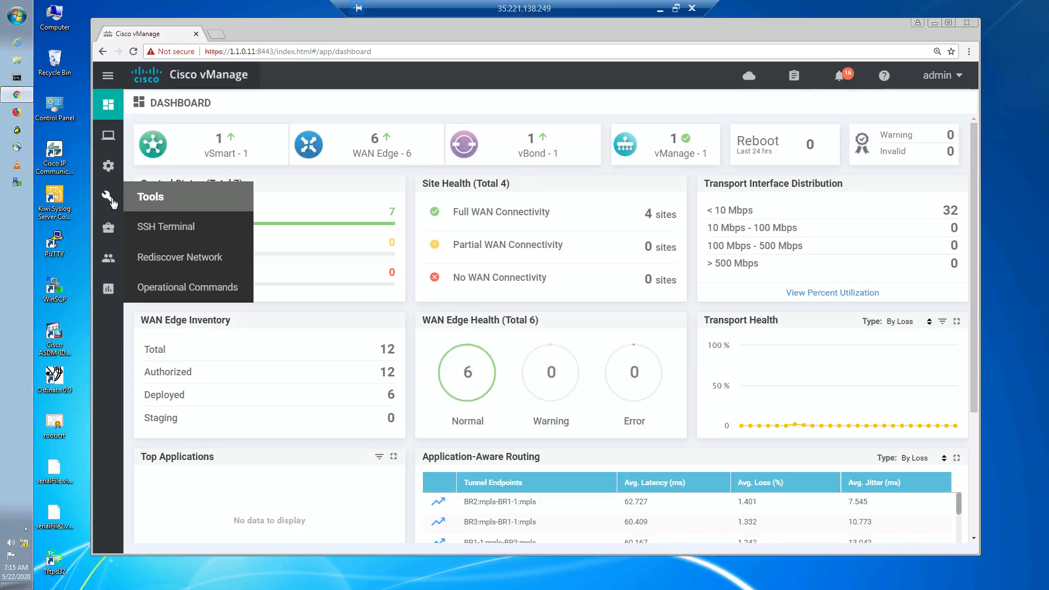
{"action": "mouse_move", "coordinate": [107, 168]}
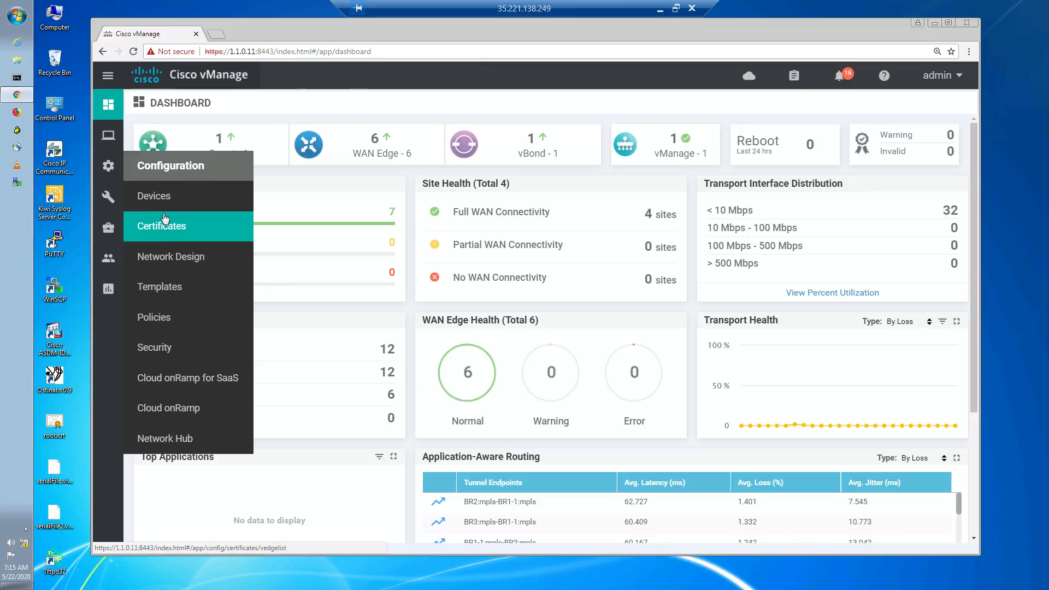
{"action": "mouse_move", "coordinate": [111, 138]}
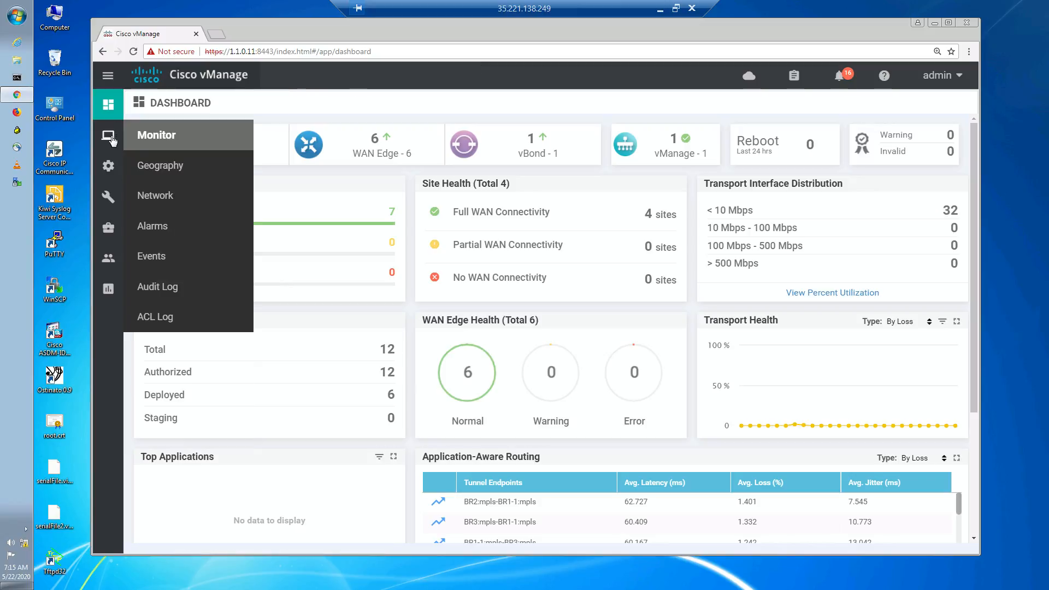
{"action": "left_click", "coordinate": [169, 197]}
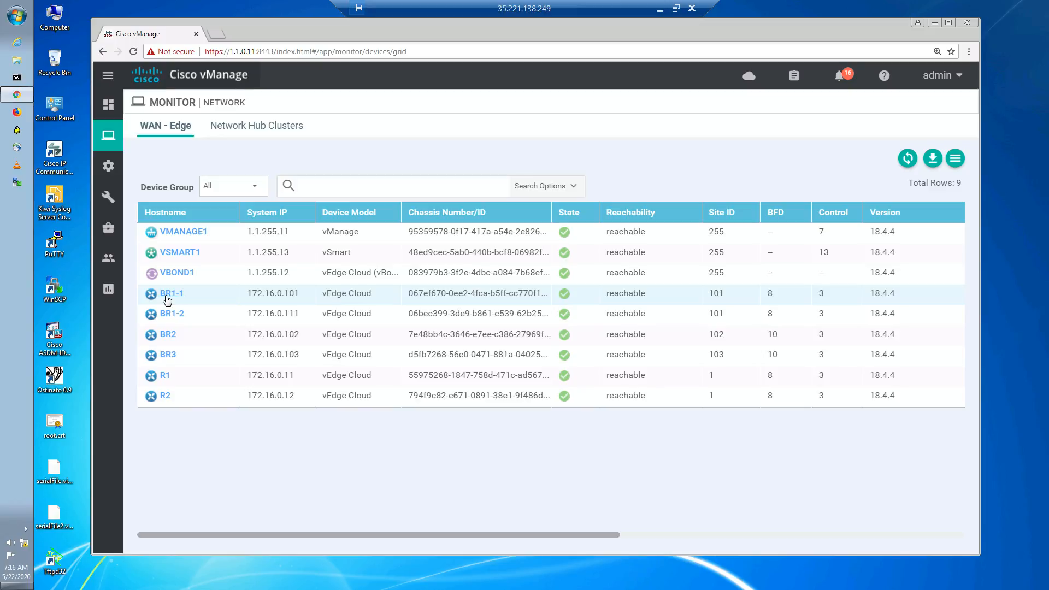
- Open BR3's troubleshooting tools and go to its Traceroute page
{"action": "left_click", "coordinate": [171, 357]}
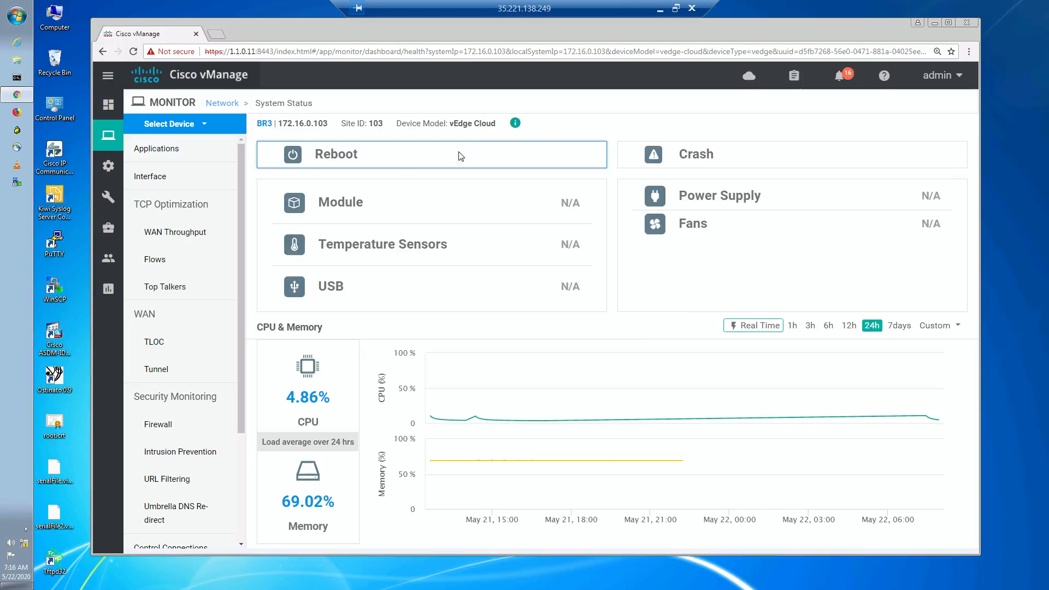
{"action": "left_click_drag", "start_coordinate": [240, 403], "coordinate": [244, 522]}
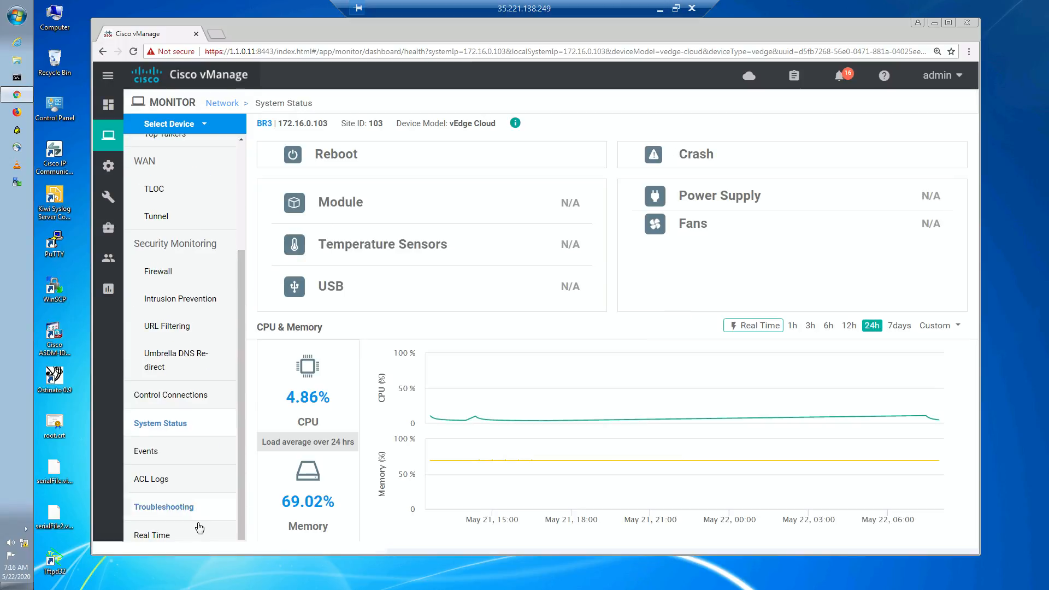
{"action": "left_click", "coordinate": [186, 503]}
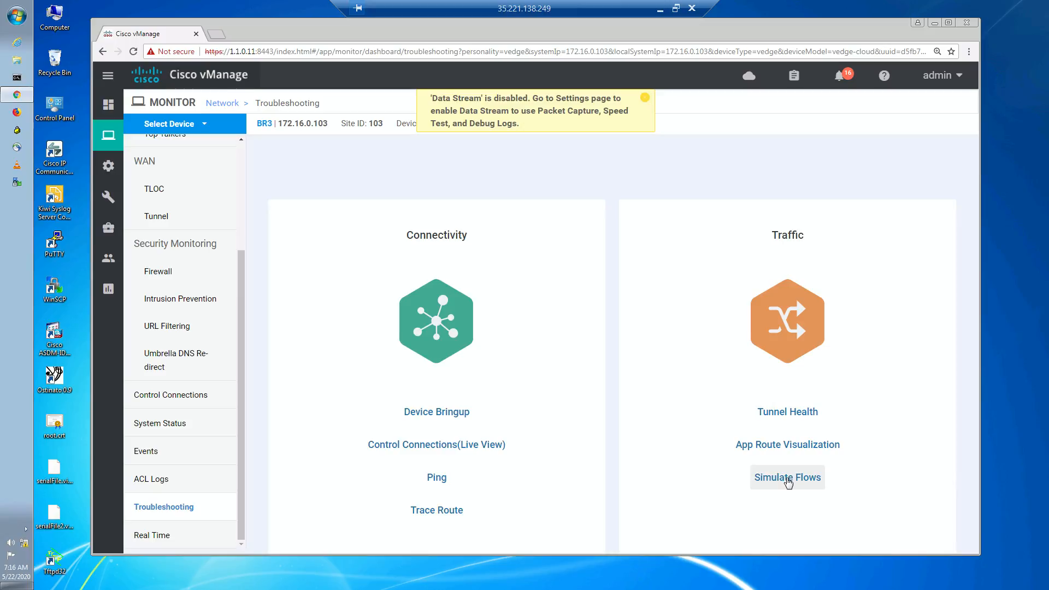
{"action": "left_click", "coordinate": [787, 479]}
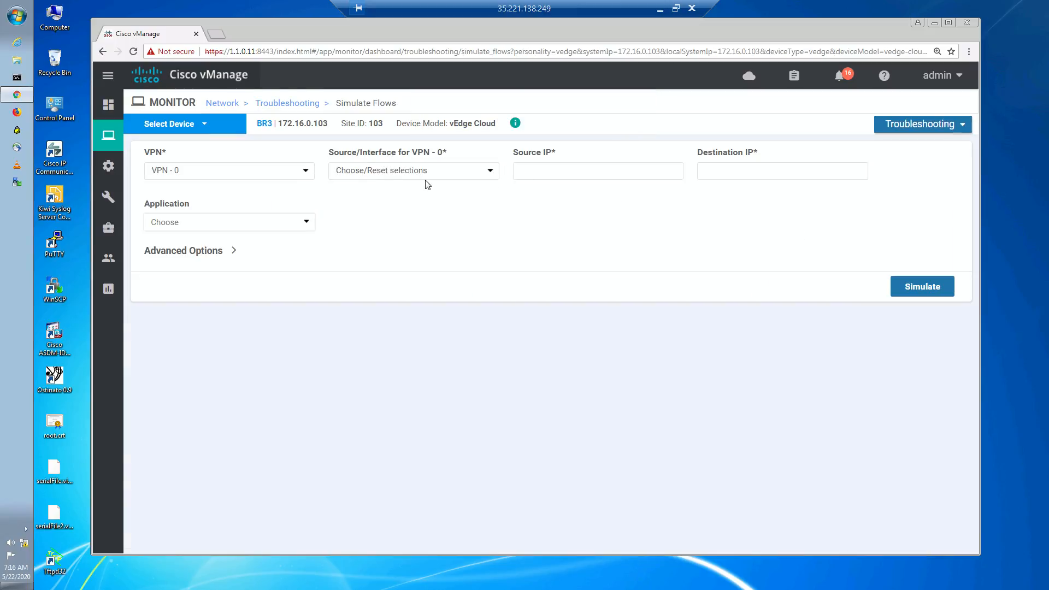
{"action": "left_click", "coordinate": [279, 107]}
{"action": "left_click", "coordinate": [446, 514]}
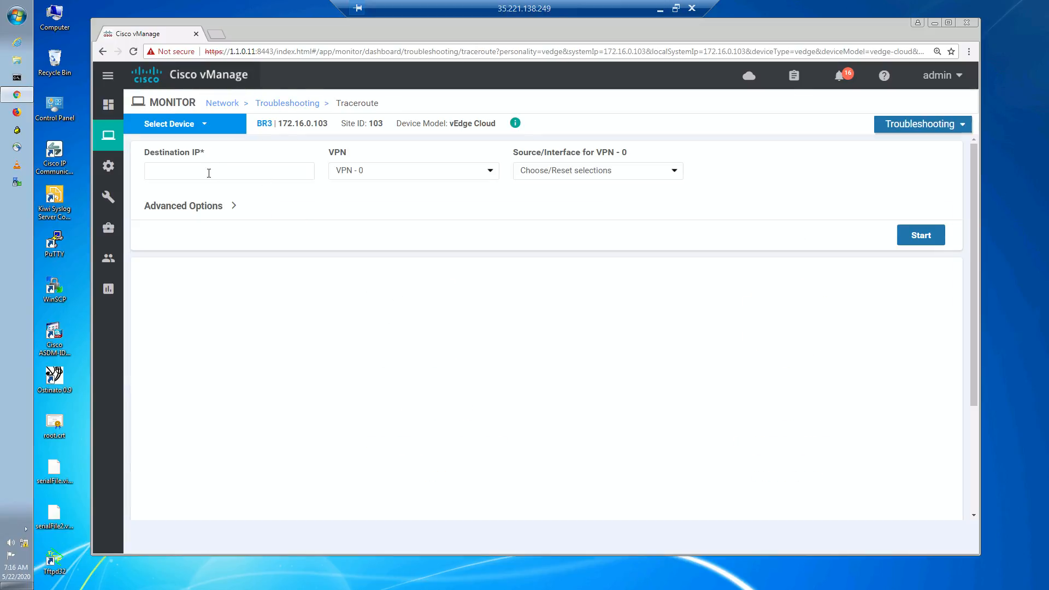
- Run a traceroute from BR3 to 172.17.2.10 in VPN 10, sourced from interface ge0/2.10
{"action": "left_click", "coordinate": [208, 174]}
{"action": "type", "text": "172.17.2.10"}
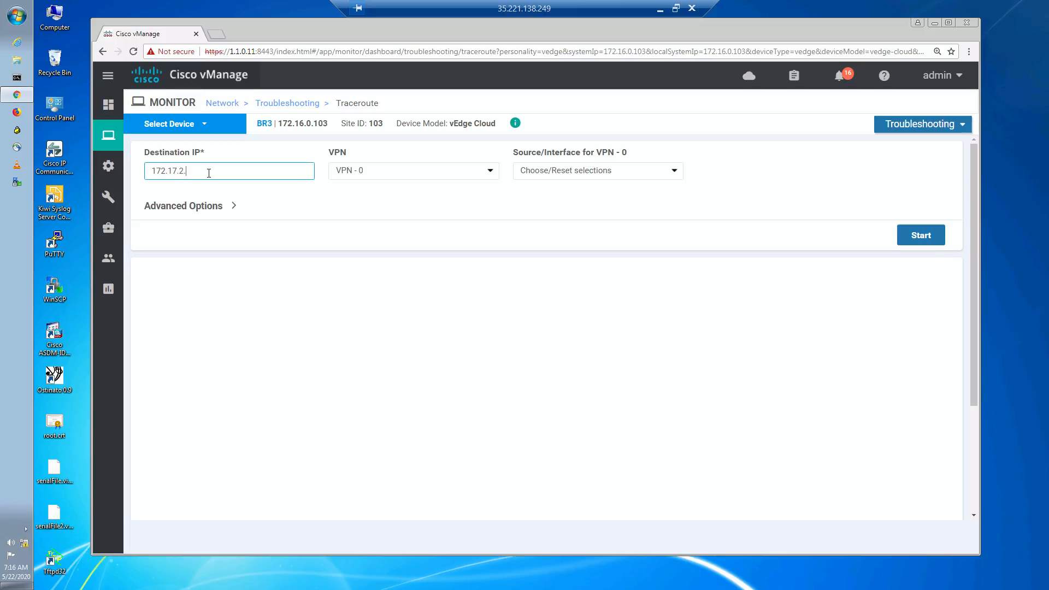
{"action": "left_click", "coordinate": [356, 171]}
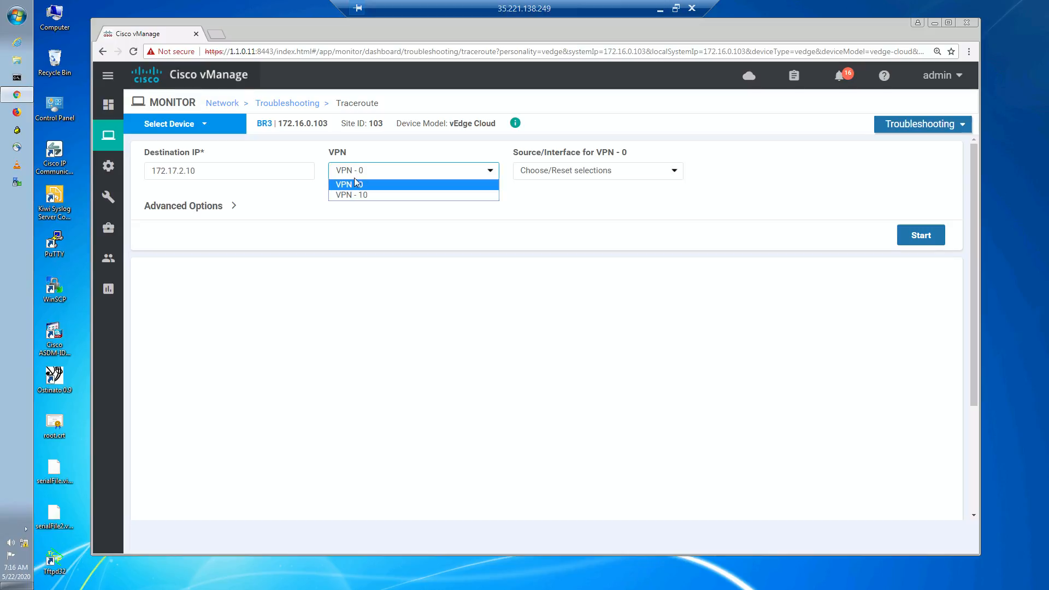
{"action": "left_click", "coordinate": [354, 192]}
{"action": "left_click", "coordinate": [552, 177]}
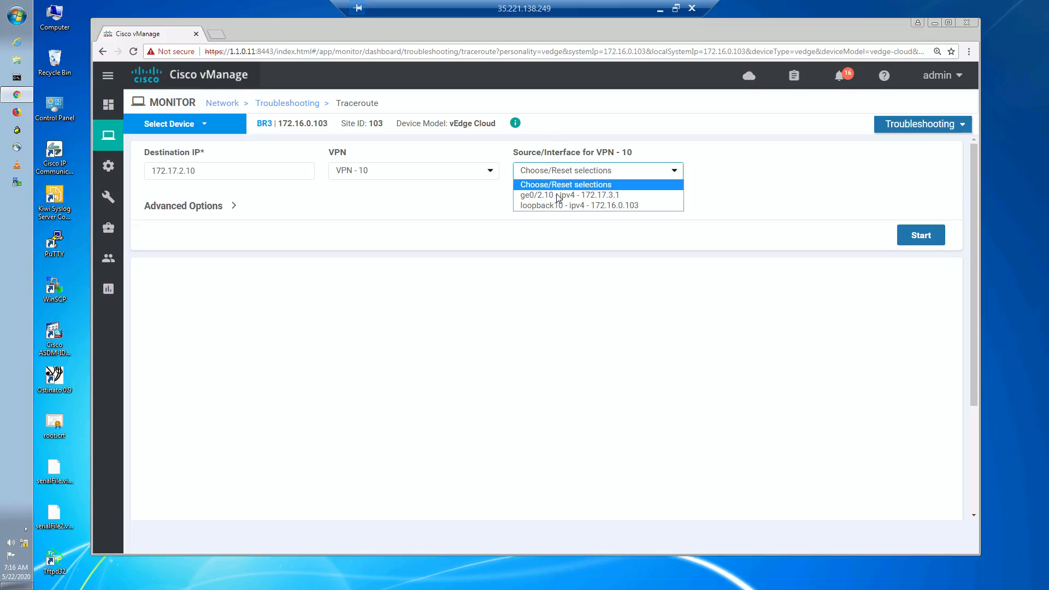
{"action": "left_click", "coordinate": [552, 195]}
{"action": "left_click", "coordinate": [920, 236]}
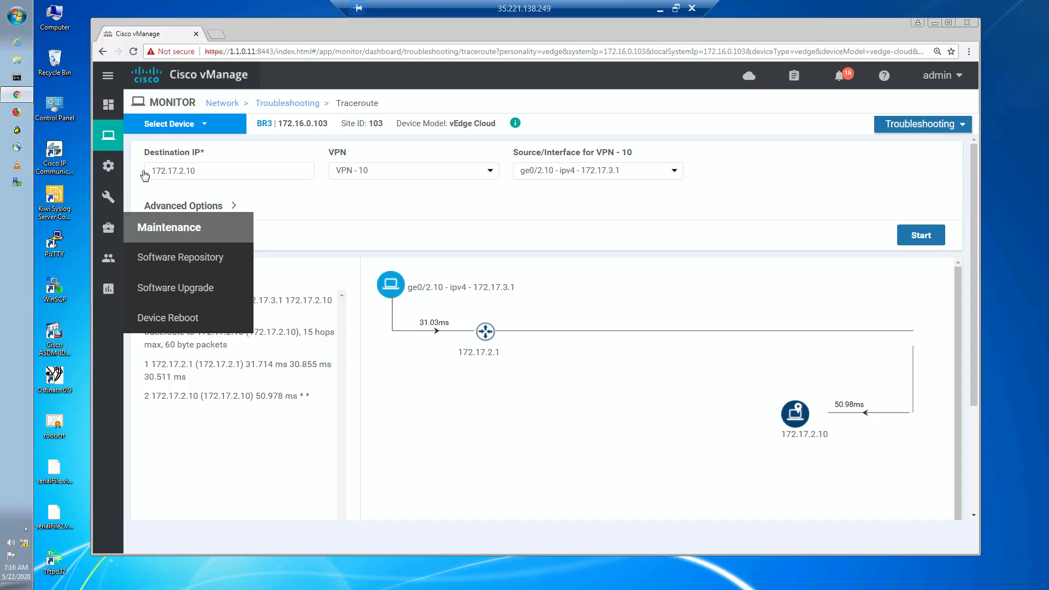
- Open the Configuration Policies page in a new browser tab
{"action": "mouse_move", "coordinate": [107, 137]}
{"action": "mouse_move", "coordinate": [108, 166]}
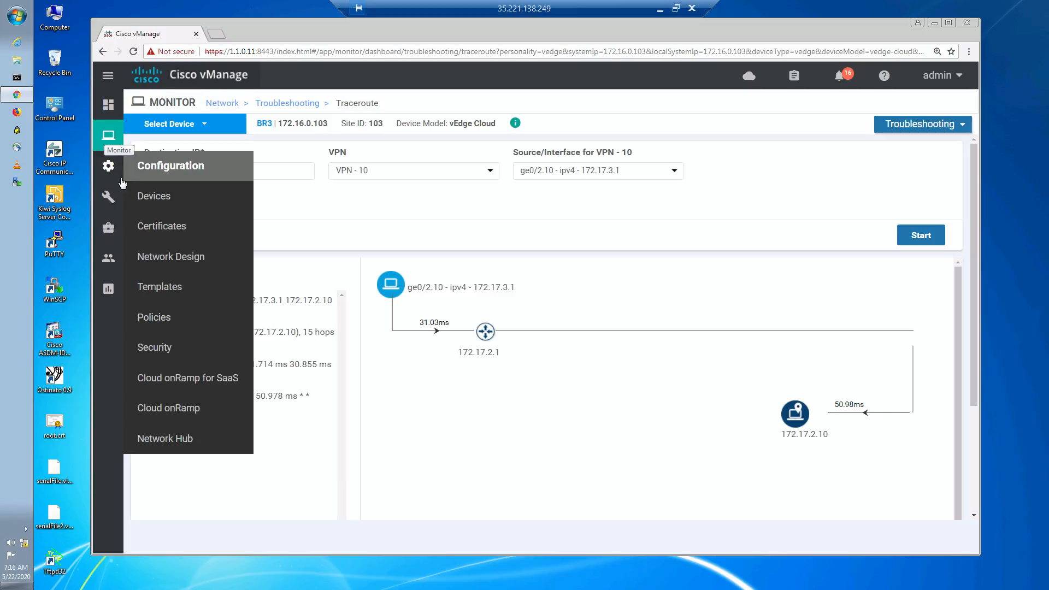
{"action": "right_click", "coordinate": [186, 324]}
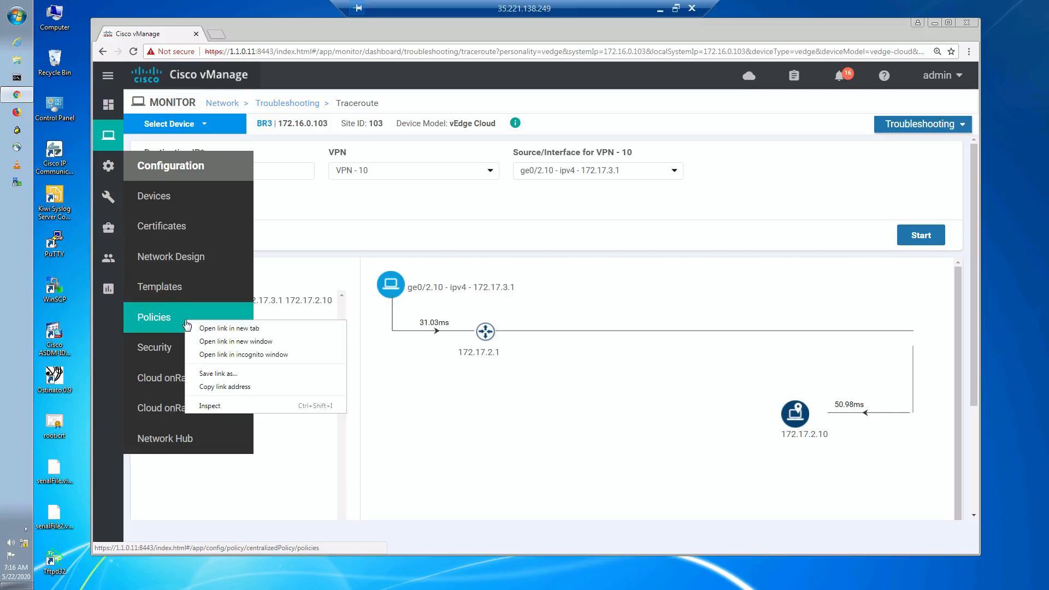
{"action": "left_click", "coordinate": [219, 328]}
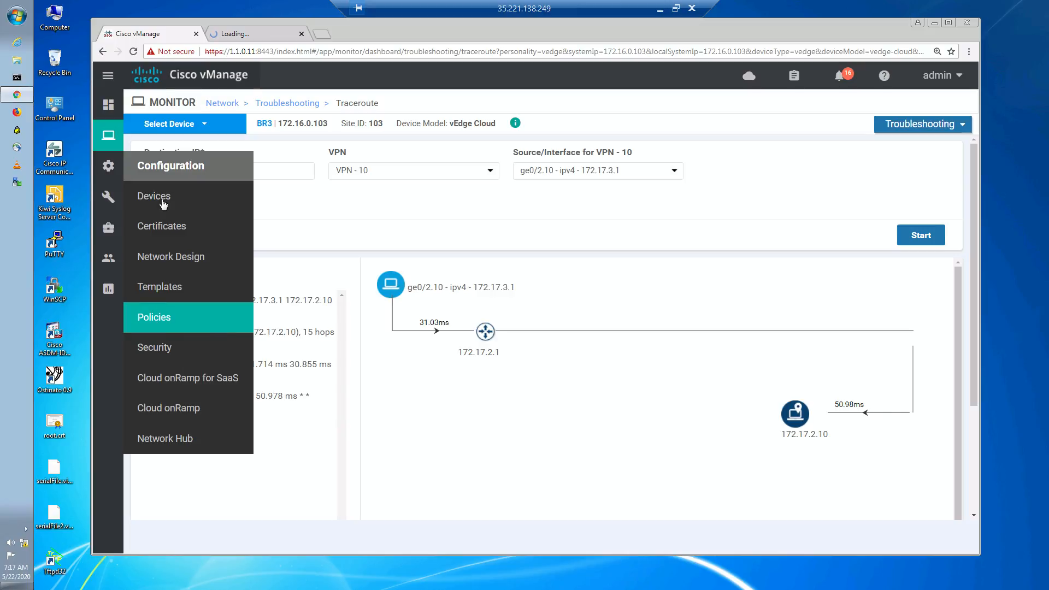
- Open the centralized policy lists and show the Data Prefix list type
{"action": "left_click", "coordinate": [255, 34]}
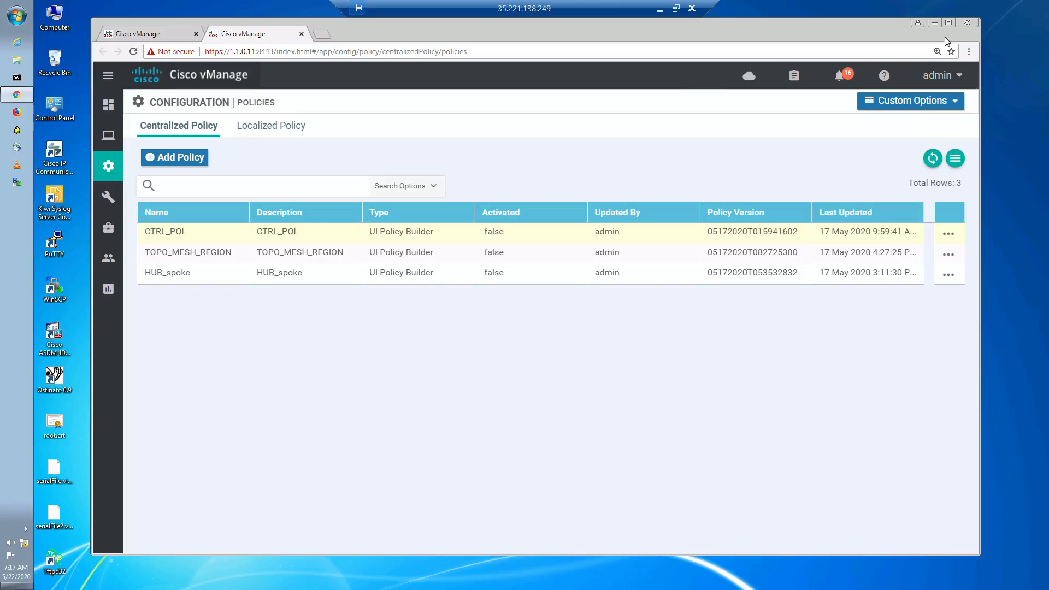
{"action": "left_click", "coordinate": [904, 103]}
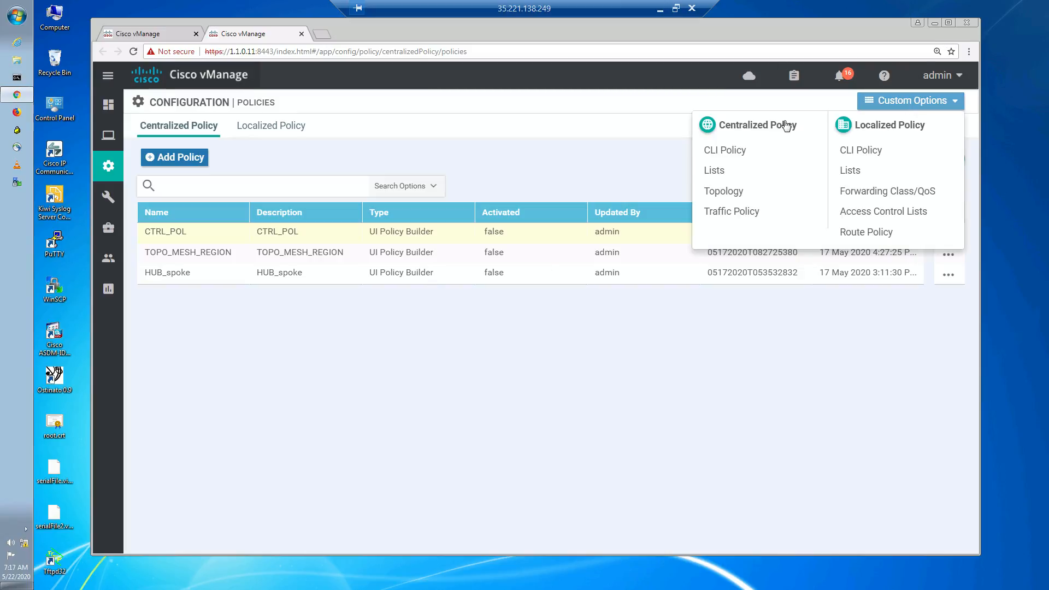
{"action": "left_click", "coordinate": [715, 170]}
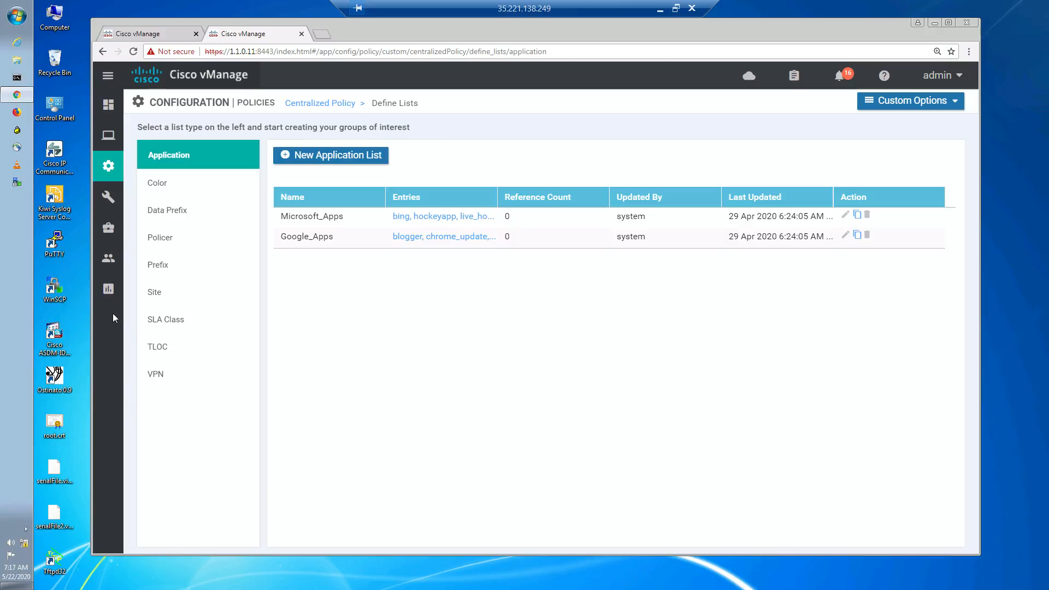
{"action": "left_click", "coordinate": [163, 214]}
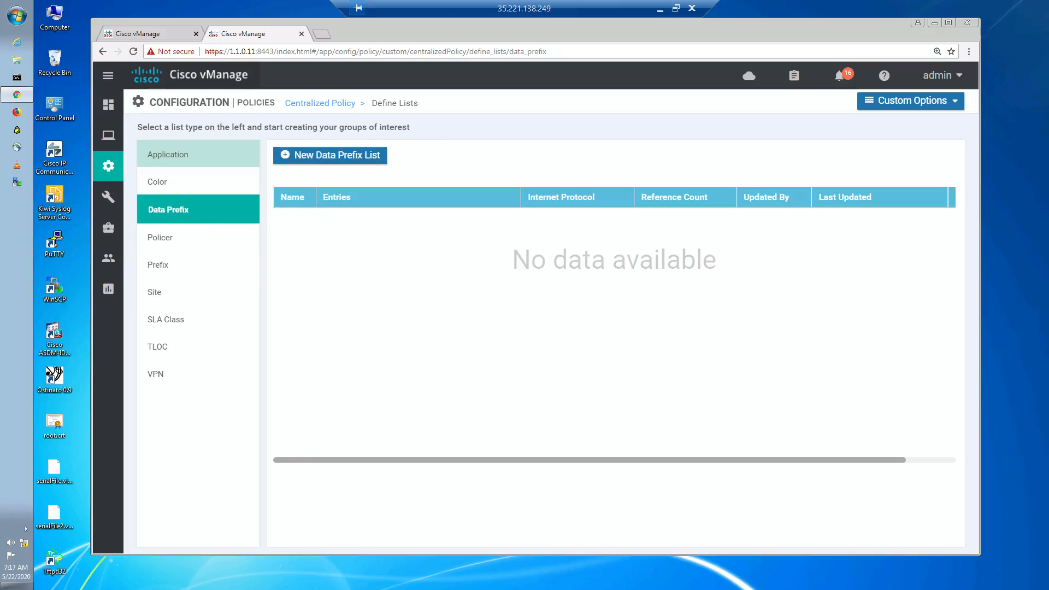
- Start a new data prefix list named DPFX_HQ_NET
{"action": "left_click", "coordinate": [341, 159]}
{"action": "left_click", "coordinate": [339, 208]}
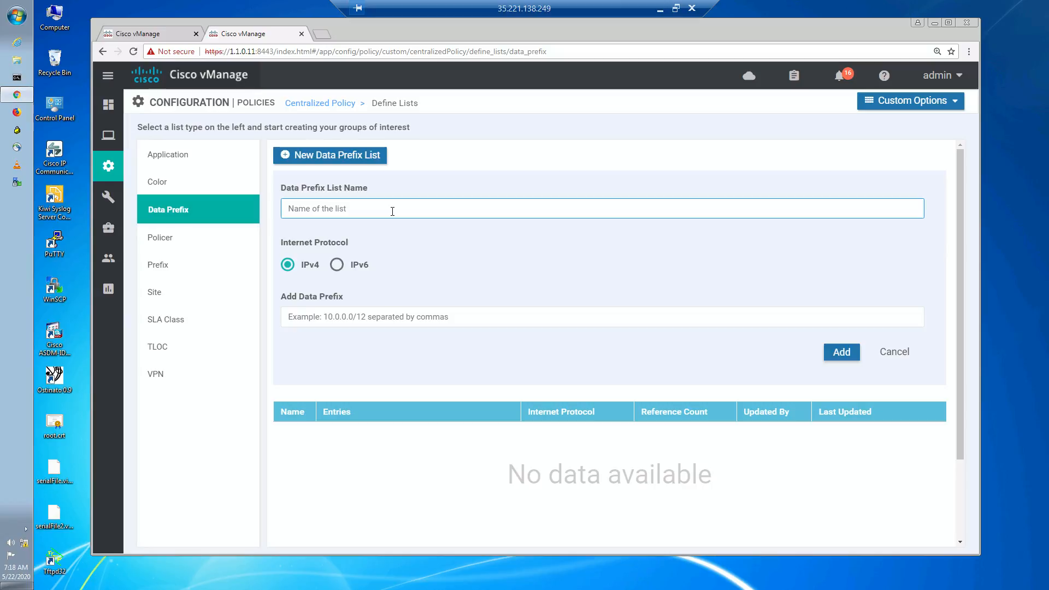
{"action": "type", "text": "DPFX_HQ_"}
{"action": "type", "text": "NET"}
- Enter the IPv4 prefix 172.16.0.0/16 and add the DPFX_HQ_NET list
{"action": "left_click", "coordinate": [325, 312]}
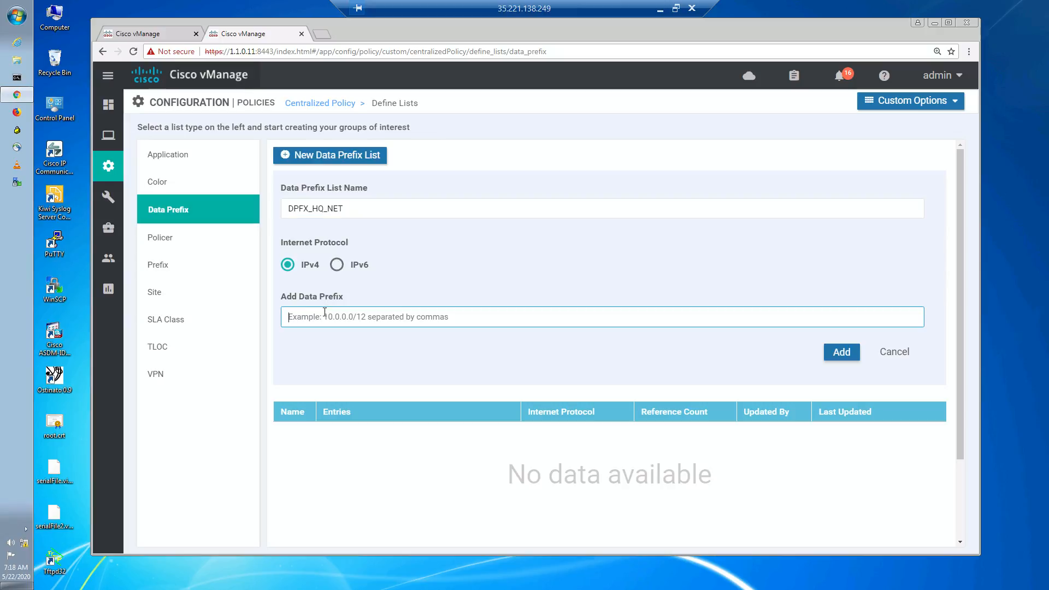
{"action": "type", "text": "172.1"}
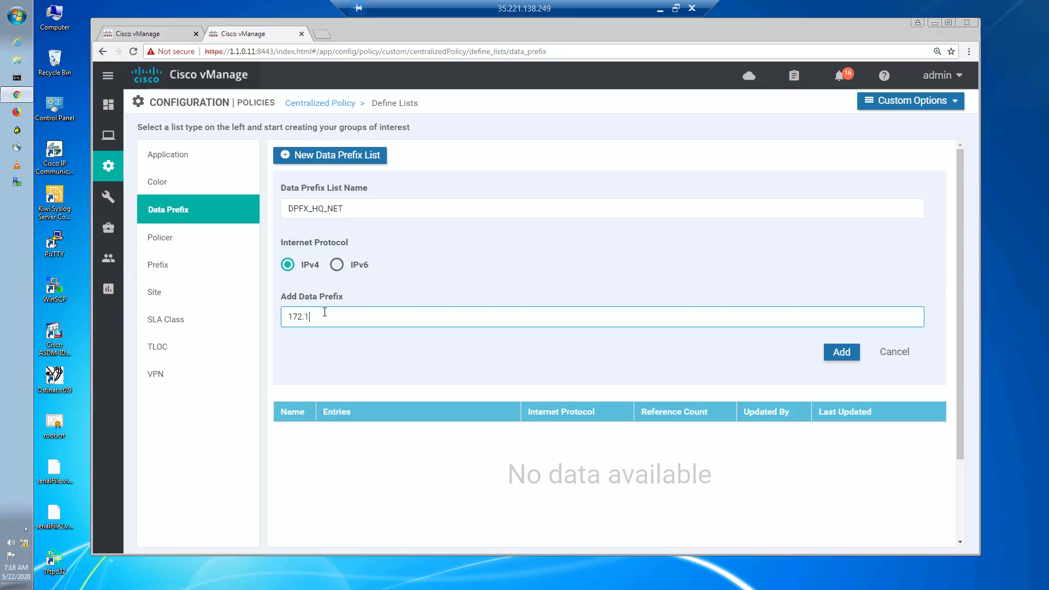
{"action": "type", "text": "6.0.0"}
{"action": "type", "text": "/26"}
{"action": "key", "text": "BackSpace"}
{"action": "key", "text": "BackSpace"}
{"action": "type", "text": "16"}
{"action": "left_click", "coordinate": [617, 116]}
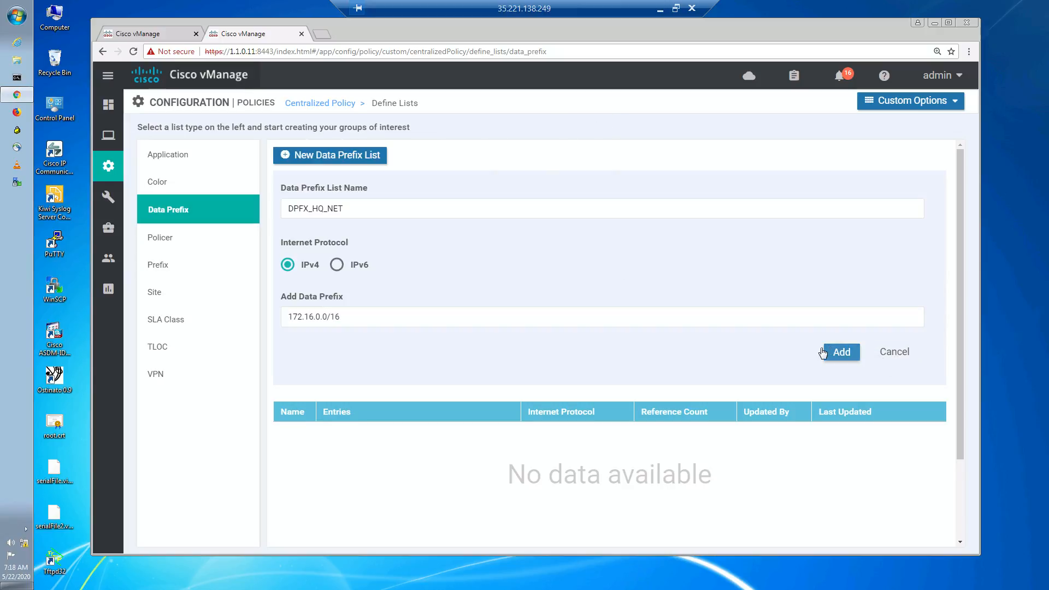
{"action": "left_click", "coordinate": [840, 352]}
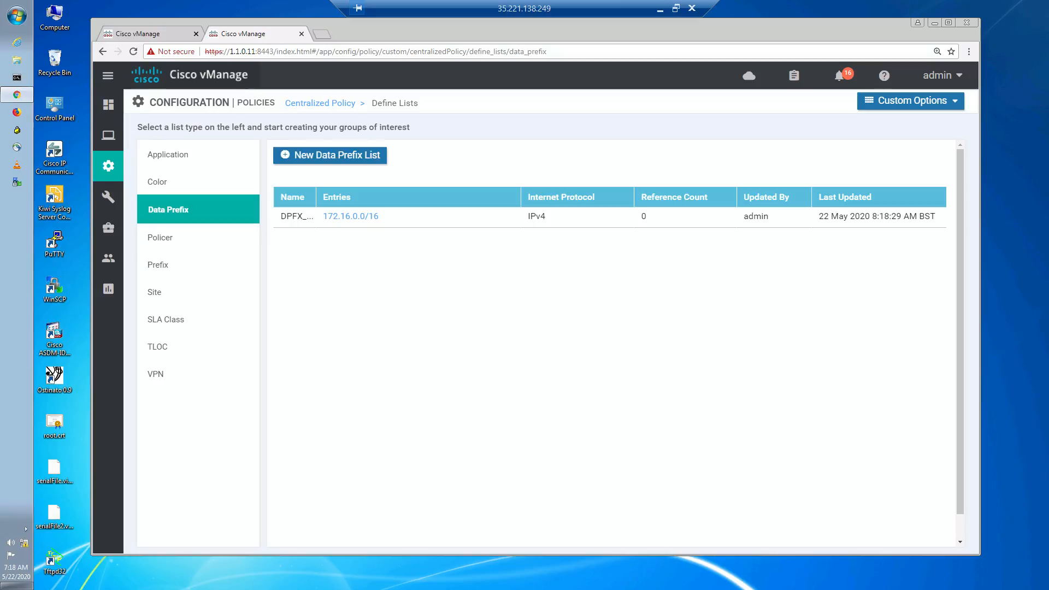
- Open another new data prefix list form, briefly consult the whiteboard sketch and return to the MGMT desktop
{"action": "left_click", "coordinate": [358, 157]}
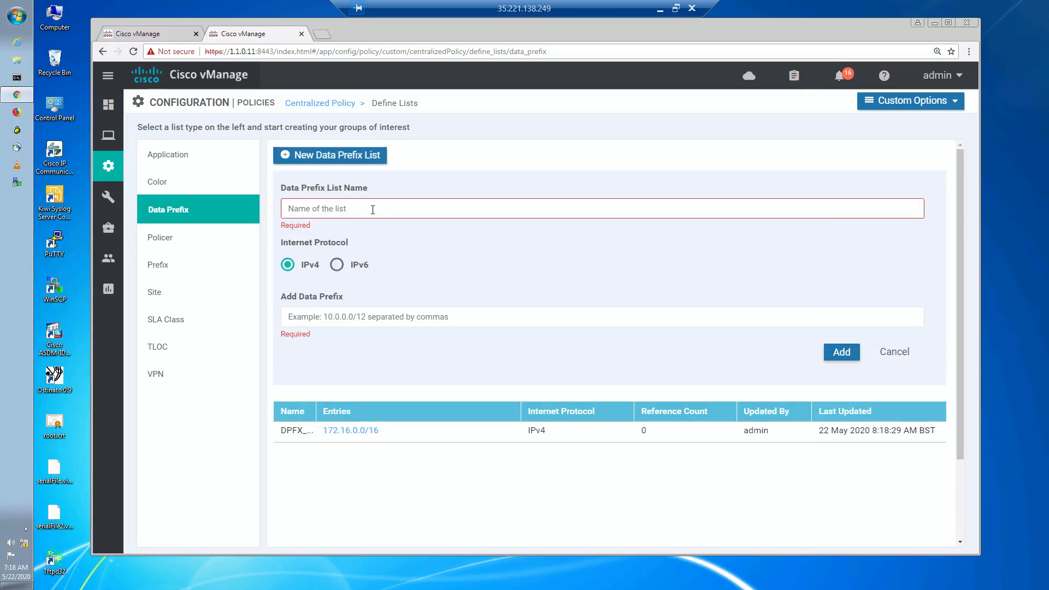
{"action": "left_click", "coordinate": [661, 10]}
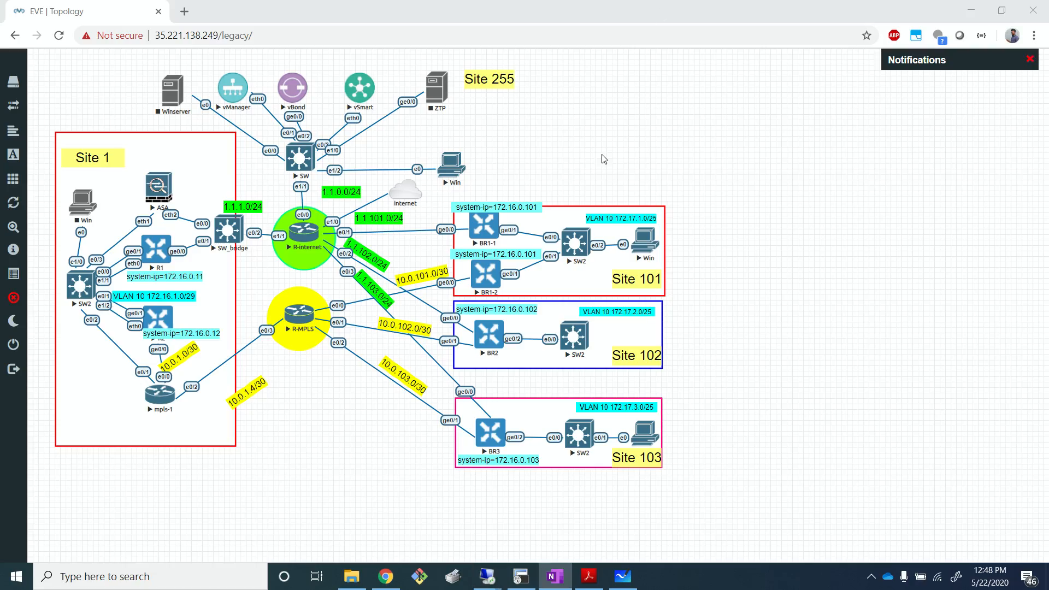
{"action": "left_click", "coordinate": [623, 576]}
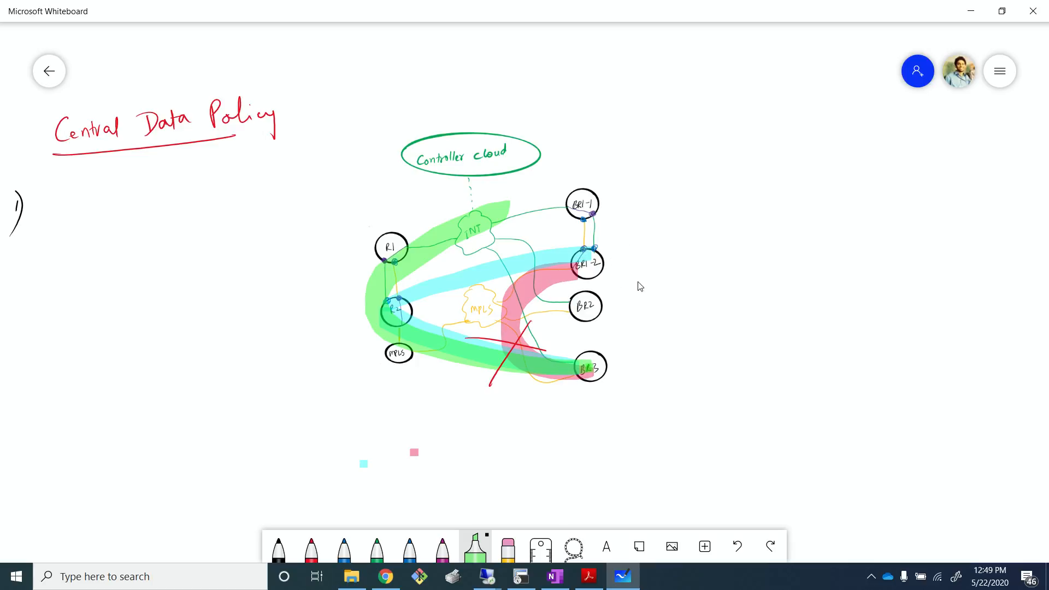
{"action": "left_click", "coordinate": [975, 17]}
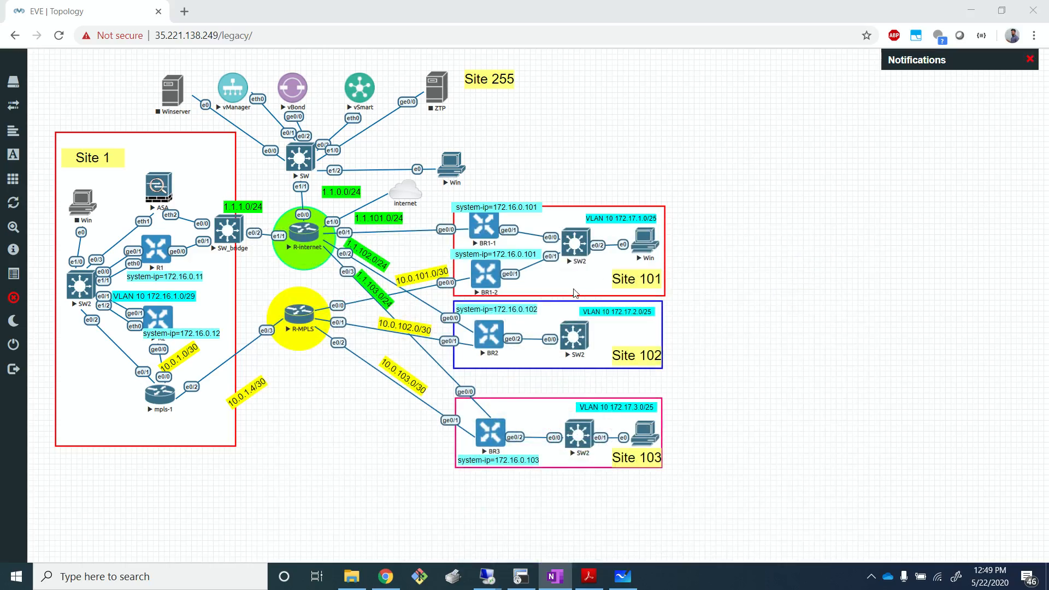
{"action": "mouse_move", "coordinate": [489, 578]}
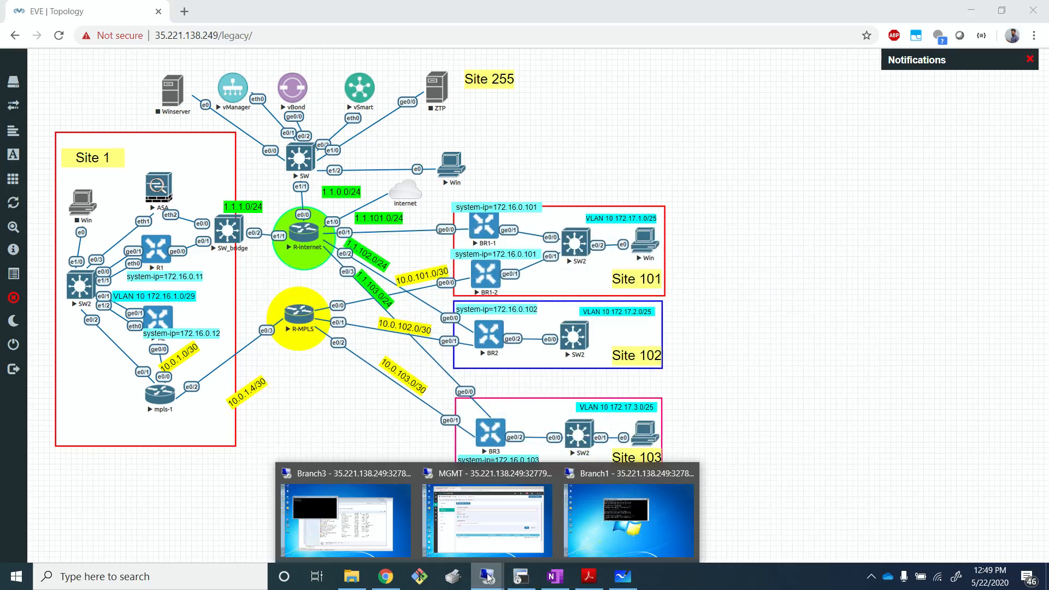
{"action": "left_click", "coordinate": [524, 519]}
- Name the new data prefix list DPFX_RFC_1918
{"action": "left_click", "coordinate": [355, 211]}
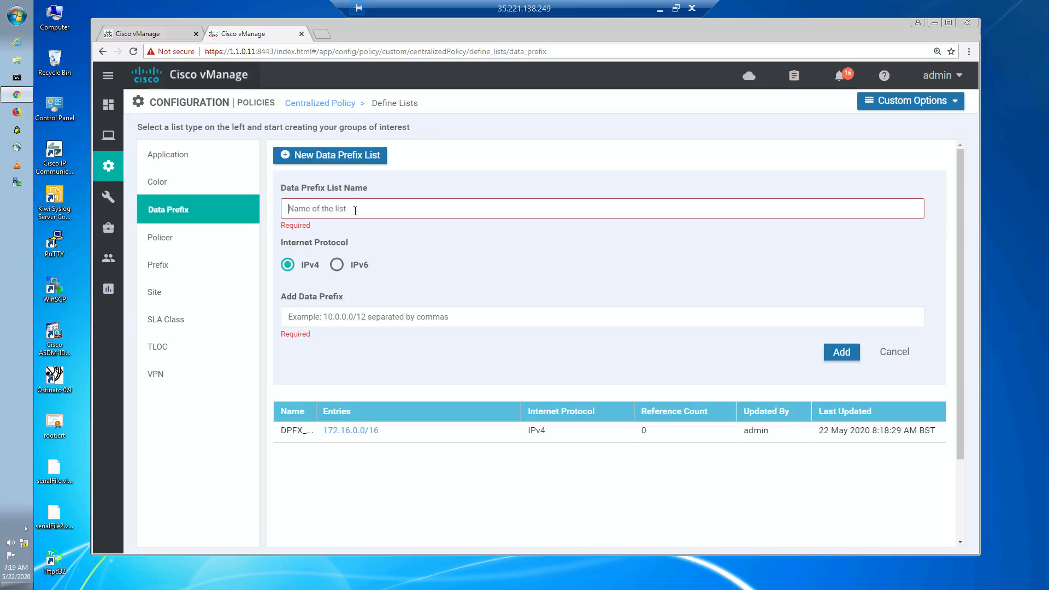
{"action": "type", "text": "DPFX_RFC_1918"}
- Enter prefixes 10.0.0.0/8, 172.16.0.0/12 and 192.168.0.0/16 and add the DPFX_RFC_1918 list
{"action": "left_click", "coordinate": [383, 318]}
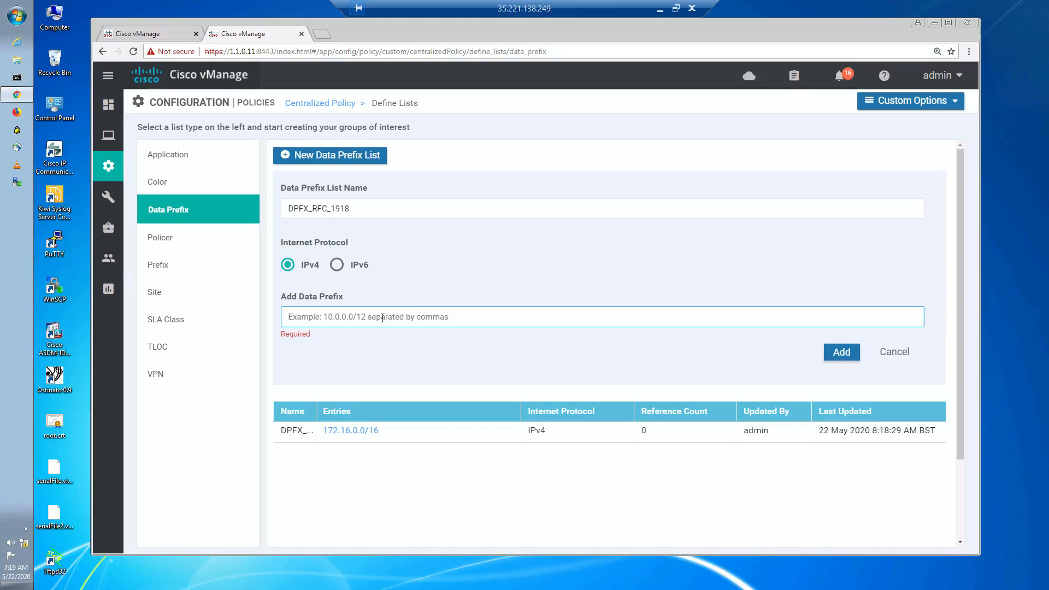
{"action": "type", "text": "10.0.0.0"}
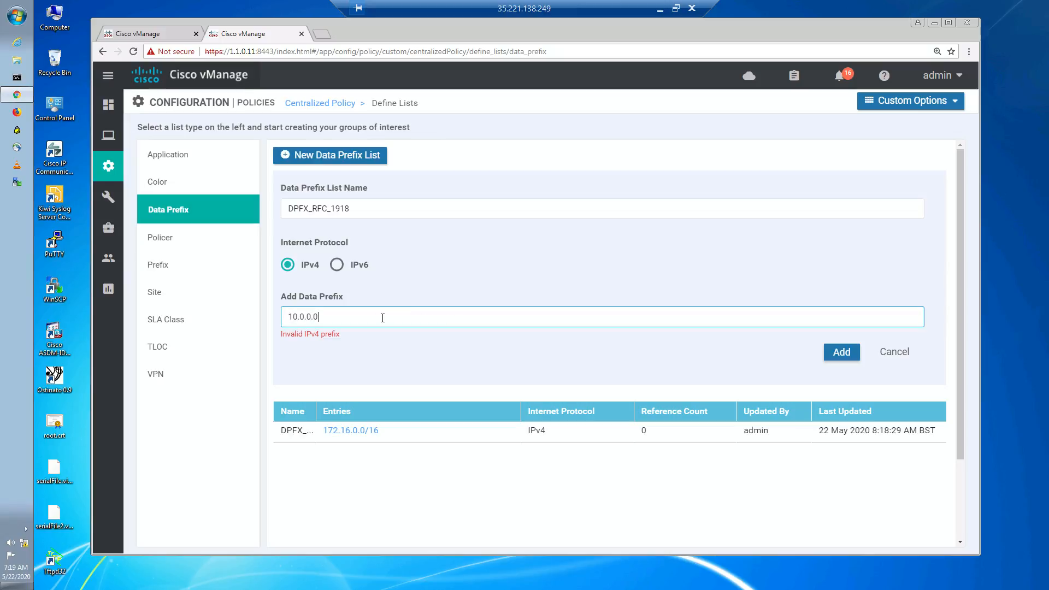
{"action": "type", "text": "/8"}
{"action": "type", "text": ",17"}
{"action": "type", "text": "2"}
{"action": "type", "text": ".16"}
{"action": "type", "text": ".0.0"}
{"action": "type", "text": "/"}
{"action": "type", "text": "12,"}
{"action": "type", "text": "19"}
{"action": "type", "text": "2"}
{"action": "type", "text": ",168"}
{"action": "type", "text": "."}
{"action": "key", "text": "BackSpace"}
{"action": "key", "text": "BackSpace"}
{"action": "key", "text": "BackSpace"}
{"action": "key", "text": "BackSpace"}
{"action": "key", "text": "BackSpace"}
{"action": "type", "text": "2.168.0.0./16"}
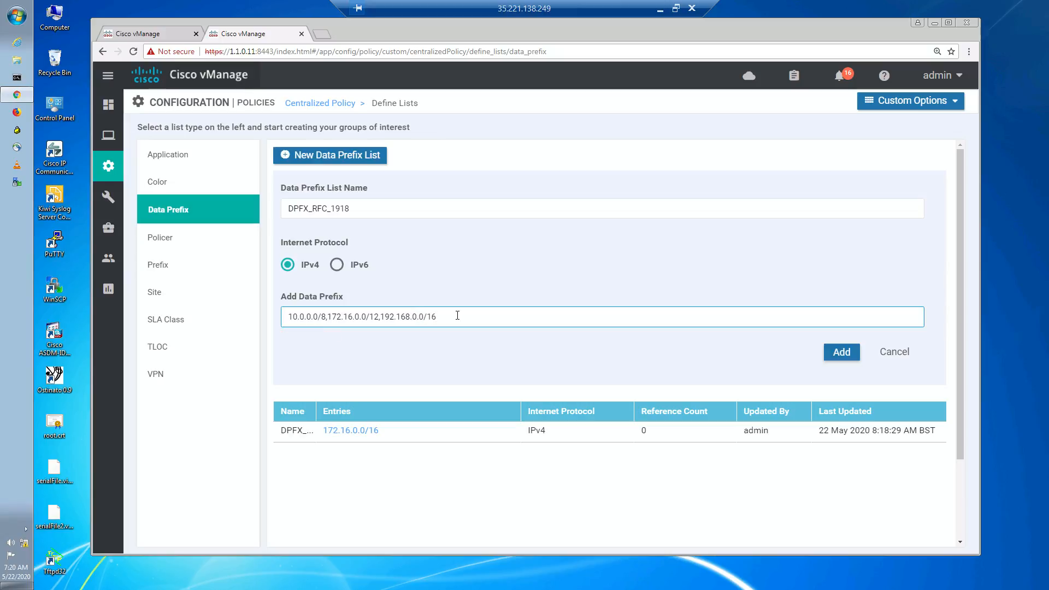
{"action": "left_click", "coordinate": [855, 352]}
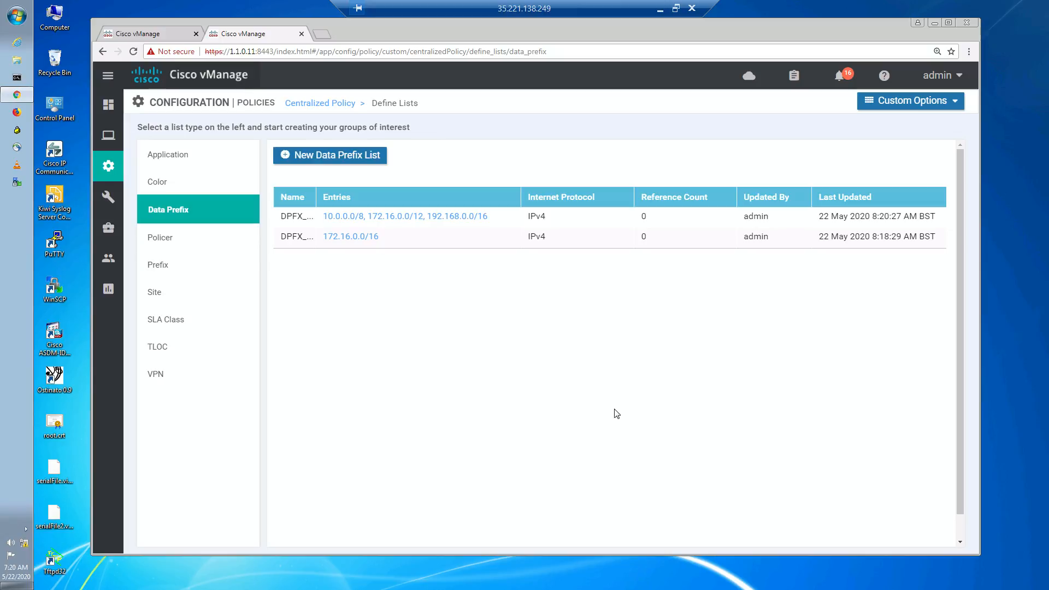
- Open the centralized Traffic Data policies and start creating a new data policy
{"action": "left_click", "coordinate": [918, 100]}
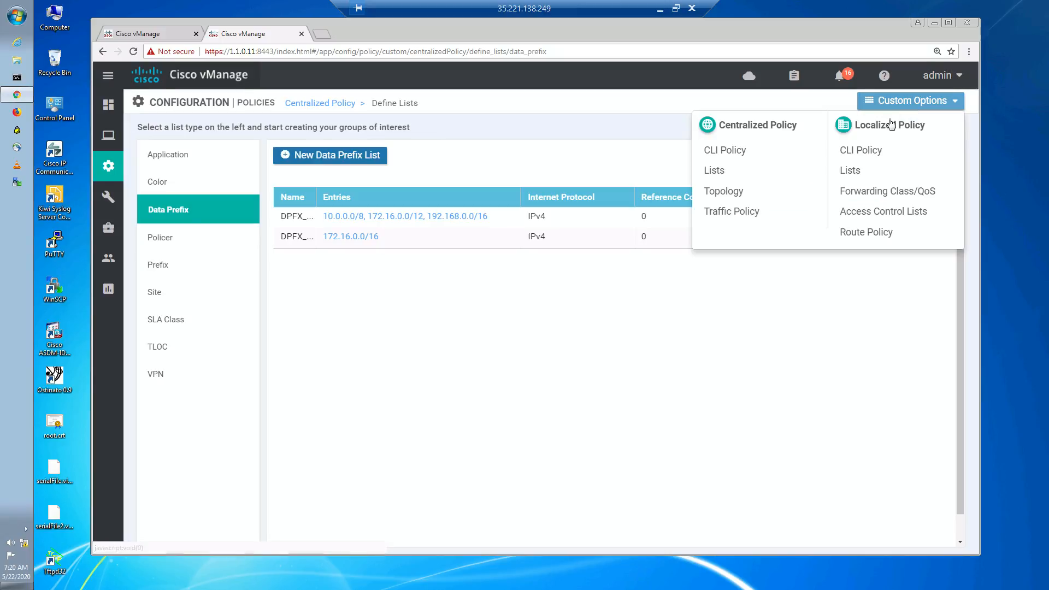
{"action": "left_click", "coordinate": [752, 212]}
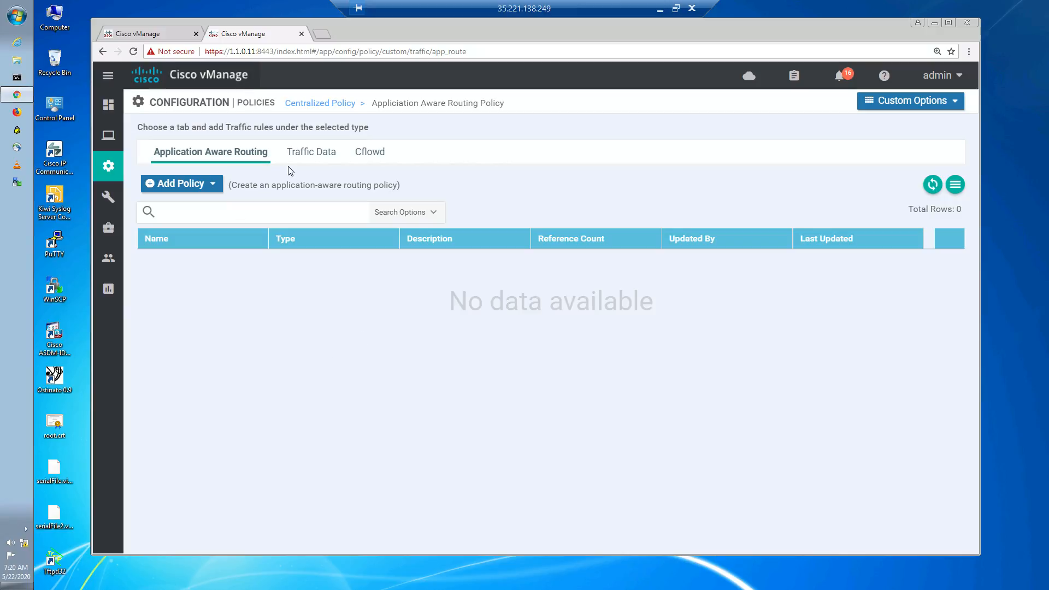
{"action": "left_click", "coordinate": [304, 155]}
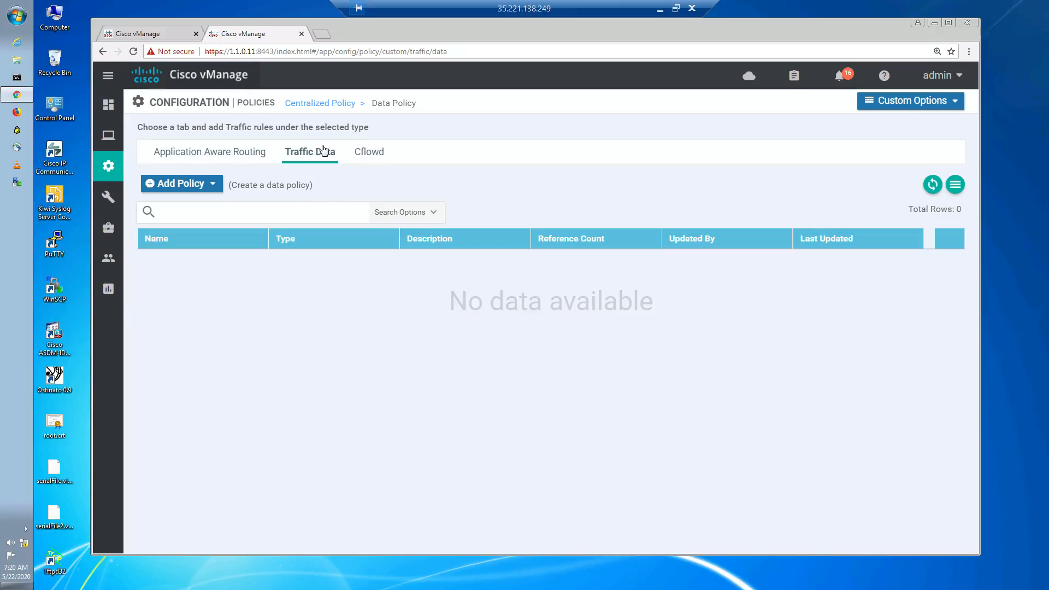
{"action": "left_click", "coordinate": [212, 184]}
{"action": "left_click", "coordinate": [197, 211]}
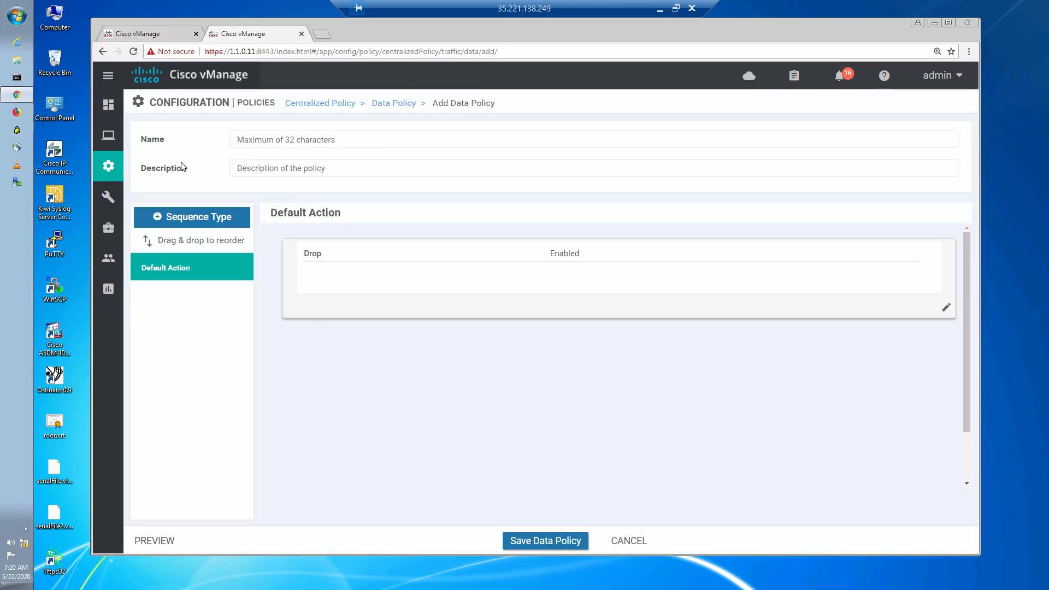
- Name the new data policy DATA_FROM_SERVICE
{"action": "left_click", "coordinate": [350, 142]}
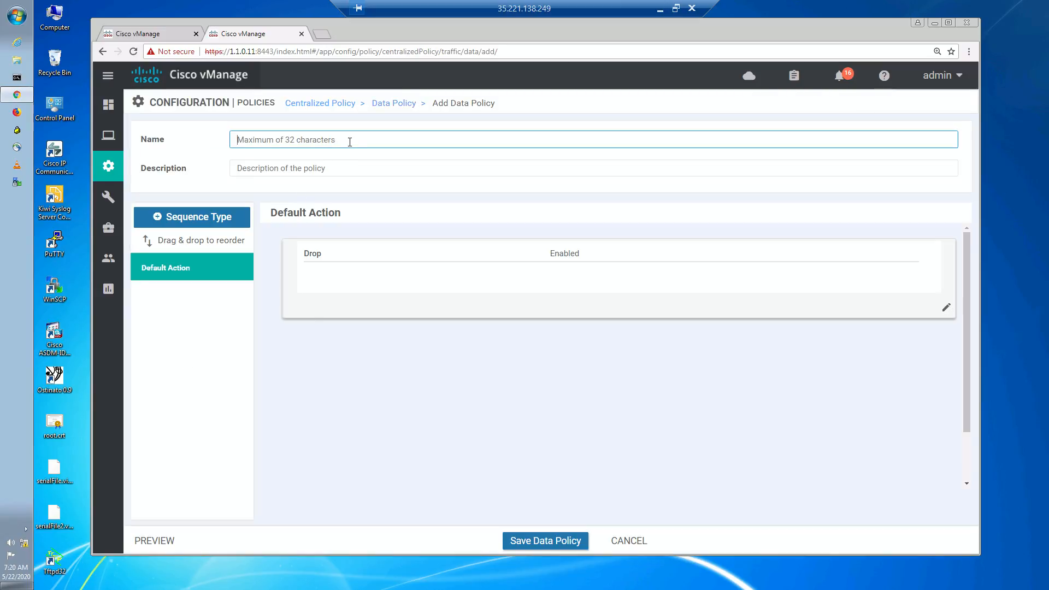
{"action": "type", "text": "DATA_FROM_service"}
{"action": "key", "text": "BackSpace"}
{"action": "key", "text": "BackSpace"}
{"action": "key", "text": "BackSpace"}
{"action": "key", "text": "BackSpace"}
{"action": "key", "text": "BackSpace"}
{"action": "key", "text": "BackSpace"}
{"action": "type", "text": "SERVICE"}
- Copy the policy name into the description field as DATA_FROM_SERVICE
{"action": "double_click", "coordinate": [275, 139]}
{"action": "key", "text": "ctrl+c"}
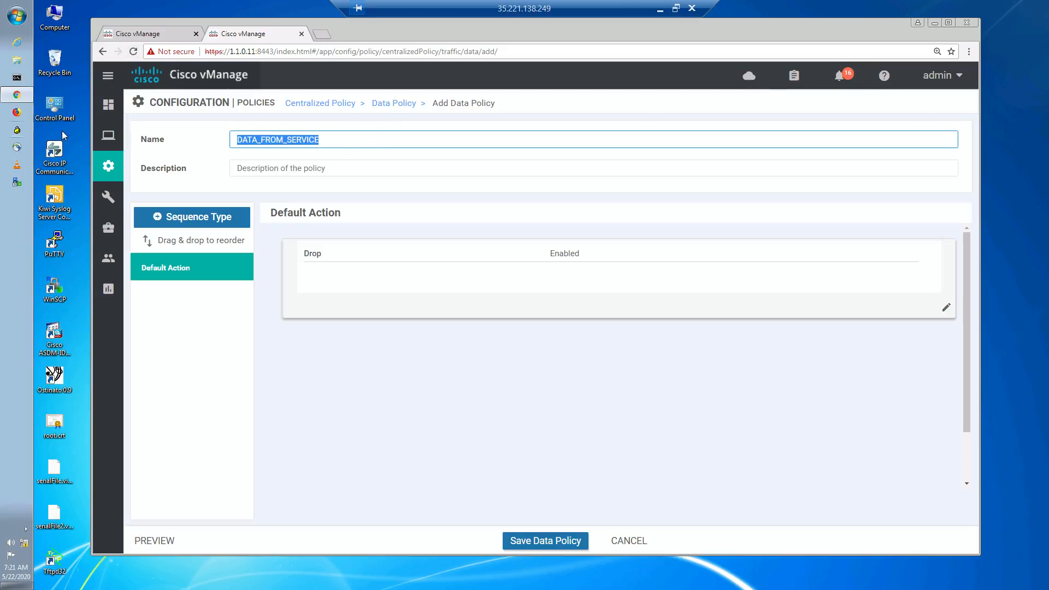
{"action": "left_click", "coordinate": [282, 170]}
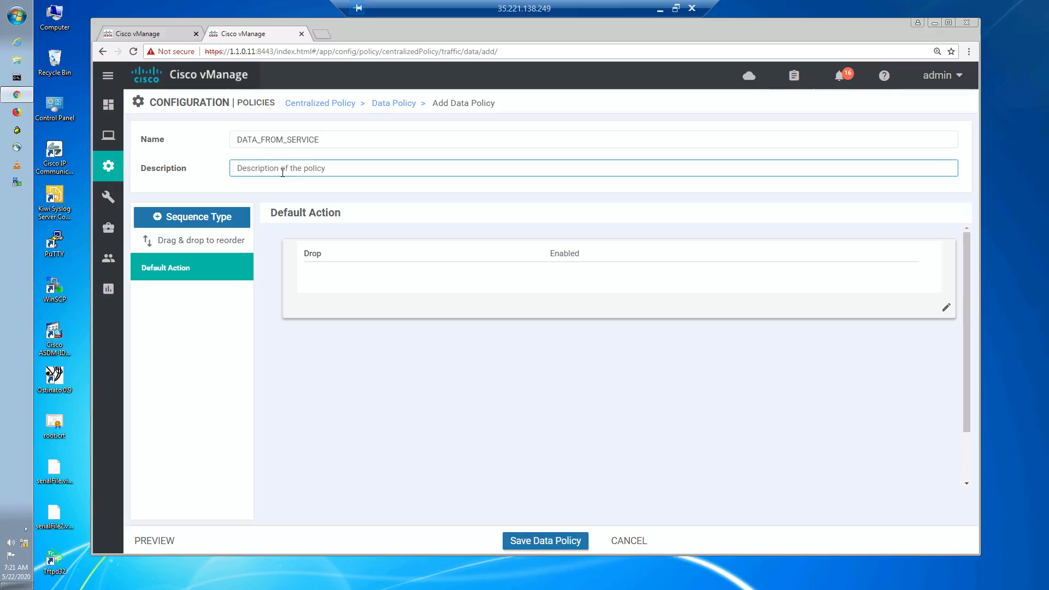
{"action": "key", "text": "ctrl+v"}
{"action": "left_click", "coordinate": [462, 432]}
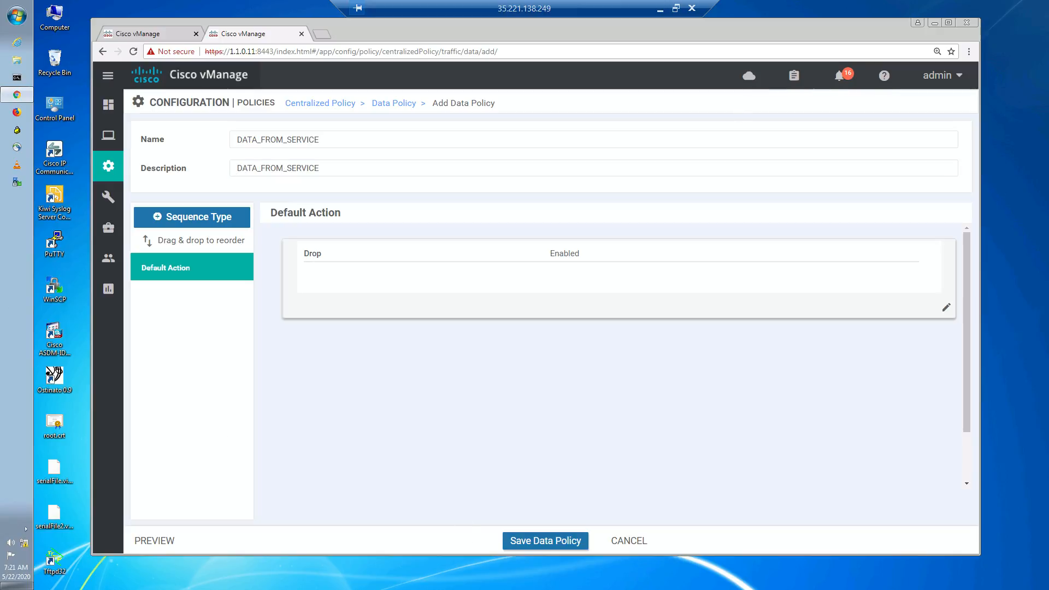
- Add an Application Firewall sequence type to the data policy
{"action": "left_click", "coordinate": [200, 216]}
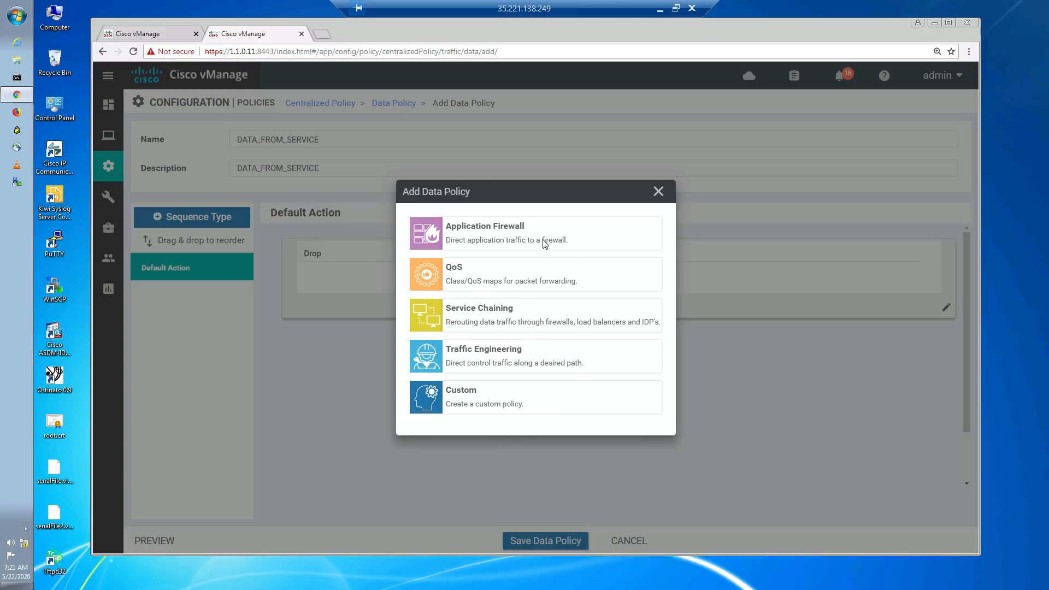
{"action": "left_click", "coordinate": [514, 238]}
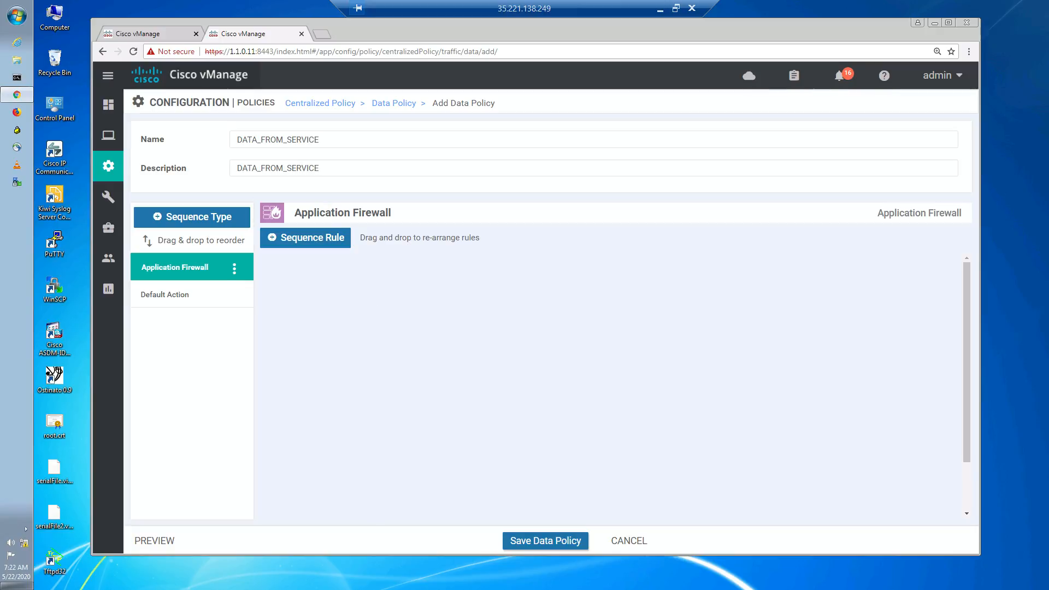
{"action": "left_click", "coordinate": [234, 272]}
{"action": "left_click", "coordinate": [443, 351]}
- Rename the Application Firewall sequence to FW TO HQ
{"action": "left_click", "coordinate": [234, 268]}
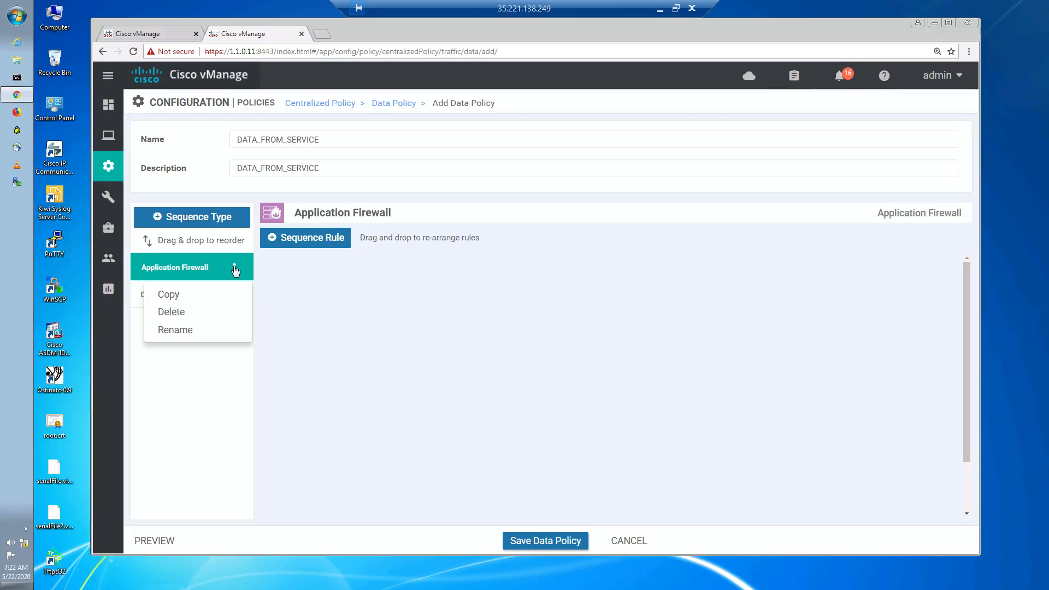
{"action": "left_click", "coordinate": [199, 331]}
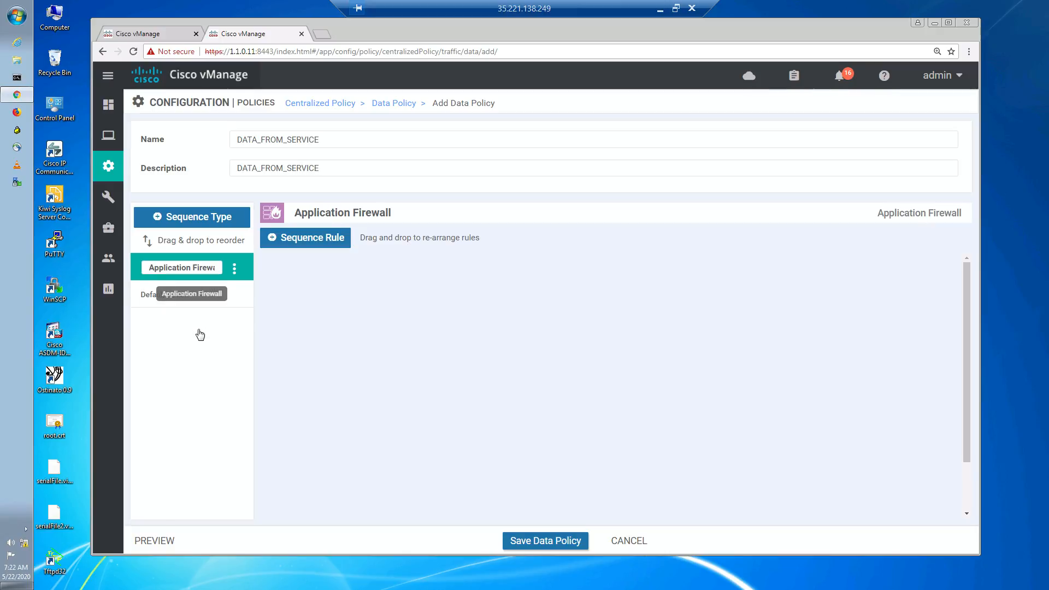
{"action": "triple_click", "coordinate": [191, 268]}
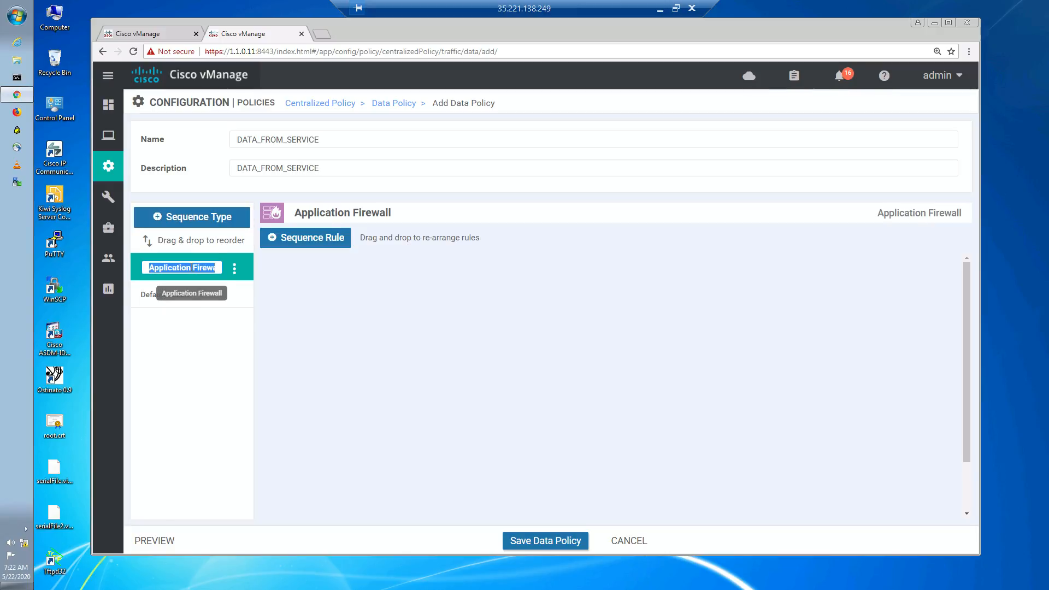
{"action": "type", "text": "FW"}
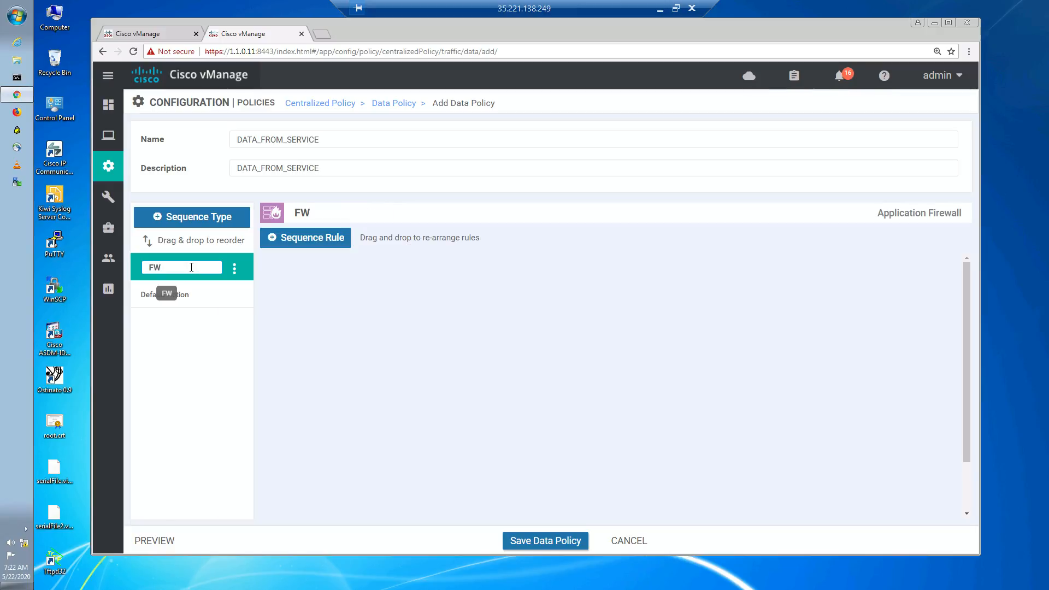
{"action": "type", "text": " TO HQ"}
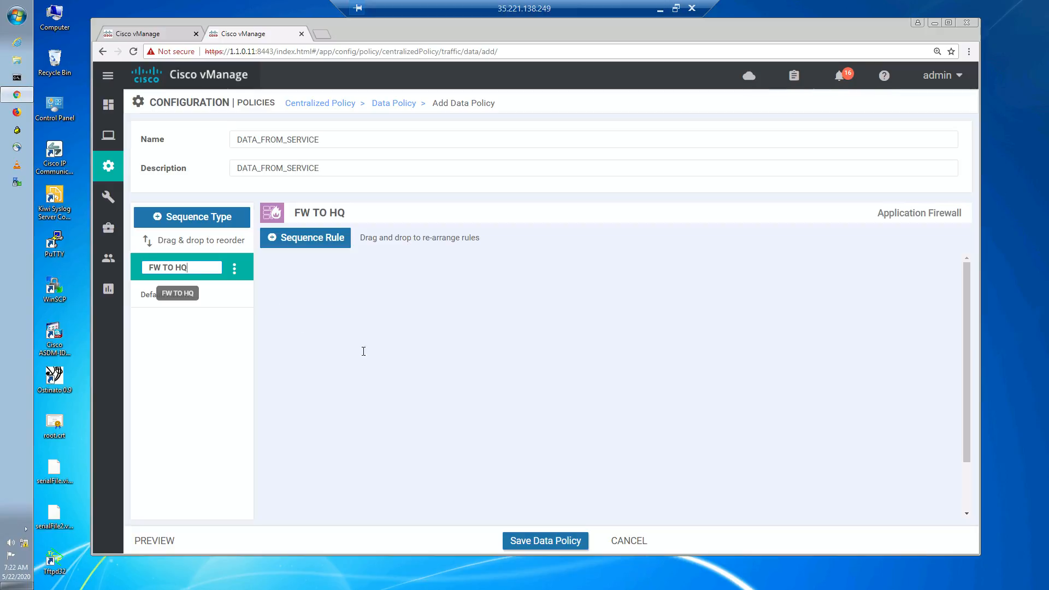
{"action": "left_click", "coordinate": [306, 326]}
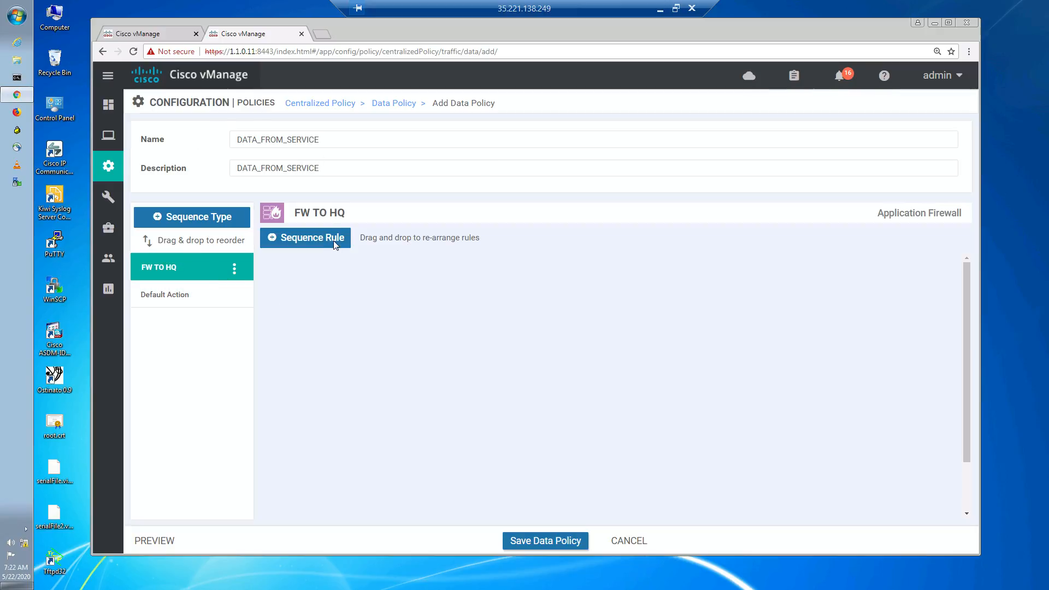
- Add a sequence rule matching the destination data prefix list DPFX_HQ_NET
{"action": "left_click", "coordinate": [320, 239]}
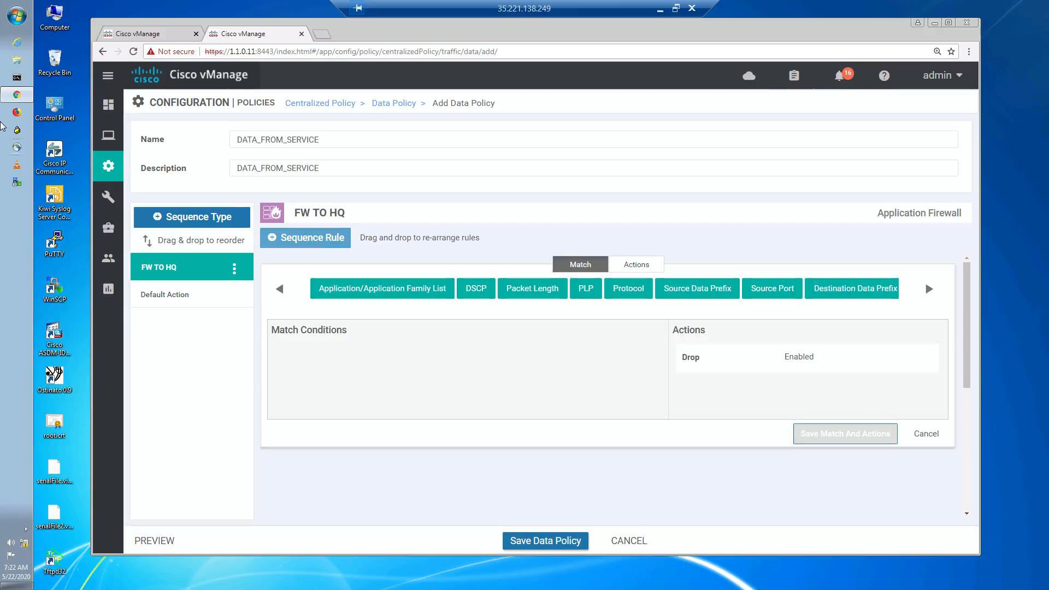
{"action": "mouse_move", "coordinate": [108, 197]}
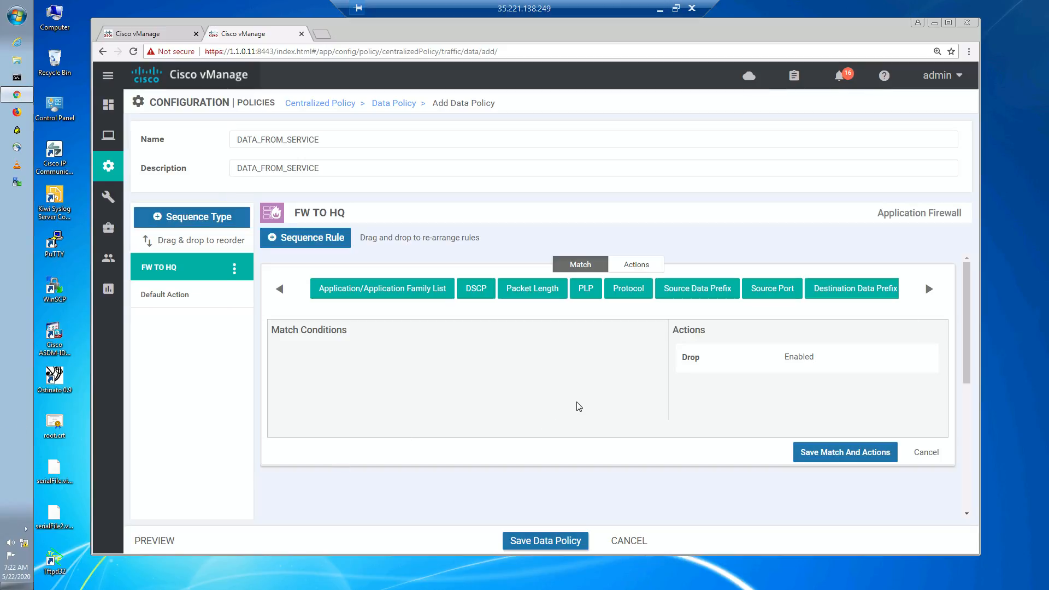
{"action": "left_click", "coordinate": [868, 294]}
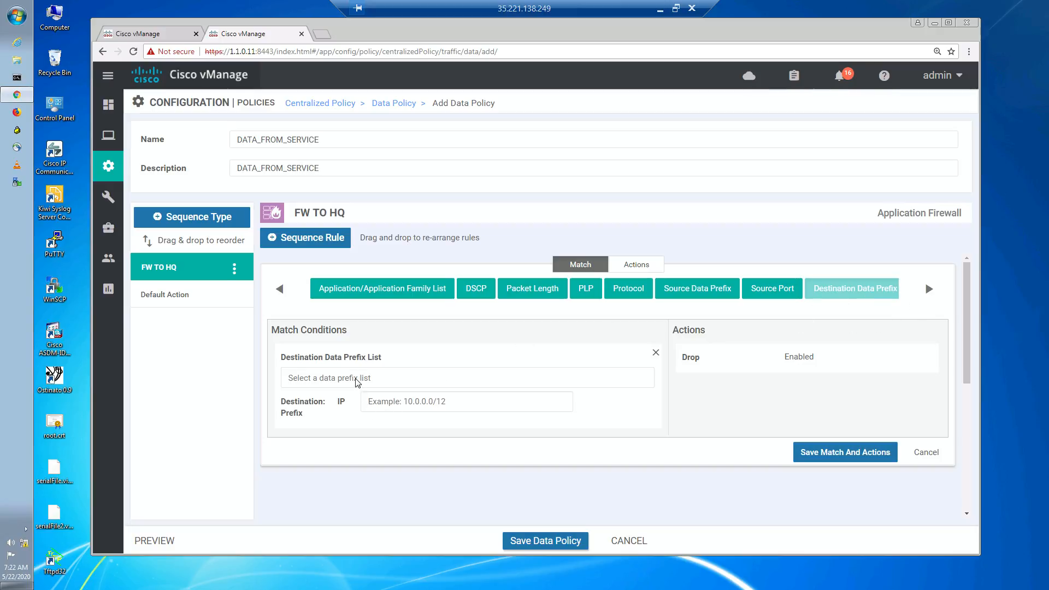
{"action": "left_click", "coordinate": [357, 373]}
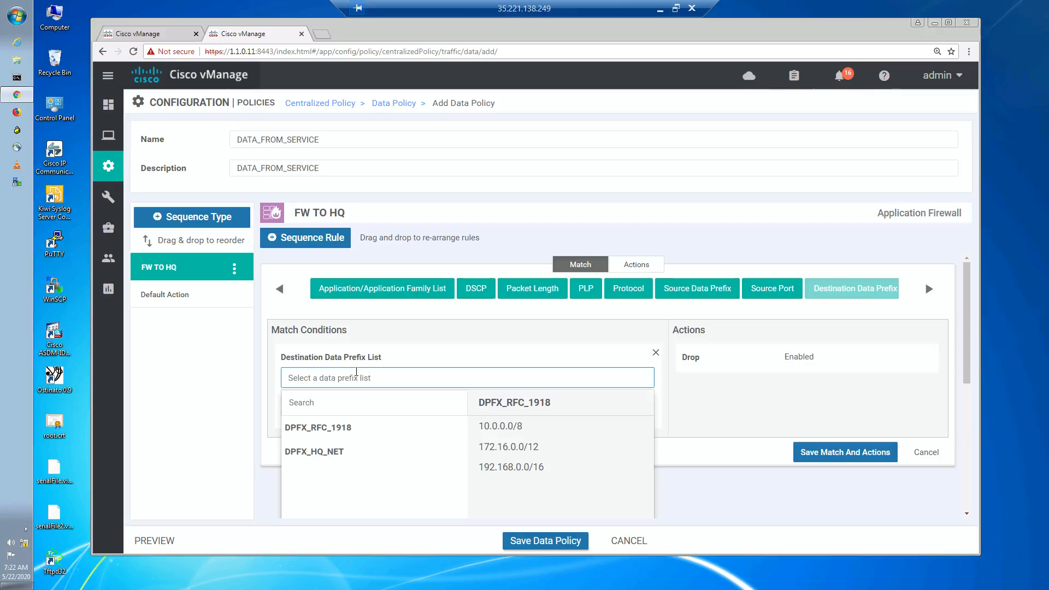
{"action": "left_click", "coordinate": [330, 454]}
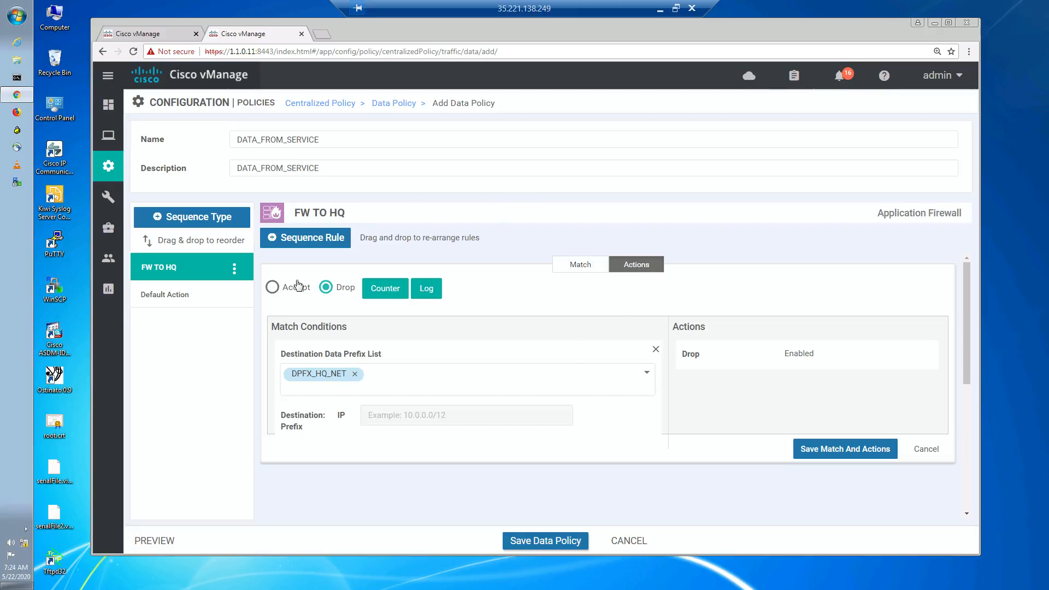
- Set the rule's action to Accept with a counter named ACL_TO_HQ and save the rule
{"action": "left_click", "coordinate": [273, 288]}
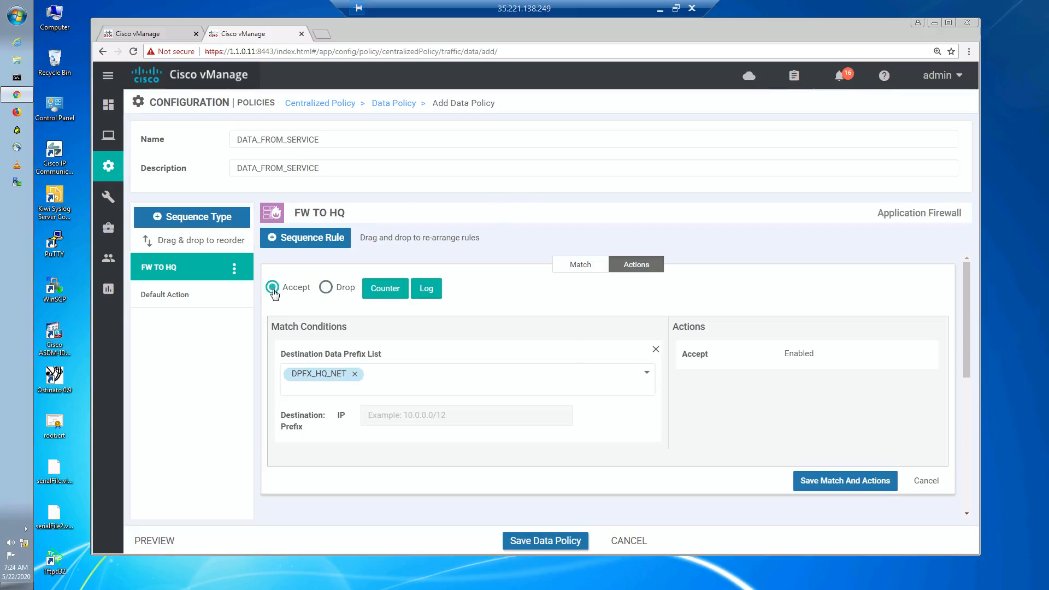
{"action": "left_click", "coordinate": [385, 290]}
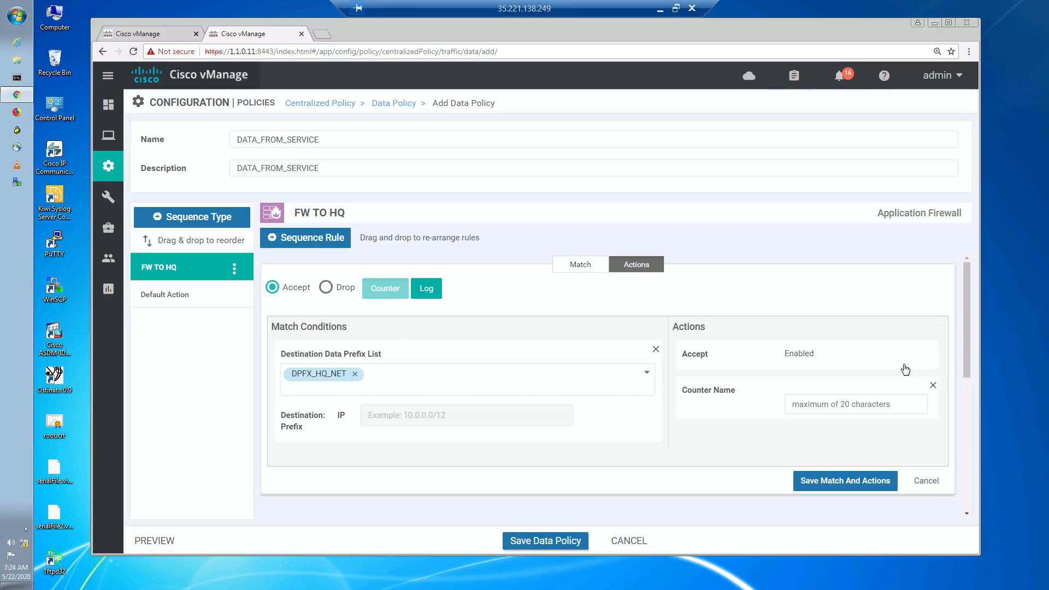
{"action": "left_click", "coordinate": [826, 405]}
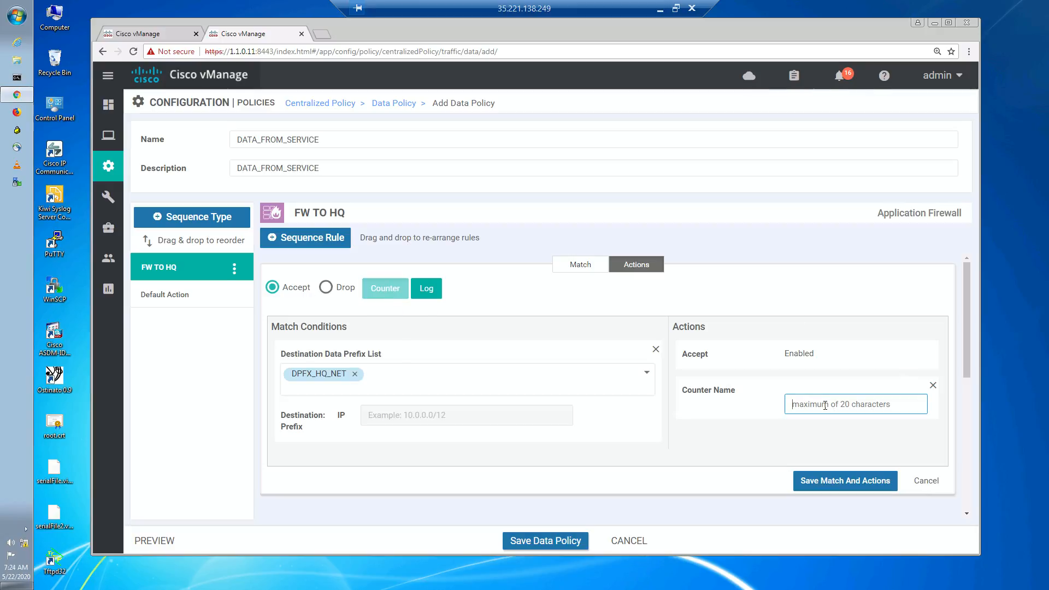
{"action": "type", "text": "ACL_TO_HQ"}
{"action": "left_click", "coordinate": [611, 426]}
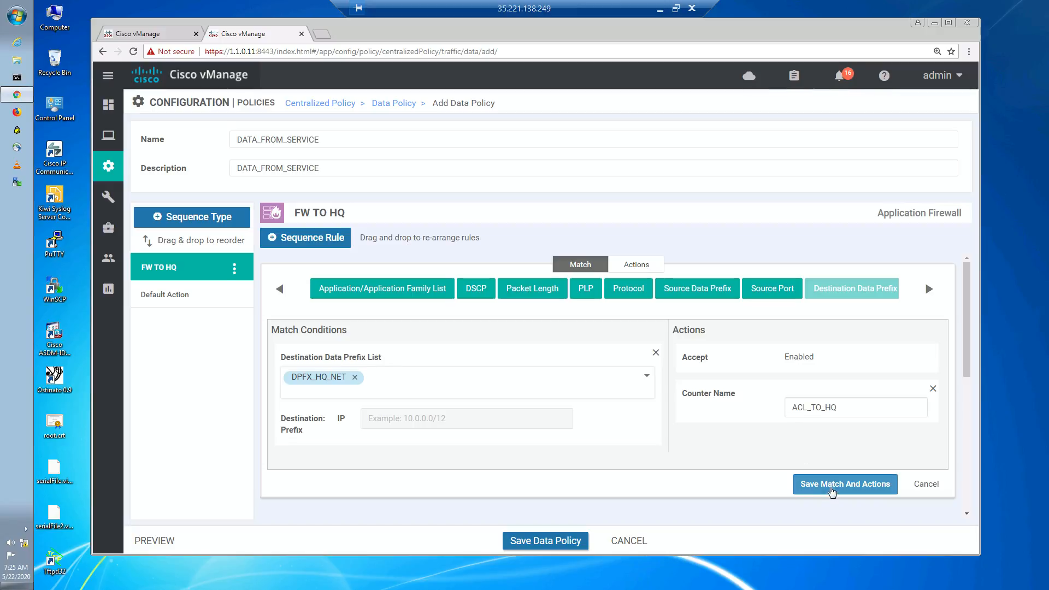
{"action": "left_click", "coordinate": [830, 488]}
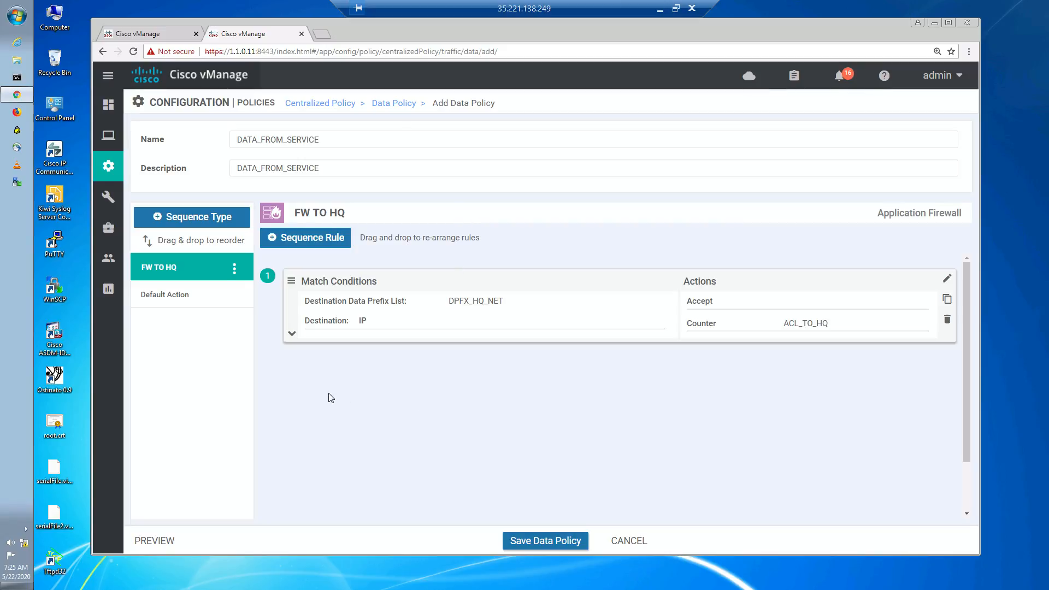
- Start another sequence rule on destination data prefix, then cancel the whole unsaved data policy
{"action": "left_click", "coordinate": [337, 238]}
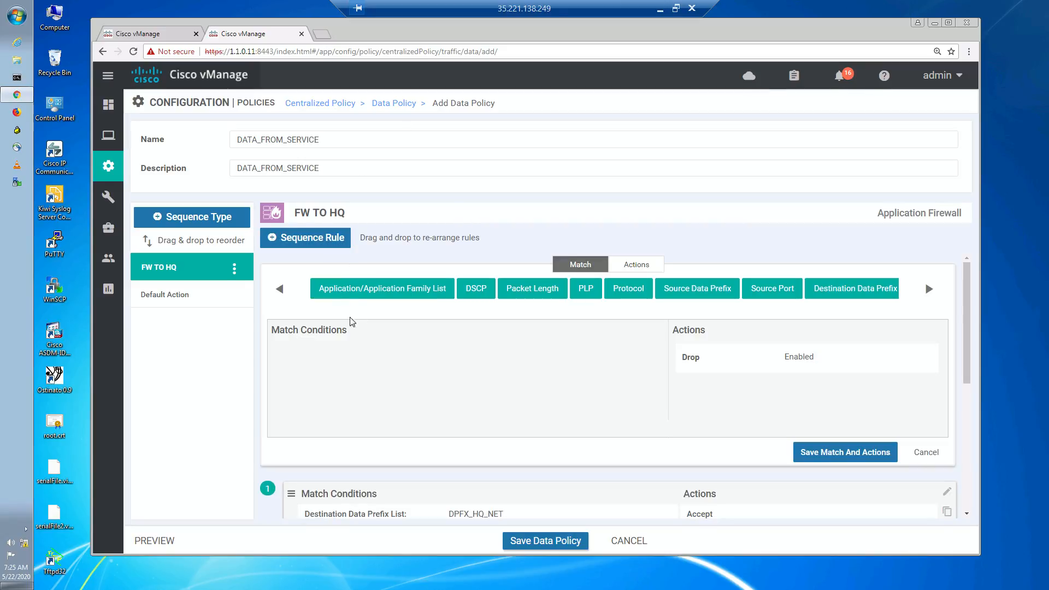
{"action": "left_click", "coordinate": [837, 294]}
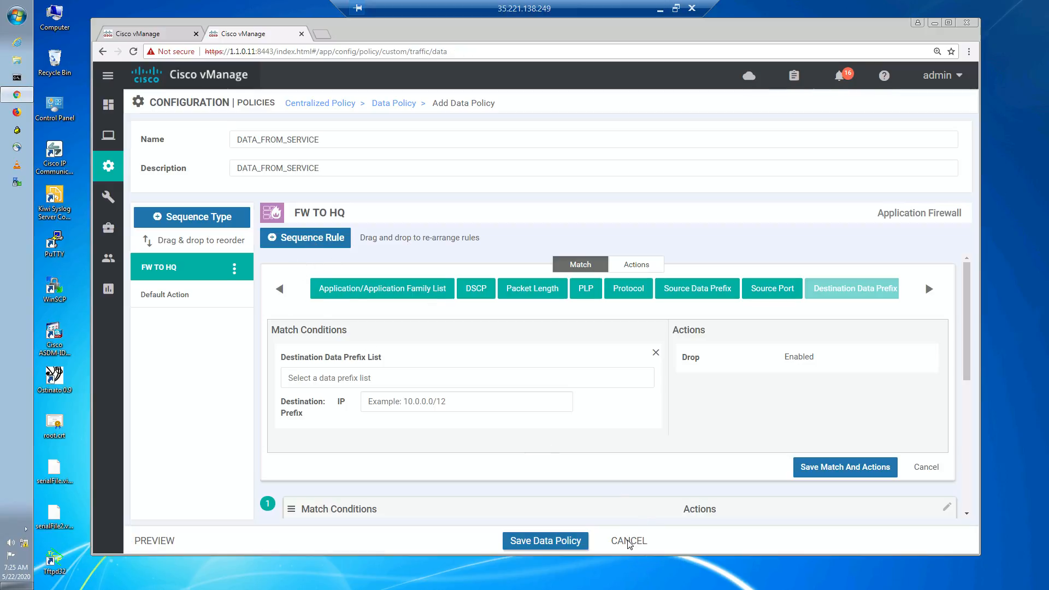
{"action": "left_click", "coordinate": [630, 542]}
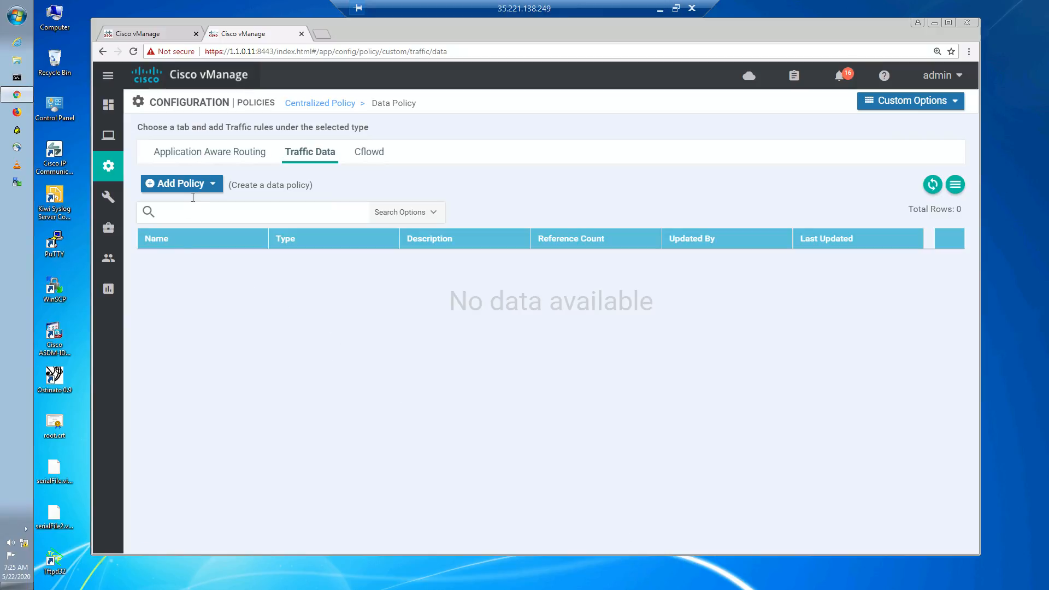
- Create a new traffic data policy and name it DATA_FROM_SERVICE
{"action": "left_click", "coordinate": [204, 186]}
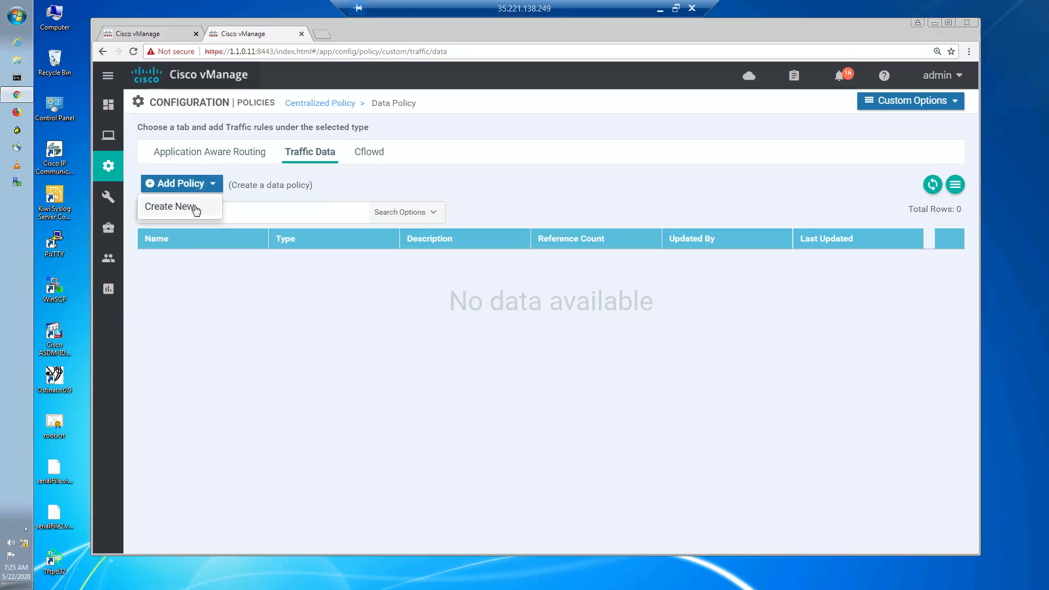
{"action": "left_click", "coordinate": [193, 208]}
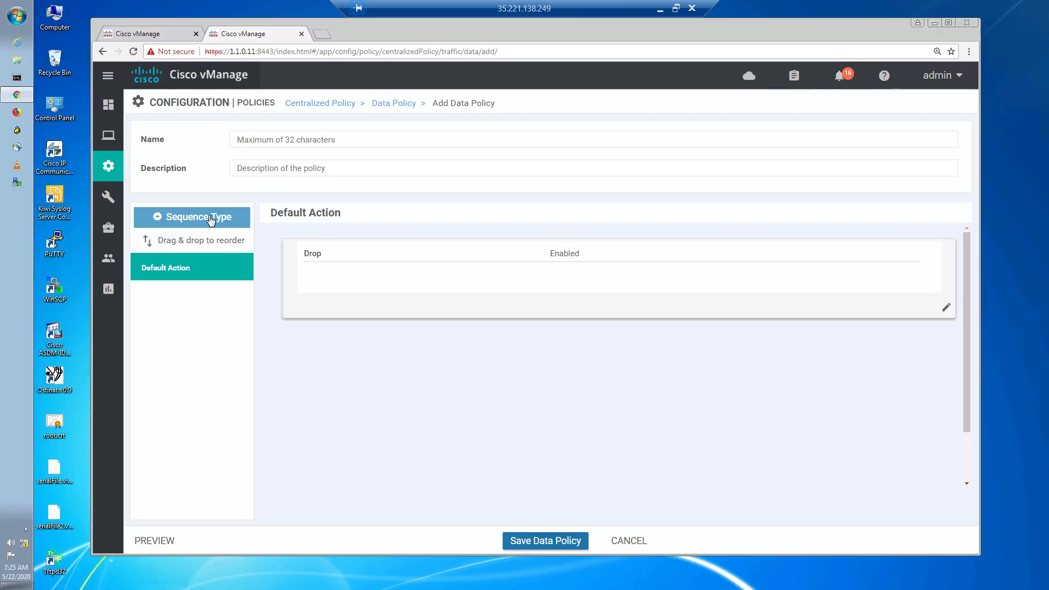
{"action": "left_click", "coordinate": [270, 140]}
{"action": "type", "text": "DATA"}
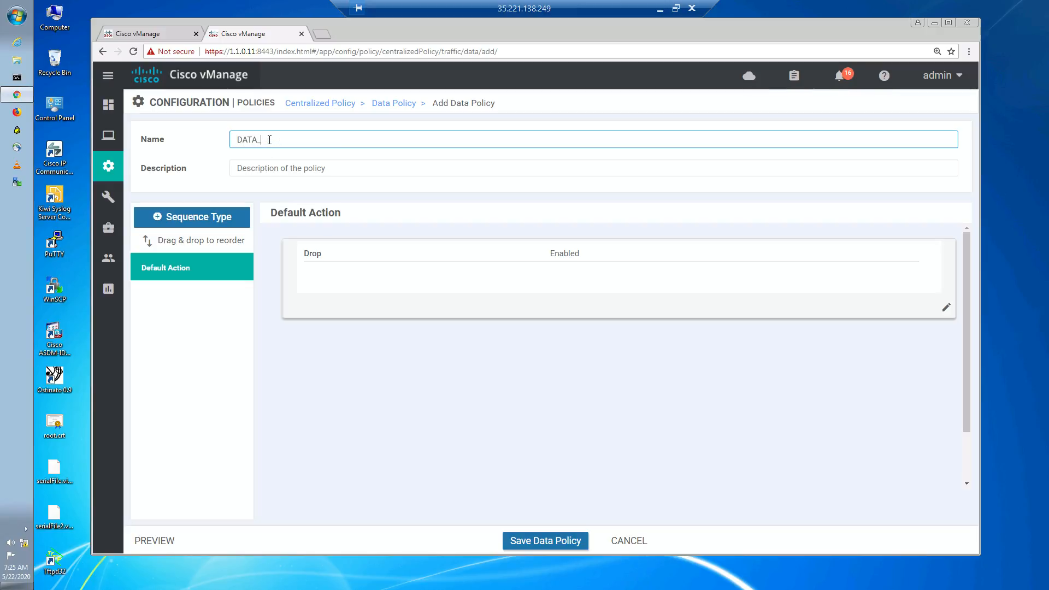
{"action": "type", "text": "_FROM_SERVICE"}
- Copy the policy name into the description field as DATA_FROM_SERVICE
{"action": "left_click_drag", "start_coordinate": [319, 140], "coordinate": [236, 141]}
{"action": "key", "text": "ctrl+c"}
{"action": "left_click", "coordinate": [344, 162]}
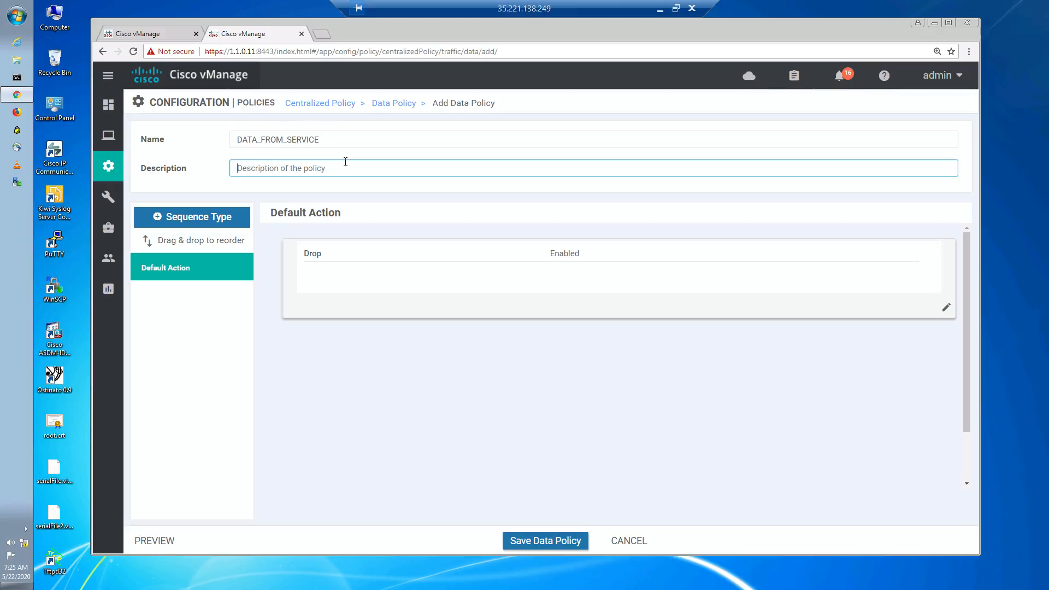
{"action": "key", "text": "ctrl+v"}
{"action": "left_click", "coordinate": [424, 436]}
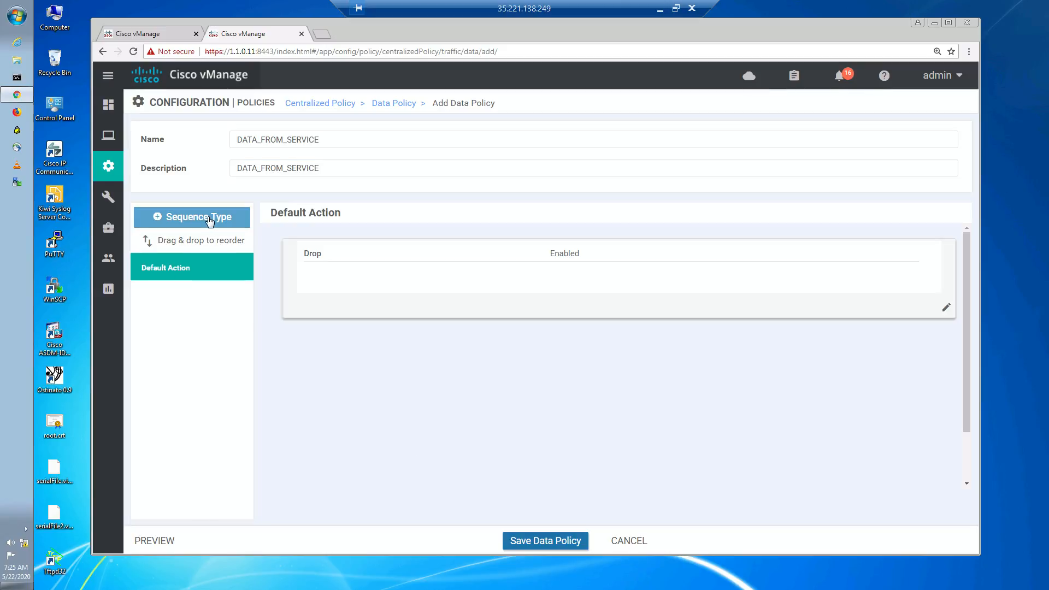
- Add an Application Firewall sequence type and rename it FW to HQ
{"action": "left_click", "coordinate": [210, 217]}
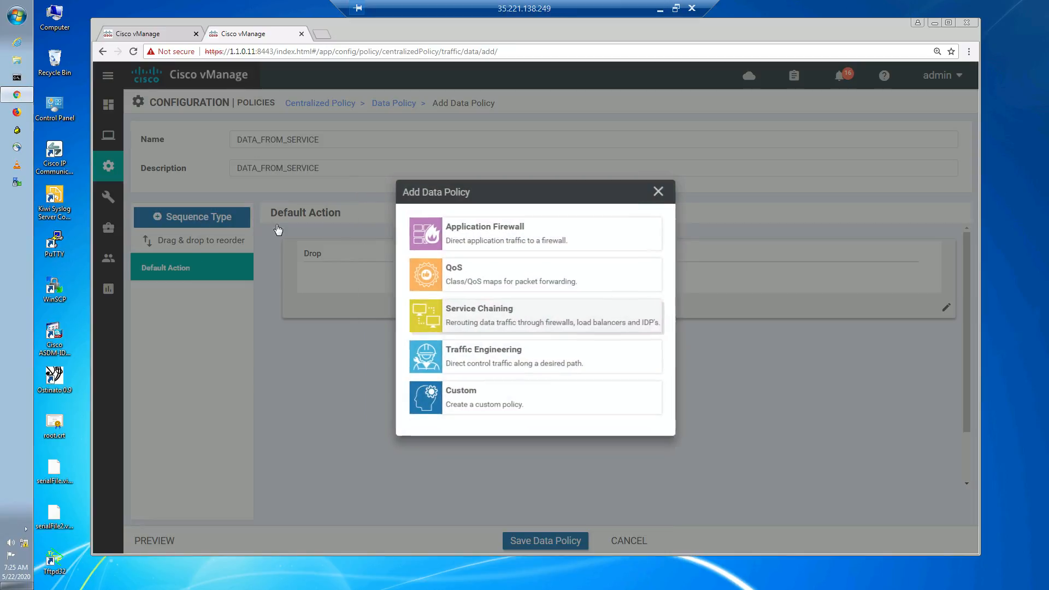
{"action": "left_click", "coordinate": [481, 232]}
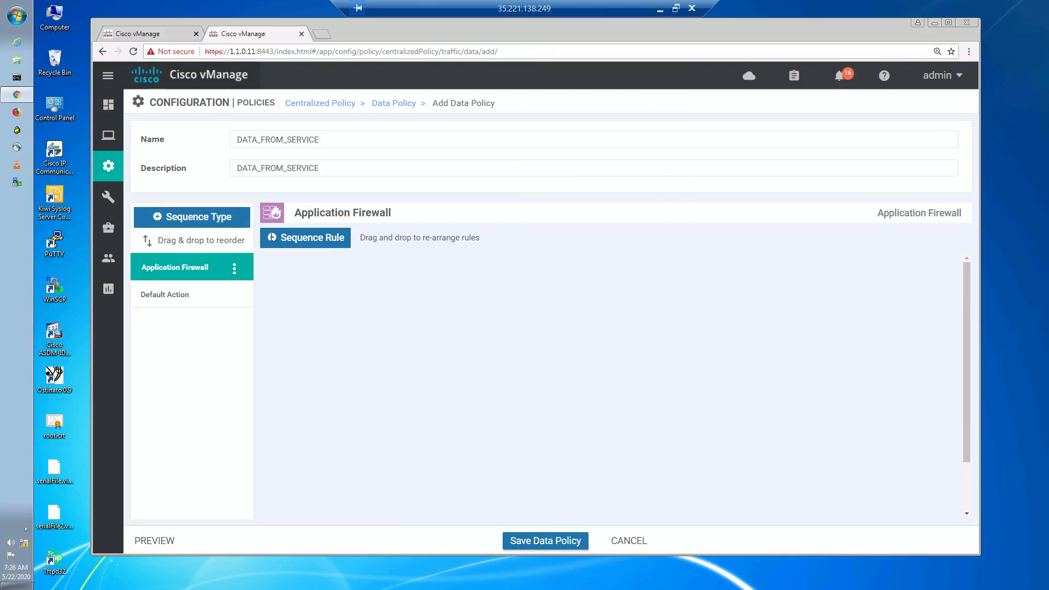
{"action": "left_click", "coordinate": [235, 269]}
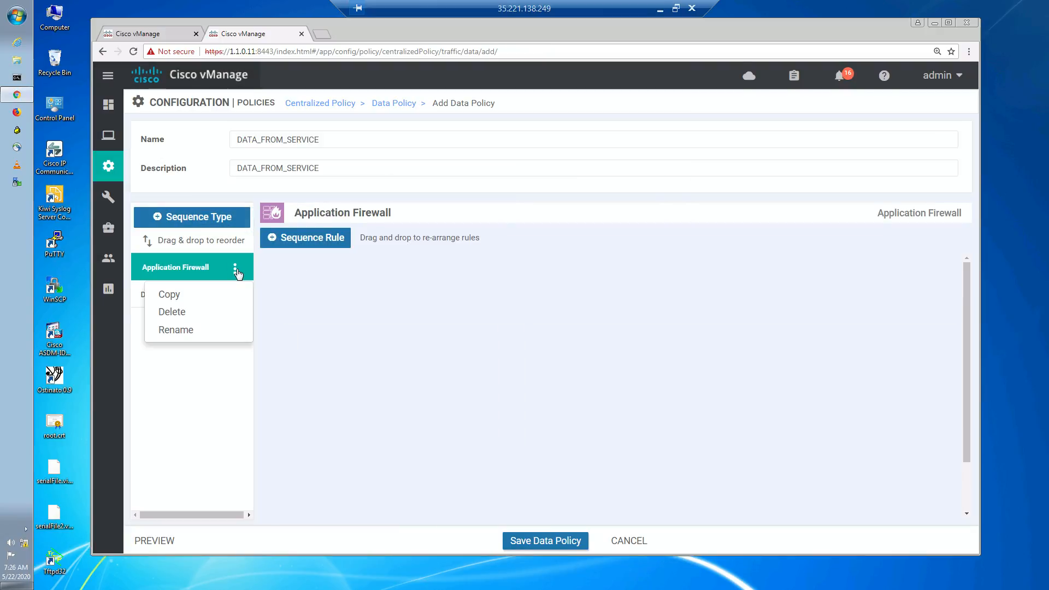
{"action": "left_click", "coordinate": [175, 330]}
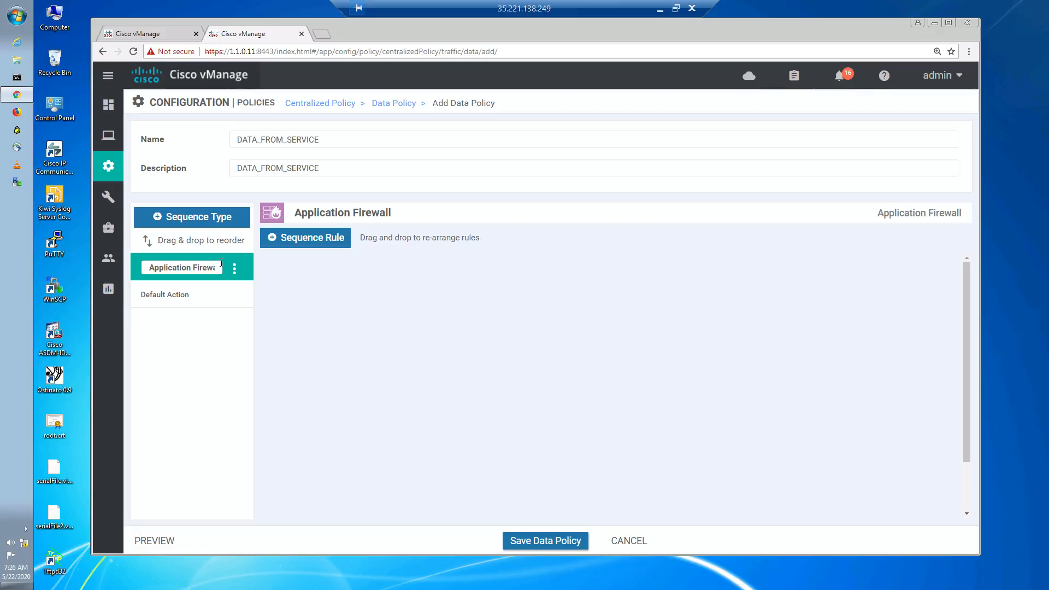
{"action": "triple_click", "coordinate": [210, 270]}
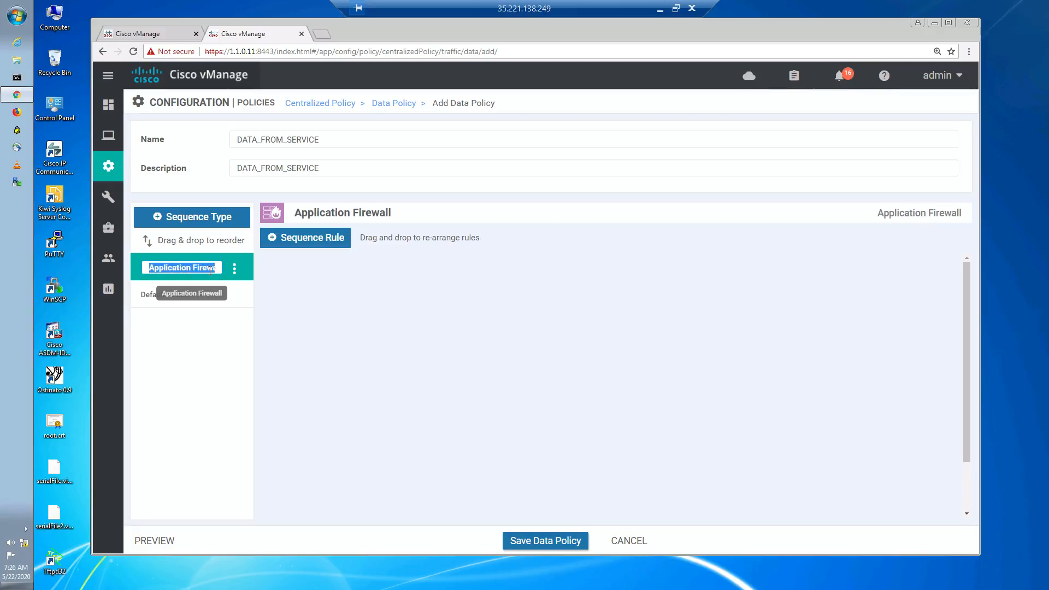
{"action": "type", "text": "FW to "}
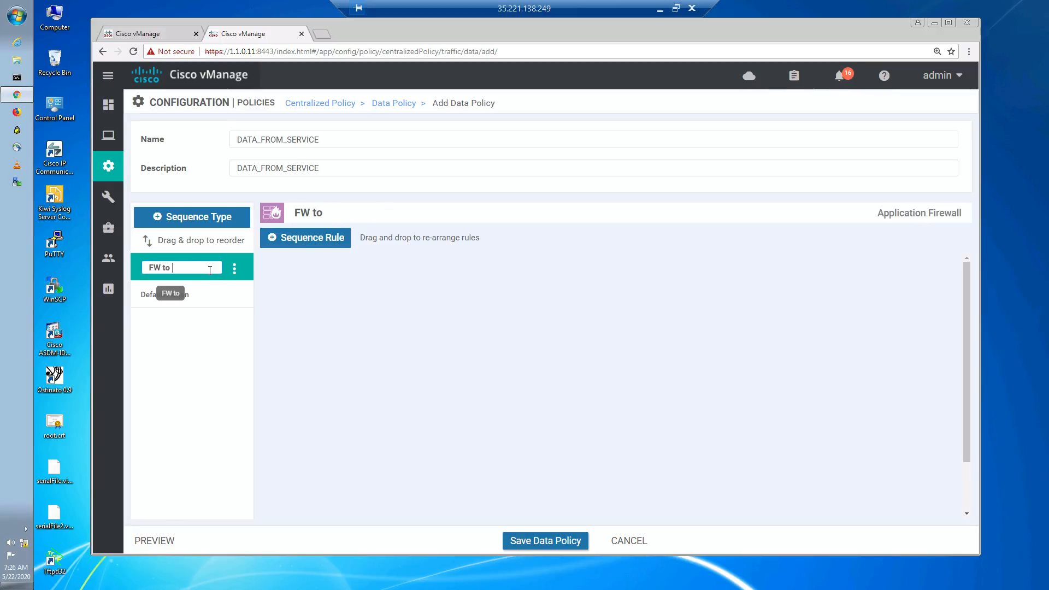
{"action": "type", "text": "HQ"}
{"action": "left_click", "coordinate": [464, 355]}
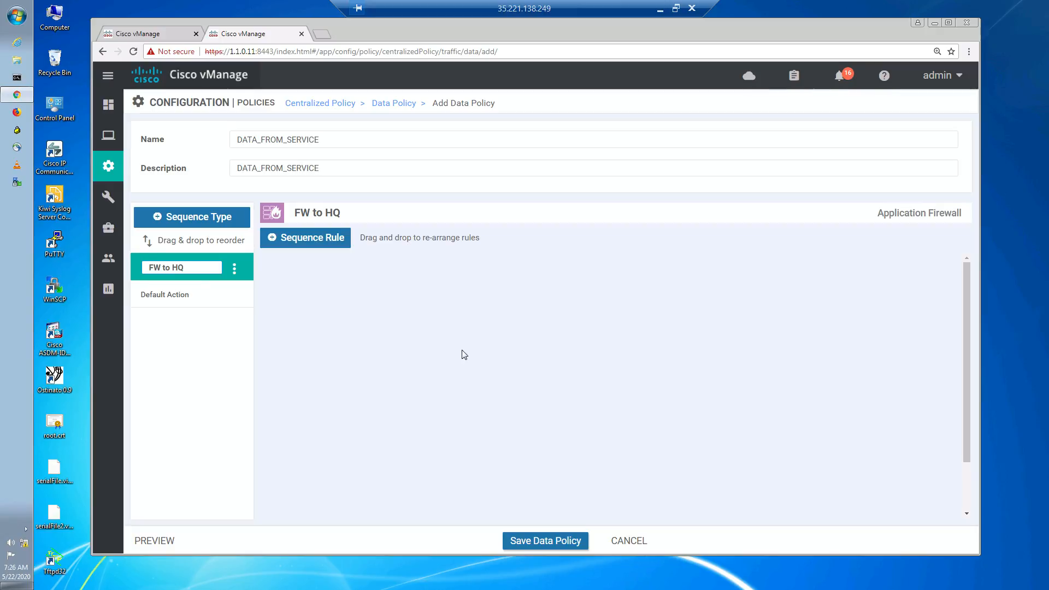
- Add a sequence rule matching the destination data prefix list DPFX_HQ_NET
{"action": "left_click", "coordinate": [335, 239]}
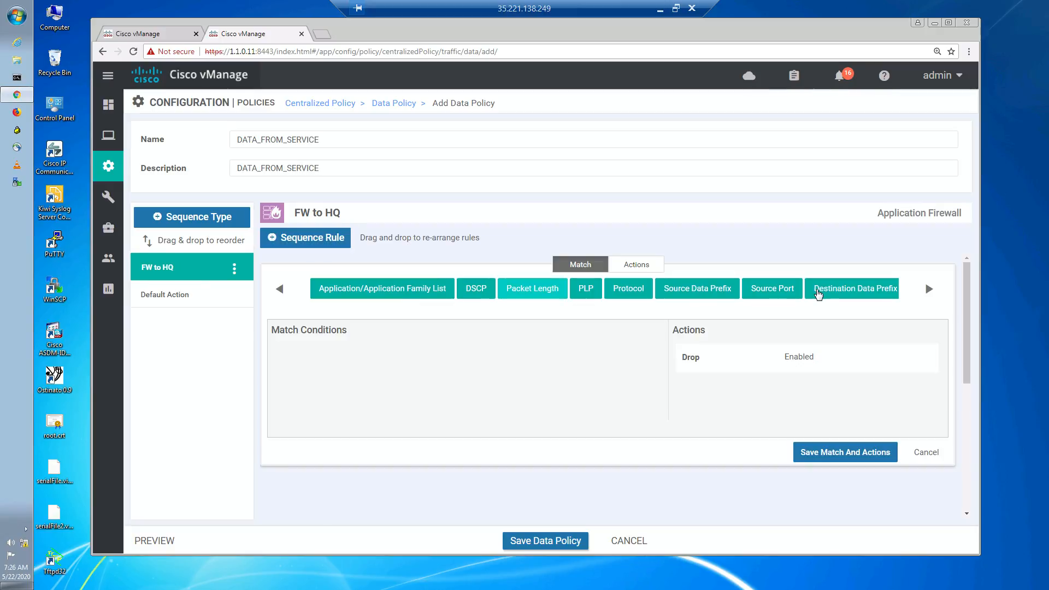
{"action": "left_click", "coordinate": [836, 290]}
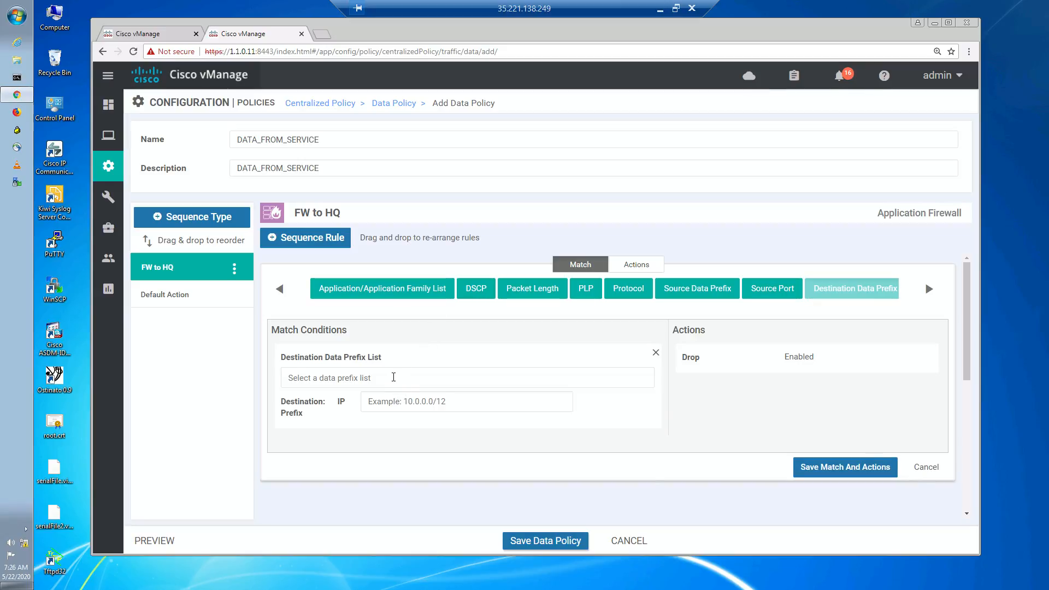
{"action": "left_click", "coordinate": [394, 377]}
{"action": "left_click", "coordinate": [333, 453]}
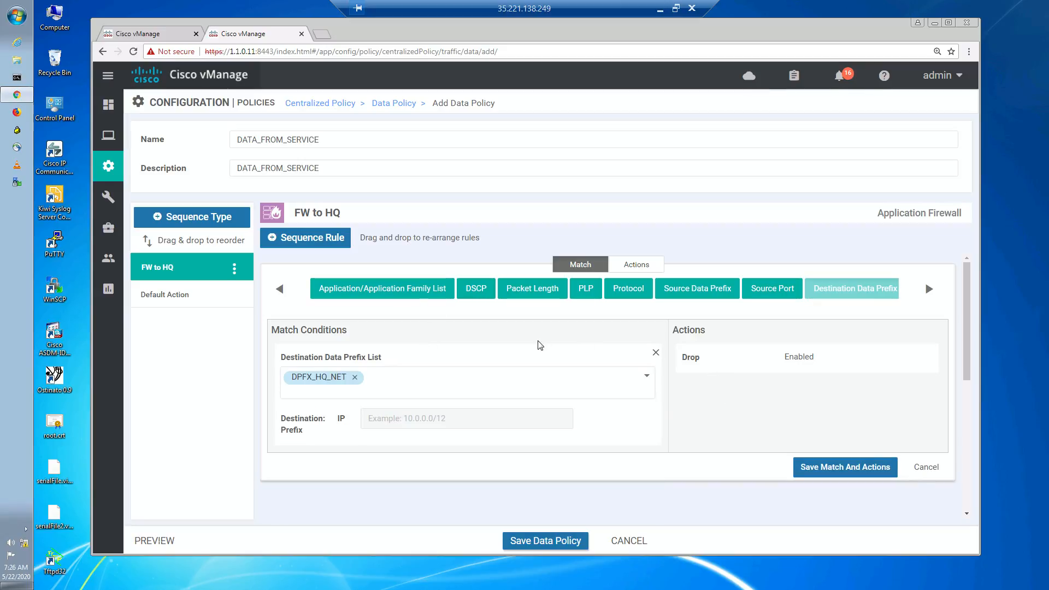
- Set the rule's action to Accept with a counter named ACL_to_HQ and save the match and actions
{"action": "left_click", "coordinate": [637, 264]}
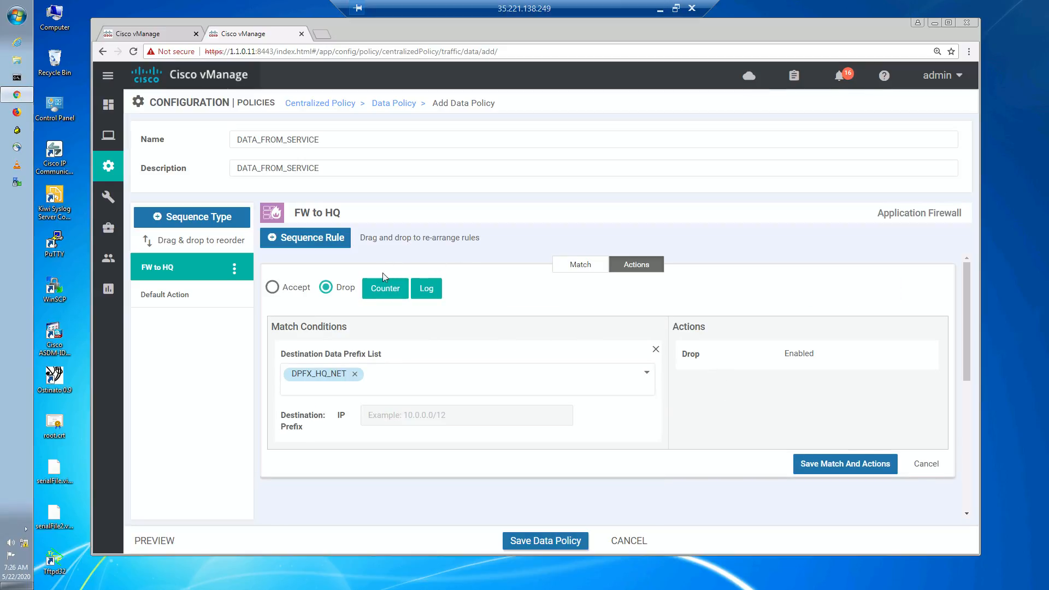
{"action": "left_click", "coordinate": [287, 290]}
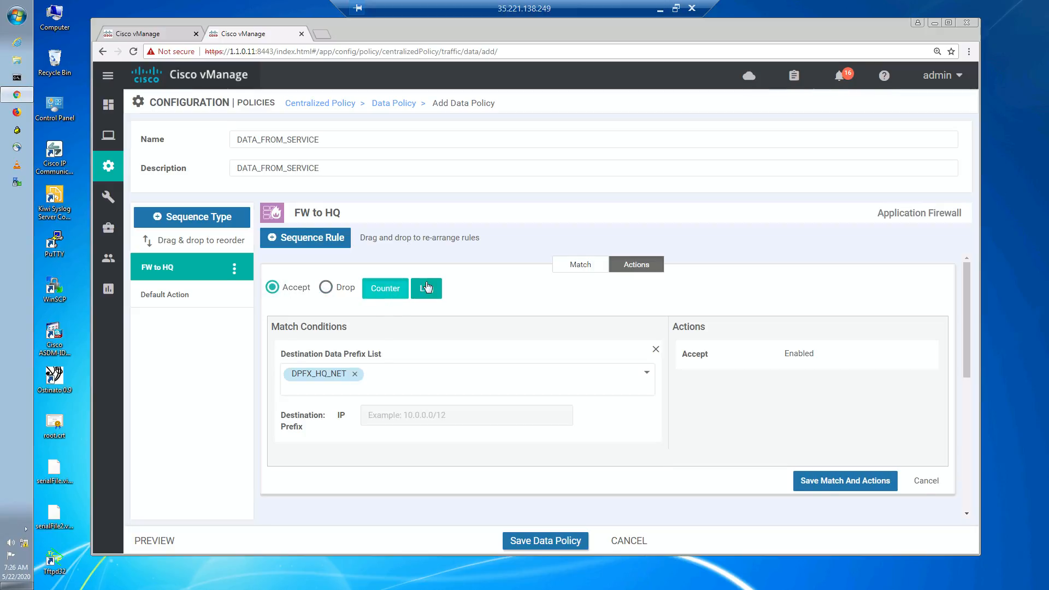
{"action": "left_click", "coordinate": [398, 289]}
{"action": "left_click", "coordinate": [800, 407]}
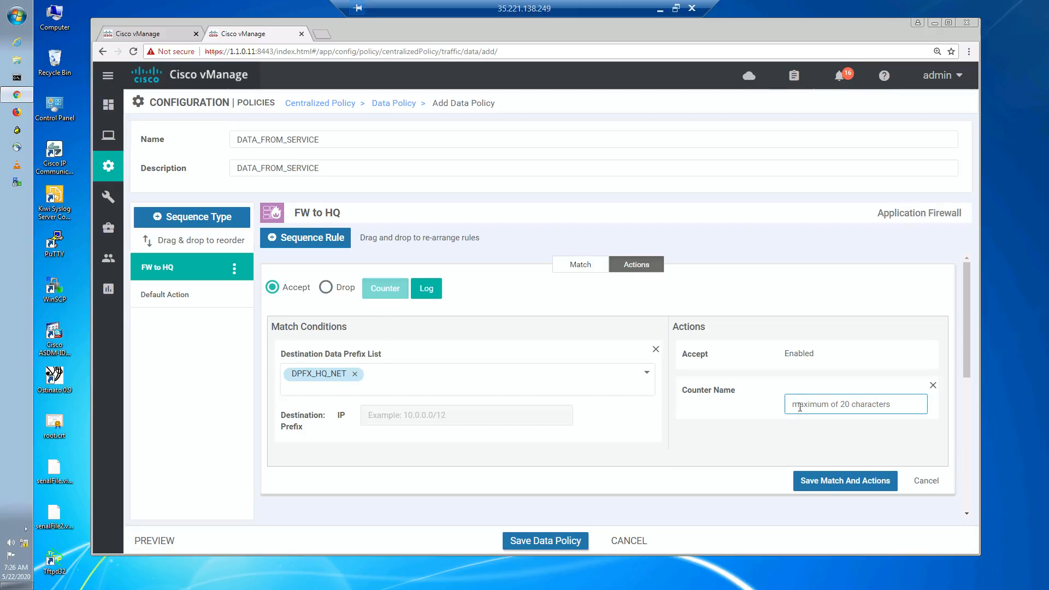
{"action": "type", "text": "ACL_to_HQ"}
{"action": "left_click", "coordinate": [880, 480]}
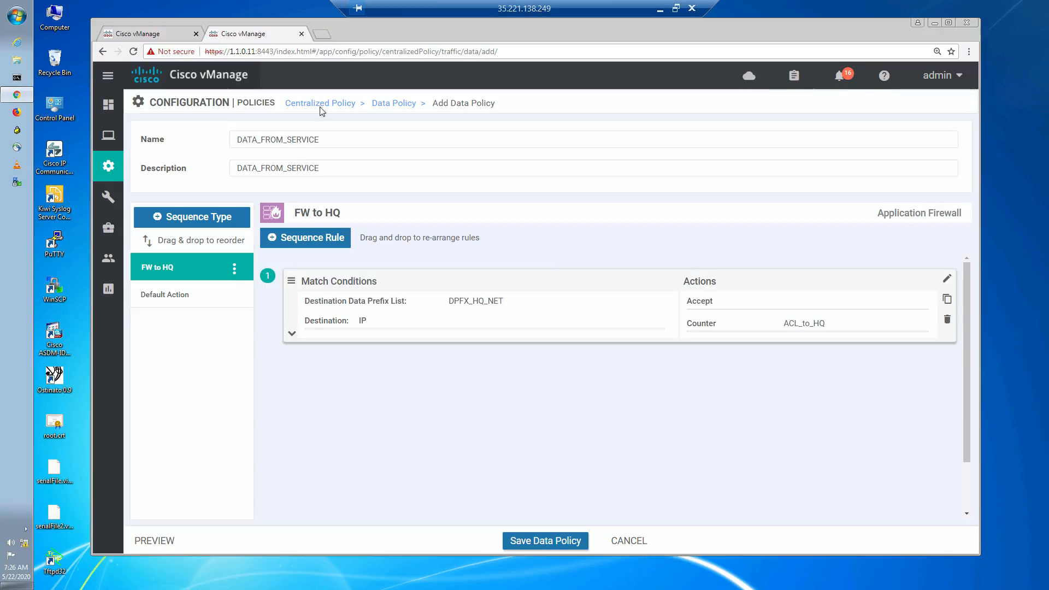
- Add another Application Firewall sequence type and rename it FW to INET
{"action": "left_click", "coordinate": [187, 217]}
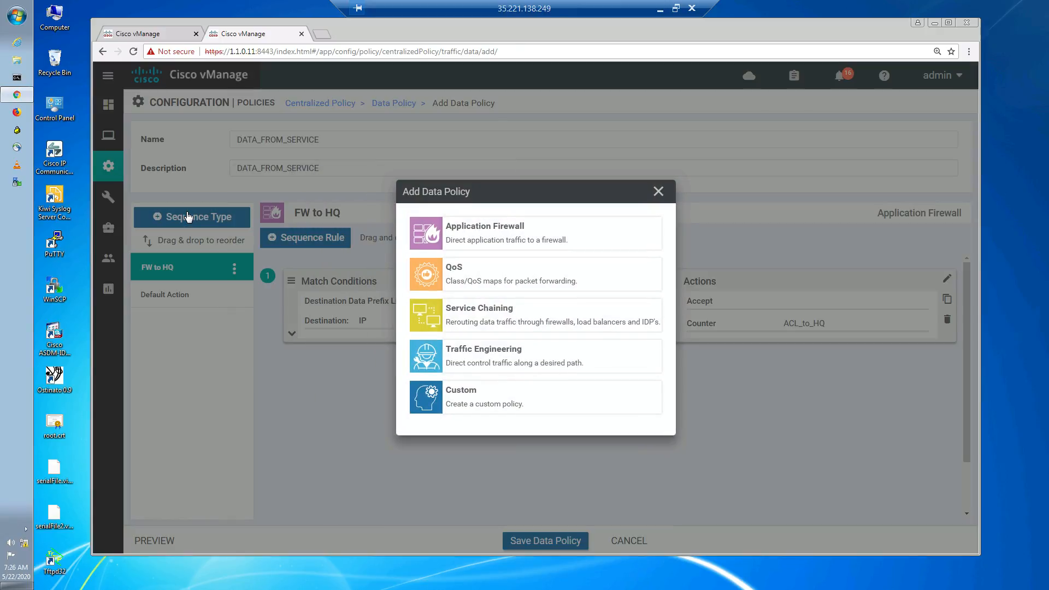
{"action": "left_click", "coordinate": [508, 238]}
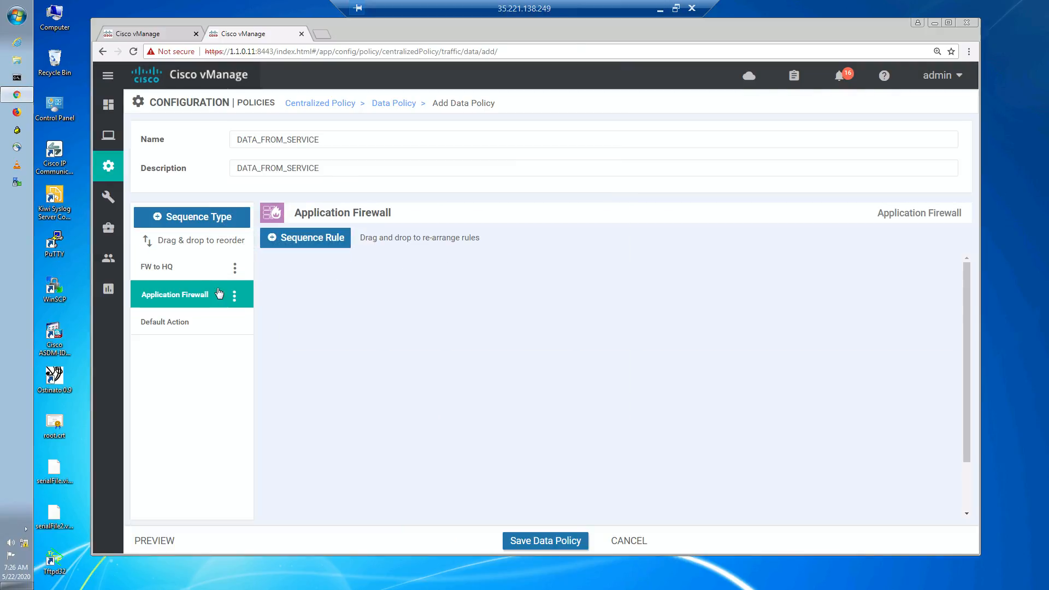
{"action": "left_click", "coordinate": [237, 300]}
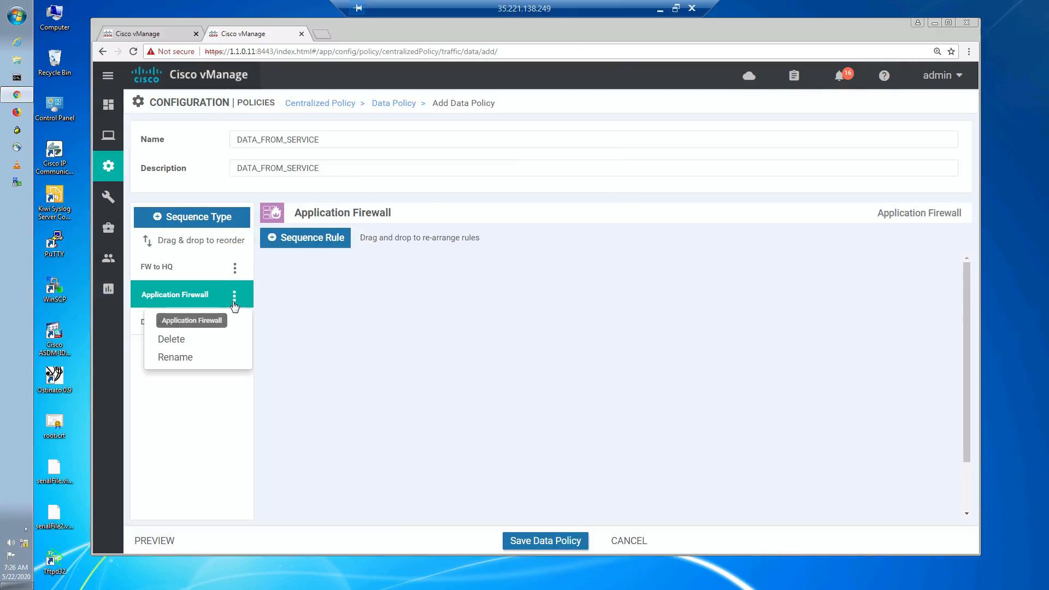
{"action": "left_click", "coordinate": [182, 358]}
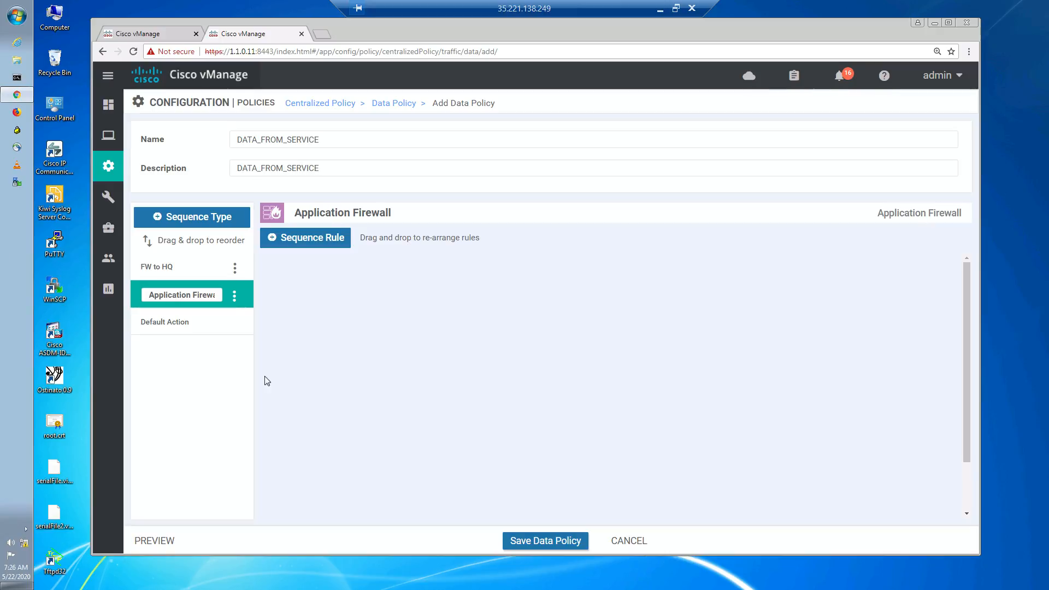
{"action": "triple_click", "coordinate": [195, 294]}
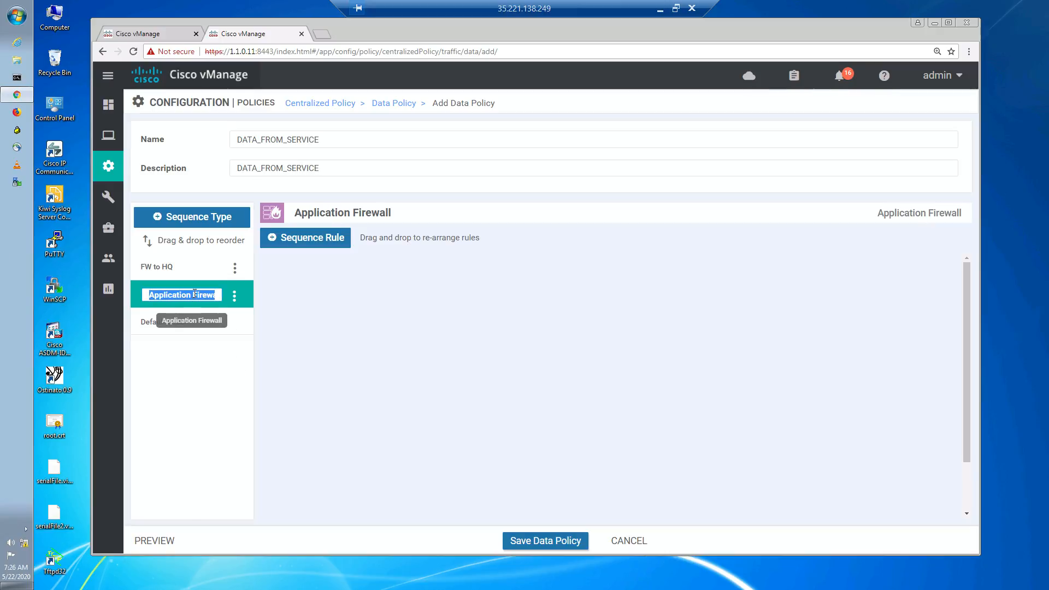
{"action": "type", "text": "FW to IN"}
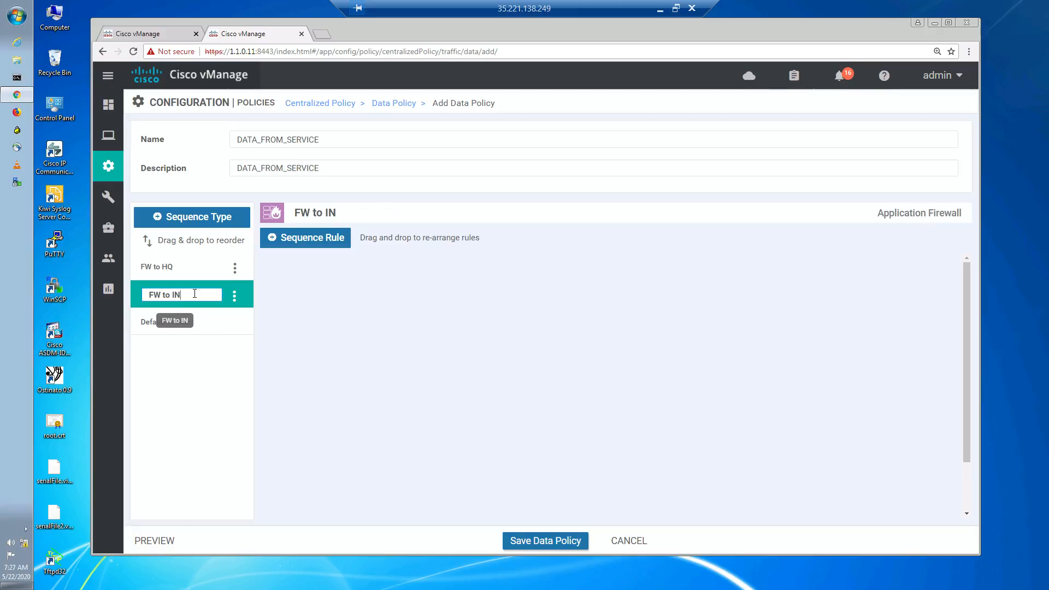
{"action": "type", "text": "ET"}
{"action": "left_click", "coordinate": [468, 380]}
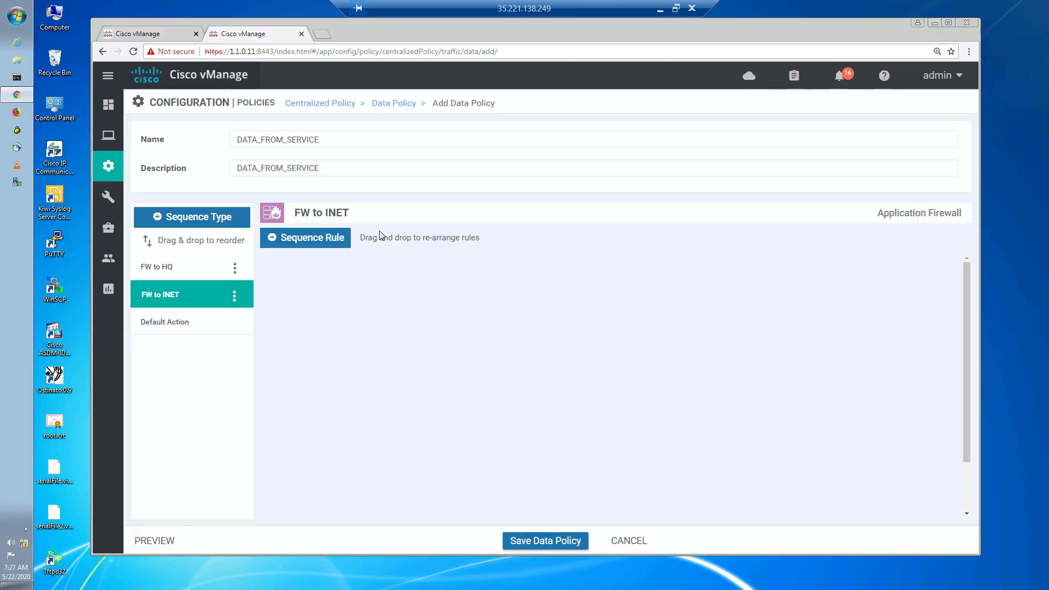
- Add a sequence rule matching the destination data prefix list DPFX_RFC_1918, keep the Drop action, and save the match and actions
{"action": "left_click", "coordinate": [308, 249]}
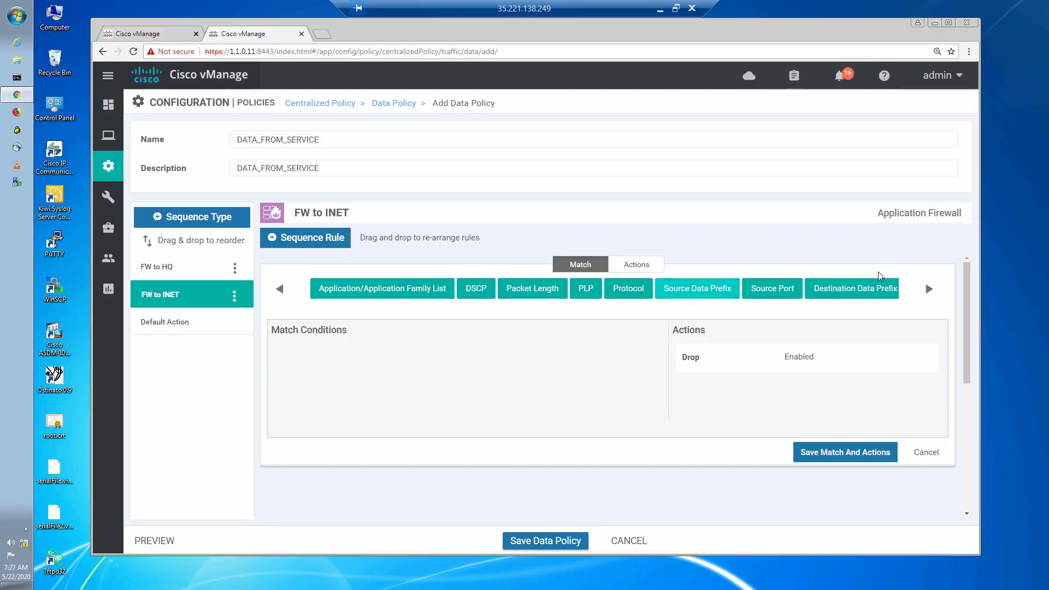
{"action": "left_click", "coordinate": [864, 298]}
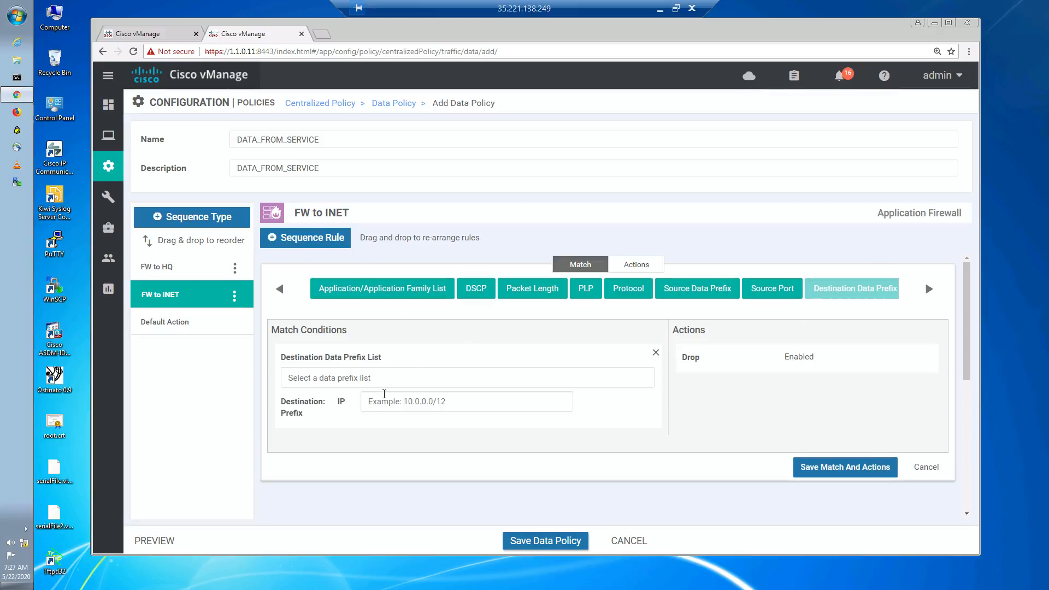
{"action": "left_click", "coordinate": [384, 393]}
{"action": "left_click", "coordinate": [386, 377]}
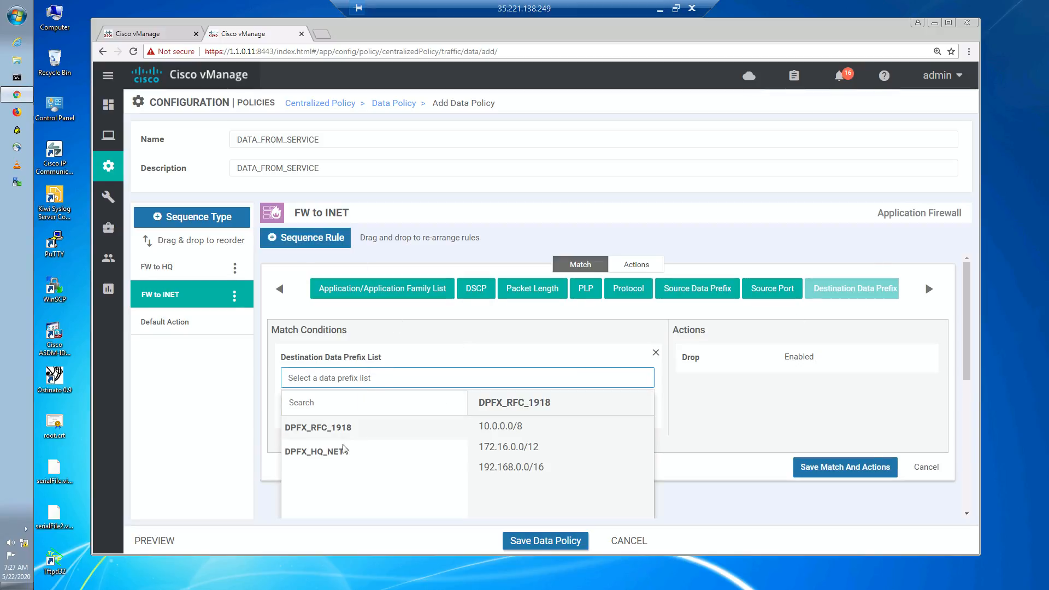
{"action": "left_click", "coordinate": [350, 429]}
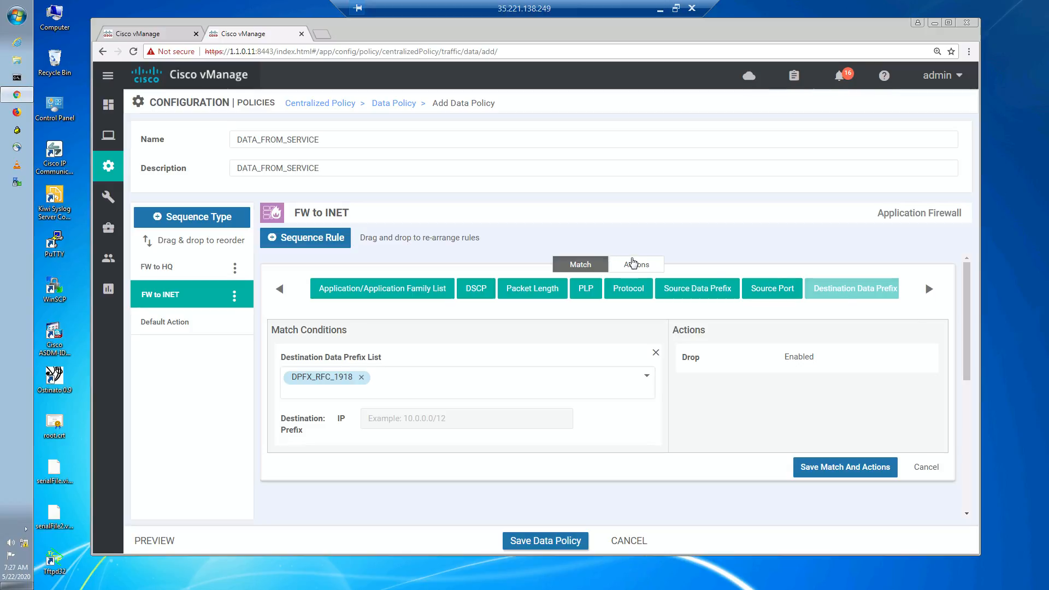
{"action": "left_click", "coordinate": [623, 267]}
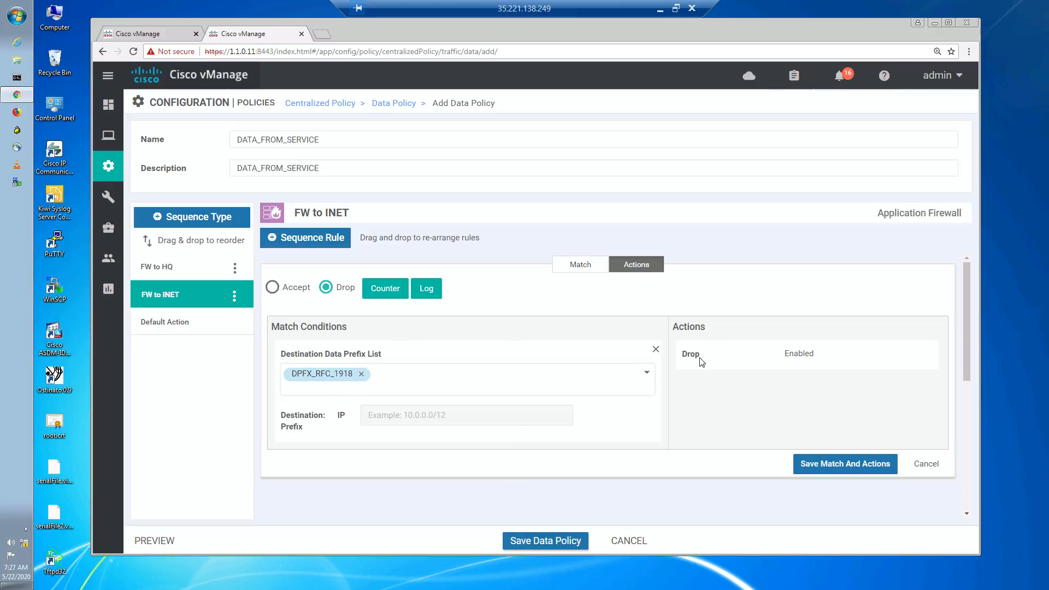
{"action": "left_click", "coordinate": [855, 465]}
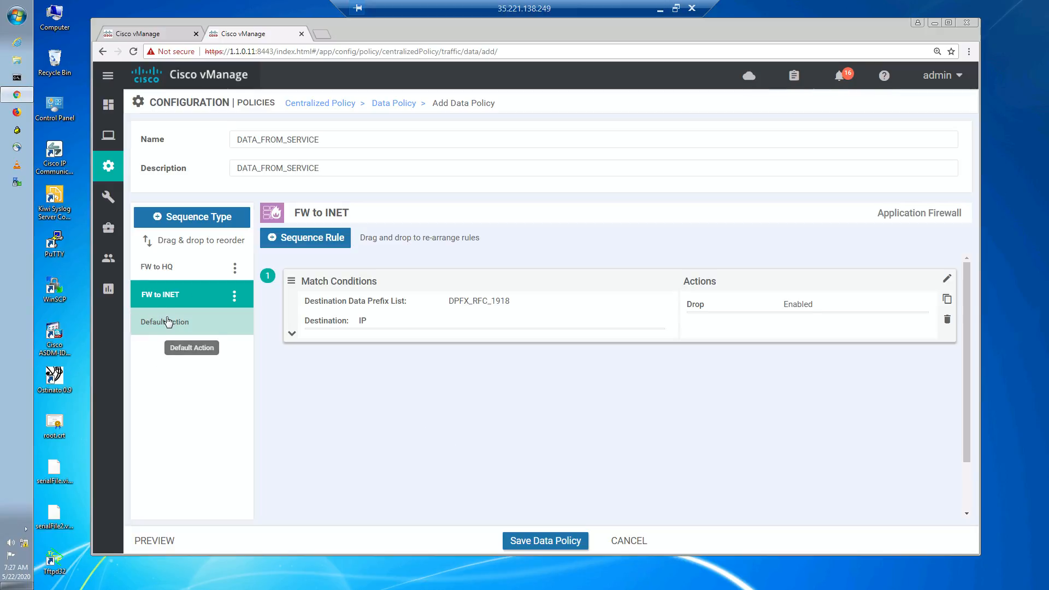
{"action": "left_click", "coordinate": [660, 9]}
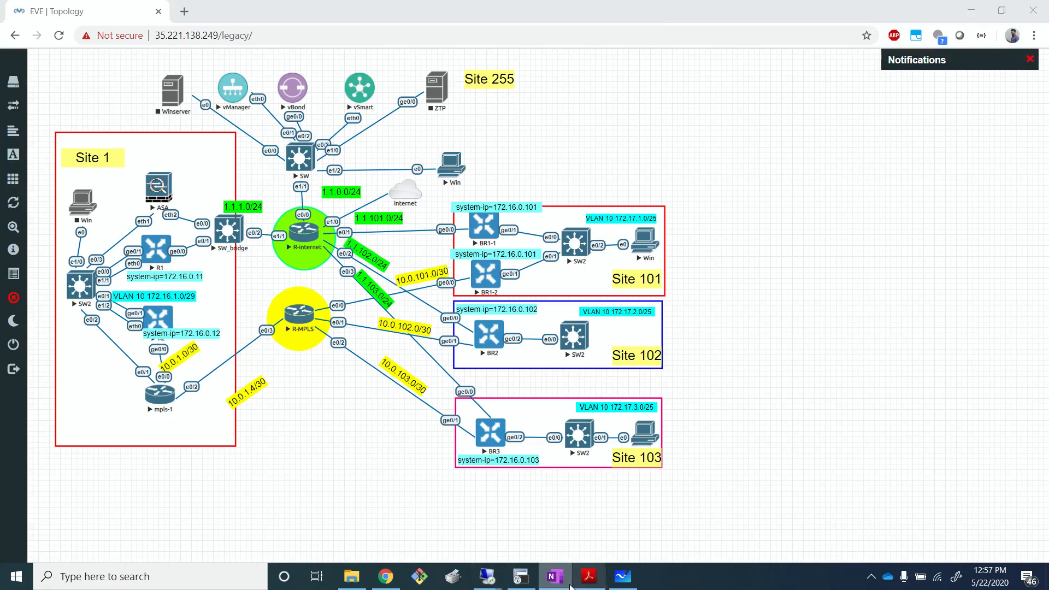
{"action": "left_click", "coordinate": [622, 576]}
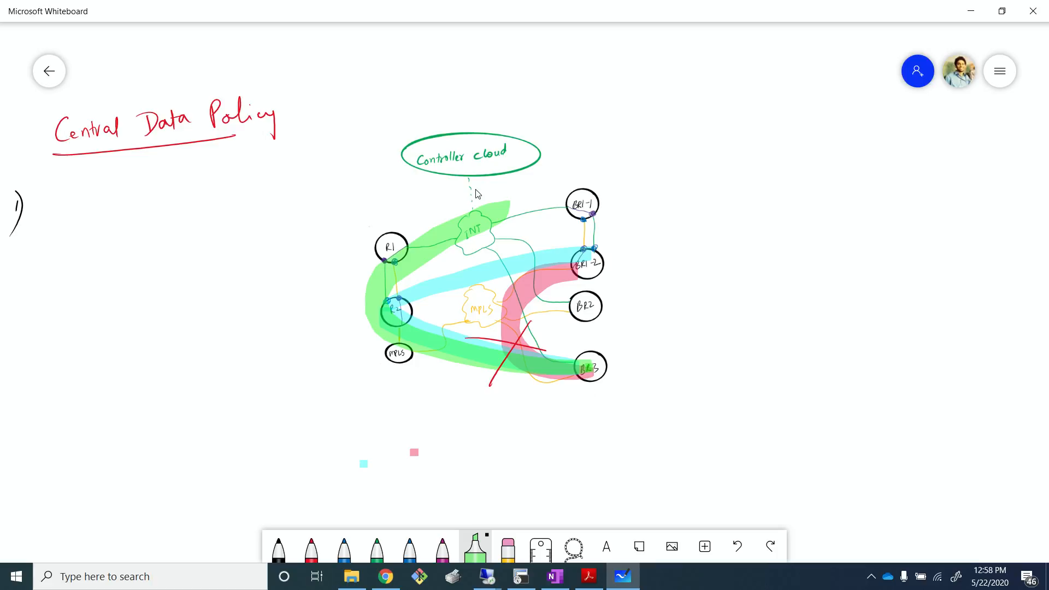
{"action": "mouse_move", "coordinate": [484, 578]}
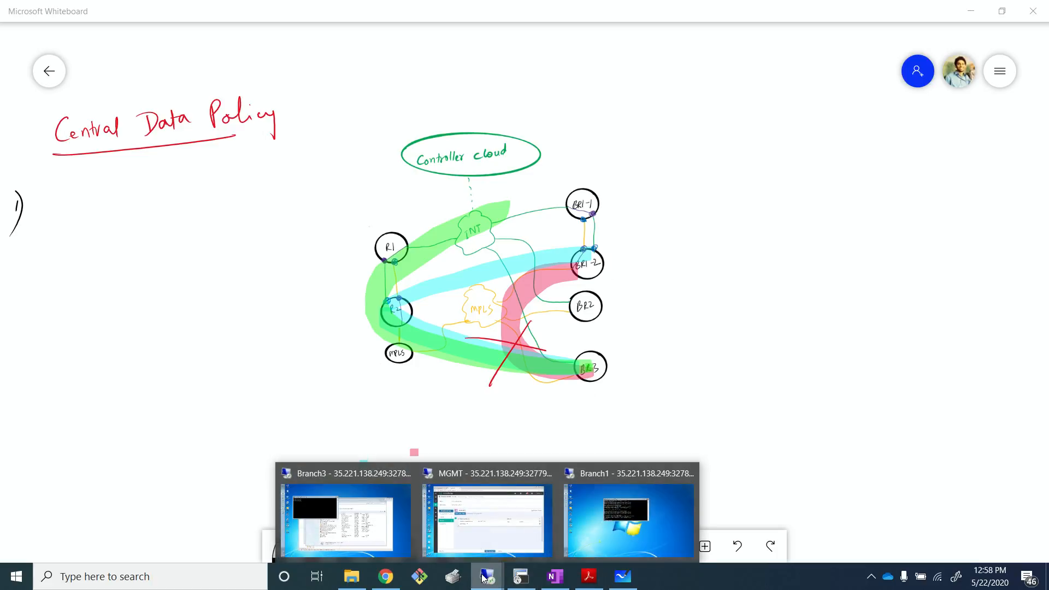
{"action": "left_click", "coordinate": [483, 525]}
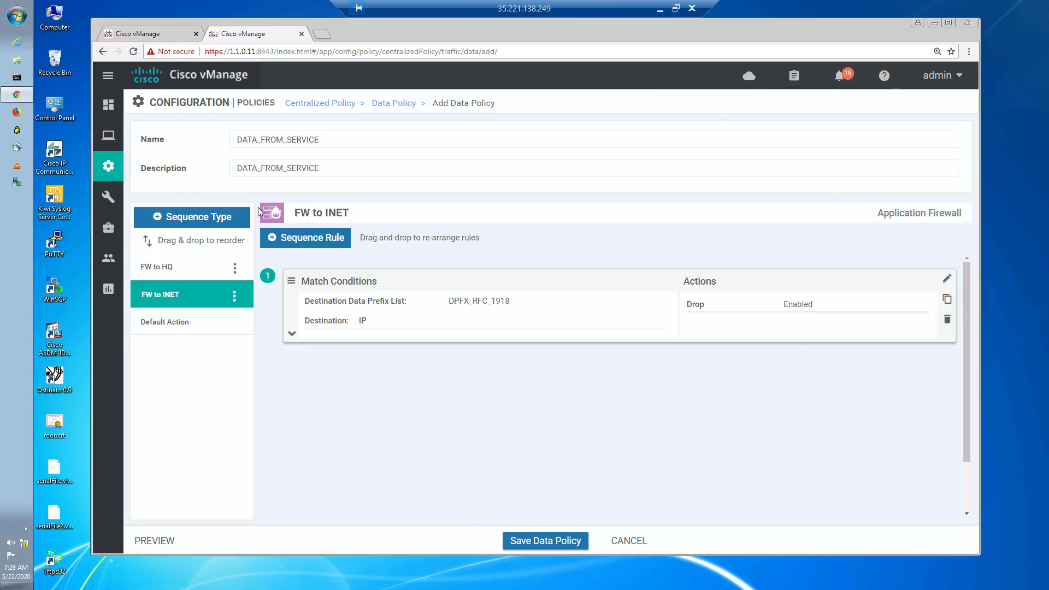
- Set the Default Action to Accept and save the DATA_FROM_SERVICE data policy
{"action": "left_click", "coordinate": [195, 329]}
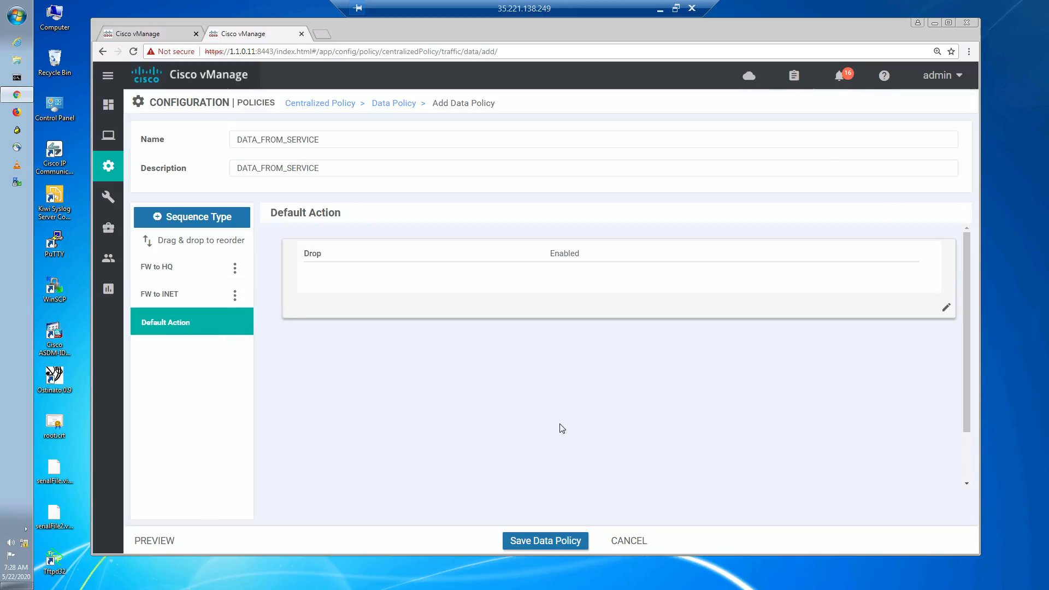
{"action": "left_click", "coordinate": [947, 311]}
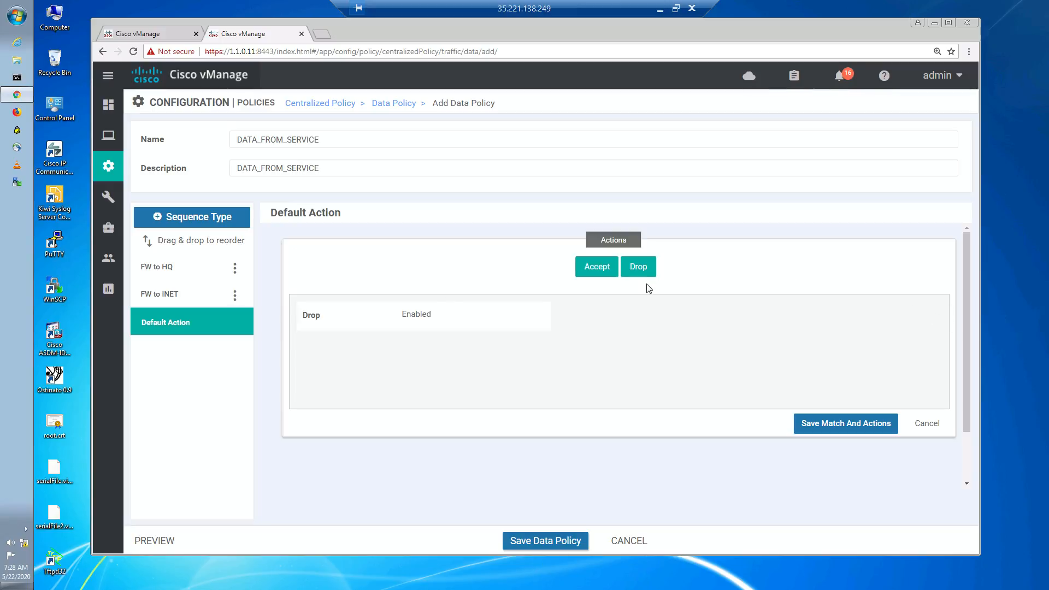
{"action": "left_click", "coordinate": [604, 270]}
{"action": "left_click", "coordinate": [833, 431]}
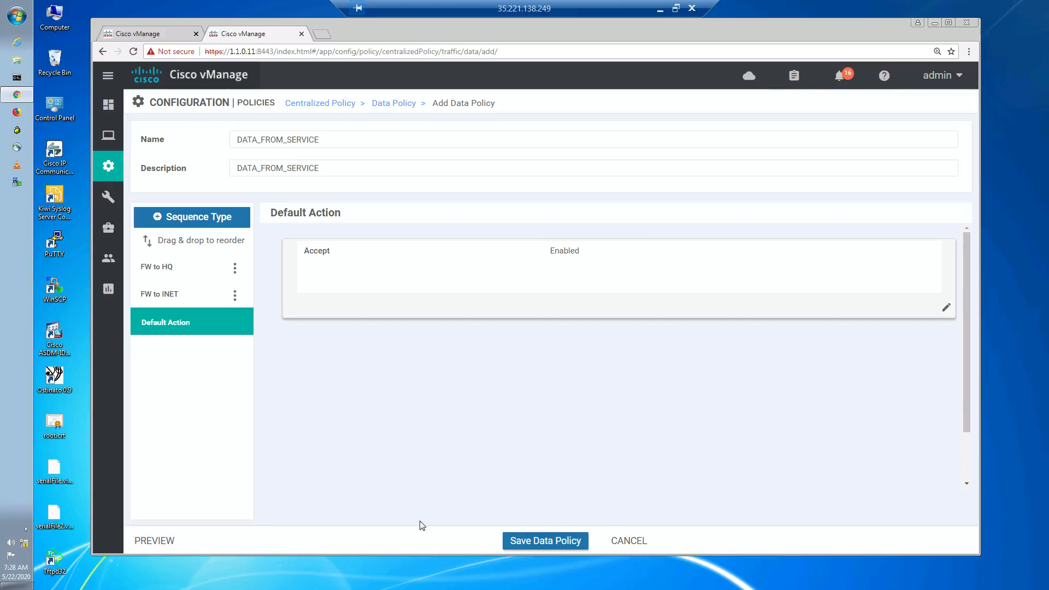
{"action": "left_click", "coordinate": [533, 543]}
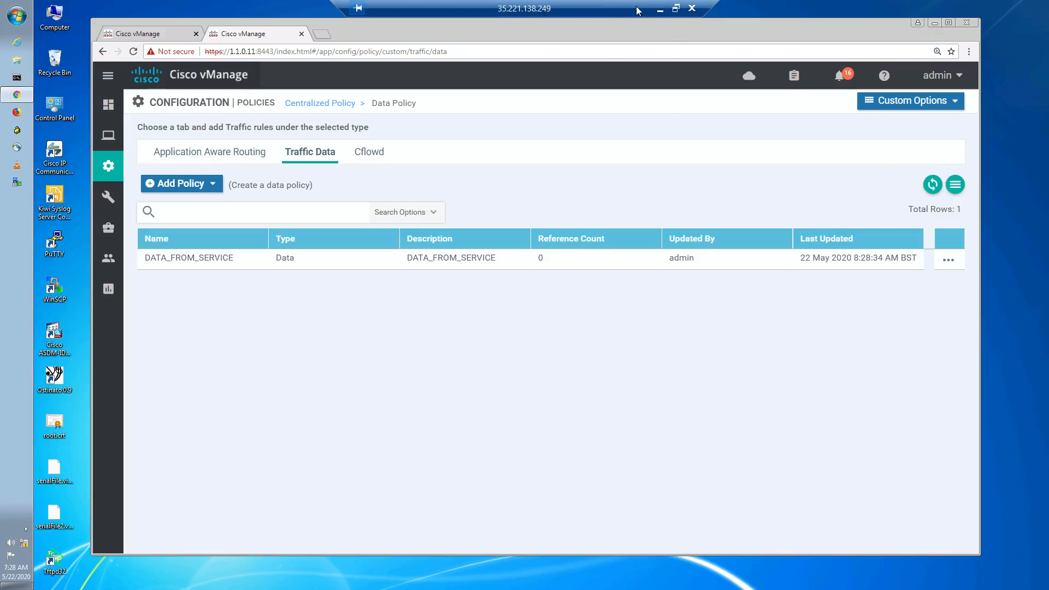
{"action": "left_click", "coordinate": [661, 8]}
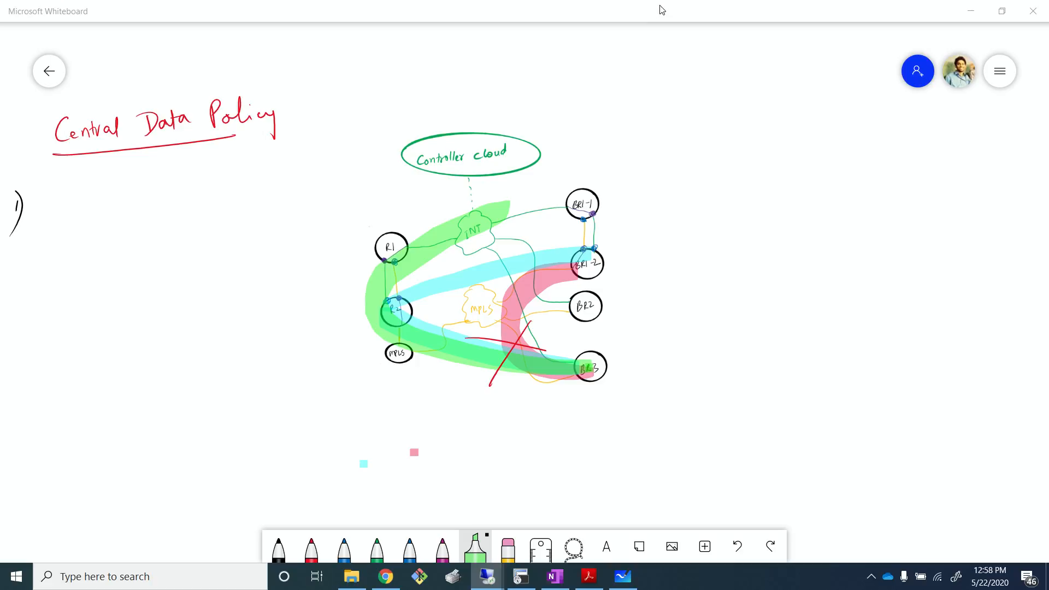
{"action": "left_click", "coordinate": [871, 576]}
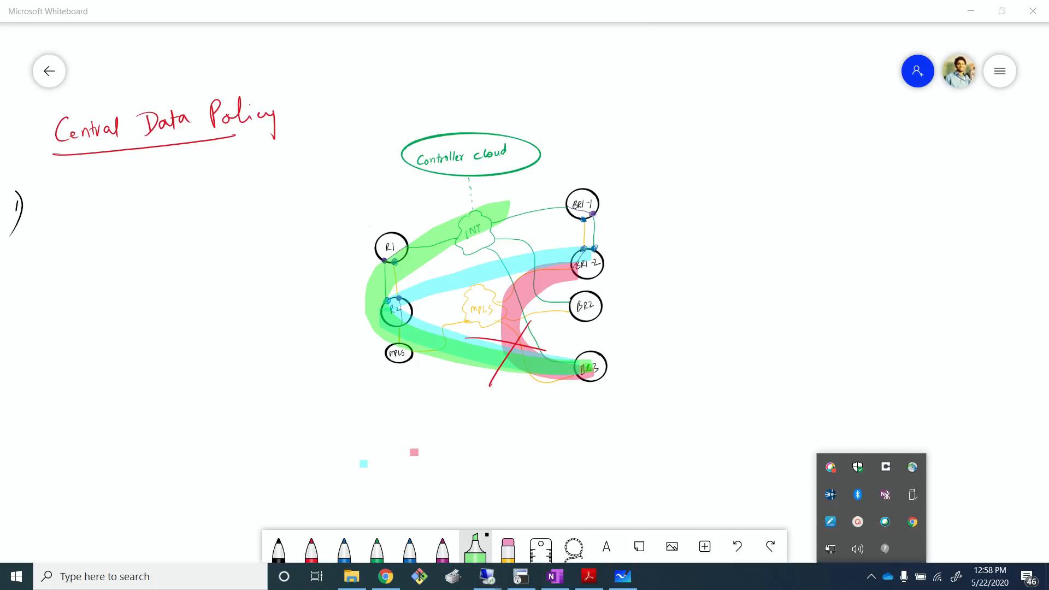
{"action": "left_click", "coordinate": [709, 426]}
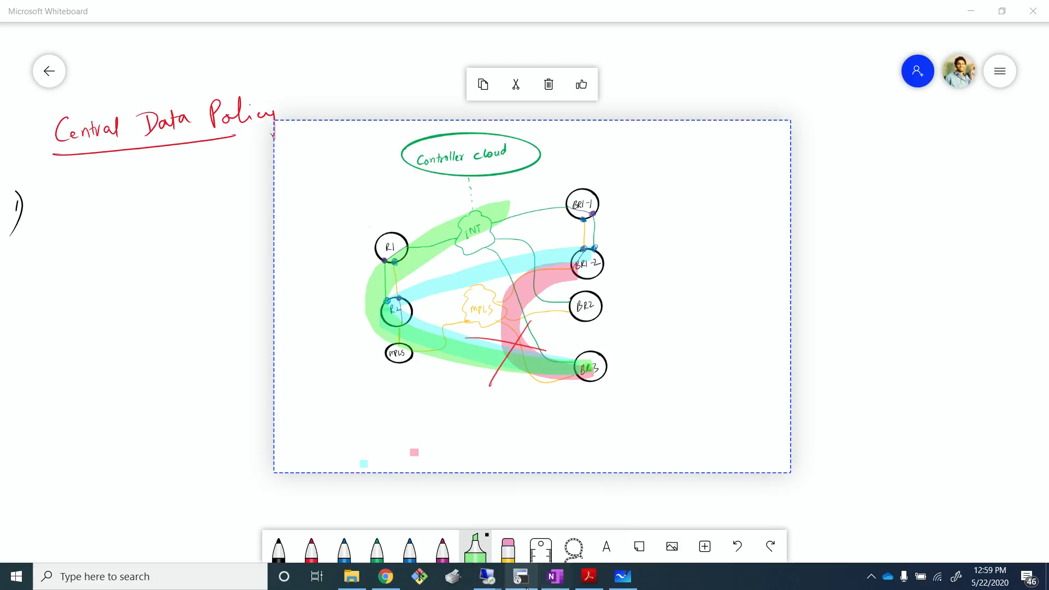
{"action": "left_click", "coordinate": [823, 416]}
{"action": "mouse_move", "coordinate": [487, 576]}
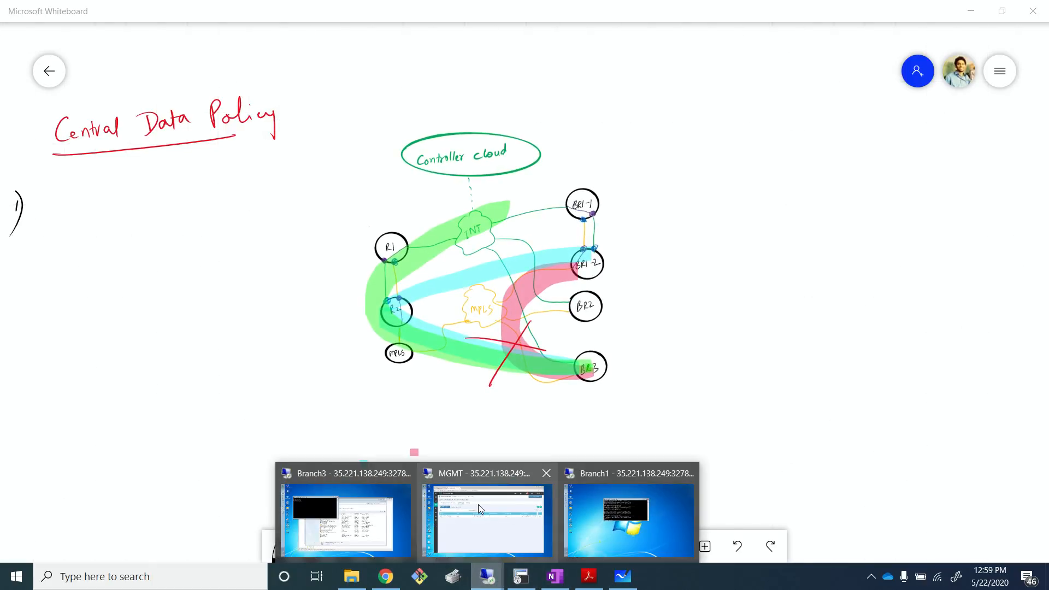
{"action": "left_click", "coordinate": [478, 504]}
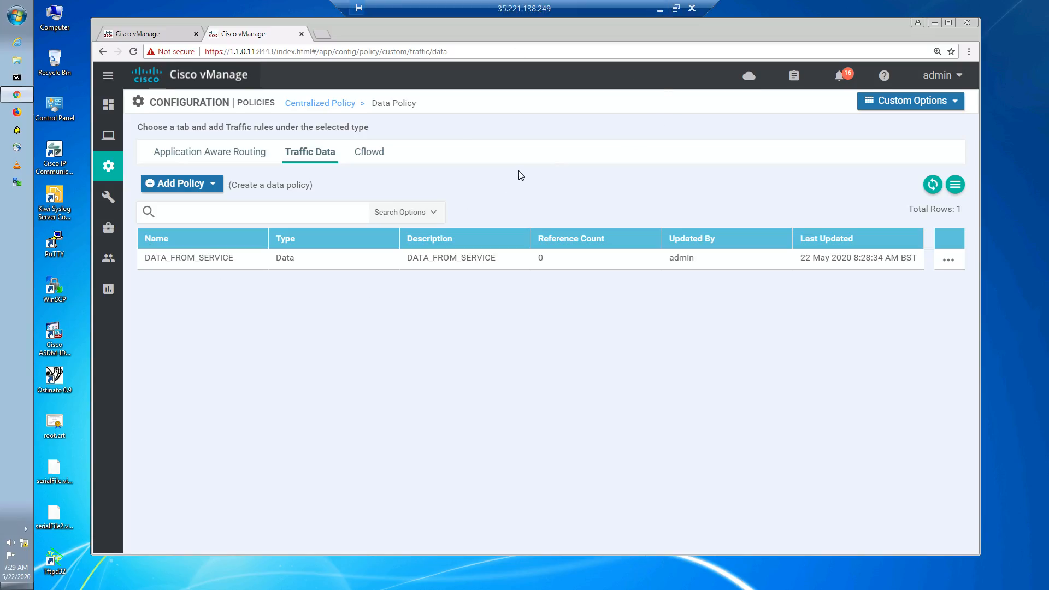
- Open the centralized policy CTRL_POL for editing
{"action": "left_click", "coordinate": [338, 105]}
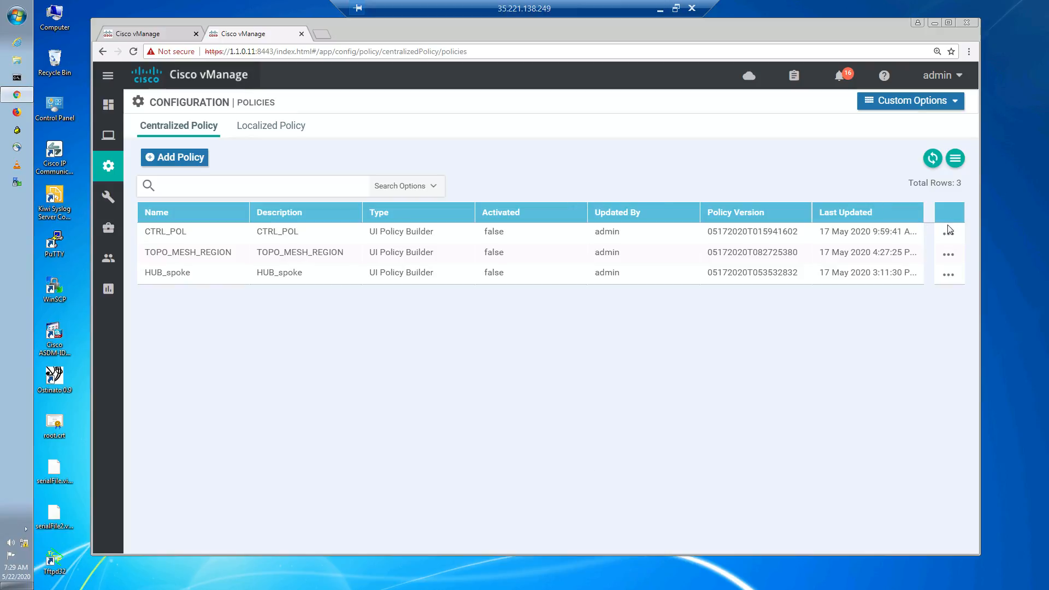
{"action": "left_click", "coordinate": [947, 237]}
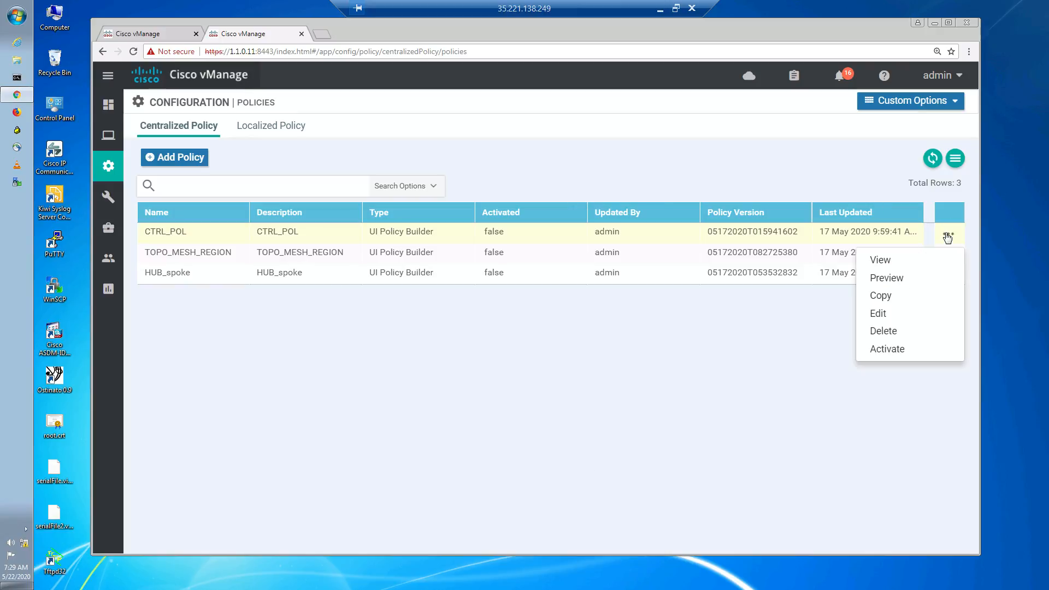
{"action": "left_click", "coordinate": [896, 316]}
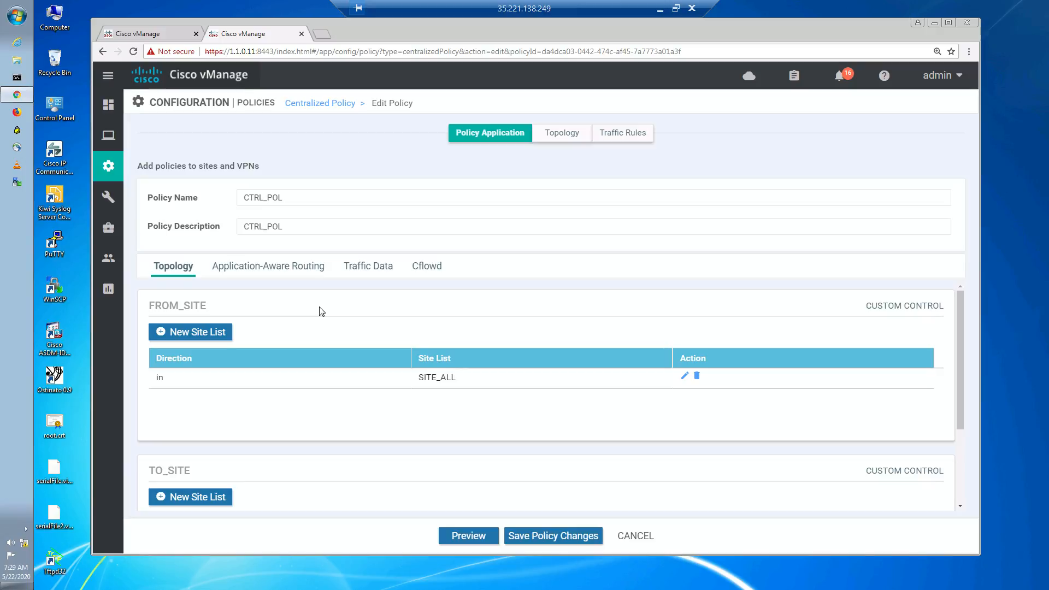
- Detach the FROM_SITE and TO_SITE topologies from the CTRL_POL policy
{"action": "left_click", "coordinate": [569, 136]}
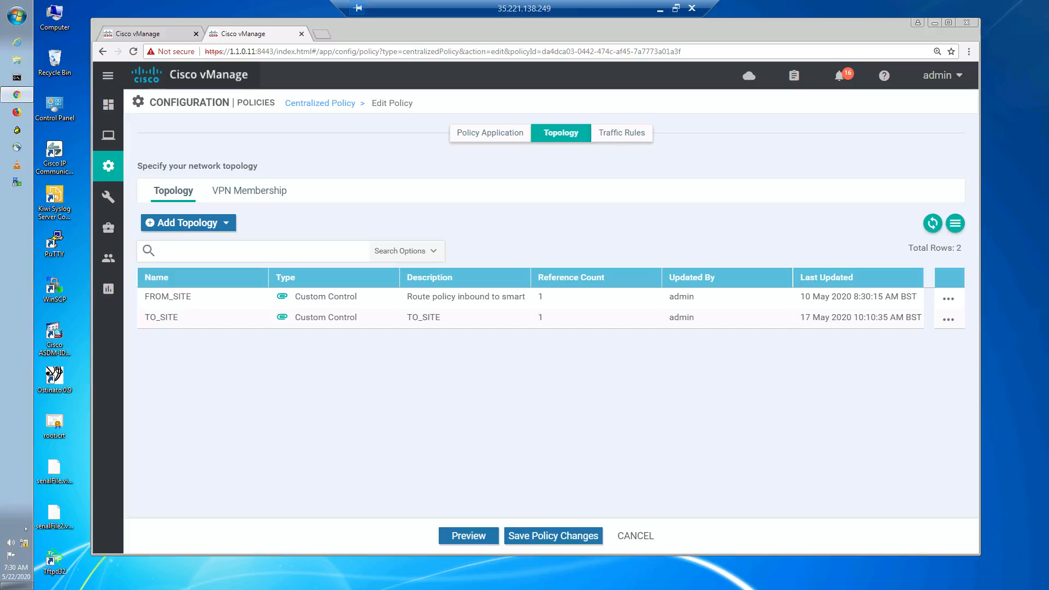
{"action": "left_click", "coordinate": [951, 303]}
{"action": "left_click", "coordinate": [924, 244]}
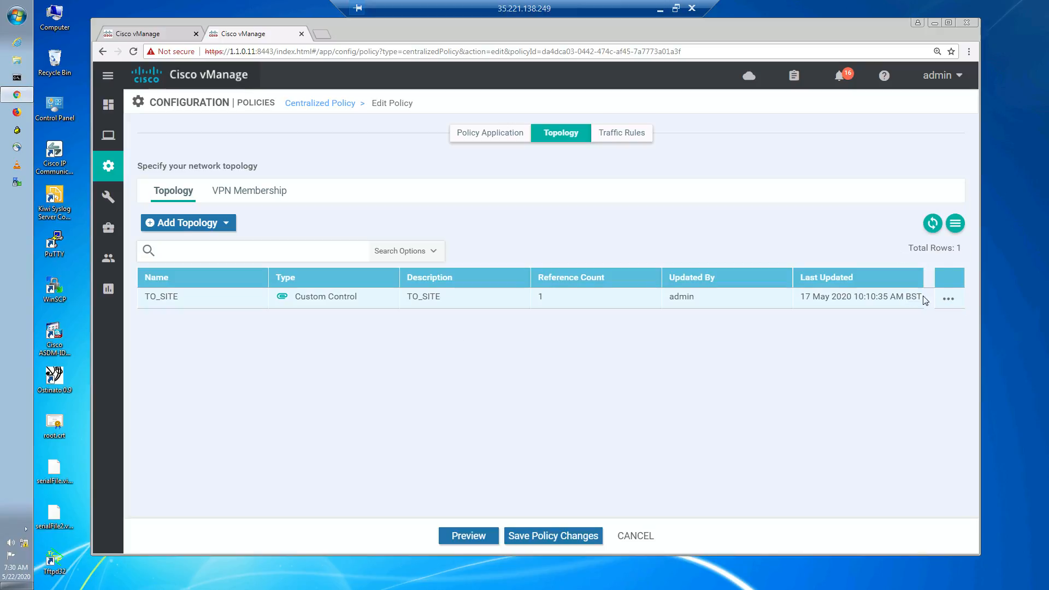
{"action": "left_click", "coordinate": [948, 300]}
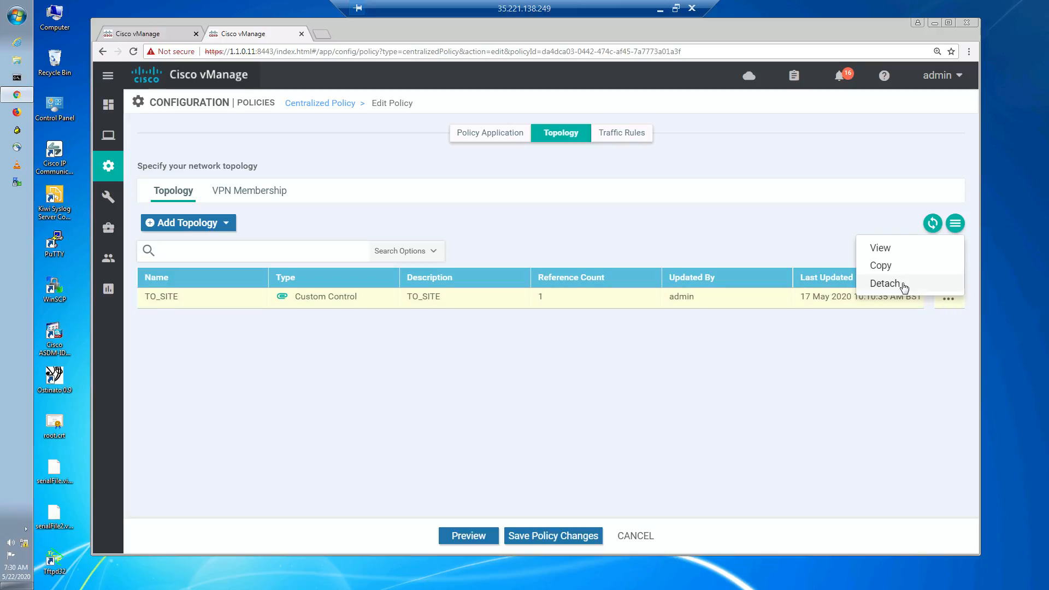
{"action": "left_click", "coordinate": [886, 283]}
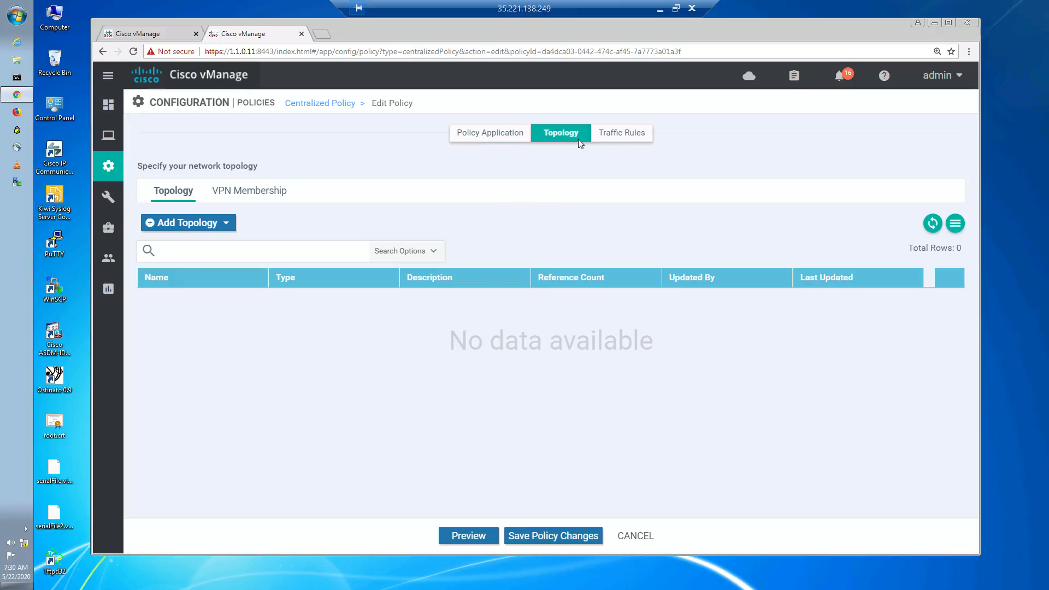
- Open the policy's Traffic Data rules under Traffic Rules
{"action": "left_click", "coordinate": [631, 136]}
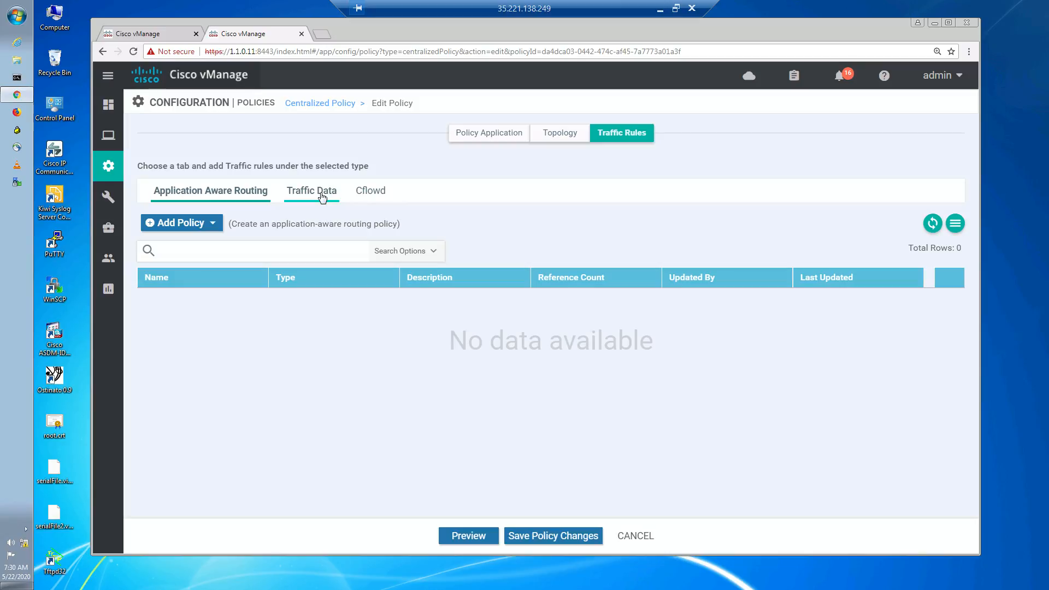
{"action": "left_click", "coordinate": [323, 198]}
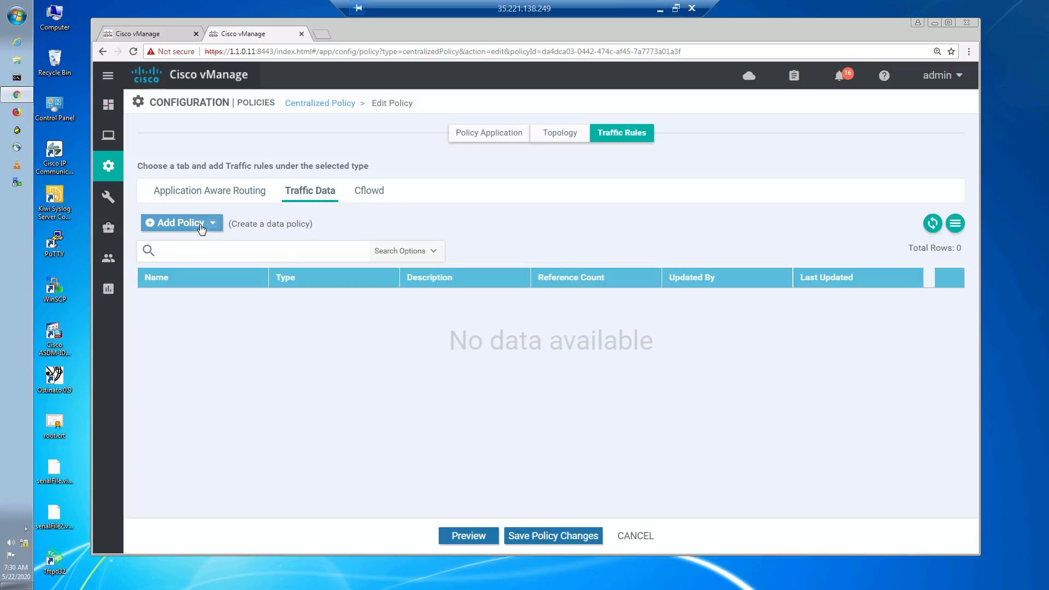
- Import the existing data policy DATA_FROM_SERVICE into the policy's Traffic Data rules
{"action": "left_click", "coordinate": [197, 227]}
{"action": "left_click", "coordinate": [176, 263]}
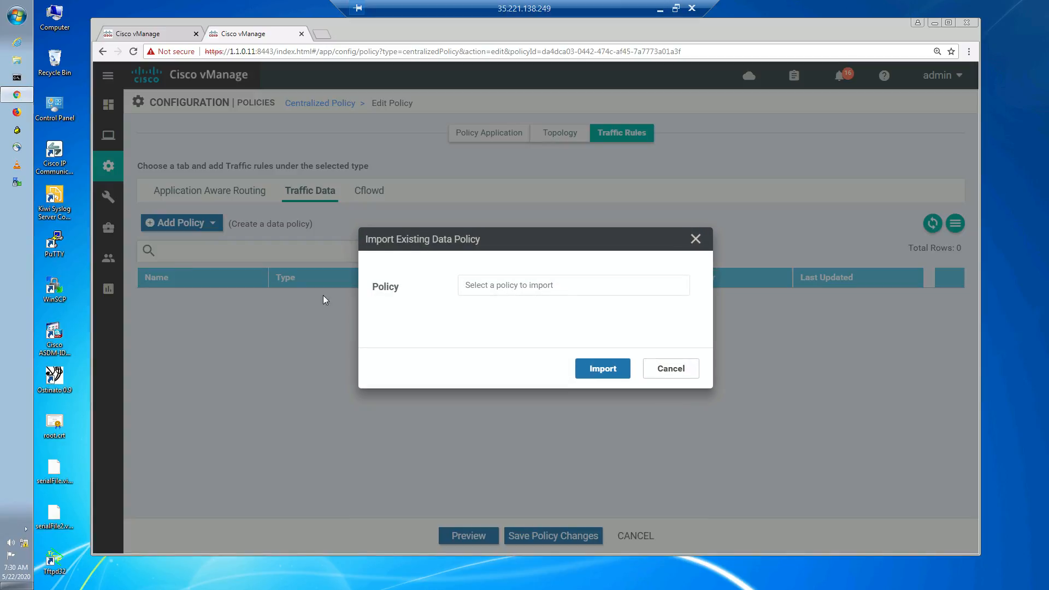
{"action": "left_click", "coordinate": [513, 290]}
{"action": "left_click", "coordinate": [503, 329]}
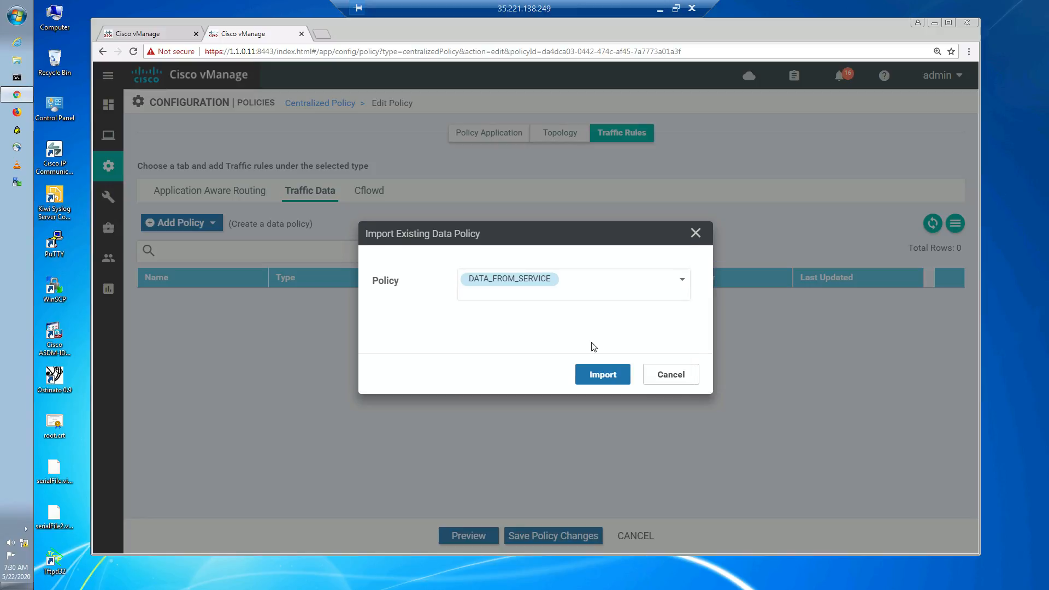
{"action": "left_click", "coordinate": [583, 376]}
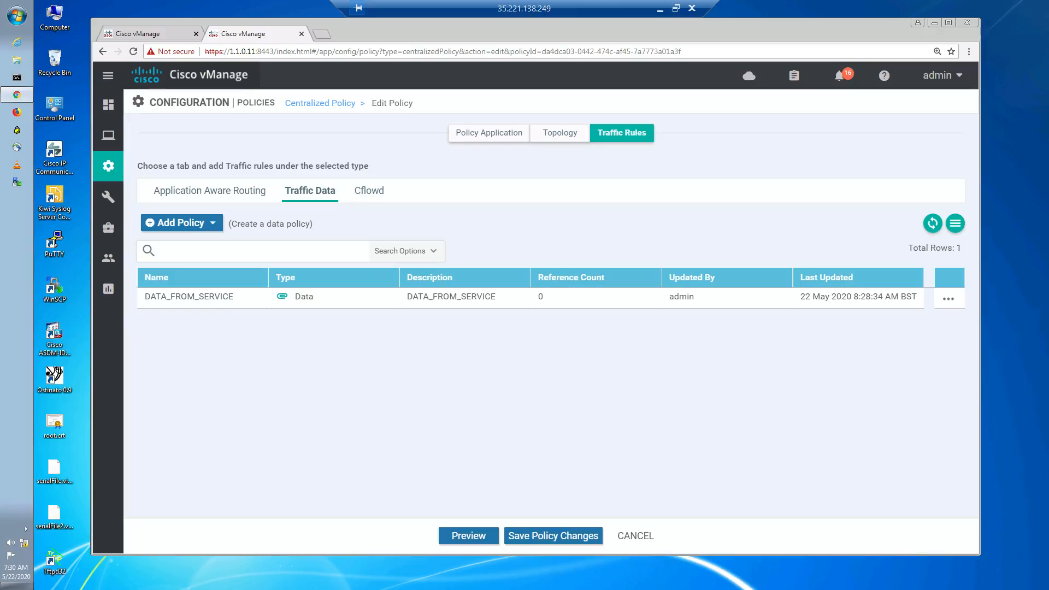
- In the policy application for traffic data, start a new site/VPN entry From Service and select the SITE_SPOKES site list
{"action": "left_click", "coordinate": [489, 134]}
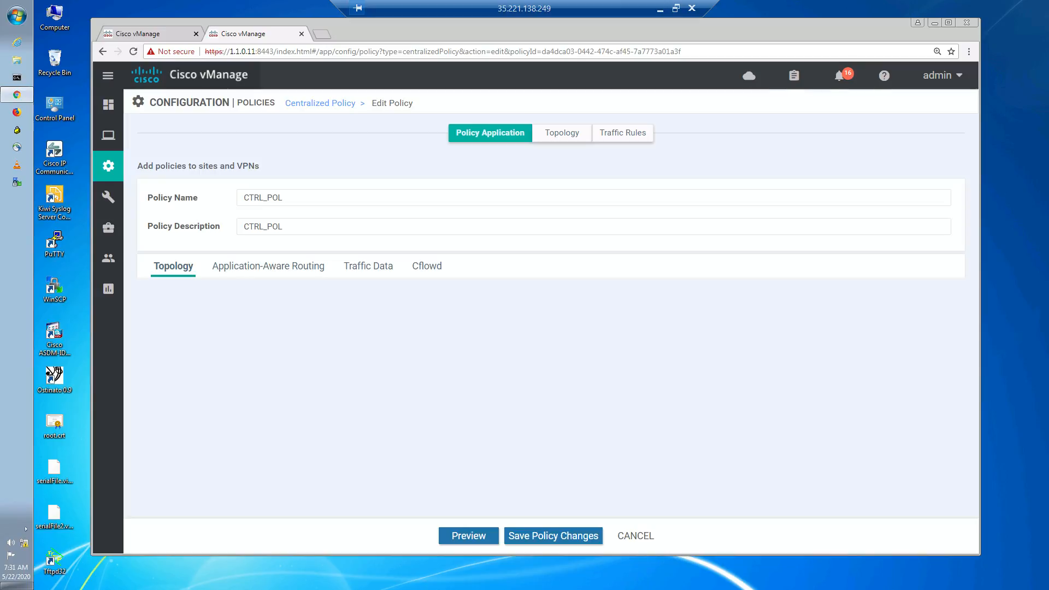
{"action": "left_click", "coordinate": [379, 271]}
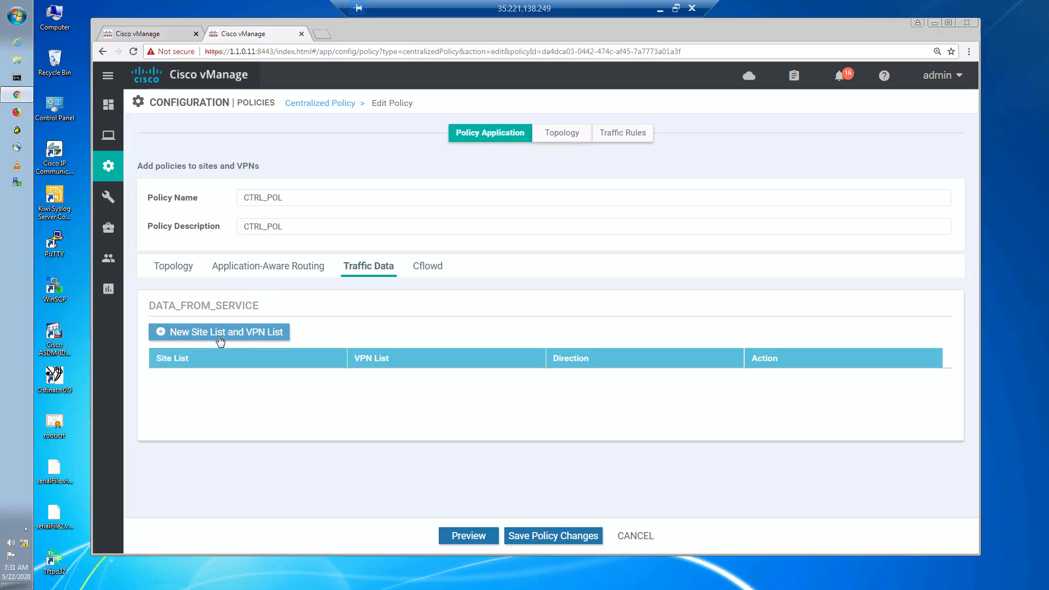
{"action": "left_click", "coordinate": [244, 336]}
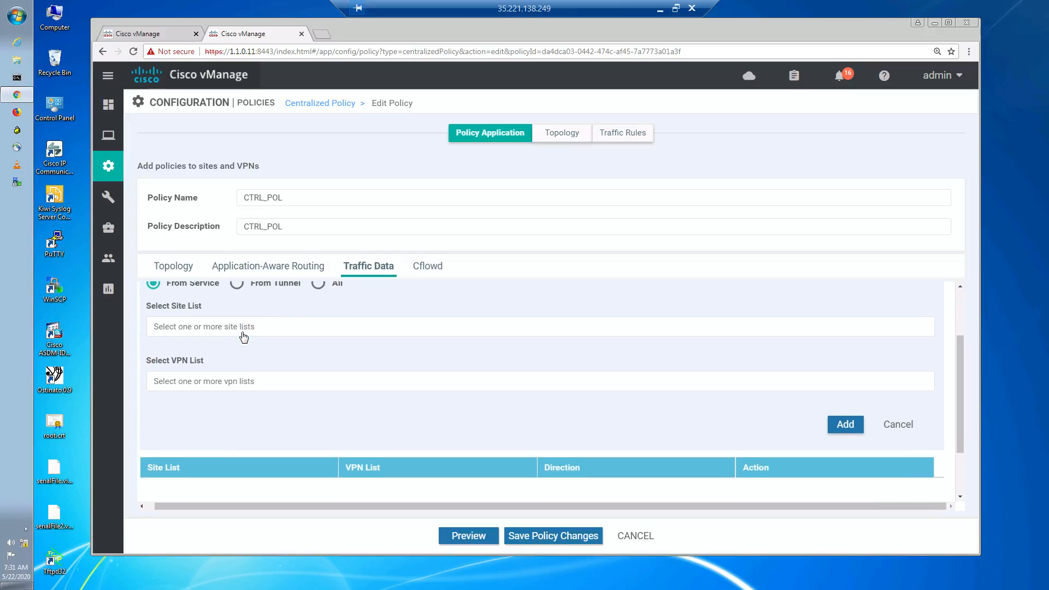
{"action": "scroll", "coordinate": [266, 363], "scroll_direction": "up", "scroll_amount": 1}
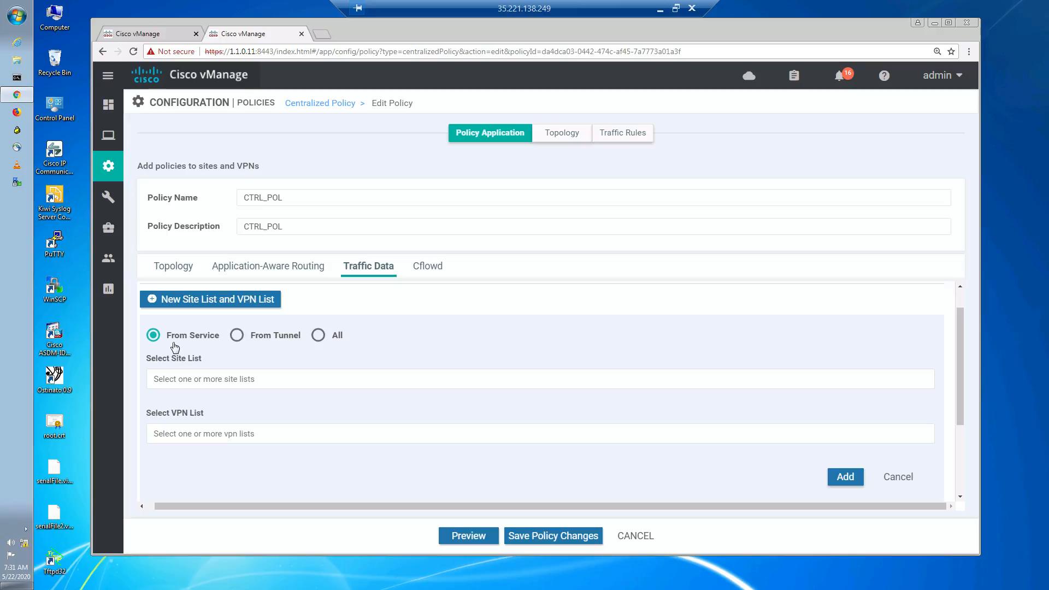
{"action": "left_click", "coordinate": [210, 379]}
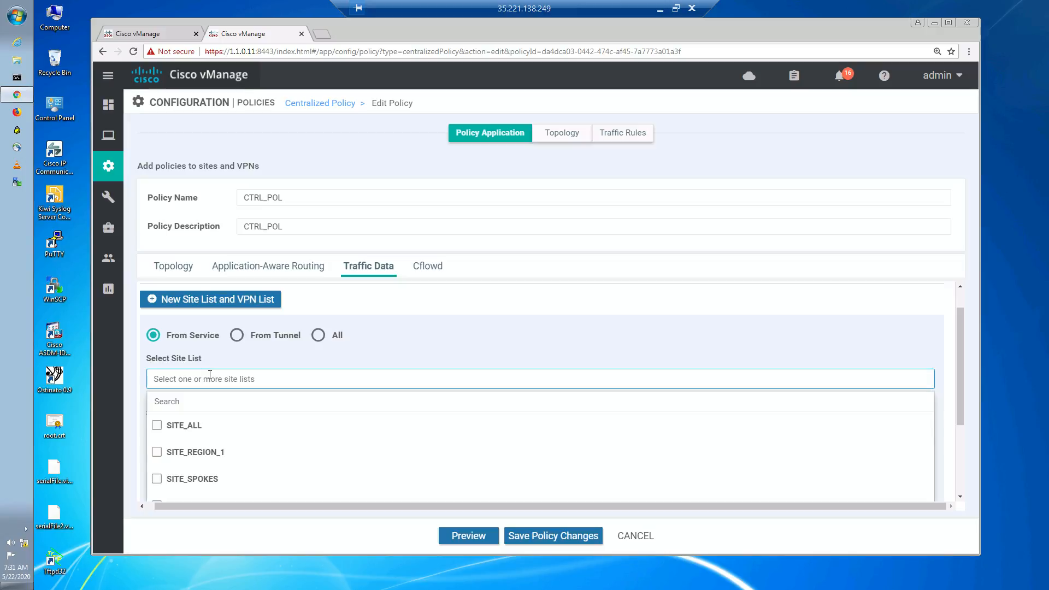
{"action": "scroll", "coordinate": [234, 461], "scroll_direction": "down", "scroll_amount": 3}
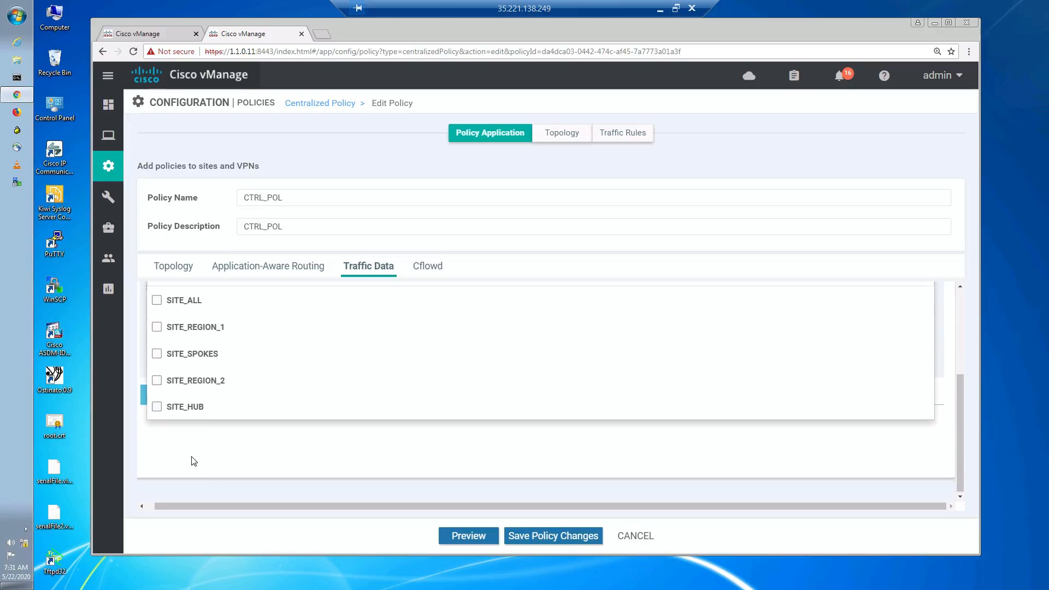
{"action": "left_click", "coordinate": [157, 354]}
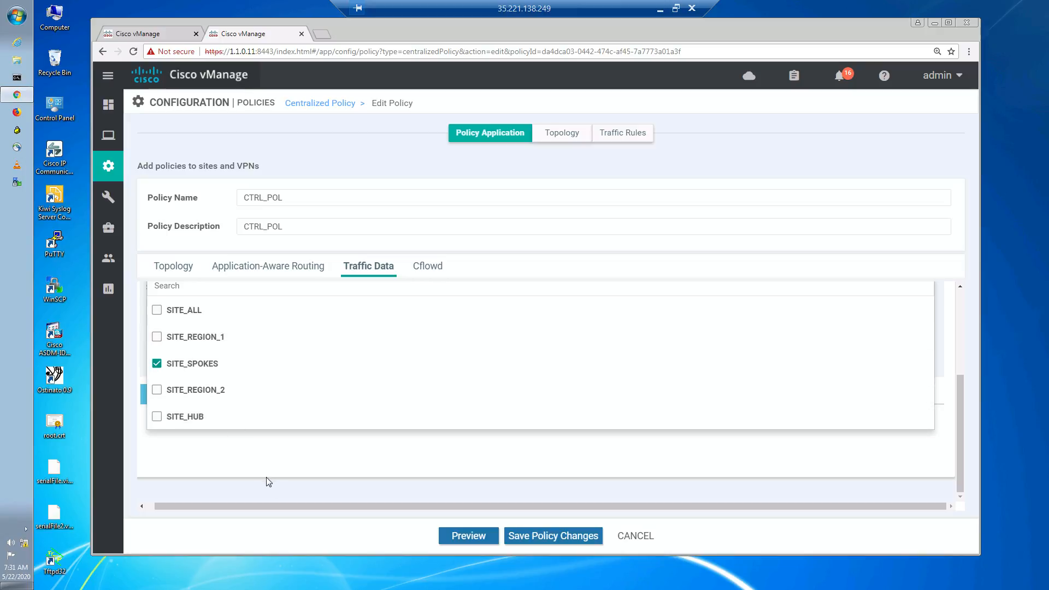
{"action": "left_click", "coordinate": [265, 494]}
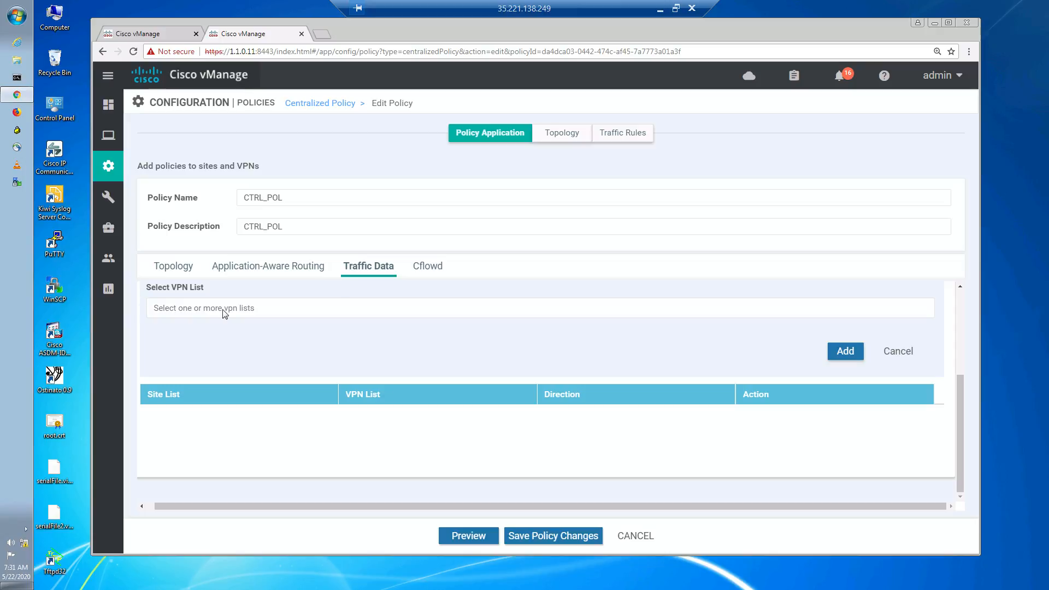
- Select VPN_10 as the VPN list and add the SITE_SPOKES / VPN_10 application for DATA_FROM_SERVICE
{"action": "scroll", "coordinate": [304, 345], "scroll_direction": "up", "scroll_amount": 3}
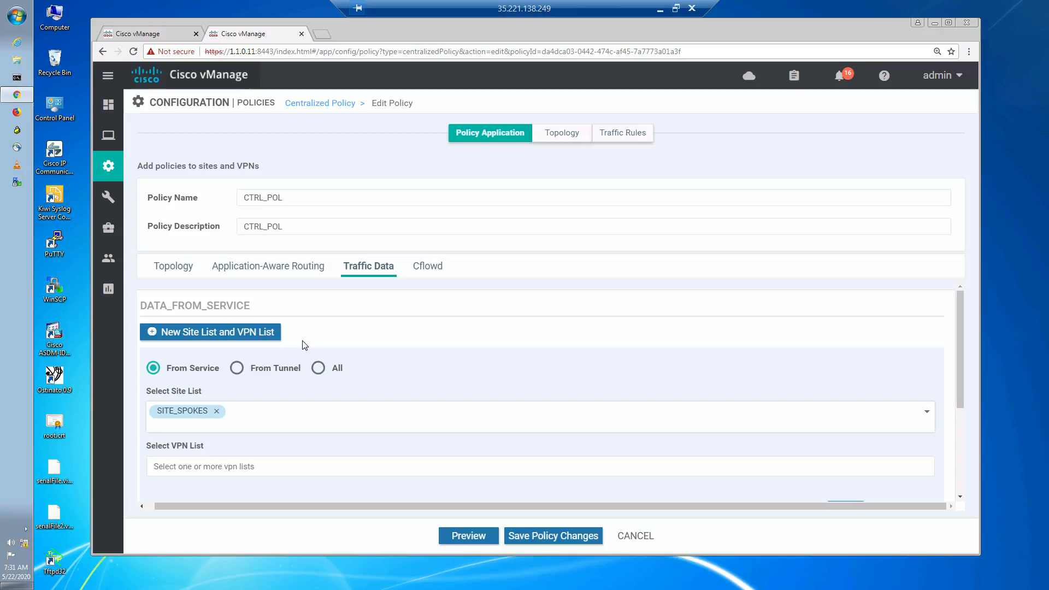
{"action": "left_click", "coordinate": [195, 463]}
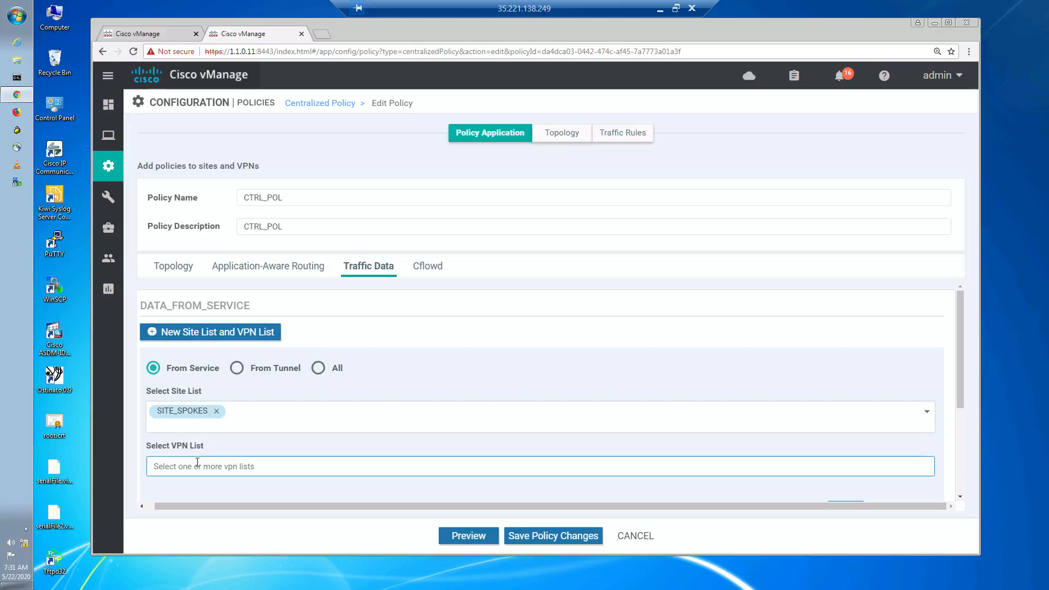
{"action": "scroll", "coordinate": [208, 453], "scroll_direction": "down", "scroll_amount": 3}
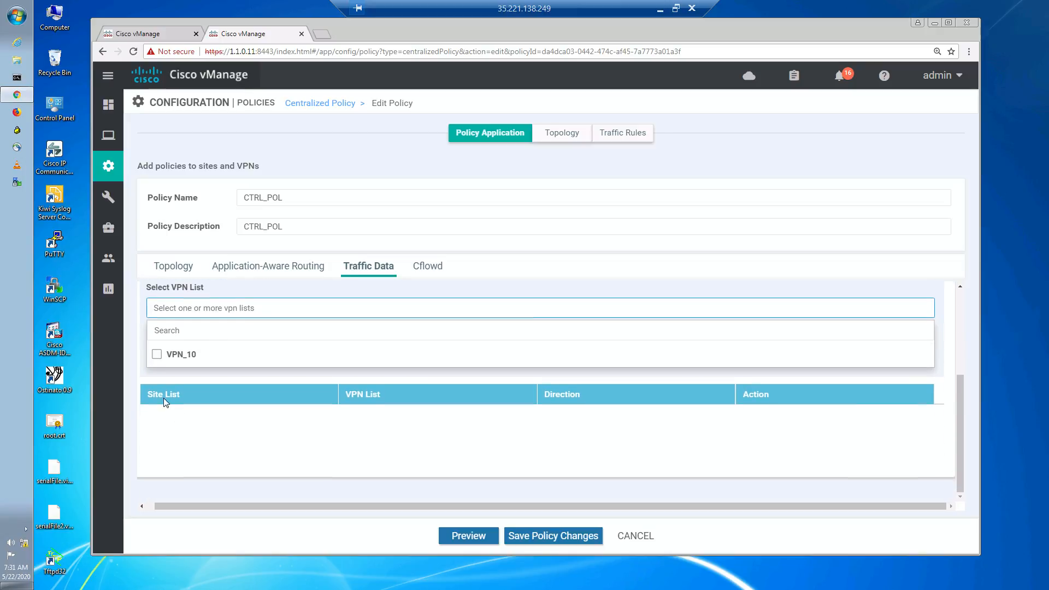
{"action": "left_click", "coordinate": [156, 356]}
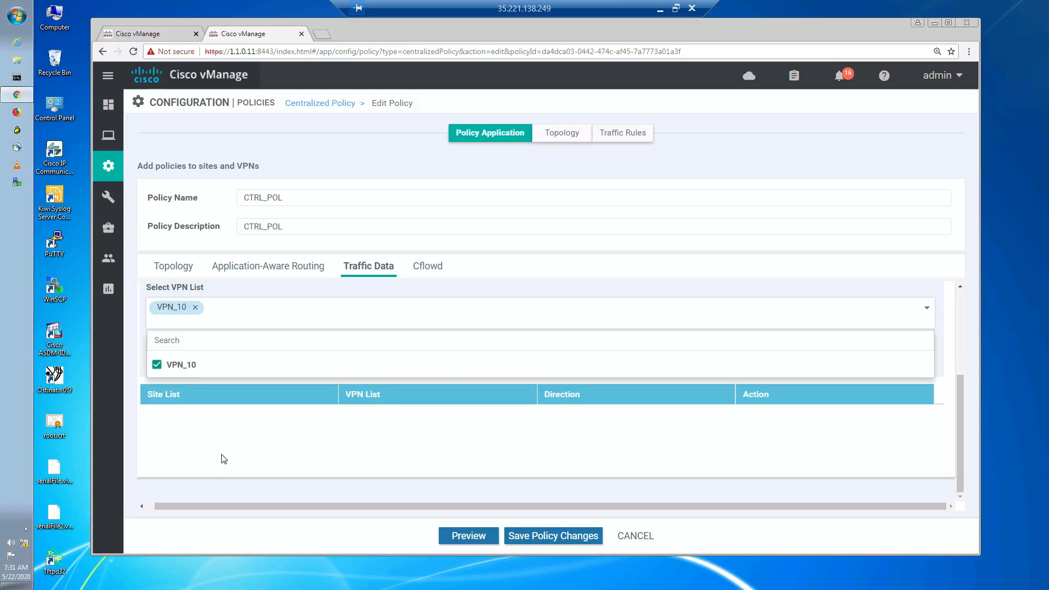
{"action": "left_click", "coordinate": [235, 294]}
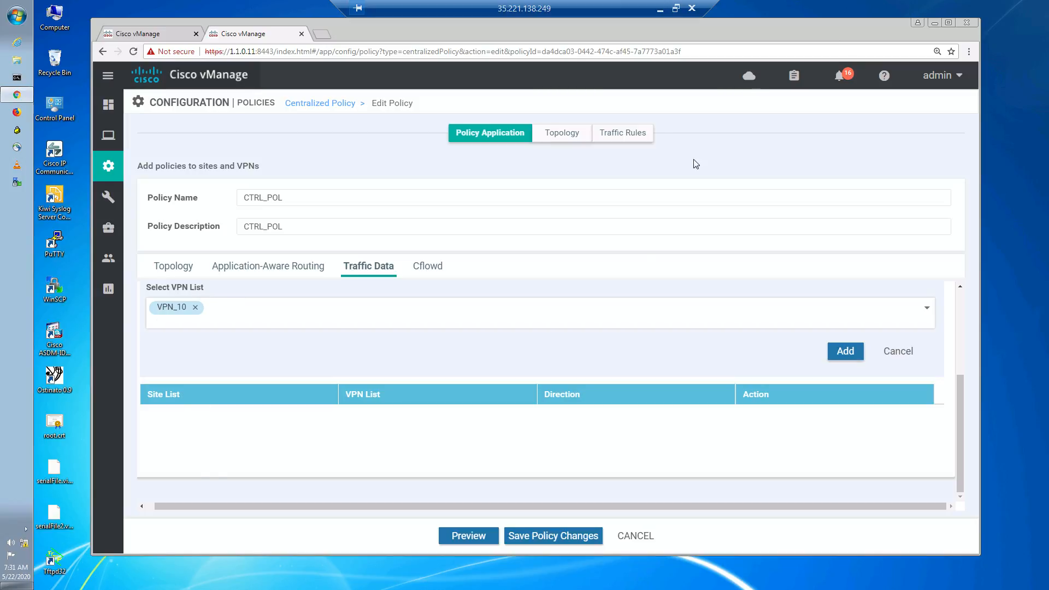
{"action": "left_click", "coordinate": [663, 299]}
{"action": "scroll", "coordinate": [663, 297], "scroll_direction": "up", "scroll_amount": 2}
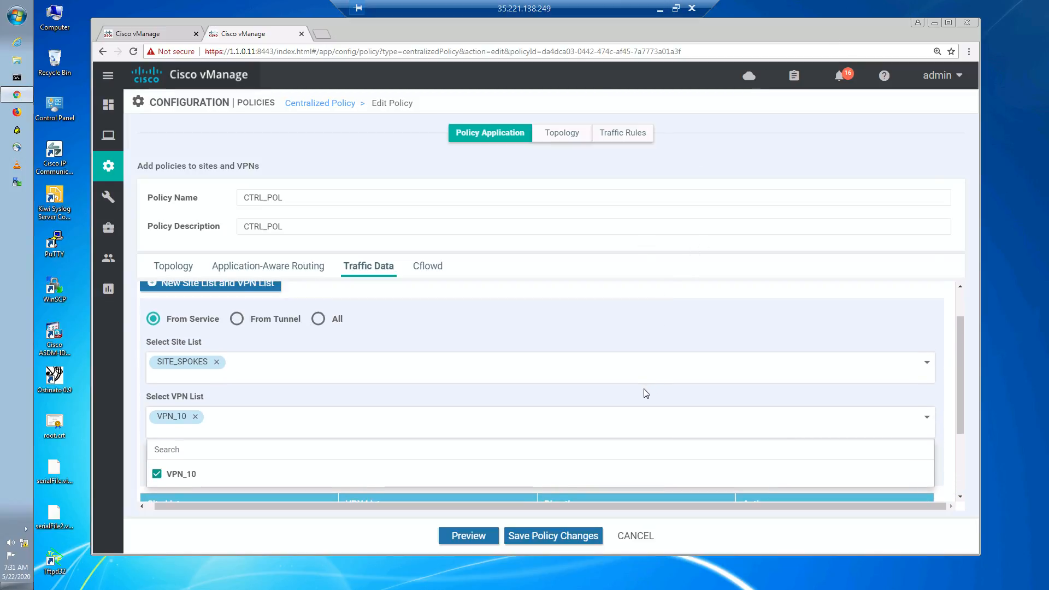
{"action": "left_click", "coordinate": [944, 459]}
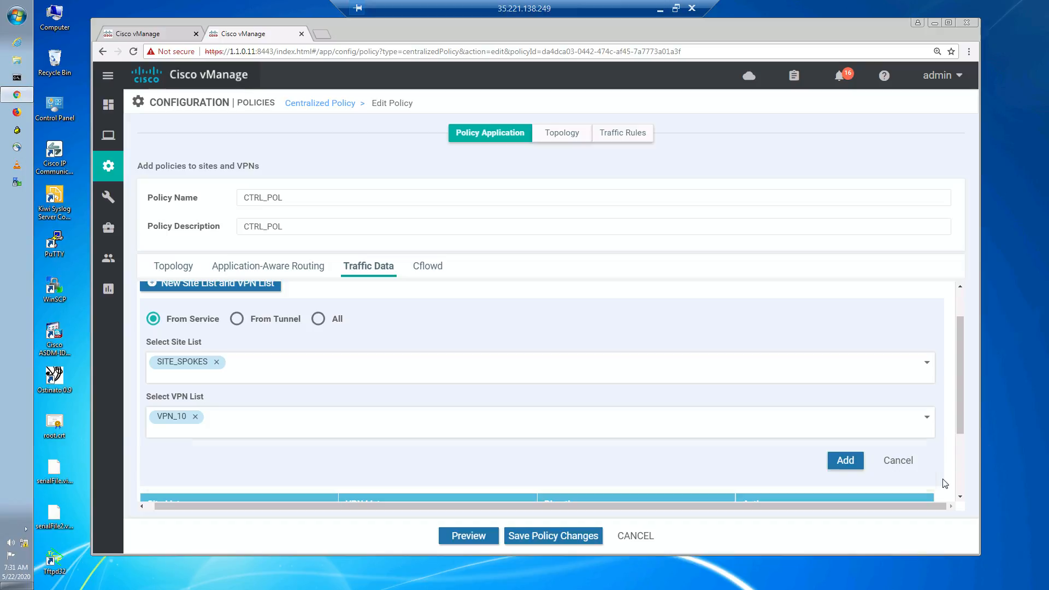
{"action": "left_click", "coordinate": [844, 460]}
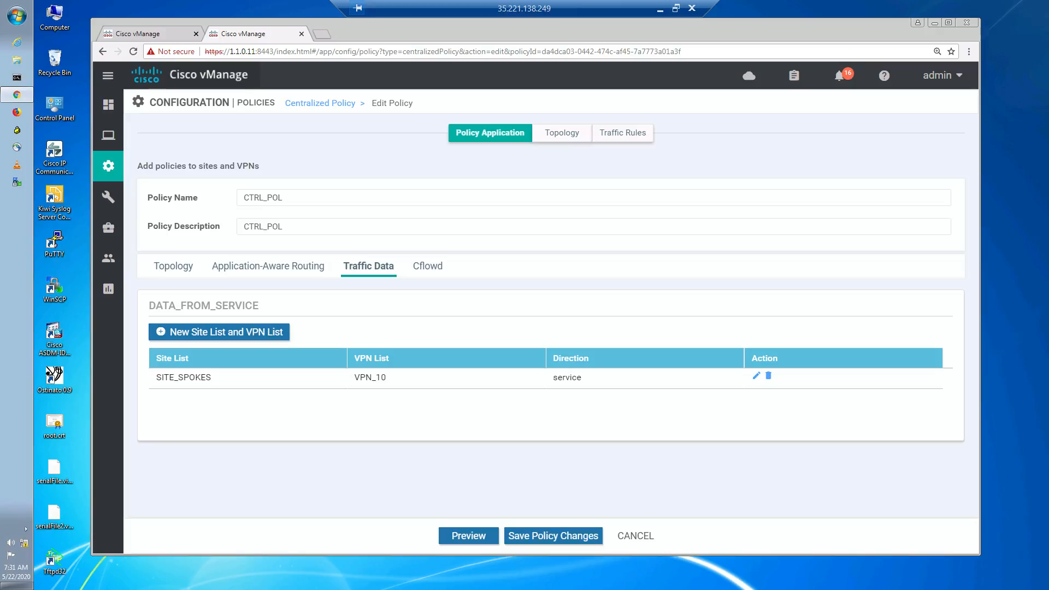
- Save the policy changes and activate the CTRL_POL centralized policy on the reachable vSmarts
{"action": "left_click", "coordinate": [548, 536]}
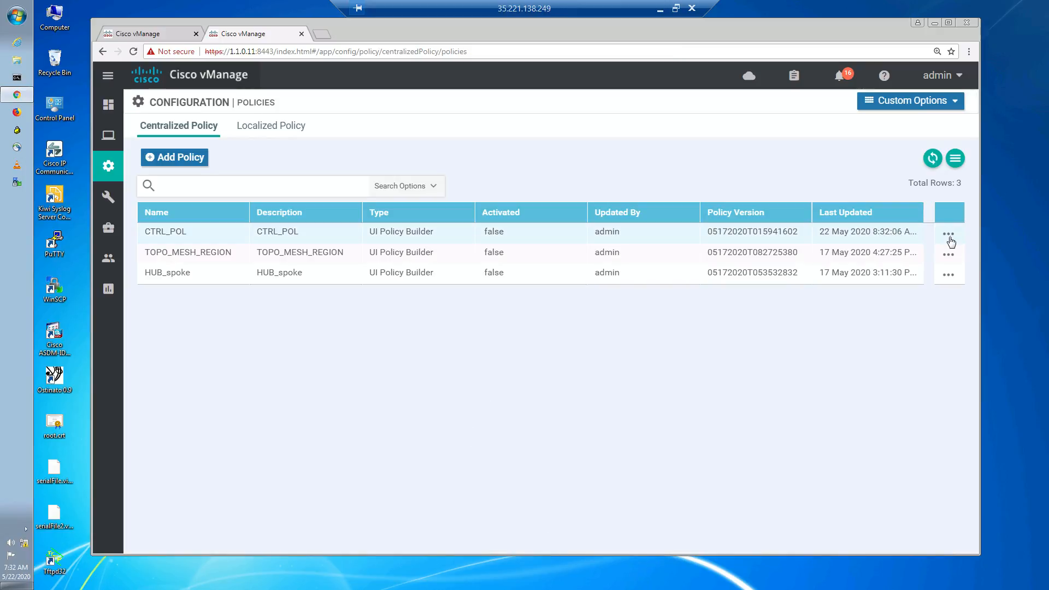
{"action": "left_click", "coordinate": [949, 236]}
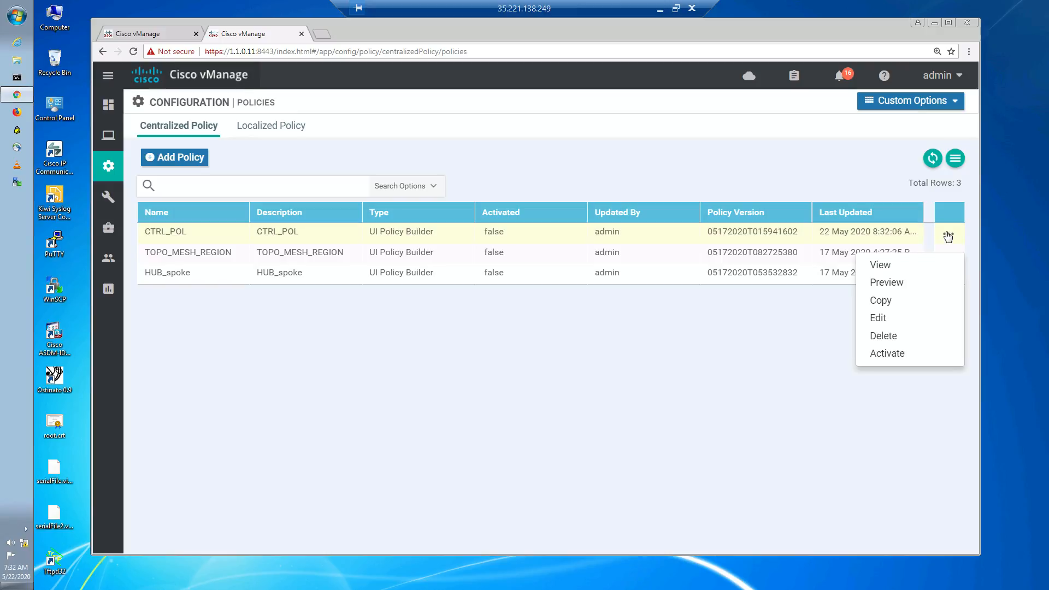
{"action": "left_click", "coordinate": [891, 355]}
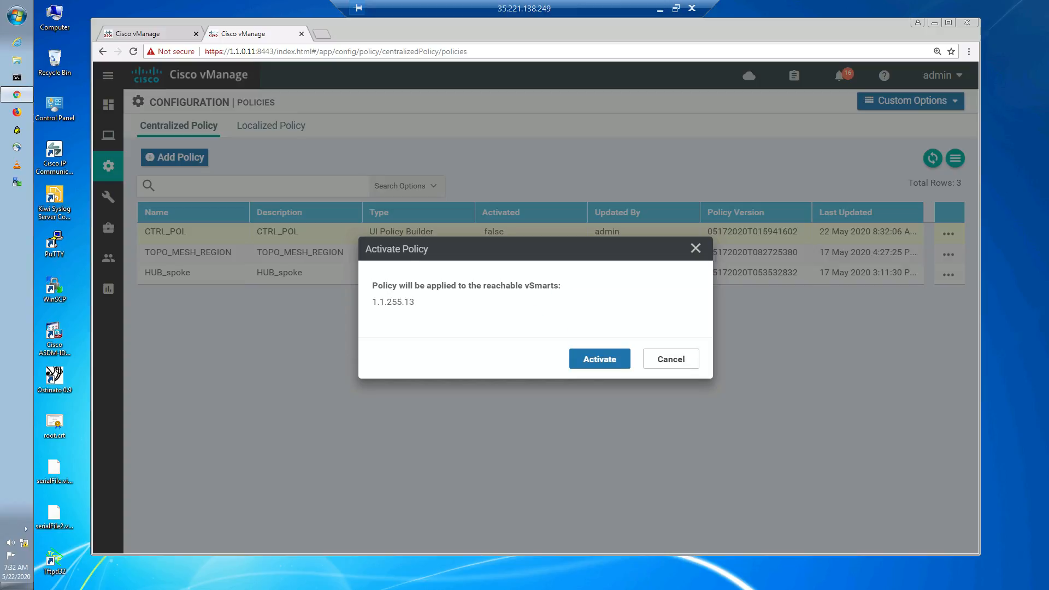
{"action": "left_click", "coordinate": [612, 360]}
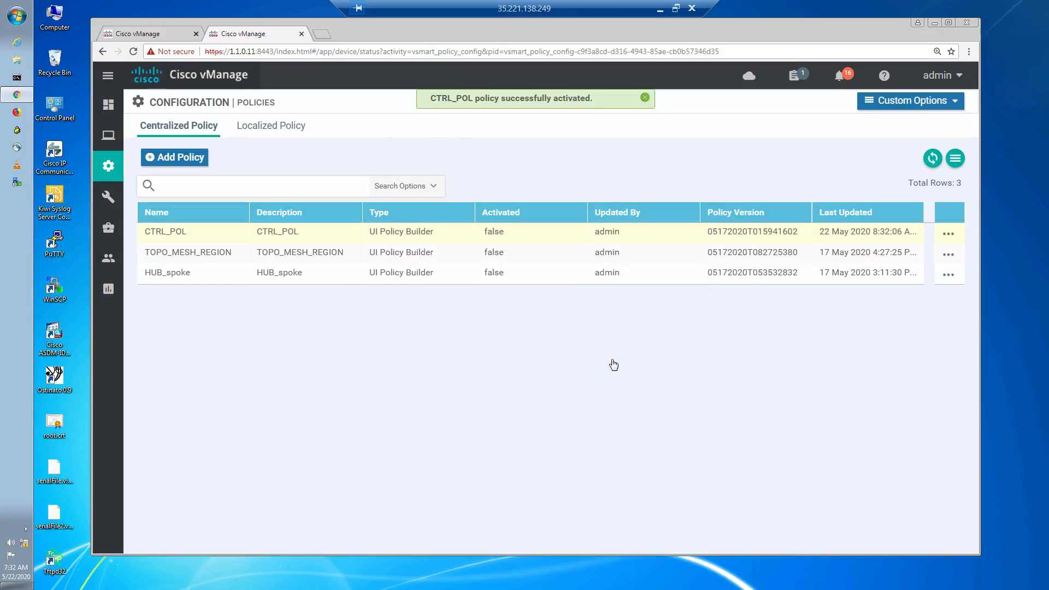
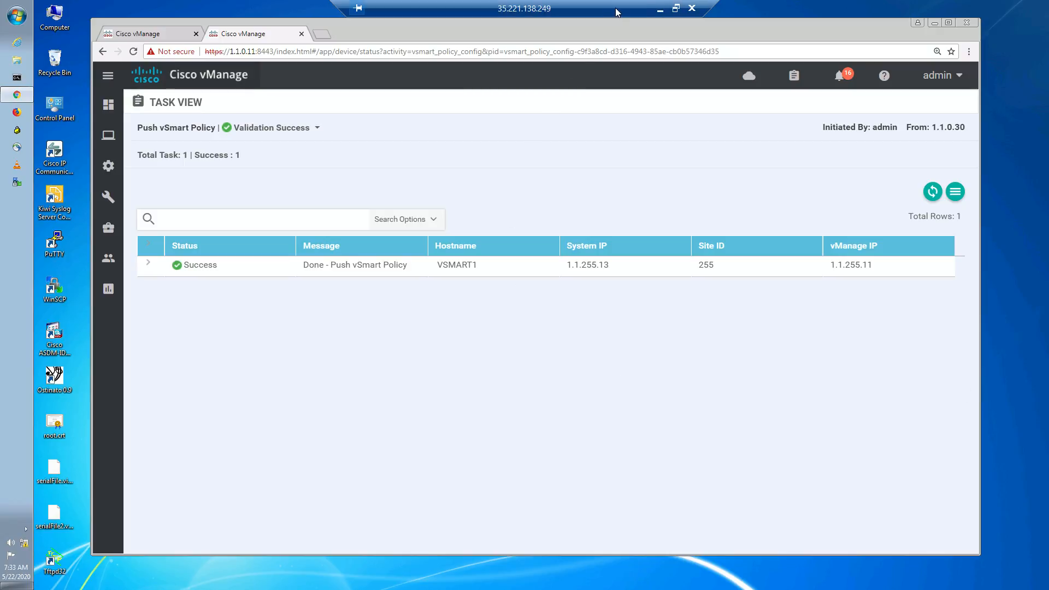
- Switch to the SecureCRT terminal, maximize it, open the vSmart session and log in as admin with the account password
{"action": "left_click", "coordinate": [661, 11]}
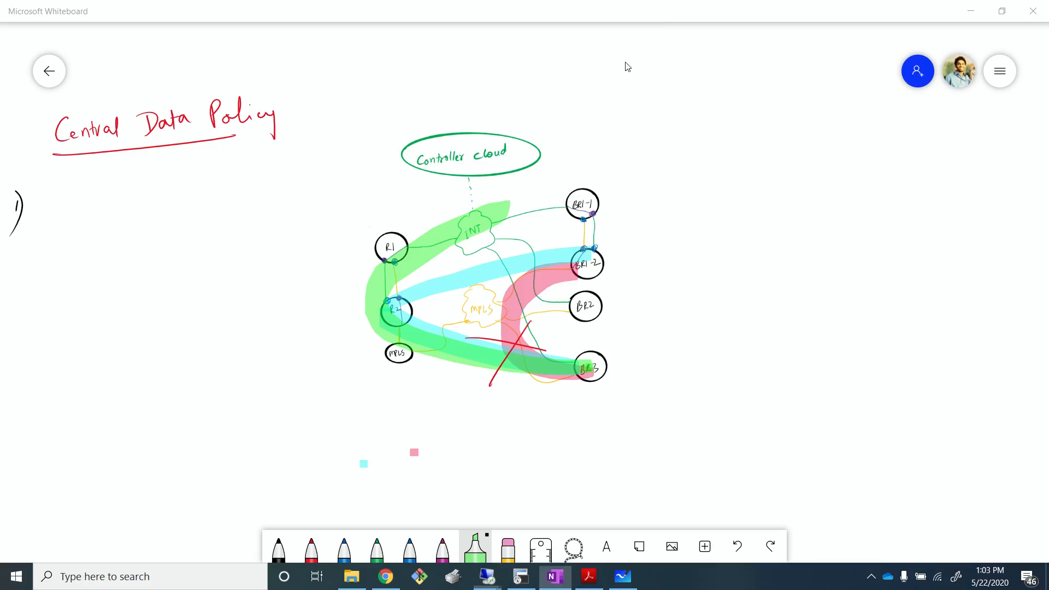
{"action": "left_click", "coordinate": [521, 577]}
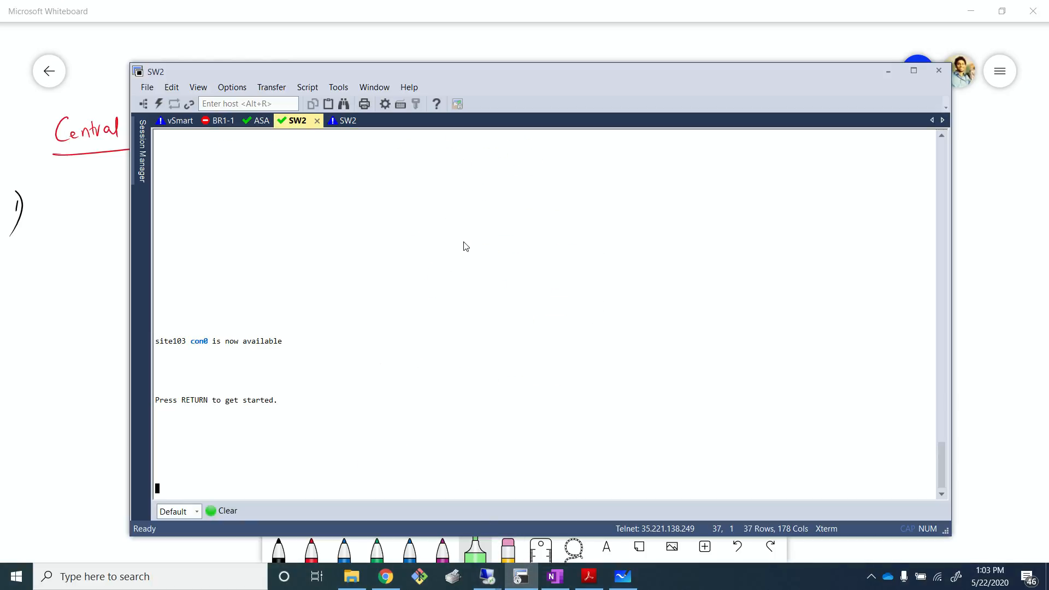
{"action": "left_click", "coordinate": [913, 71]}
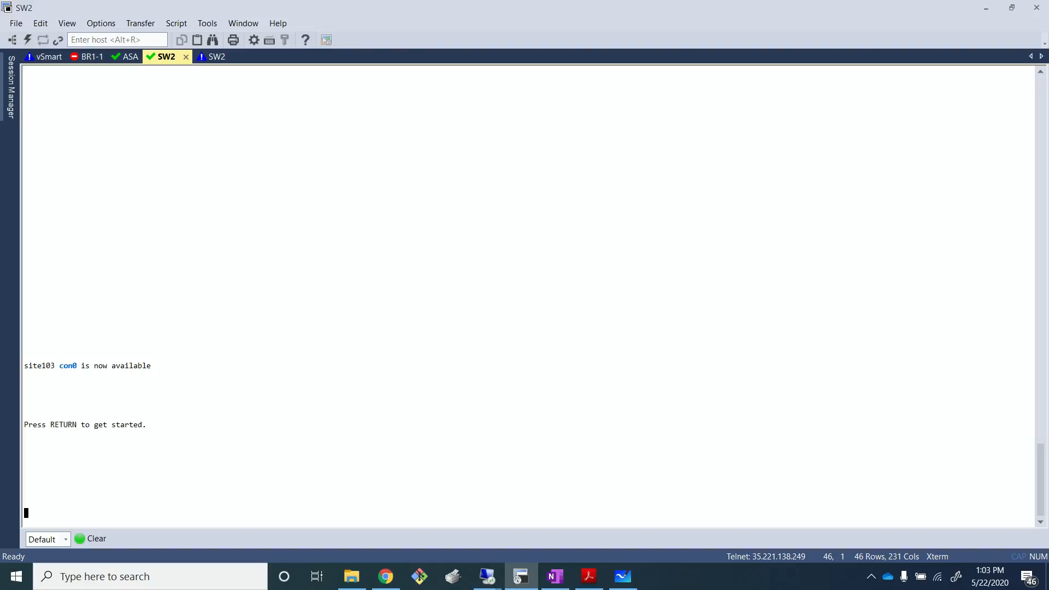
{"action": "left_click", "coordinate": [48, 56]}
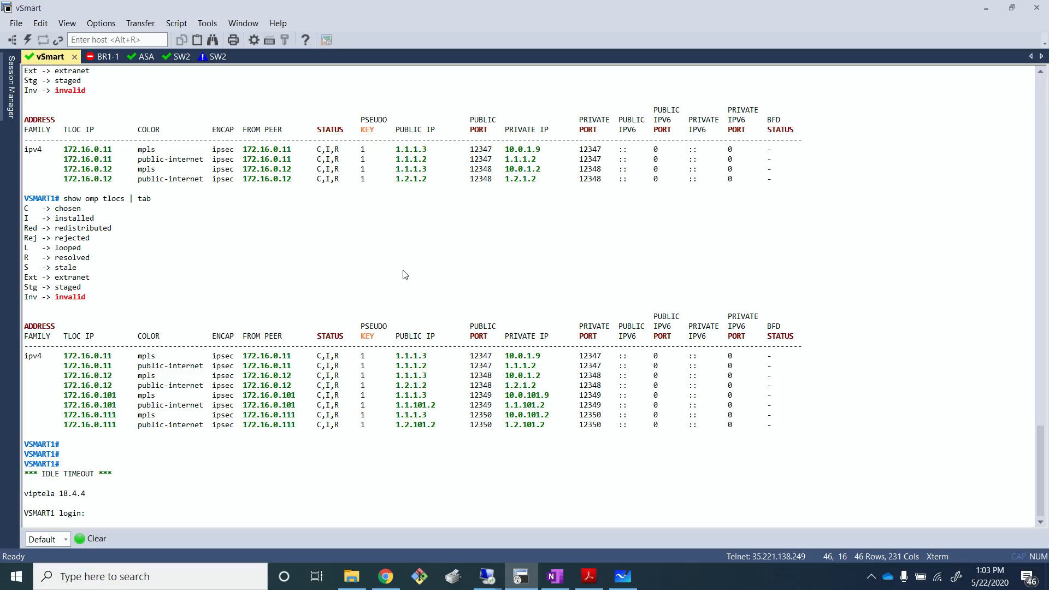
{"action": "type", "text": "admin"}
{"action": "key", "text": "Return"}
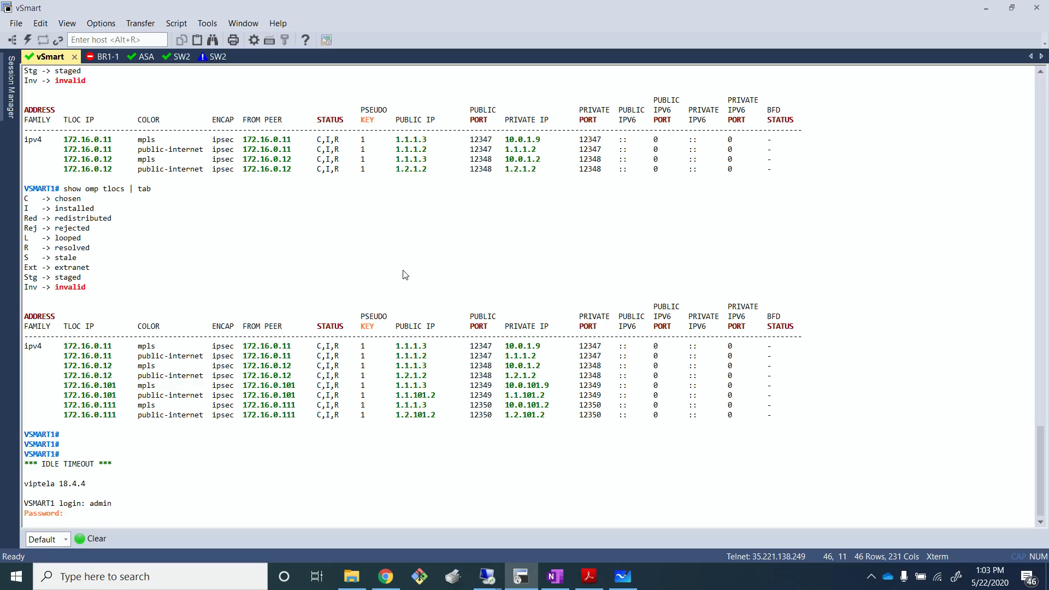
{"action": "key", "text": "Return"}
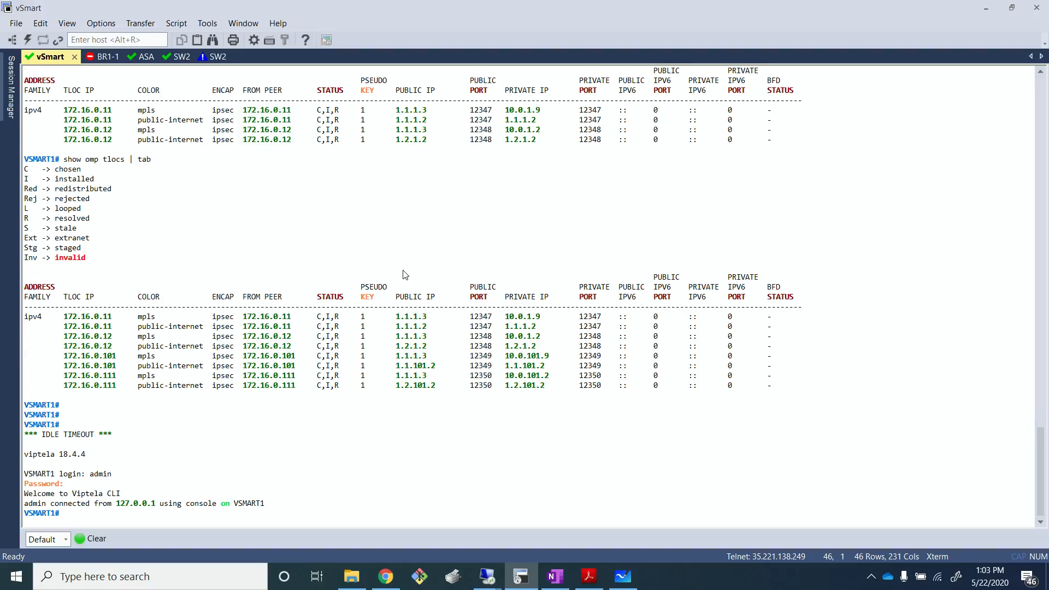
- Clear the vSmart screen and display the running policy configuration with show running-config policy
{"action": "left_click", "coordinate": [103, 541]}
{"action": "key", "text": "Return"}
{"action": "key", "text": "Return"}
{"action": "key", "text": "Return"}
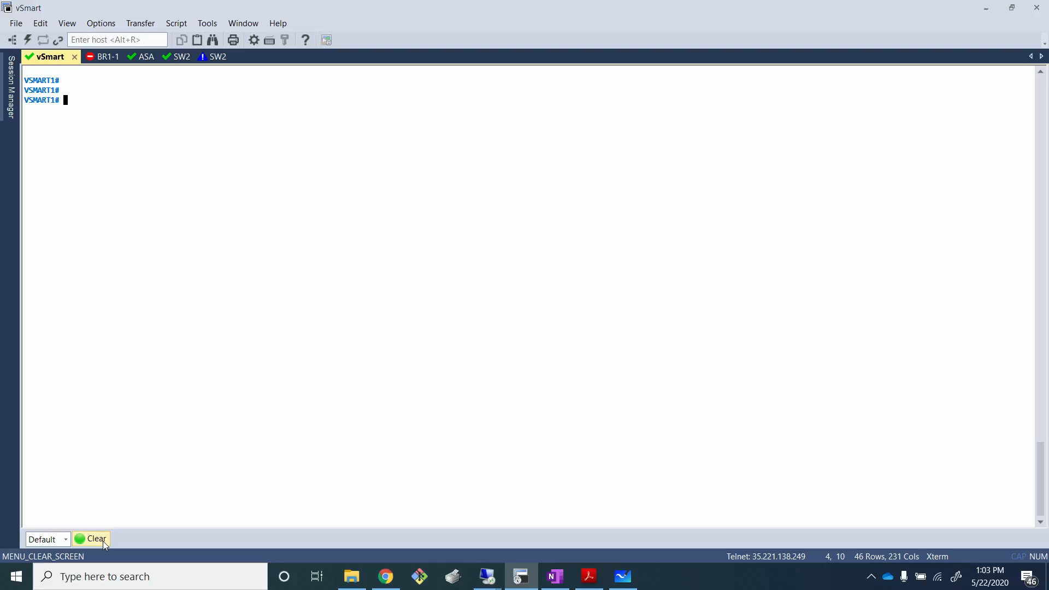
{"action": "type", "text": "show run"}
{"action": "key", "text": "Tab"}
{"action": "type", "text": "| sec"}
{"action": "key", "text": "BackSpace"}
{"action": "key", "text": "BackSpace"}
{"action": "key", "text": "BackSpace"}
{"action": "key", "text": "BackSpace"}
{"action": "key", "text": "BackSpace"}
{"action": "type", "text": "pol"}
{"action": "key", "text": "Tab"}
{"action": "key", "text": "Return"}
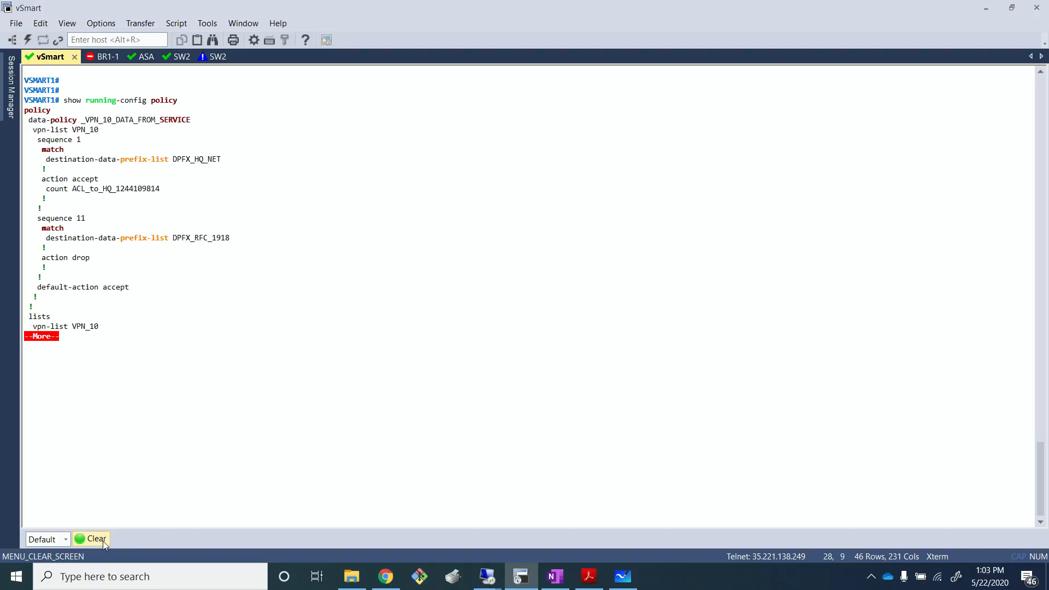
- Page through the rest of the vSmart policy output to reach the lists section
{"action": "key", "text": "Return"}
{"action": "key", "text": "Return"}
{"action": "key", "text": "Return"}
{"action": "key", "text": "Return"}
{"action": "key", "text": "Return"}
{"action": "key", "text": "Return"}
{"action": "key", "text": "Return"}
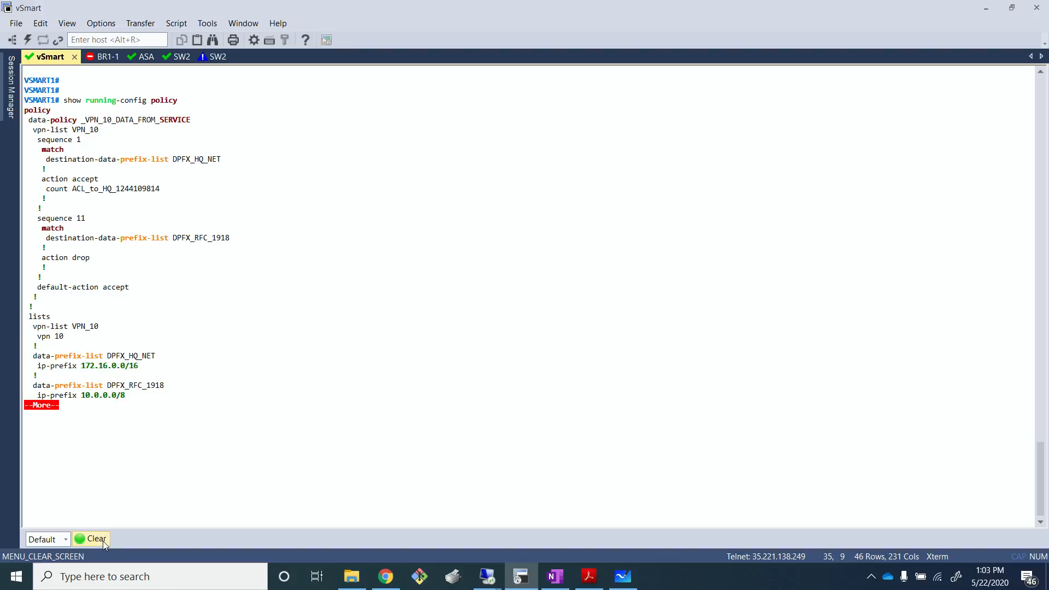
{"action": "left_click_drag", "start_coordinate": [171, 160], "coordinate": [241, 169]}
{"action": "left_click_drag", "start_coordinate": [173, 239], "coordinate": [241, 248]}
{"action": "left_click", "coordinate": [303, 300]}
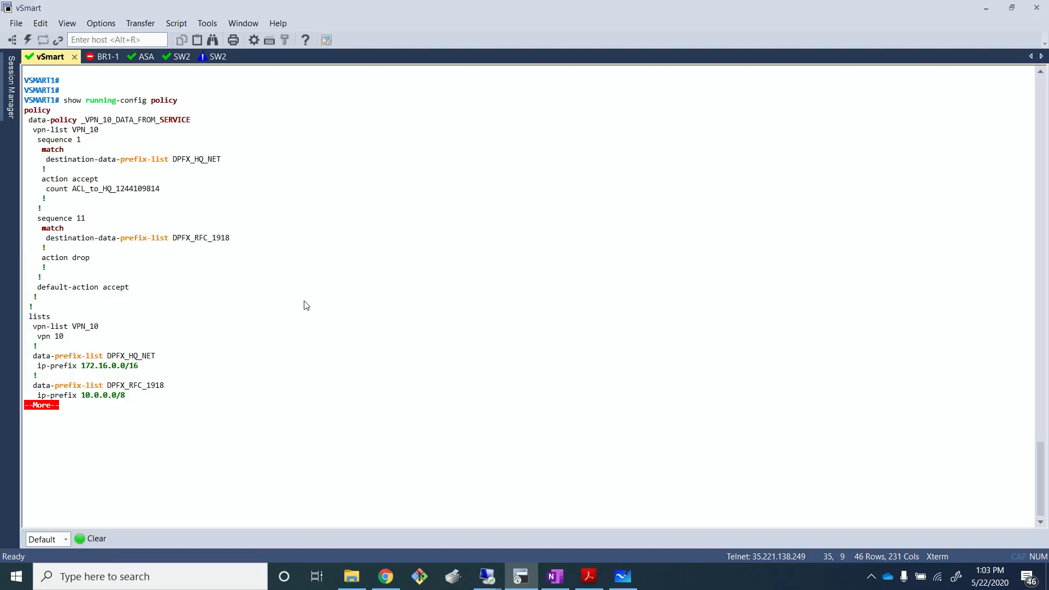
{"action": "key", "text": "Return"}
{"action": "key", "text": "Return"}
{"action": "key", "text": "Return"}
{"action": "key", "text": "Return"}
{"action": "key", "text": "Return"}
{"action": "key", "text": "Return"}
{"action": "key", "text": "Return"}
{"action": "key", "text": "Return"}
{"action": "key", "text": "Return"}
{"action": "key", "text": "Return"}
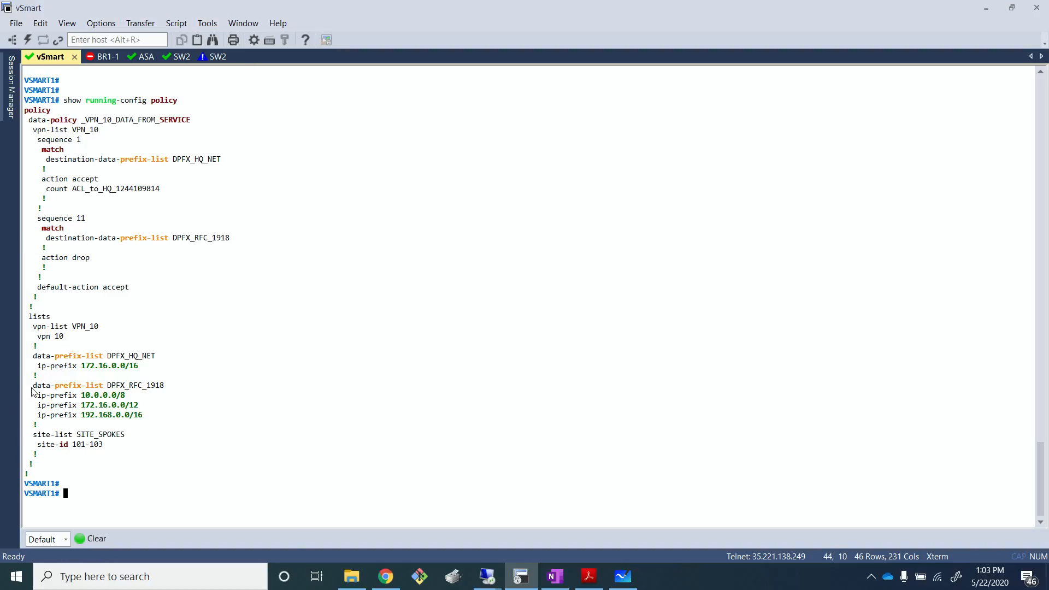
- Highlight and examine the data policy's match conditions, actions, default action and list definitions
{"action": "left_click_drag", "start_coordinate": [33, 359], "coordinate": [166, 419]}
{"action": "left_click", "coordinate": [295, 252]}
{"action": "left_click_drag", "start_coordinate": [46, 164], "coordinate": [236, 160]}
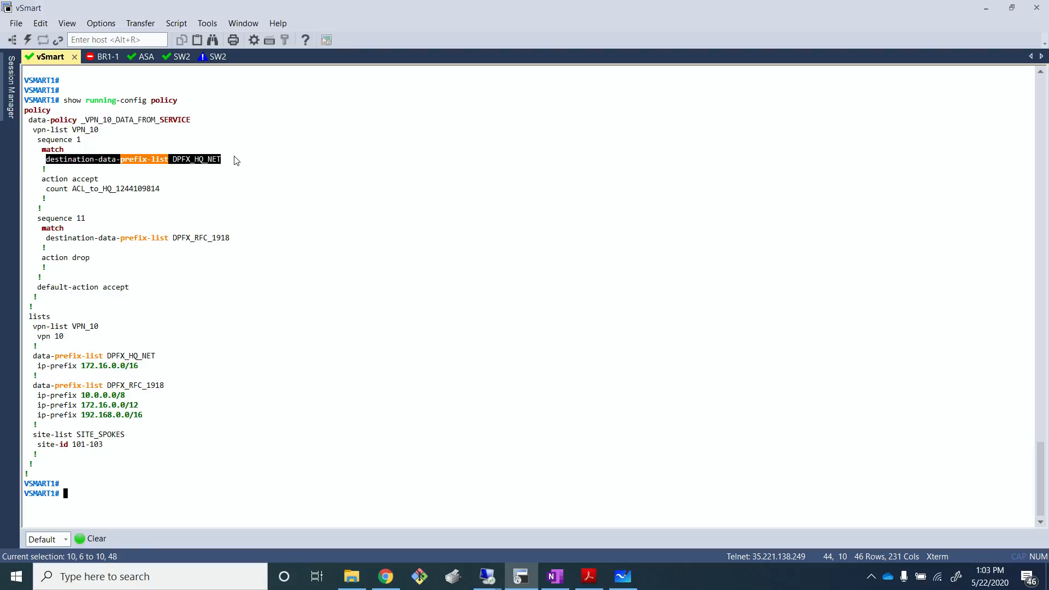
{"action": "left_click", "coordinate": [162, 192]}
{"action": "left_click_drag", "start_coordinate": [52, 188], "coordinate": [191, 208]}
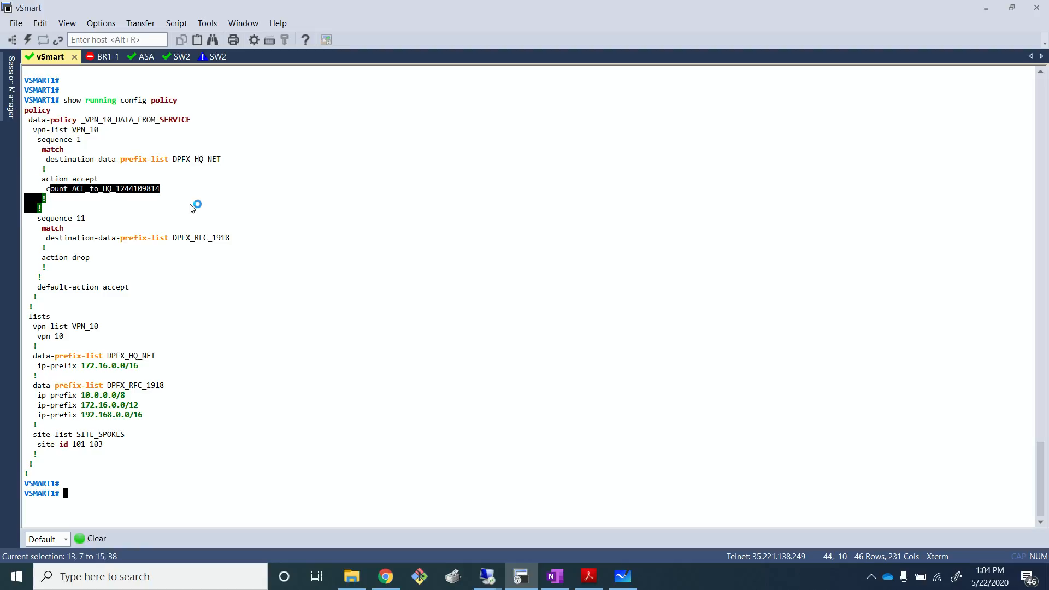
{"action": "left_click", "coordinate": [237, 225]}
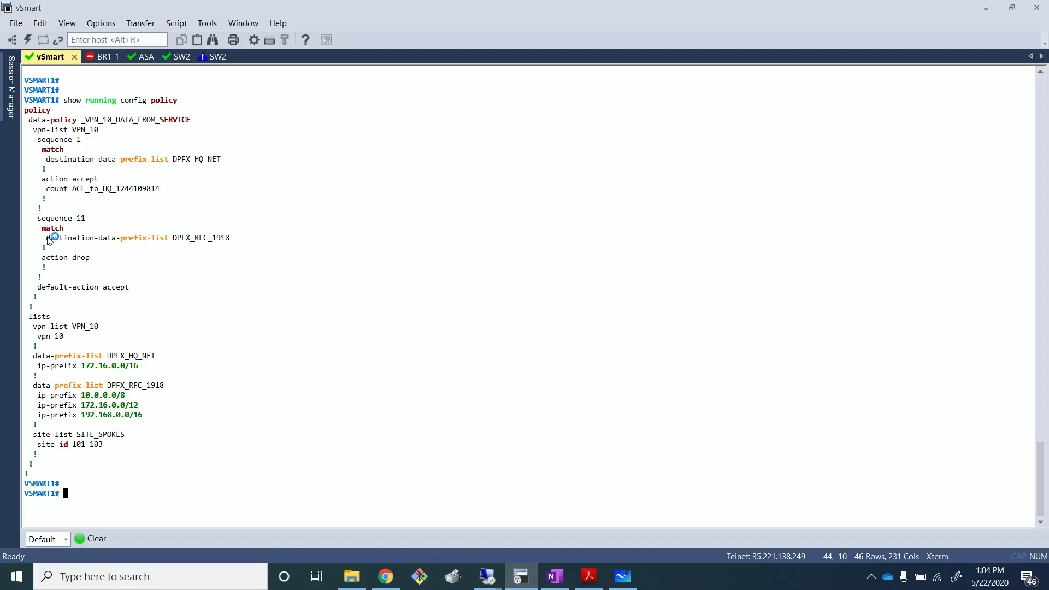
{"action": "left_click_drag", "start_coordinate": [47, 238], "coordinate": [243, 250]}
{"action": "left_click", "coordinate": [248, 259]}
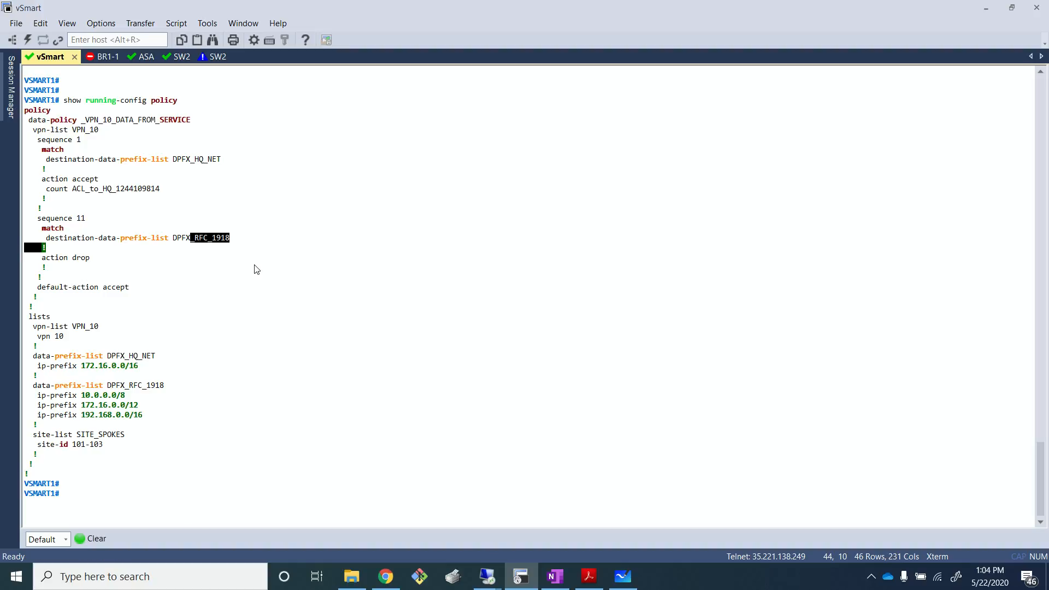
{"action": "left_click", "coordinate": [249, 265]}
{"action": "double_click", "coordinate": [77, 260]}
{"action": "left_click", "coordinate": [213, 279]}
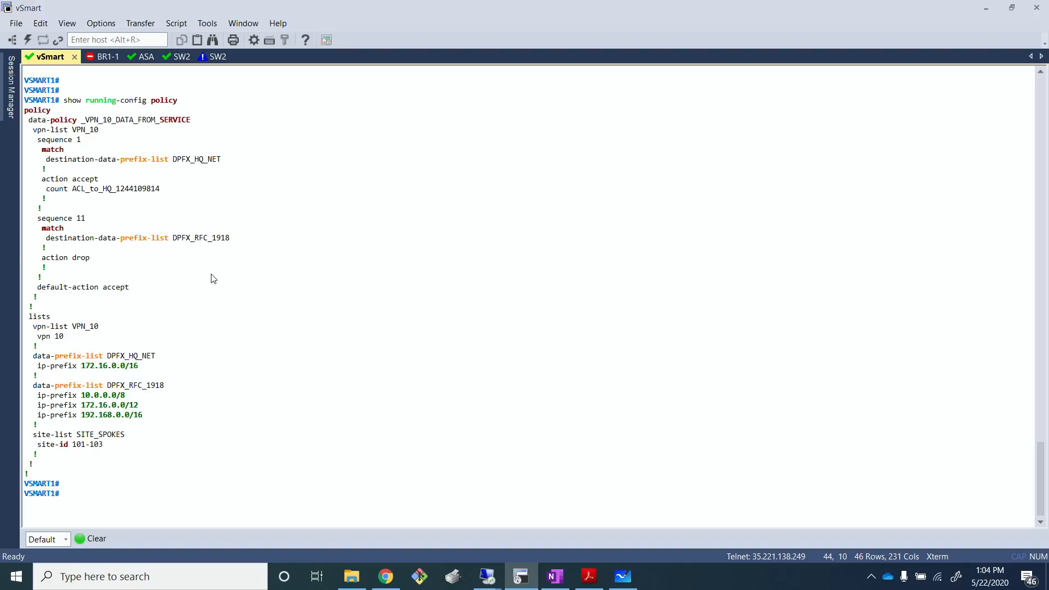
{"action": "left_click_drag", "start_coordinate": [90, 287], "coordinate": [137, 288]}
{"action": "left_click_drag", "start_coordinate": [53, 288], "coordinate": [164, 289]}
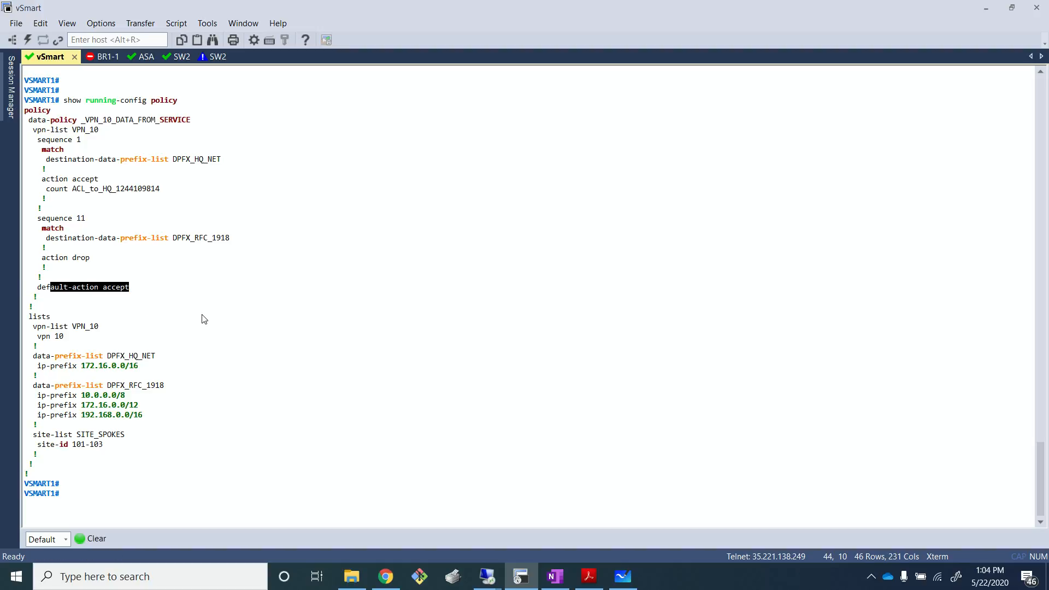
{"action": "left_click", "coordinate": [201, 316]}
{"action": "left_click_drag", "start_coordinate": [25, 317], "coordinate": [180, 445]}
{"action": "left_click", "coordinate": [228, 413]}
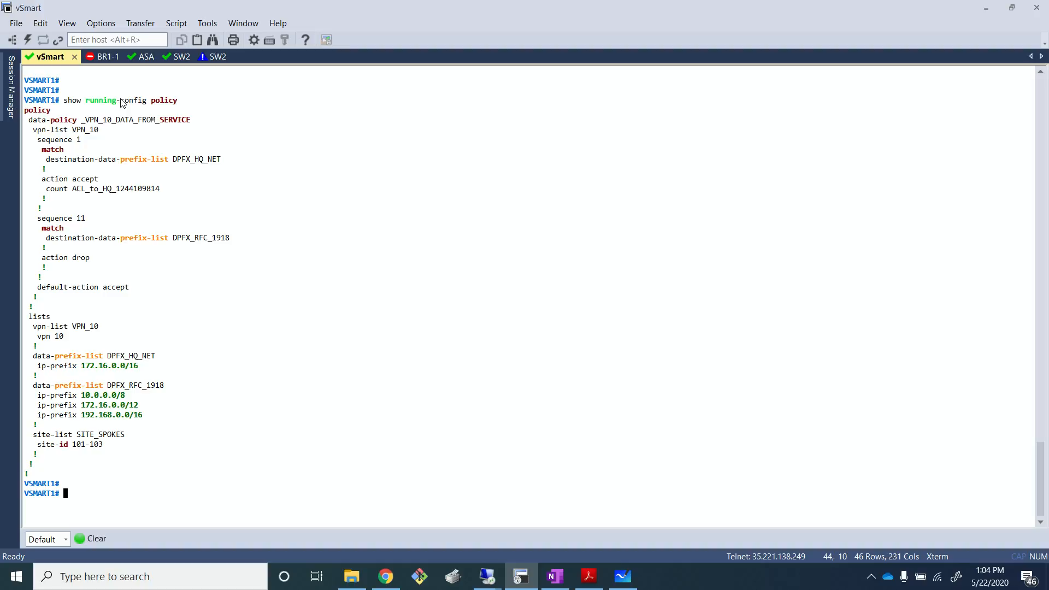
- Close the BR1-1 session tab and move the vSmart tab to the end of the tab row
{"action": "right_click", "coordinate": [103, 59]}
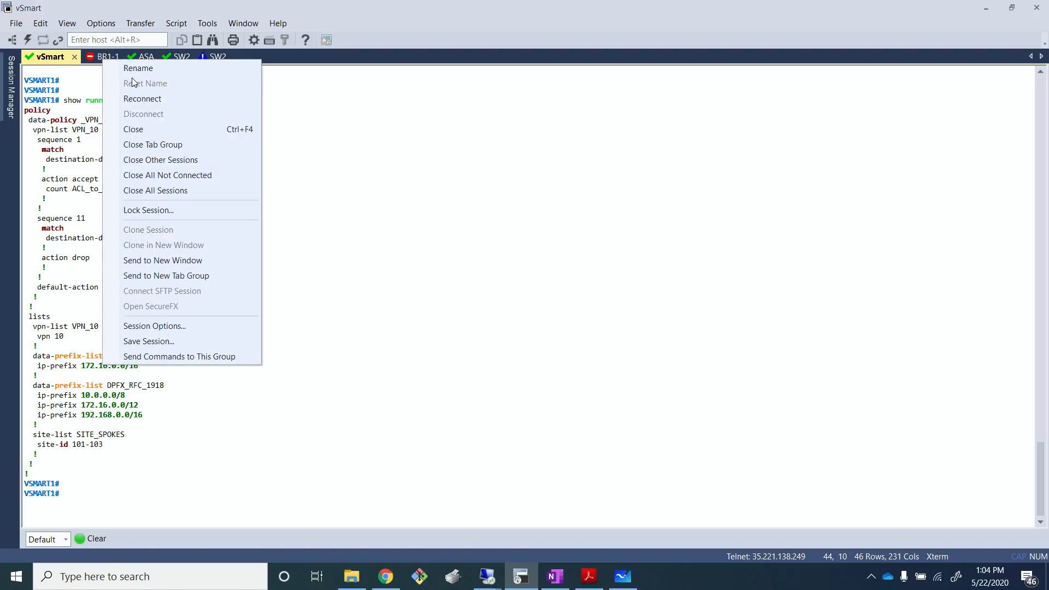
{"action": "left_click", "coordinate": [155, 129]}
{"action": "left_click_drag", "start_coordinate": [56, 60], "coordinate": [173, 62]}
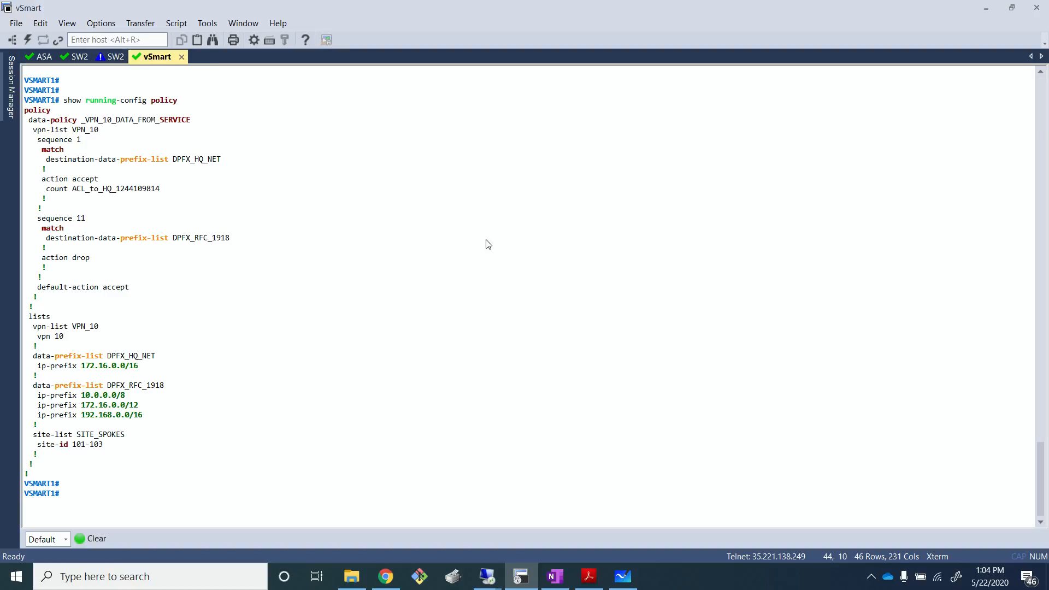
- Open SecureCRT console sessions to R1 and R2 from the EVE topology page
{"action": "left_click", "coordinate": [385, 576]}
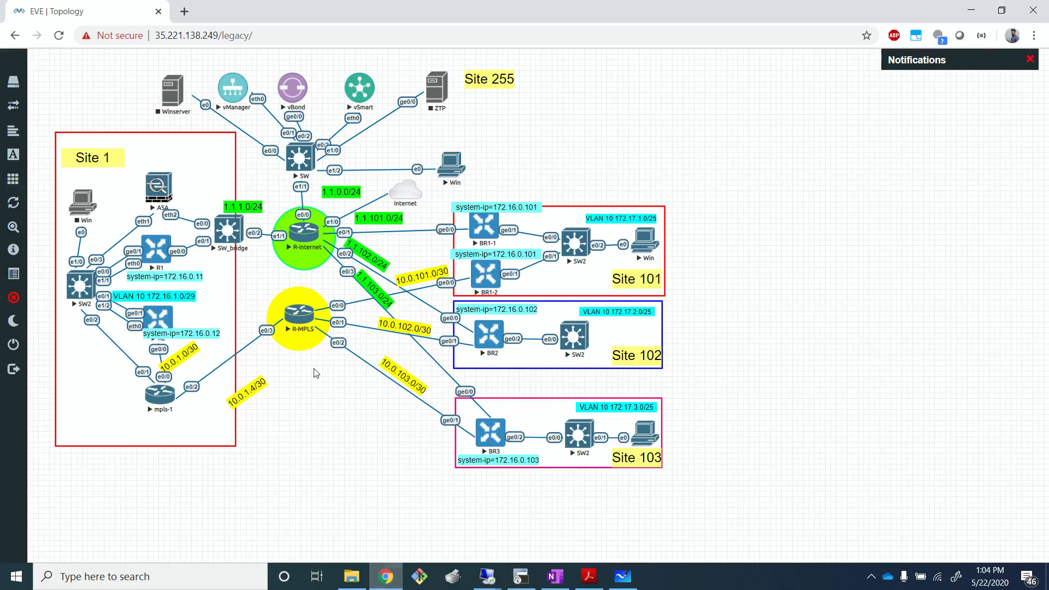
{"action": "left_click", "coordinate": [159, 249]}
{"action": "left_click", "coordinate": [550, 124]}
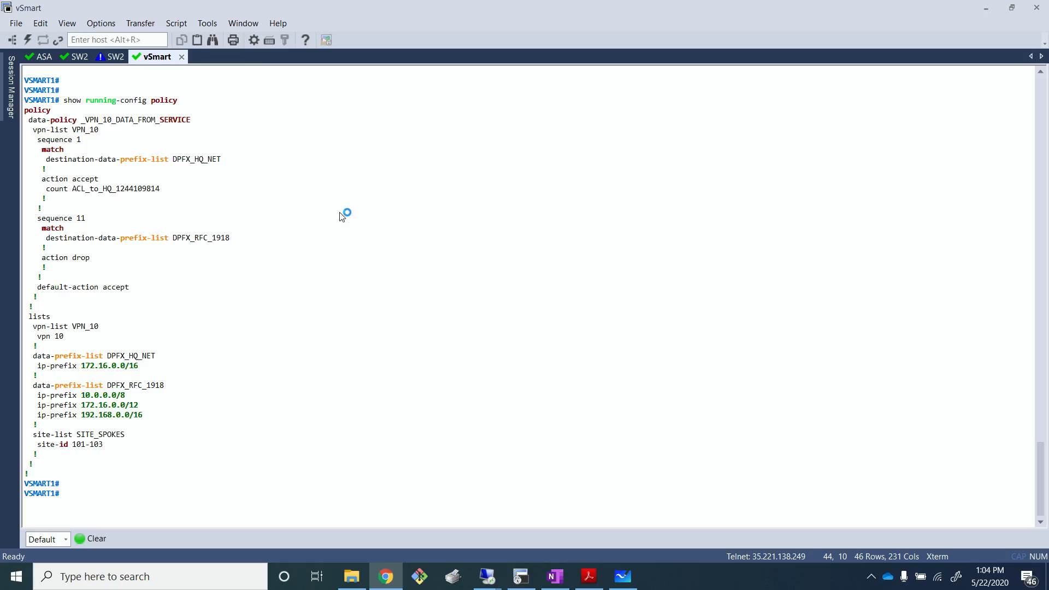
{"action": "left_click", "coordinate": [385, 576]}
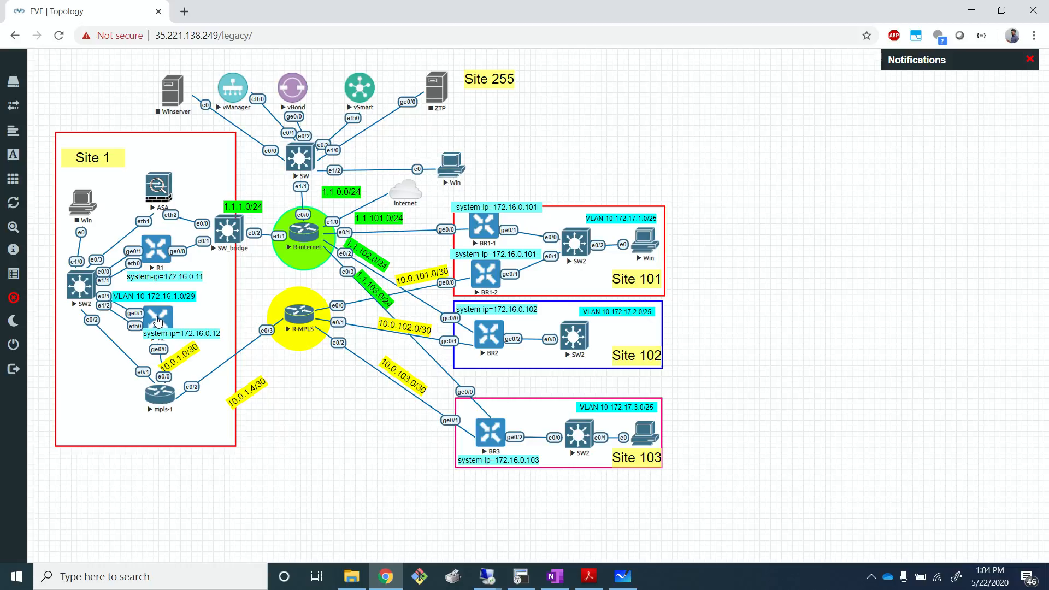
{"action": "left_click", "coordinate": [312, 235]}
{"action": "left_click", "coordinate": [522, 129]}
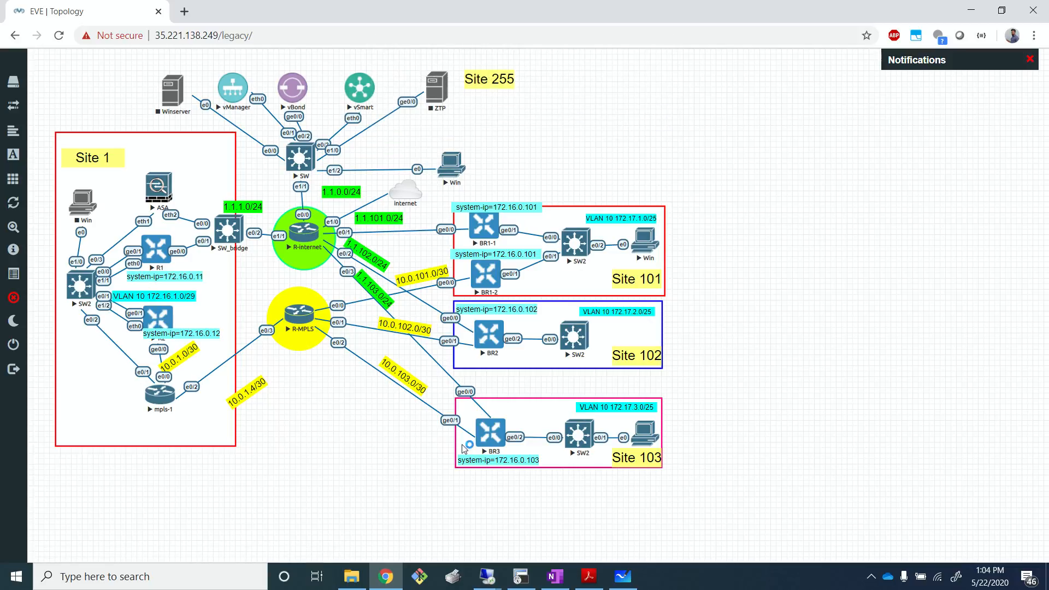
- Open SecureCRT console sessions to BR1-1 and BR1-2 from the EVE topology page
{"action": "left_click", "coordinate": [385, 577]}
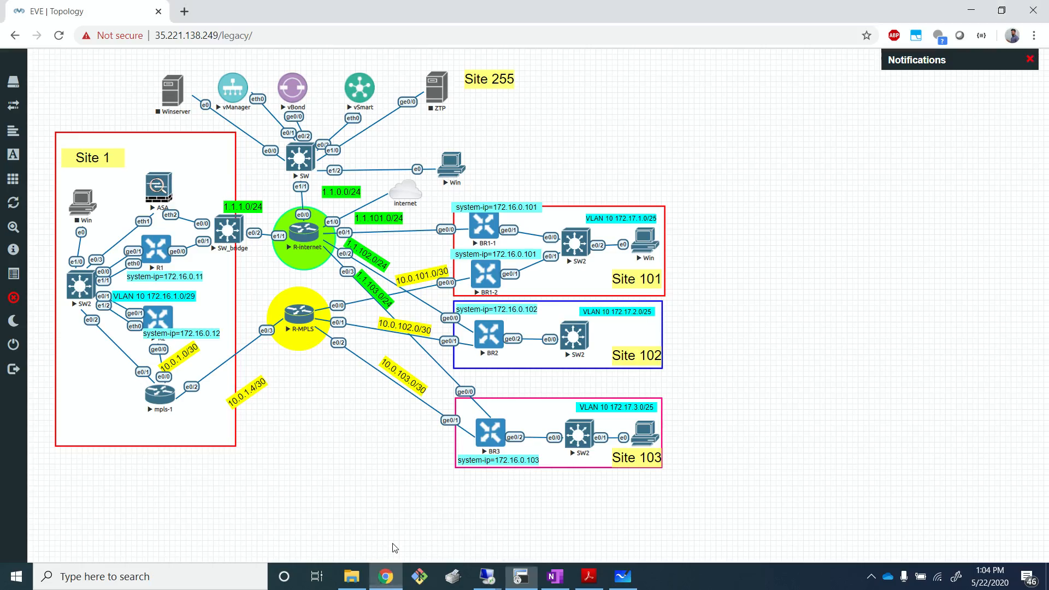
{"action": "left_click", "coordinate": [489, 225]}
{"action": "left_click", "coordinate": [552, 129]}
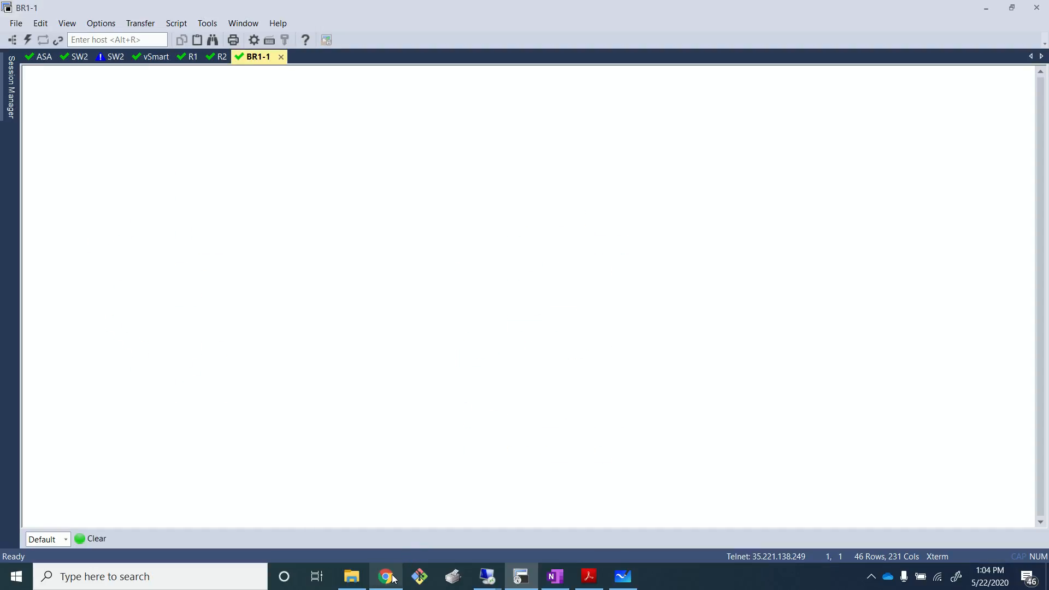
{"action": "left_click", "coordinate": [385, 576]}
{"action": "left_click", "coordinate": [485, 275]}
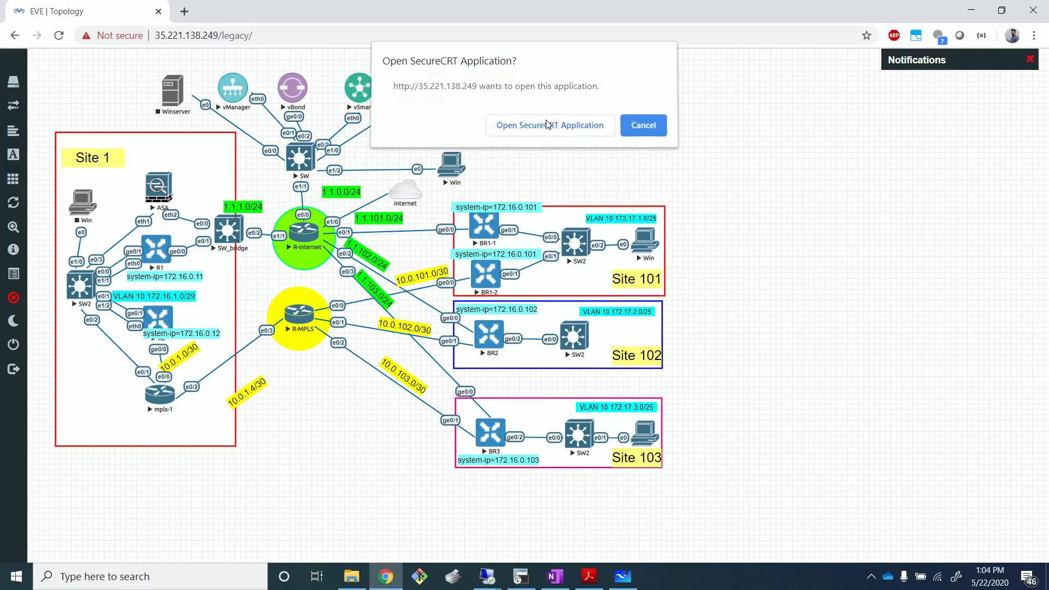
{"action": "left_click", "coordinate": [547, 129]}
- Open SecureCRT console sessions to BR2 and BR3 from the EVE topology page
{"action": "left_click", "coordinate": [385, 576]}
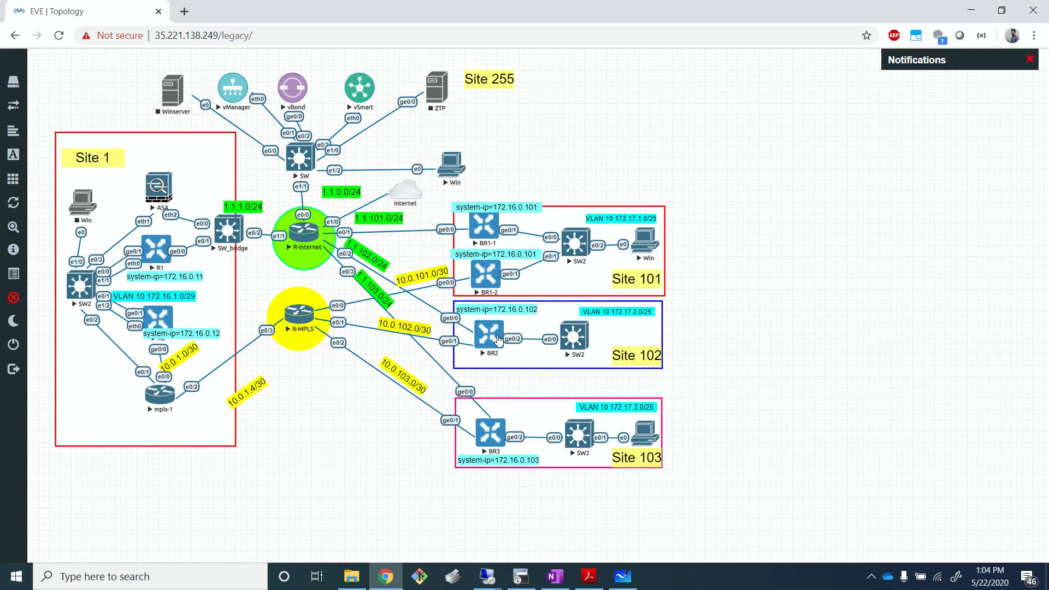
{"action": "left_click", "coordinate": [516, 275]}
{"action": "left_click", "coordinate": [550, 126]}
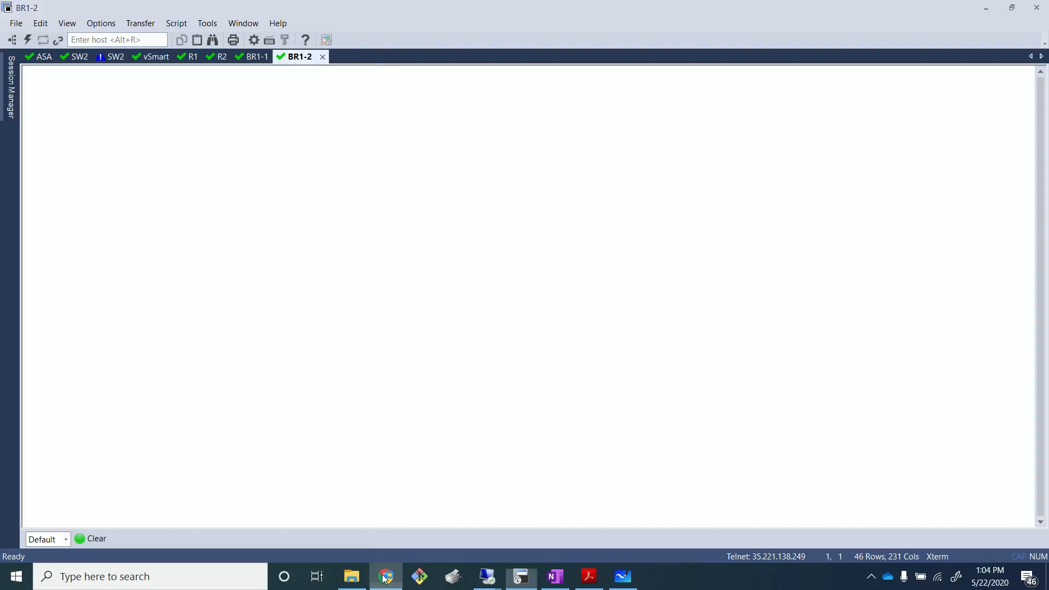
{"action": "left_click", "coordinate": [385, 578]}
{"action": "left_click", "coordinate": [490, 434]}
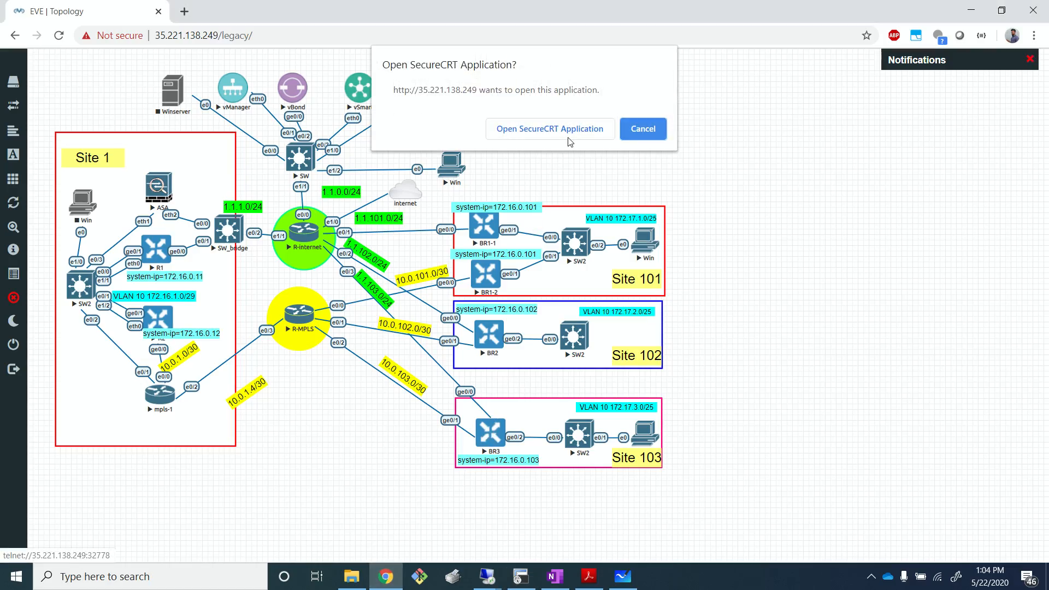
{"action": "left_click", "coordinate": [574, 134]}
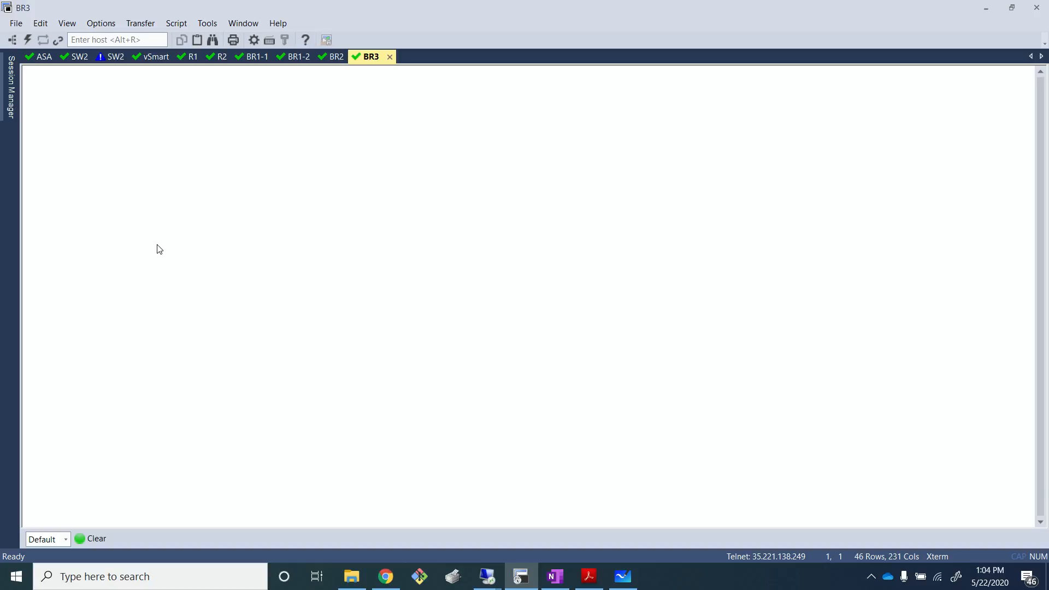
- Switch to the BR1-1 session and log in as admin with the account password
{"action": "left_click", "coordinate": [254, 57]}
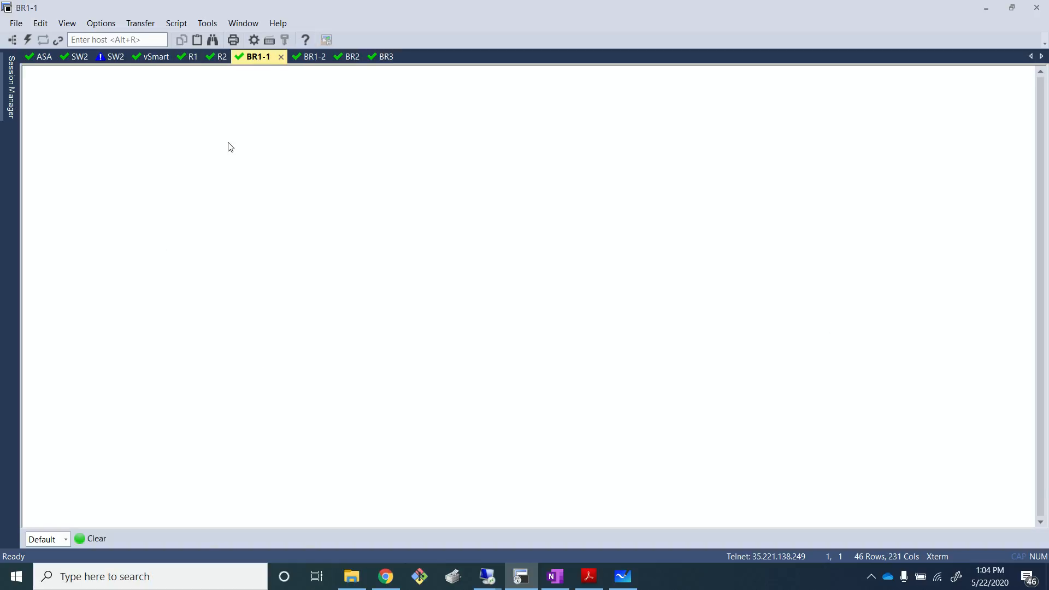
{"action": "key", "text": "Return"}
{"action": "type", "text": "admin"}
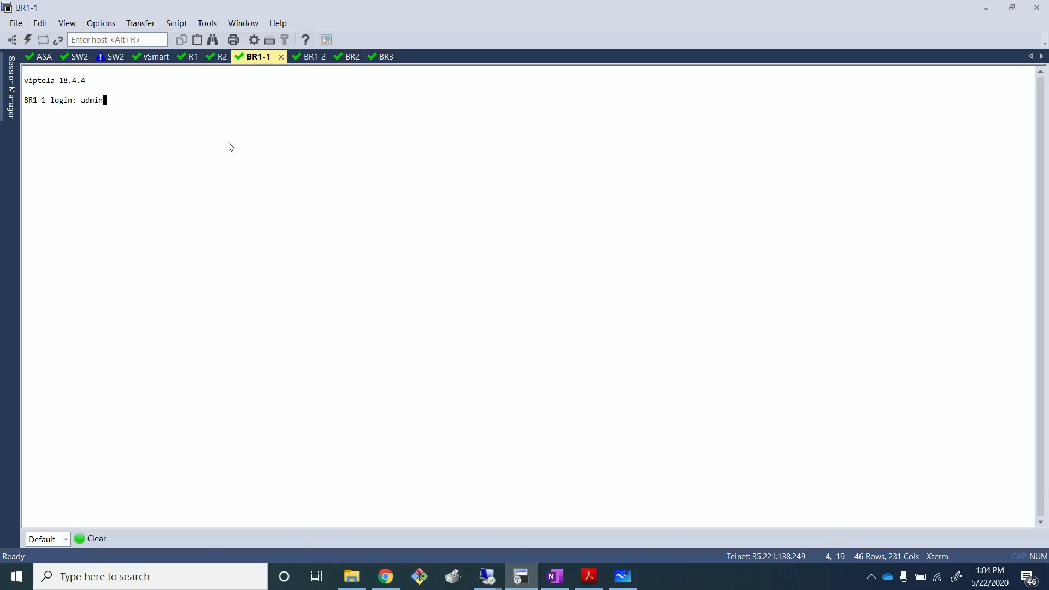
{"action": "key", "text": "Return"}
{"action": "key", "text": "Return"}
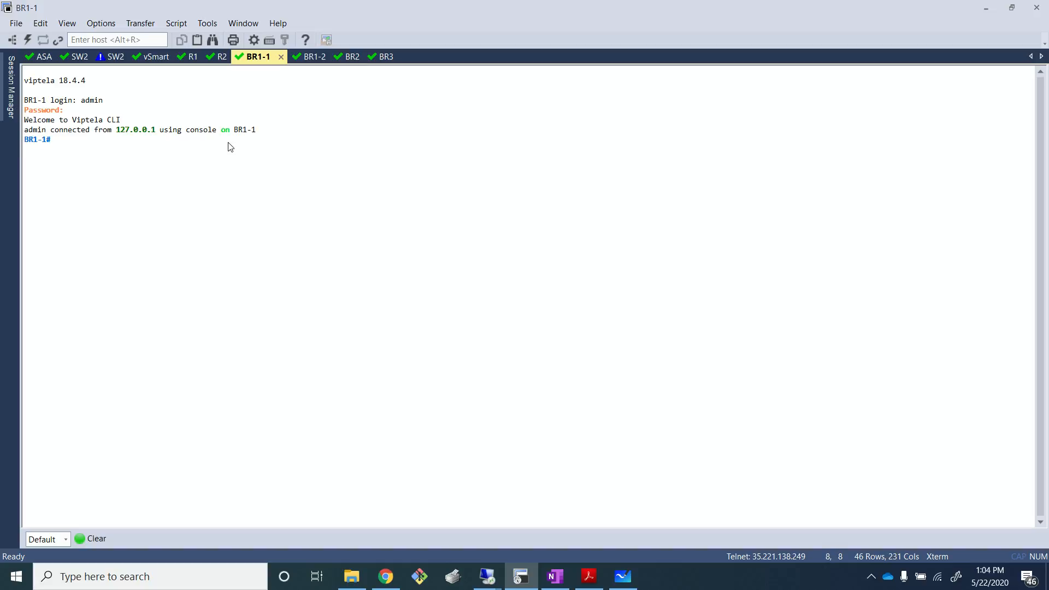
- Display the running policy configuration on BR1-1 with show running-config policy
{"action": "type", "text": "show running-config "}
{"action": "type", "text": "po"}
{"action": "key", "text": "Tab"}
{"action": "key", "text": "Return"}
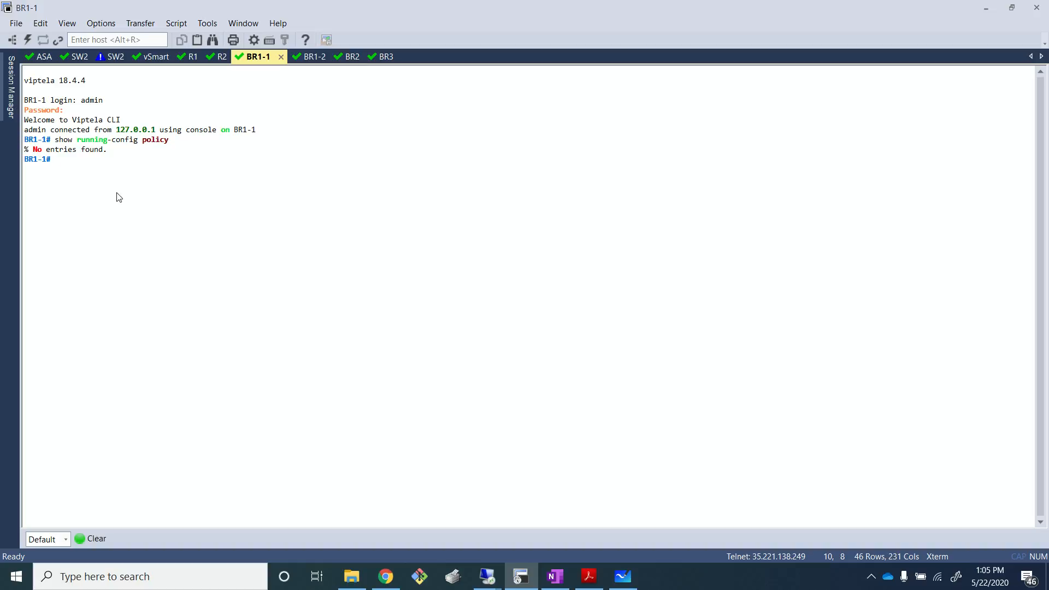
- Display the policy received from vSmart on BR1-1 with show policy from-vsmart
{"action": "key", "text": "alt+Tab"}
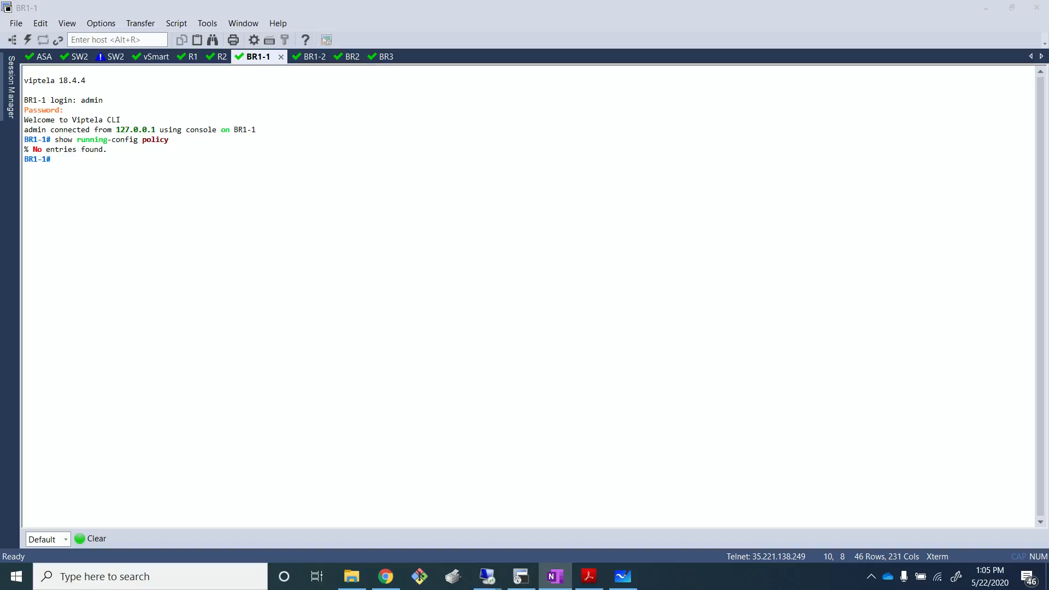
{"action": "left_click", "coordinate": [577, 440]}
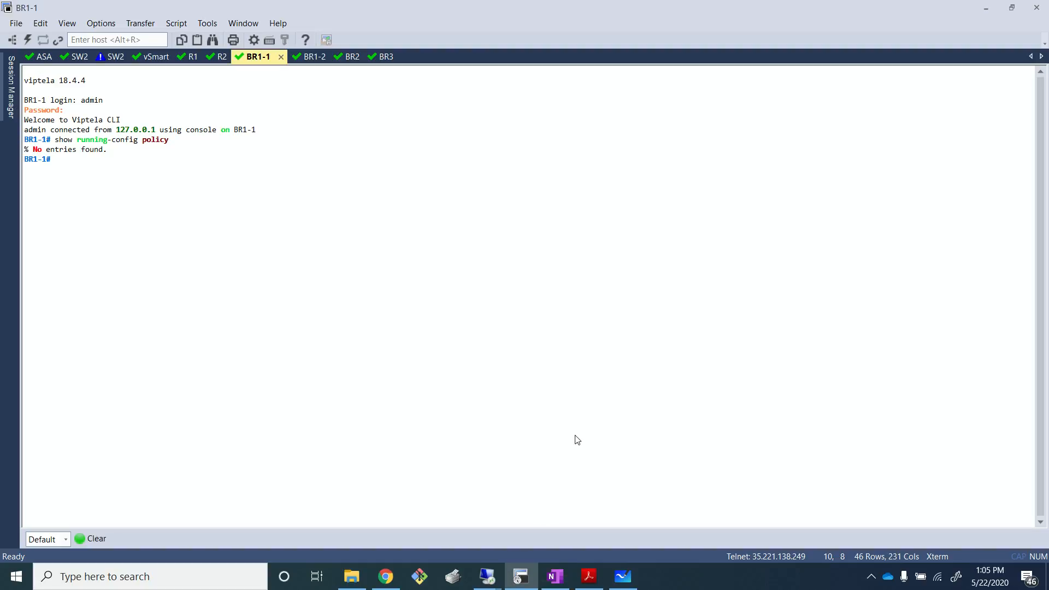
{"action": "type", "text": "show policy from-vsmart"}
{"action": "key", "text": "Return"}
{"action": "key", "text": "Return"}
{"action": "key", "text": "Return"}
{"action": "key", "text": "Return"}
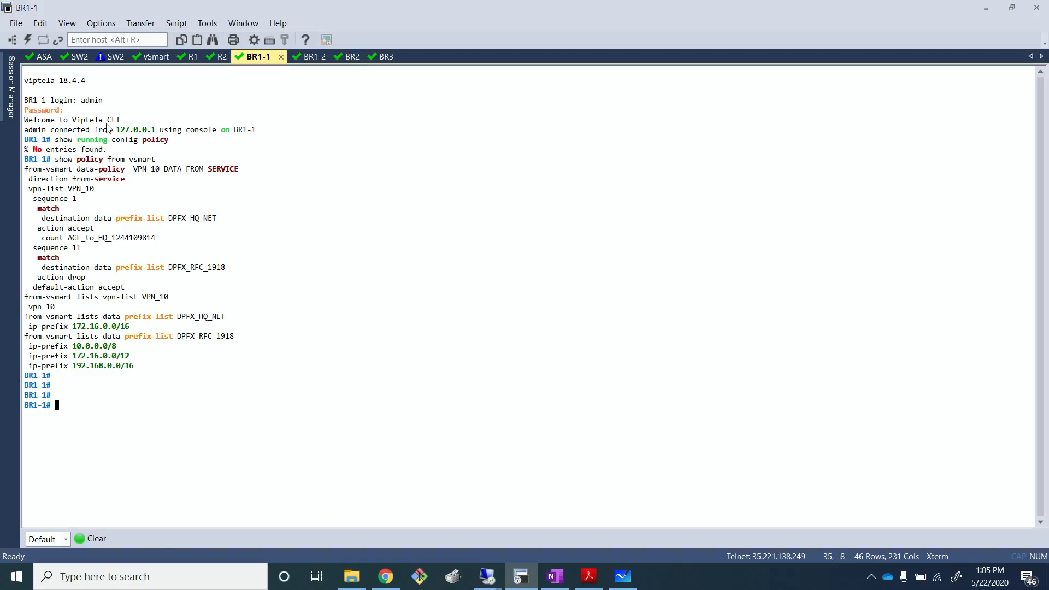
{"action": "left_click_drag", "start_coordinate": [56, 159], "coordinate": [196, 165]}
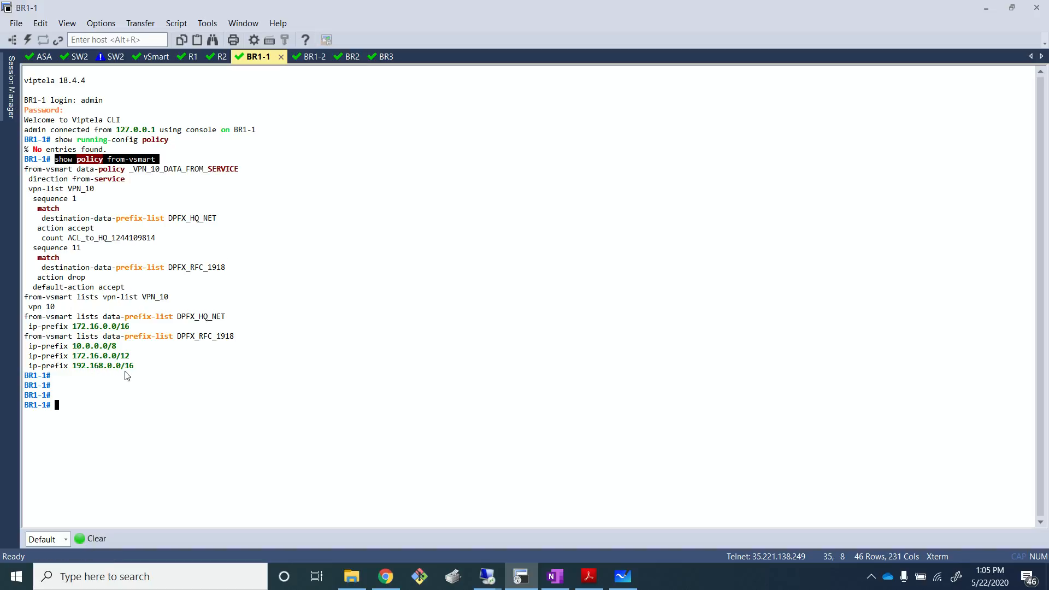
{"action": "left_click_drag", "start_coordinate": [143, 355], "coordinate": [19, 174]}
{"action": "left_click", "coordinate": [208, 326]}
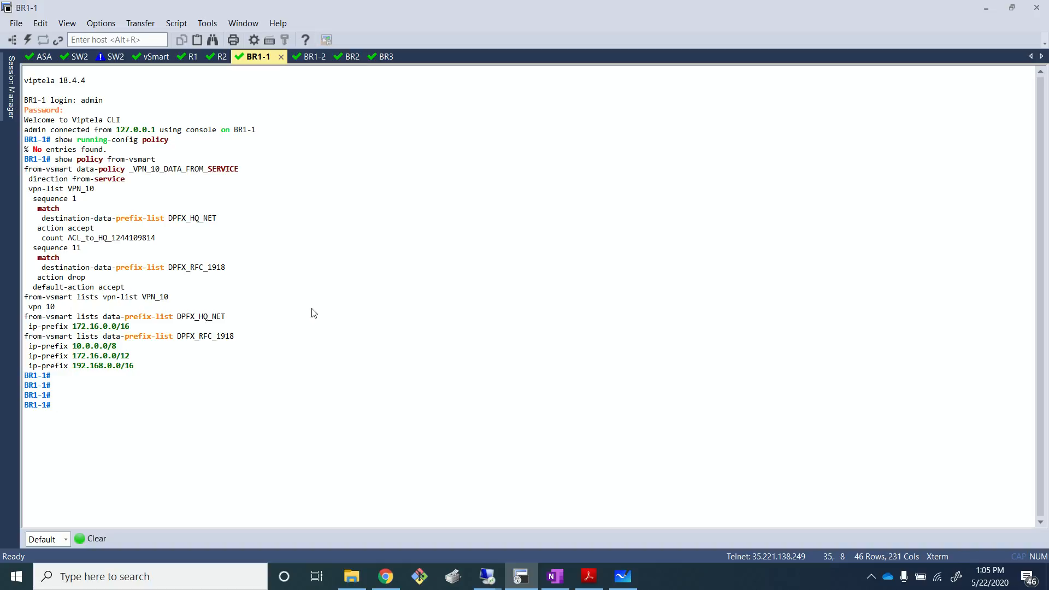
- Switch to the Branch1 remote desktop, enlarge its command prompt, and re-run the ping to 172.17.2.10
{"action": "key", "text": "alt+Tab"}
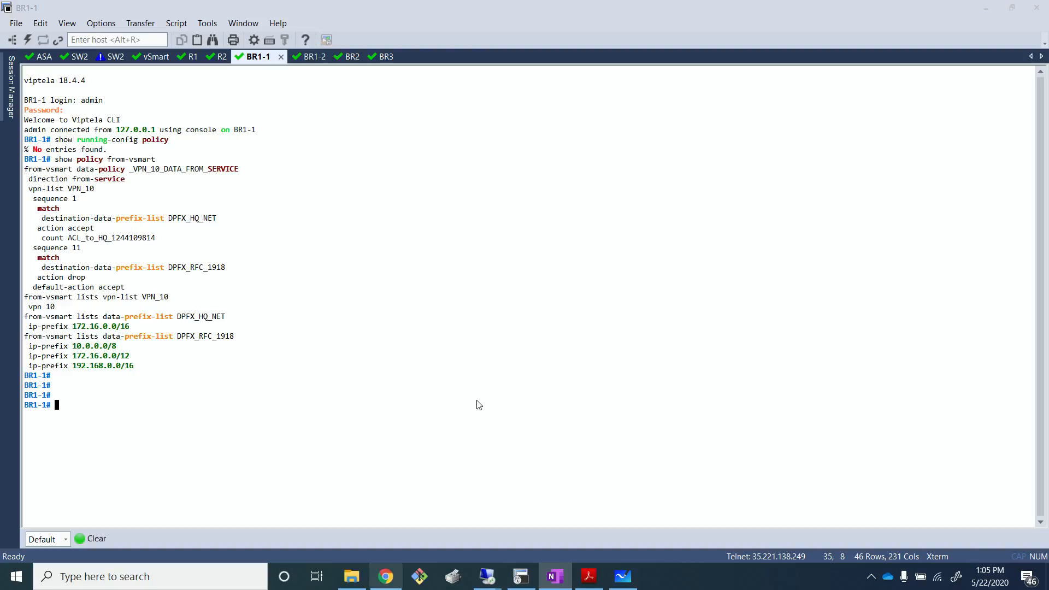
{"action": "left_click", "coordinate": [610, 304]}
{"action": "left_click", "coordinate": [485, 583]}
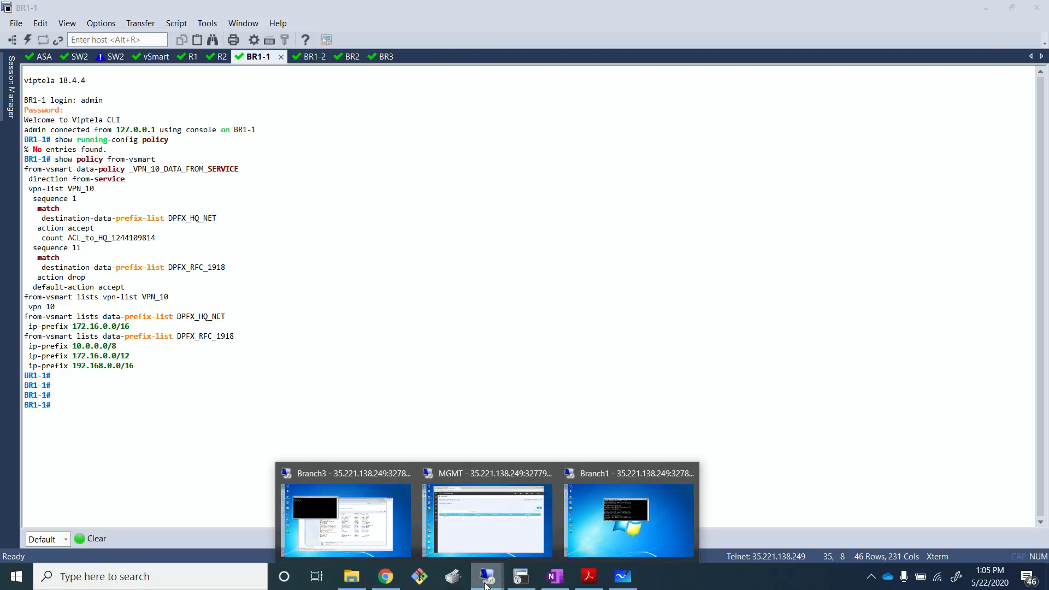
{"action": "left_click", "coordinate": [637, 521]}
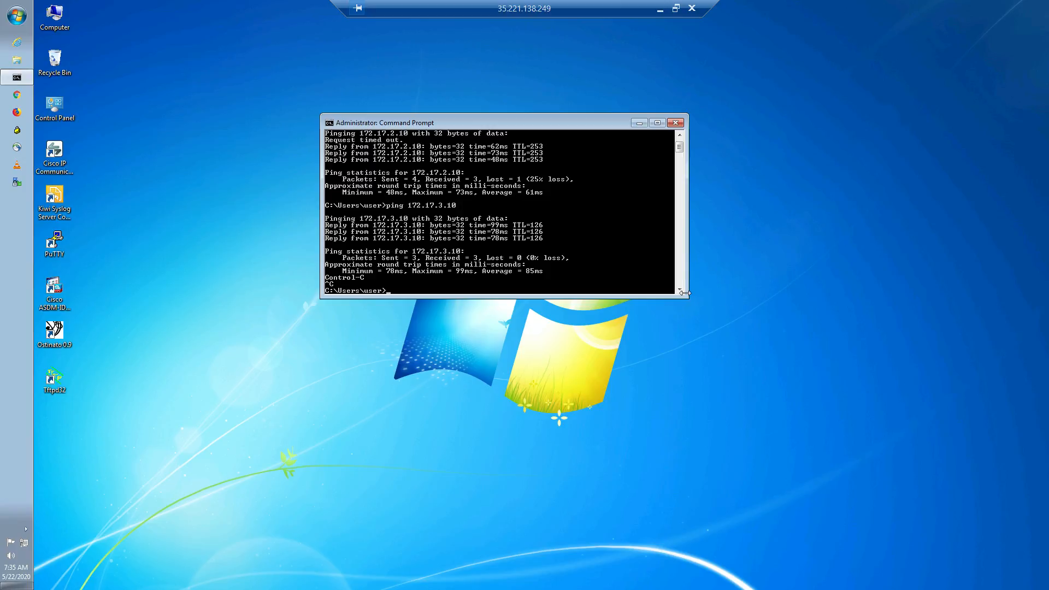
{"action": "left_click_drag", "start_coordinate": [685, 293], "coordinate": [687, 377]}
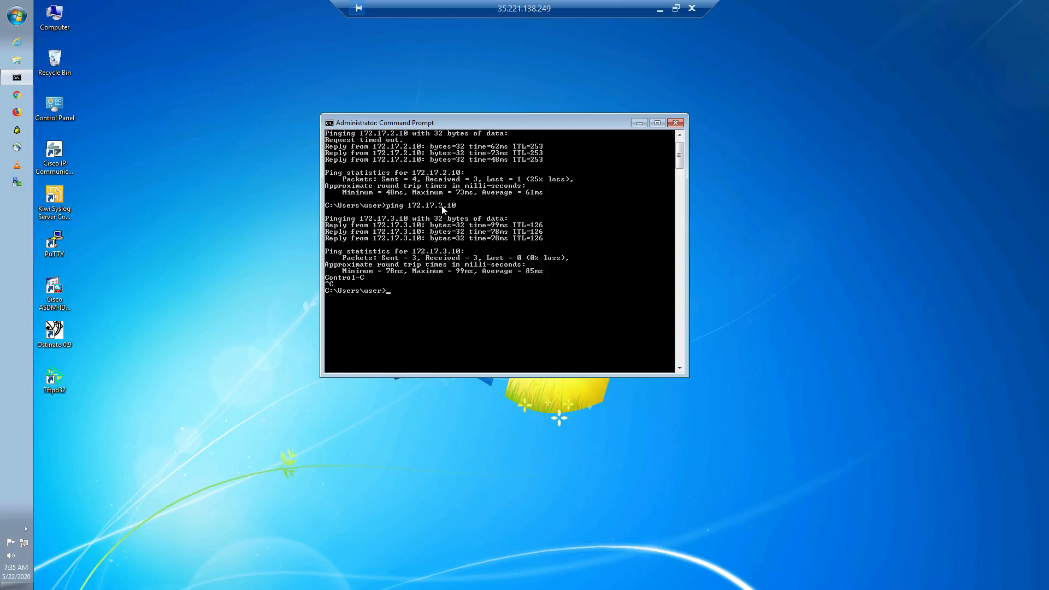
{"action": "key", "text": "Up"}
{"action": "key", "text": "Return"}
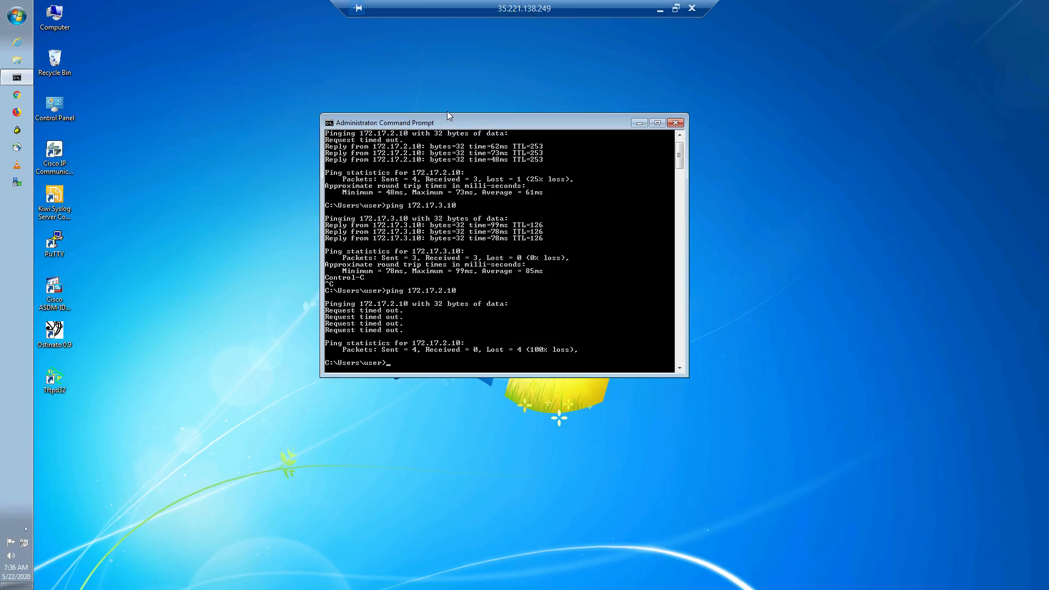
- Ping 172.16.32.1 from the Branch1 command prompt
{"action": "scroll", "coordinate": [497, 260], "scroll_direction": "down", "scroll_amount": 6}
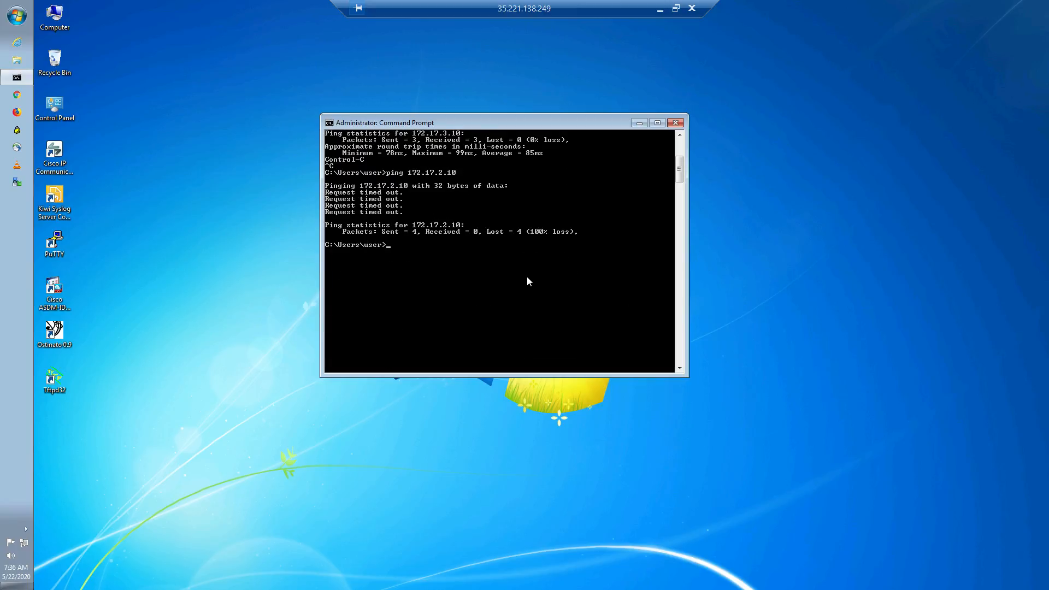
{"action": "scroll", "coordinate": [528, 281], "scroll_direction": "up", "scroll_amount": 2}
{"action": "key", "text": "Up"}
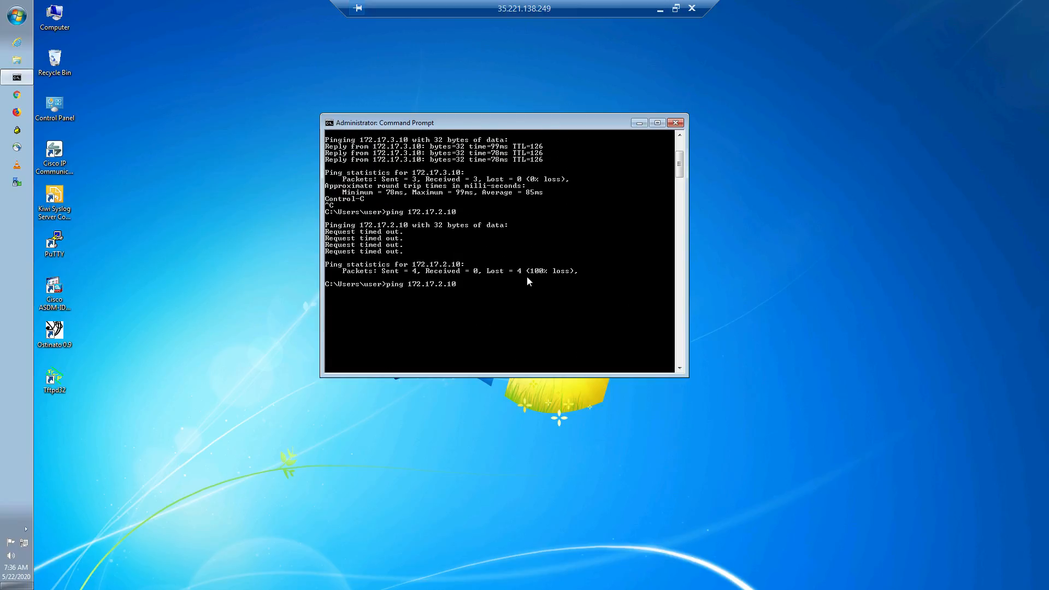
{"action": "key", "text": "BackSpace"}
{"action": "key", "text": "BackSpace"}
{"action": "key", "text": "BackSpace"}
{"action": "key", "text": "BackSpace"}
{"action": "type", "text": "32"}
{"action": "key", "text": "BackSpace"}
{"action": "key", "text": "BackSpace"}
{"action": "key", "text": "BackSpace"}
{"action": "key", "text": "BackSpace"}
{"action": "type", "text": "6.32.1"}
{"action": "key", "text": "Return"}
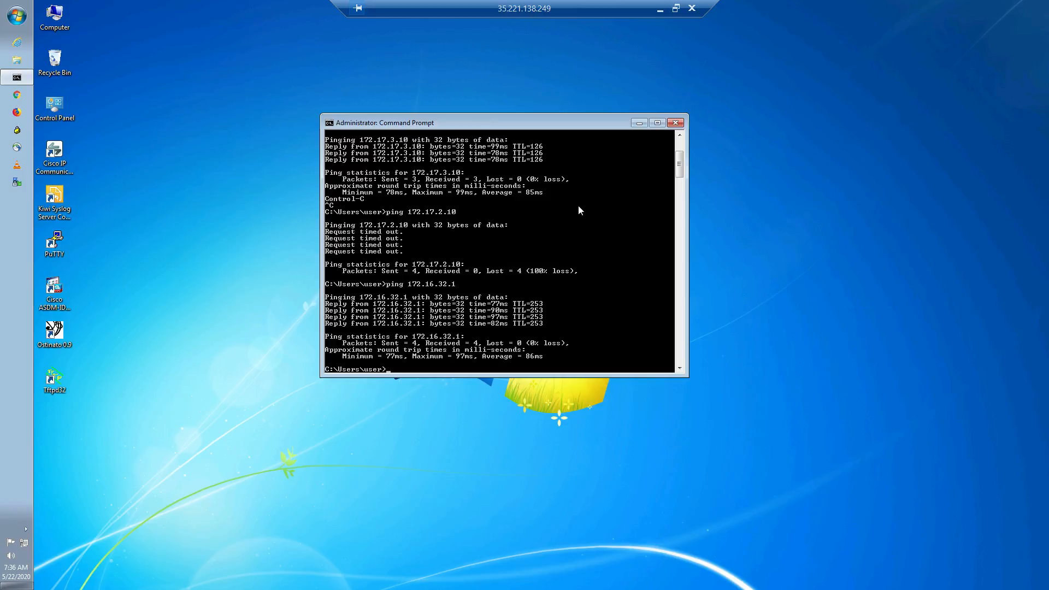
- Ping 8.8.8.8 from the Branch1 command prompt and stop it after a few replies
{"action": "key", "text": "Up"}
{"action": "key", "text": "BackSpace"}
{"action": "key", "text": "BackSpace"}
{"action": "key", "text": "BackSpace"}
{"action": "key", "text": "BackSpace"}
{"action": "key", "text": "BackSpace"}
{"action": "key", "text": "BackSpace"}
{"action": "key", "text": "BackSpace"}
{"action": "key", "text": "BackSpace"}
{"action": "type", "text": "8.8.8.8"}
{"action": "key", "text": "Return"}
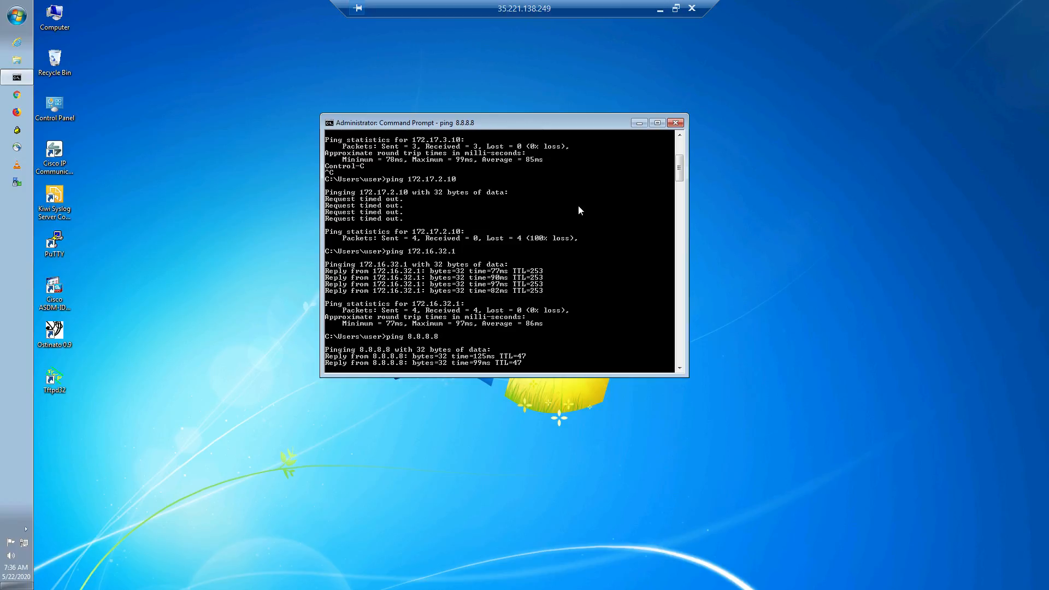
{"action": "key", "text": "ctrl+c"}
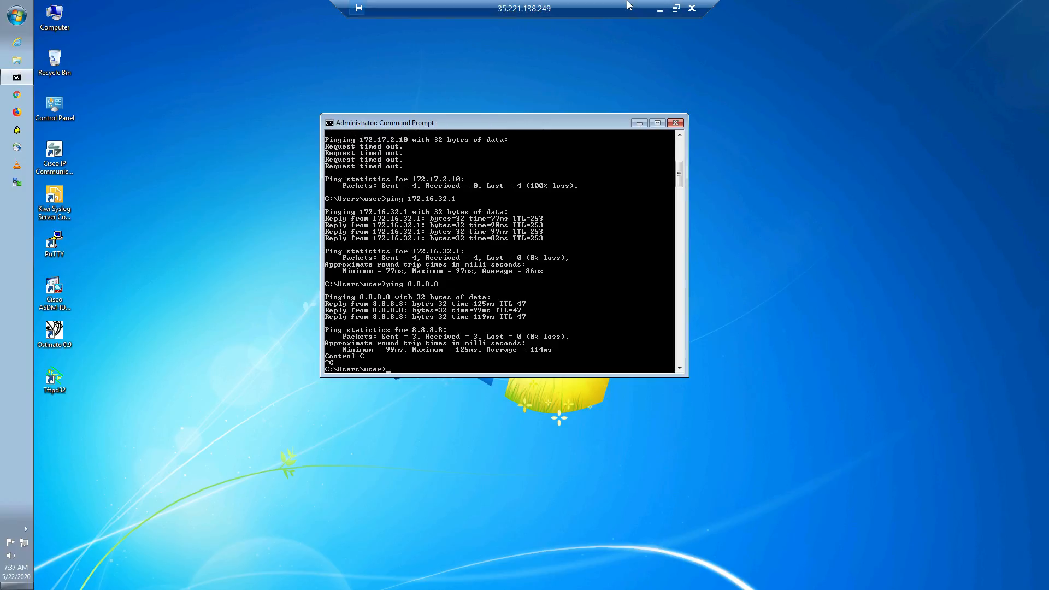
- Switch to Microsoft Whiteboard and draw light blue highlighter strokes on the diagram near the MPLS and INT clouds
{"action": "left_click", "coordinate": [660, 8]}
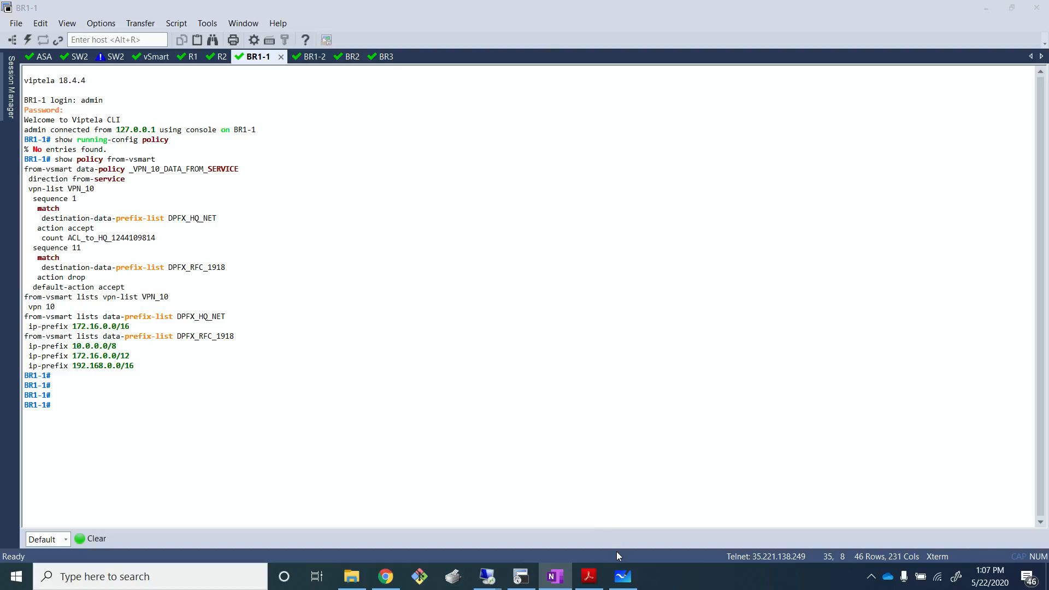
{"action": "left_click", "coordinate": [623, 576]}
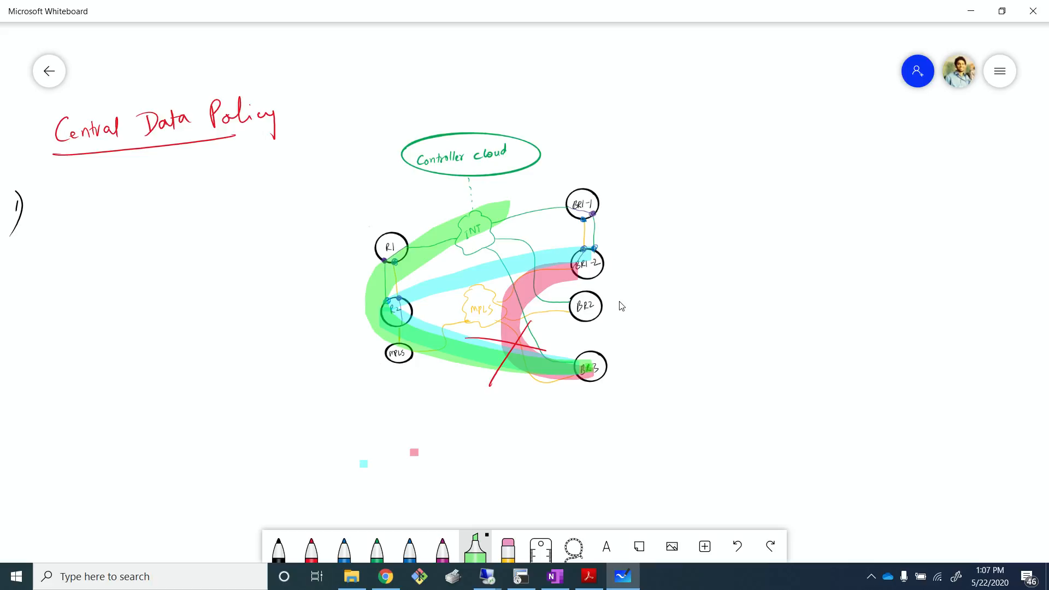
{"action": "left_click", "coordinate": [594, 356]}
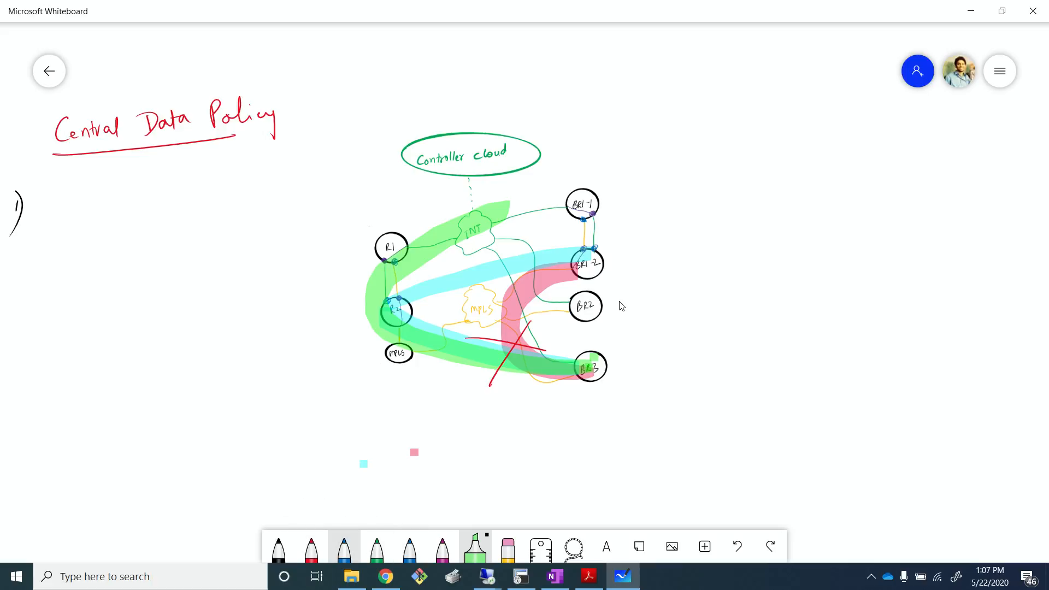
{"action": "left_click", "coordinate": [475, 547]}
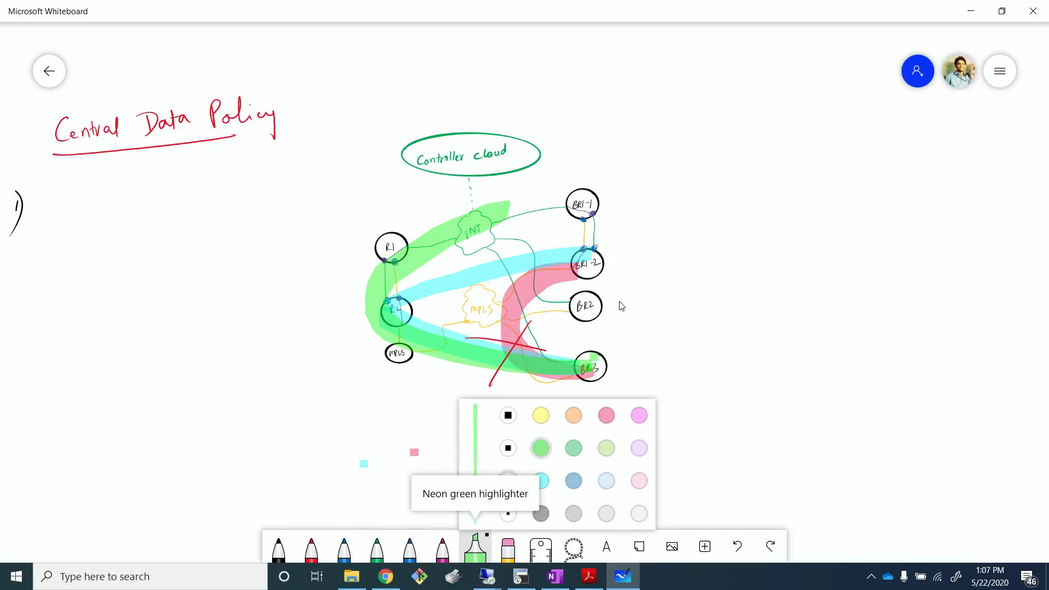
{"action": "left_click", "coordinate": [540, 481]}
{"action": "left_click", "coordinate": [387, 438]}
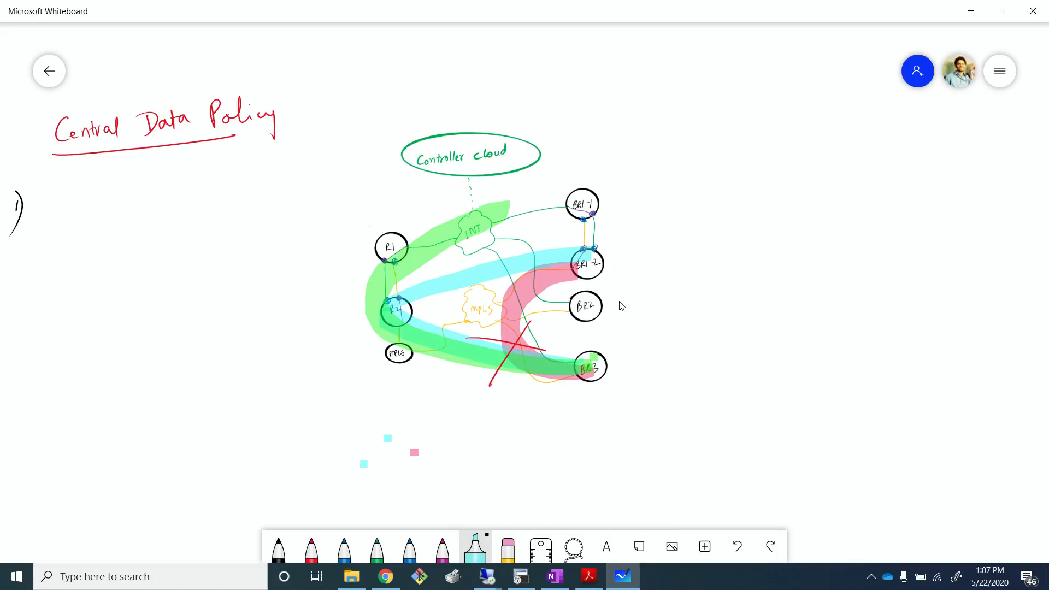
{"action": "left_click_drag", "start_coordinate": [451, 313], "coordinate": [451, 353]}
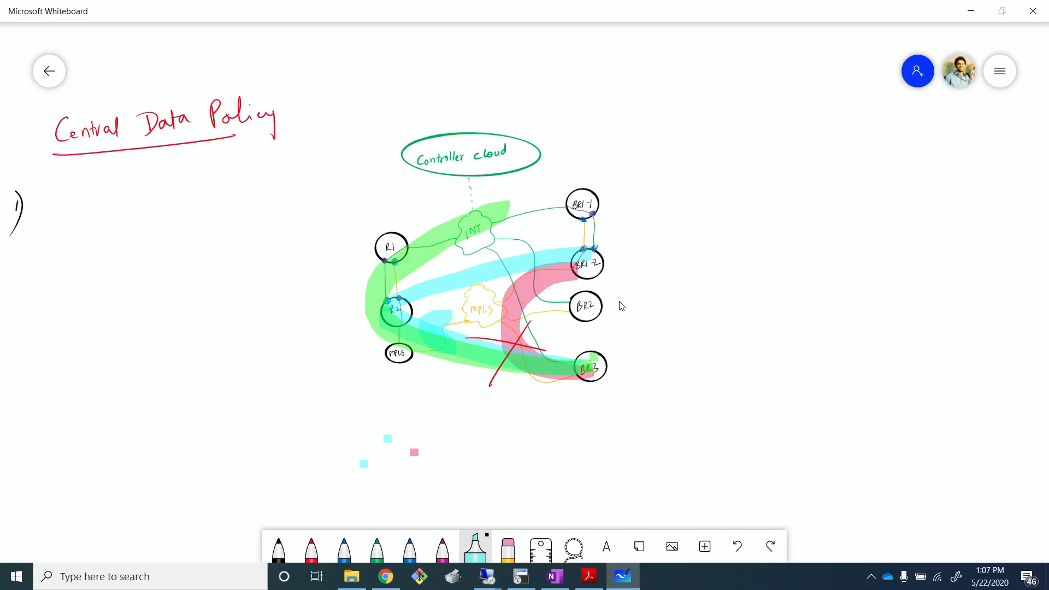
{"action": "left_click_drag", "start_coordinate": [462, 254], "coordinate": [489, 283]}
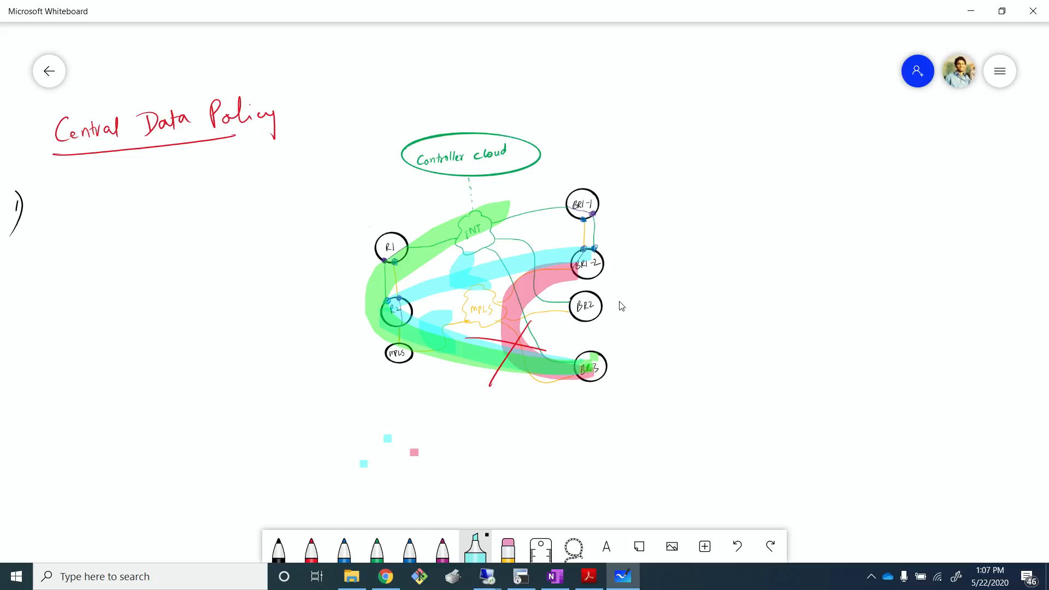
- Return to BR1-1 and display the data policy filter counters with show policy data-policy-filter
{"action": "key", "text": "alt+Tab"}
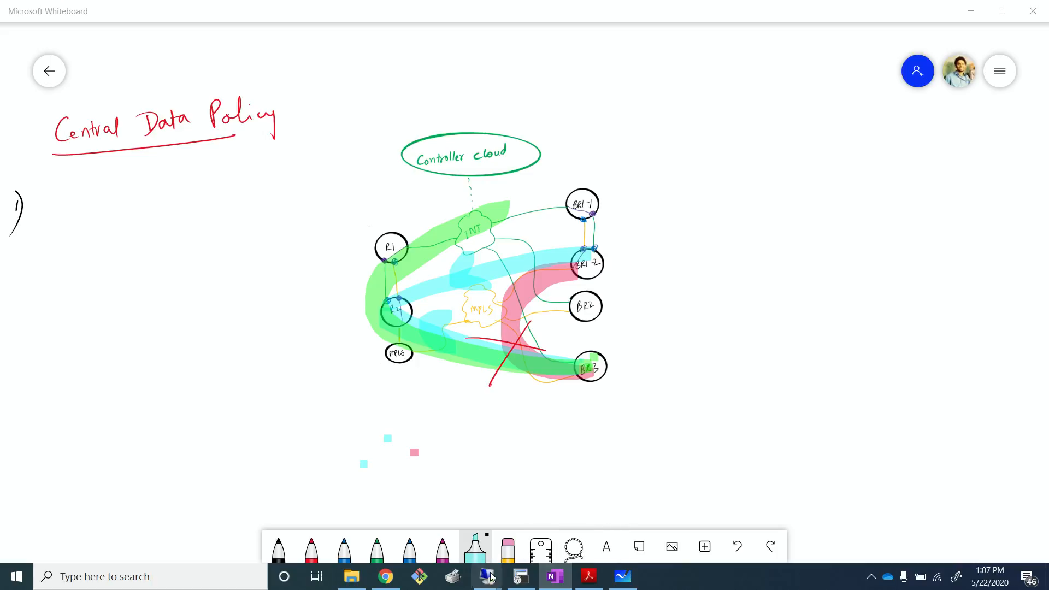
{"action": "mouse_move", "coordinate": [501, 578]}
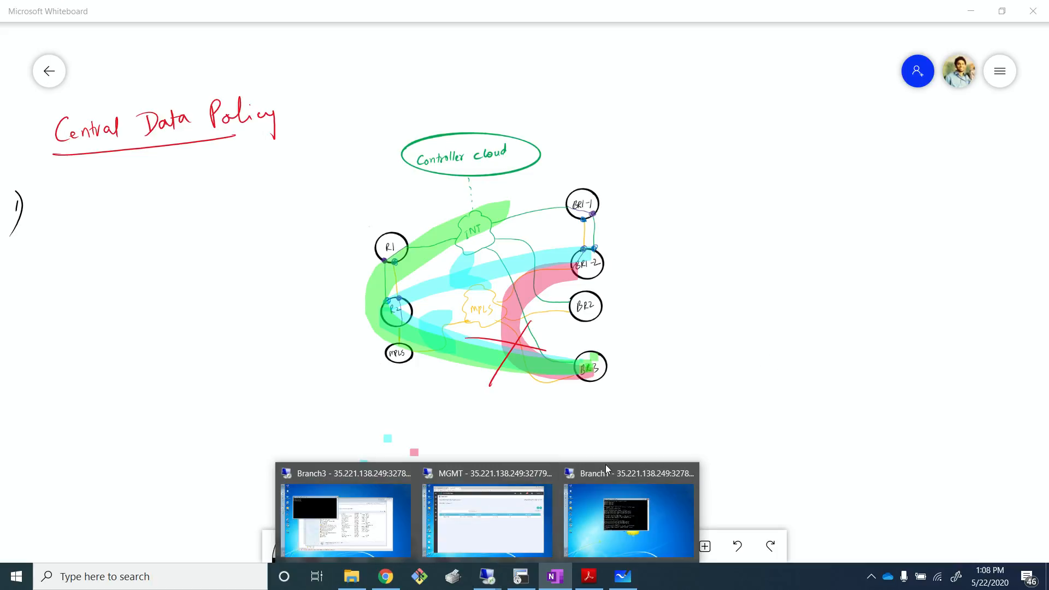
{"action": "left_click", "coordinate": [521, 577]}
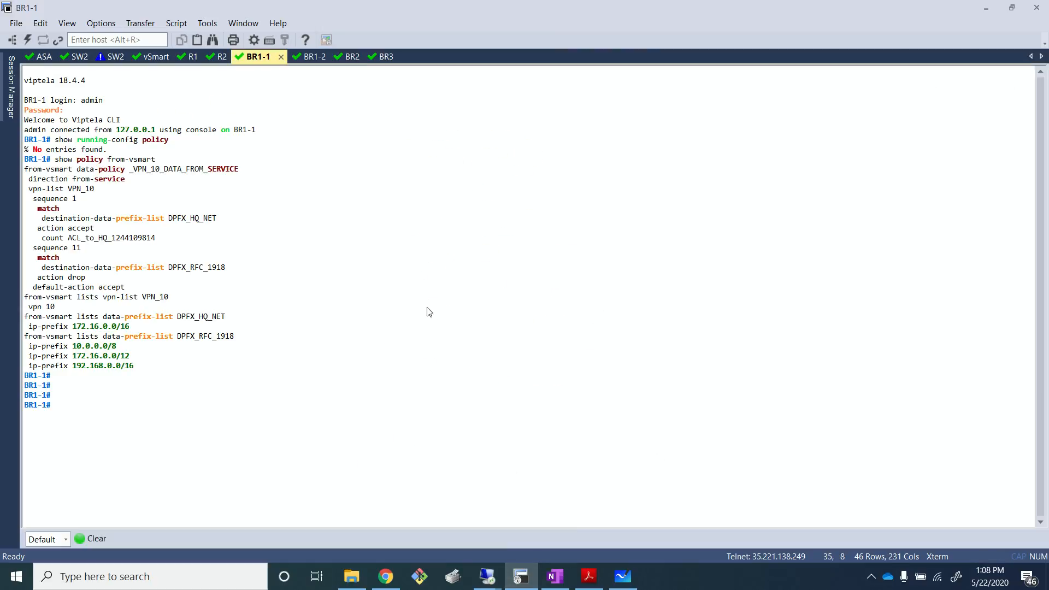
{"action": "type", "text": "show policy d"}
{"action": "key", "text": "Tab"}
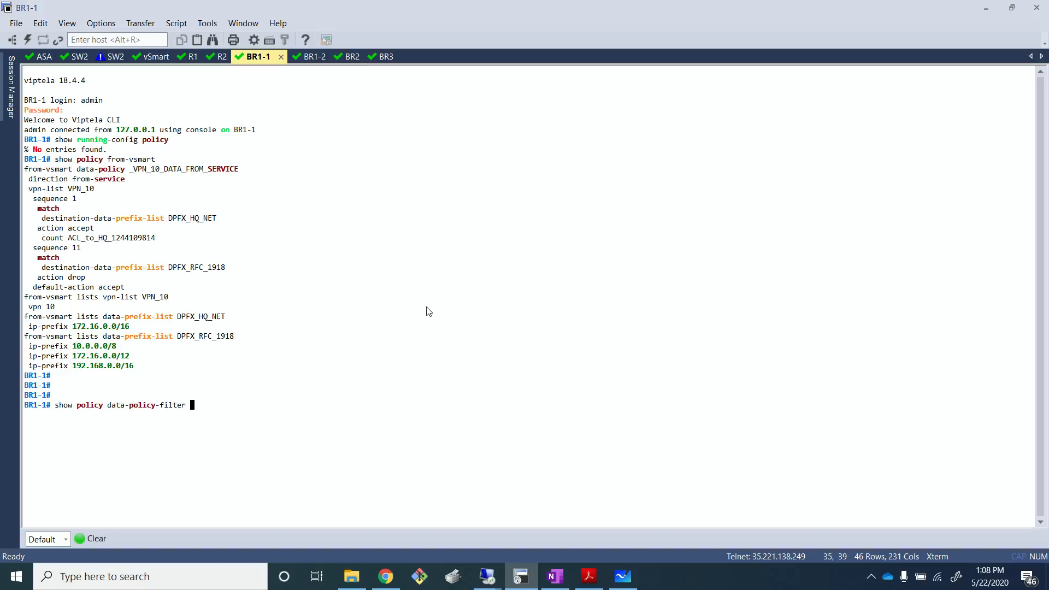
{"action": "key", "text": "Return"}
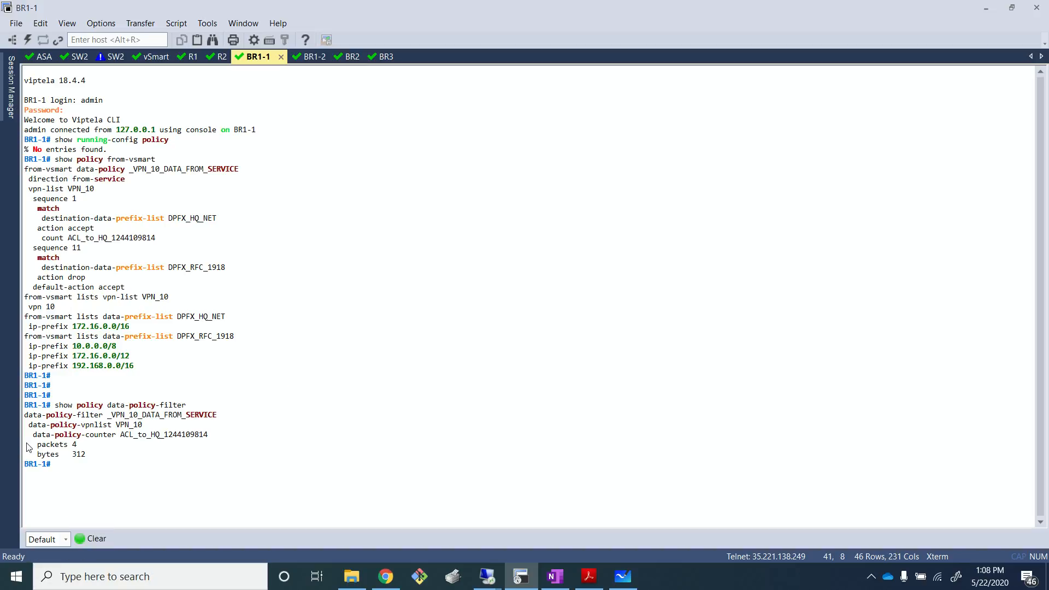
{"action": "left_click_drag", "start_coordinate": [33, 444], "coordinate": [97, 456]}
{"action": "left_click", "coordinate": [80, 458]}
{"action": "left_click", "coordinate": [99, 460]}
{"action": "left_click_drag", "start_coordinate": [34, 437], "coordinate": [227, 438]}
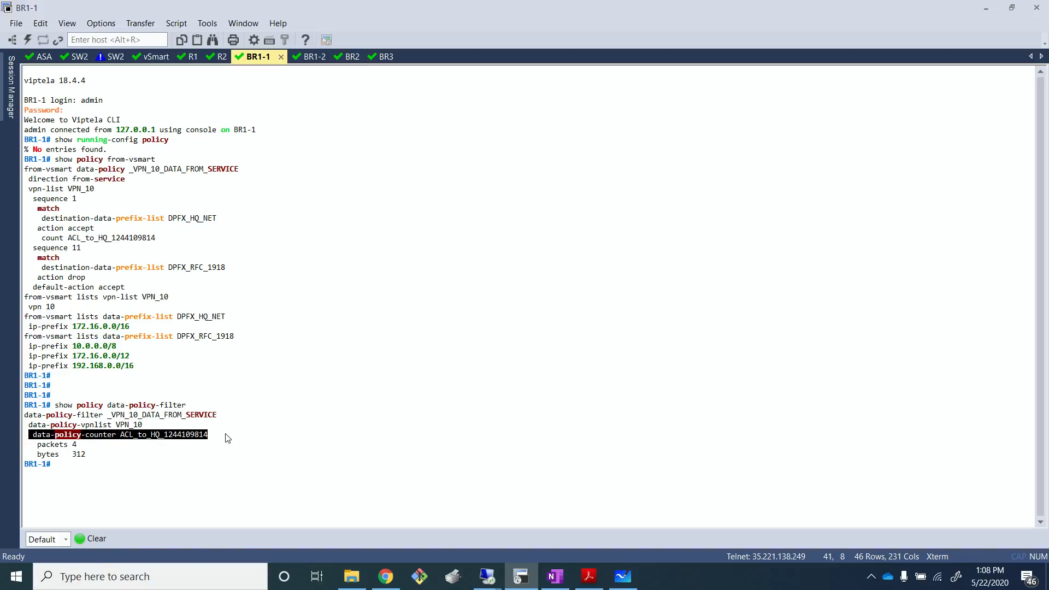
{"action": "left_click", "coordinate": [272, 443]}
{"action": "key", "text": "alt+Tab"}
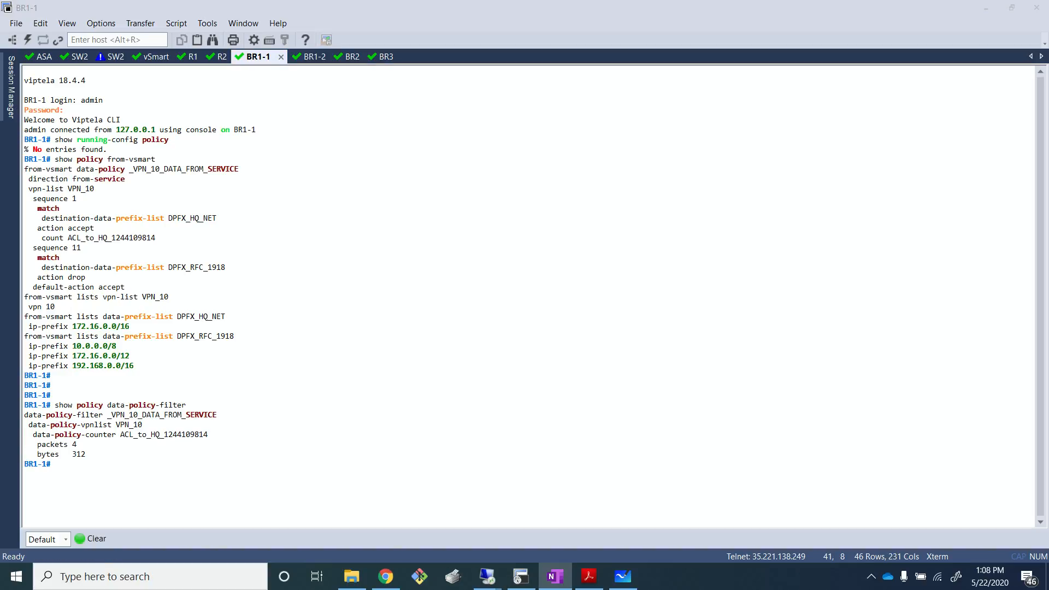
{"action": "left_click", "coordinate": [350, 292]}
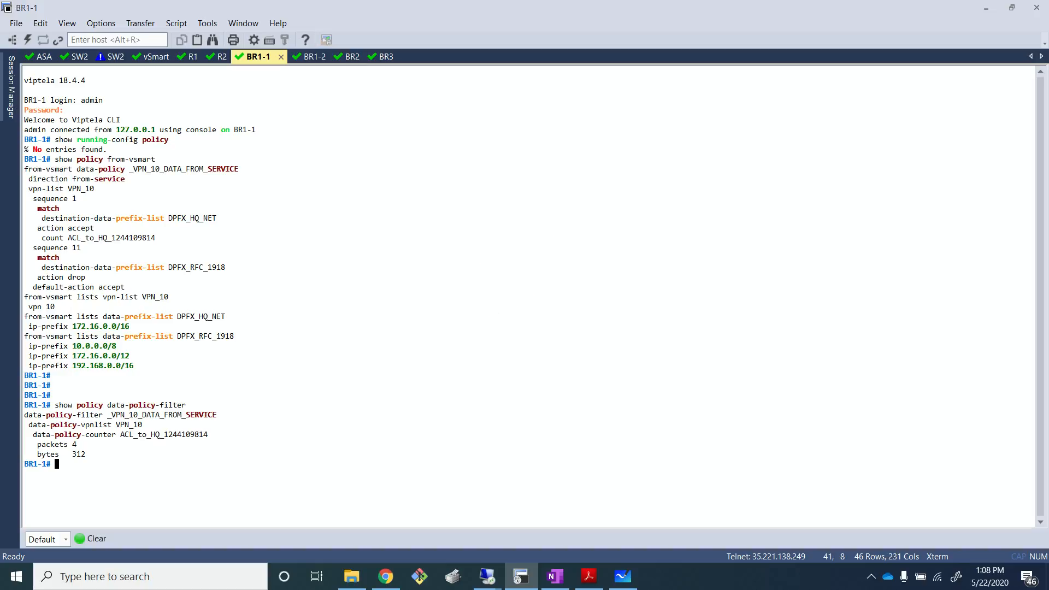
{"action": "key", "text": "alt+Tab"}
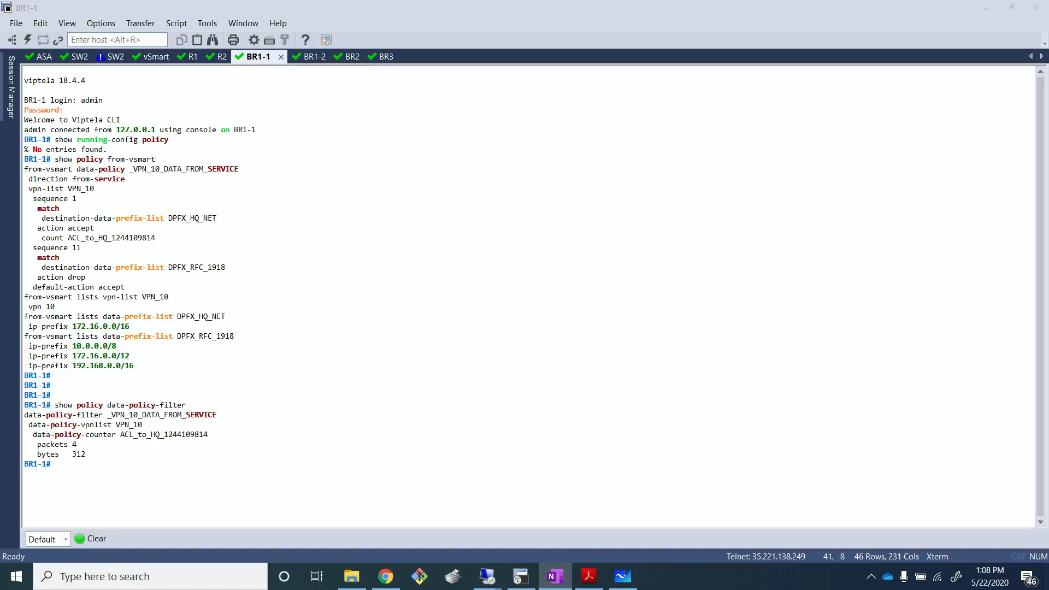
{"action": "left_click", "coordinate": [540, 486]}
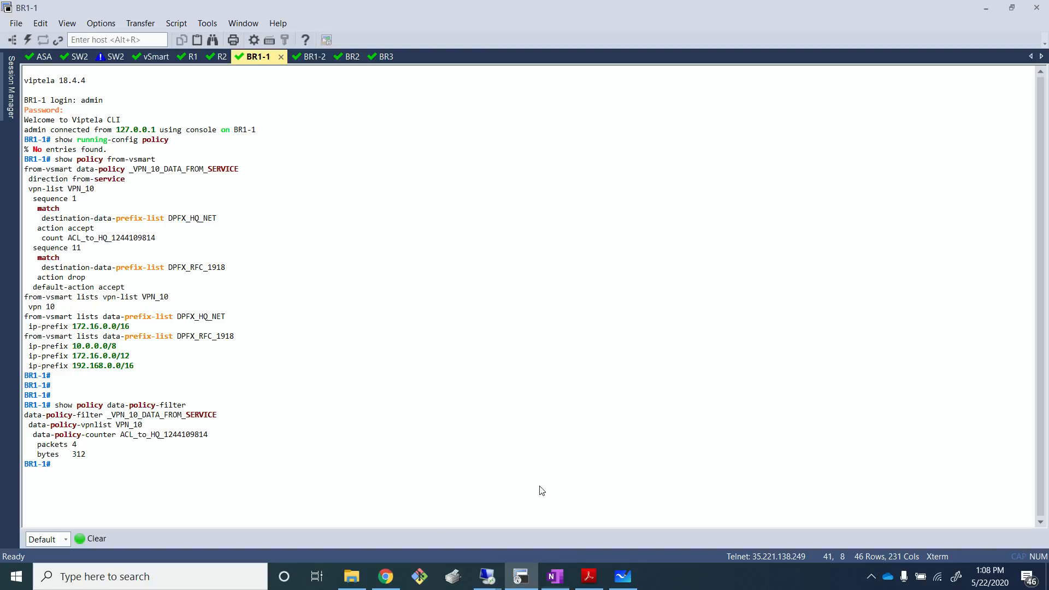
- Switch to the whiteboard and write '1) Limit access' and '2) Allow access' beneath the Central Data Policy title
{"action": "left_click", "coordinate": [622, 575]}
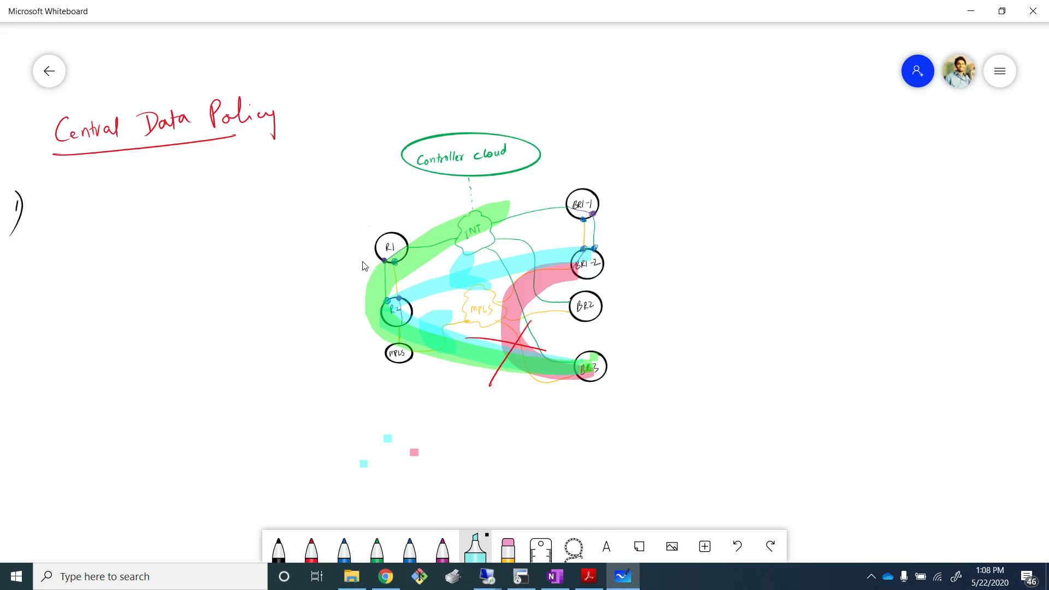
{"action": "left_click_drag", "start_coordinate": [23, 275], "coordinate": [20, 292]}
{"action": "key", "text": "ctrl+z"}
{"action": "left_click", "coordinate": [279, 547]}
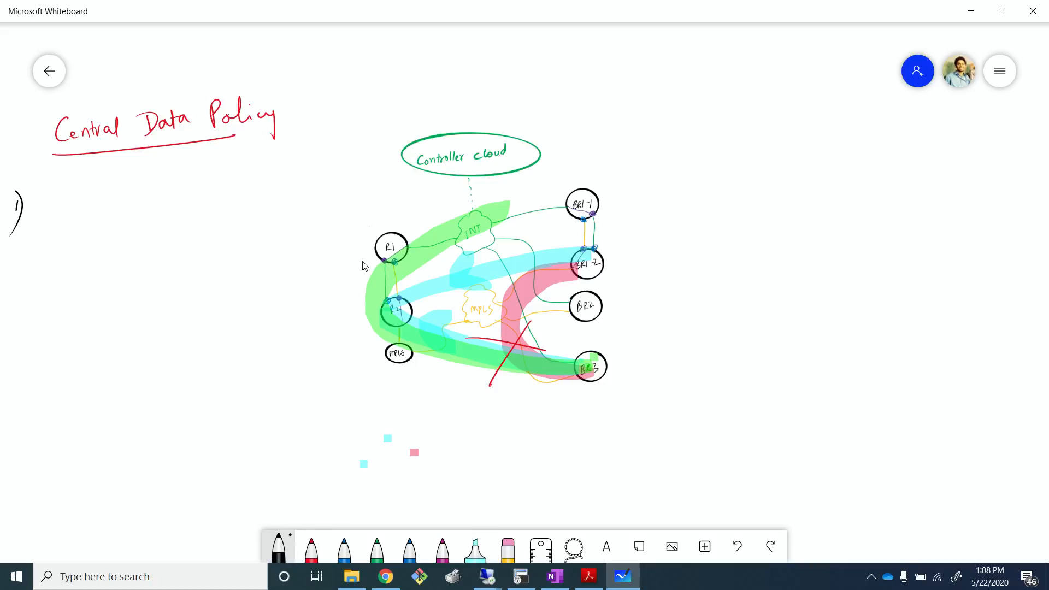
{"action": "left_click_drag", "start_coordinate": [8, 252], "coordinate": [17, 272]}
{"action": "mouse_move", "coordinate": [37, 198]}
{"action": "left_mouse_down"}
{"action": "mouse_move", "coordinate": [46, 216]}
{"action": "mouse_move", "coordinate": [74, 201]}
{"action": "mouse_move", "coordinate": [96, 209]}
{"action": "left_mouse_up"}
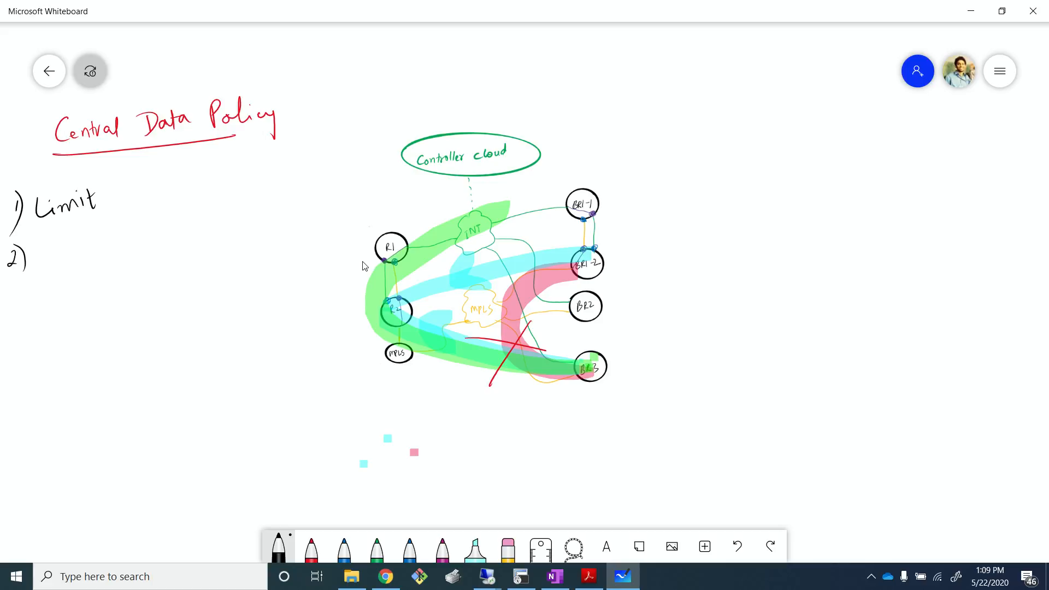
{"action": "mouse_move", "coordinate": [120, 195]}
{"action": "left_mouse_down"}
{"action": "mouse_move", "coordinate": [115, 202]}
{"action": "mouse_move", "coordinate": [131, 201]}
{"action": "left_mouse_up"}
{"action": "mouse_move", "coordinate": [150, 188]}
{"action": "left_mouse_down"}
{"action": "mouse_move", "coordinate": [142, 200]}
{"action": "mouse_move", "coordinate": [165, 185]}
{"action": "mouse_move", "coordinate": [163, 199]}
{"action": "left_mouse_up"}
{"action": "left_click_drag", "start_coordinate": [172, 184], "coordinate": [170, 197]}
{"action": "mouse_move", "coordinate": [46, 268]}
{"action": "left_mouse_down"}
{"action": "mouse_move", "coordinate": [63, 252]}
{"action": "mouse_move", "coordinate": [67, 264]}
{"action": "left_mouse_up"}
{"action": "mouse_move", "coordinate": [69, 249]}
{"action": "left_mouse_down"}
{"action": "mouse_move", "coordinate": [80, 261]}
{"action": "mouse_move", "coordinate": [97, 250]}
{"action": "mouse_move", "coordinate": [158, 250]}
{"action": "left_mouse_up"}
{"action": "left_click_drag", "start_coordinate": [159, 253], "coordinate": [170, 251]}
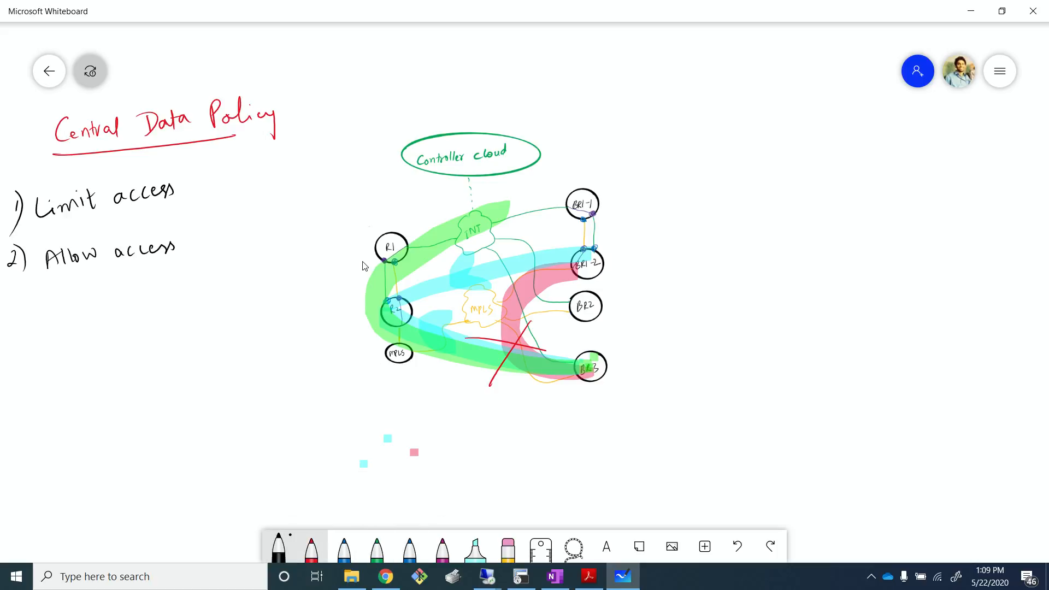
- Write 'CIFS - 445' in blue pen beside the diagram and underline CIFS
{"action": "left_click", "coordinate": [344, 546]}
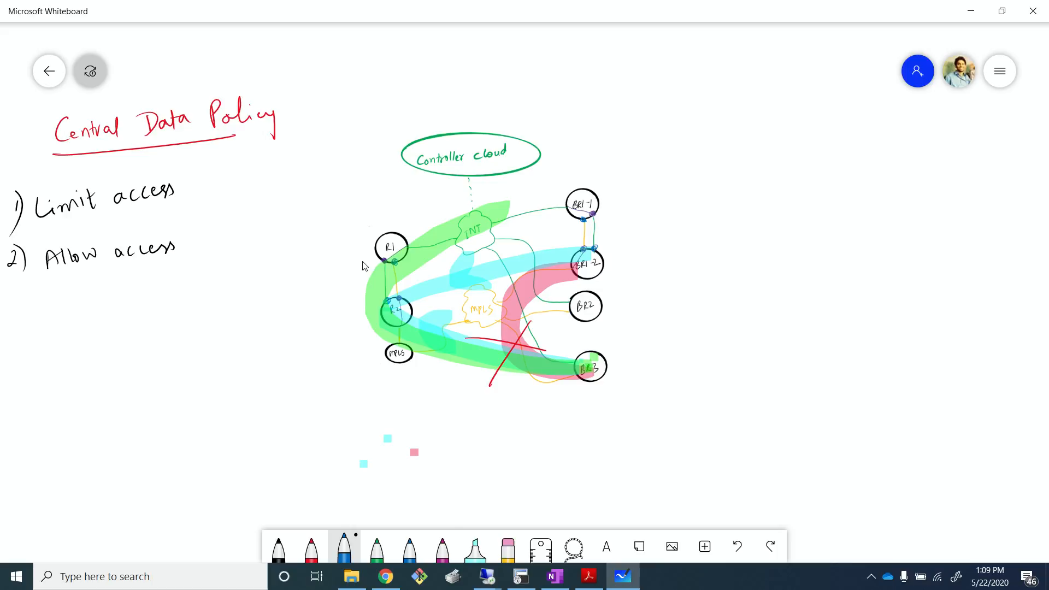
{"action": "mouse_move", "coordinate": [731, 140]}
{"action": "left_mouse_down"}
{"action": "mouse_move", "coordinate": [717, 154]}
{"action": "mouse_move", "coordinate": [735, 158]}
{"action": "left_mouse_up"}
{"action": "mouse_move", "coordinate": [744, 138]}
{"action": "left_mouse_down"}
{"action": "mouse_move", "coordinate": [742, 156]}
{"action": "mouse_move", "coordinate": [757, 155]}
{"action": "left_mouse_up"}
{"action": "mouse_move", "coordinate": [755, 134]}
{"action": "left_mouse_down"}
{"action": "mouse_move", "coordinate": [767, 129]}
{"action": "mouse_move", "coordinate": [769, 140]}
{"action": "left_mouse_up"}
{"action": "left_click_drag", "start_coordinate": [786, 130], "coordinate": [771, 147]}
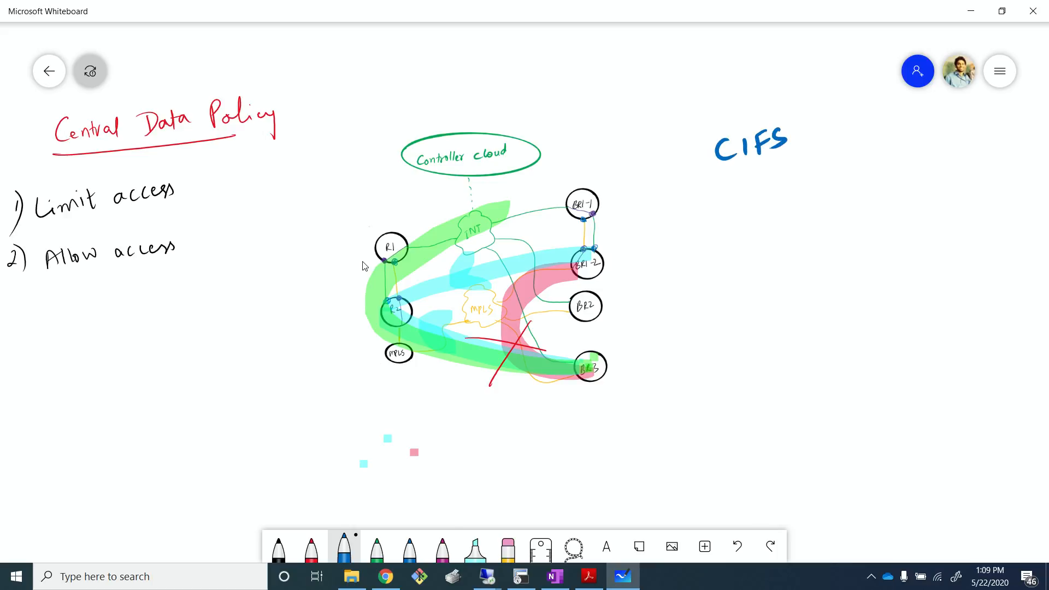
{"action": "left_click_drag", "start_coordinate": [720, 170], "coordinate": [773, 156]}
{"action": "left_click_drag", "start_coordinate": [722, 177], "coordinate": [779, 162]}
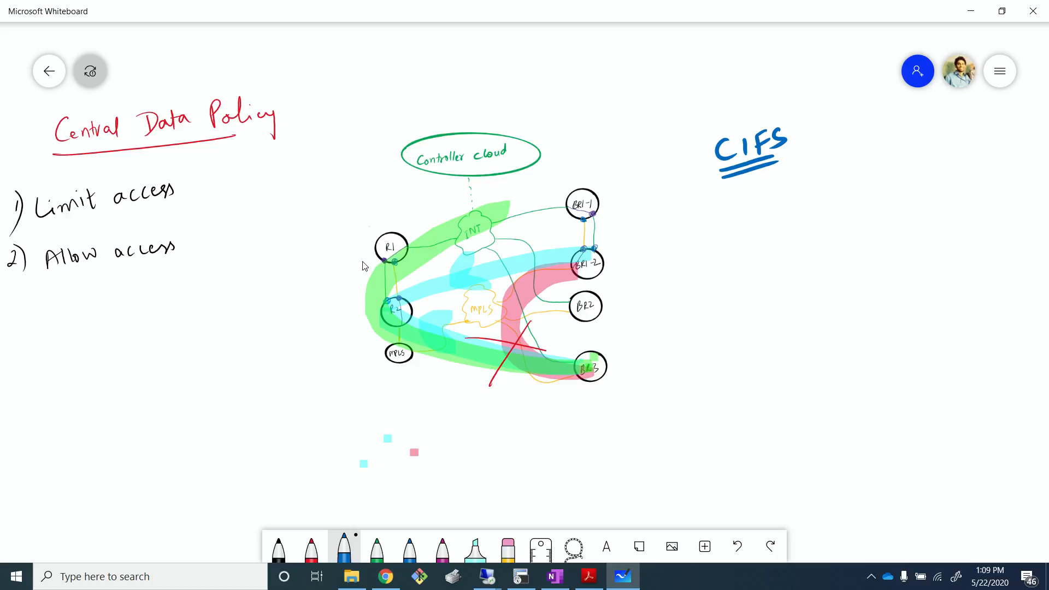
{"action": "mouse_move", "coordinate": [791, 149]}
{"action": "left_mouse_down"}
{"action": "mouse_move", "coordinate": [851, 143]}
{"action": "mouse_move", "coordinate": [838, 151]}
{"action": "left_mouse_up"}
{"action": "mouse_move", "coordinate": [863, 127]}
{"action": "left_mouse_down"}
{"action": "mouse_move", "coordinate": [872, 143]}
{"action": "mouse_move", "coordinate": [859, 153]}
{"action": "left_mouse_up"}
{"action": "mouse_move", "coordinate": [877, 127]}
{"action": "left_mouse_down"}
{"action": "mouse_move", "coordinate": [874, 145]}
{"action": "mouse_move", "coordinate": [894, 118]}
{"action": "left_mouse_up"}
- Draw black arrows pointing to BR1-2 and BR3 on the diagram
{"action": "left_click", "coordinate": [279, 546]}
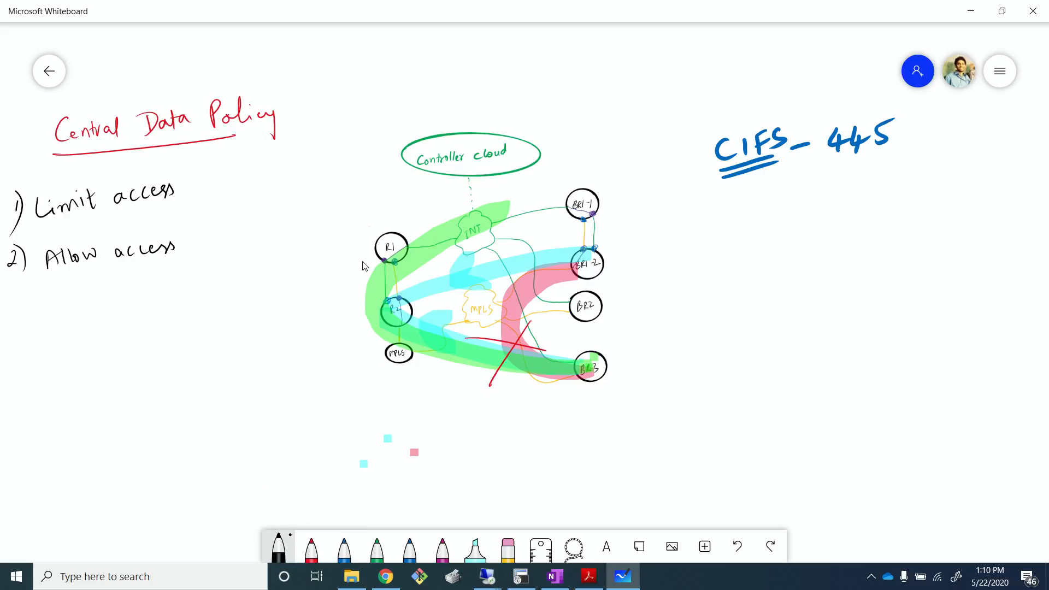
{"action": "left_click_drag", "start_coordinate": [608, 258], "coordinate": [676, 245]}
{"action": "mouse_move", "coordinate": [609, 374]}
{"action": "left_mouse_down"}
{"action": "mouse_move", "coordinate": [704, 348]}
{"action": "mouse_move", "coordinate": [683, 367]}
{"action": "left_mouse_up"}
{"action": "left_click_drag", "start_coordinate": [625, 241], "coordinate": [639, 279]}
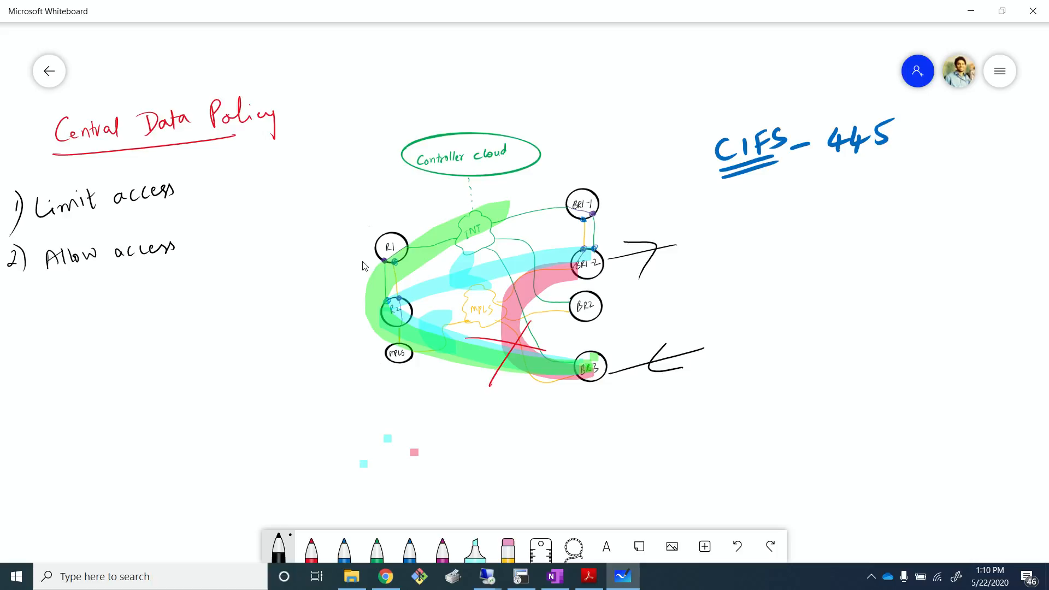
- Switch to the Branch1 desktop and run telnet 172.17.3.10 445 in the command prompt
{"action": "key", "text": "alt+Tab"}
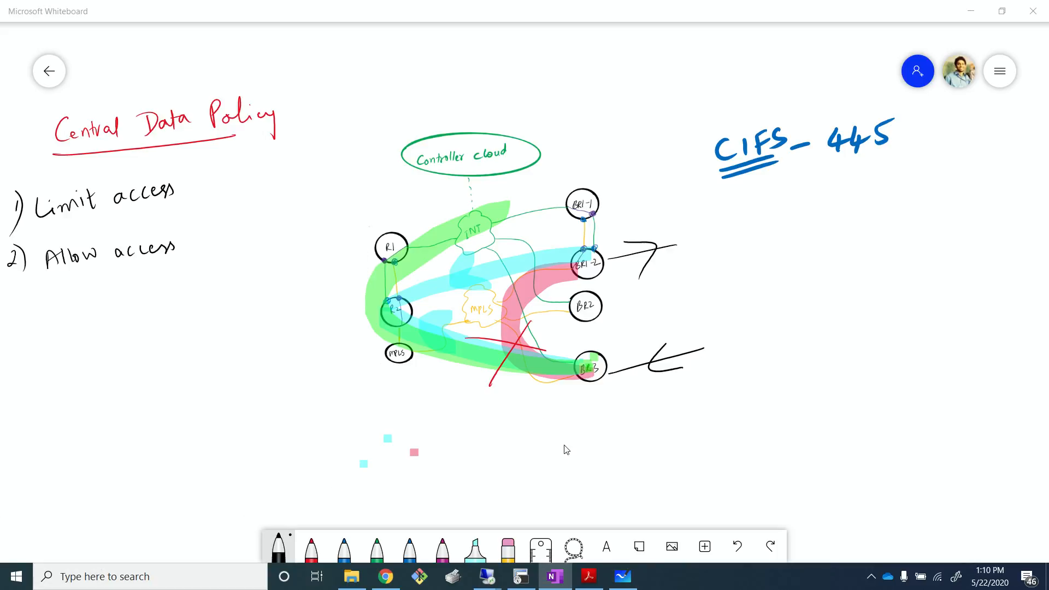
{"action": "mouse_move", "coordinate": [484, 580]}
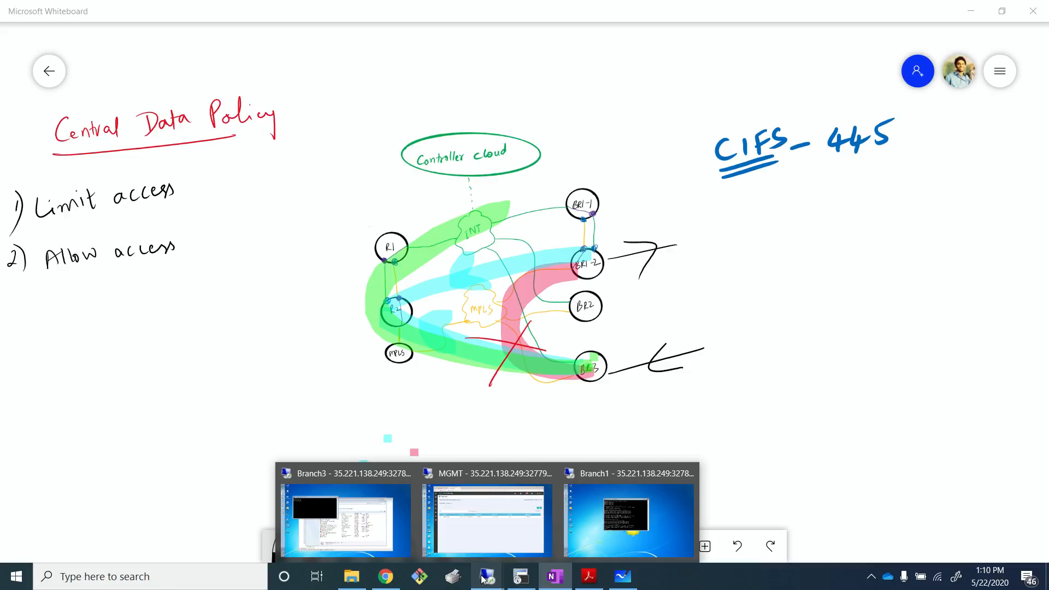
{"action": "left_click", "coordinate": [639, 527]}
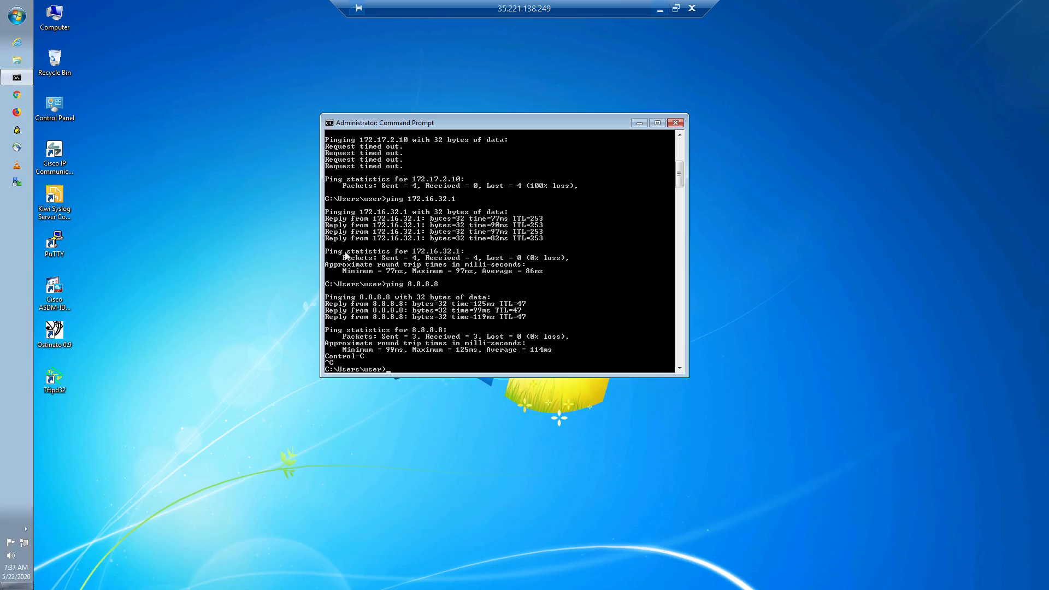
{"action": "left_click_drag", "start_coordinate": [487, 118], "coordinate": [391, 68]}
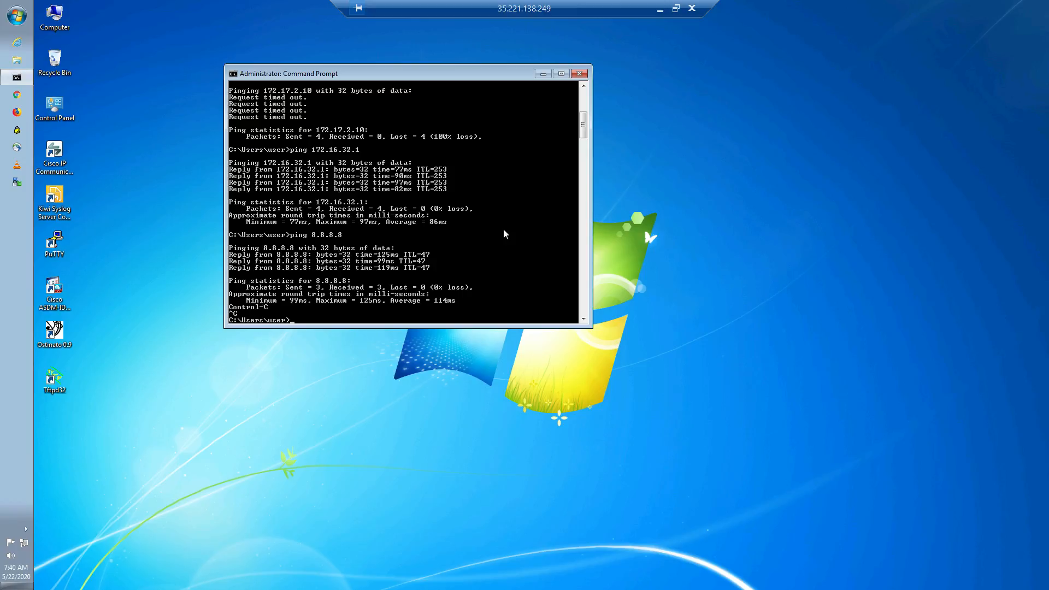
{"action": "type", "text": "telnet 172.17.3.10"}
{"action": "type", "text": "445"}
{"action": "key", "text": "Return"}
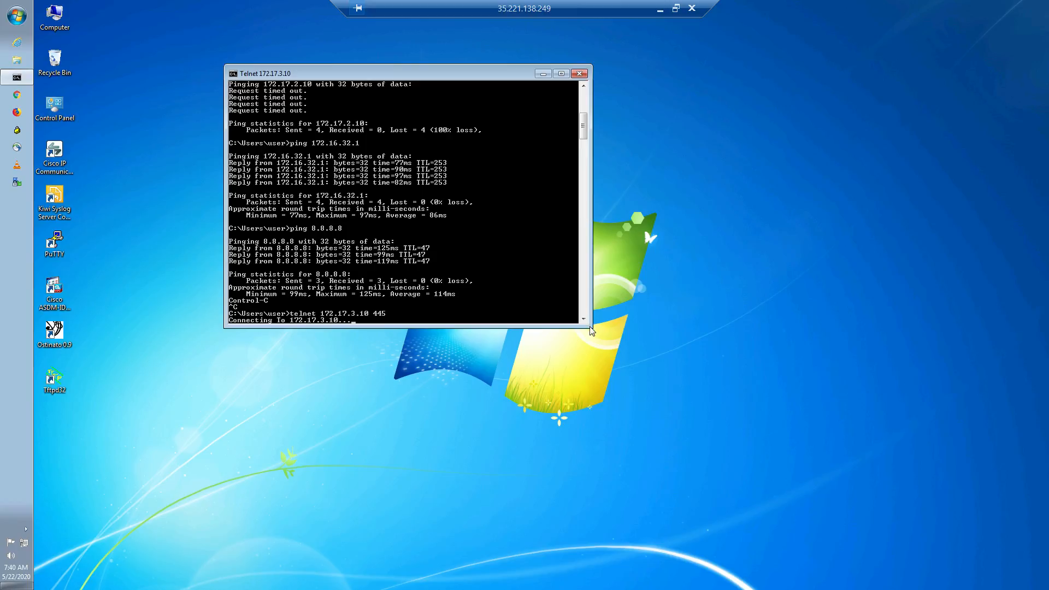
- Switch to the MGMT session and open the centralized Policies configuration page in vManage
{"action": "left_click_drag", "start_coordinate": [593, 328], "coordinate": [624, 353]}
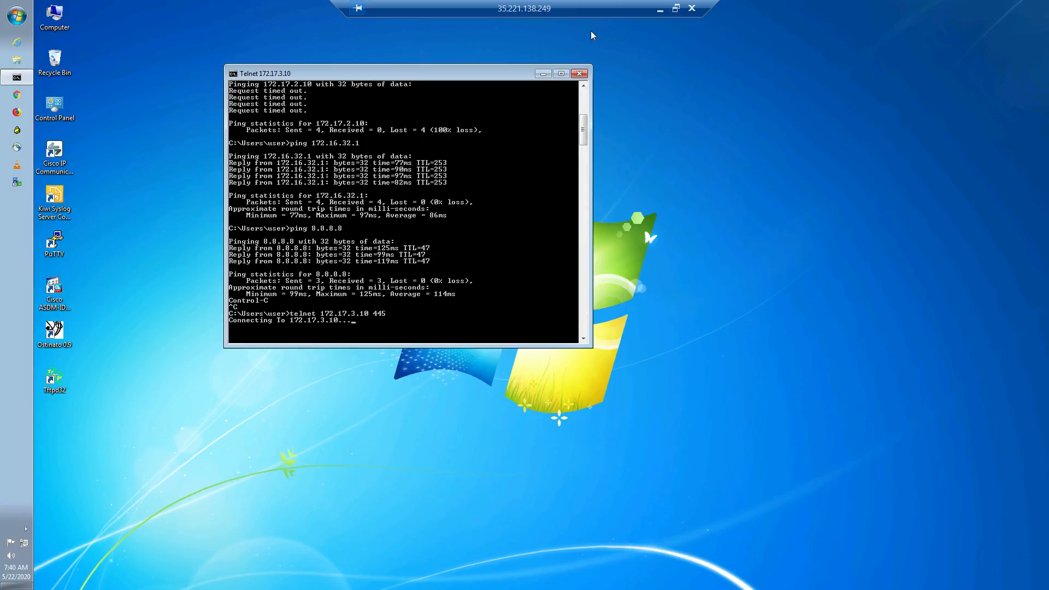
{"action": "left_click", "coordinate": [660, 10]}
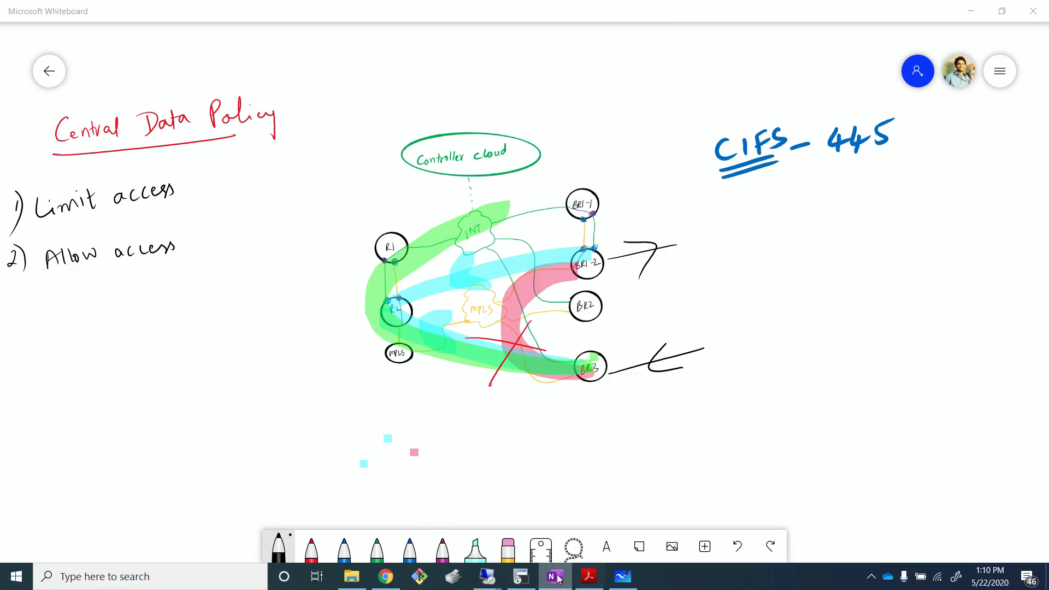
{"action": "left_click", "coordinate": [521, 577]}
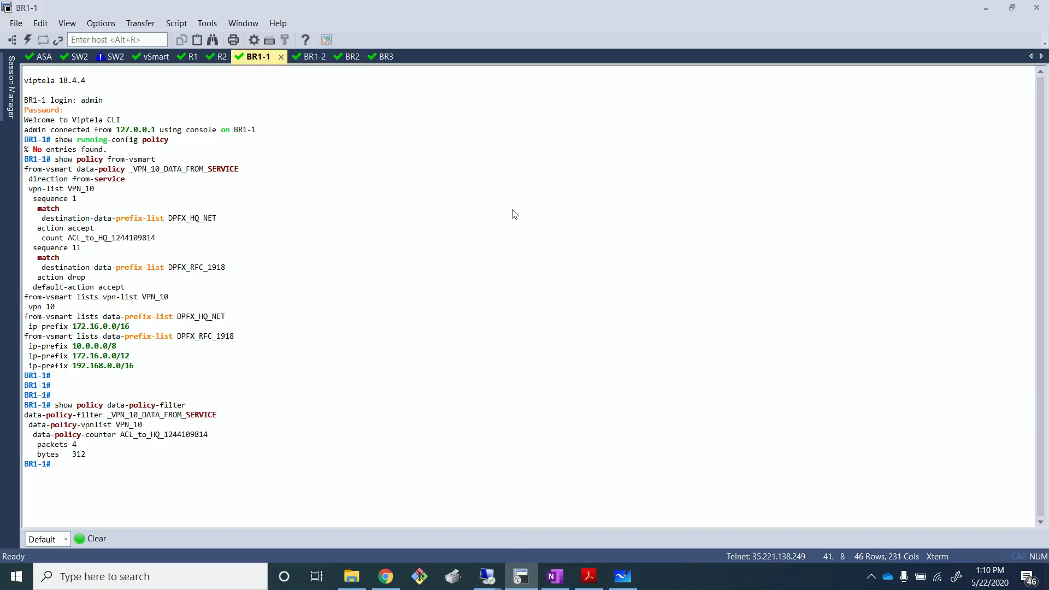
{"action": "mouse_move", "coordinate": [497, 585]}
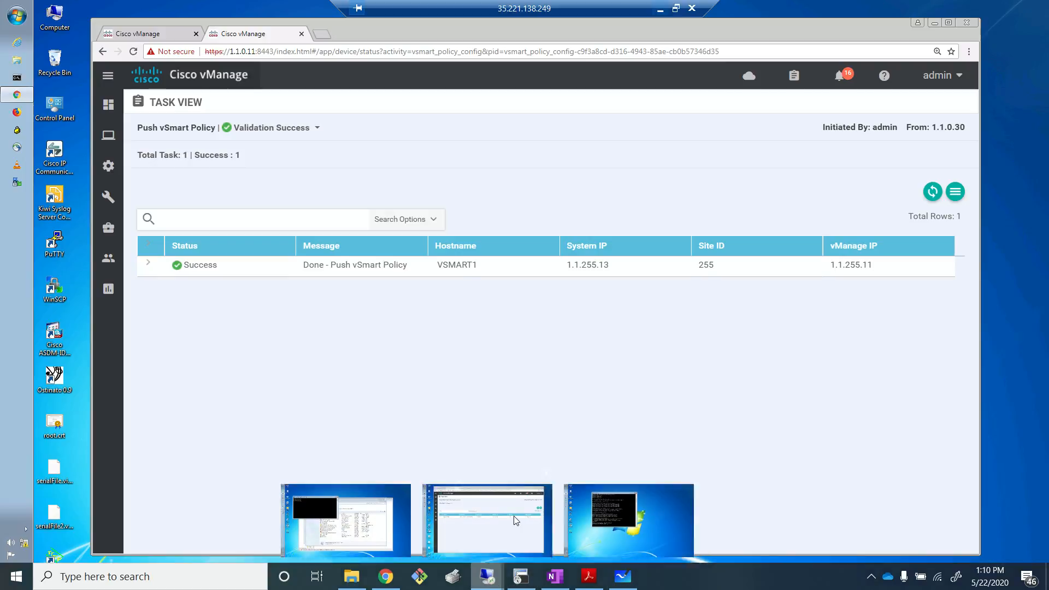
{"action": "left_click", "coordinate": [449, 533]}
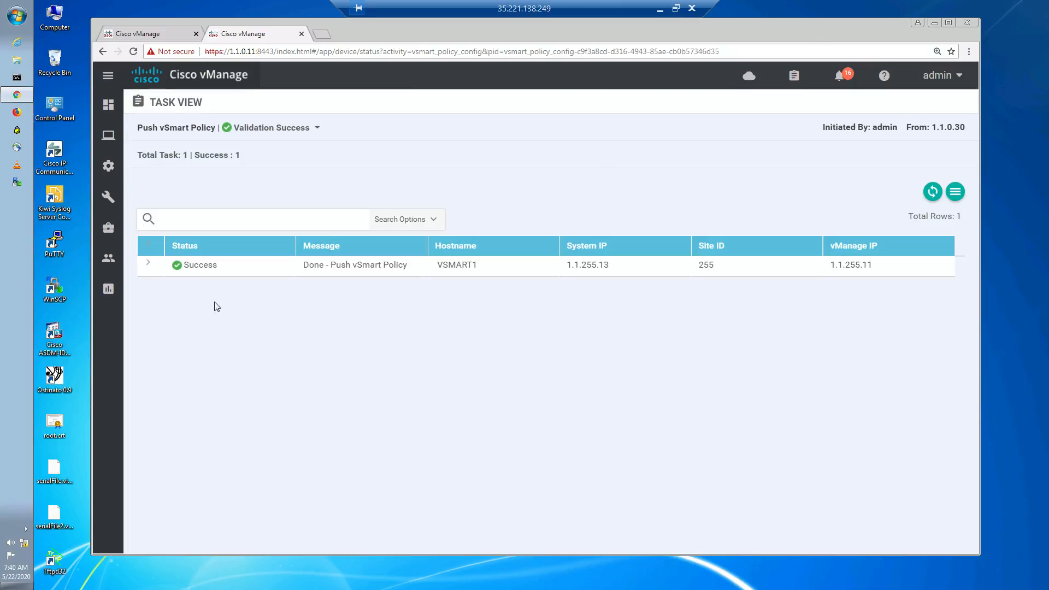
{"action": "mouse_move", "coordinate": [107, 170]}
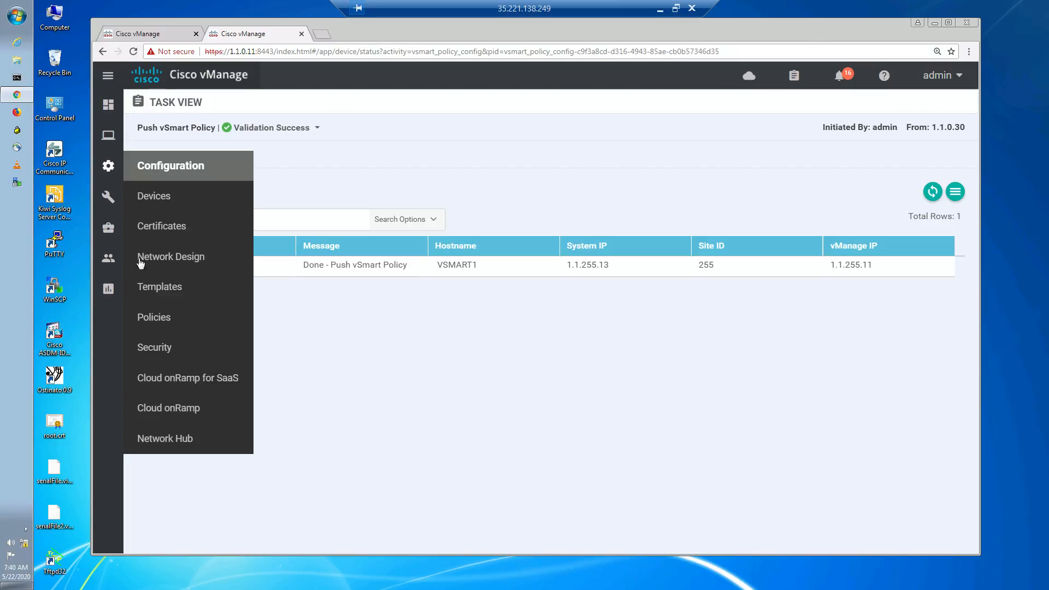
{"action": "left_click", "coordinate": [180, 320]}
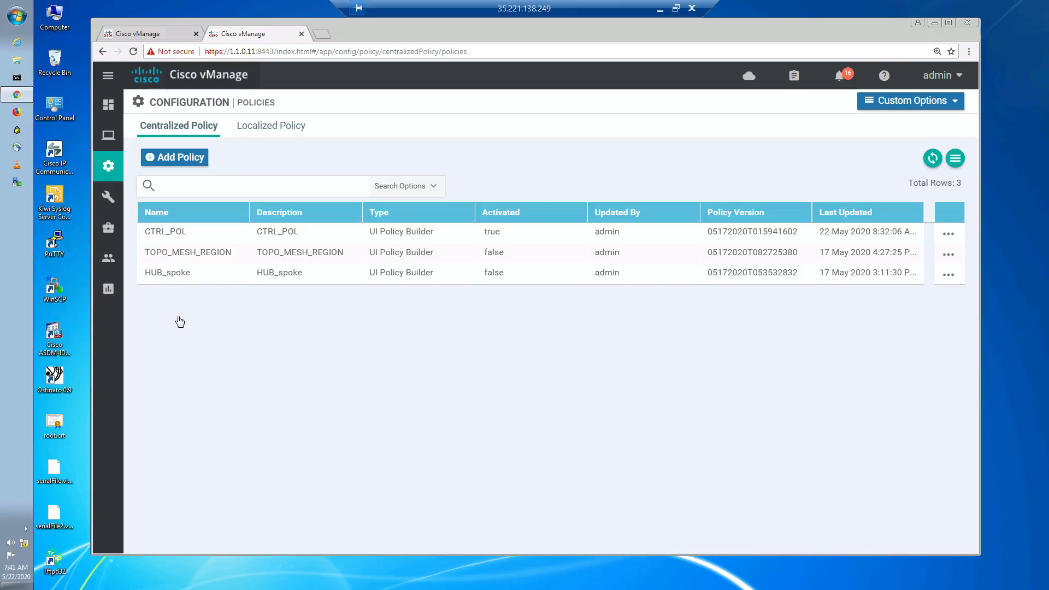
- Open the DATA_FROM_SERVICE policy under Traffic Data custom traffic policies for editing
{"action": "left_click", "coordinate": [899, 101]}
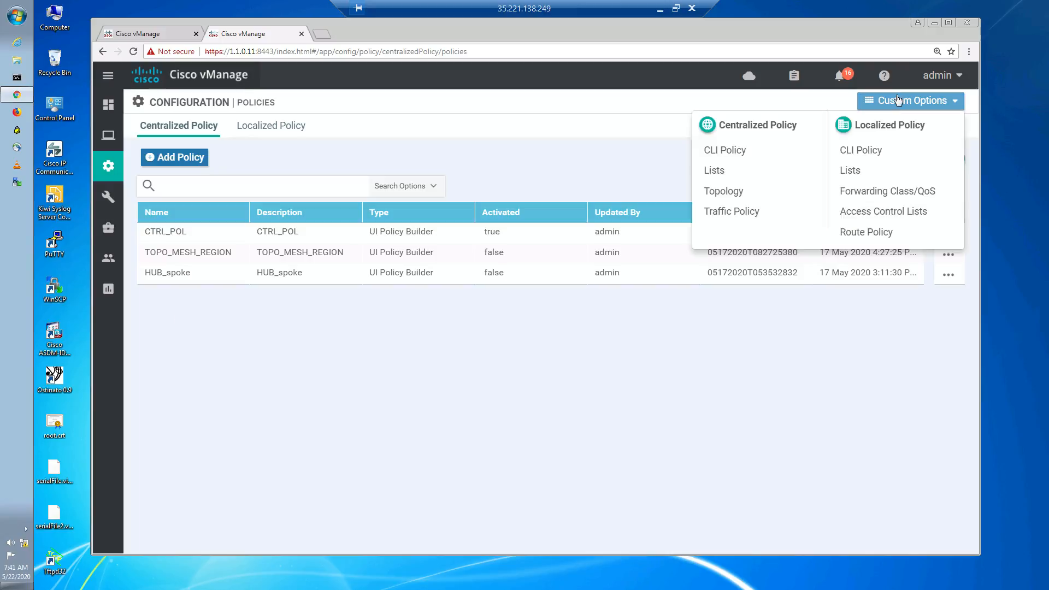
{"action": "left_click", "coordinate": [767, 211]}
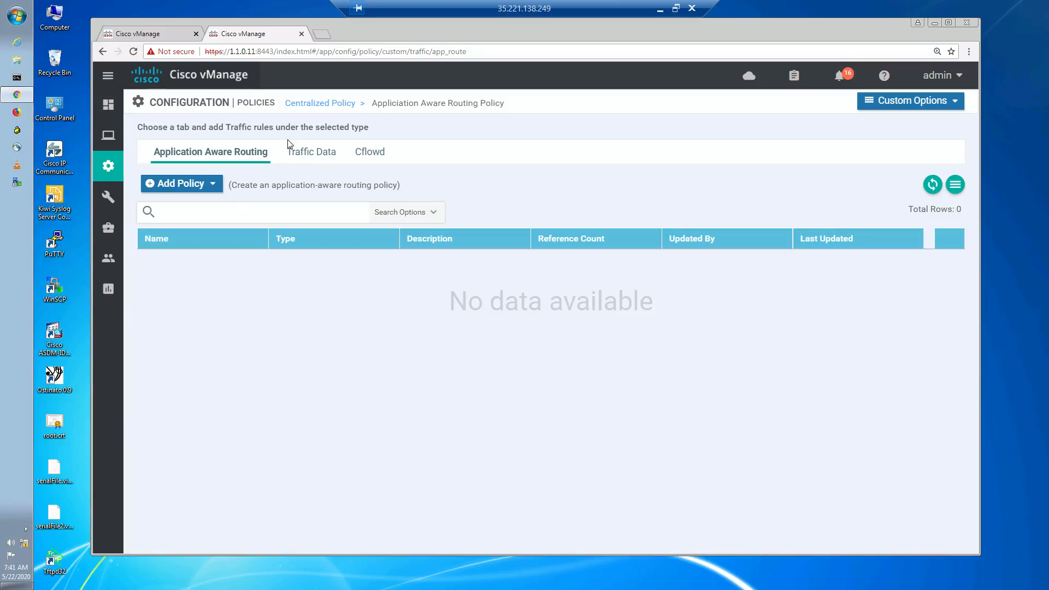
{"action": "left_click", "coordinate": [320, 153]}
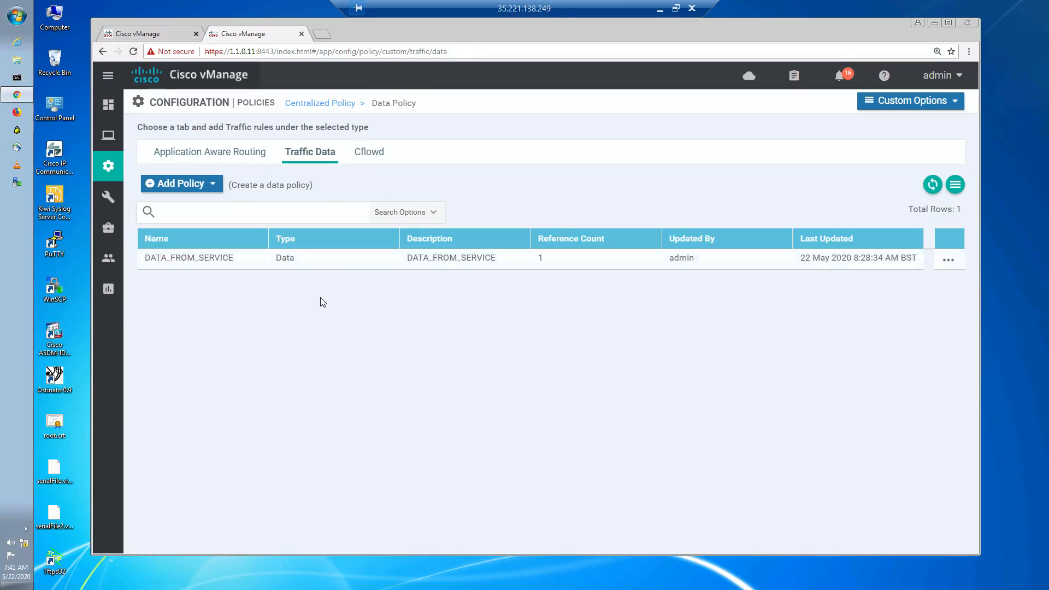
{"action": "left_click", "coordinate": [949, 261]}
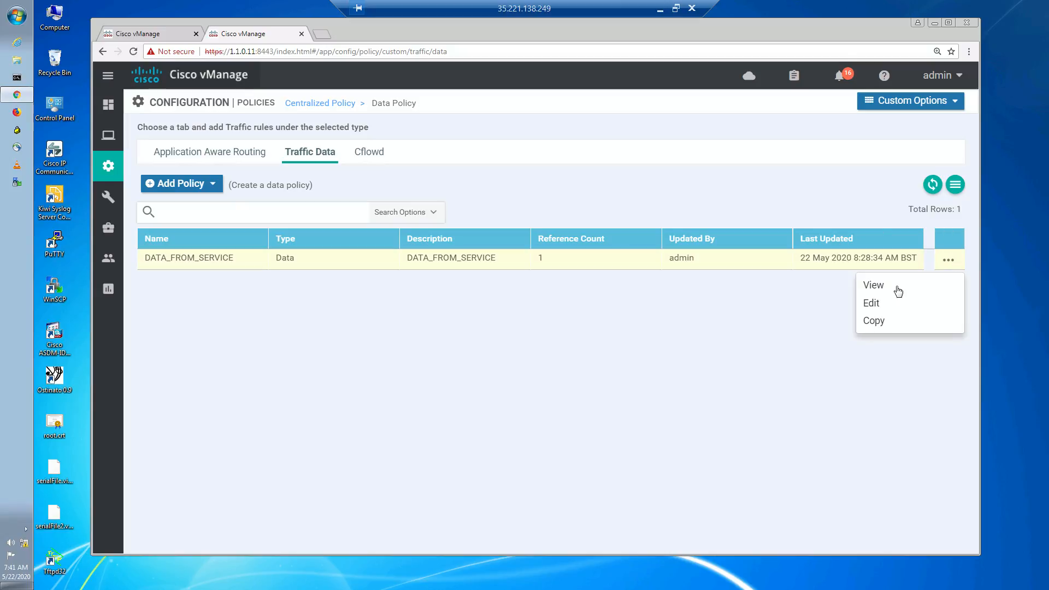
{"action": "left_click", "coordinate": [872, 304]}
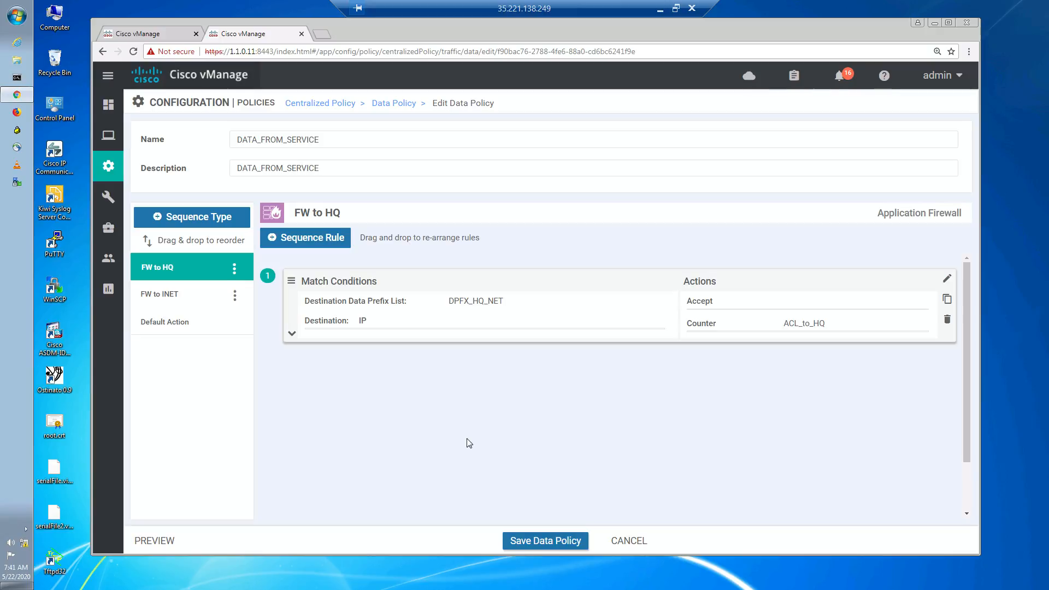
- Add an Application Firewall sequence type and rename it FW to SITE
{"action": "left_click", "coordinate": [212, 218]}
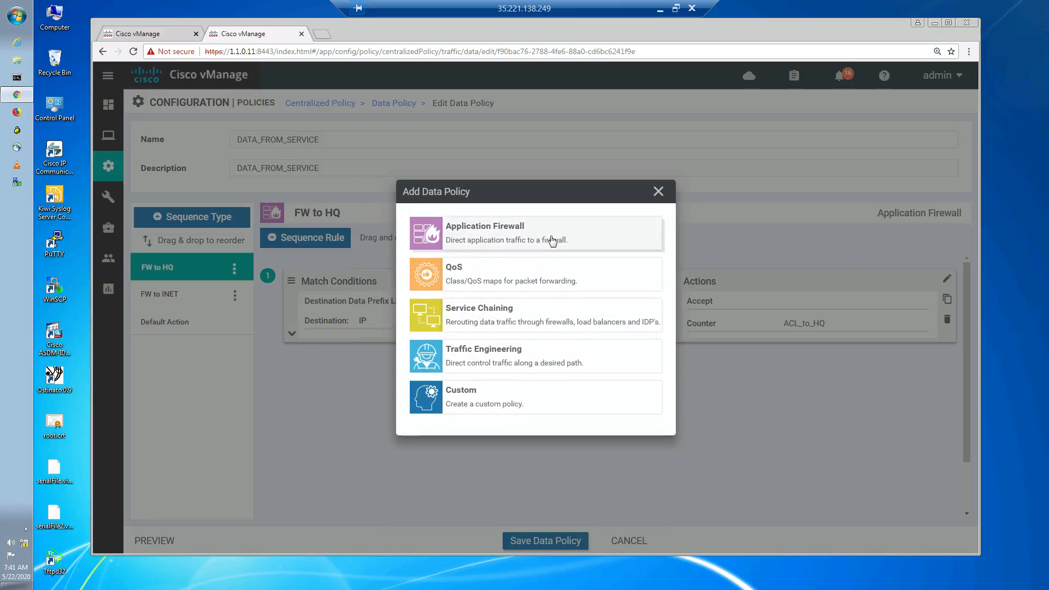
{"action": "left_click", "coordinate": [553, 240]}
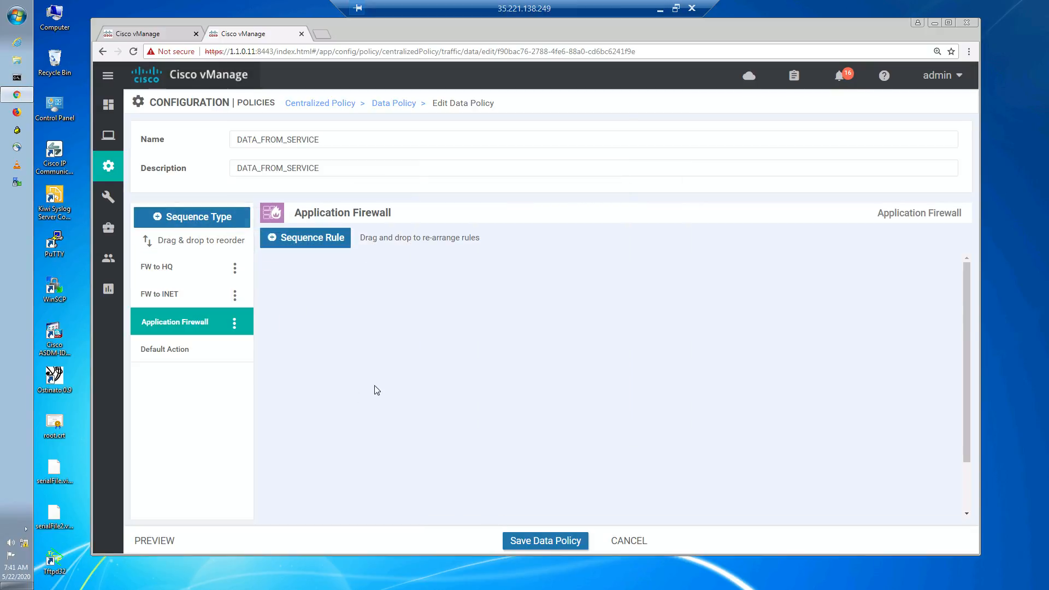
{"action": "left_click", "coordinate": [234, 323]}
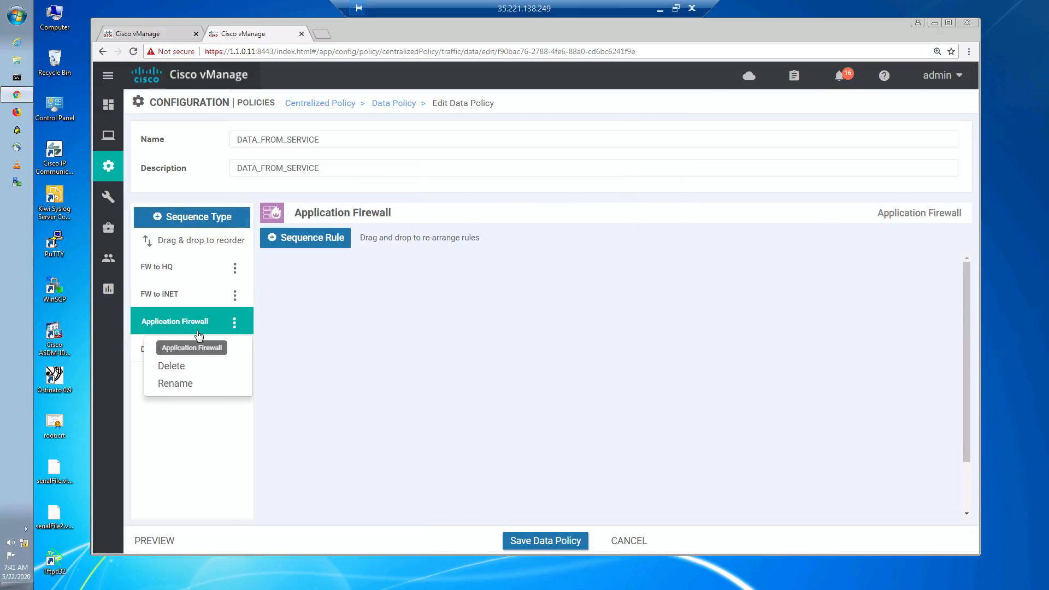
{"action": "left_click", "coordinate": [175, 385]}
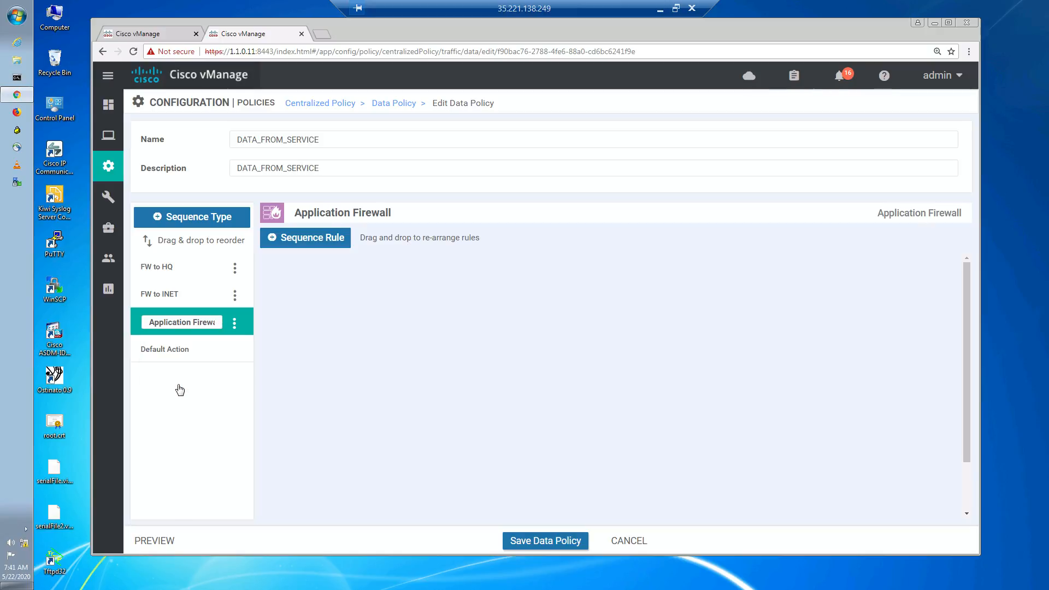
{"action": "double_click", "coordinate": [183, 324]}
{"action": "key", "text": "ctrl+a"}
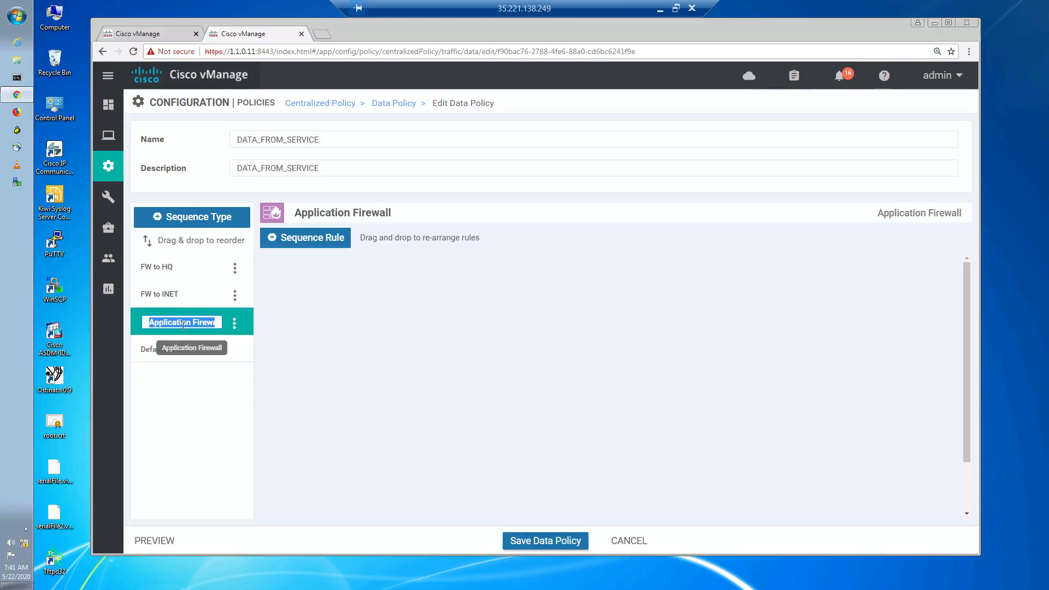
{"action": "type", "text": "FW_"}
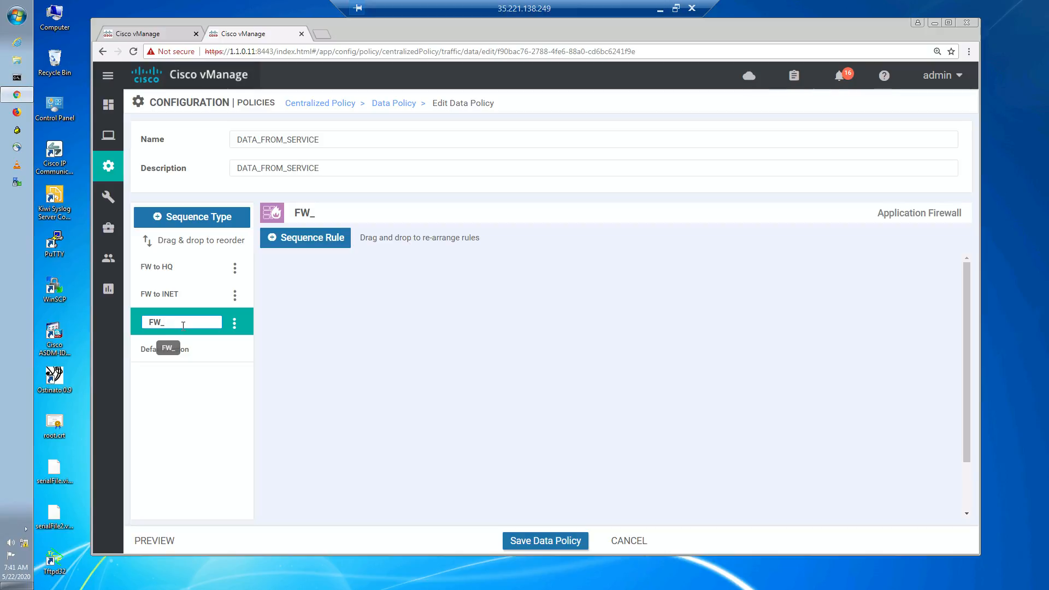
{"action": "key", "text": "BackSpace"}
{"action": "type", "text": "to SITE"}
{"action": "left_click", "coordinate": [330, 360]}
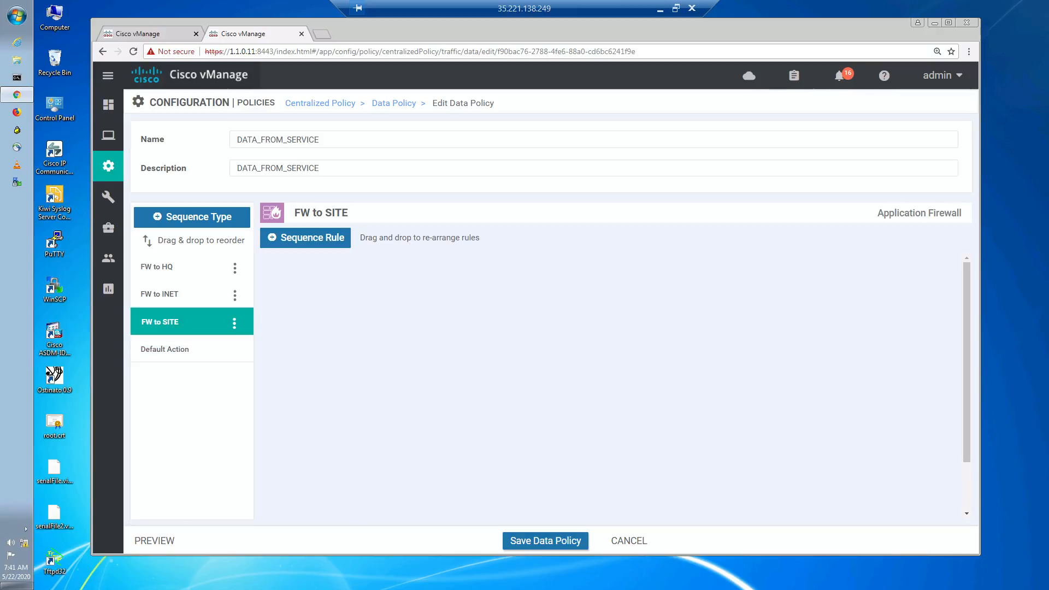
- Add a new sequence rule to FW to SITE matching destination IP prefix 172.17.0.0/16
{"action": "left_click", "coordinate": [322, 238]}
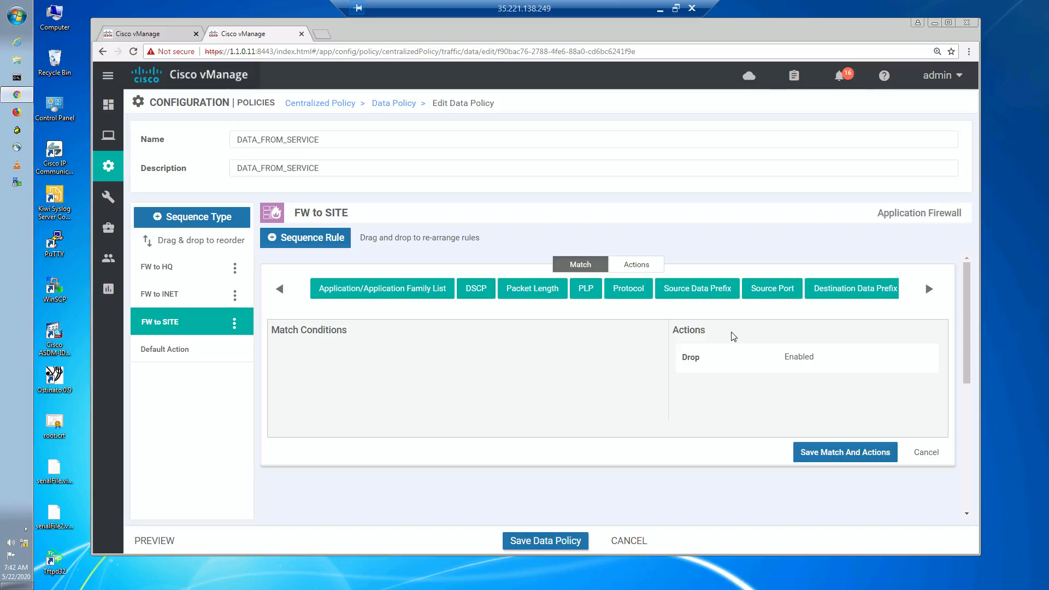
{"action": "left_click", "coordinate": [869, 291]}
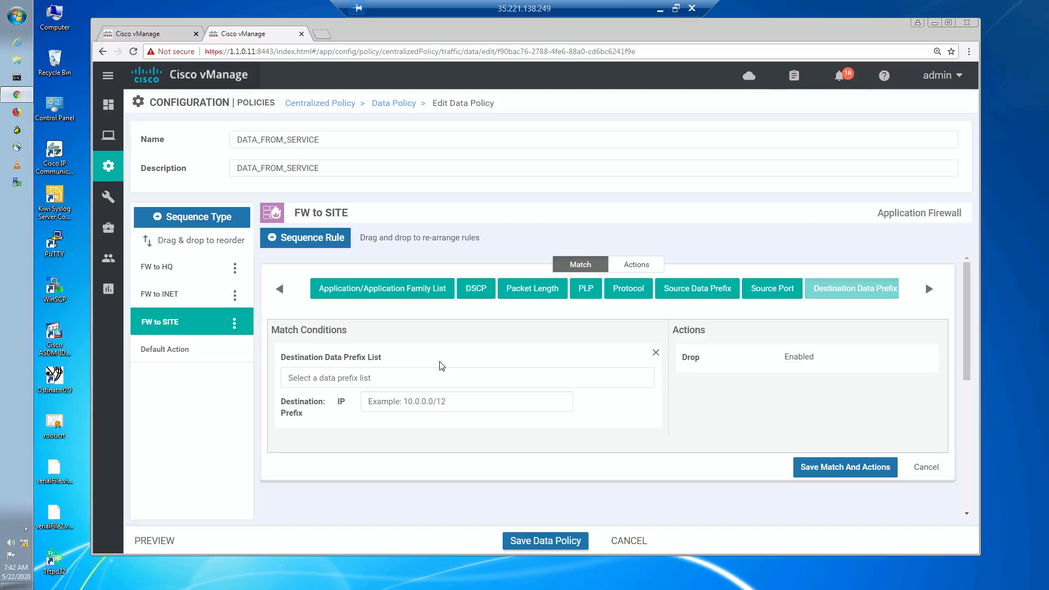
{"action": "left_click", "coordinate": [417, 372]}
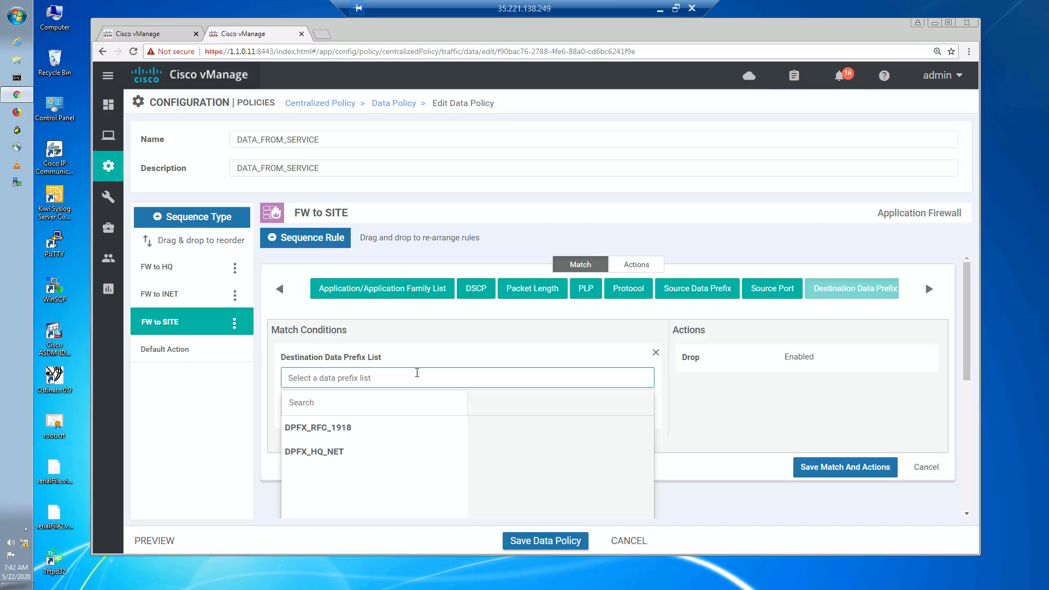
{"action": "left_click", "coordinate": [482, 365]}
{"action": "left_click", "coordinate": [460, 402]}
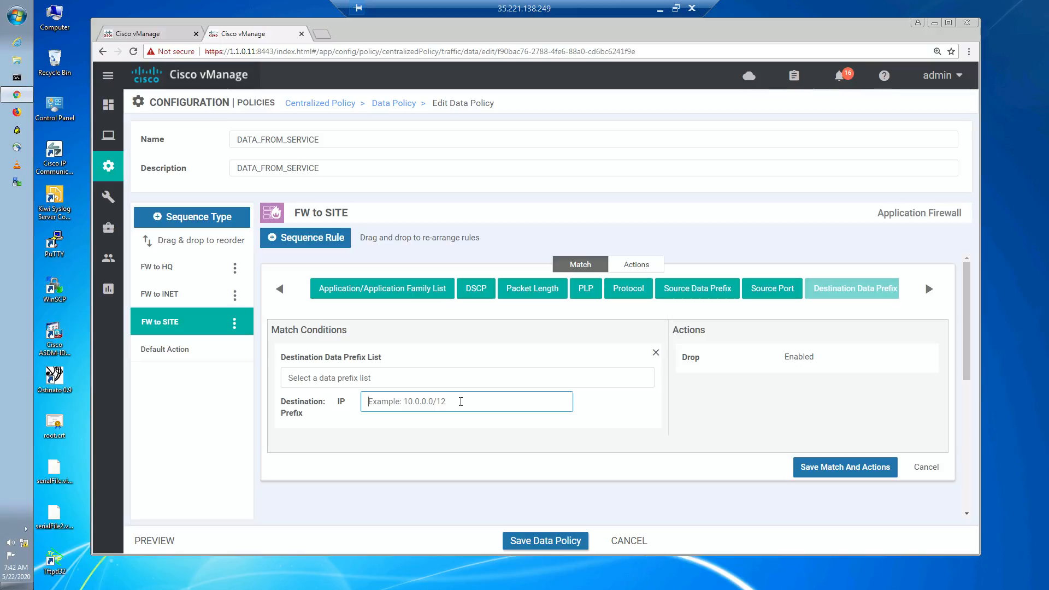
{"action": "type", "text": "172.17"}
{"action": "type", "text": ".0.0/"}
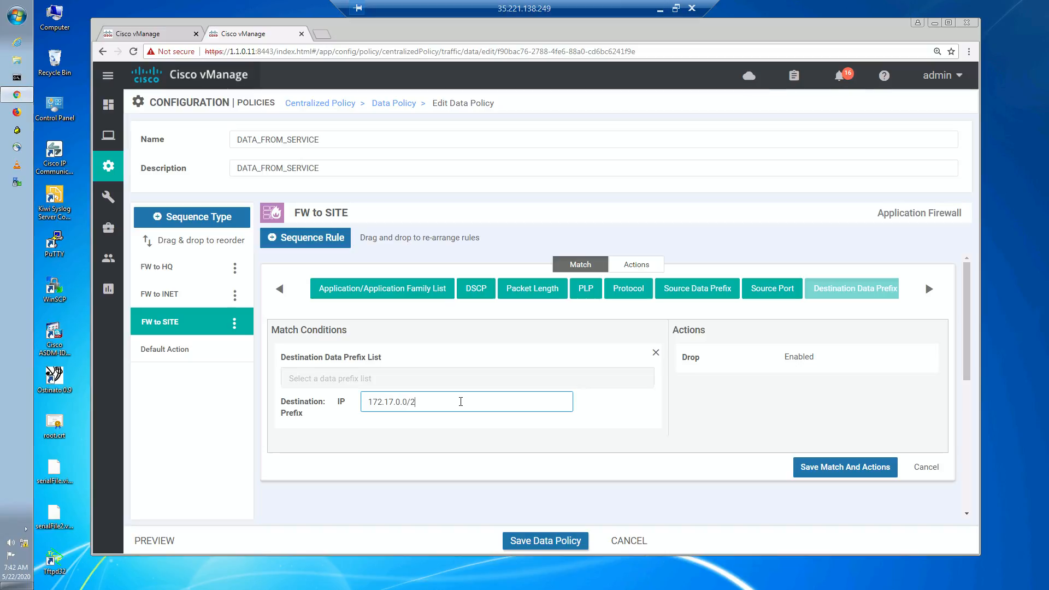
{"action": "type", "text": "26"}
{"action": "key", "text": "BackSpace"}
{"action": "key", "text": "BackSpace"}
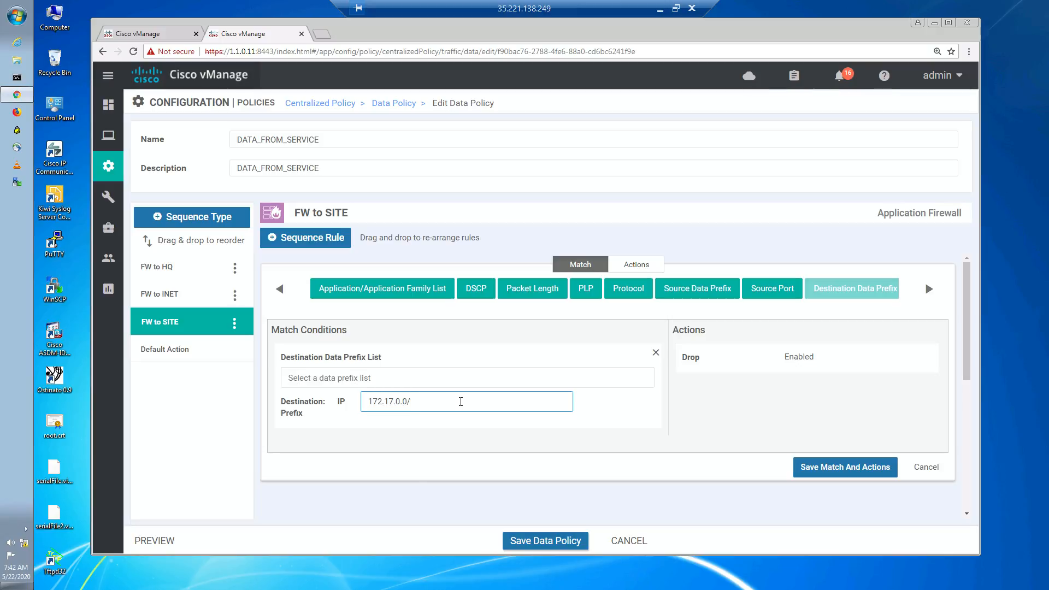
{"action": "type", "text": "16"}
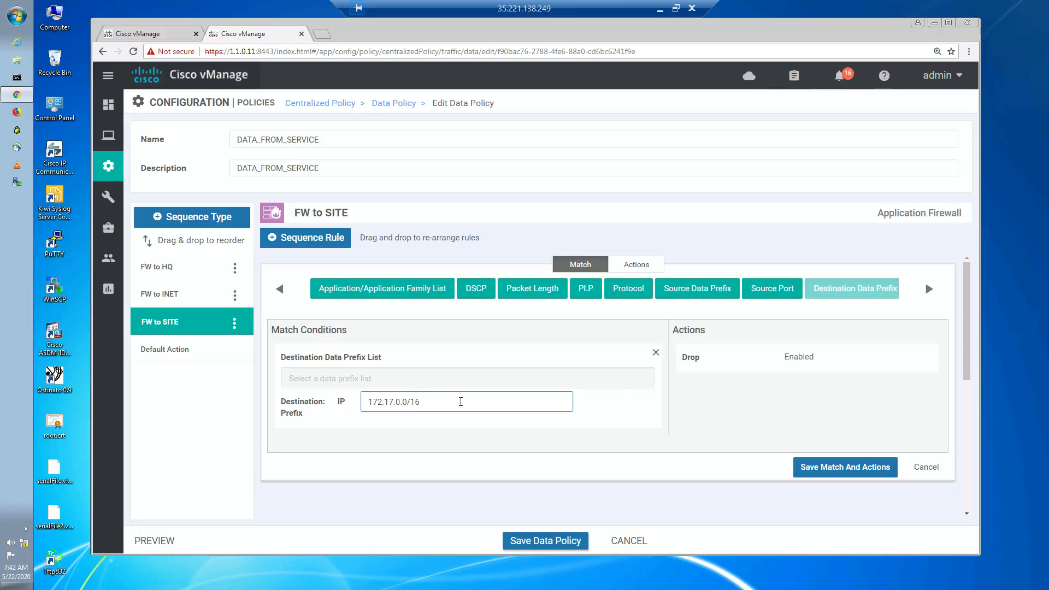
{"action": "left_click", "coordinate": [463, 444]}
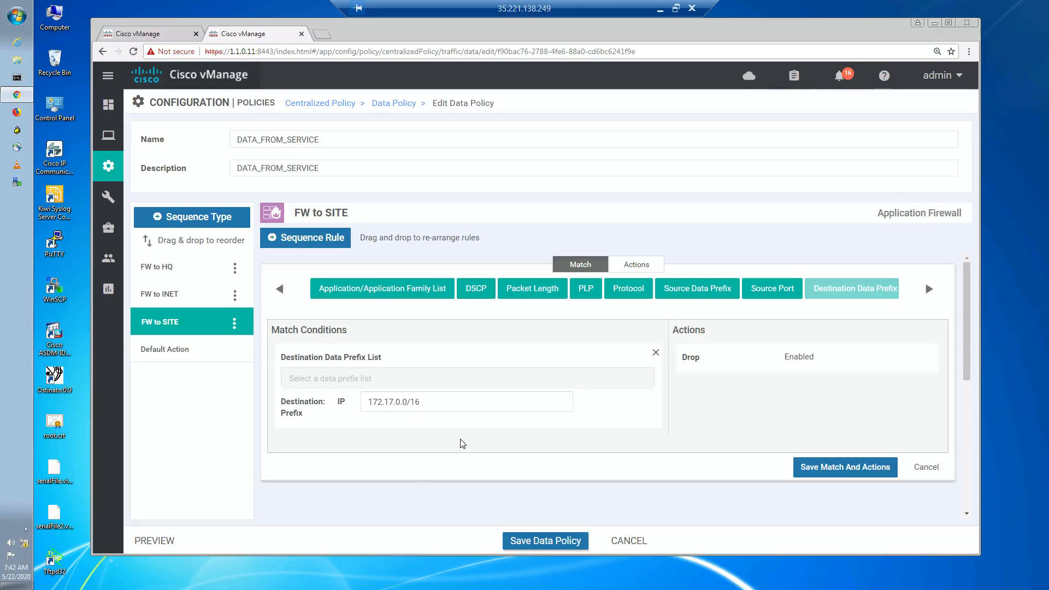
- Add a Protocol match condition with protocol 6 to the rule
{"action": "left_click", "coordinate": [634, 295]}
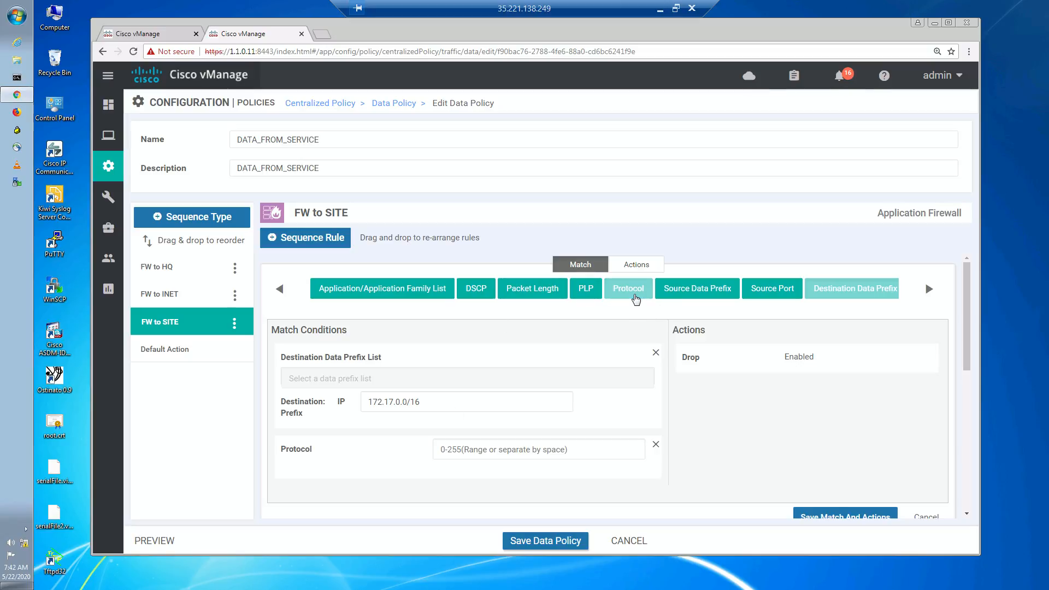
{"action": "left_click", "coordinate": [474, 450]}
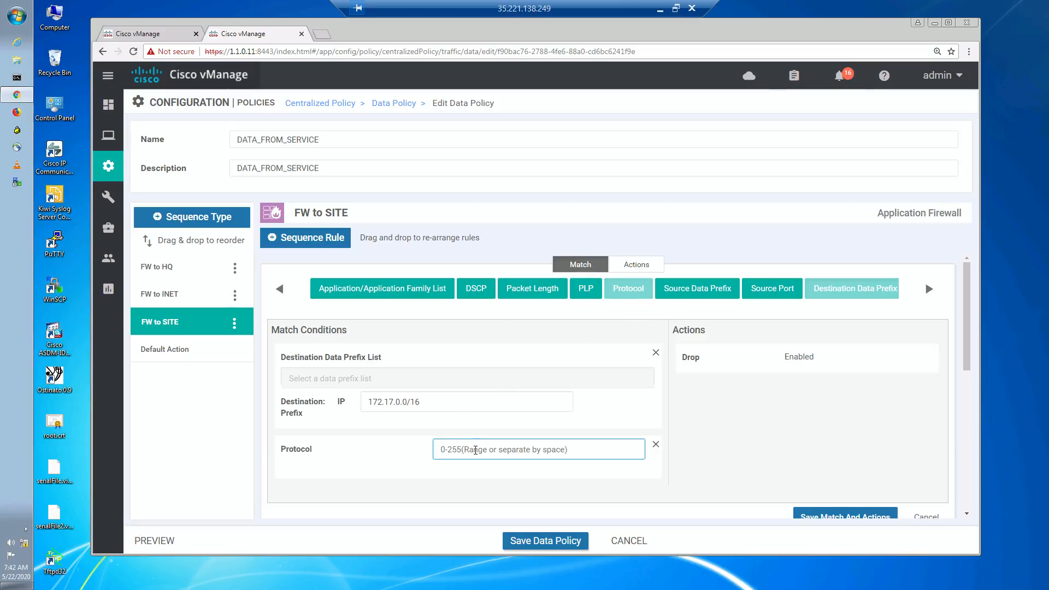
{"action": "type", "text": "6"}
{"action": "left_click", "coordinate": [468, 486]}
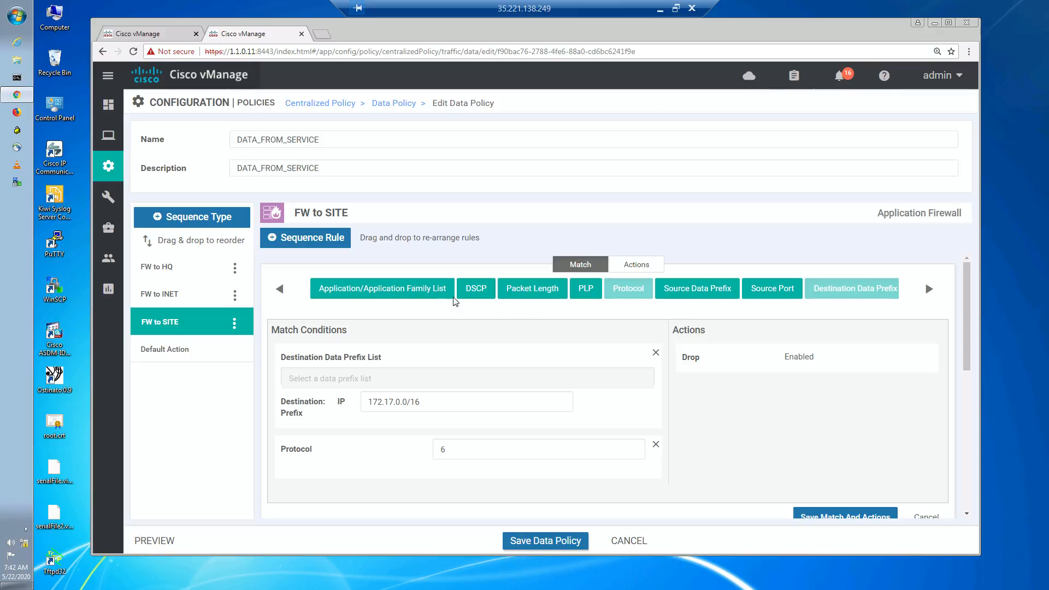
- Add a Destination Port match condition set to 445
{"action": "left_click", "coordinate": [928, 290]}
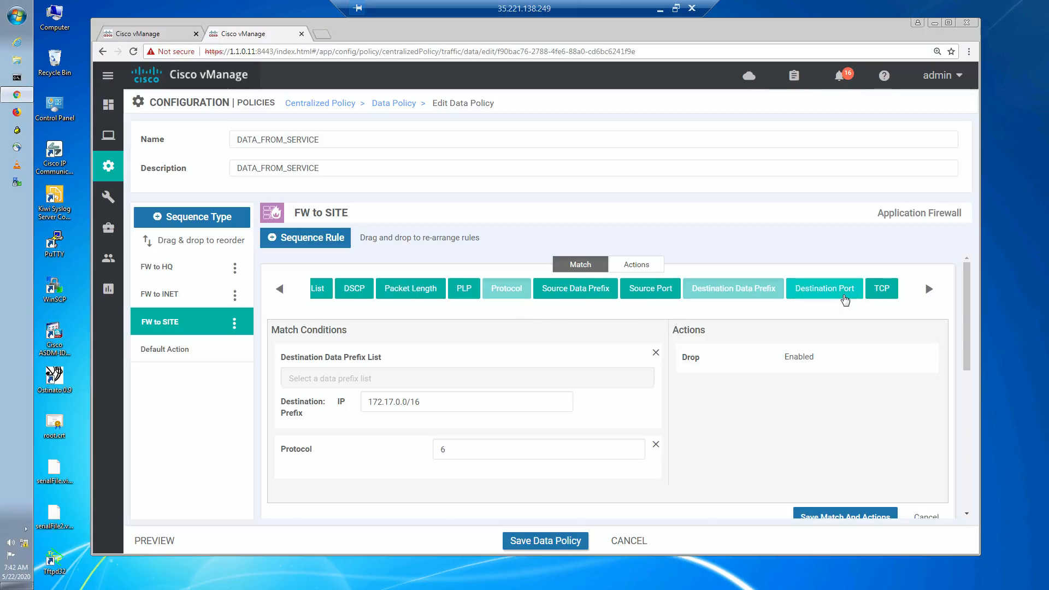
{"action": "left_click", "coordinate": [847, 298]}
{"action": "left_click", "coordinate": [480, 499]}
{"action": "scroll", "coordinate": [481, 495], "scroll_direction": "down", "scroll_amount": 2}
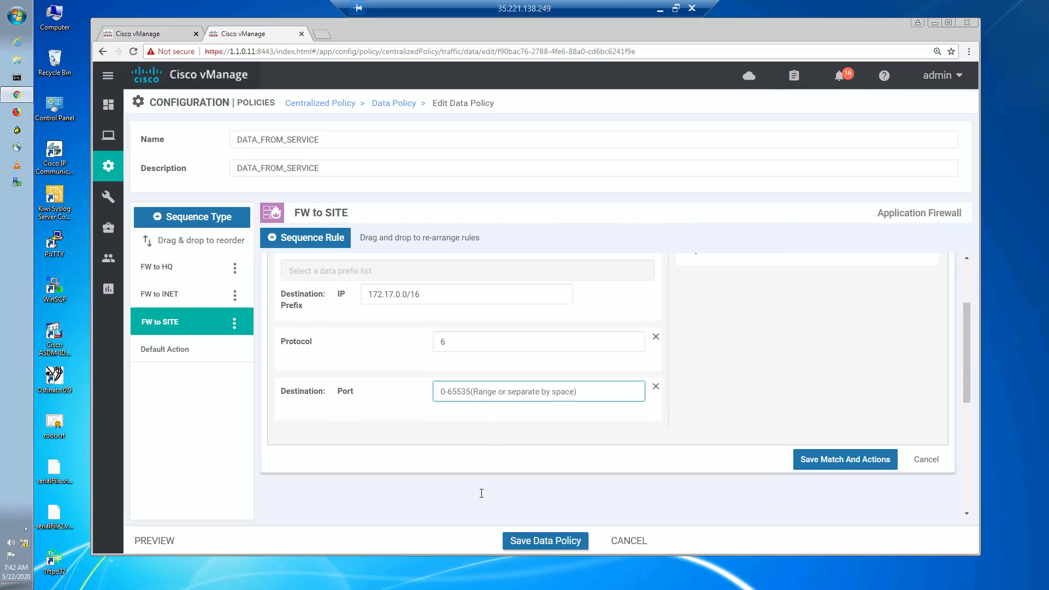
{"action": "type", "text": "445"}
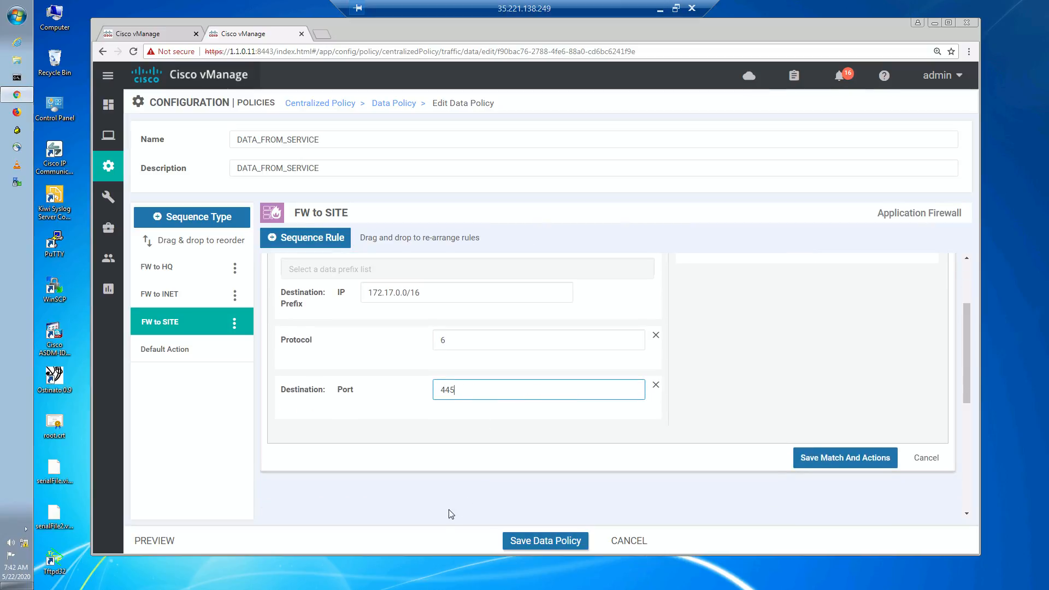
{"action": "left_click", "coordinate": [463, 441]}
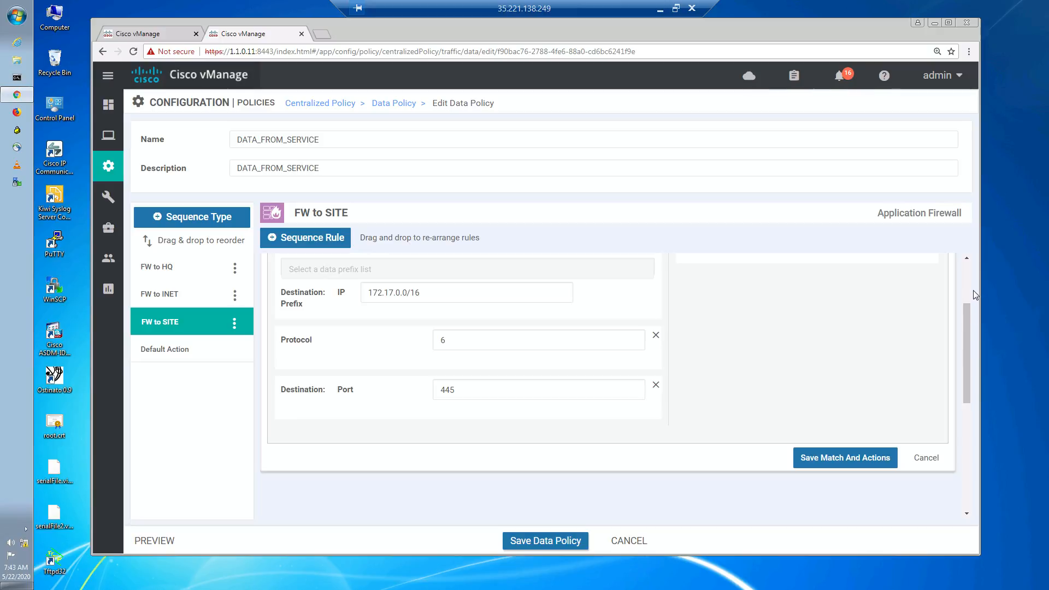
- Set the rule's action to Accept and save the match and actions
{"action": "left_click_drag", "start_coordinate": [964, 308], "coordinate": [975, 268]}
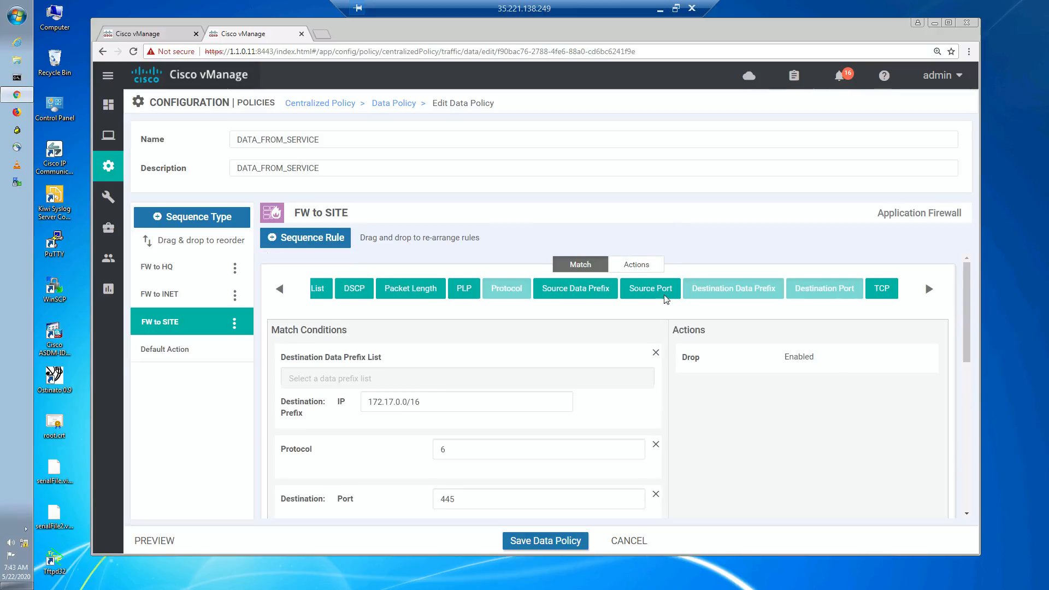
{"action": "left_click", "coordinate": [638, 265]}
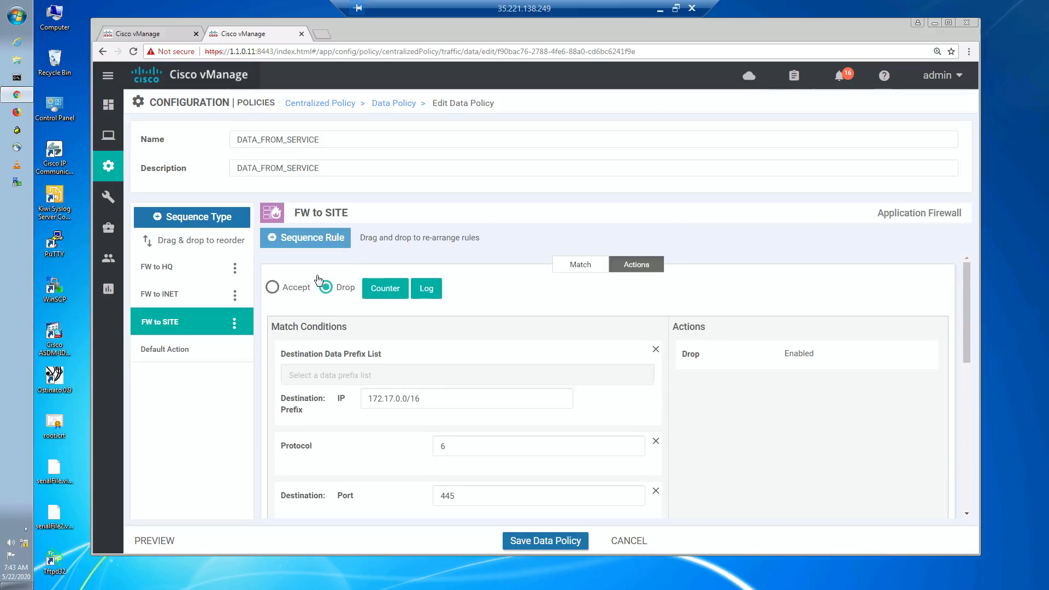
{"action": "left_click", "coordinate": [272, 288]}
{"action": "left_click", "coordinate": [546, 541]}
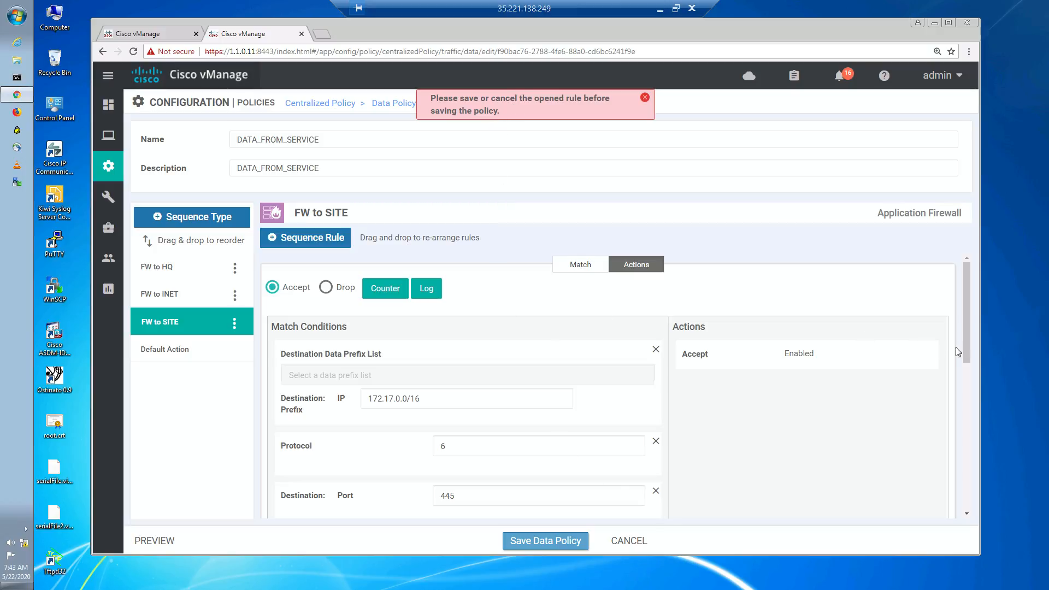
{"action": "left_click_drag", "start_coordinate": [965, 349], "coordinate": [966, 426]}
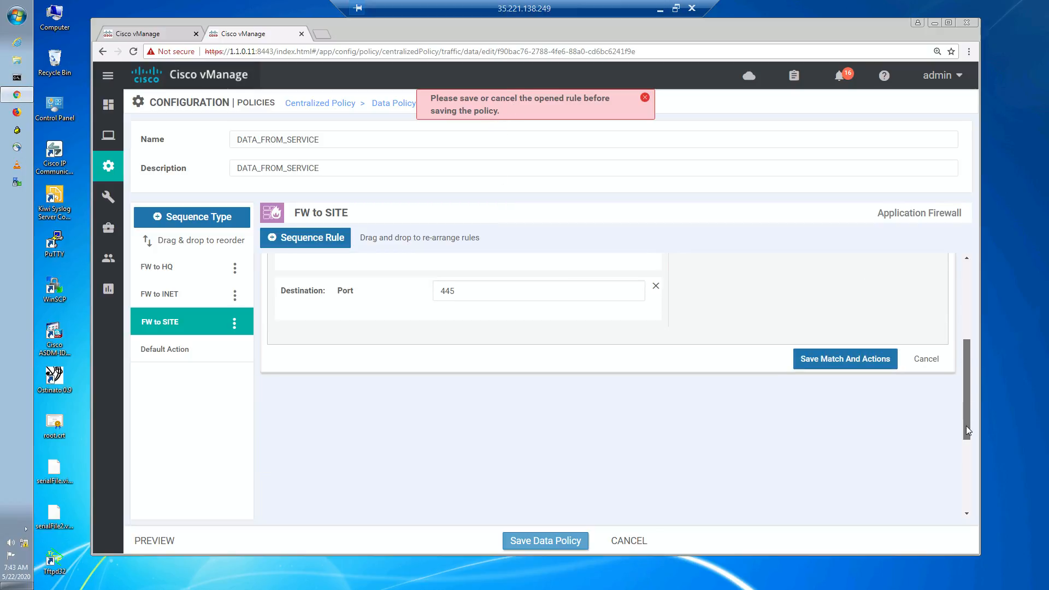
{"action": "left_click", "coordinate": [866, 352]}
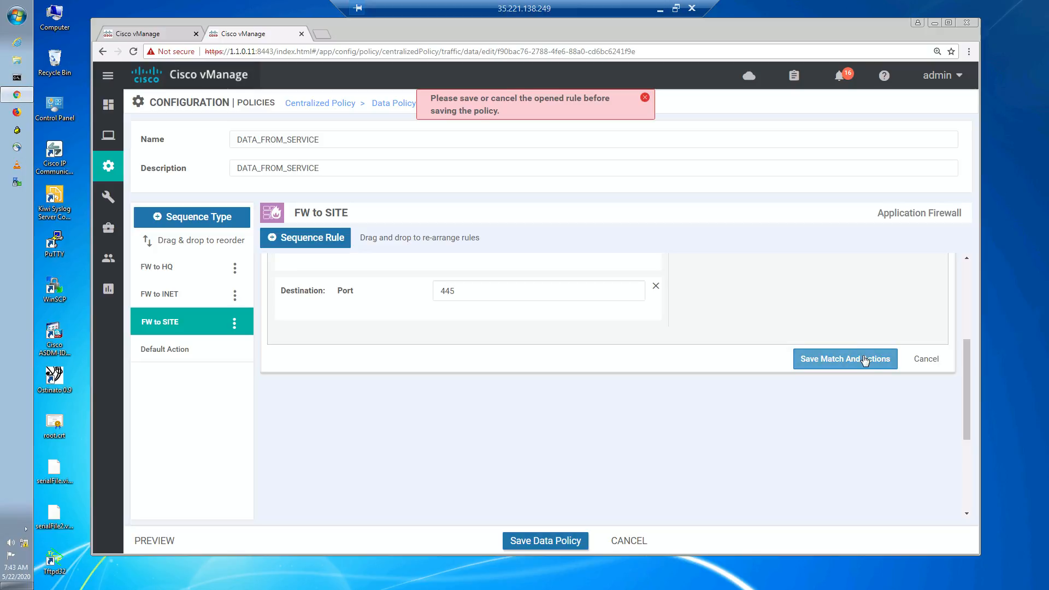
{"action": "left_click", "coordinate": [865, 360]}
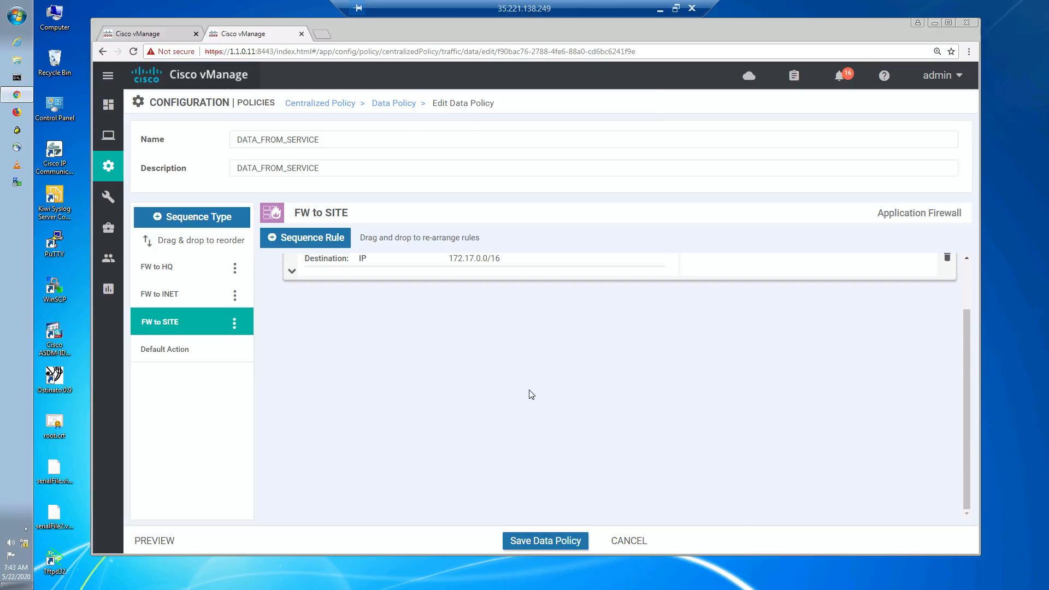
- Review the network diagram on the whiteboard, then return to the MGMT vManage session
{"action": "scroll", "coordinate": [488, 363], "scroll_direction": "up", "scroll_amount": 2}
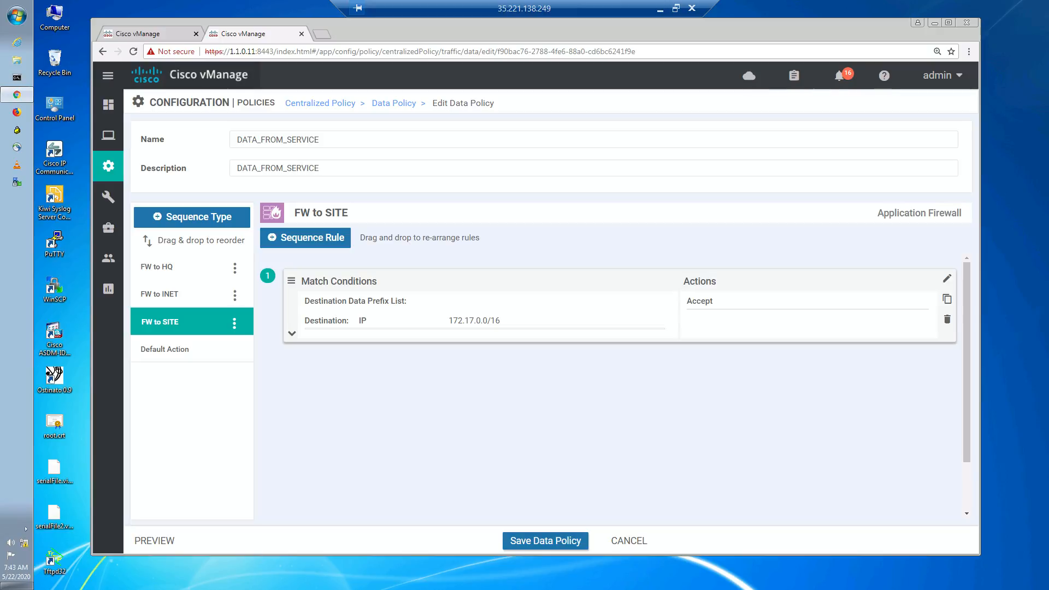
{"action": "left_click", "coordinate": [660, 9]}
{"action": "left_click", "coordinate": [624, 577]}
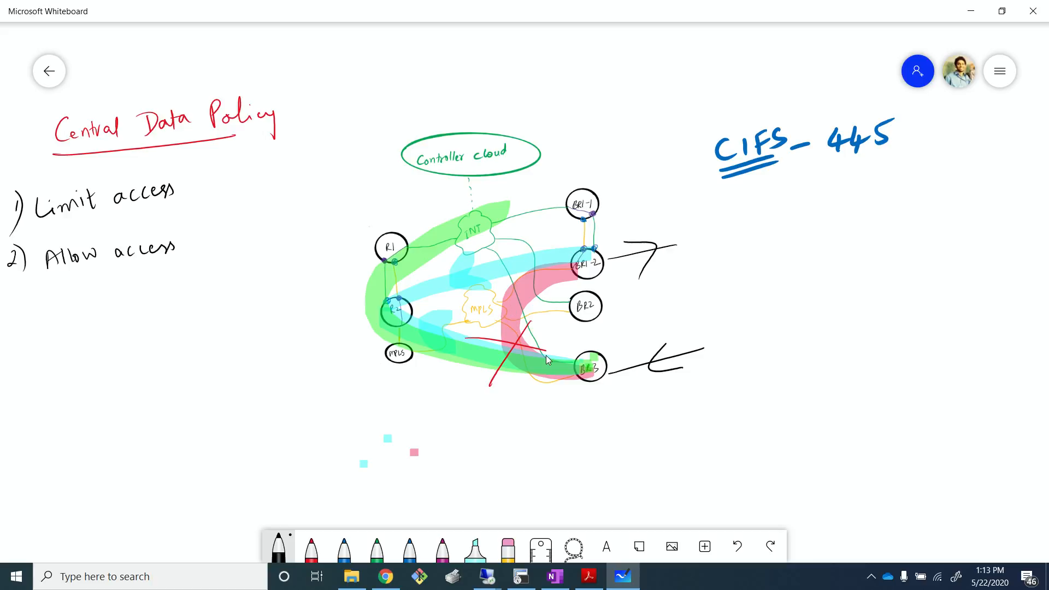
{"action": "mouse_move", "coordinate": [487, 576]}
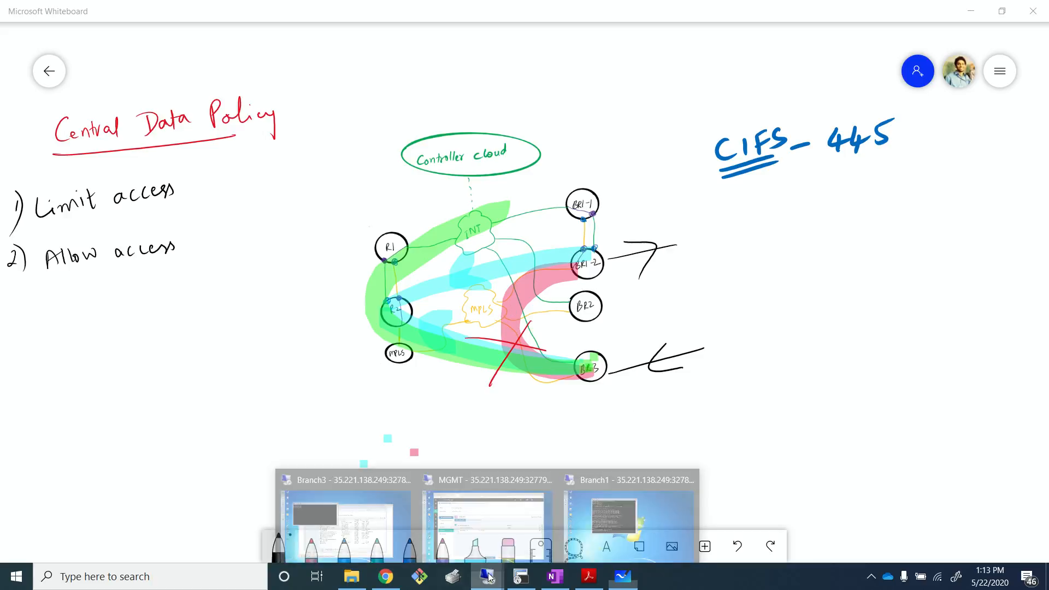
{"action": "left_click", "coordinate": [524, 522]}
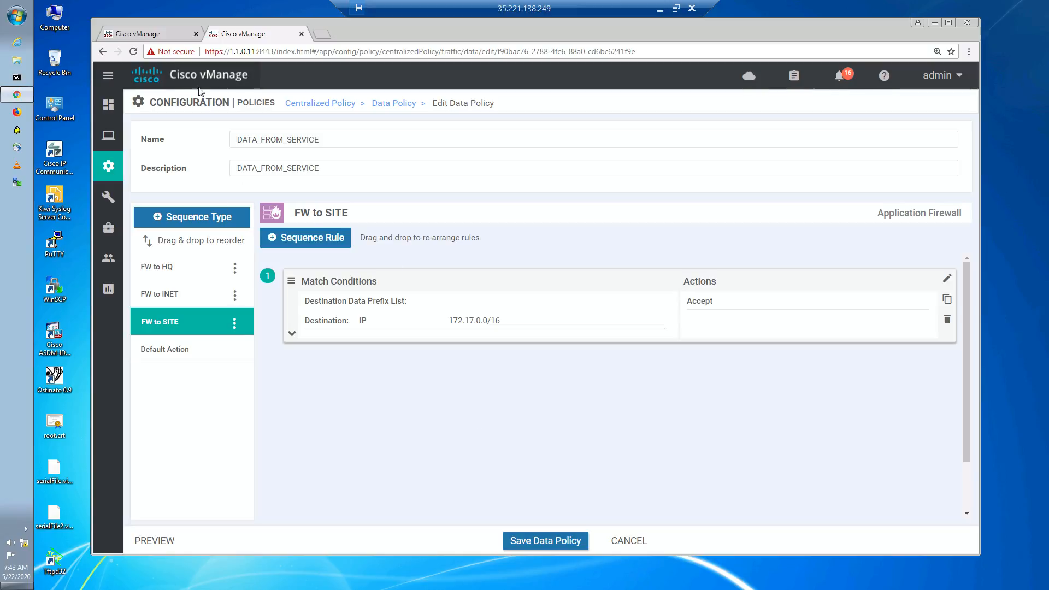
- Add a second sequence rule matching source IP prefix 172.17.0.0/16
{"action": "left_click", "coordinate": [337, 250]}
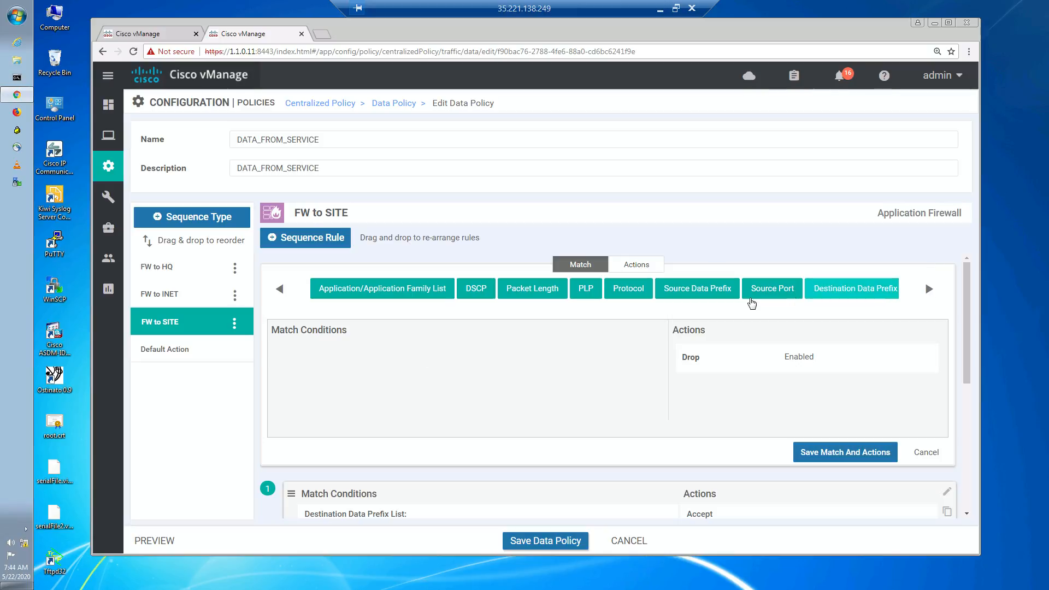
{"action": "left_click", "coordinate": [704, 297]}
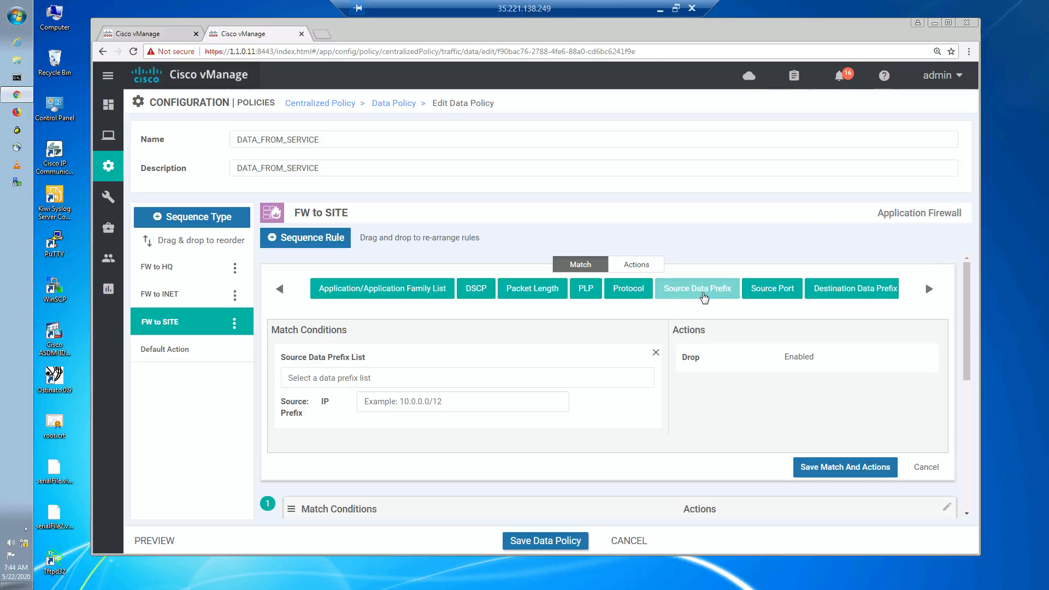
{"action": "left_click", "coordinate": [431, 399]}
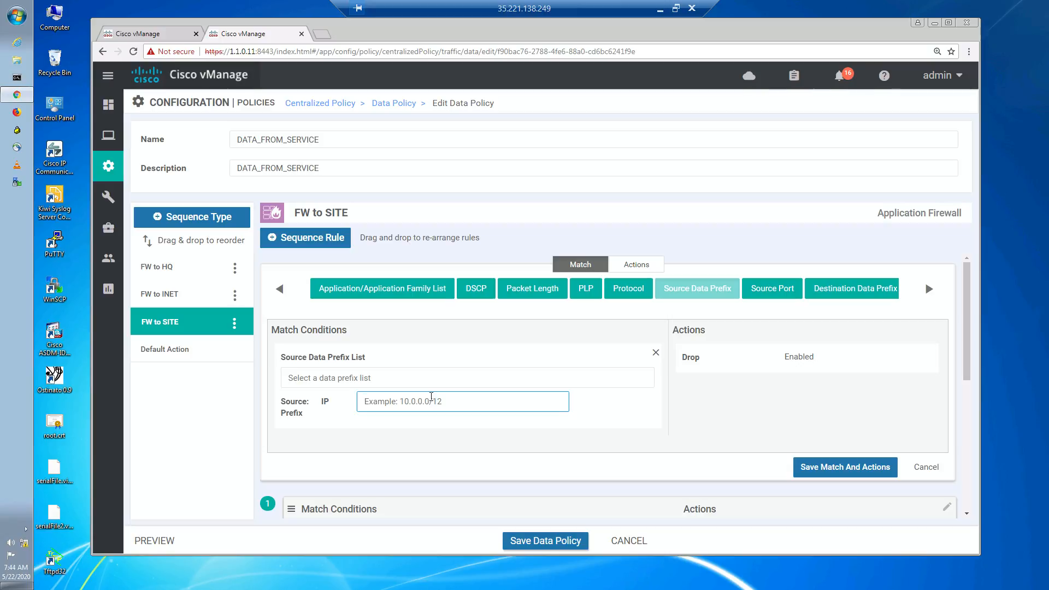
{"action": "type", "text": "172.17.0.0/16"}
{"action": "scroll", "coordinate": [511, 390], "scroll_direction": "down", "scroll_amount": 4}
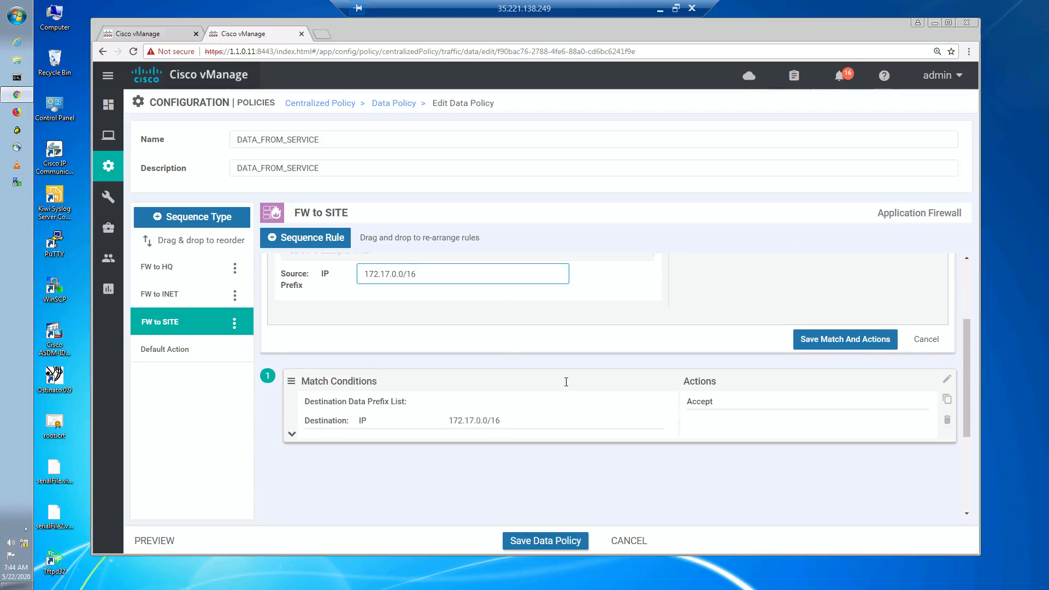
{"action": "scroll", "coordinate": [560, 375], "scroll_direction": "up", "scroll_amount": 3}
{"action": "scroll", "coordinate": [560, 375], "scroll_direction": "up", "scroll_amount": 2}
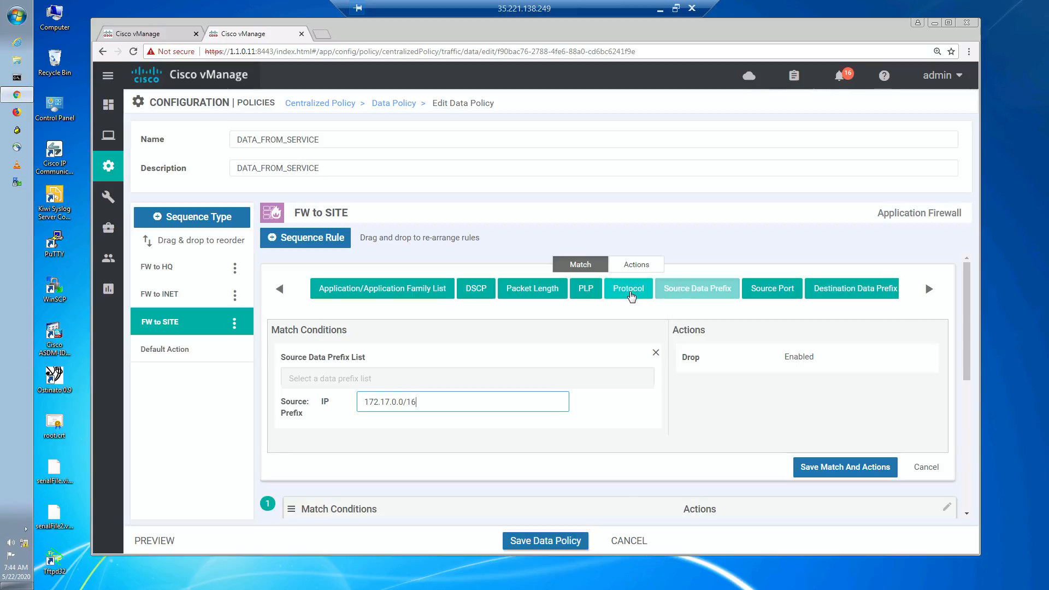
- Add a Protocol match condition with protocol 6 to the second rule
{"action": "left_click", "coordinate": [629, 289]}
{"action": "left_click", "coordinate": [481, 450]}
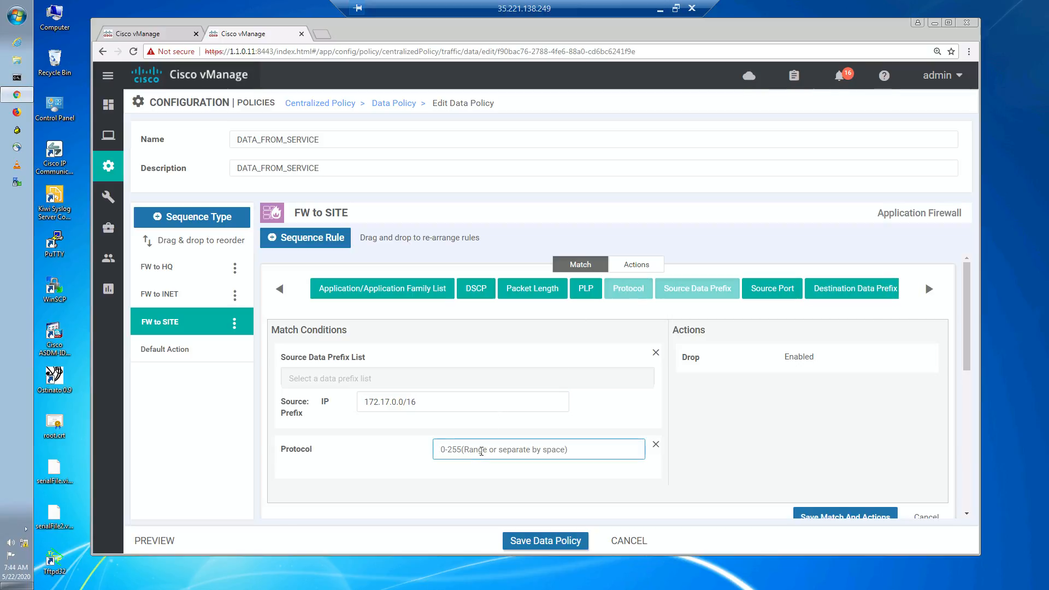
{"action": "type", "text": "6"}
{"action": "left_click", "coordinate": [466, 489]}
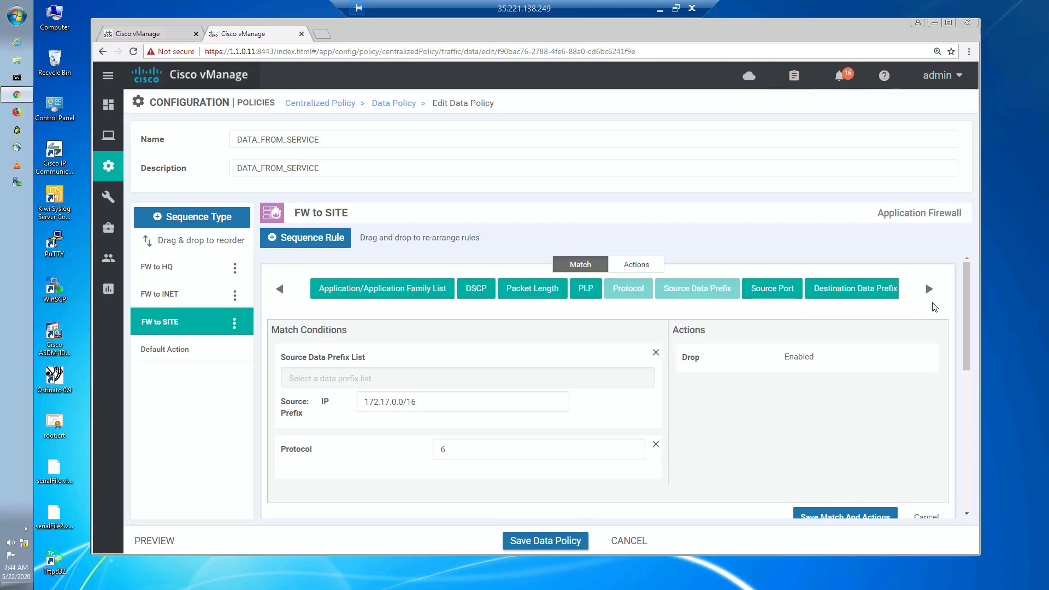
- Add a Source Port match of 445 and set the second rule's action to Accept
{"action": "left_click", "coordinate": [772, 289]}
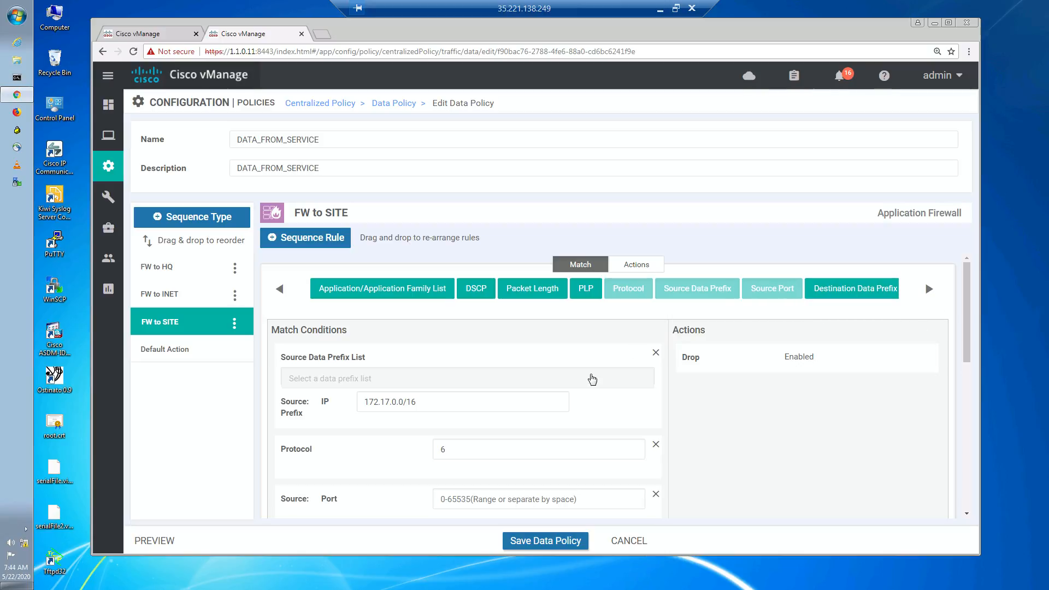
{"action": "left_click", "coordinate": [501, 499]}
{"action": "type", "text": "445"}
{"action": "left_click", "coordinate": [475, 527]}
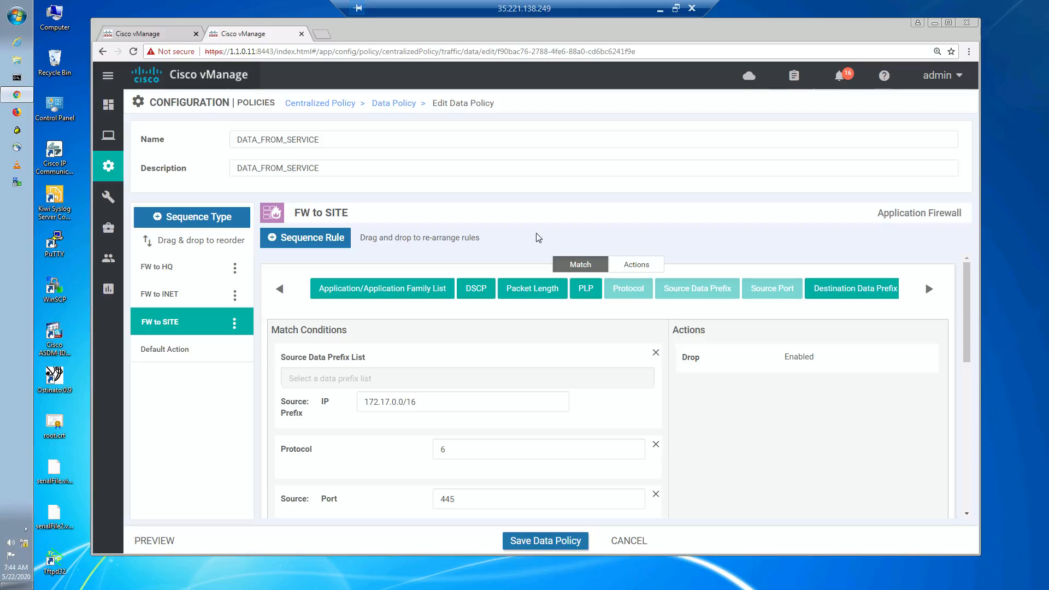
{"action": "left_click", "coordinate": [637, 265]}
{"action": "left_click", "coordinate": [272, 288]}
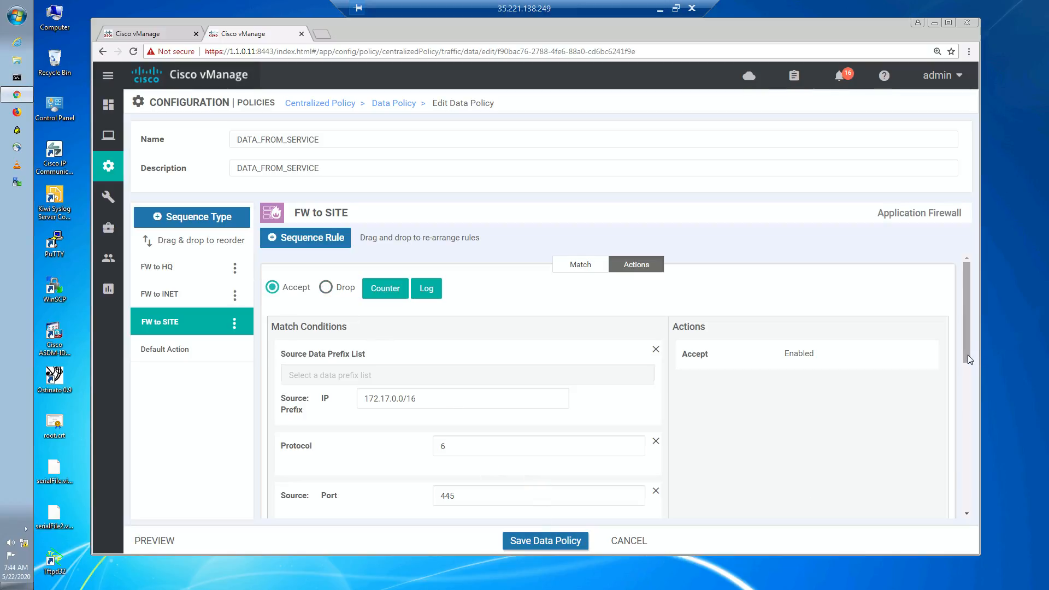
- Save the second rule, then move the FW to SITE sequence to the top of the sequence list
{"action": "left_click_drag", "start_coordinate": [967, 355], "coordinate": [966, 420]}
{"action": "left_click", "coordinate": [873, 402]}
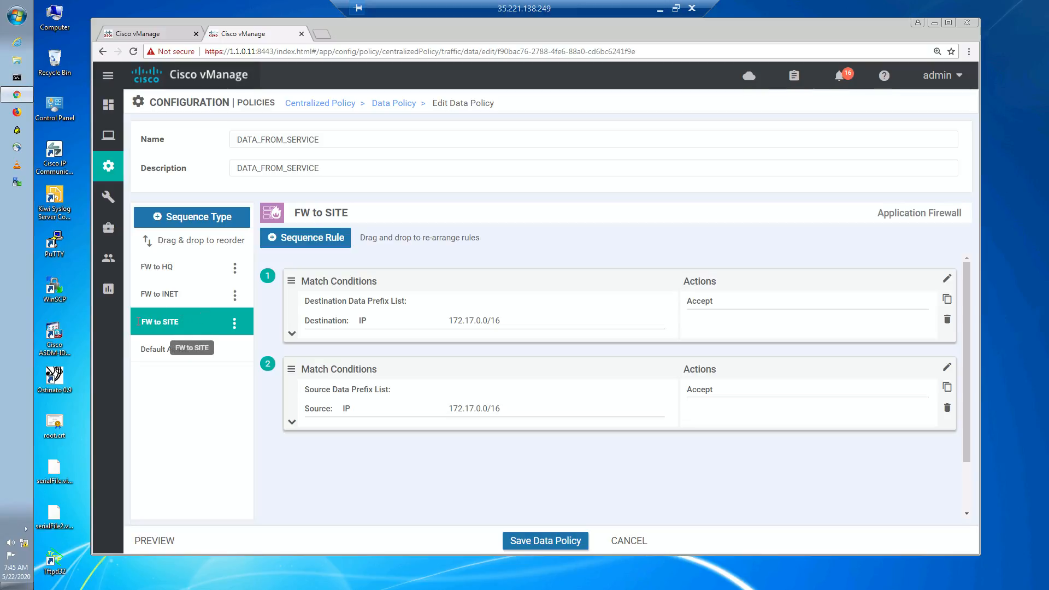
{"action": "left_click_drag", "start_coordinate": [137, 321], "coordinate": [166, 240]}
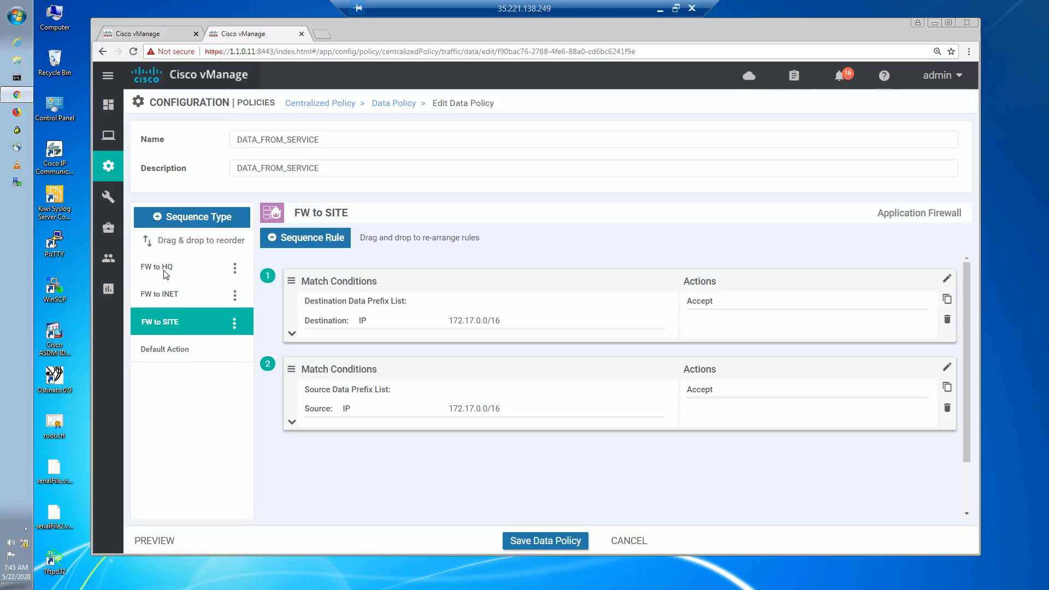
{"action": "left_click_drag", "start_coordinate": [164, 323], "coordinate": [141, 263]}
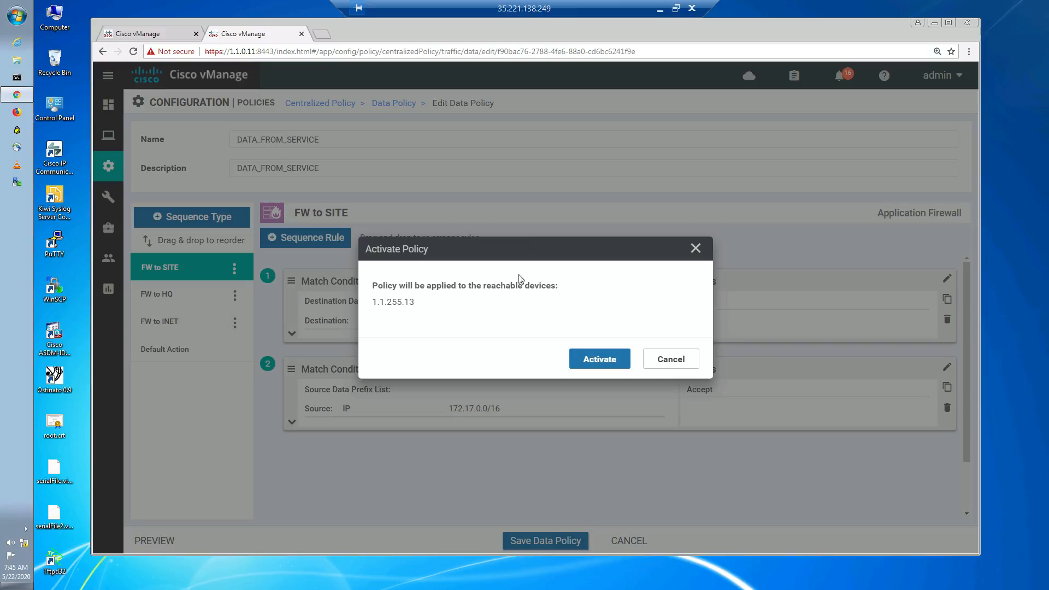
- Activate the updated data policy on the vSmart controller 1.1.255.13 and refresh the push task status
{"action": "left_click", "coordinate": [618, 369]}
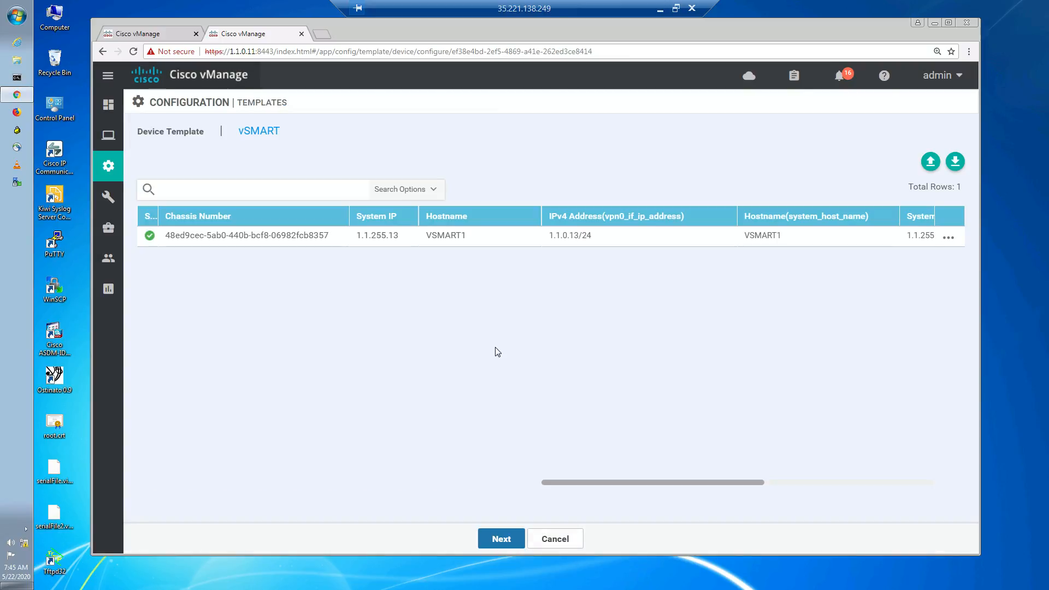
{"action": "left_click", "coordinate": [492, 541]}
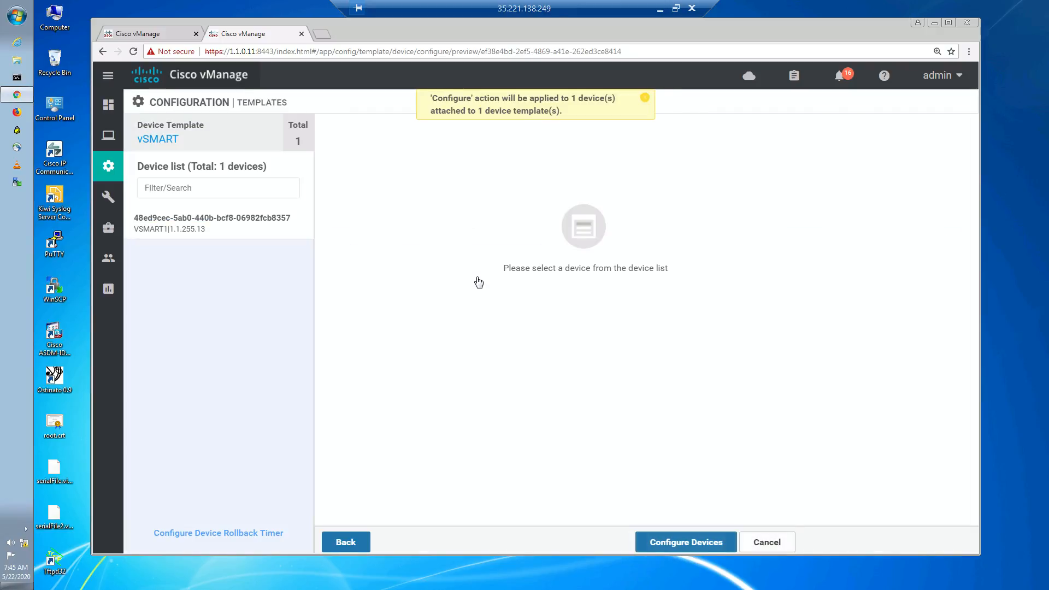
{"action": "left_click", "coordinate": [693, 544]}
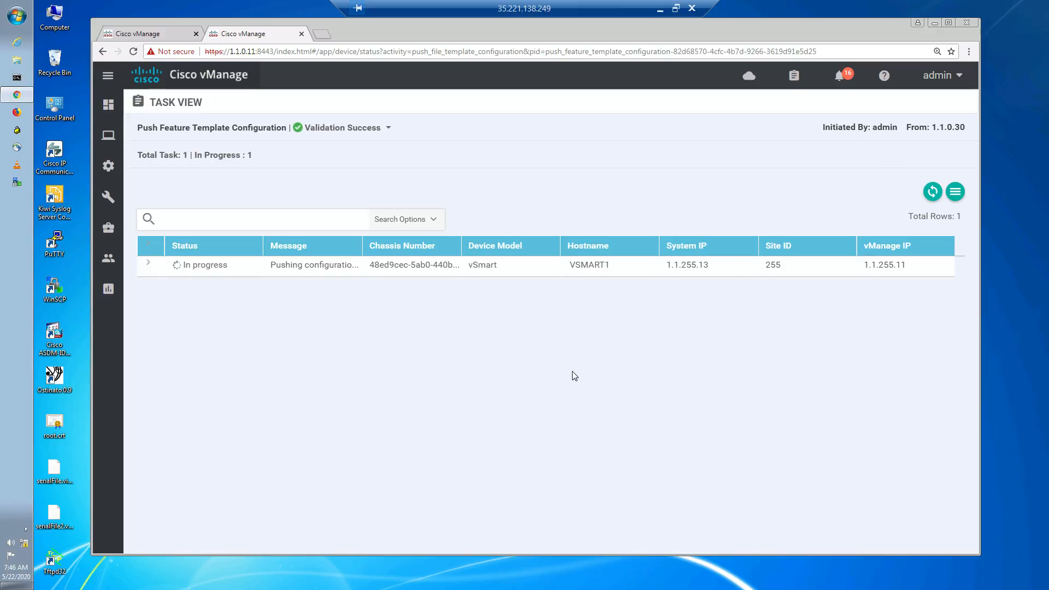
{"action": "left_click", "coordinate": [933, 192]}
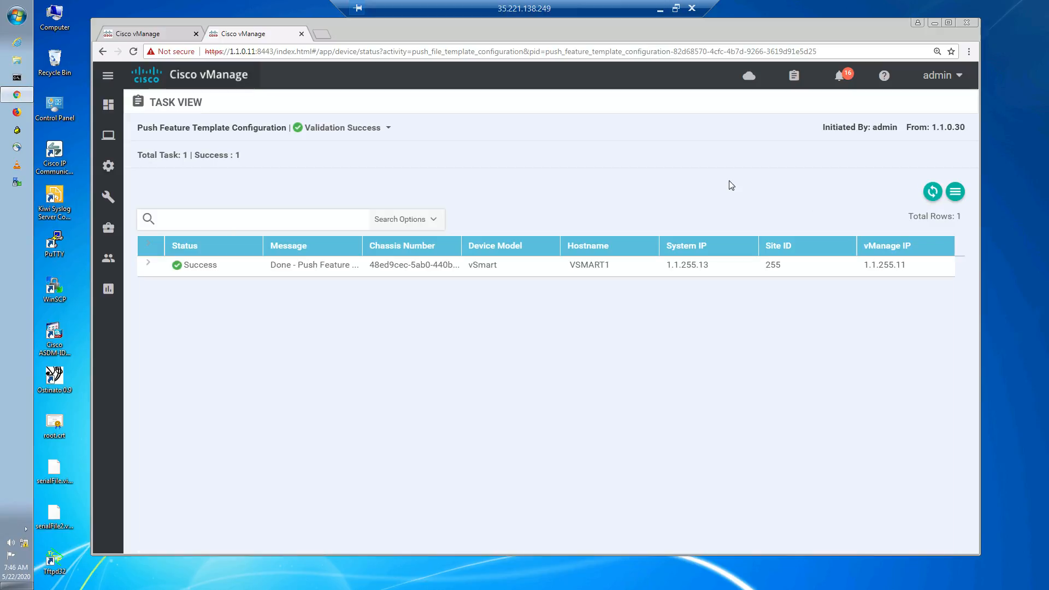
- Switch to the Branch1 remote session and telnet to 172.17.3.10 from the command prompt
{"action": "left_click", "coordinate": [659, 8]}
{"action": "mouse_move", "coordinate": [496, 585]}
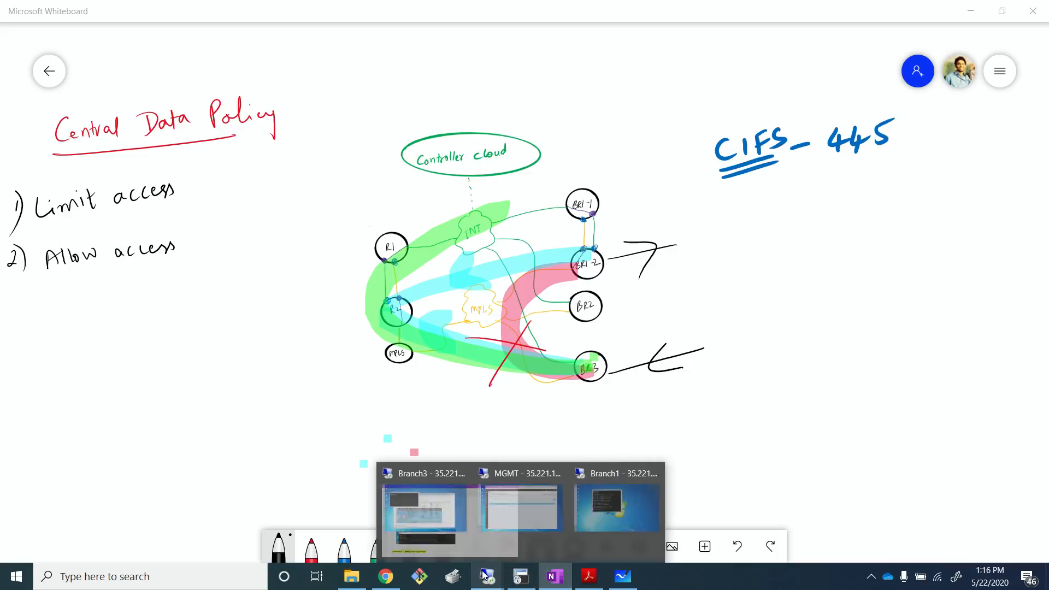
{"action": "left_click", "coordinate": [617, 509]}
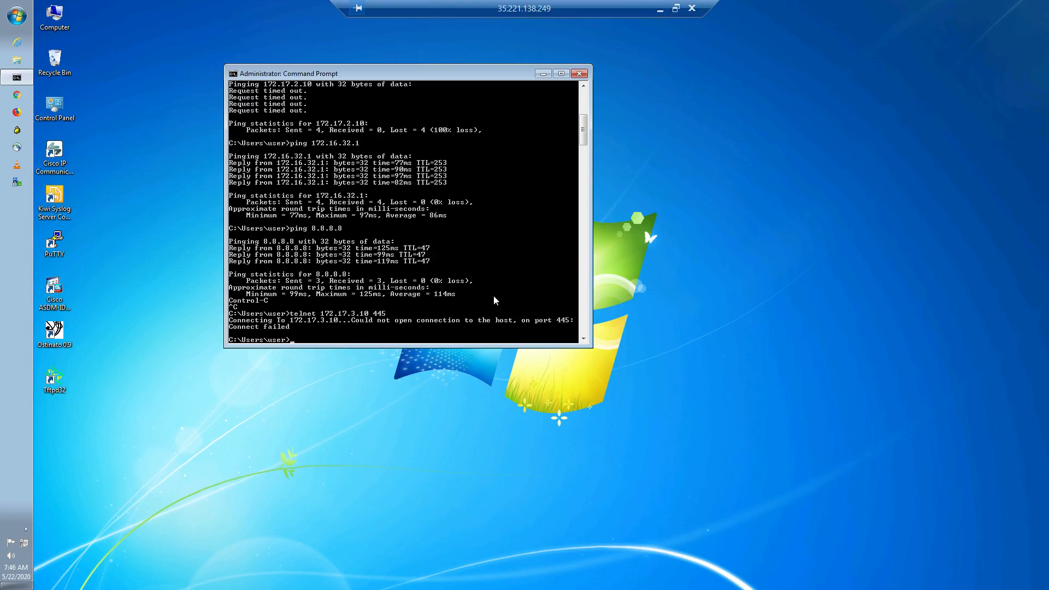
{"action": "type", "text": "telnet 172.17.3.10 445"}
{"action": "key", "text": "Return"}
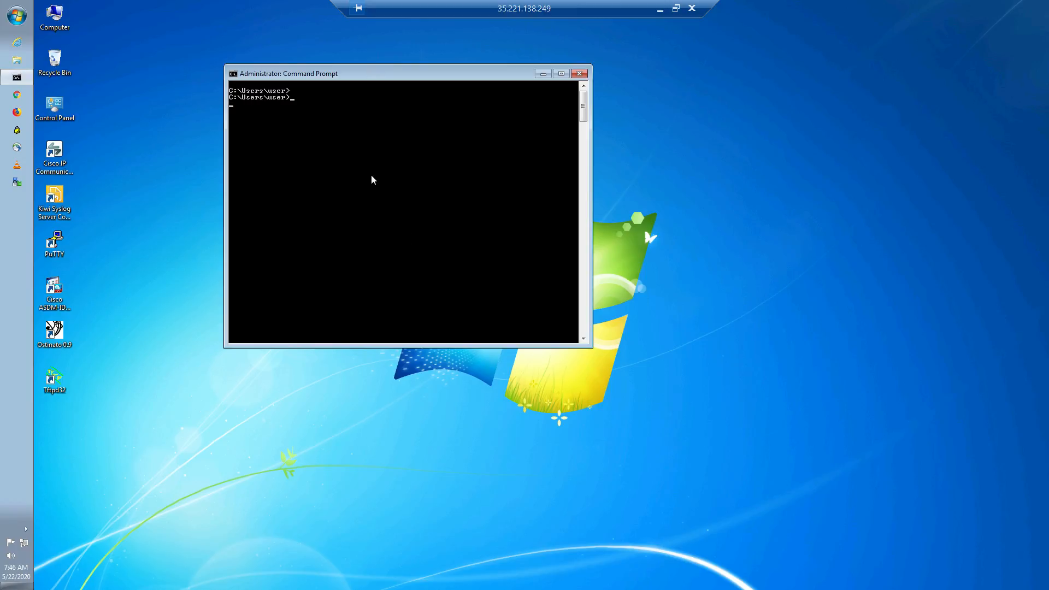
- Leave the telnet session and ping 172.17.3.10 by editing a recalled ping command
{"action": "key", "text": "Return"}
{"action": "key", "text": "Return"}
{"action": "key", "text": "Return"}
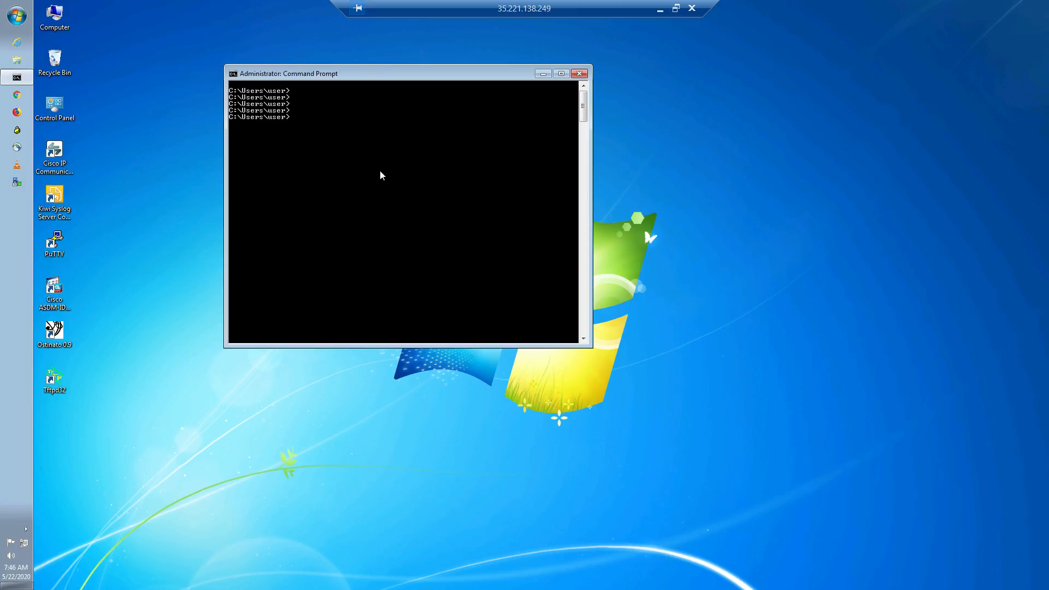
{"action": "key", "text": "Return"}
{"action": "key", "text": "Return"}
{"action": "key", "text": "BackSpace"}
{"action": "key", "text": "BackSpace"}
{"action": "key", "text": "Up"}
{"action": "key", "text": "Up"}
{"action": "key", "text": "Up"}
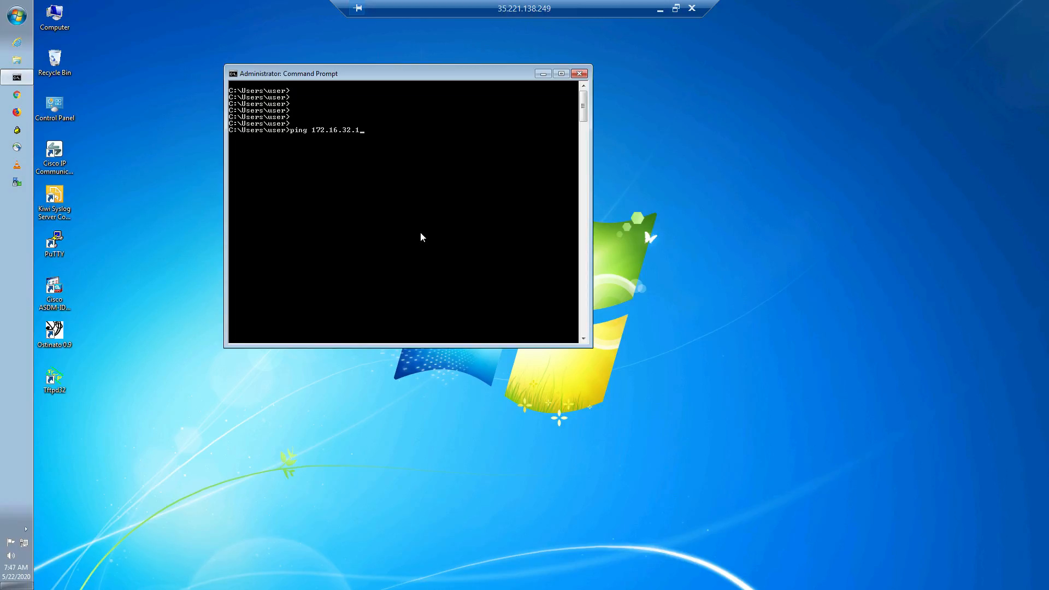
{"action": "key", "text": "BackSpace"}
{"action": "key", "text": "BackSpace"}
{"action": "key", "text": "BackSpace"}
{"action": "key", "text": "BackSpace"}
{"action": "type", "text": "7.3.10"}
{"action": "key", "text": "Return"}
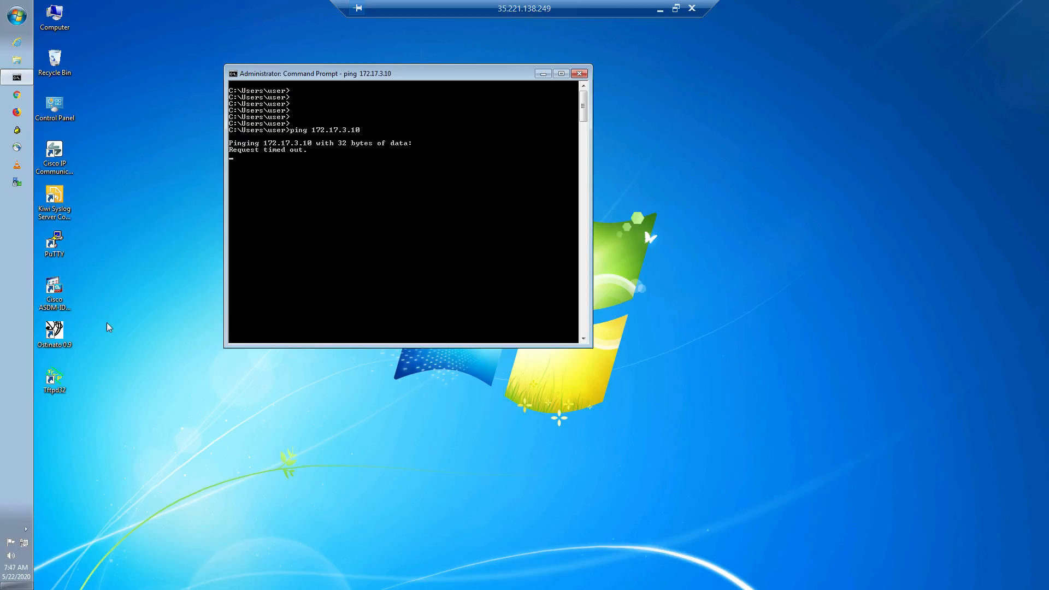
- Switch to the whiteboard and add item '3) DPI' to the list, underlining it
{"action": "left_click", "coordinate": [662, 12]}
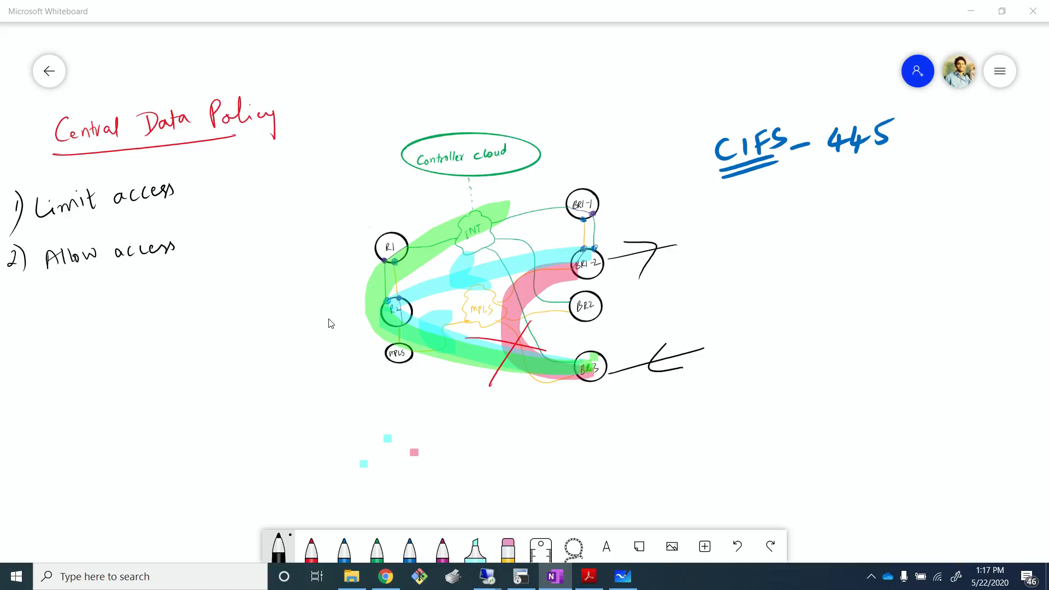
{"action": "left_click_drag", "start_coordinate": [11, 307], "coordinate": [15, 325]}
{"action": "mouse_move", "coordinate": [18, 300]}
{"action": "left_mouse_down"}
{"action": "mouse_move", "coordinate": [29, 302]}
{"action": "mouse_move", "coordinate": [26, 338]}
{"action": "left_mouse_up"}
{"action": "left_click_drag", "start_coordinate": [61, 303], "coordinate": [66, 325]}
{"action": "mouse_move", "coordinate": [49, 306]}
{"action": "left_mouse_down"}
{"action": "mouse_move", "coordinate": [68, 321]}
{"action": "mouse_move", "coordinate": [60, 328]}
{"action": "left_mouse_up"}
{"action": "mouse_move", "coordinate": [76, 303]}
{"action": "left_mouse_down"}
{"action": "mouse_move", "coordinate": [82, 325]}
{"action": "mouse_move", "coordinate": [103, 316]}
{"action": "left_mouse_up"}
{"action": "mouse_move", "coordinate": [92, 299]}
{"action": "left_mouse_down"}
{"action": "mouse_move", "coordinate": [108, 293]}
{"action": "mouse_move", "coordinate": [119, 313]}
{"action": "left_mouse_up"}
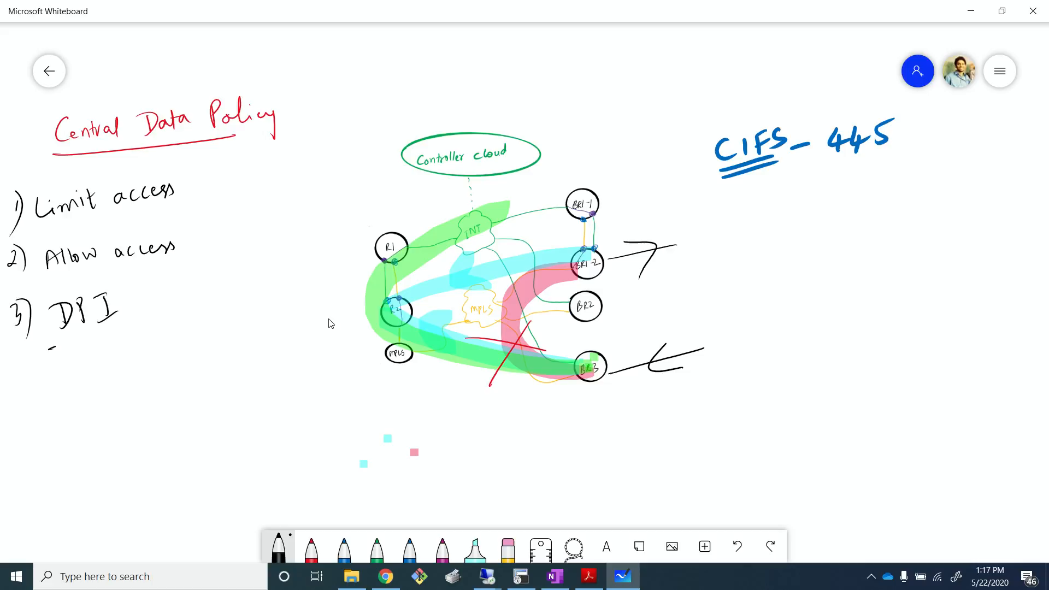
{"action": "left_click_drag", "start_coordinate": [48, 349], "coordinate": [121, 325]}
{"action": "left_click_drag", "start_coordinate": [32, 365], "coordinate": [134, 332]}
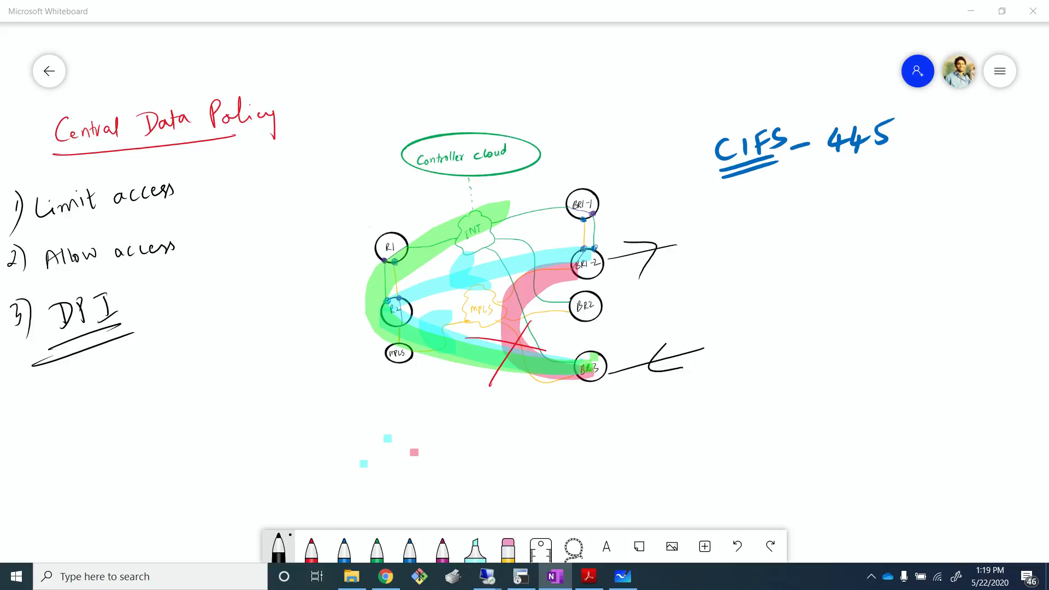
- Back in the MGMT vManage session, enable the Application setting in the LOCAL_OSPF_HQ localized policy and save the changes
{"action": "left_click", "coordinate": [311, 475]}
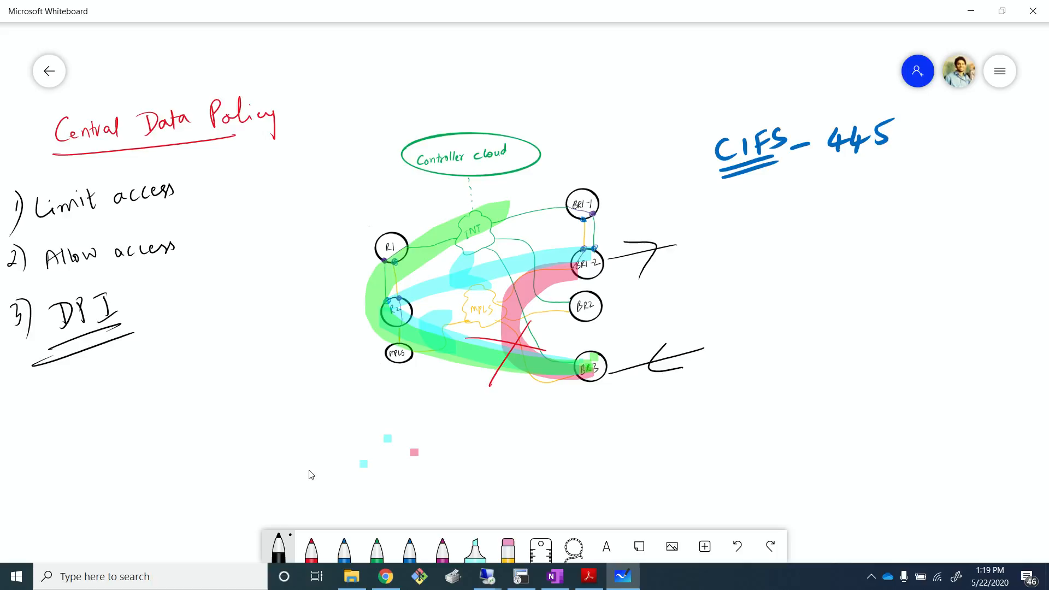
{"action": "key", "text": "alt+Tab"}
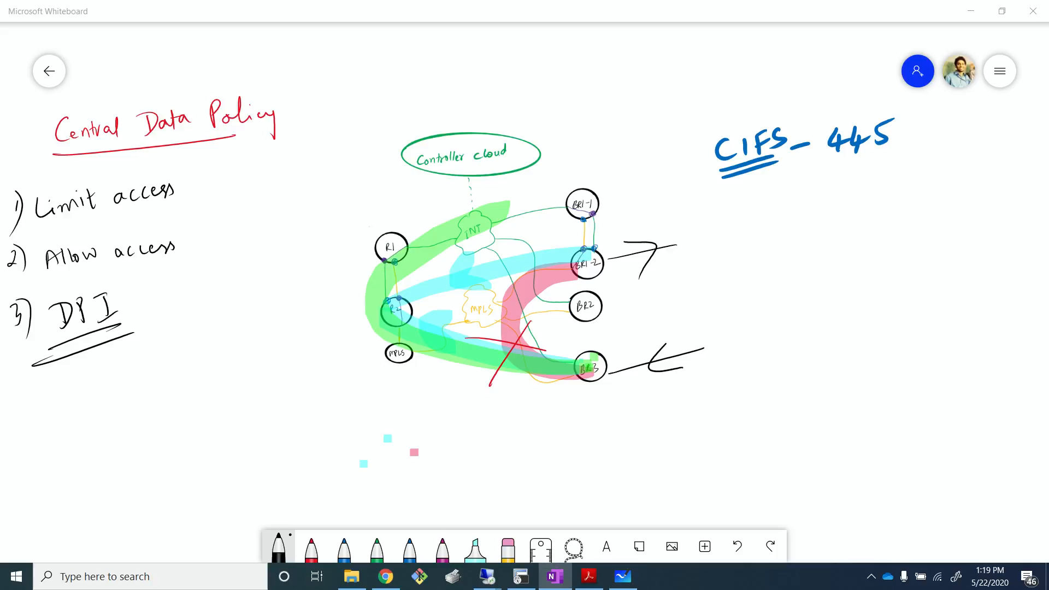
{"action": "mouse_move", "coordinate": [493, 576]}
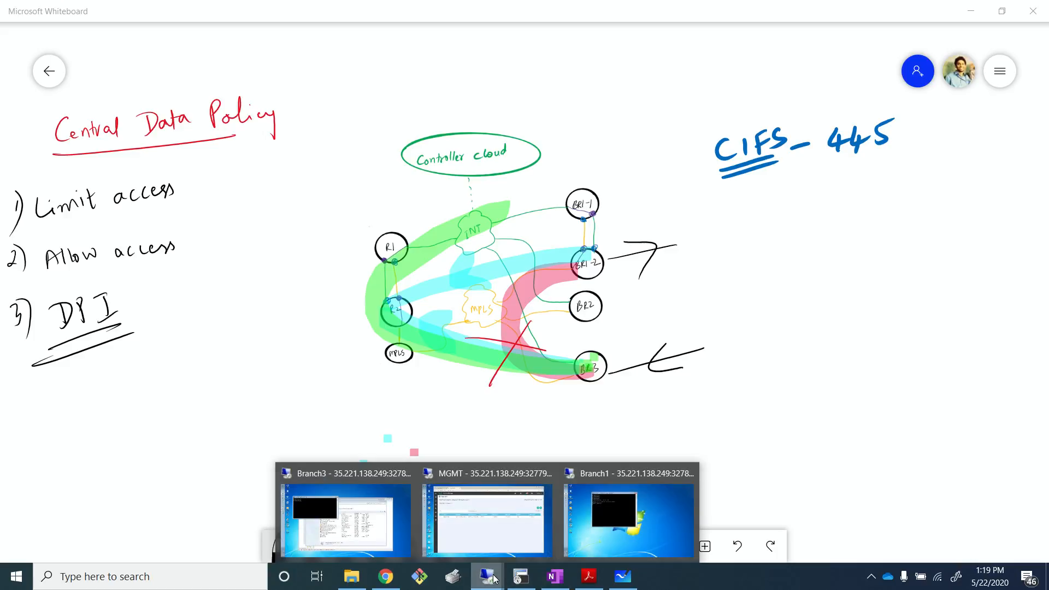
{"action": "left_click", "coordinate": [507, 529]}
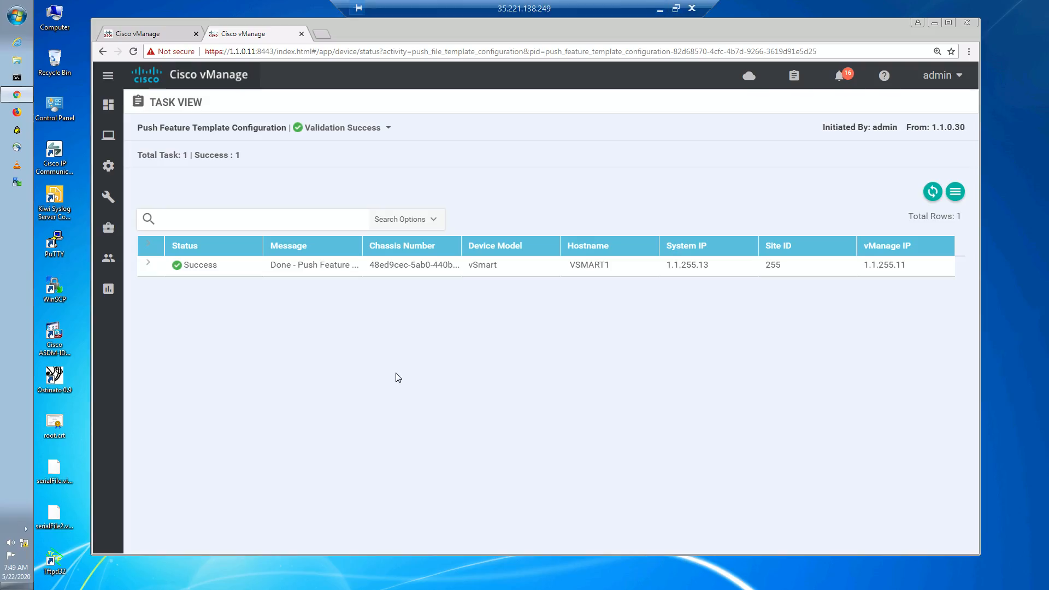
{"action": "mouse_move", "coordinate": [118, 176]}
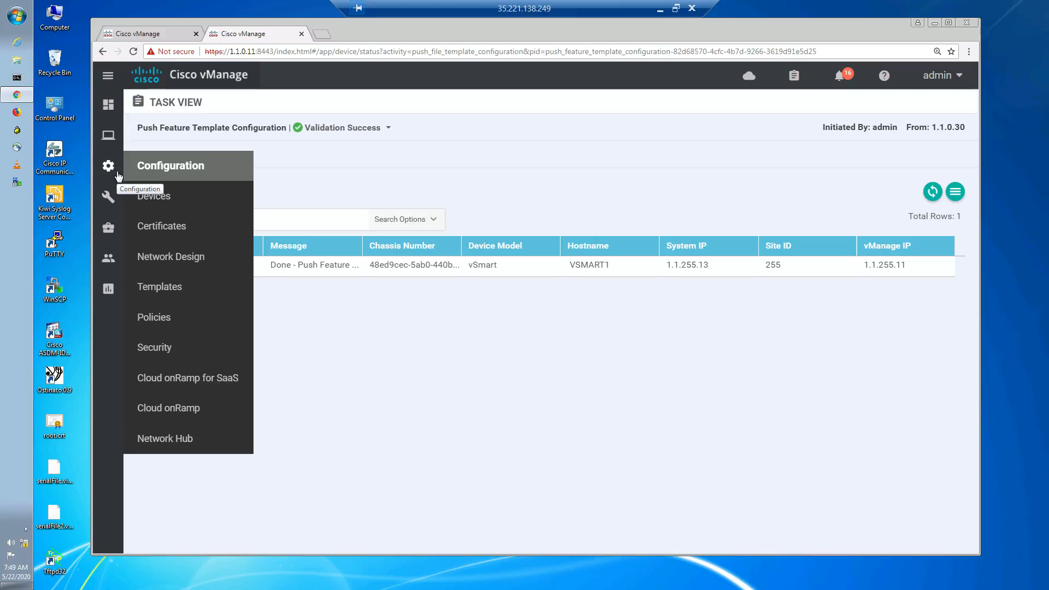
{"action": "left_click", "coordinate": [160, 329]}
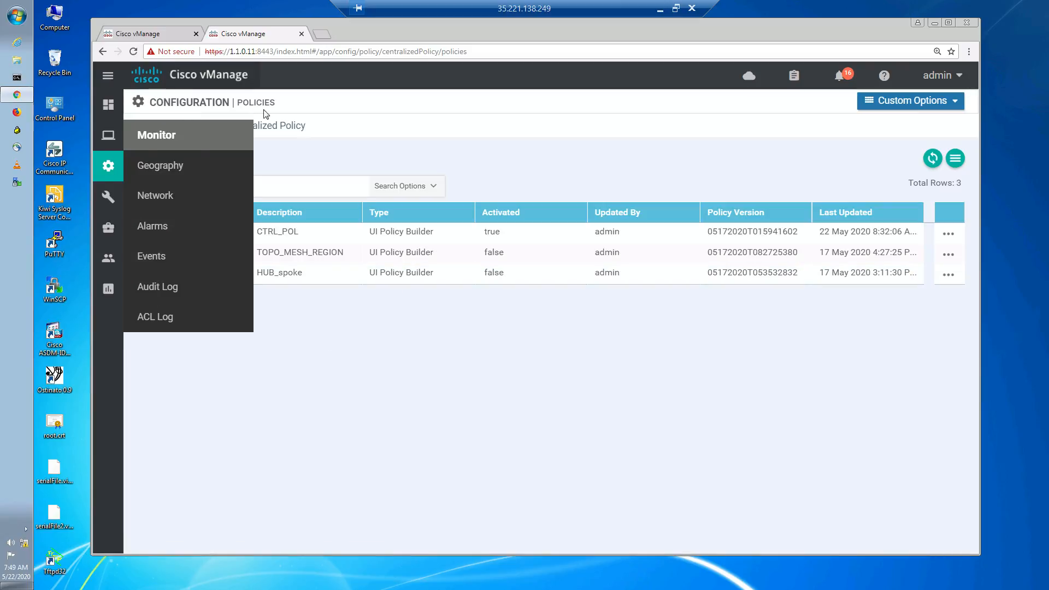
{"action": "left_click", "coordinate": [275, 128]}
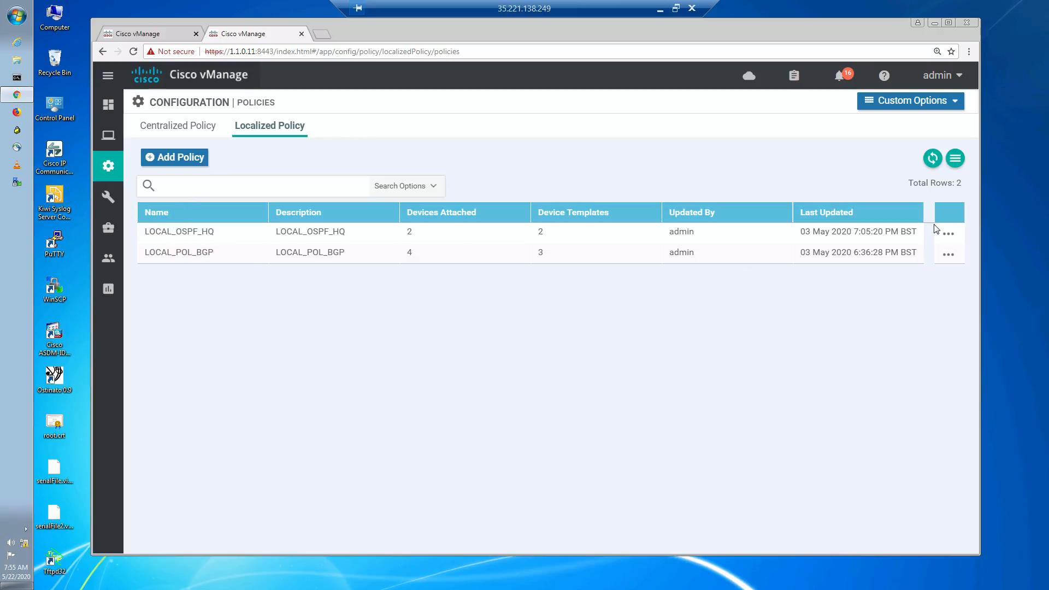
{"action": "left_click", "coordinate": [948, 234]}
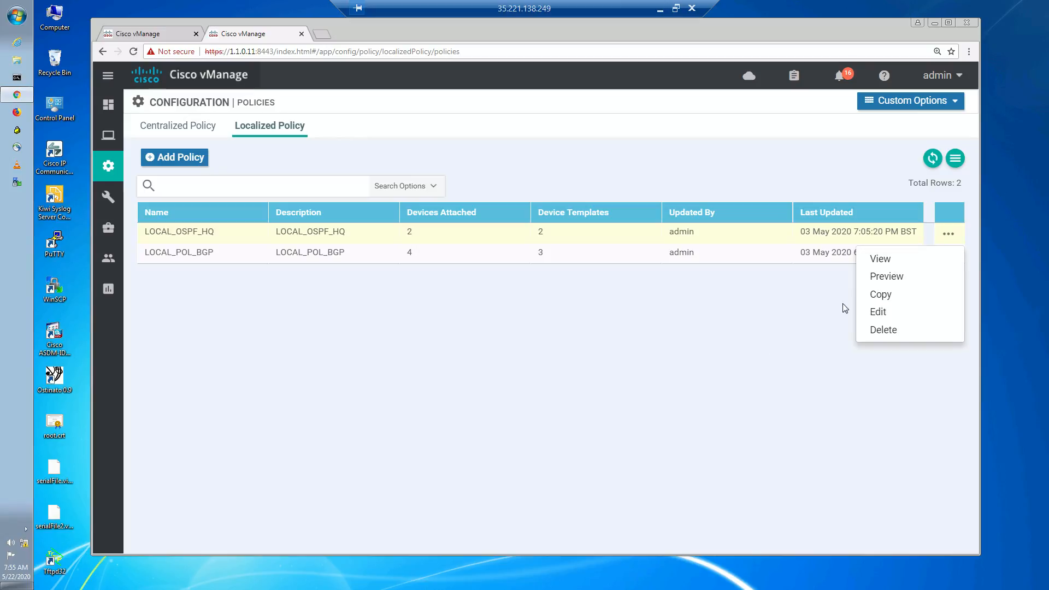
{"action": "left_click", "coordinate": [897, 317]}
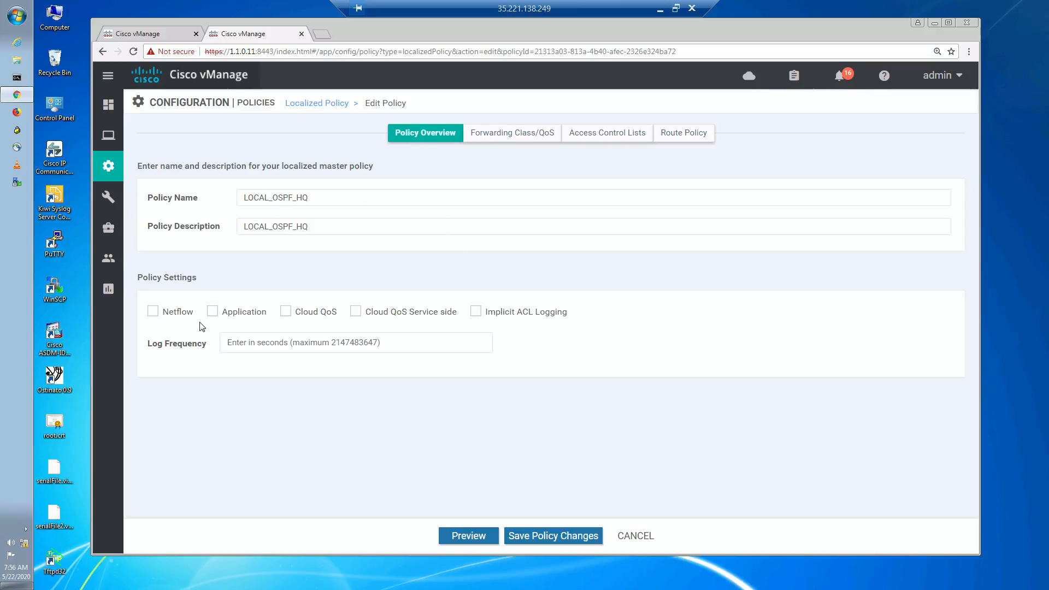
{"action": "left_click", "coordinate": [213, 312]}
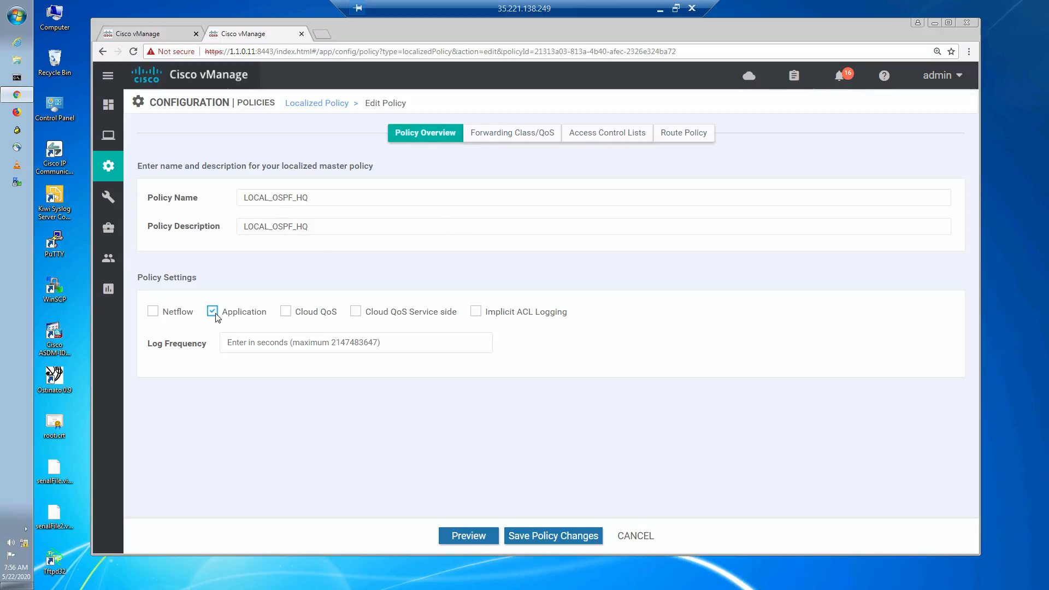
{"action": "left_click", "coordinate": [554, 536]}
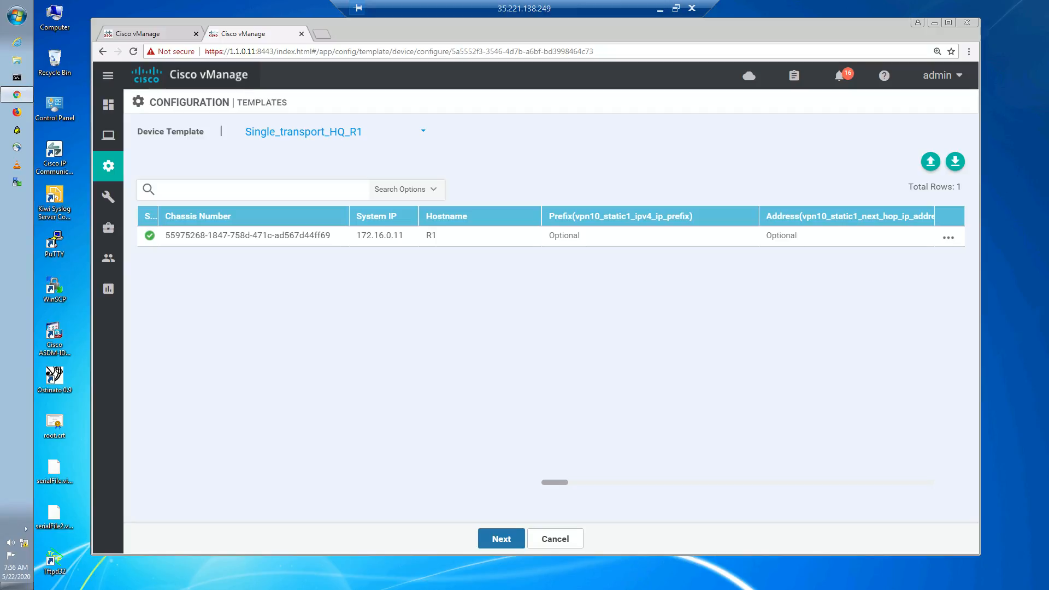
- Push the updated localized policy to its attached devices, confirming the configuration changes on 2 devices
{"action": "left_click", "coordinate": [507, 538]}
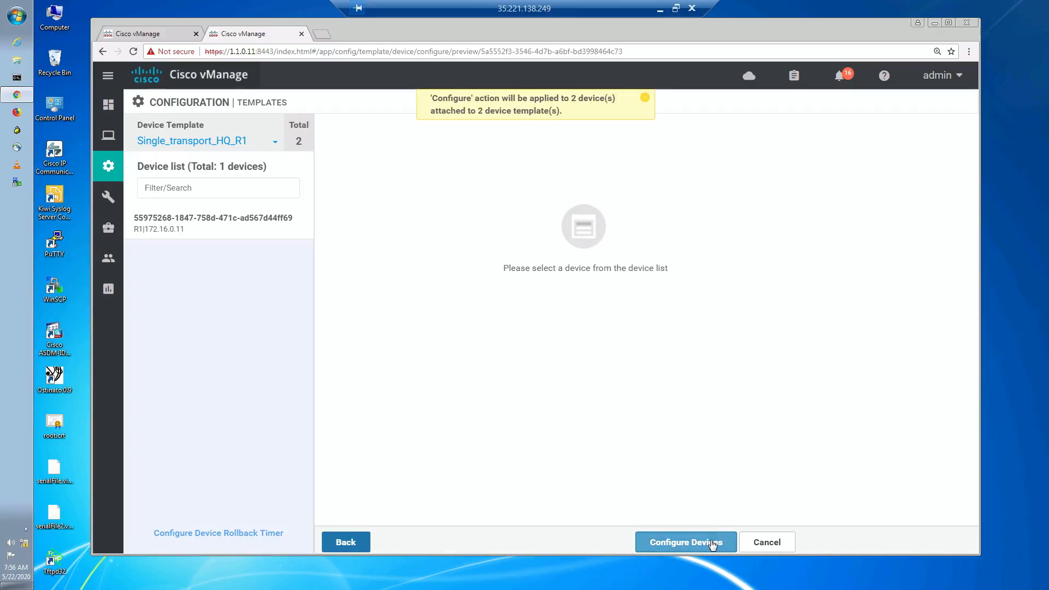
{"action": "left_click", "coordinate": [711, 545]}
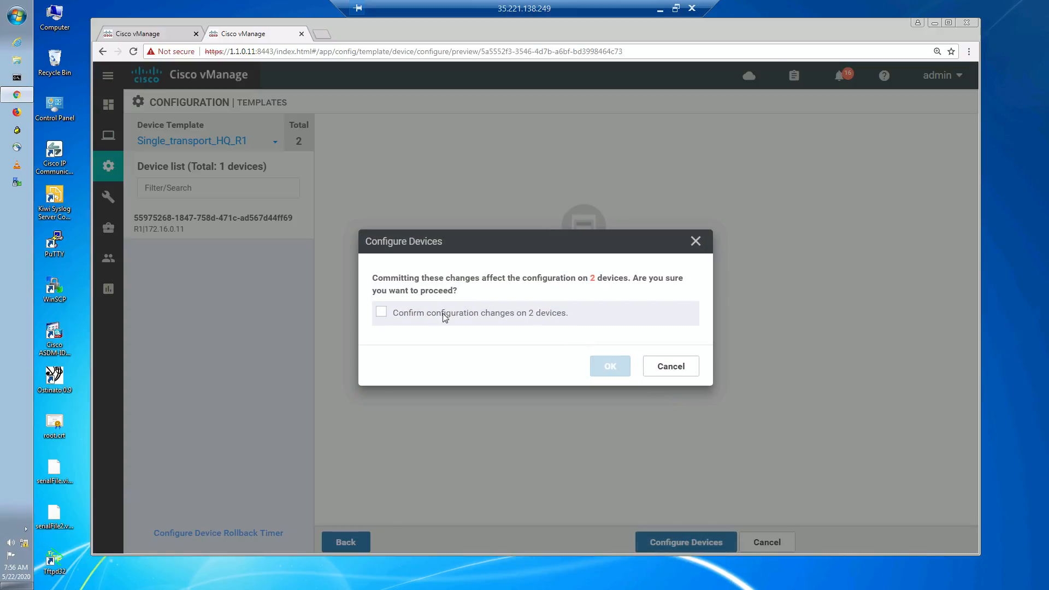
{"action": "left_click", "coordinate": [382, 314]}
{"action": "left_click", "coordinate": [609, 366]}
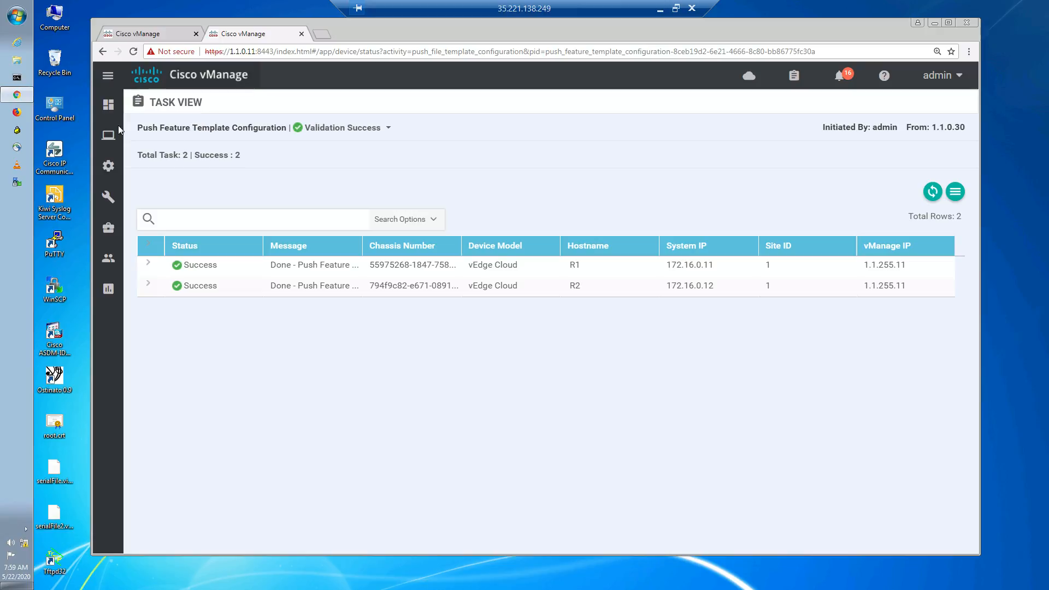
- Enable the Application setting in the LOCAL_POL_BGP localized policy and save the policy changes
{"action": "mouse_move", "coordinate": [108, 165]}
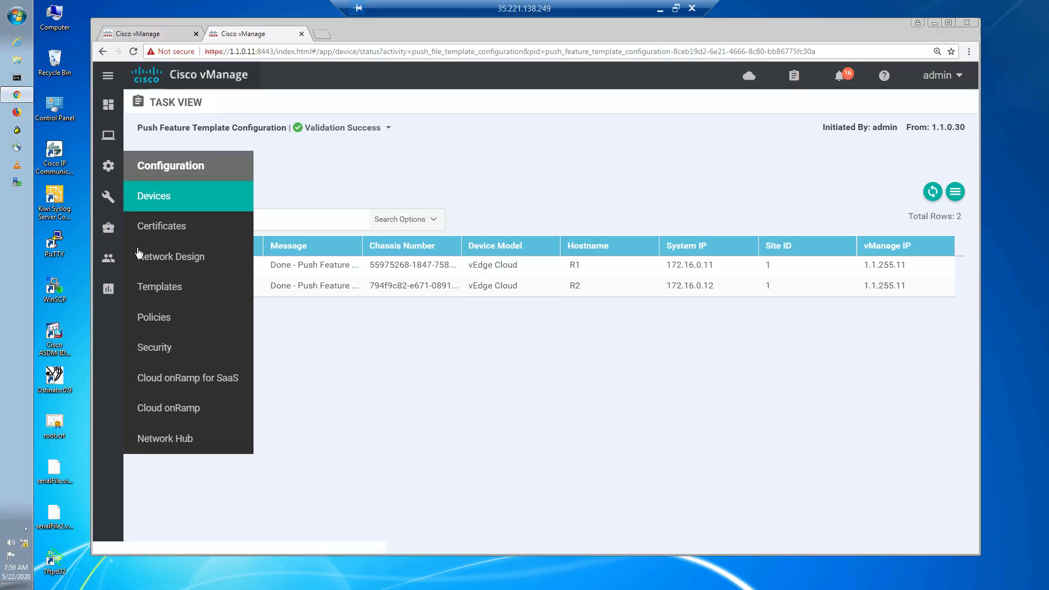
{"action": "left_click", "coordinate": [171, 323]}
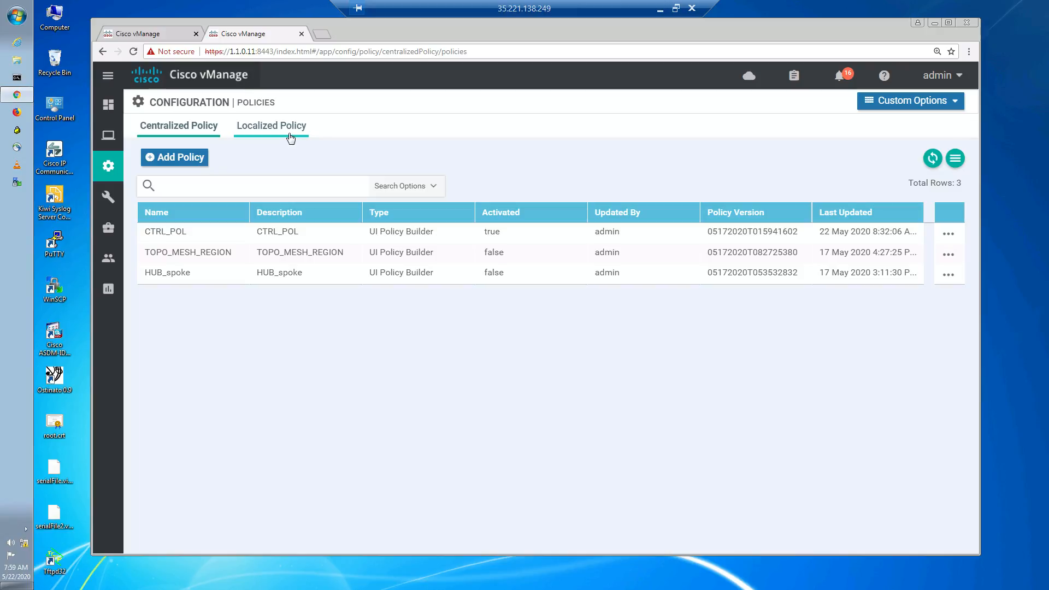
{"action": "left_click", "coordinate": [290, 137]}
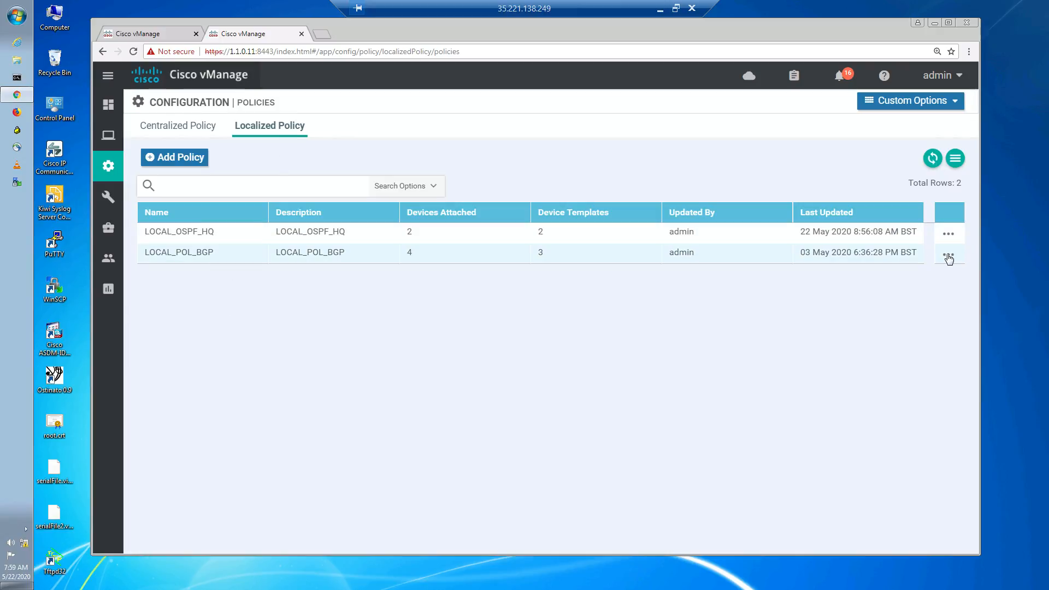
{"action": "left_click", "coordinate": [948, 257]}
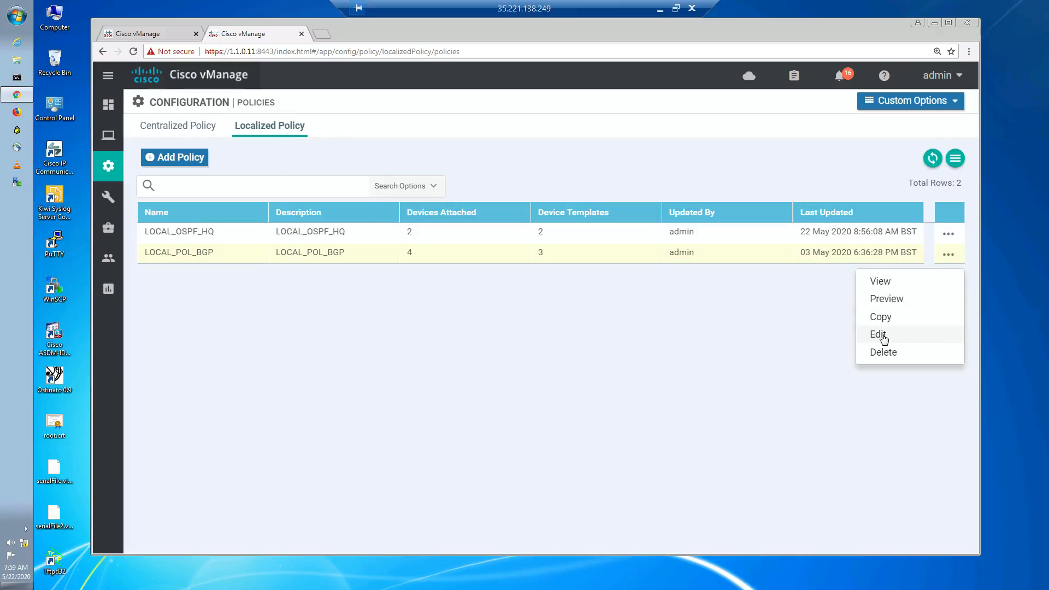
{"action": "left_click", "coordinate": [882, 335]}
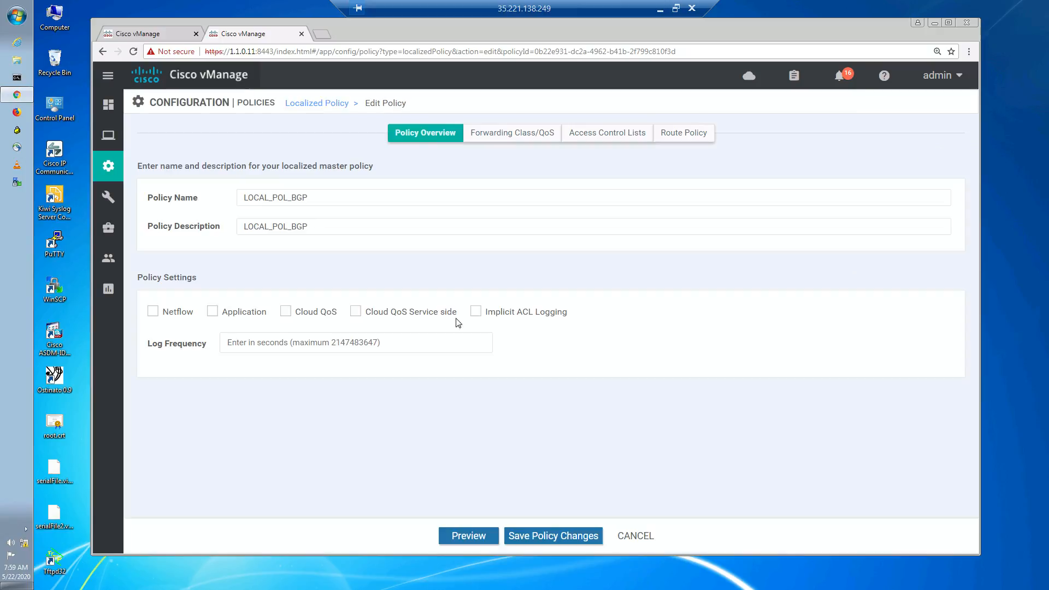
{"action": "left_click", "coordinate": [213, 311]}
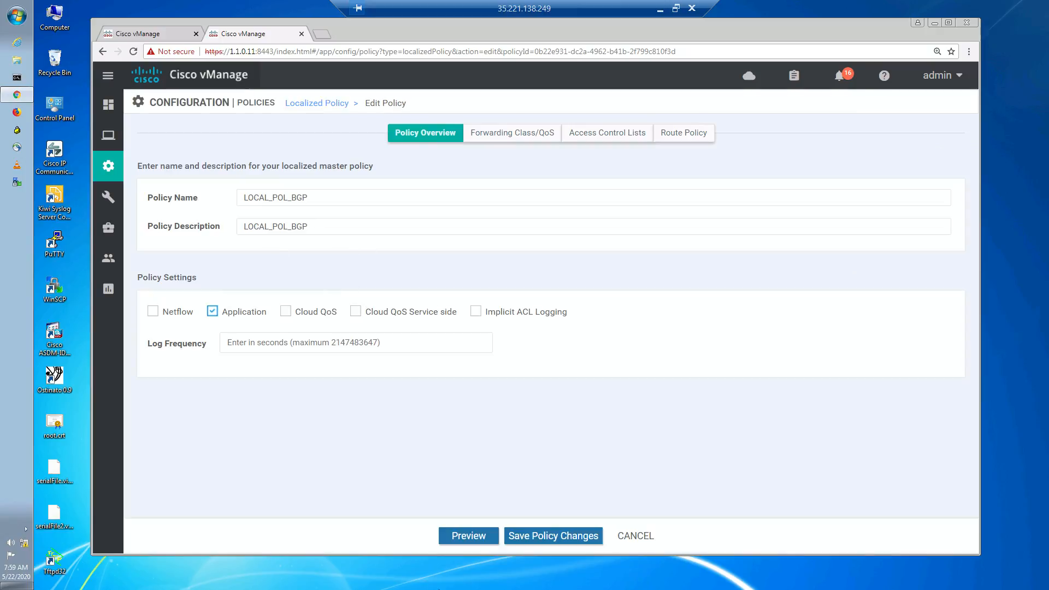
{"action": "left_click", "coordinate": [545, 536]}
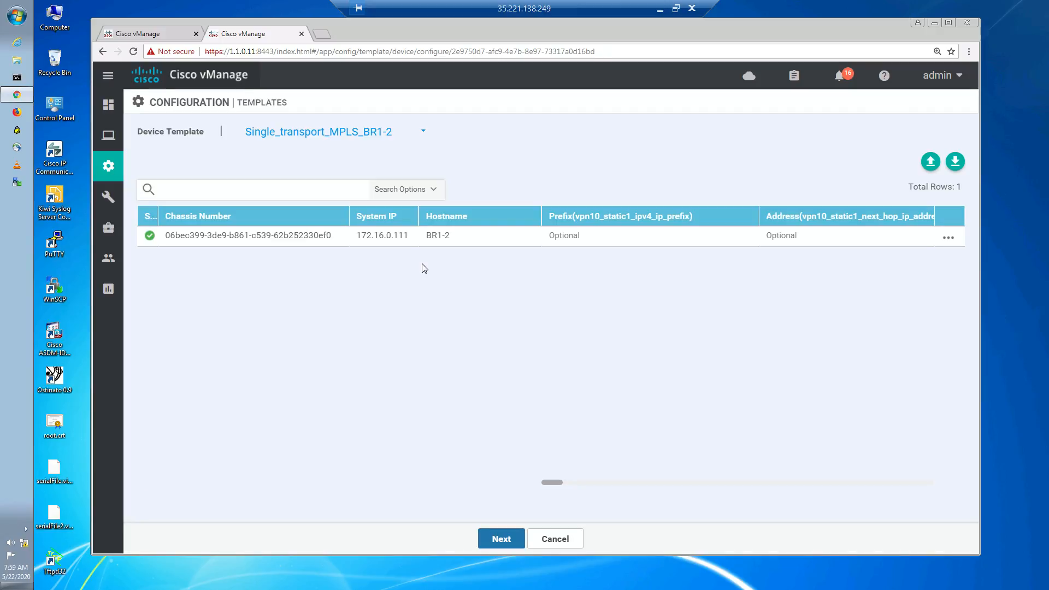
- Push the updated LOCAL_POL_BGP policy to its attached devices, reviewing the BR1-2 config diff and confirming changes on 4 devices
{"action": "left_click", "coordinate": [496, 540]}
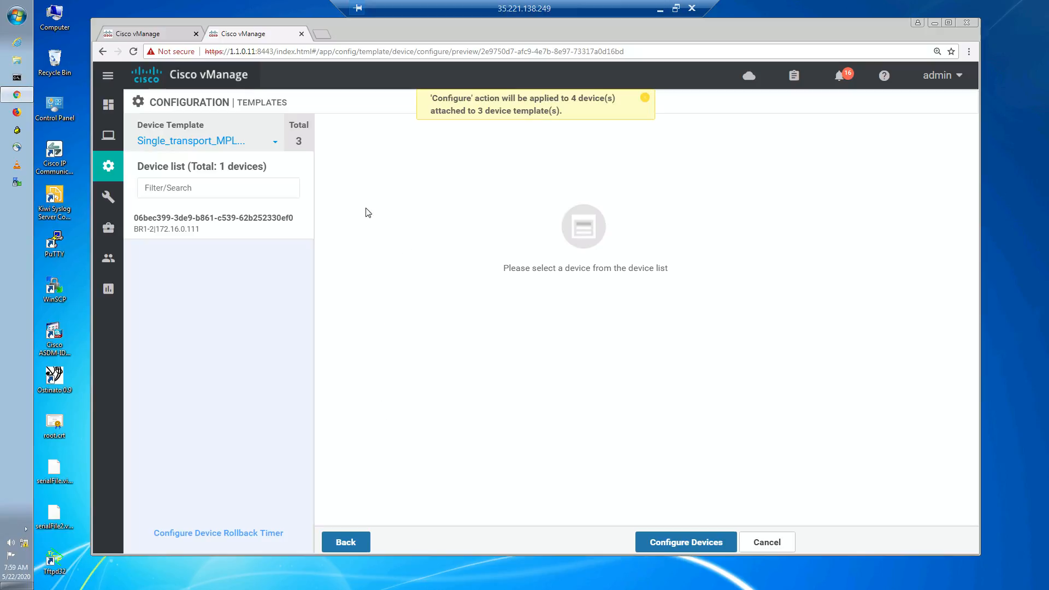
{"action": "left_click", "coordinate": [207, 224]}
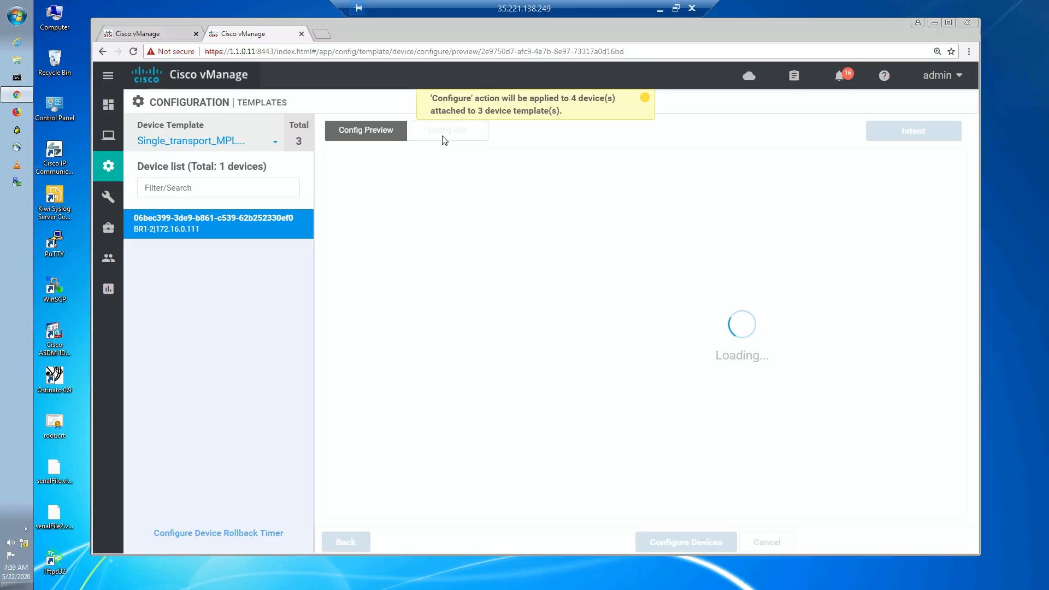
{"action": "scroll", "coordinate": [571, 294], "scroll_direction": "down", "scroll_amount": 4}
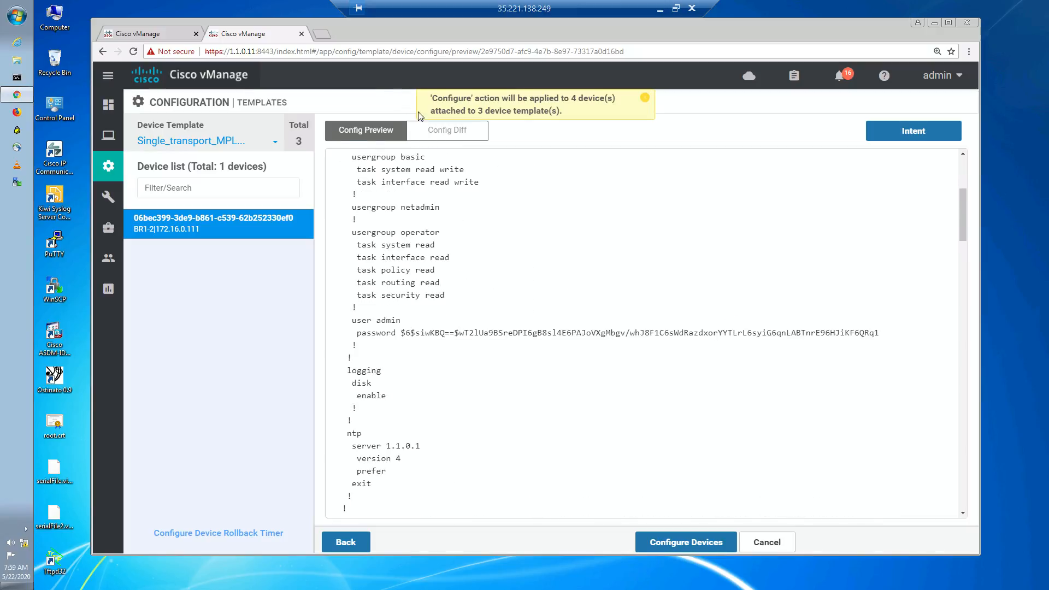
{"action": "left_click", "coordinate": [439, 130]}
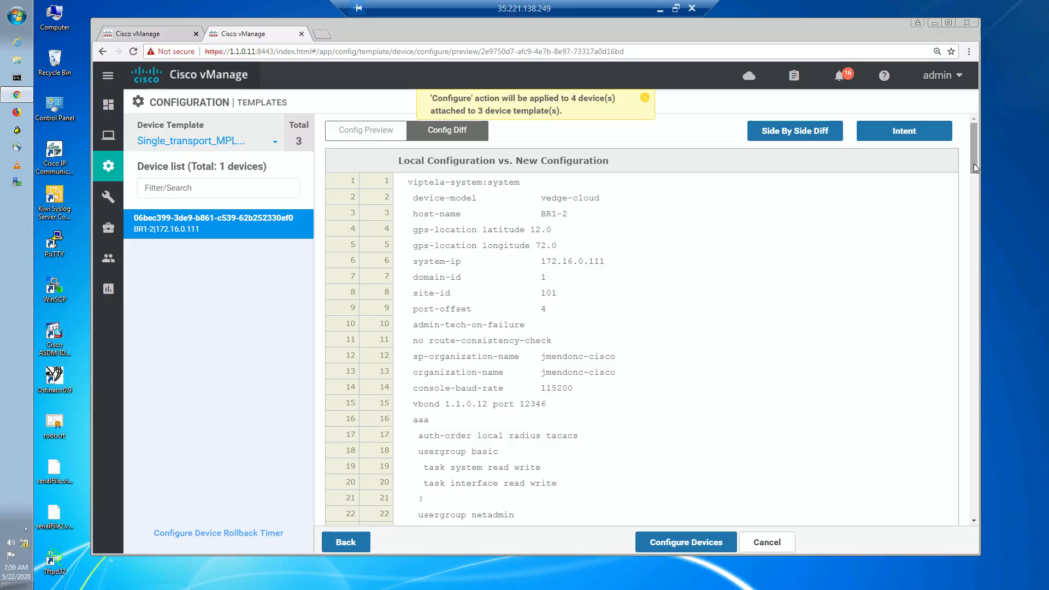
{"action": "left_click_drag", "start_coordinate": [974, 163], "coordinate": [985, 497]}
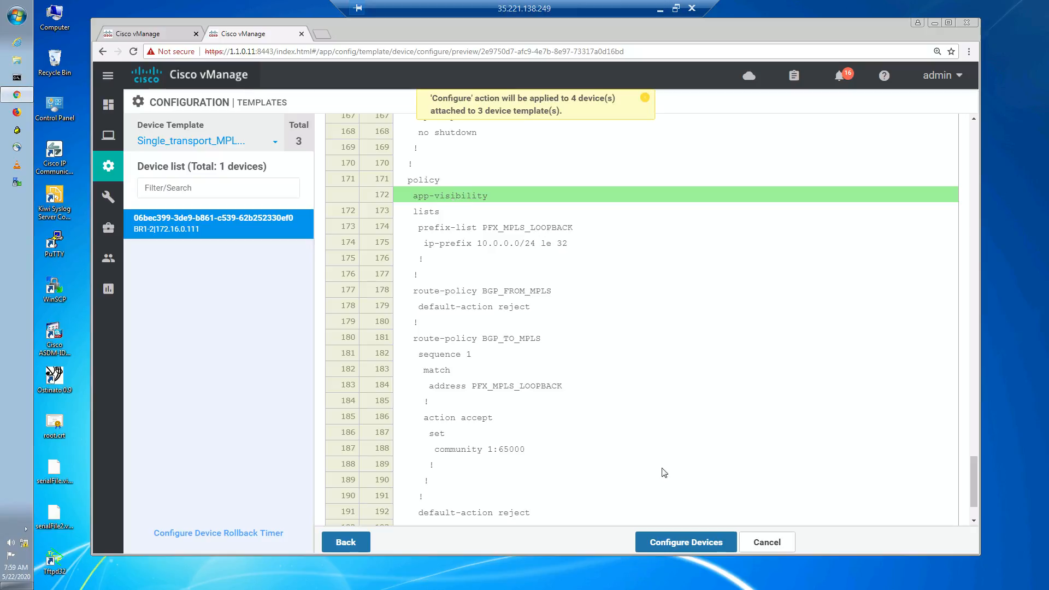
{"action": "left_click", "coordinate": [667, 543]}
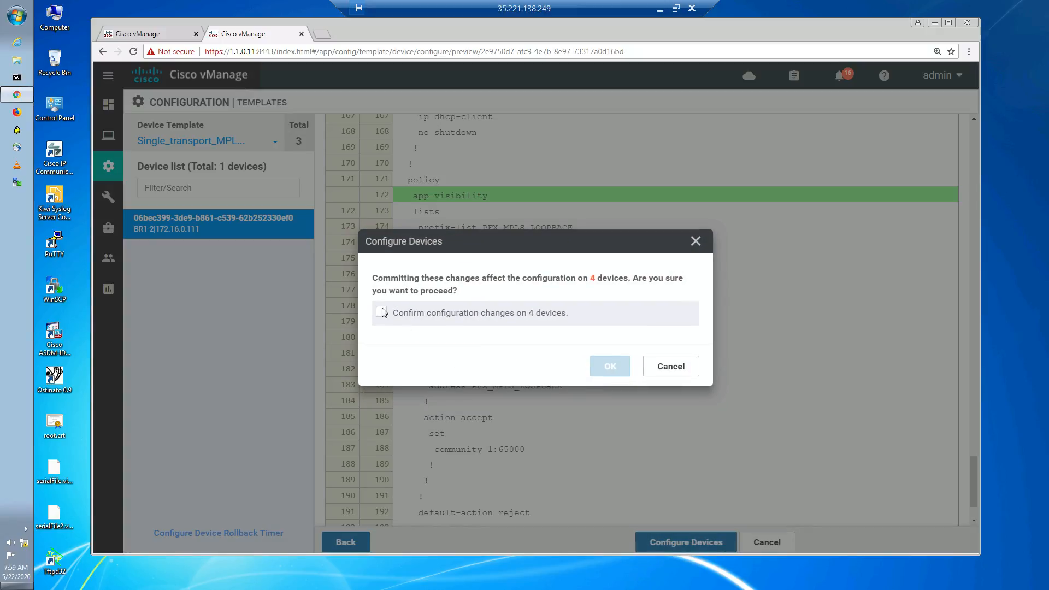
{"action": "left_click", "coordinate": [382, 312]}
{"action": "left_click", "coordinate": [619, 372]}
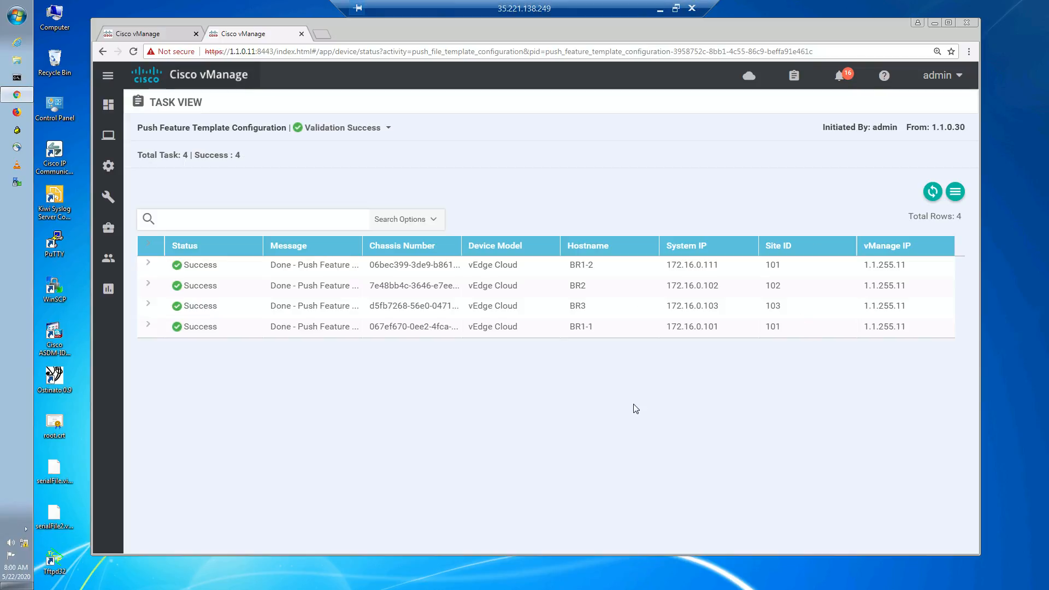
{"action": "left_click", "coordinate": [660, 10]}
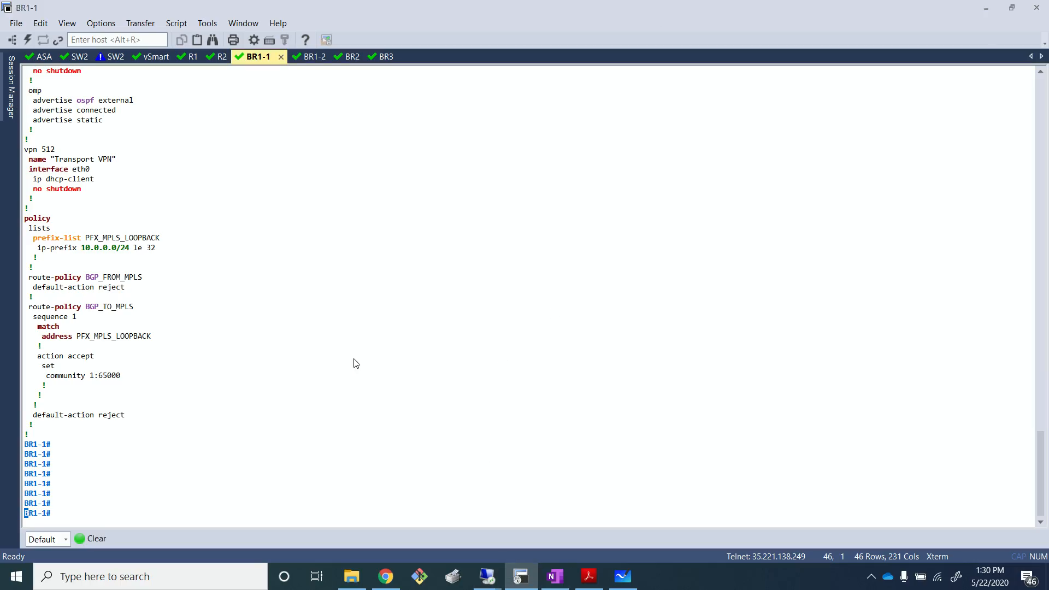
{"action": "key", "text": "Return"}
{"action": "key", "text": "Return"}
{"action": "key", "text": "Return"}
{"action": "key", "text": "Return"}
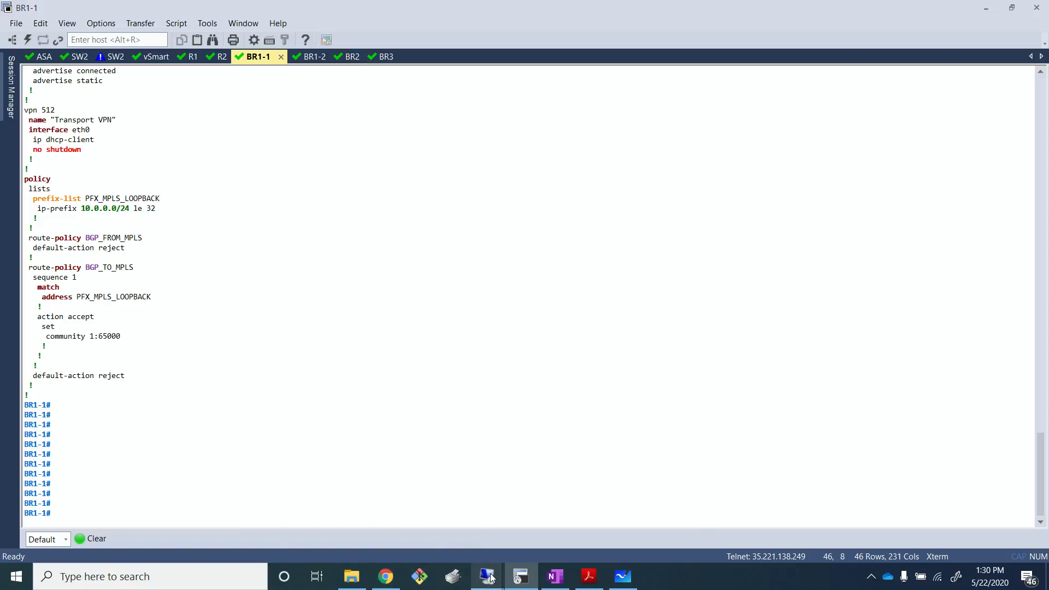
- Open the Branch1 remote desktop, resize it beside the BR1-1 terminal, and launch Chrome there
{"action": "mouse_move", "coordinate": [507, 575]}
{"action": "left_click", "coordinate": [628, 513]}
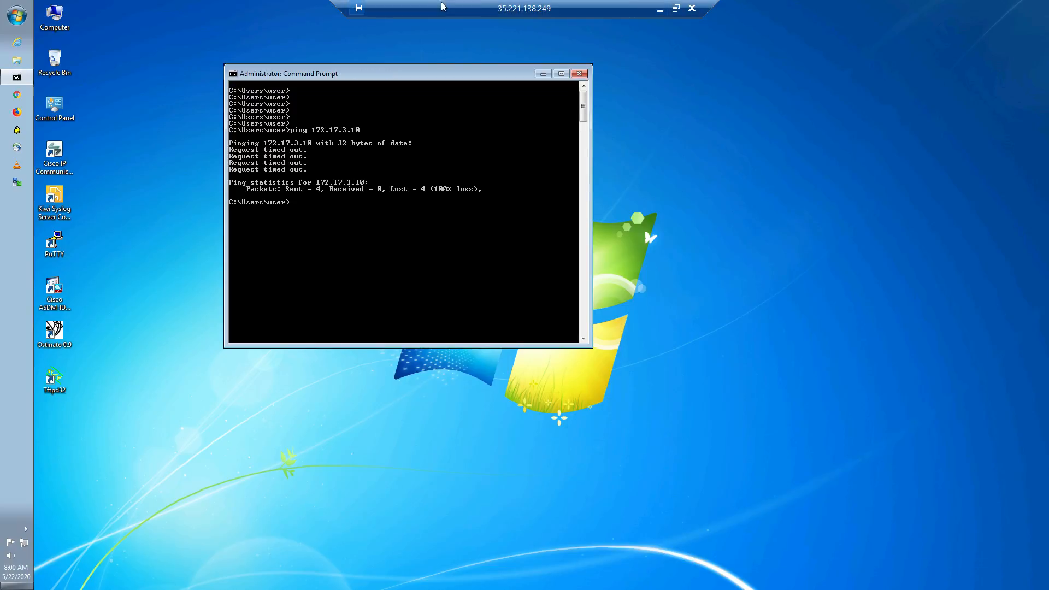
{"action": "left_click", "coordinate": [676, 8]}
{"action": "left_click_drag", "start_coordinate": [388, 127], "coordinate": [599, 72]}
{"action": "left_click_drag", "start_coordinate": [807, 378], "coordinate": [1047, 488]}
{"action": "left_click", "coordinate": [552, 406]}
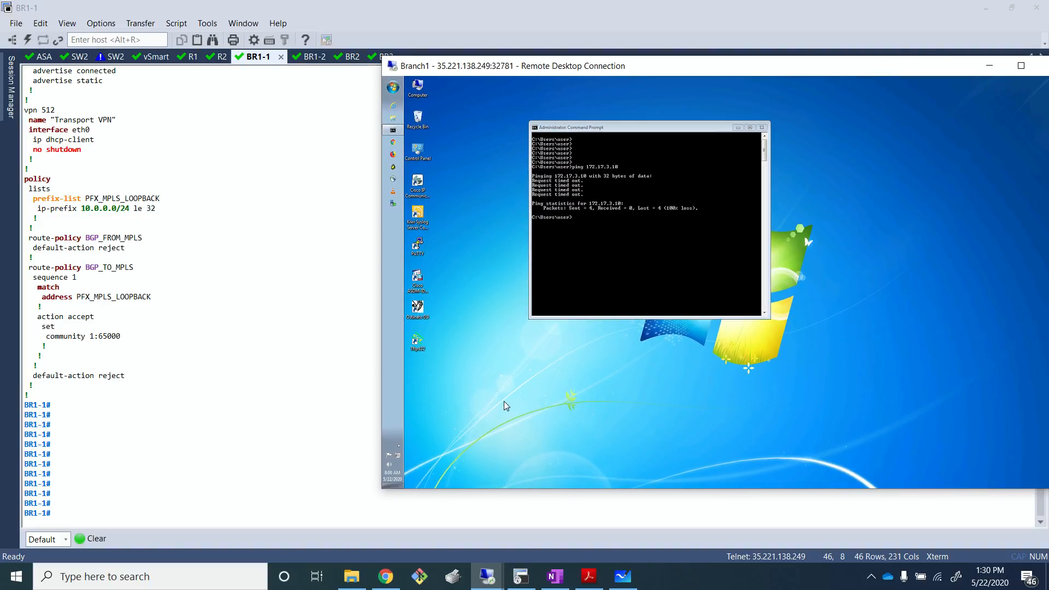
{"action": "left_click", "coordinate": [392, 142]}
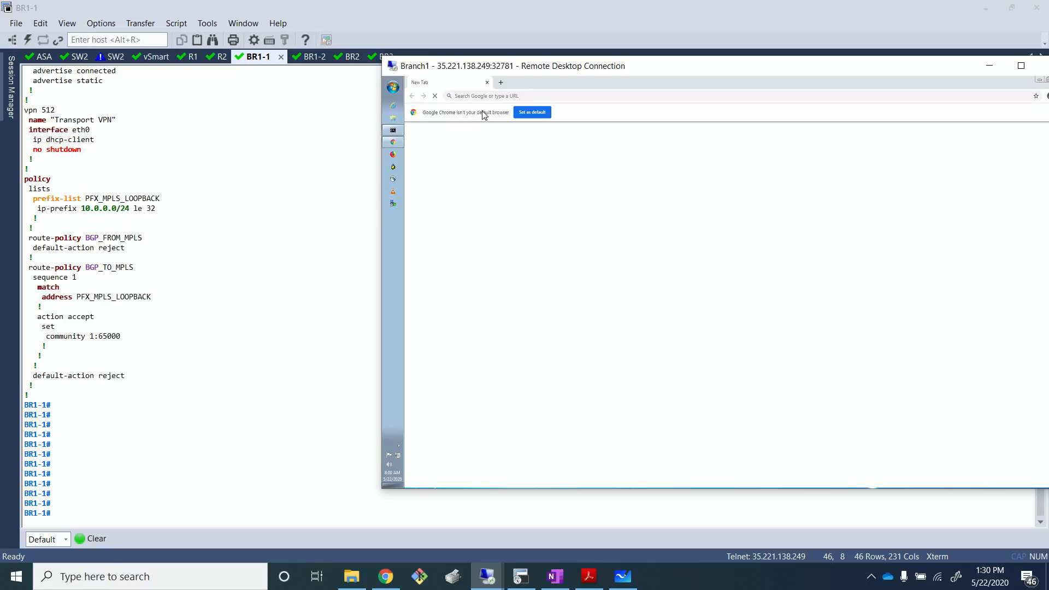
{"action": "left_click", "coordinate": [501, 95]}
- In the BR1-1 CLI, explore the show app options and run show app dpi flows
{"action": "left_click", "coordinate": [251, 303]}
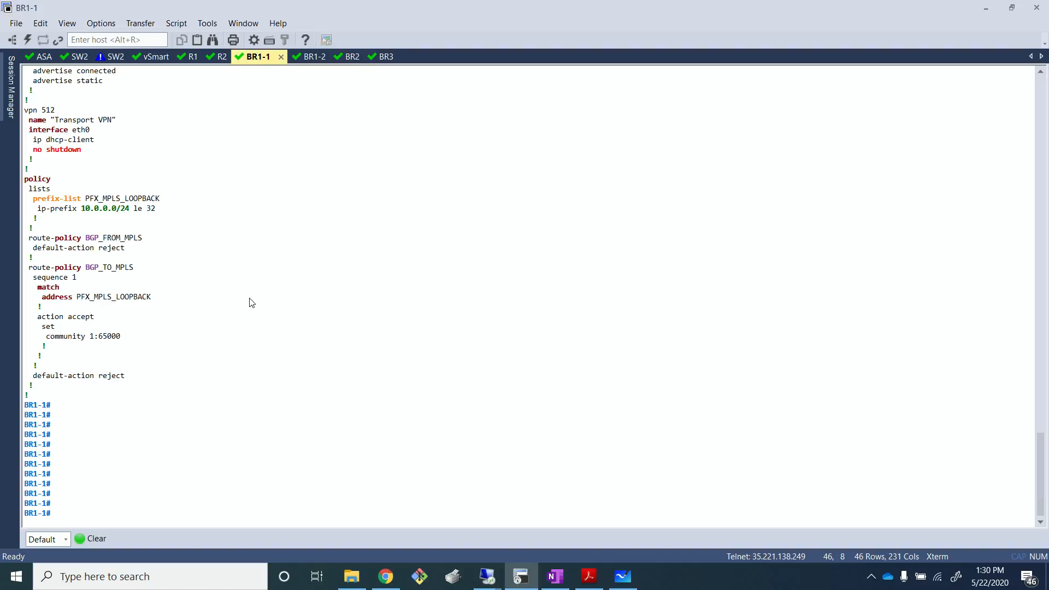
{"action": "type", "text": "show app"}
{"action": "key", "text": "question"}
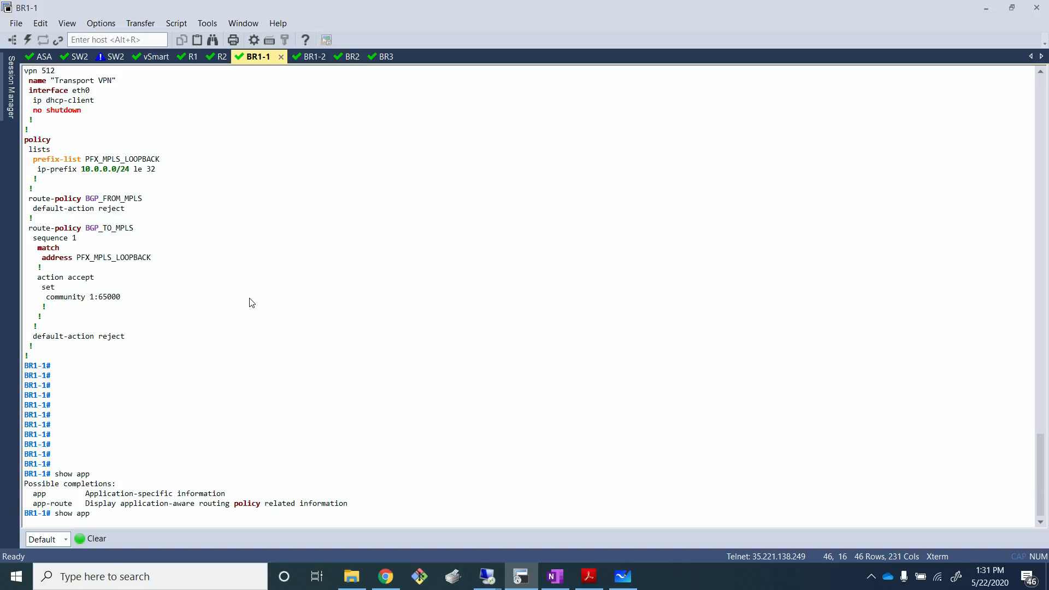
{"action": "key", "text": "question"}
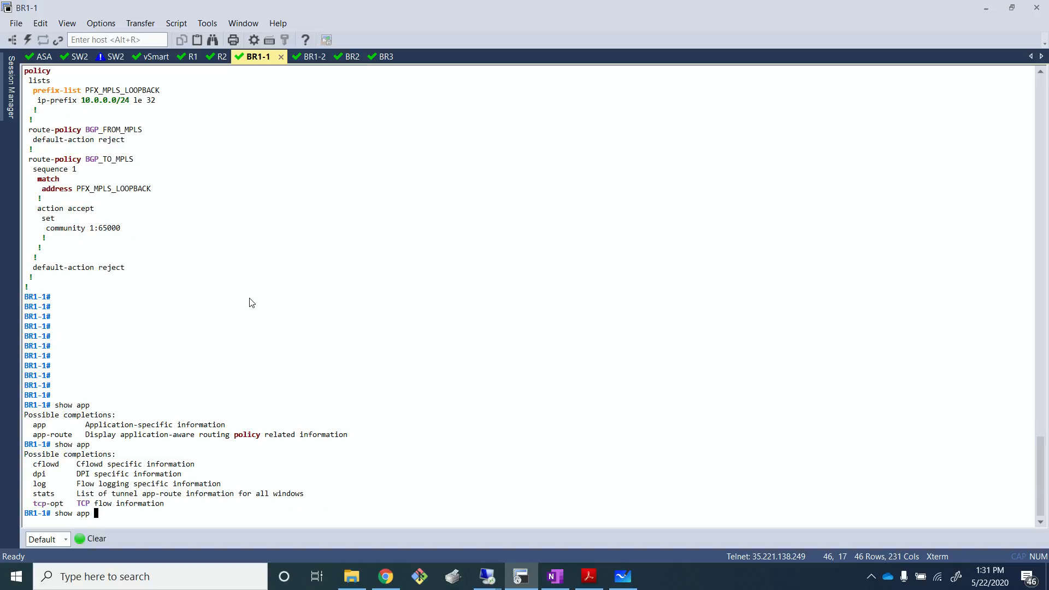
{"action": "type", "text": "d"}
{"action": "key", "text": "Tab"}
{"action": "key", "text": "question"}
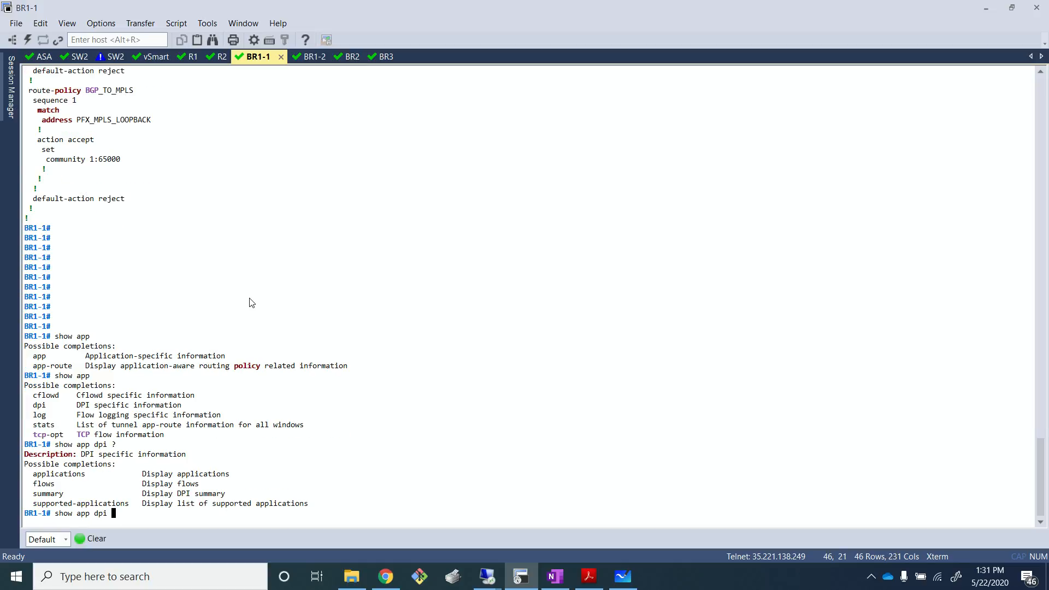
{"action": "type", "text": "flows"}
{"action": "key", "text": "Return"}
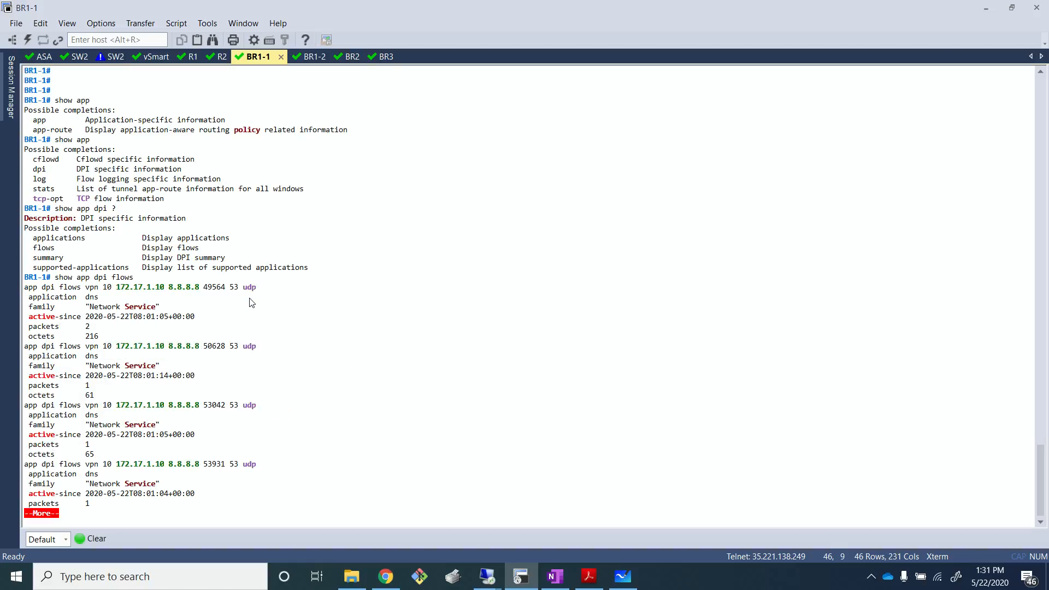
- Page through the DPI flow entries listed for the branch's traffic
{"action": "key", "text": "Return"}
{"action": "key", "text": "Return"}
{"action": "key", "text": "Return"}
{"action": "key", "text": "Return"}
{"action": "key", "text": "Return"}
{"action": "key", "text": "Return"}
{"action": "key", "text": "Return"}
{"action": "key", "text": "Return"}
{"action": "key", "text": "Return"}
{"action": "key", "text": "Return"}
{"action": "key", "text": "Return"}
{"action": "key", "text": "Return"}
{"action": "key", "text": "Return"}
{"action": "key", "text": "Return"}
{"action": "key", "text": "Return"}
{"action": "key", "text": "Return"}
{"action": "key", "text": "Return"}
{"action": "key", "text": "Return"}
{"action": "key", "text": "Return"}
{"action": "key", "text": "Return"}
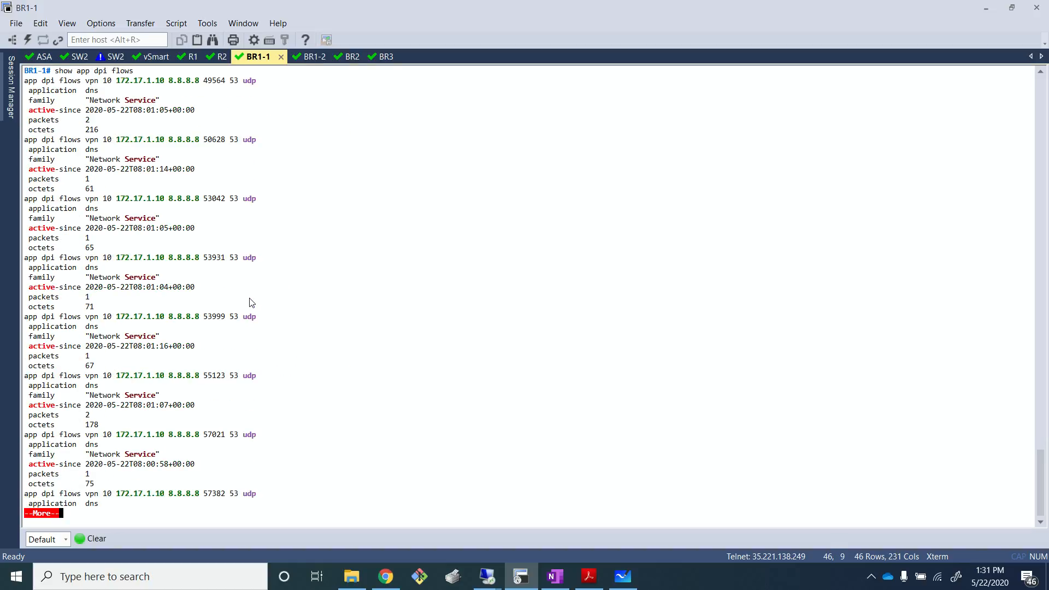
{"action": "key", "text": "Return"}
{"action": "key", "text": "Return"}
{"action": "key", "text": "Return"}
{"action": "key", "text": "Return"}
{"action": "key", "text": "Return"}
{"action": "key", "text": "Return"}
{"action": "key", "text": "Return"}
{"action": "key", "text": "Return"}
{"action": "key", "text": "Return"}
{"action": "key", "text": "Return"}
{"action": "key", "text": "Return"}
{"action": "key", "text": "Return"}
{"action": "key", "text": "Return"}
{"action": "key", "text": "Return"}
{"action": "key", "text": "Return"}
{"action": "key", "text": "Return"}
{"action": "key", "text": "Return"}
{"action": "key", "text": "Return"}
{"action": "key", "text": "Return"}
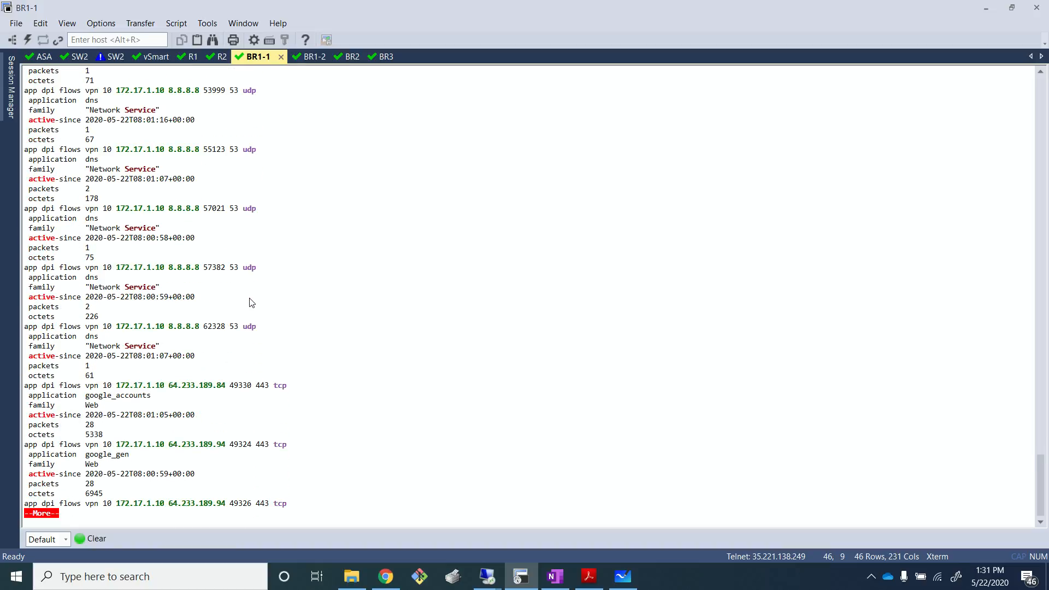
{"action": "key", "text": "Return"}
{"action": "key", "text": "Return"}
{"action": "key", "text": "Return"}
{"action": "key", "text": "Return"}
{"action": "key", "text": "Return"}
{"action": "key", "text": "Return"}
{"action": "key", "text": "Return"}
{"action": "key", "text": "Return"}
{"action": "key", "text": "Return"}
{"action": "key", "text": "Return"}
{"action": "key", "text": "Return"}
{"action": "key", "text": "Return"}
{"action": "key", "text": "Return"}
{"action": "key", "text": "Return"}
{"action": "key", "text": "Return"}
{"action": "key", "text": "Return"}
{"action": "key", "text": "Return"}
{"action": "key", "text": "Return"}
{"action": "key", "text": "Return"}
{"action": "key", "text": "Return"}
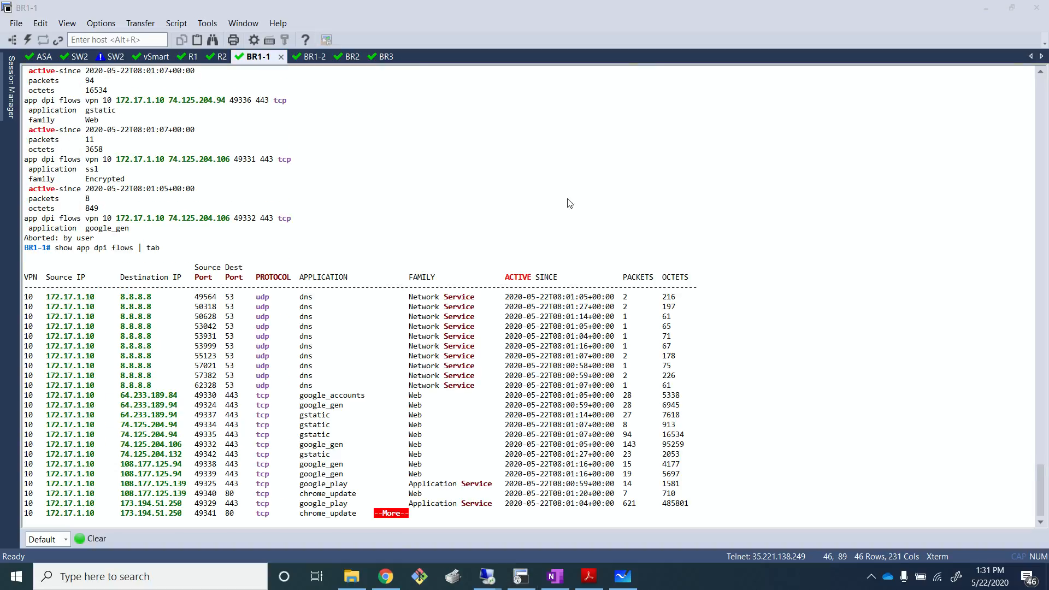
- Display the DPI flows in table format with show app dpi flows | tab and examine the application column
{"action": "left_click", "coordinate": [569, 203]}
{"action": "key", "text": "space"}
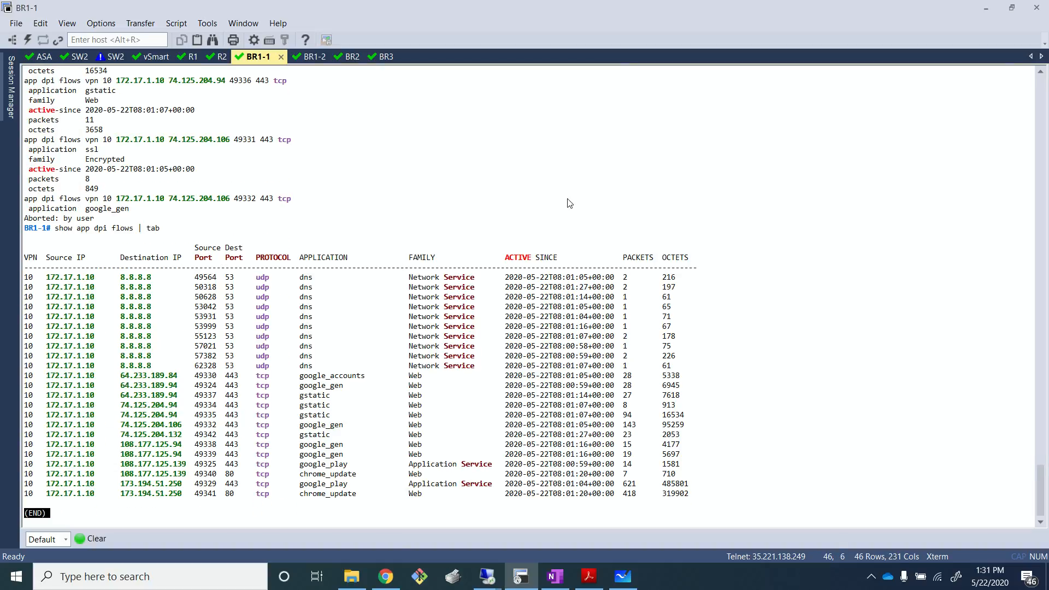
{"action": "key", "text": "Return"}
{"action": "key", "text": "Return"}
{"action": "key", "text": "Return"}
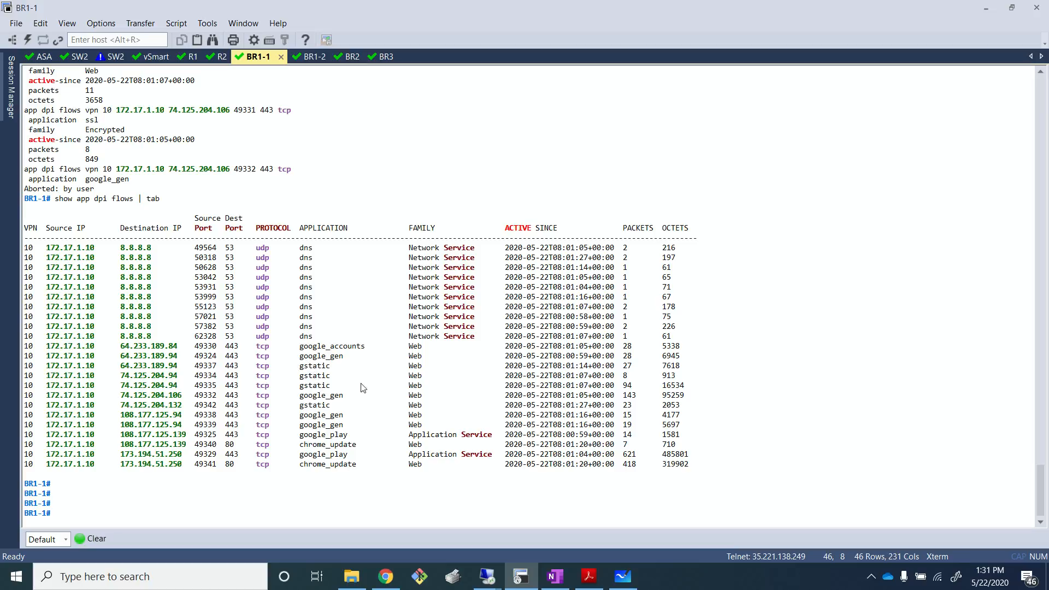
{"action": "left_click_drag", "start_coordinate": [304, 347], "coordinate": [340, 357]}
{"action": "left_click", "coordinate": [312, 401]}
{"action": "mouse_move", "coordinate": [488, 577]}
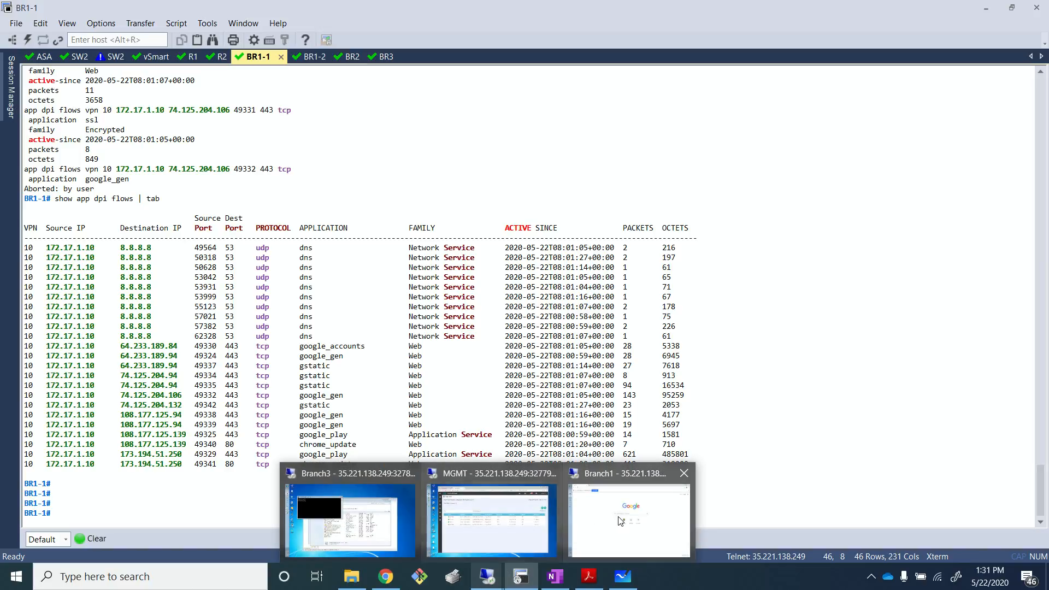
{"action": "left_click", "coordinate": [621, 521]}
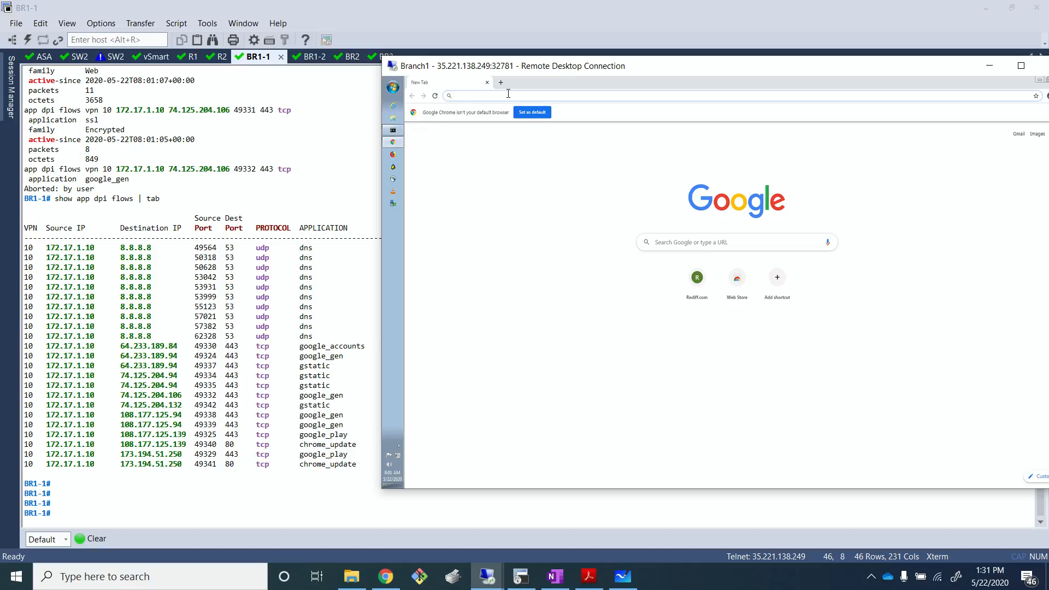
{"action": "type", "text": "ww"}
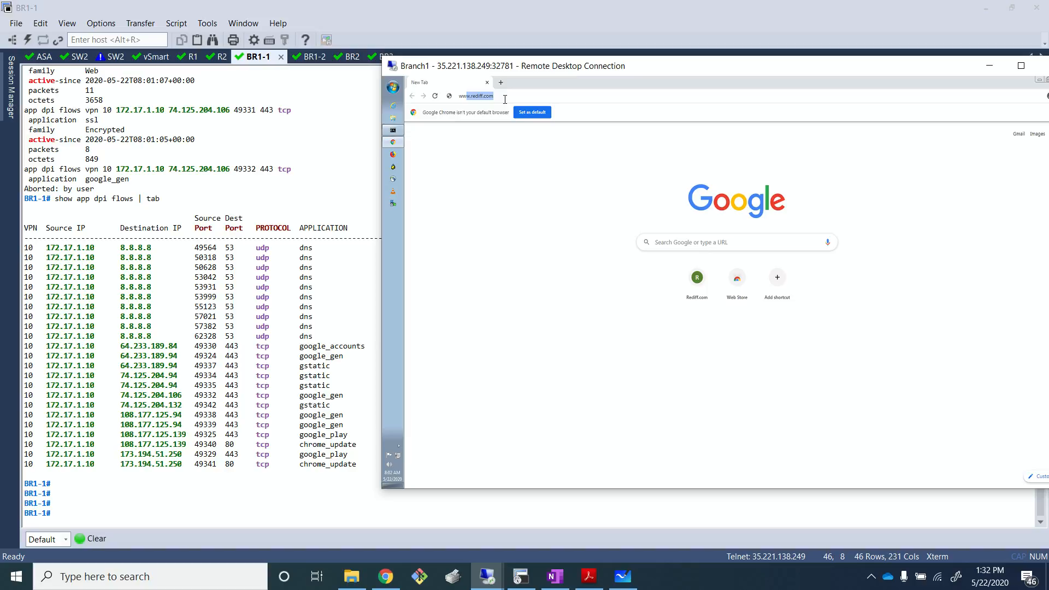
{"action": "type", "text": "w.rediff.com"}
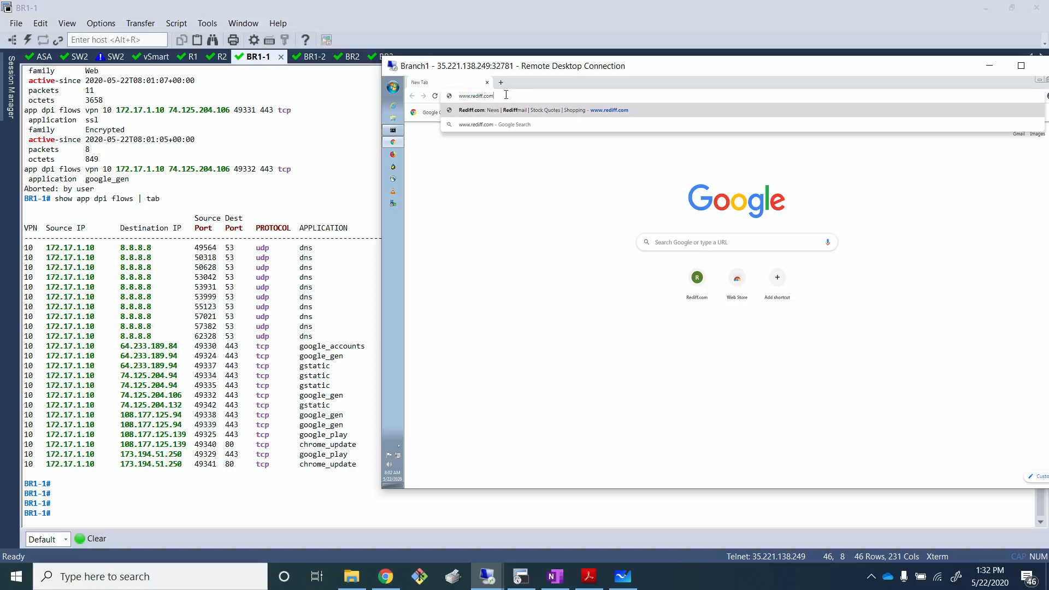
{"action": "key", "text": "BackSpace"}
{"action": "key", "text": "BackSpace"}
{"action": "key", "text": "BackSpace"}
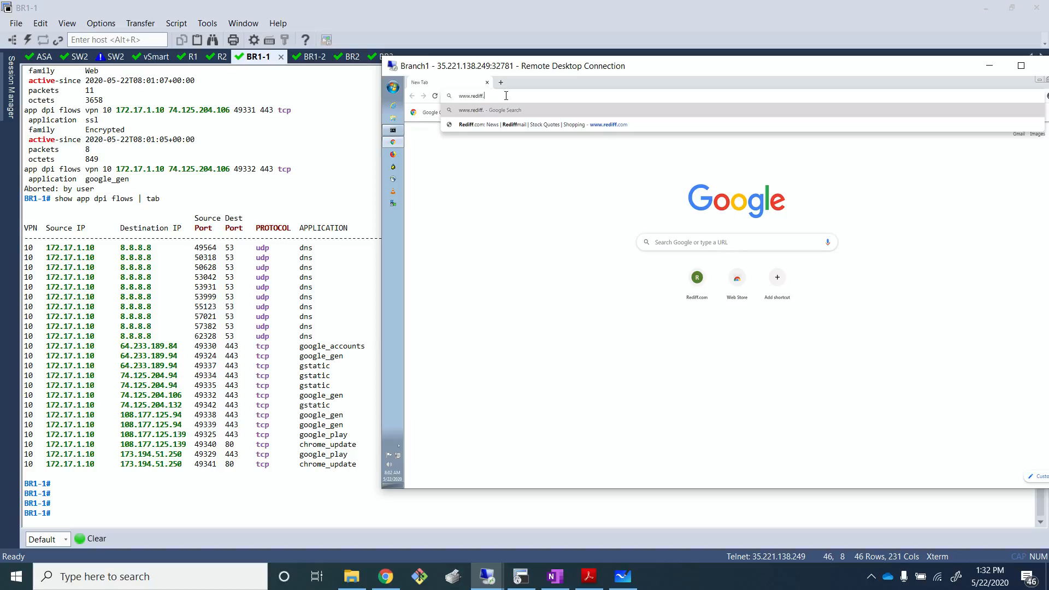
{"action": "key", "text": "BackSpace"}
{"action": "key", "text": "BackSpace"}
{"action": "key", "text": "BackSpace"}
{"action": "key", "text": "BackSpace"}
{"action": "key", "text": "BackSpace"}
{"action": "key", "text": "BackSpace"}
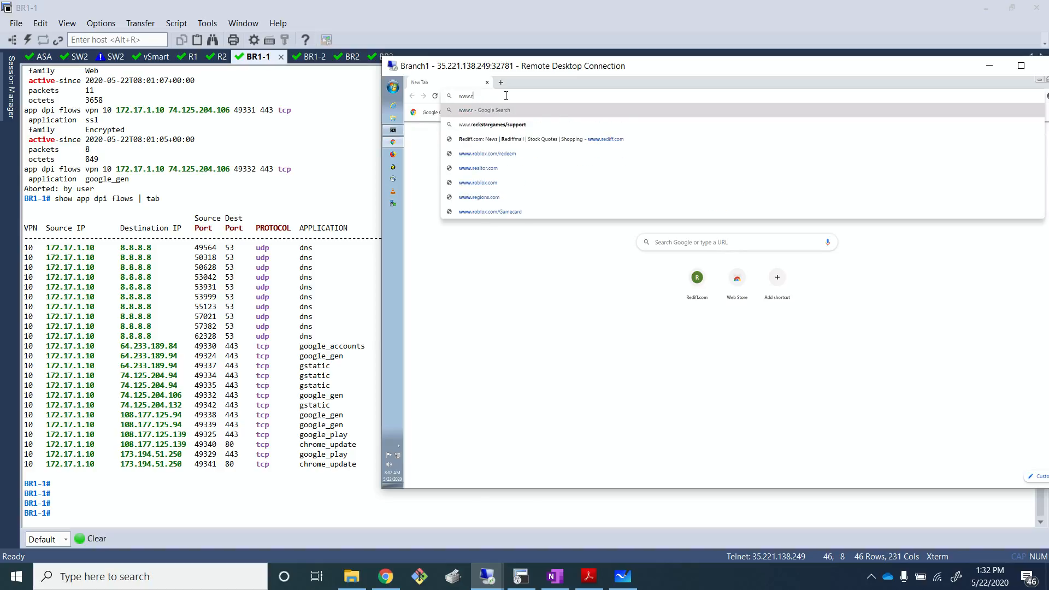
{"action": "key", "text": "BackSpace"}
{"action": "type", "text": "netfl"}
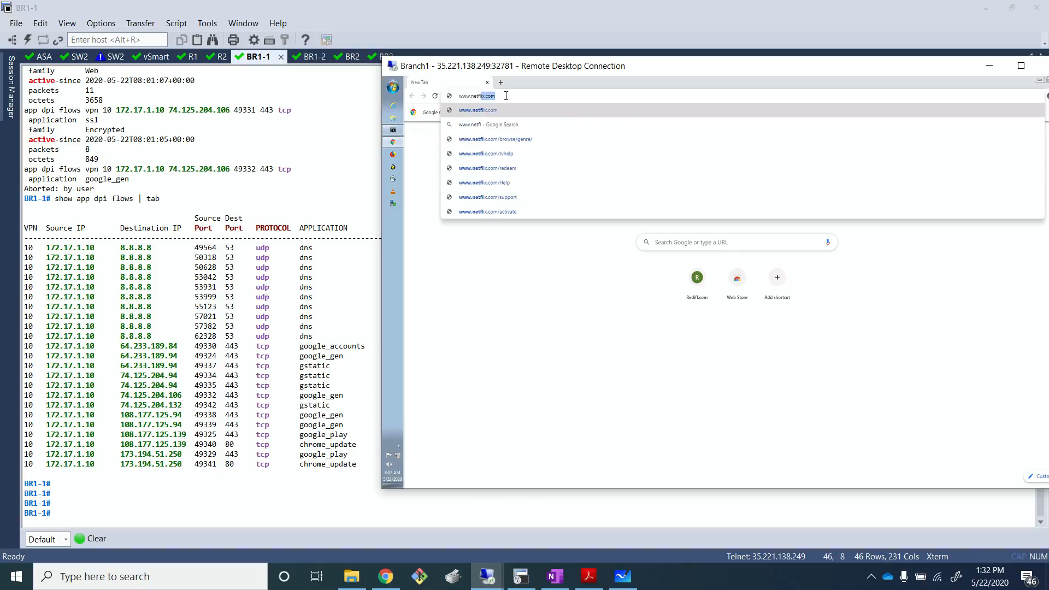
{"action": "type", "text": "ix.com"}
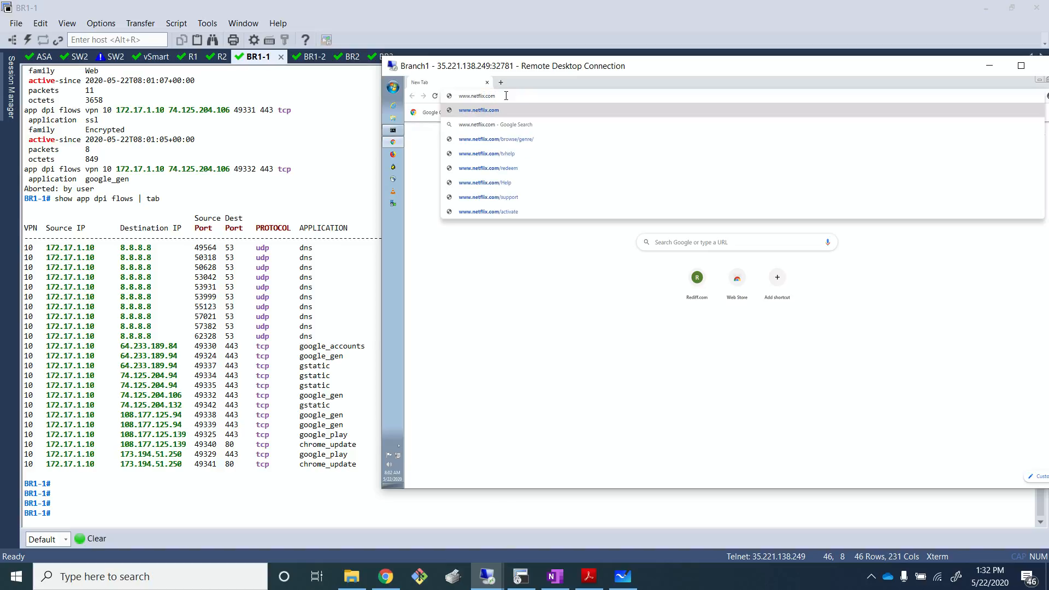
{"action": "key", "text": "Return"}
- Rerun show app dpi flows | tab on BR1-1, page through the output and highlight the netflix flows
{"action": "left_click", "coordinate": [210, 236]}
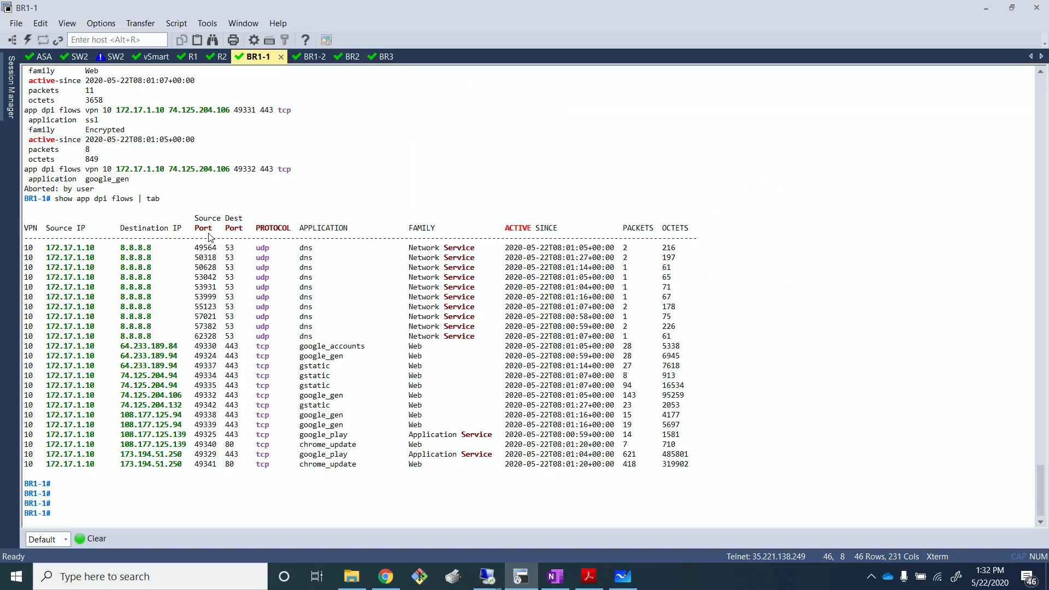
{"action": "key", "text": "Up"}
{"action": "key", "text": "Return"}
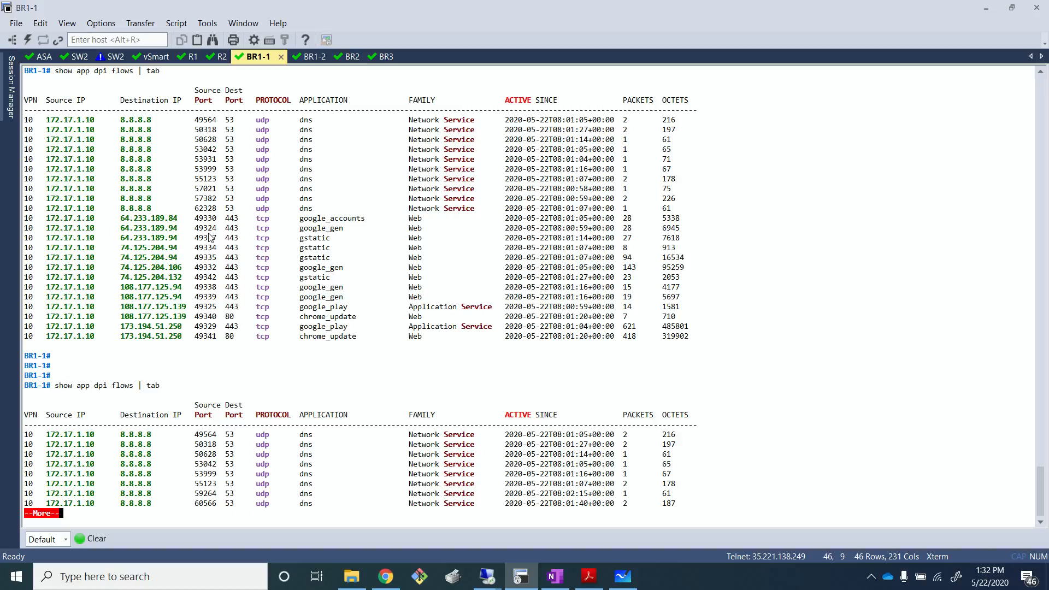
{"action": "key", "text": "Return"}
{"action": "key", "text": "Return"}
{"action": "key", "text": "Return"}
{"action": "key", "text": "Return"}
{"action": "key", "text": "Return"}
{"action": "key", "text": "Return"}
{"action": "key", "text": "Return"}
{"action": "key", "text": "Return"}
{"action": "key", "text": "Return"}
{"action": "key", "text": "Return"}
{"action": "key", "text": "Return"}
{"action": "key", "text": "Return"}
{"action": "key", "text": "Return"}
{"action": "key", "text": "Return"}
{"action": "key", "text": "Return"}
{"action": "key", "text": "Return"}
{"action": "key", "text": "Return"}
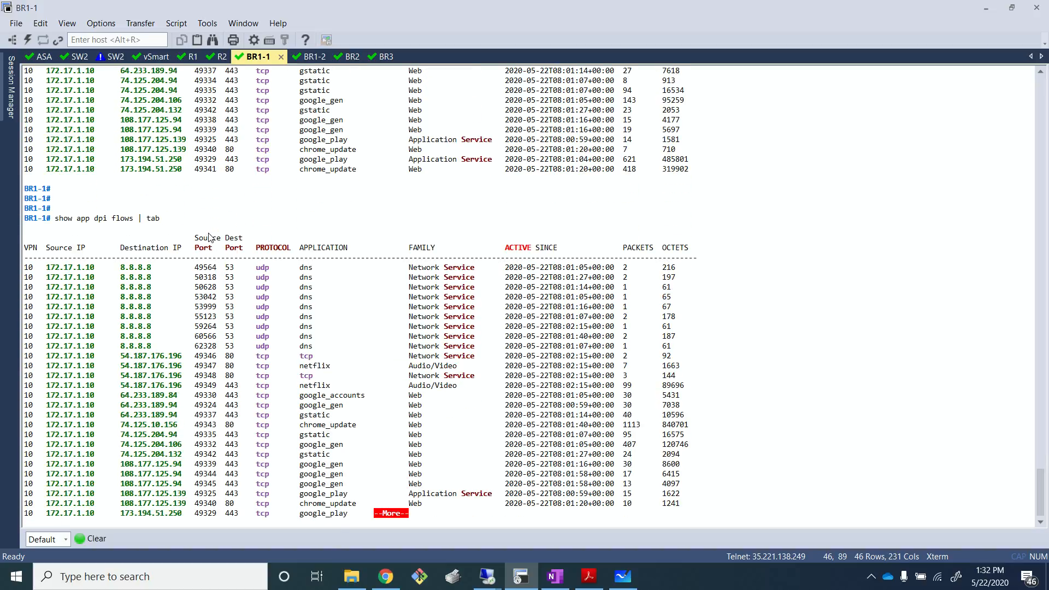
{"action": "left_click_drag", "start_coordinate": [366, 386], "coordinate": [8, 370]}
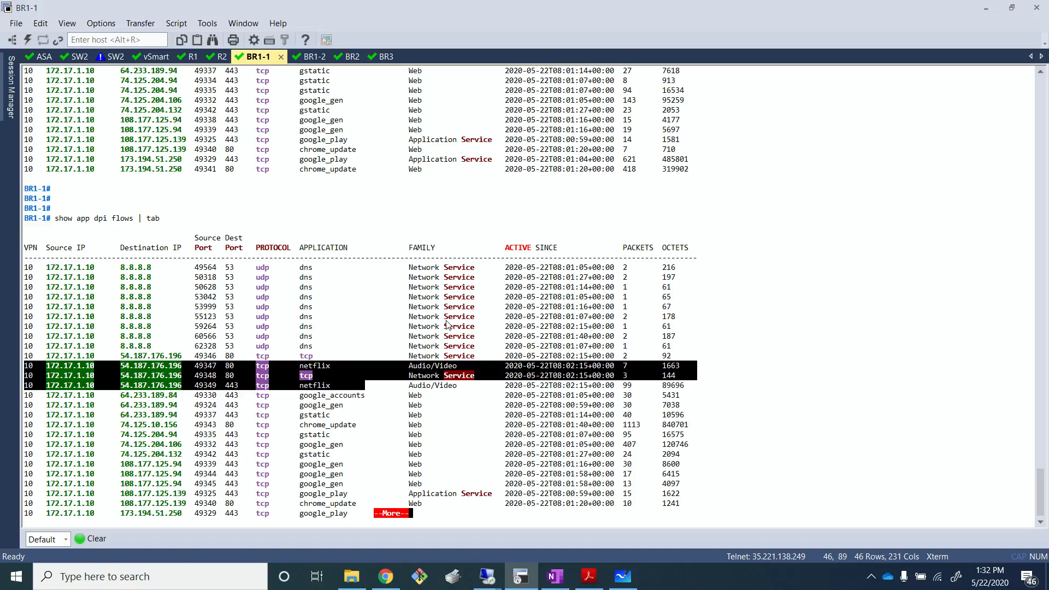
{"action": "key", "text": "alt+Tab"}
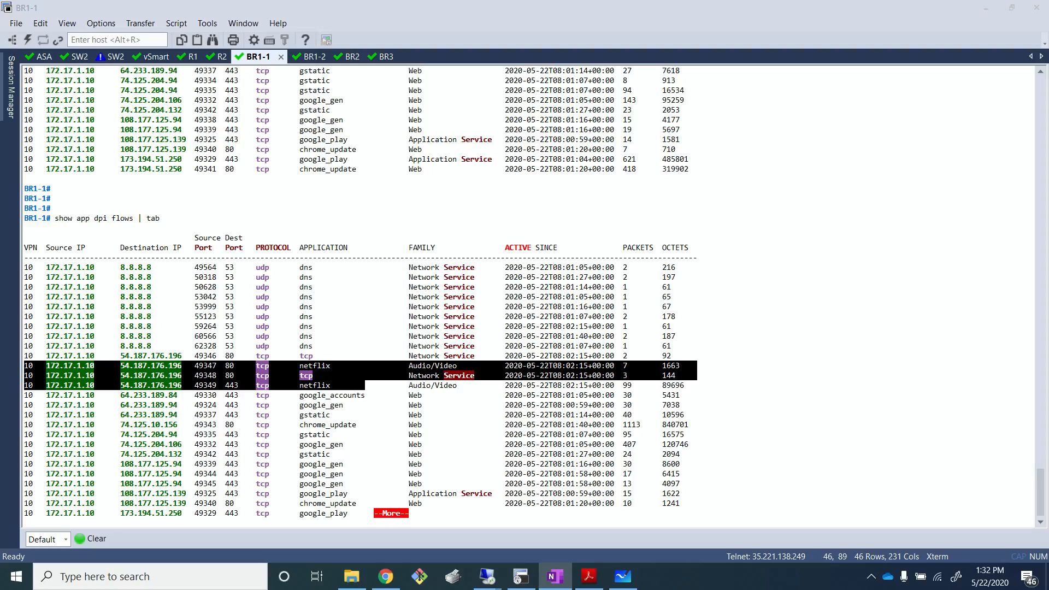
{"action": "left_click", "coordinate": [624, 337]}
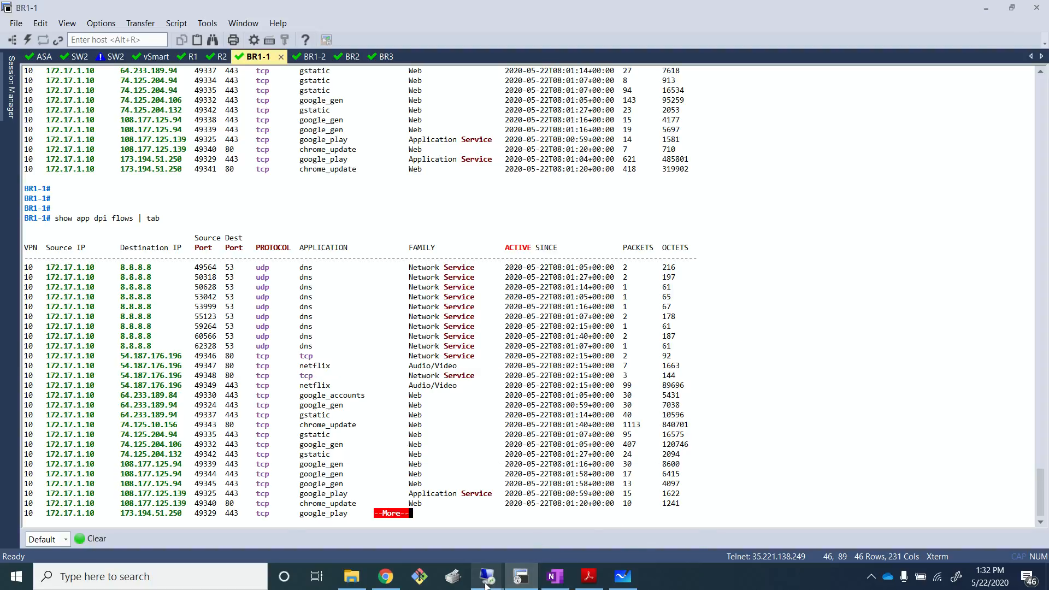
{"action": "mouse_move", "coordinate": [487, 583]}
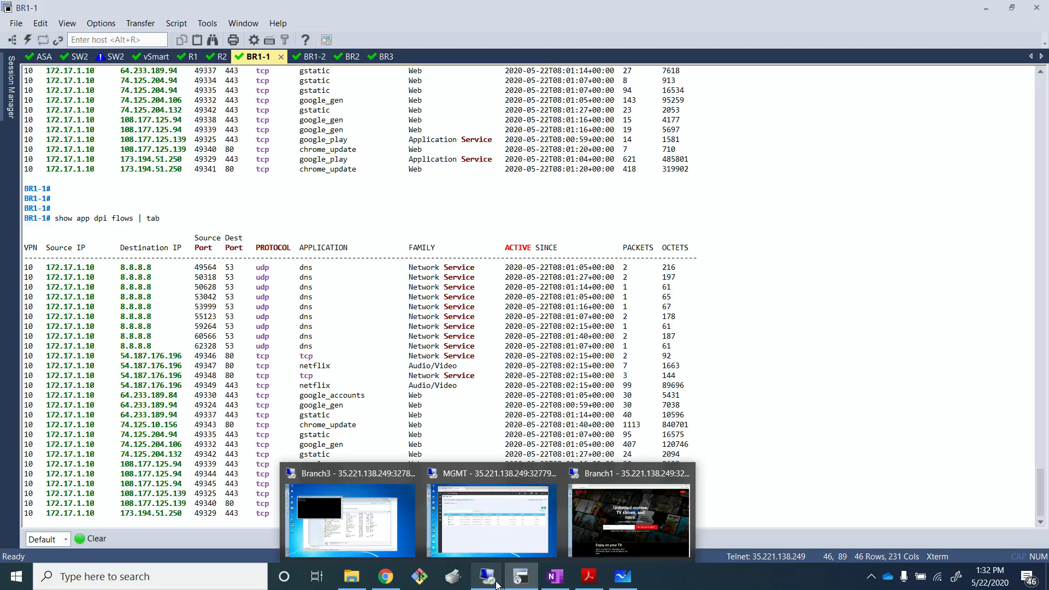
{"action": "left_click", "coordinate": [629, 519]}
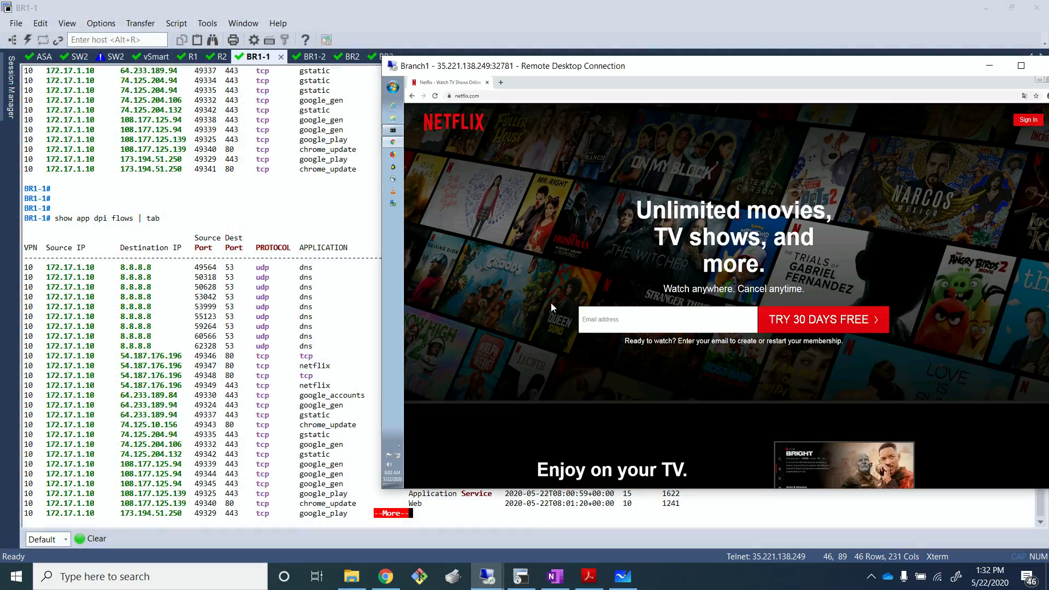
{"action": "left_click", "coordinate": [344, 260]}
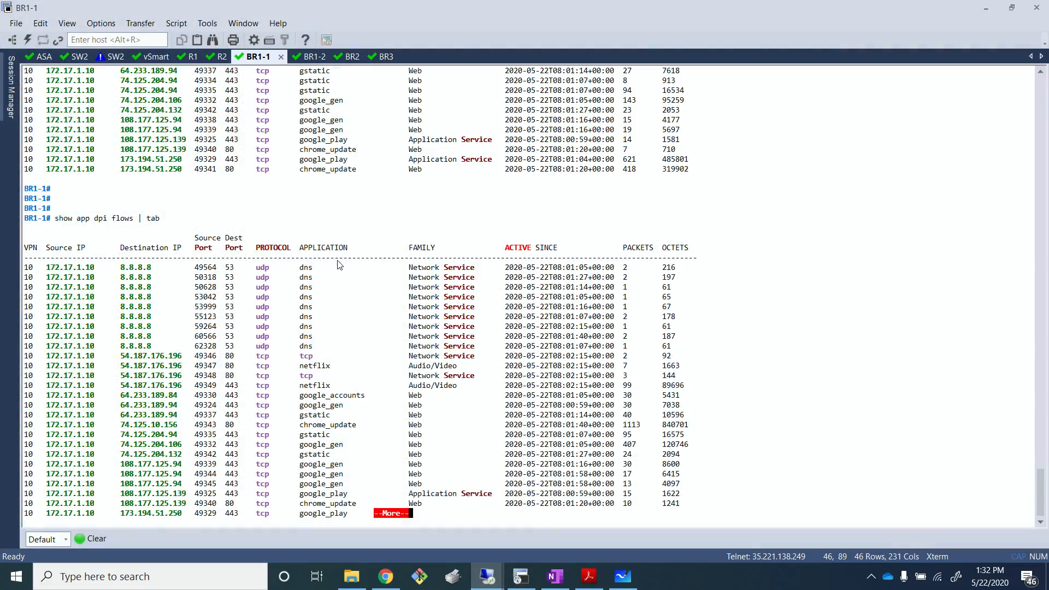
- Switch to the MGMT desktop and open the centralized policy Lists under vManage policy configuration
{"action": "mouse_move", "coordinate": [487, 576]}
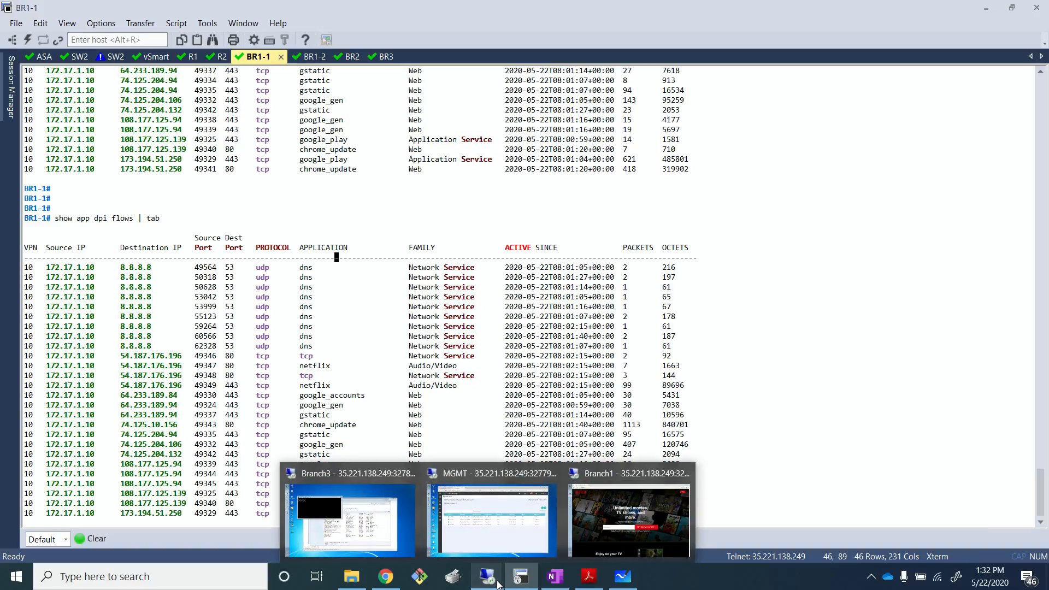
{"action": "left_click", "coordinate": [489, 525]}
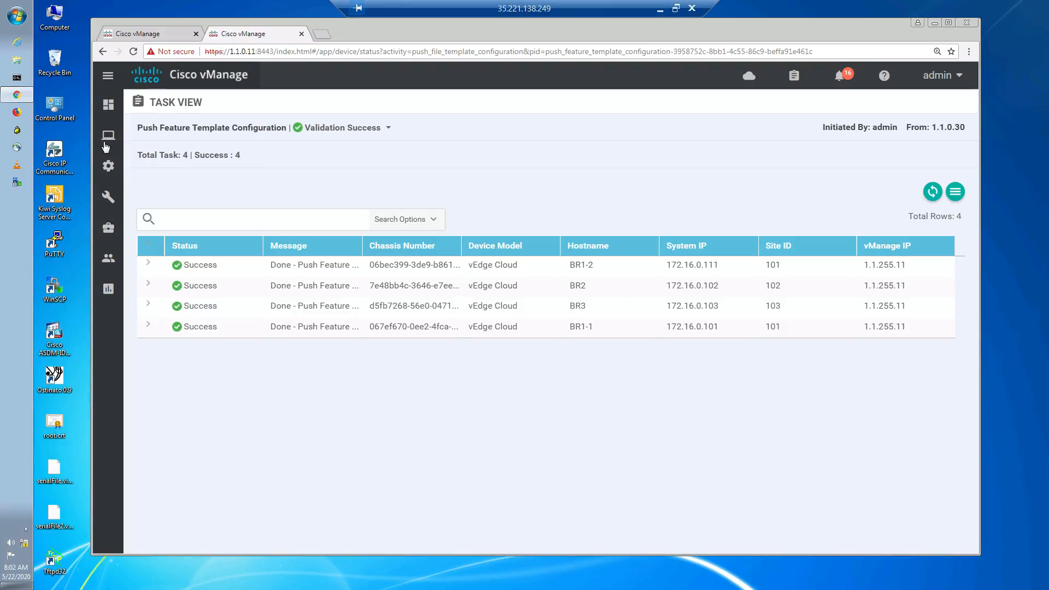
{"action": "mouse_move", "coordinate": [109, 170]}
{"action": "left_click", "coordinate": [155, 317]}
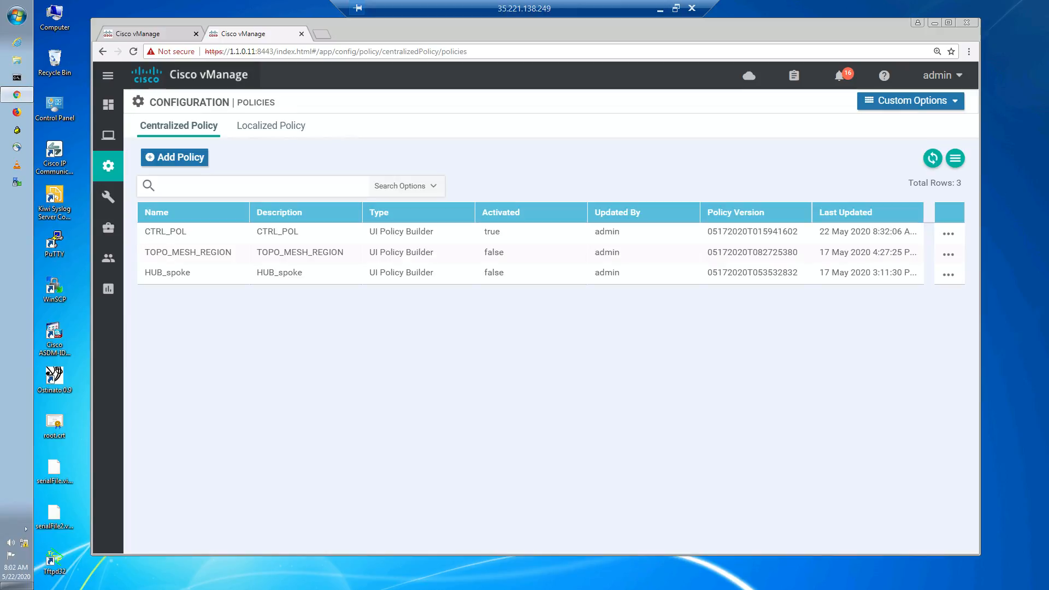
{"action": "left_click", "coordinate": [894, 107]}
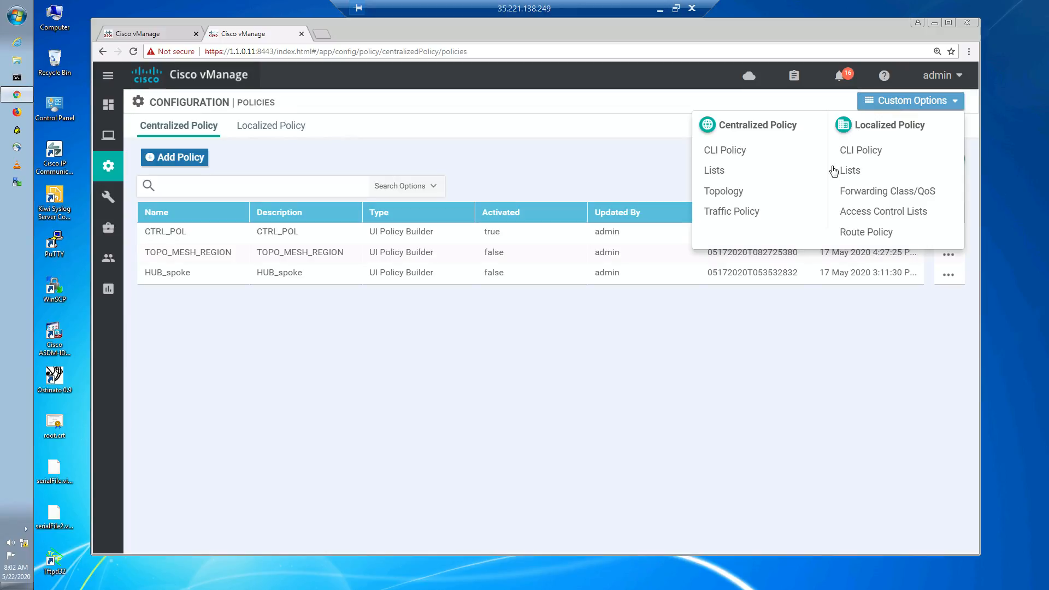
{"action": "left_click", "coordinate": [724, 178]}
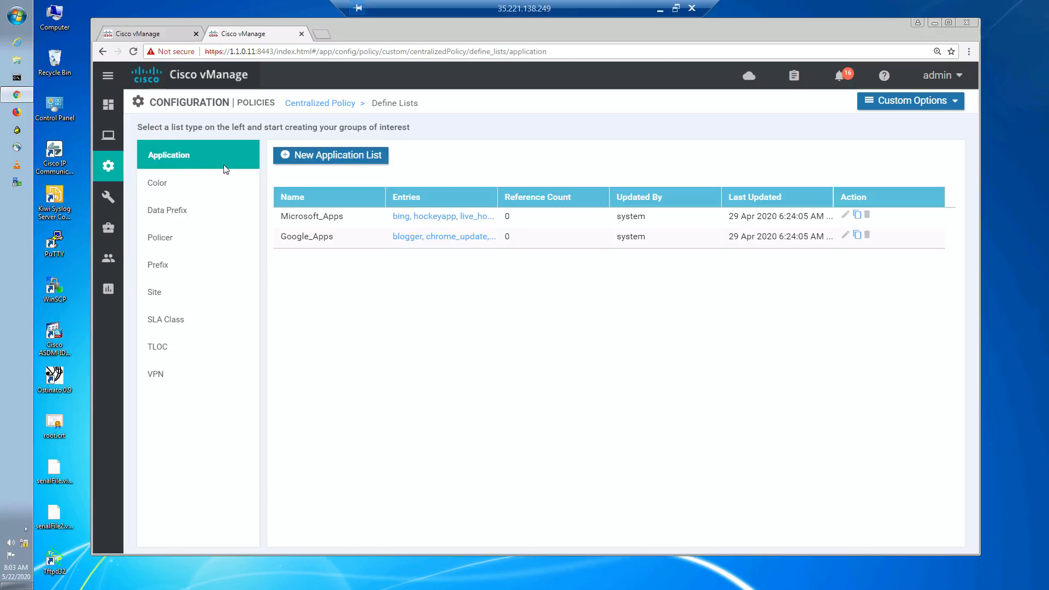
- Start a new application list named APP_DENY_LIST
{"action": "left_click", "coordinate": [319, 156]}
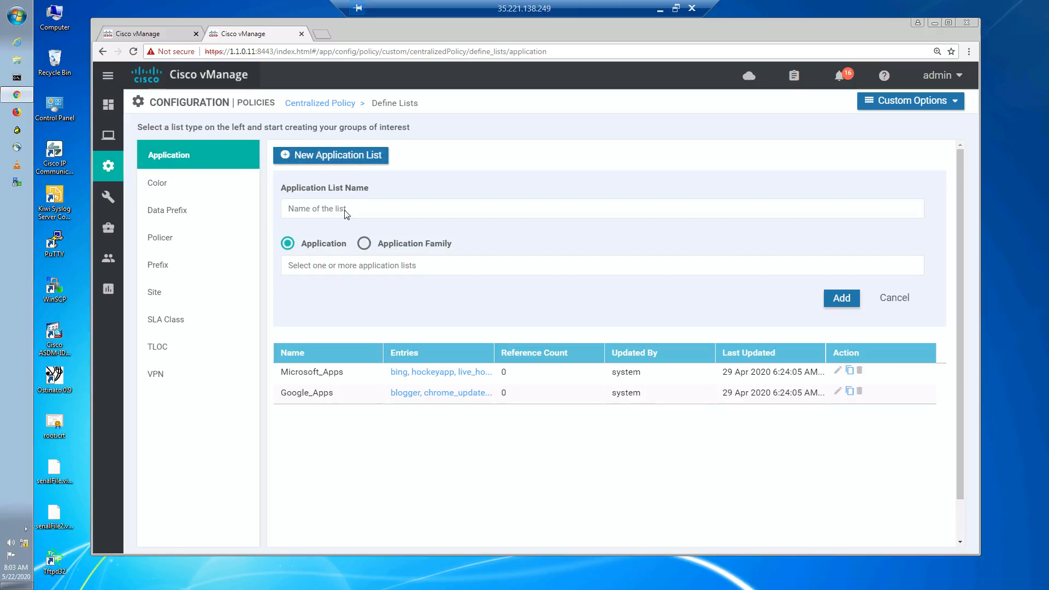
{"action": "left_click", "coordinate": [345, 210]}
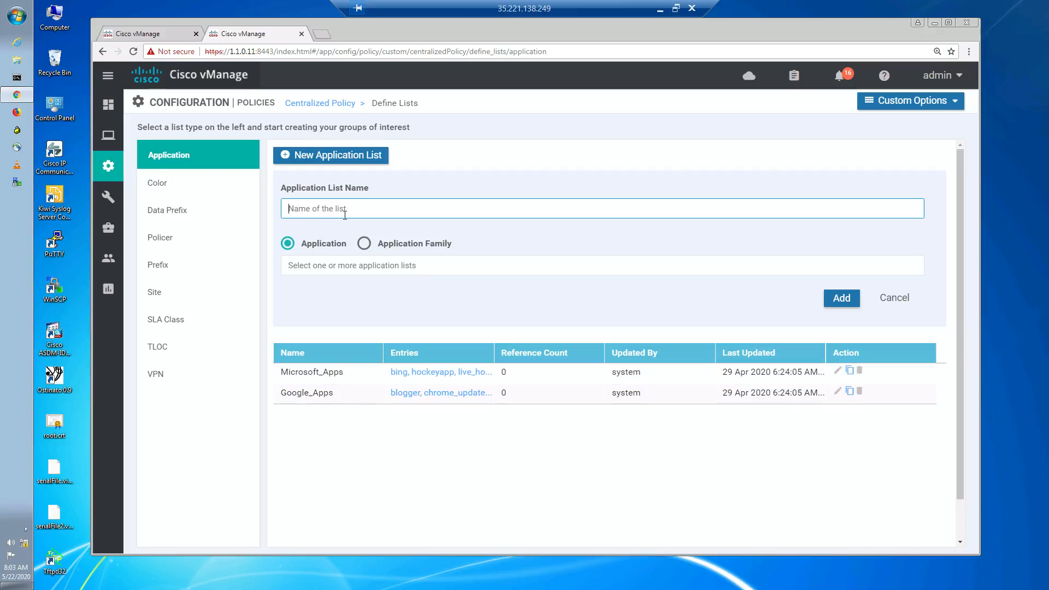
{"action": "type", "text": "APP_DENY_LIST"}
- Add the Dropbox and Netflix.com applications to APP_DENY_LIST and save the list
{"action": "left_click", "coordinate": [356, 263]}
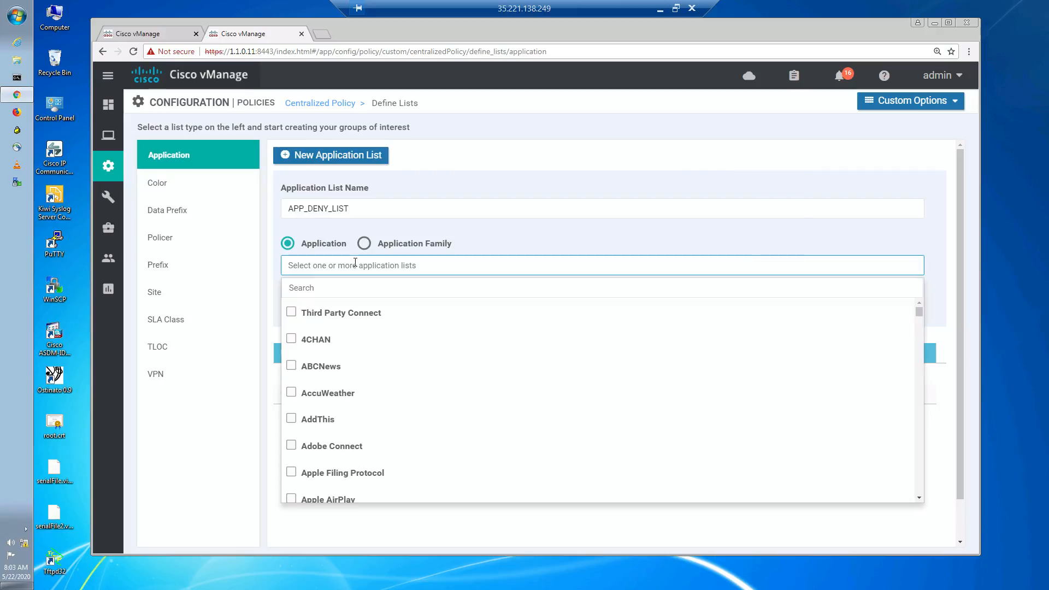
{"action": "scroll", "coordinate": [347, 385], "scroll_direction": "down", "scroll_amount": 5}
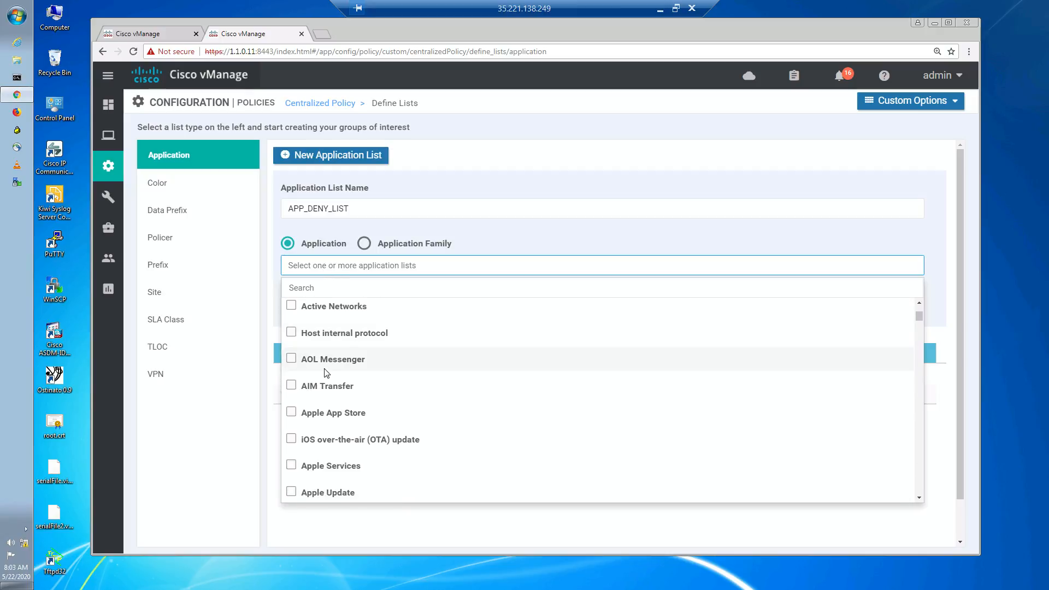
{"action": "scroll", "coordinate": [328, 368], "scroll_direction": "down", "scroll_amount": 3}
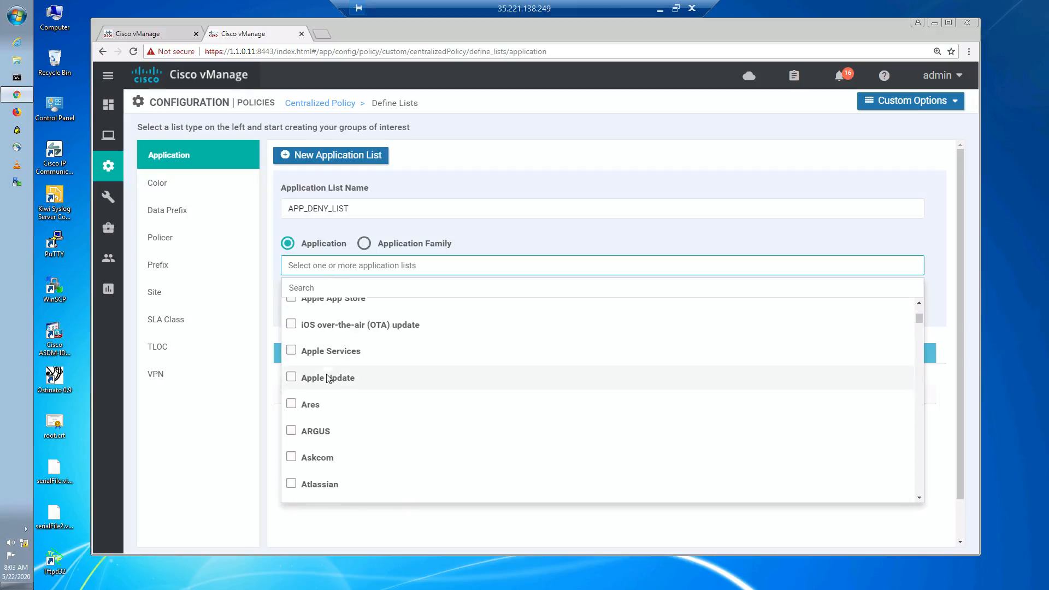
{"action": "left_click", "coordinate": [359, 289]}
{"action": "type", "text": "dr"}
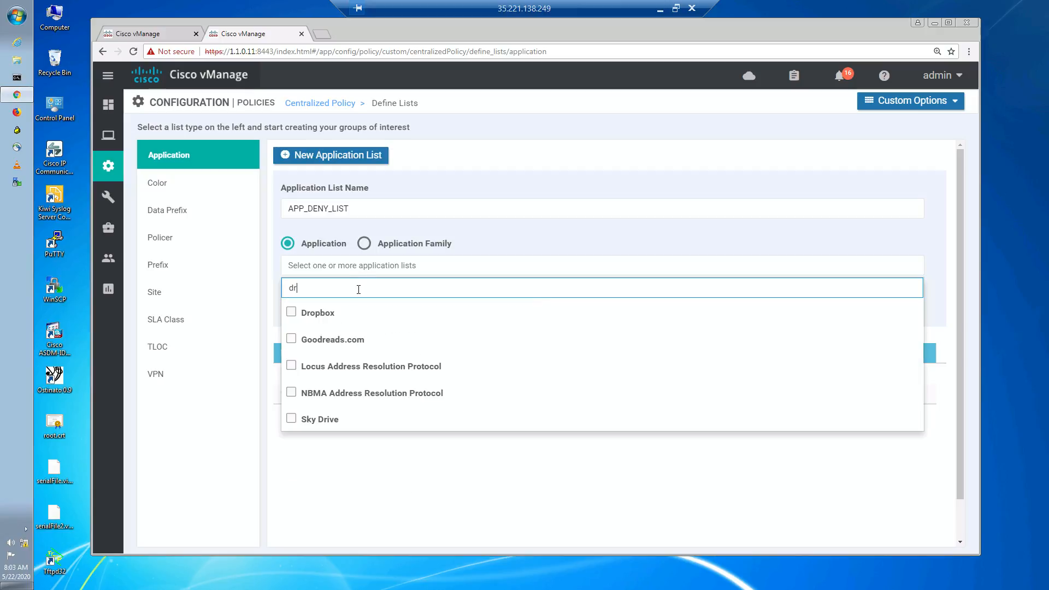
{"action": "left_click", "coordinate": [291, 312]}
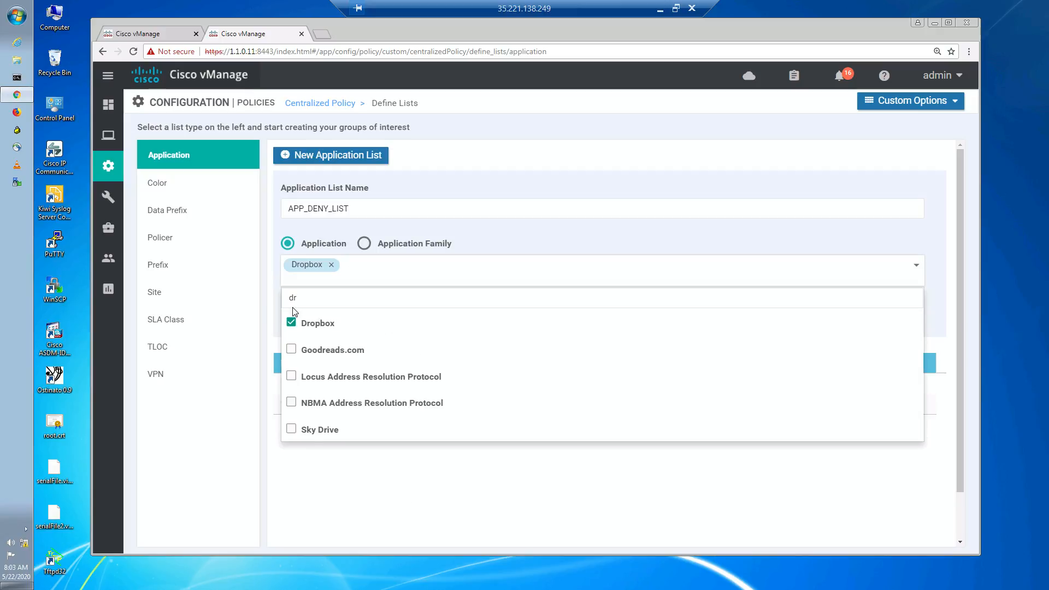
{"action": "left_click", "coordinate": [303, 301]}
{"action": "key", "text": "BackSpace"}
{"action": "key", "text": "BackSpace"}
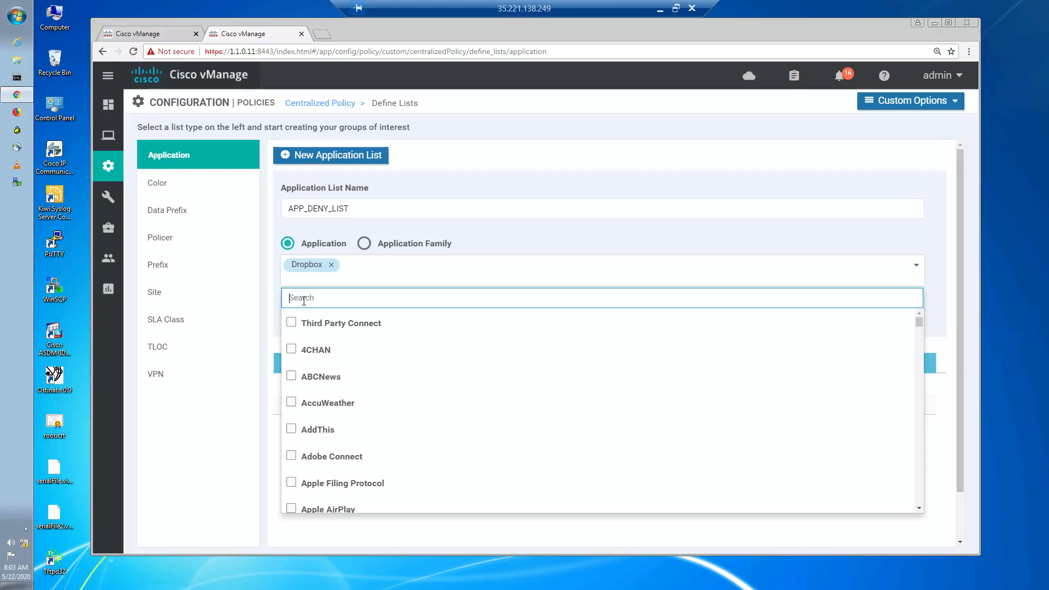
{"action": "type", "text": "ne"}
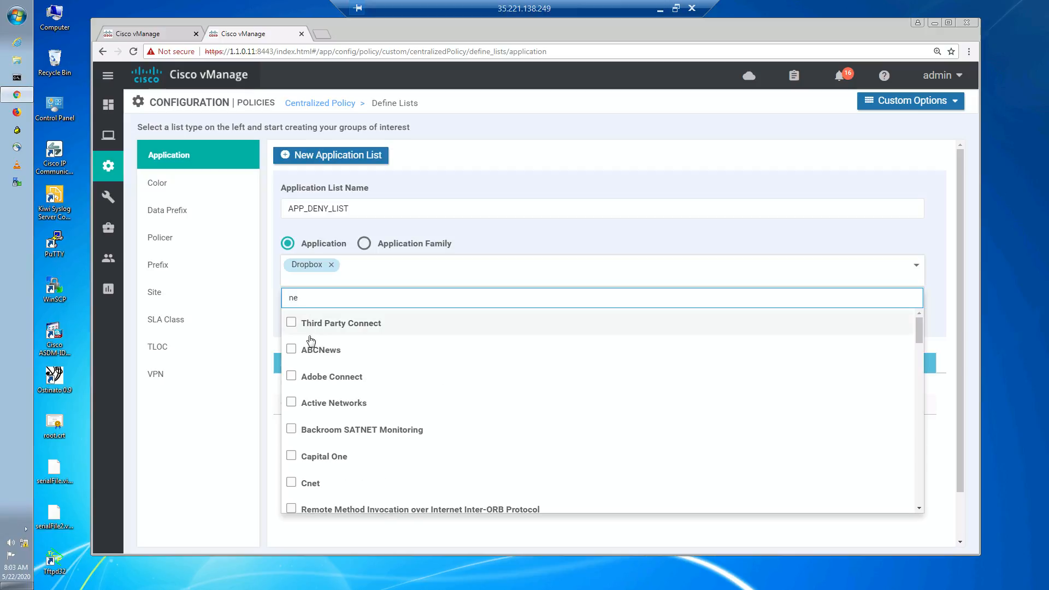
{"action": "type", "text": "t"}
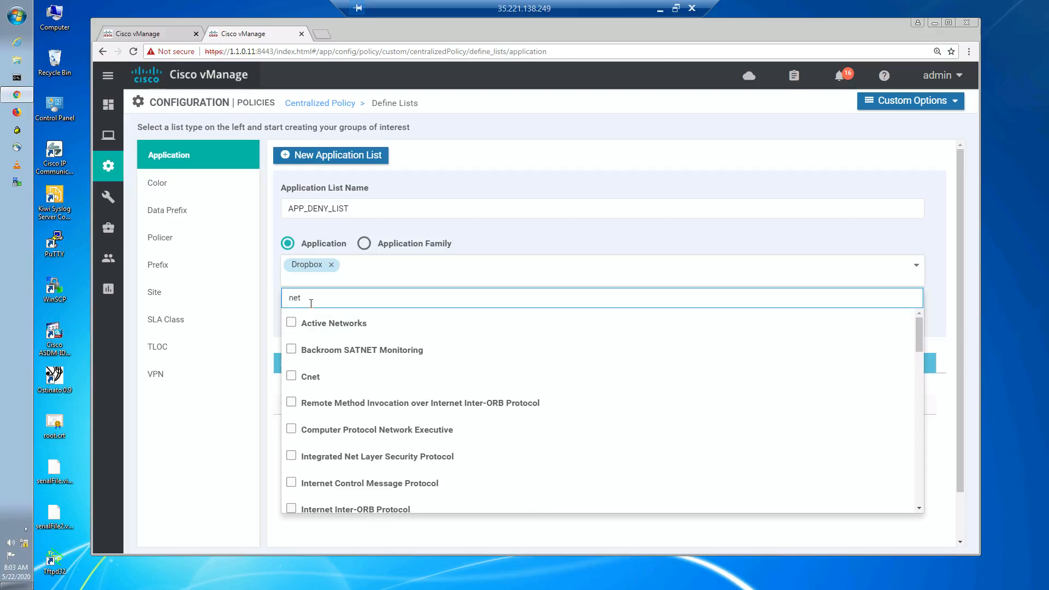
{"action": "type", "text": "f"}
{"action": "left_click", "coordinate": [309, 323]}
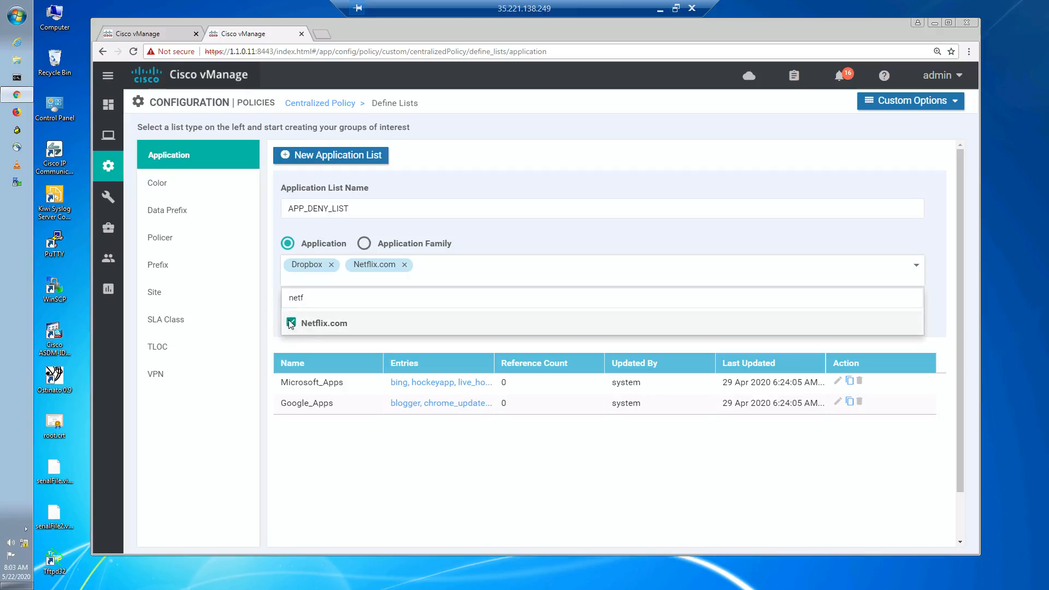
{"action": "left_click", "coordinate": [323, 441]}
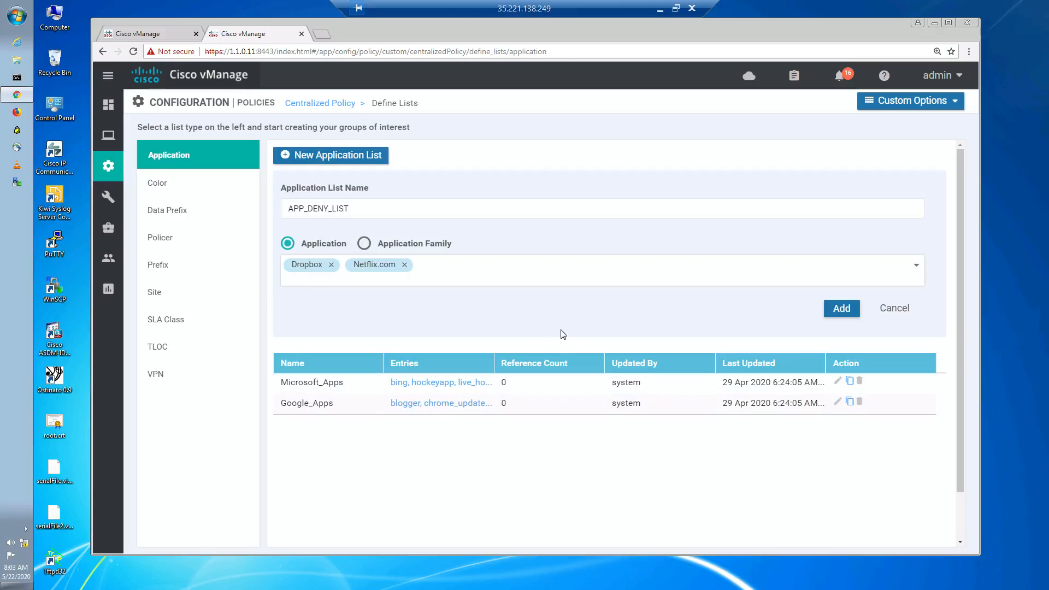
{"action": "left_click", "coordinate": [839, 311]}
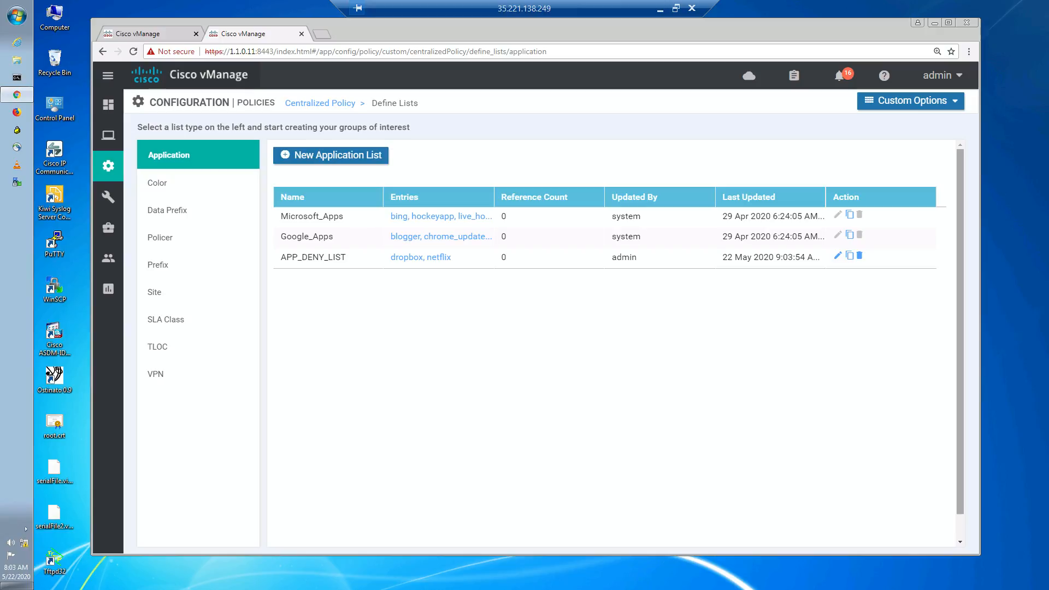
- Open the DATA_FROM_SERVICE traffic data policy for editing and view its FW to HQ sequence
{"action": "left_click", "coordinate": [891, 101]}
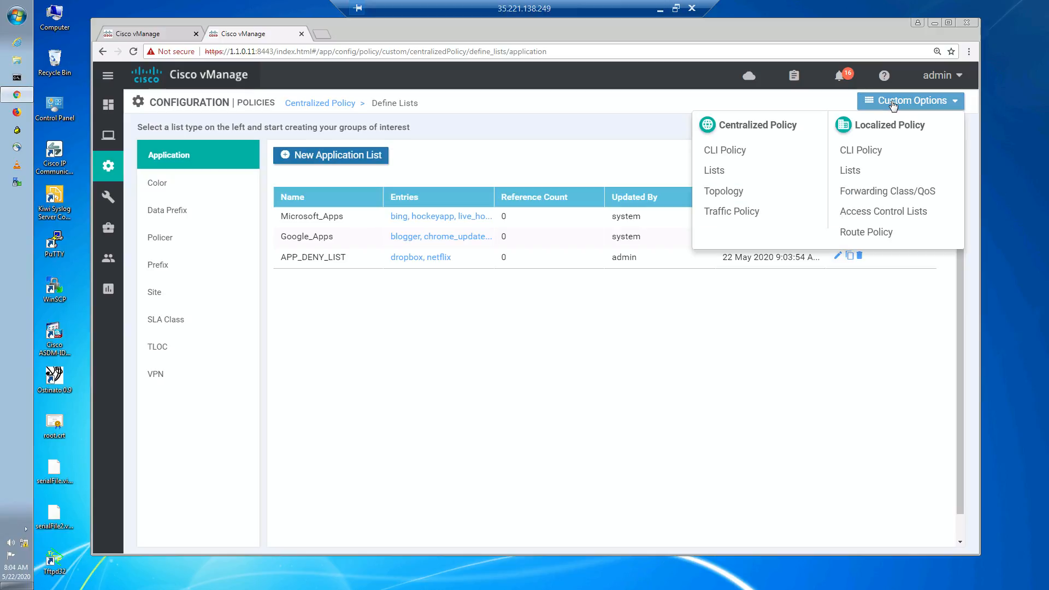
{"action": "left_click", "coordinate": [738, 211]}
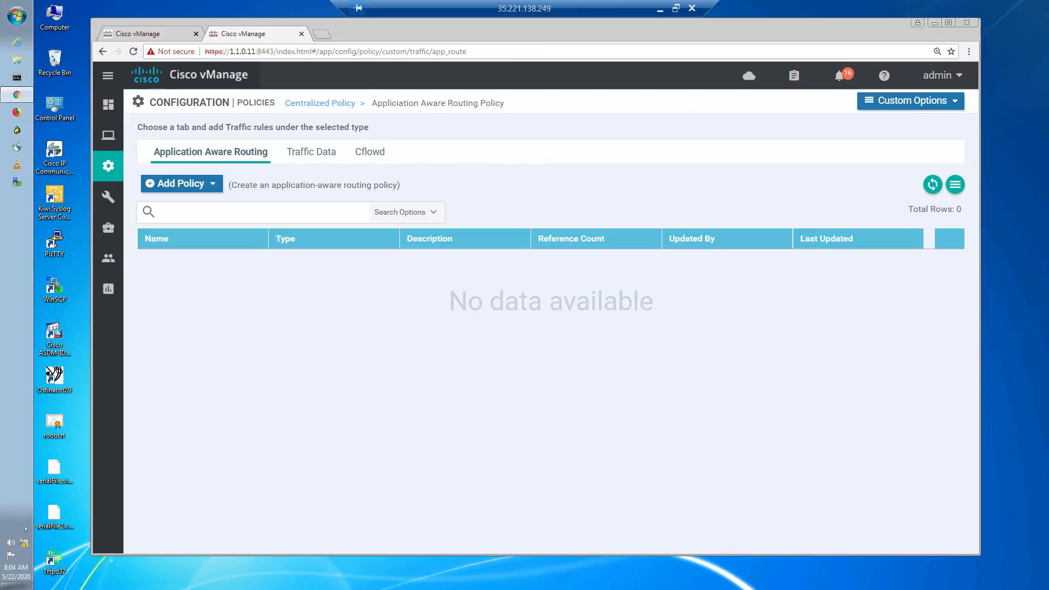
{"action": "left_click", "coordinate": [324, 160]}
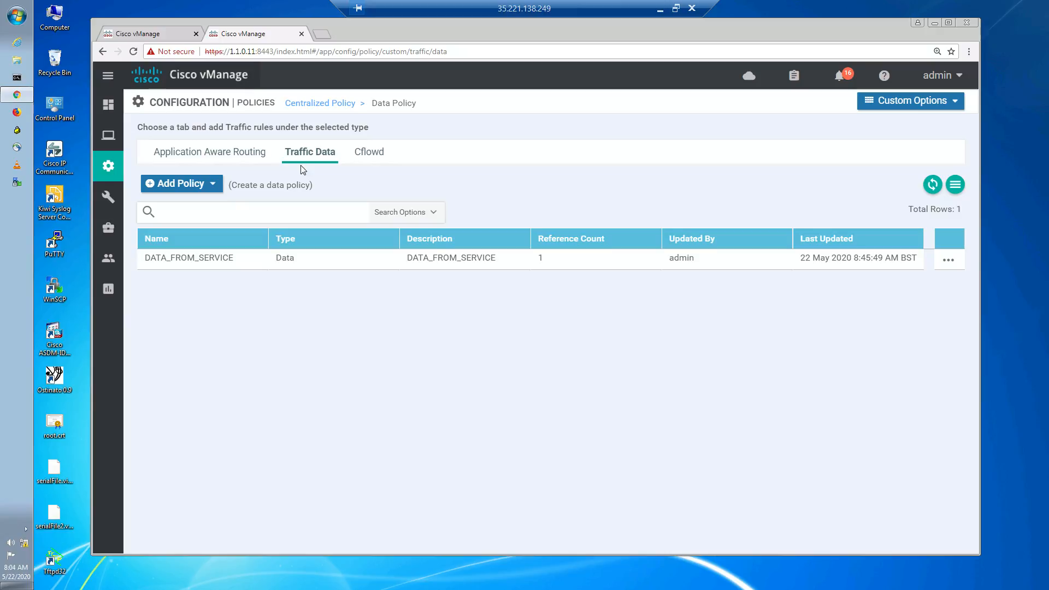
{"action": "left_click", "coordinate": [945, 266]}
{"action": "left_click", "coordinate": [883, 302]}
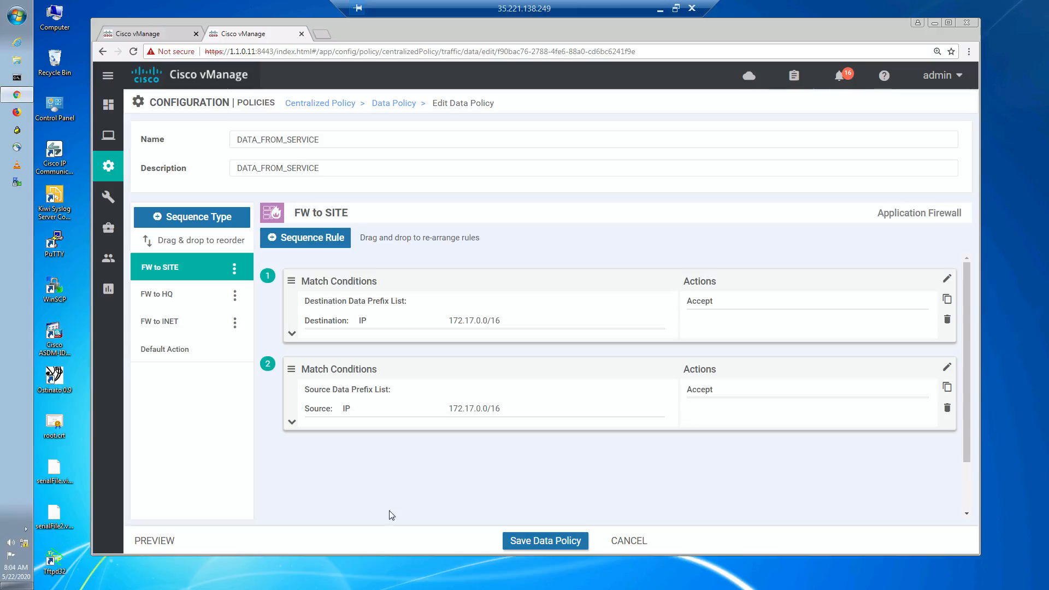
{"action": "left_click", "coordinate": [171, 298]}
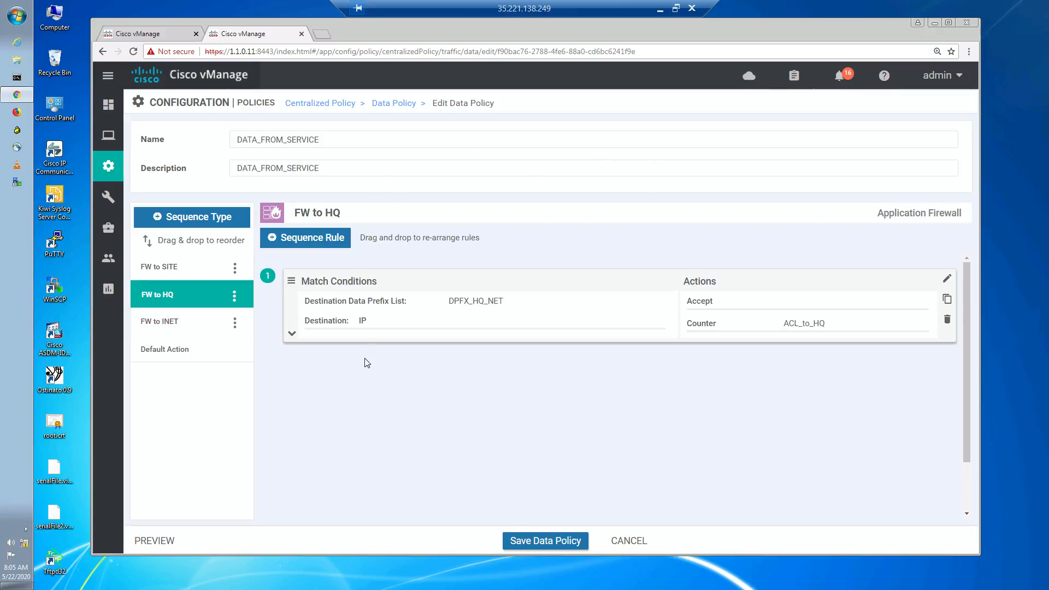
- Add a new FW to HQ sequence rule matching the APP_DENY_LIST application list with a Drop action
{"action": "left_click", "coordinate": [321, 241]}
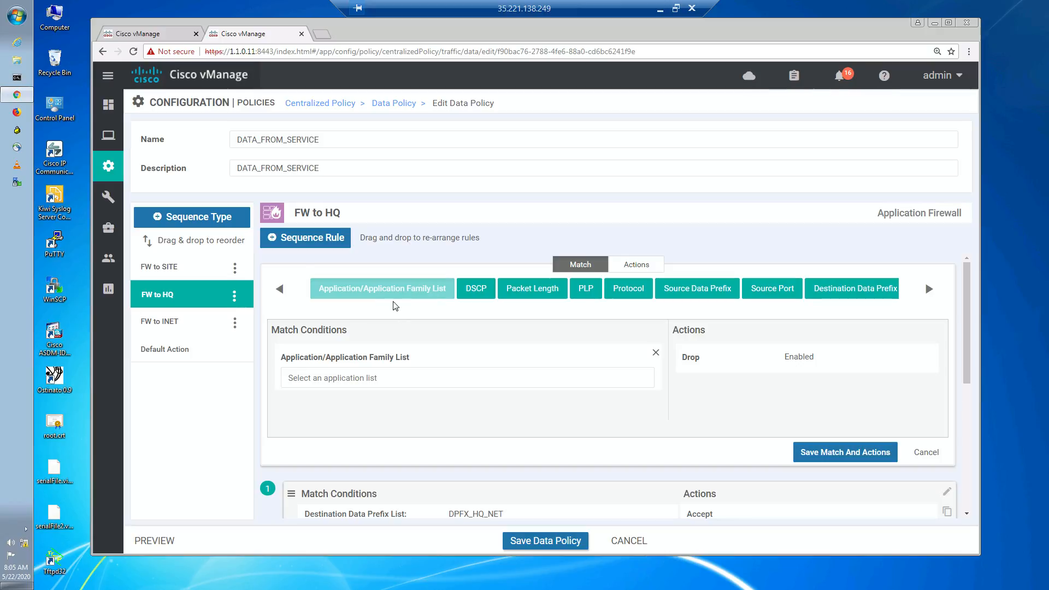
{"action": "left_click", "coordinate": [371, 377]}
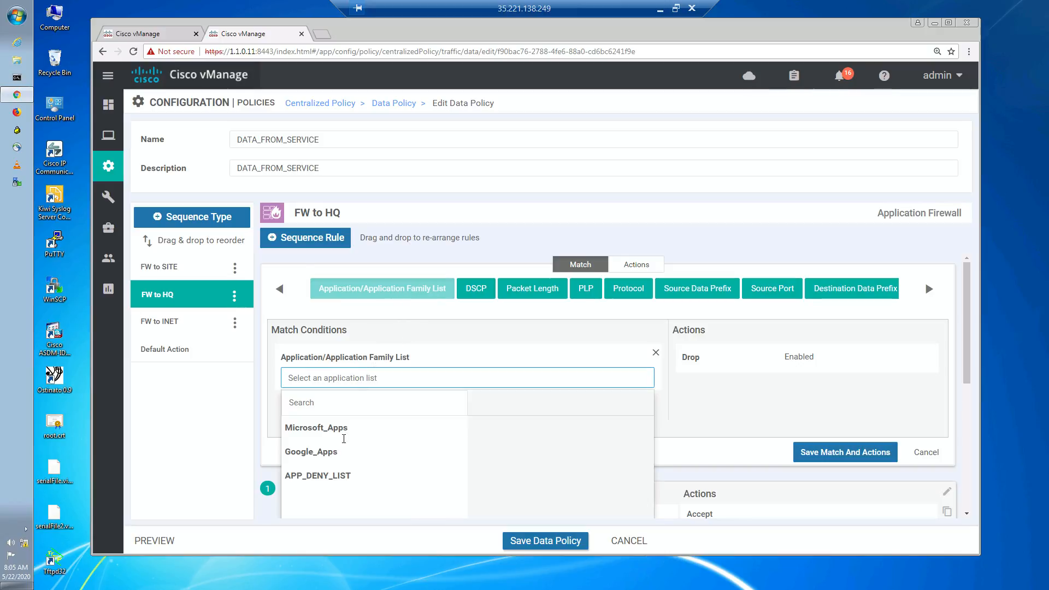
{"action": "left_click", "coordinate": [330, 478]}
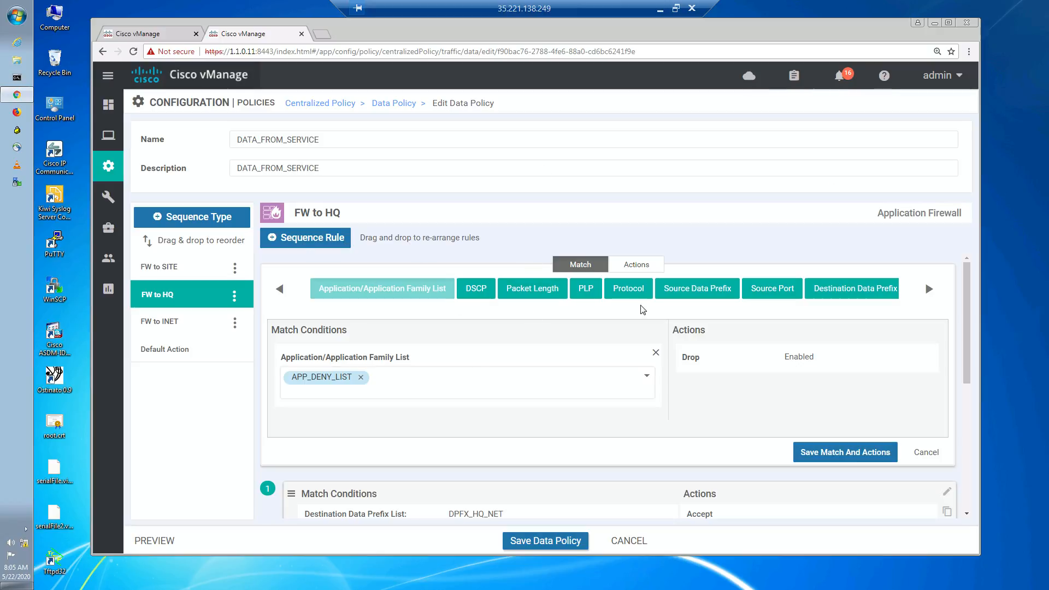
{"action": "left_click", "coordinate": [637, 263]}
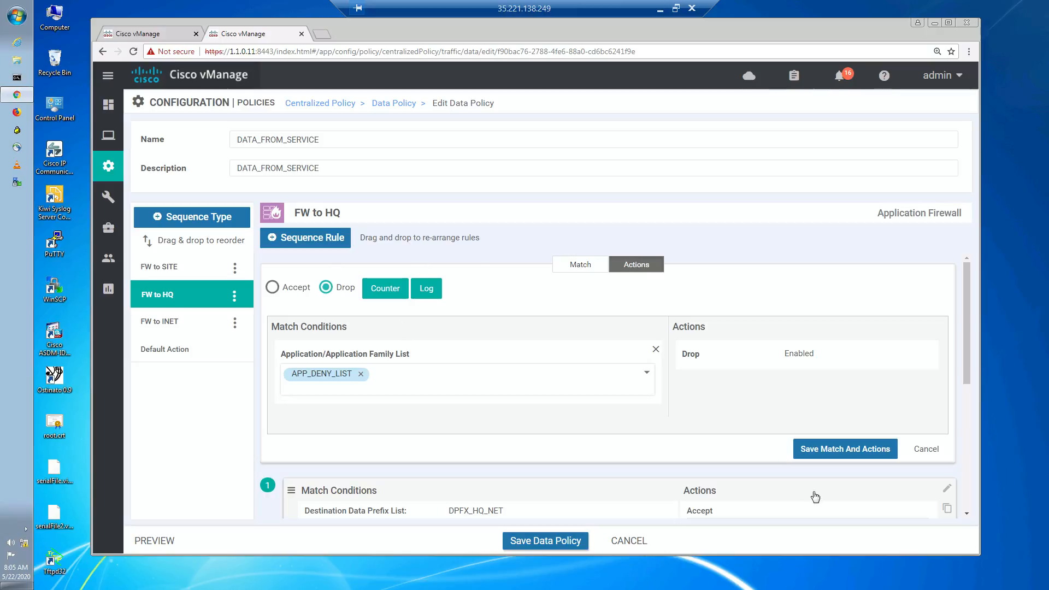
{"action": "left_click", "coordinate": [844, 449]}
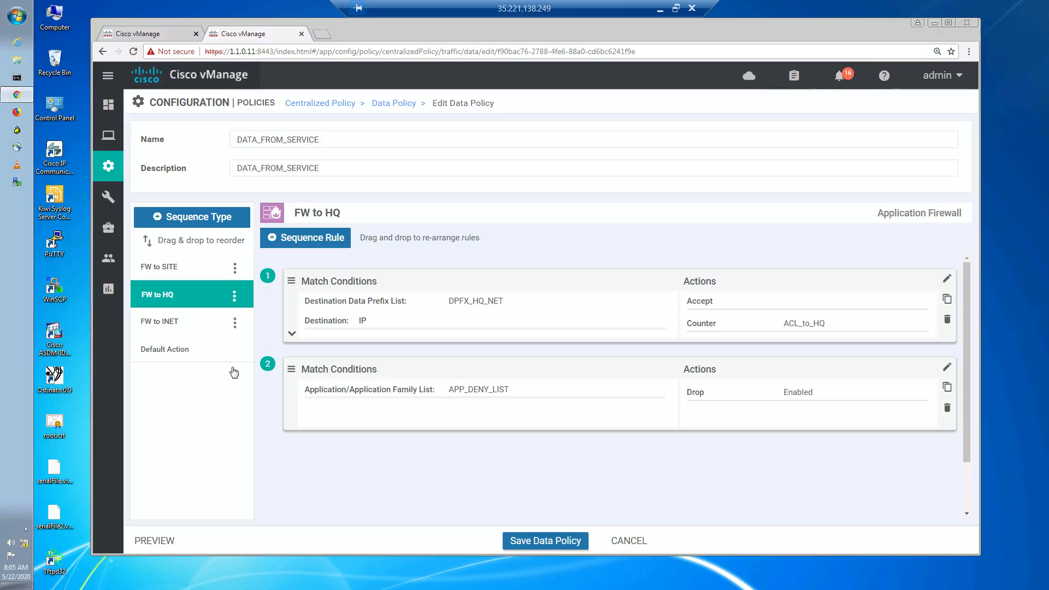
- Move the APP_DENY_LIST drop rule above the destination prefix rule and save the data policy
{"action": "left_click_drag", "start_coordinate": [288, 355], "coordinate": [283, 223]}
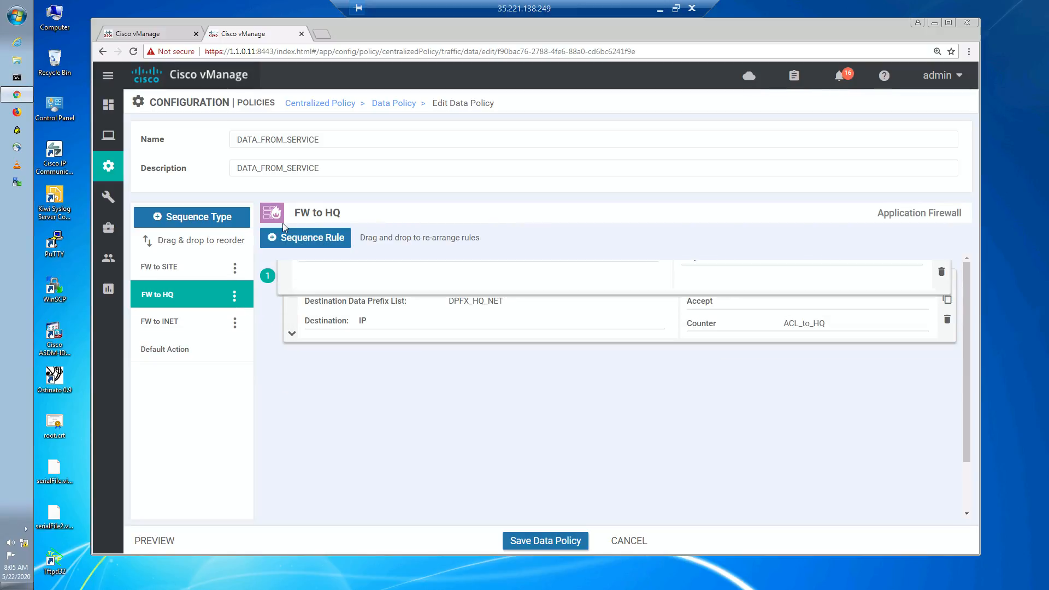
{"action": "left_click_drag", "start_coordinate": [289, 373], "coordinate": [283, 258]}
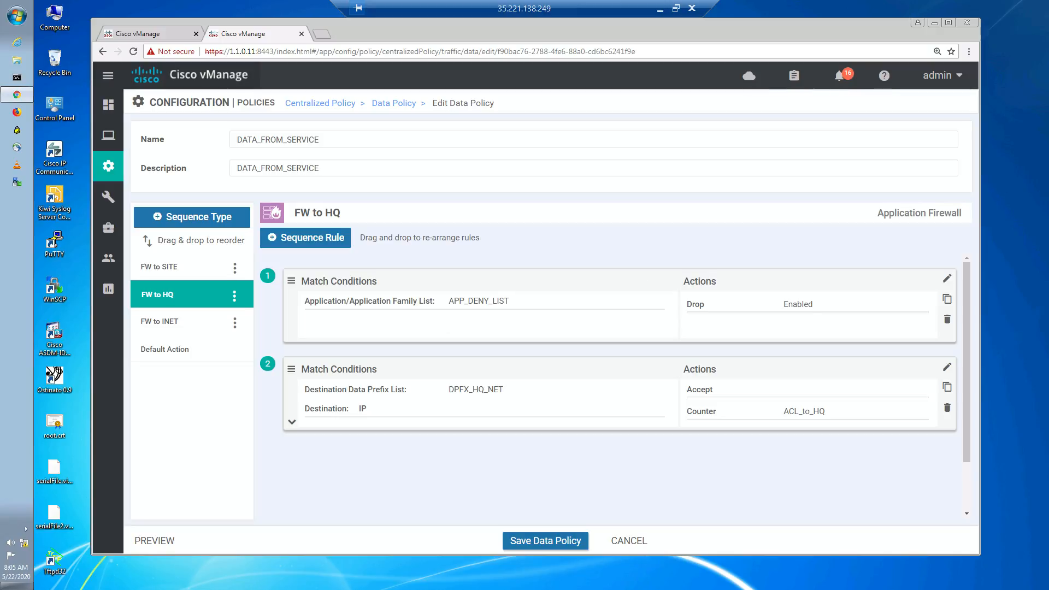
{"action": "left_click", "coordinate": [540, 541]}
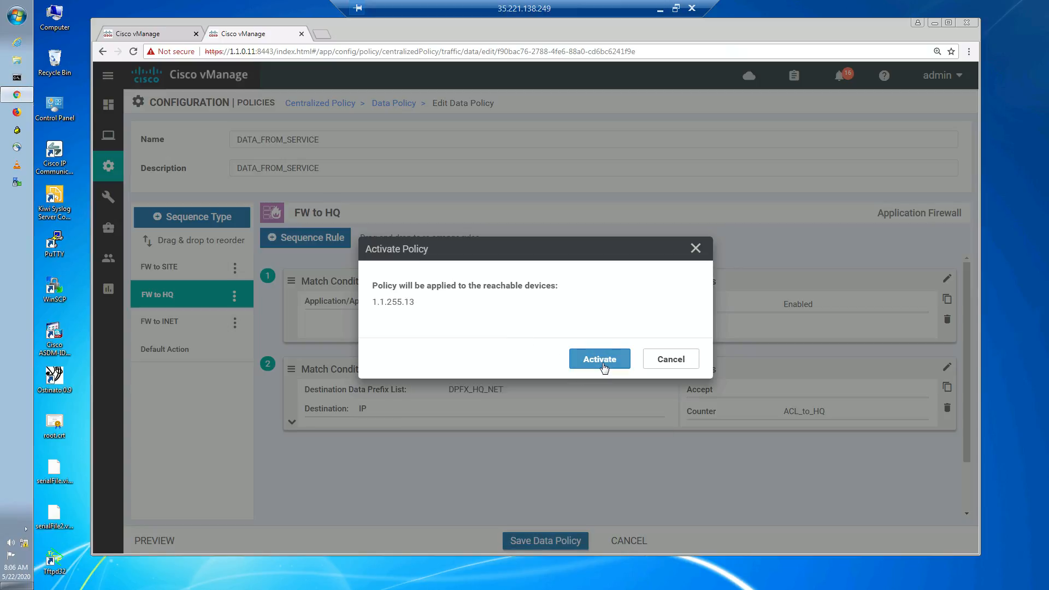
- Activate the updated policy on the vSmart device and refresh the configuration push task status
{"action": "left_click", "coordinate": [600, 360]}
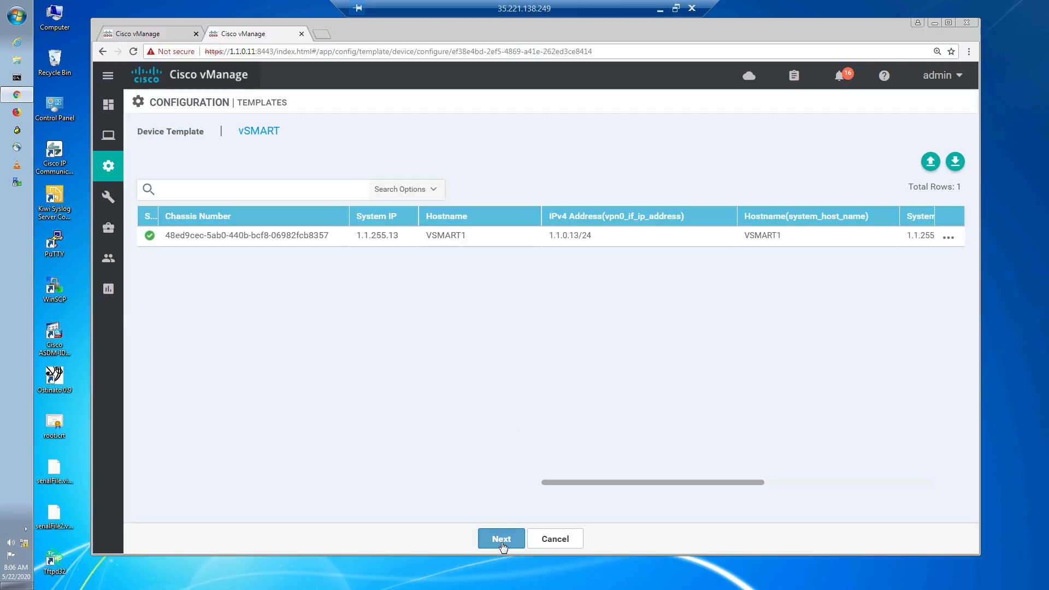
{"action": "left_click", "coordinate": [501, 539]}
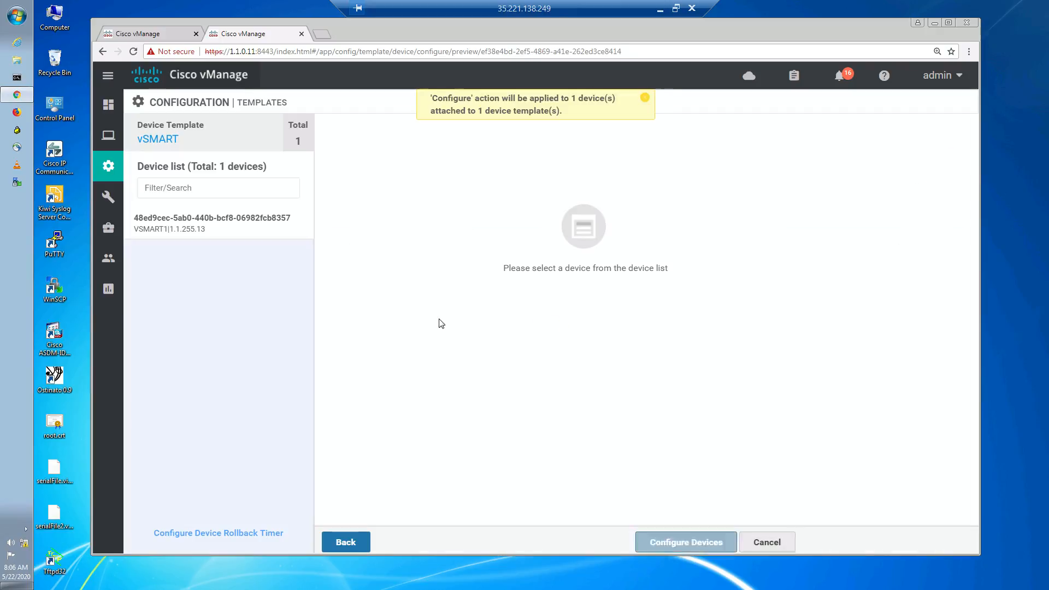
{"action": "left_click", "coordinate": [661, 541]}
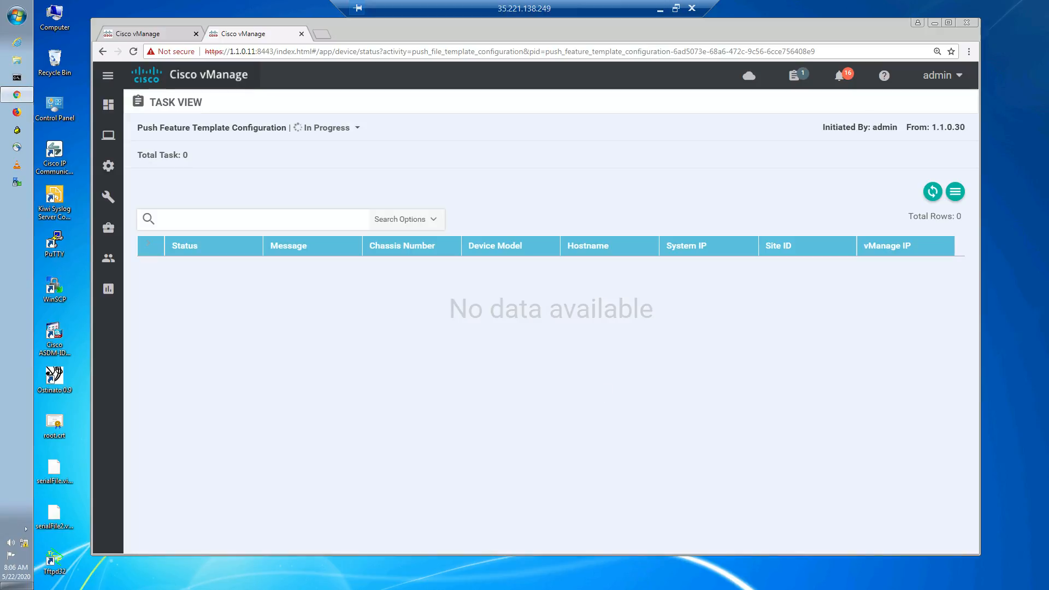
{"action": "left_click", "coordinate": [931, 193]}
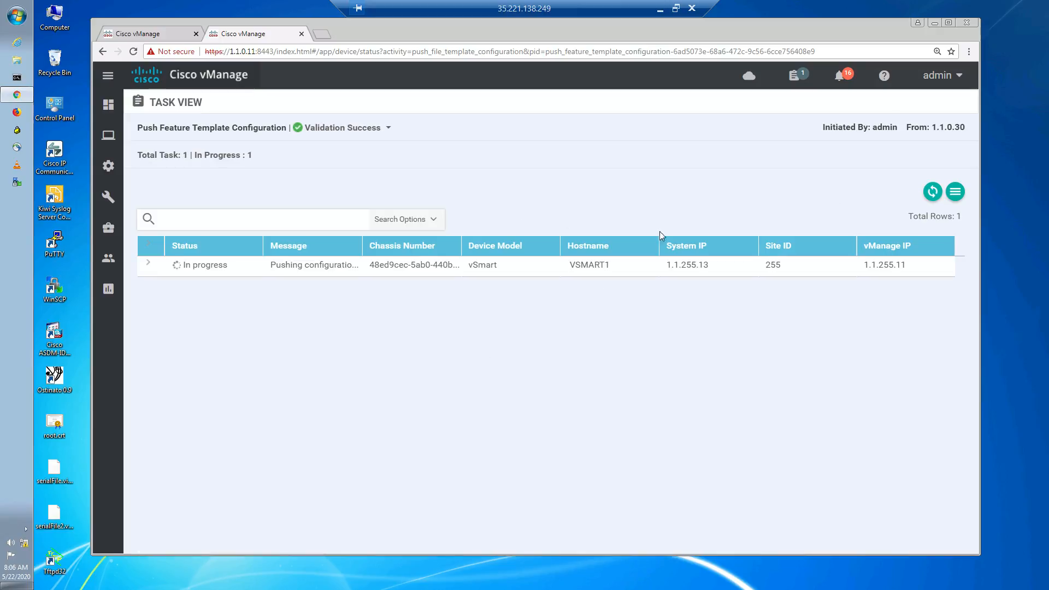
{"action": "left_click", "coordinate": [933, 195]}
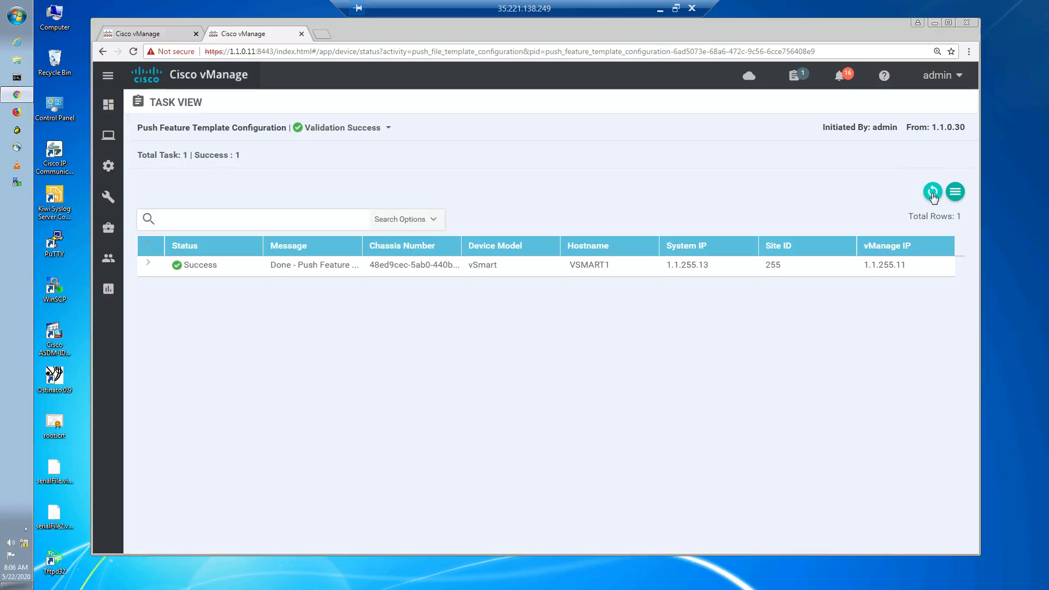
- Switch to the vSmart console session and log in as admin with the account password
{"action": "left_click", "coordinate": [661, 12]}
{"action": "left_click", "coordinate": [149, 58]}
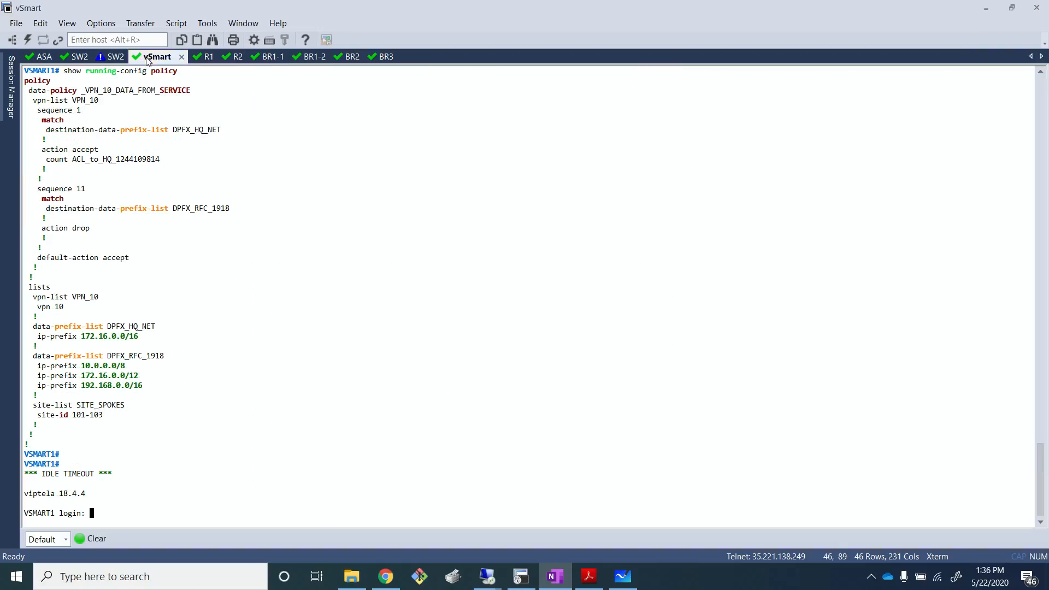
{"action": "type", "text": "admin"}
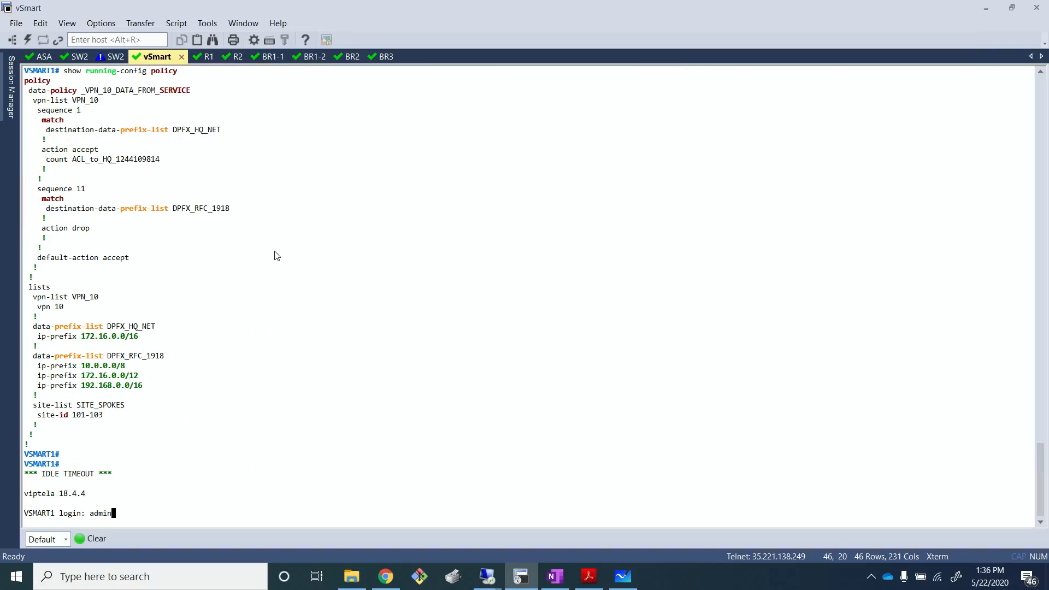
{"action": "key", "text": "Return"}
- Display the vSmart running-config policy and page through the full output
{"action": "key", "text": "Return"}
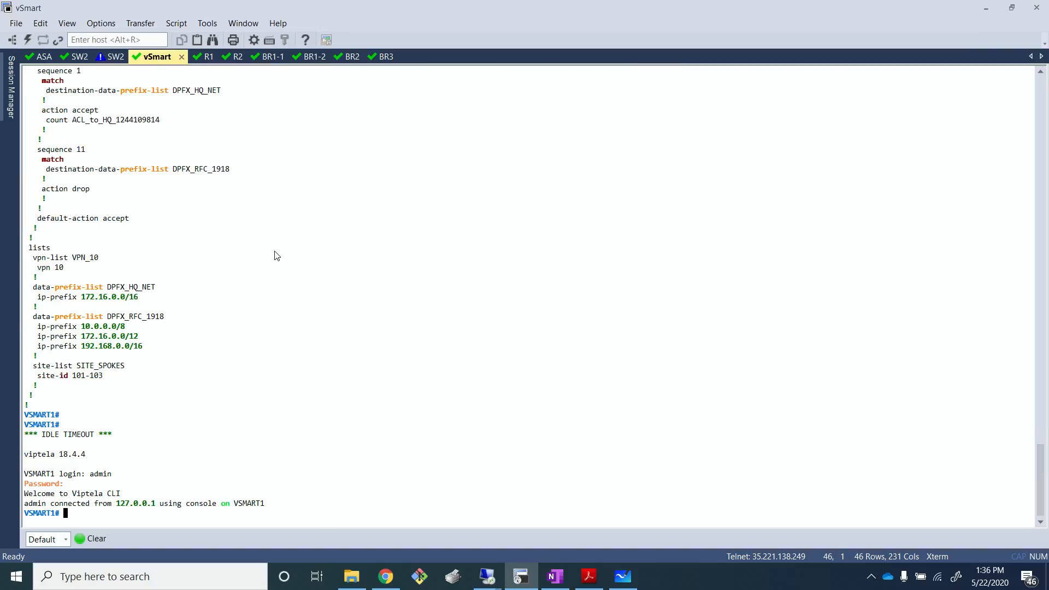
{"action": "type", "text": "show"}
{"action": "type", "text": "runn"}
{"action": "key", "text": "Tab"}
{"action": "type", "text": "pol"}
{"action": "key", "text": "Tab"}
{"action": "key", "text": "Return"}
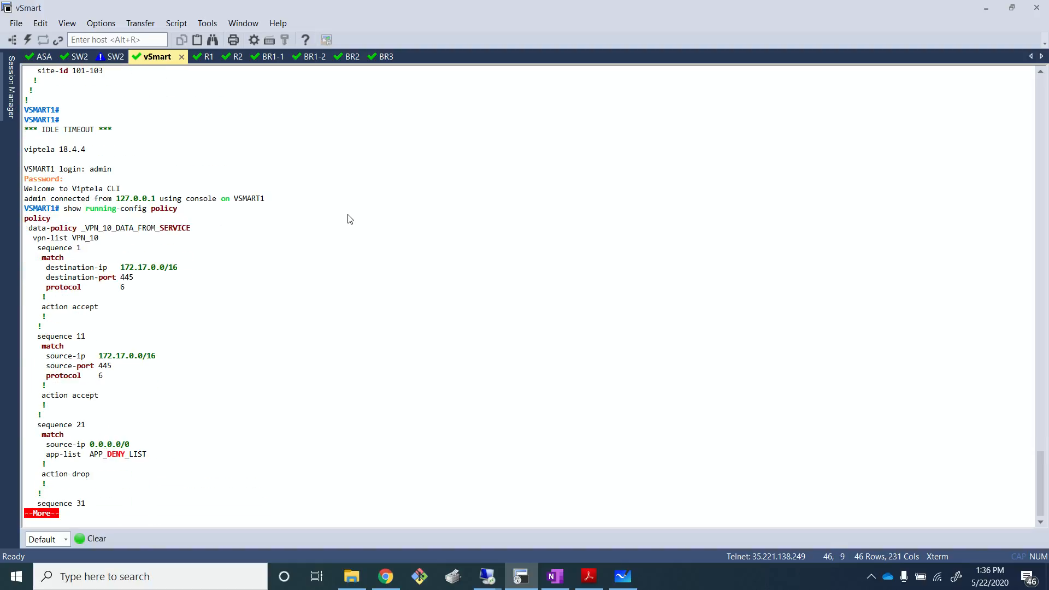
{"action": "key", "text": "Return"}
{"action": "key", "text": "Return"}
{"action": "key", "text": "Return"}
{"action": "key", "text": "Return"}
{"action": "key", "text": "Return"}
{"action": "key", "text": "Return"}
{"action": "key", "text": "Return"}
{"action": "key", "text": "Return"}
{"action": "key", "text": "Return"}
{"action": "key", "text": "Return"}
{"action": "key", "text": "Return"}
{"action": "key", "text": "Return"}
{"action": "key", "text": "Return"}
{"action": "key", "text": "Return"}
{"action": "key", "text": "Return"}
{"action": "key", "text": "Return"}
{"action": "key", "text": "Return"}
{"action": "key", "text": "Return"}
{"action": "key", "text": "Return"}
{"action": "key", "text": "Return"}
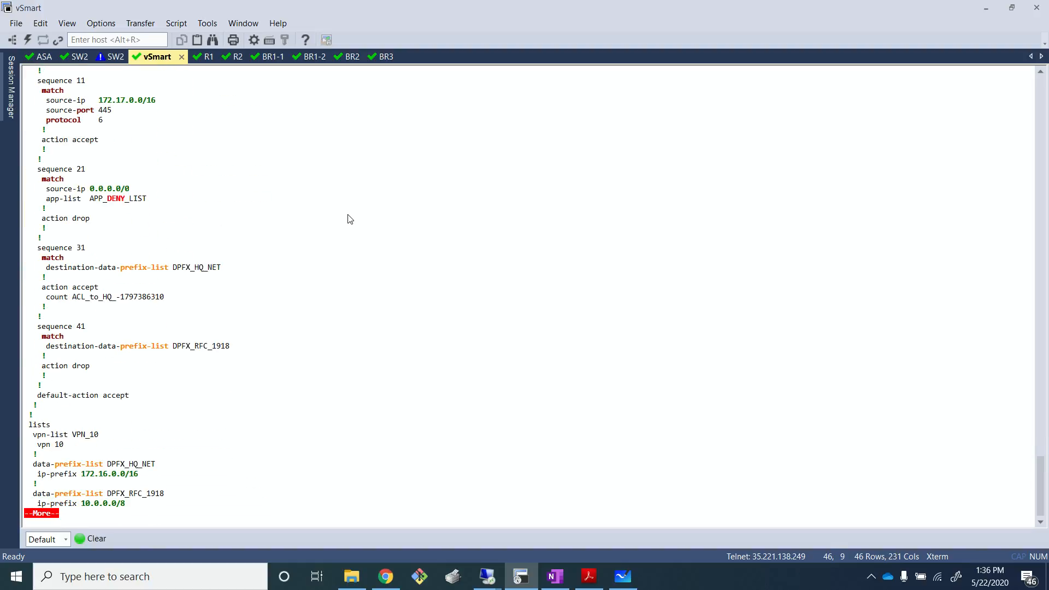
{"action": "key", "text": "Return"}
{"action": "key", "text": "Return"}
{"action": "key", "text": "Return"}
{"action": "key", "text": "Return"}
{"action": "key", "text": "Return"}
{"action": "key", "text": "Return"}
{"action": "key", "text": "Return"}
{"action": "key", "text": "Return"}
{"action": "key", "text": "Return"}
{"action": "key", "text": "Return"}
{"action": "key", "text": "Return"}
{"action": "key", "text": "Return"}
{"action": "key", "text": "Return"}
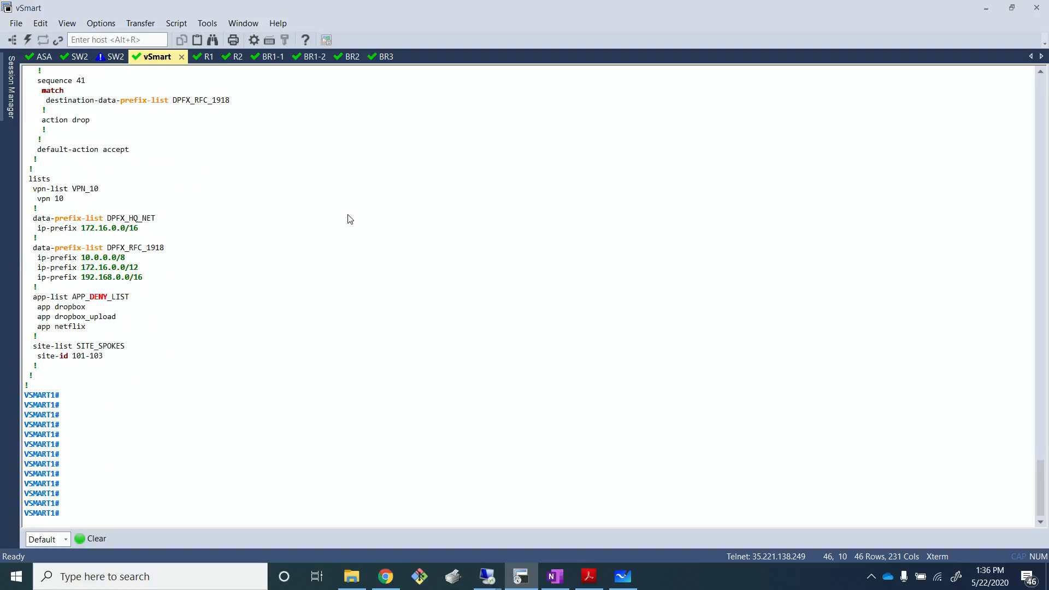
- Highlight and examine the APP_DENY_LIST app-list entries in the vSmart policy output
{"action": "left_click_drag", "start_coordinate": [33, 297], "coordinate": [160, 333]}
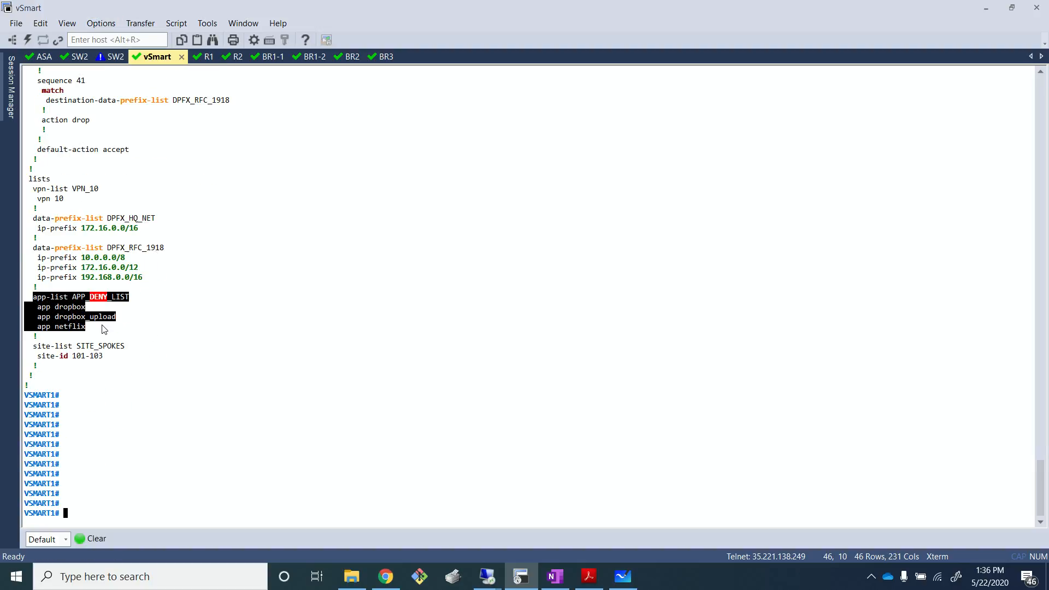
{"action": "left_click", "coordinate": [98, 324]}
{"action": "left_click_drag", "start_coordinate": [52, 307], "coordinate": [132, 326]}
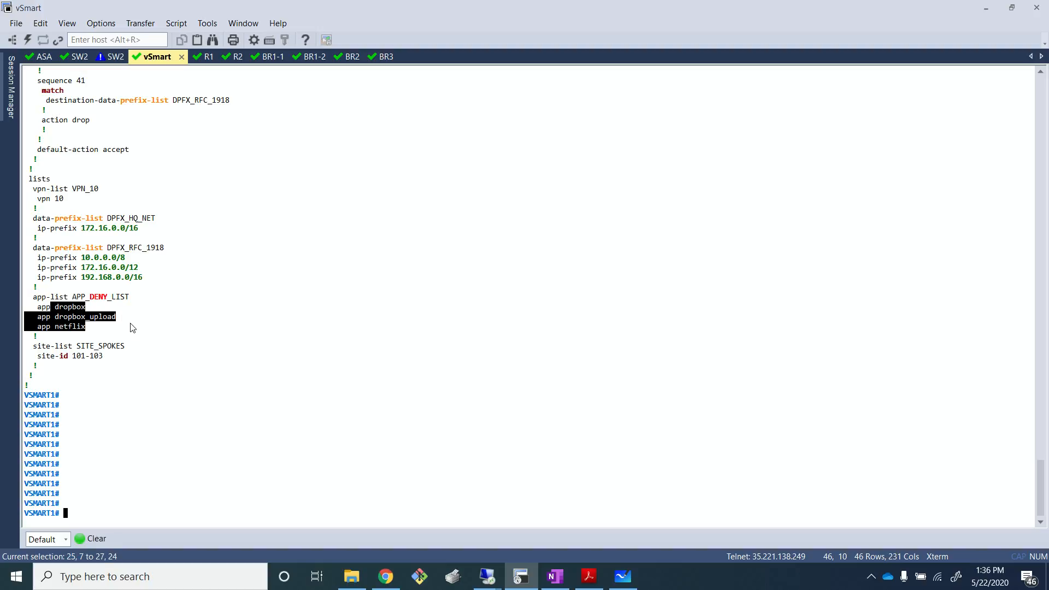
{"action": "left_click", "coordinate": [155, 347]}
{"action": "scroll", "coordinate": [162, 347], "scroll_direction": "up", "scroll_amount": 15}
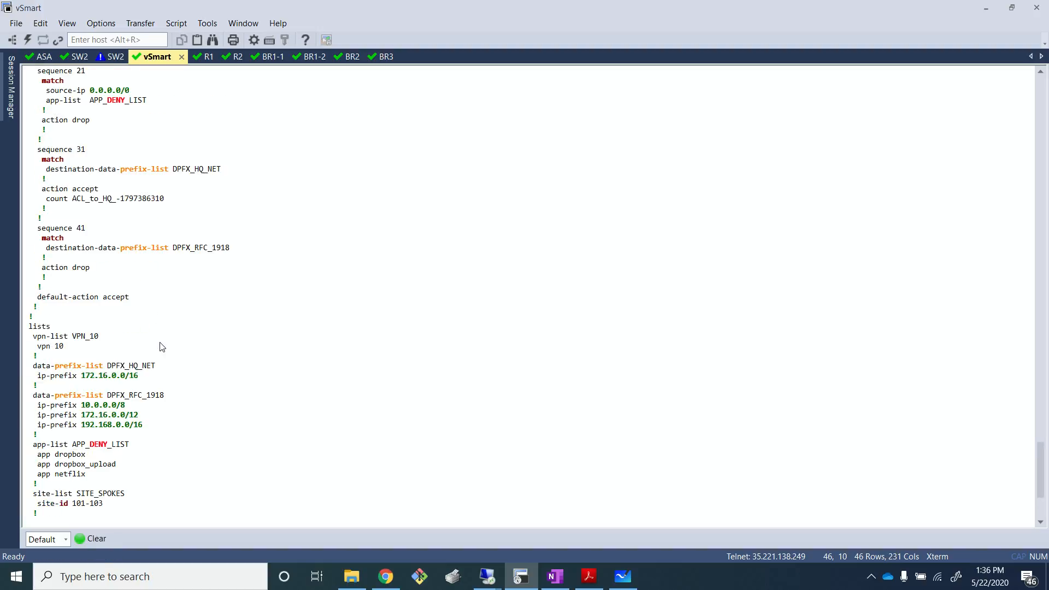
{"action": "scroll", "coordinate": [162, 347], "scroll_direction": "down", "scroll_amount": 15}
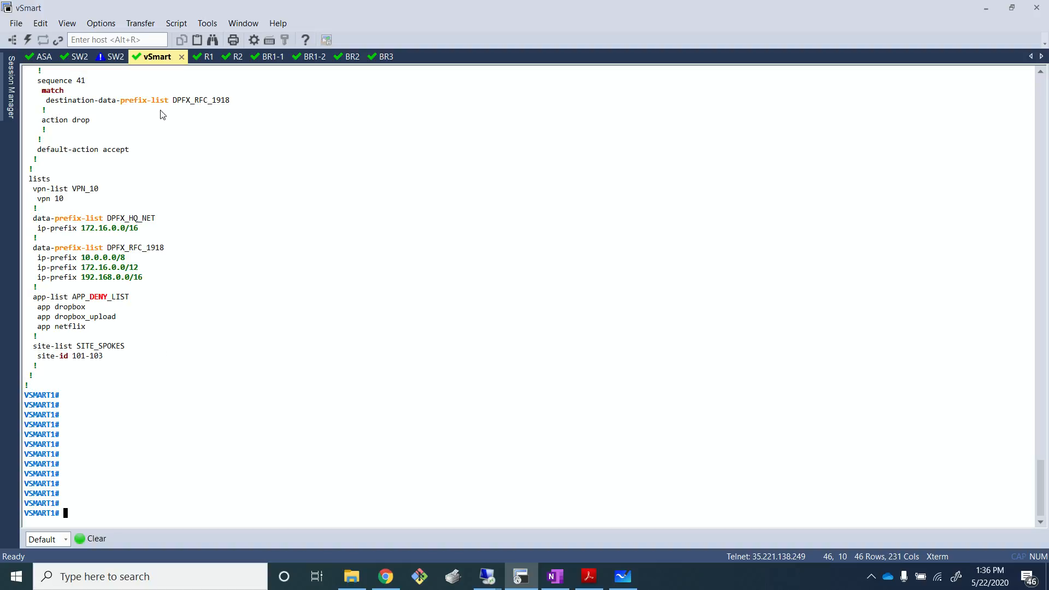
- Switch to the BR1-1 console session and review its DPI flows table
{"action": "key", "text": "alt+Tab"}
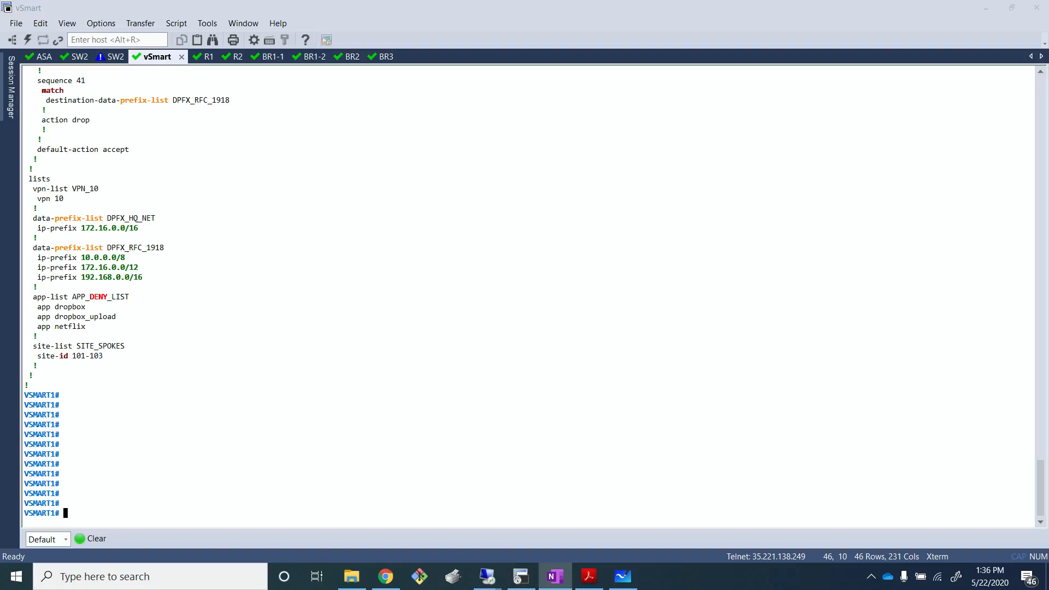
{"action": "left_click", "coordinate": [658, 421]}
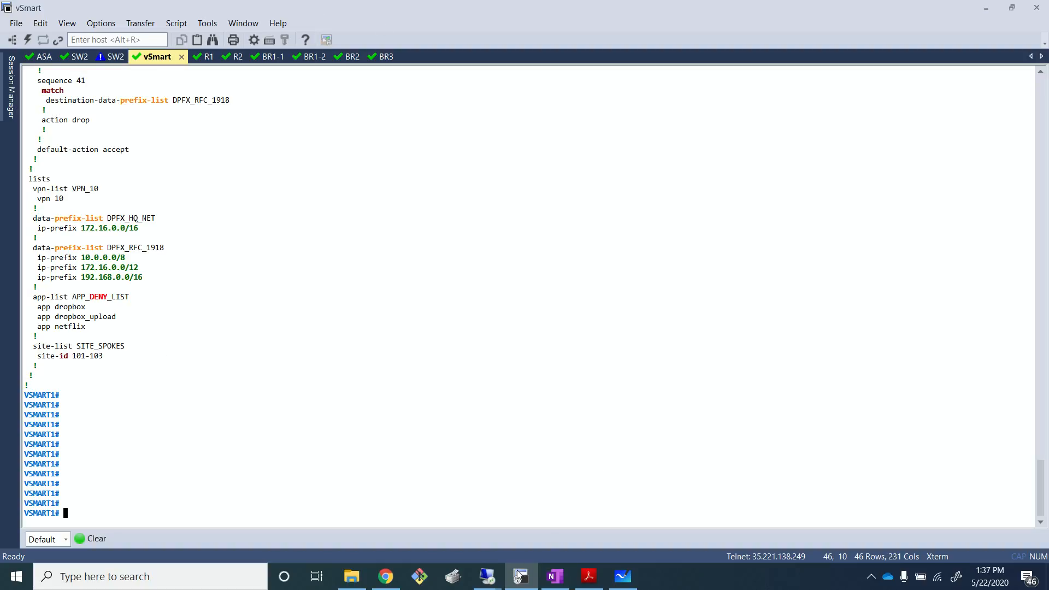
{"action": "mouse_move", "coordinate": [491, 579]}
{"action": "left_click", "coordinate": [272, 57]}
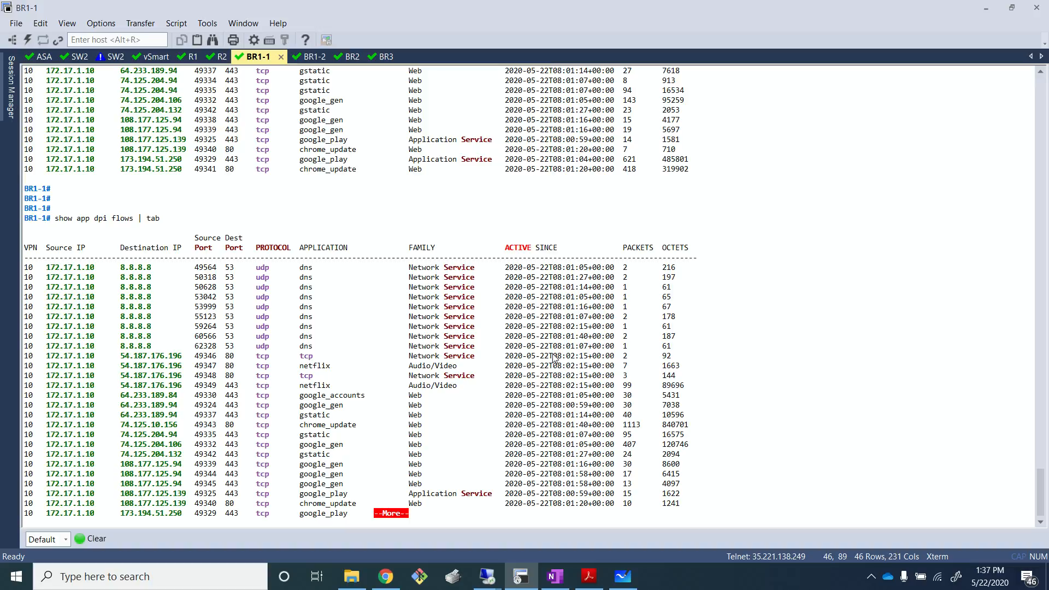
{"action": "key", "text": "Return"}
{"action": "key", "text": "Return"}
{"action": "key", "text": "Return"}
{"action": "key", "text": "Return"}
{"action": "key", "text": "Return"}
{"action": "key", "text": "Return"}
{"action": "key", "text": "Return"}
{"action": "key", "text": "Return"}
{"action": "key", "text": "Return"}
{"action": "key", "text": "Return"}
{"action": "key", "text": "Return"}
{"action": "key", "text": "Return"}
{"action": "key", "text": "Return"}
{"action": "key", "text": "Return"}
{"action": "key", "text": "Return"}
{"action": "key", "text": "Return"}
{"action": "key", "text": "Return"}
{"action": "key", "text": "Return"}
{"action": "key", "text": "Return"}
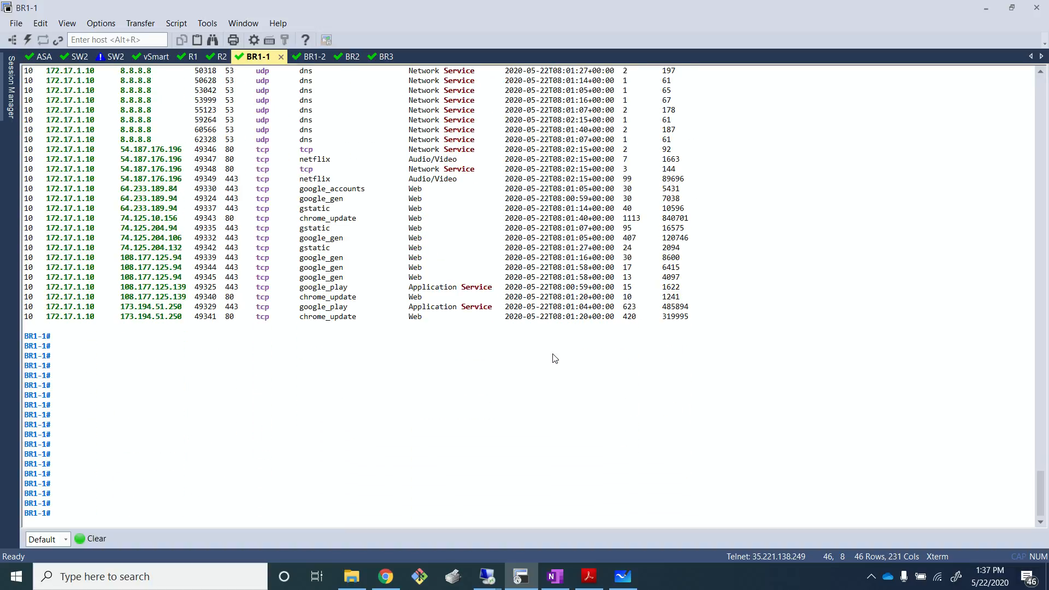
{"action": "scroll", "coordinate": [749, 292], "scroll_direction": "up", "scroll_amount": 4}
{"action": "scroll", "coordinate": [748, 292], "scroll_direction": "down", "scroll_amount": 2}
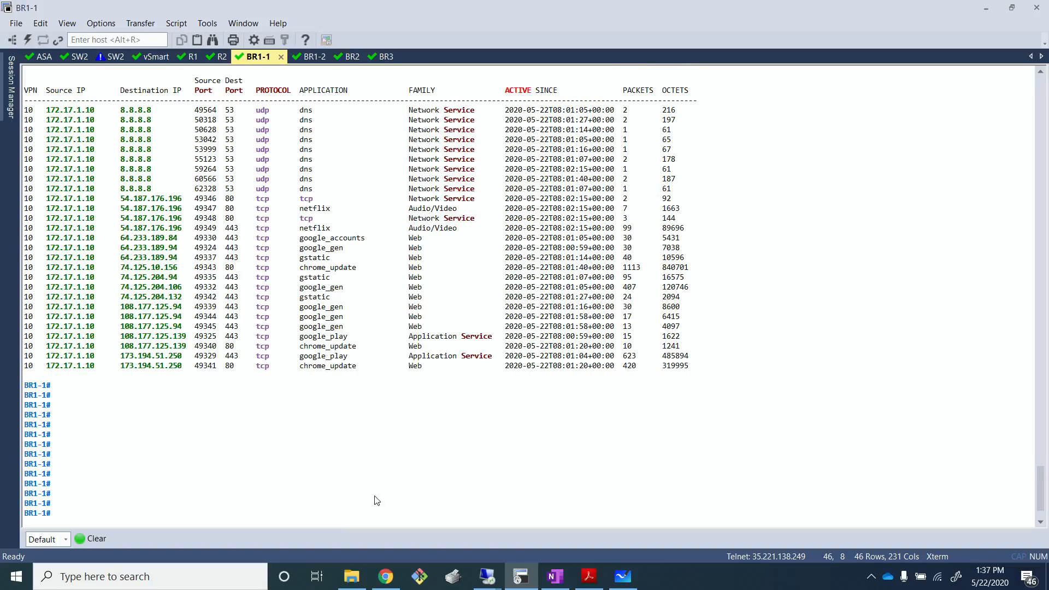
- Open the Branch1 remote desktop and reload netflix.com in the browser
{"action": "mouse_move", "coordinate": [487, 576]}
{"action": "left_click", "coordinate": [643, 509]}
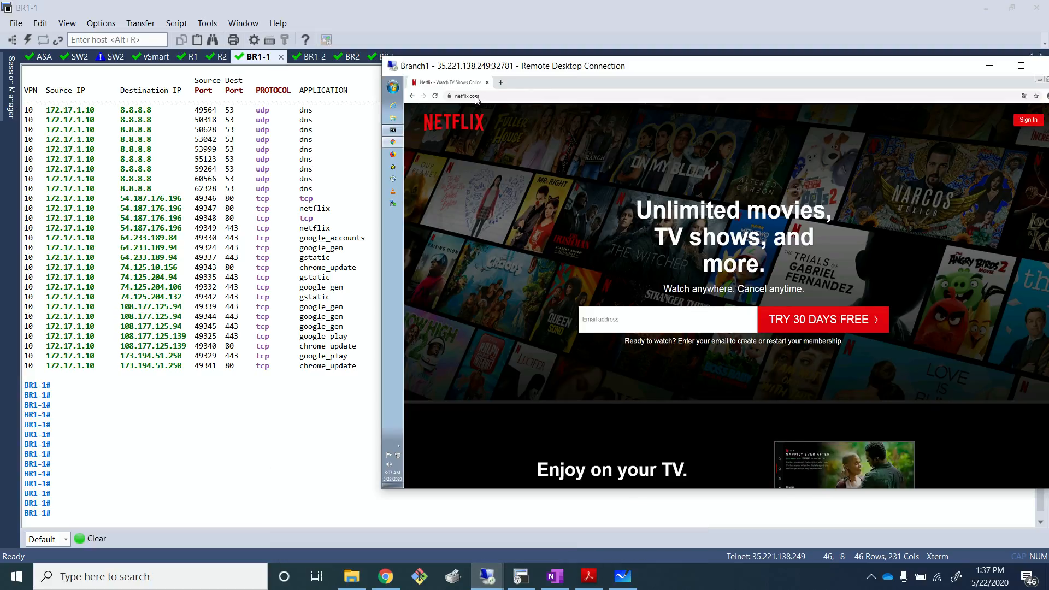
{"action": "left_click", "coordinate": [438, 96]}
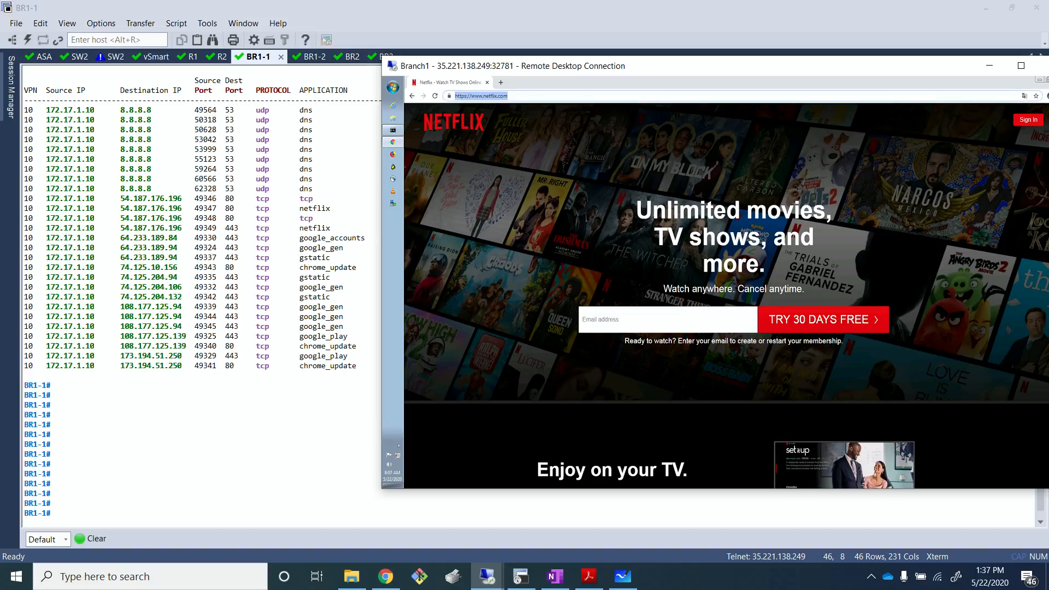
{"action": "key", "text": "Return"}
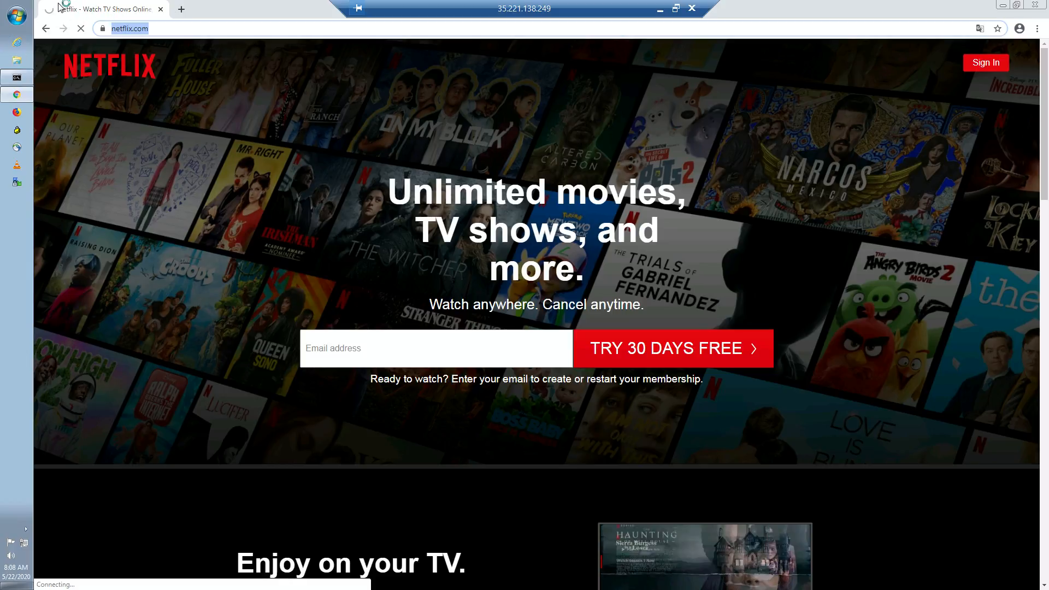
- Open a new browser tab and try to load netflix.com
{"action": "left_click", "coordinate": [182, 9]}
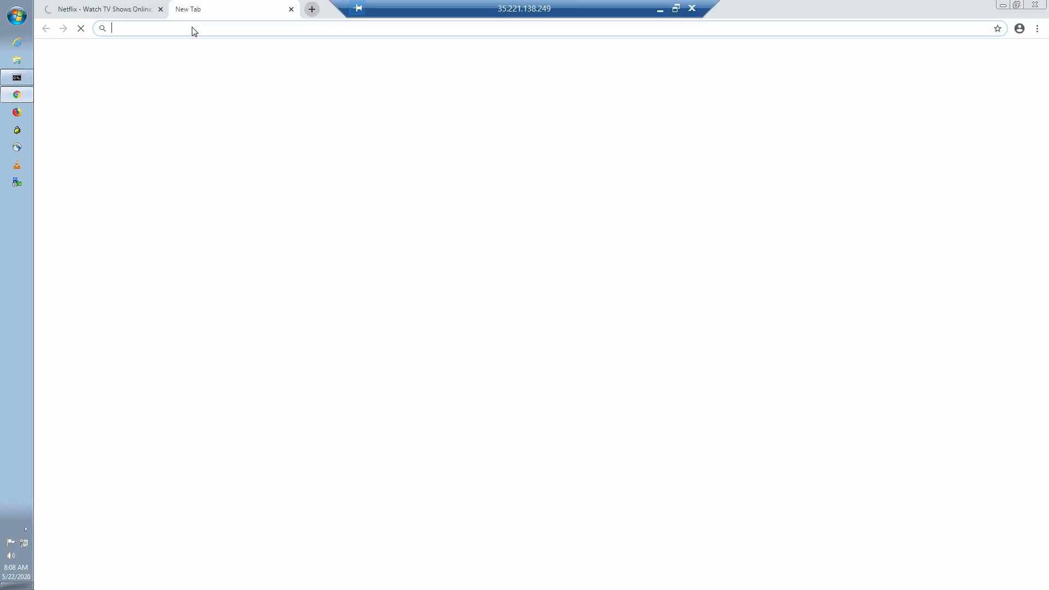
{"action": "type", "text": "ne"}
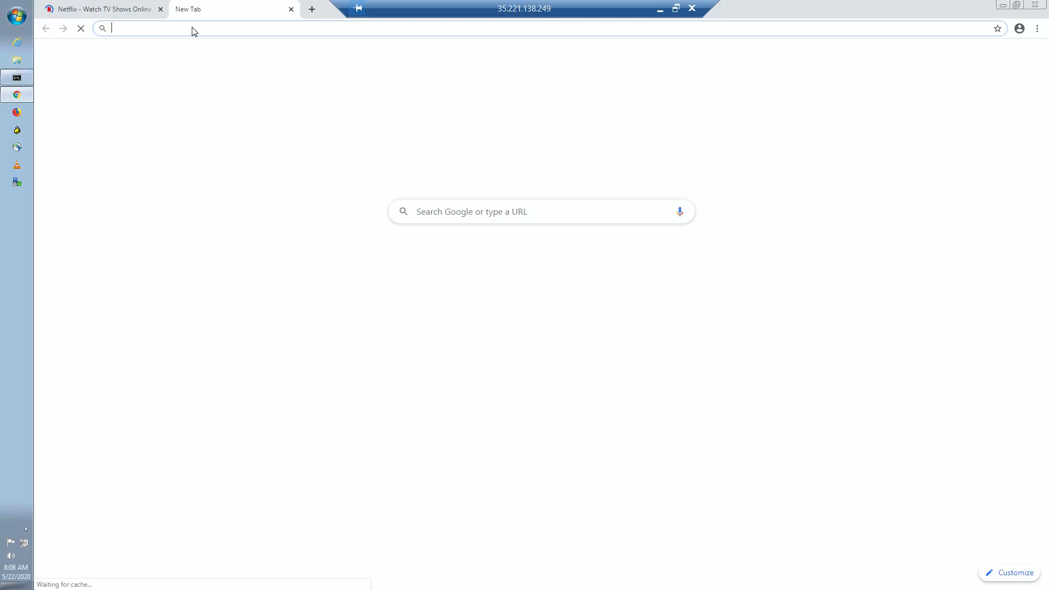
{"action": "key", "text": "Return"}
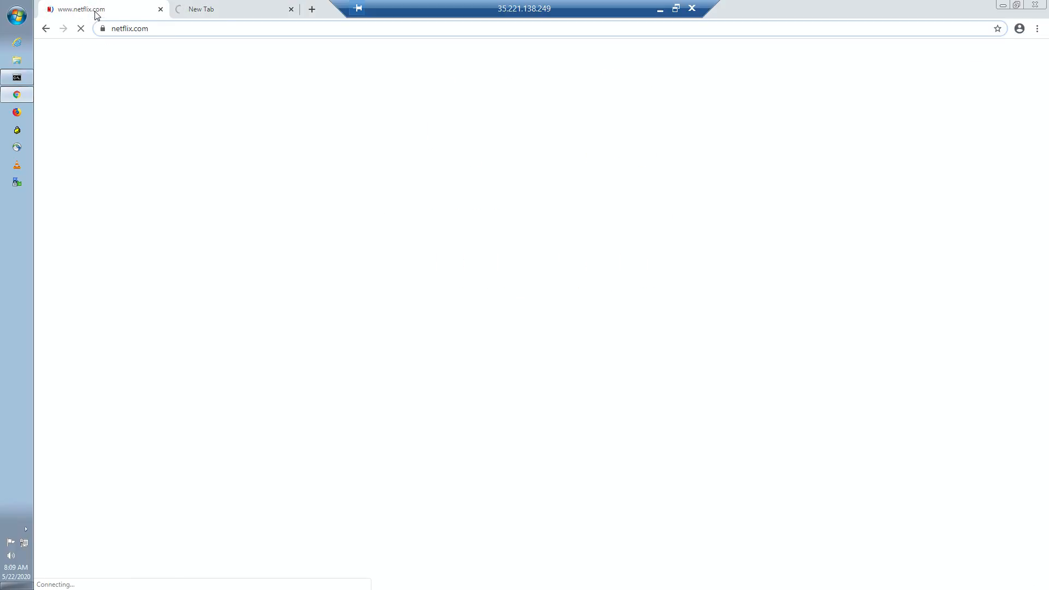
{"action": "left_click", "coordinate": [239, 15]}
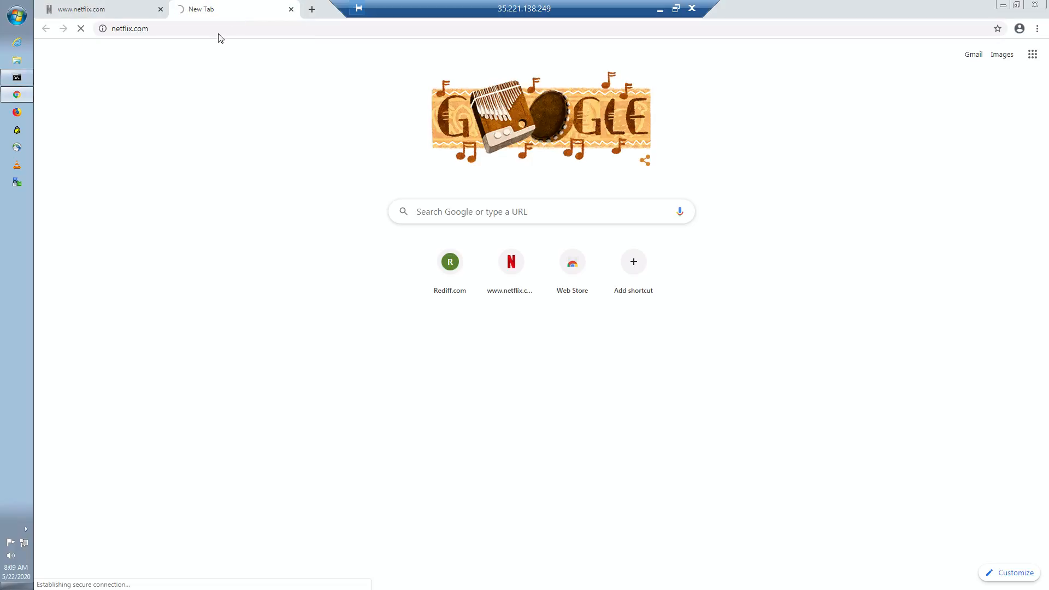
- Check the netflix.com tab, then open a new browser tab and load dropbox.com
{"action": "left_click", "coordinate": [122, 14]}
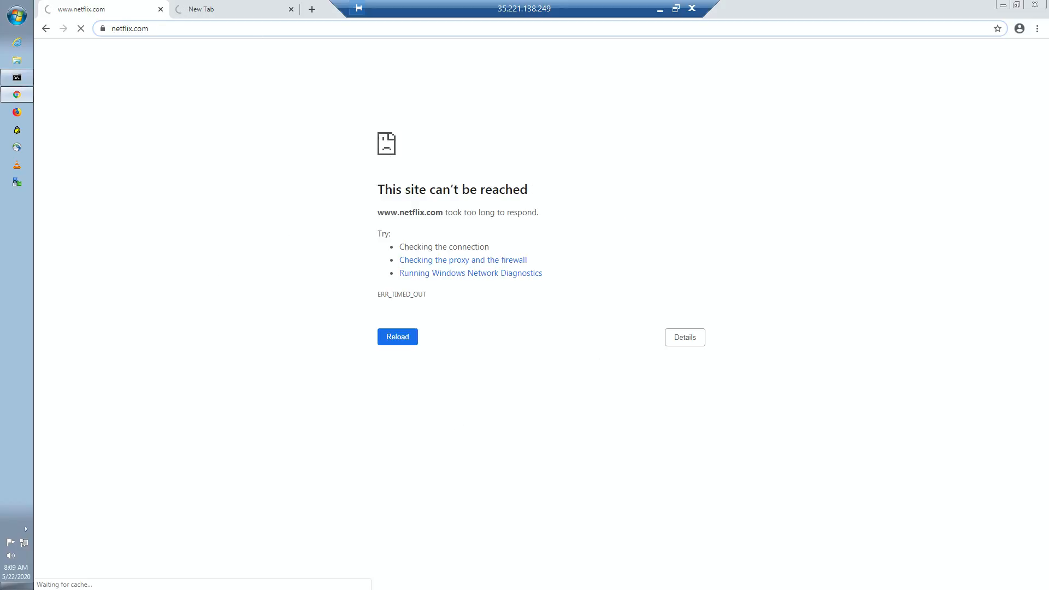
{"action": "left_click", "coordinate": [312, 10]}
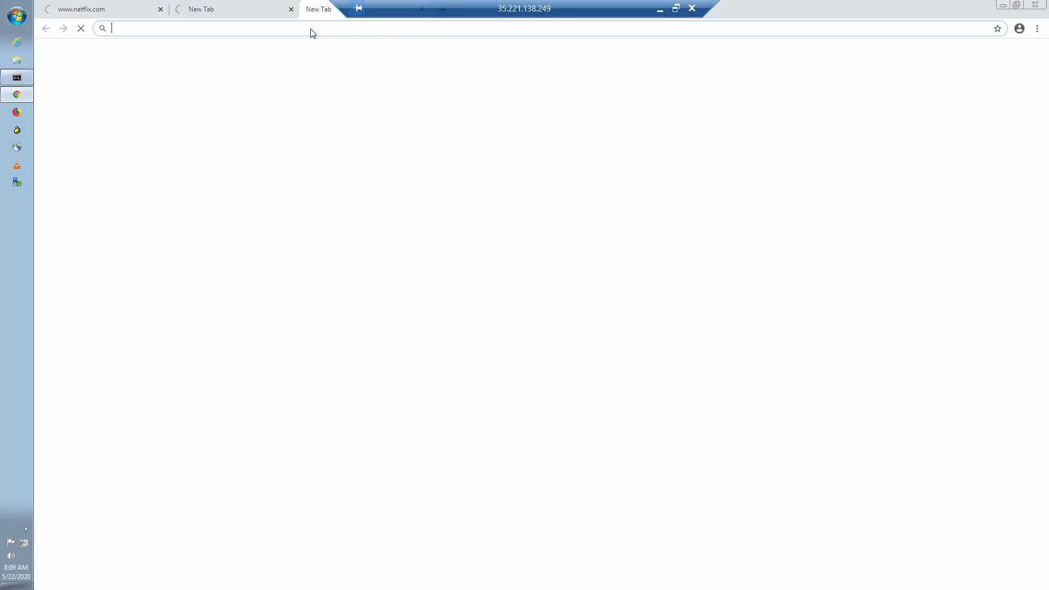
{"action": "type", "text": "dropbo"}
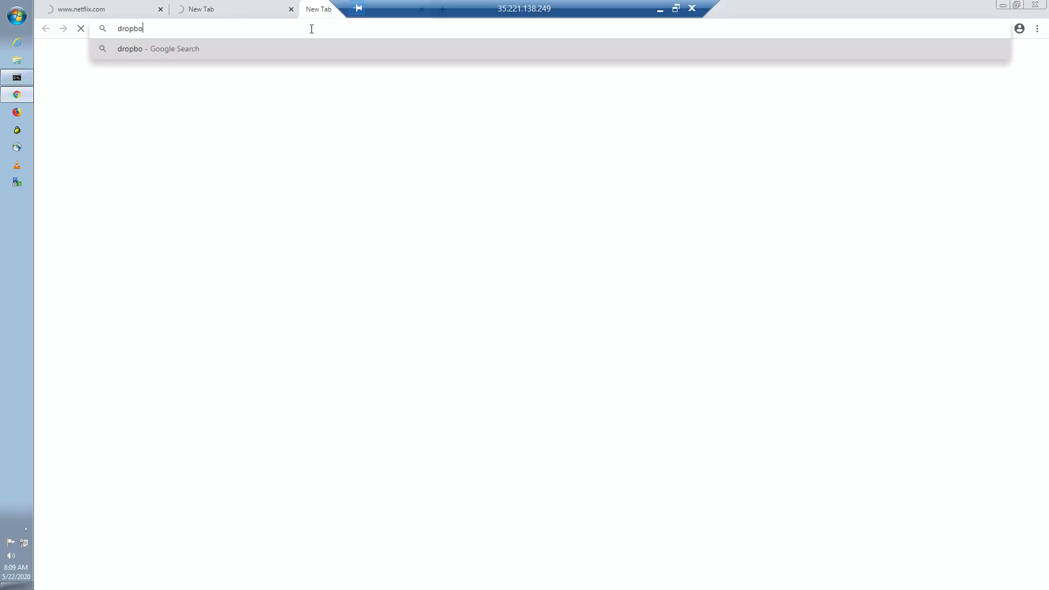
{"action": "type", "text": "x.com"}
{"action": "key", "text": "Return"}
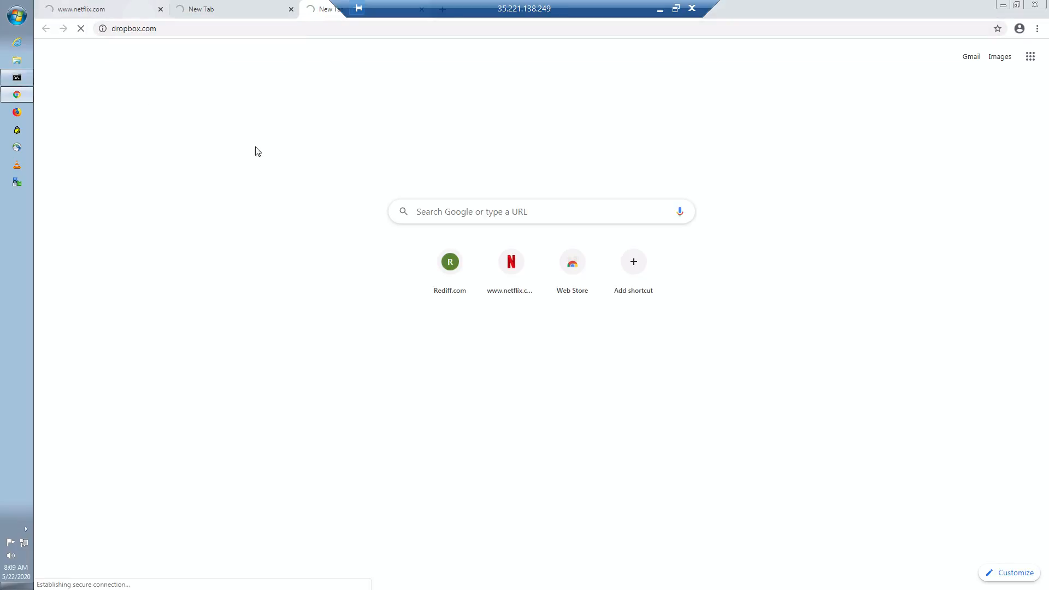
- Return to the BR1-1 console and run show app dpi flows | tab again
{"action": "left_click", "coordinate": [676, 8]}
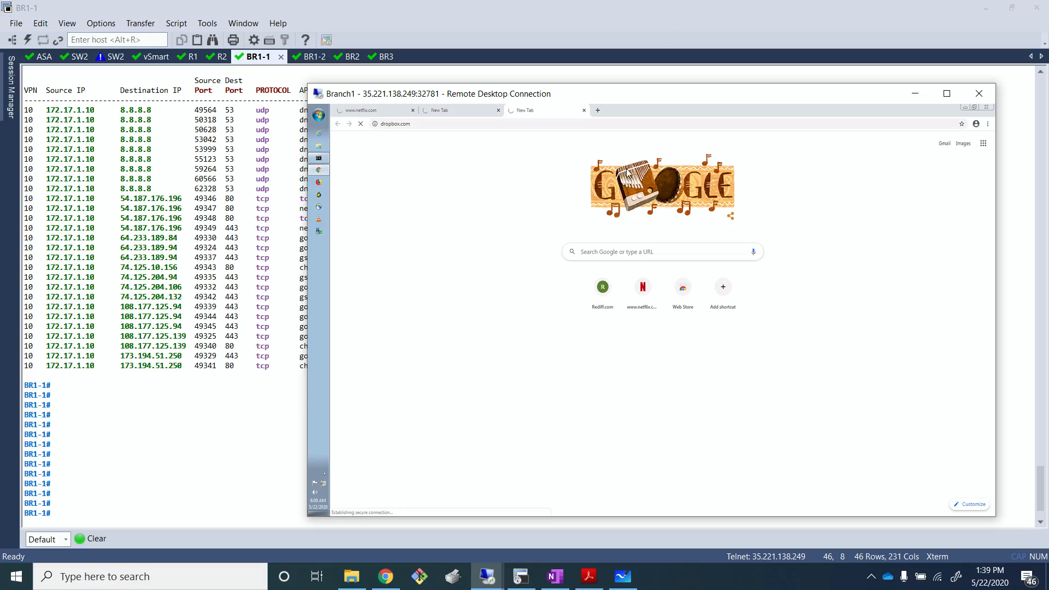
{"action": "left_click_drag", "start_coordinate": [695, 92], "coordinate": [751, 90]}
{"action": "left_click", "coordinate": [337, 279]}
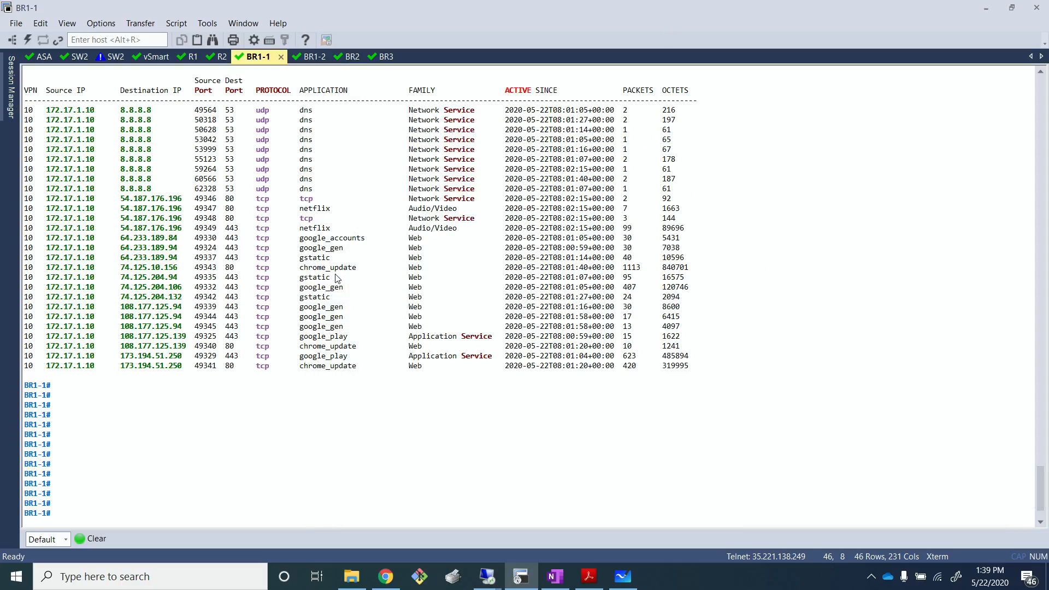
{"action": "key", "text": "Return"}
{"action": "key", "text": "Return"}
{"action": "key", "text": "Return"}
{"action": "key", "text": "Return"}
{"action": "key", "text": "Return"}
{"action": "type", "text": "show app dpi flows | tab"}
{"action": "key", "text": "Return"}
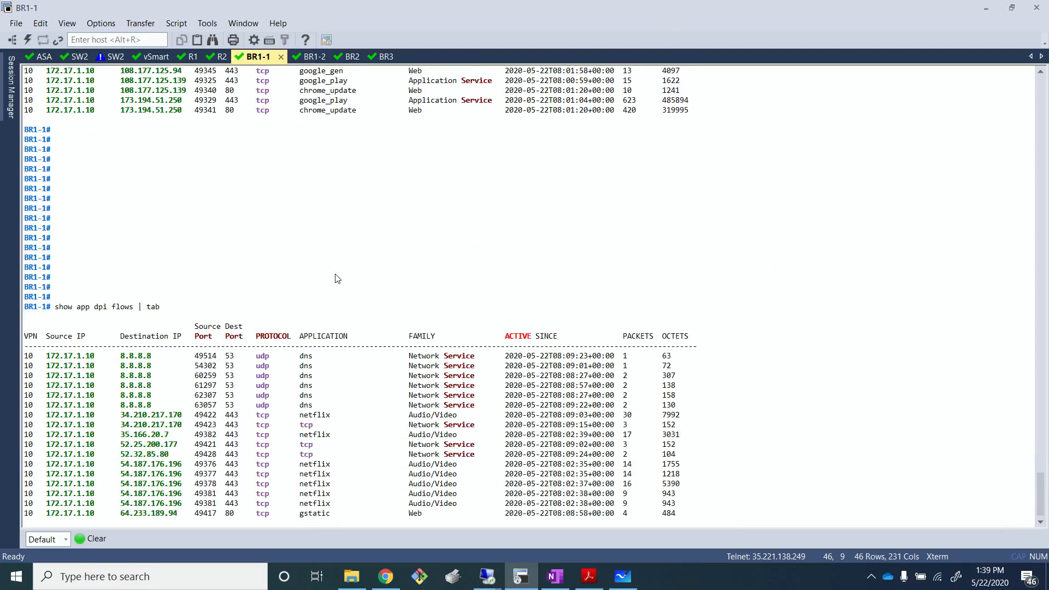
- Scroll the new DPI flows output and highlight the ssl and dropbox flow entries
{"action": "key", "text": "space"}
{"action": "key", "text": "Return"}
{"action": "key", "text": "Return"}
{"action": "key", "text": "Return"}
{"action": "key", "text": "Return"}
{"action": "key", "text": "Return"}
{"action": "key", "text": "Return"}
{"action": "key", "text": "Return"}
{"action": "key", "text": "Return"}
{"action": "key", "text": "Return"}
{"action": "key", "text": "Return"}
{"action": "key", "text": "Return"}
{"action": "key", "text": "Return"}
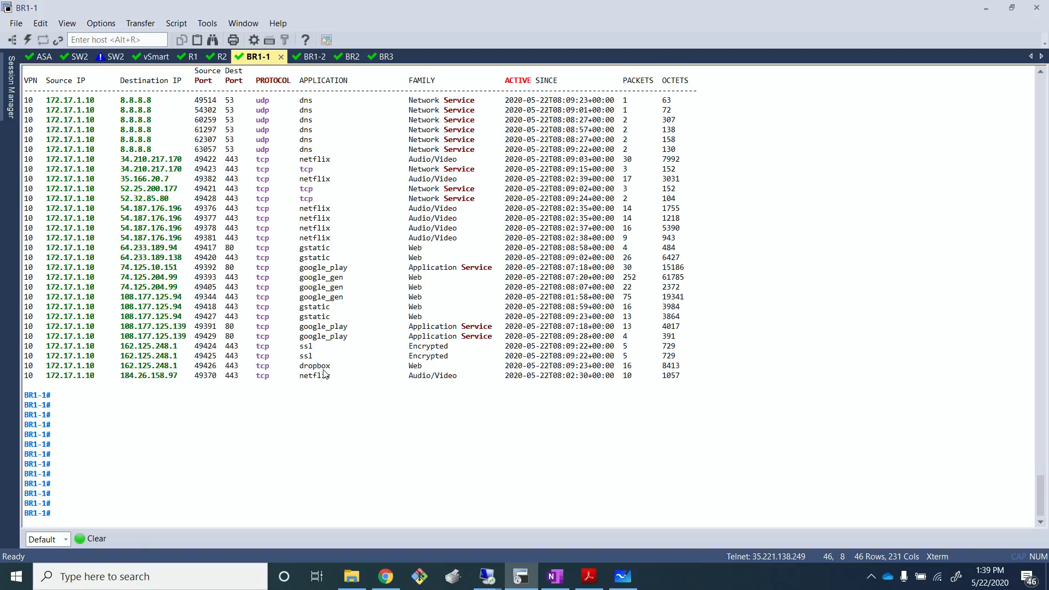
{"action": "left_click_drag", "start_coordinate": [321, 364], "coordinate": [50, 346]}
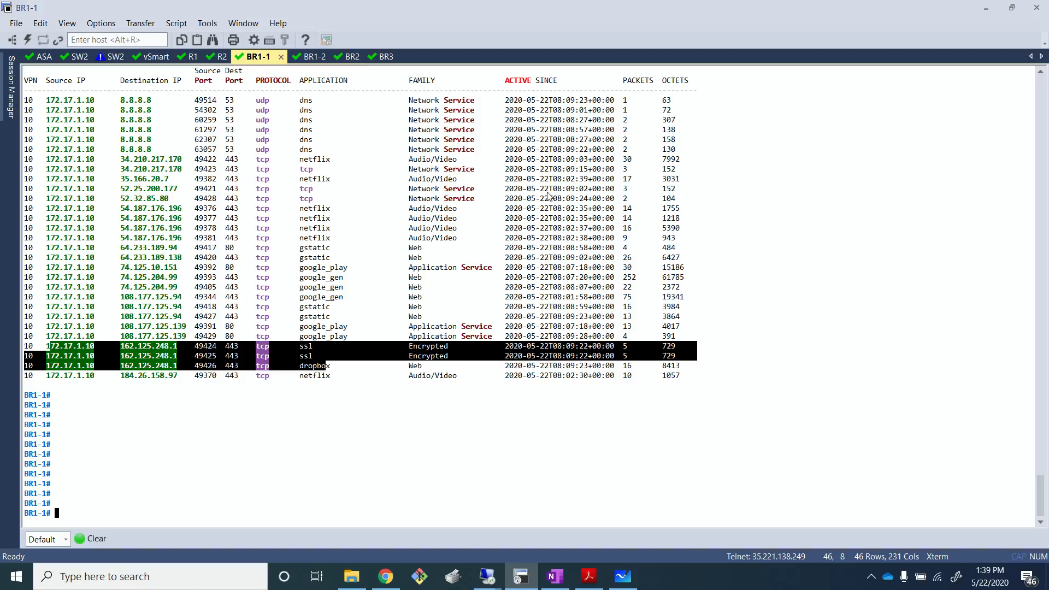
{"action": "left_click", "coordinate": [603, 516]}
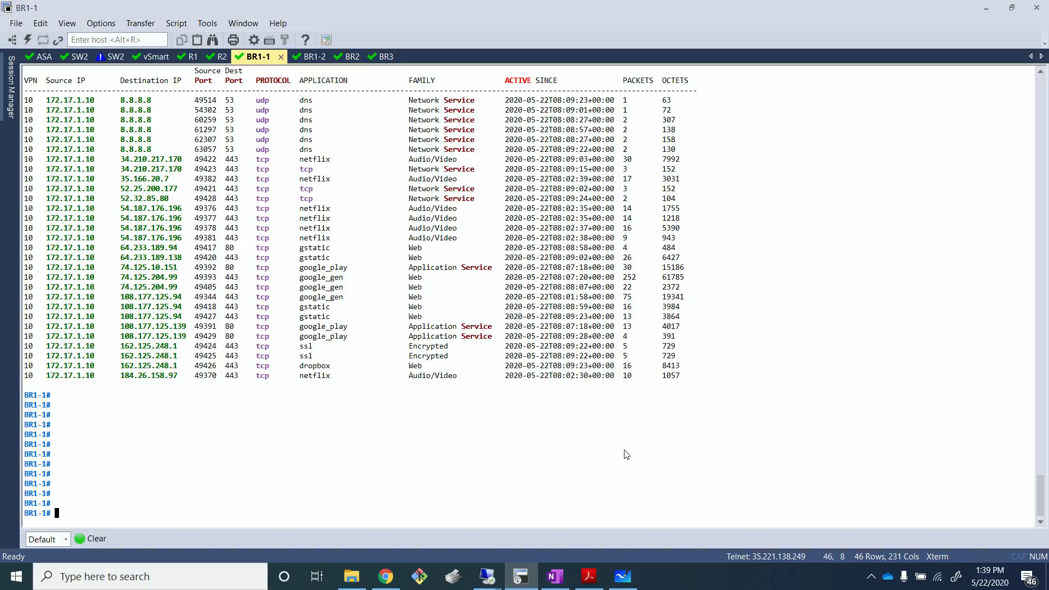
- Switch to Microsoft Whiteboard
{"action": "key", "text": "alt+Tab"}
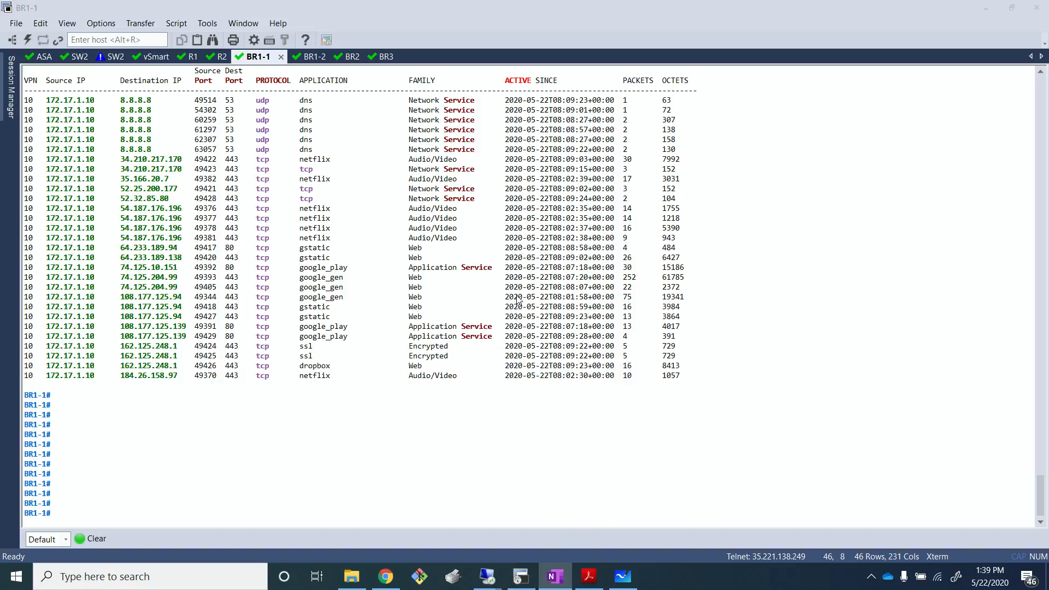
{"action": "key", "text": "alt+Tab"}
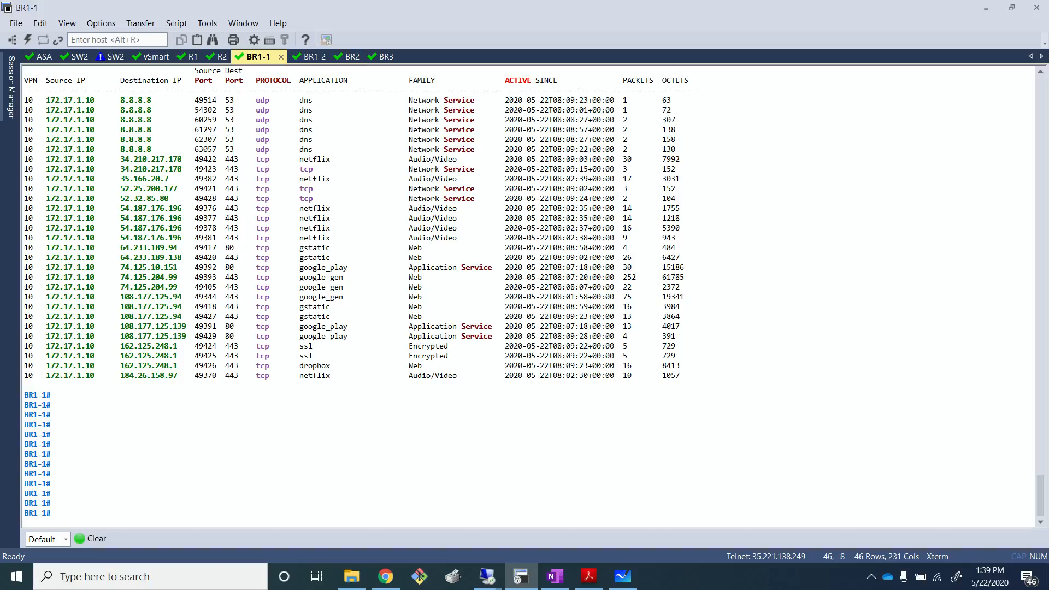
{"action": "key", "text": "alt+Tab"}
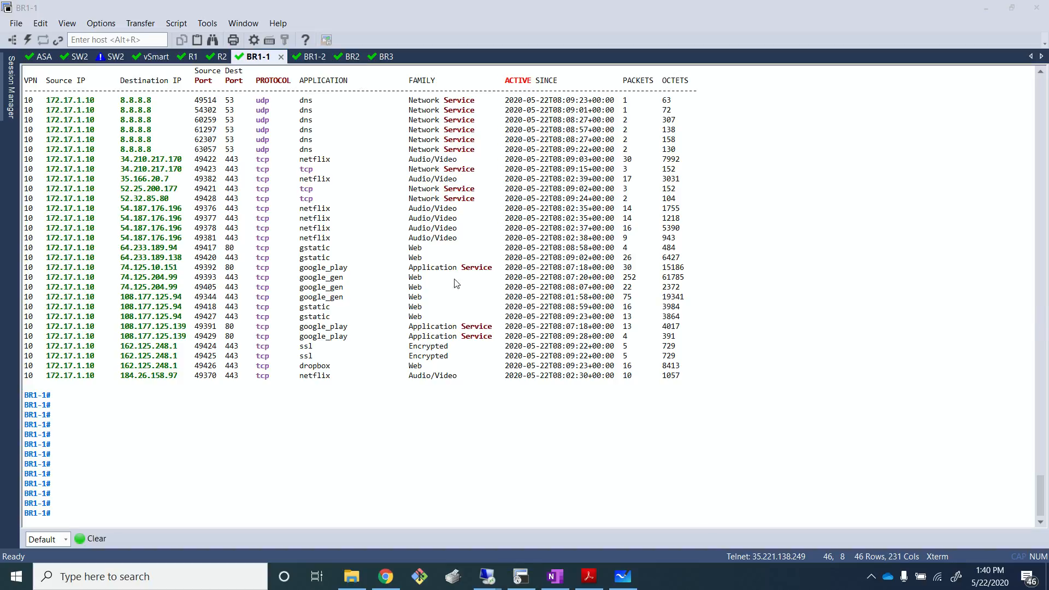
{"action": "left_click", "coordinate": [623, 576]}
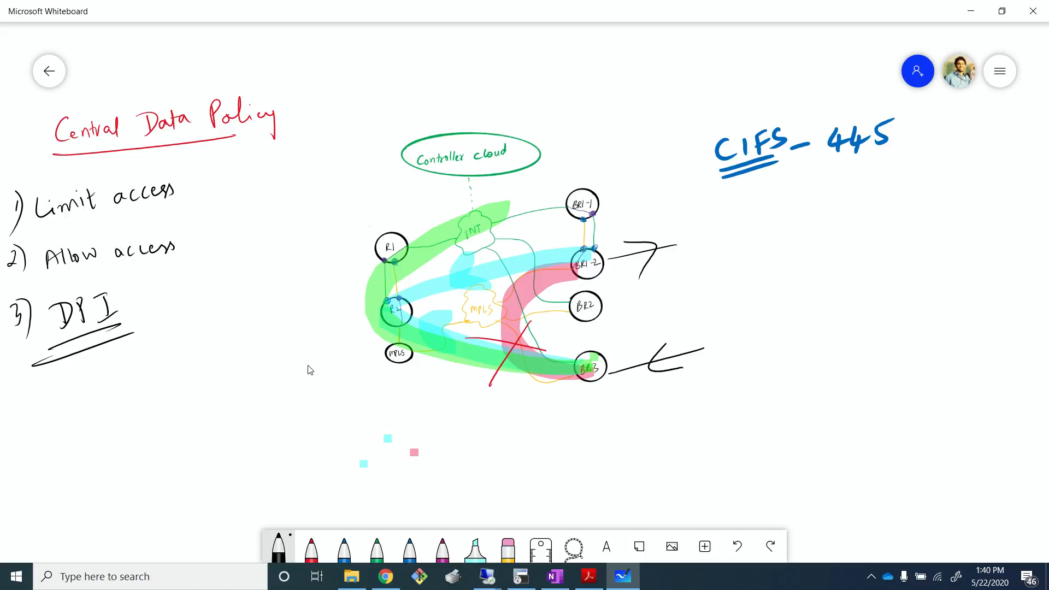
- Write "4) PBR" below the DPI item in the Central Data Policy list
{"action": "left_click_drag", "start_coordinate": [27, 409], "coordinate": [27, 427]}
{"action": "left_click_drag", "start_coordinate": [32, 394], "coordinate": [34, 430]}
{"action": "mouse_move", "coordinate": [79, 392]}
{"action": "left_mouse_down"}
{"action": "mouse_move", "coordinate": [82, 411]}
{"action": "mouse_move", "coordinate": [93, 405]}
{"action": "left_mouse_up"}
{"action": "left_click_drag", "start_coordinate": [96, 381], "coordinate": [113, 400]}
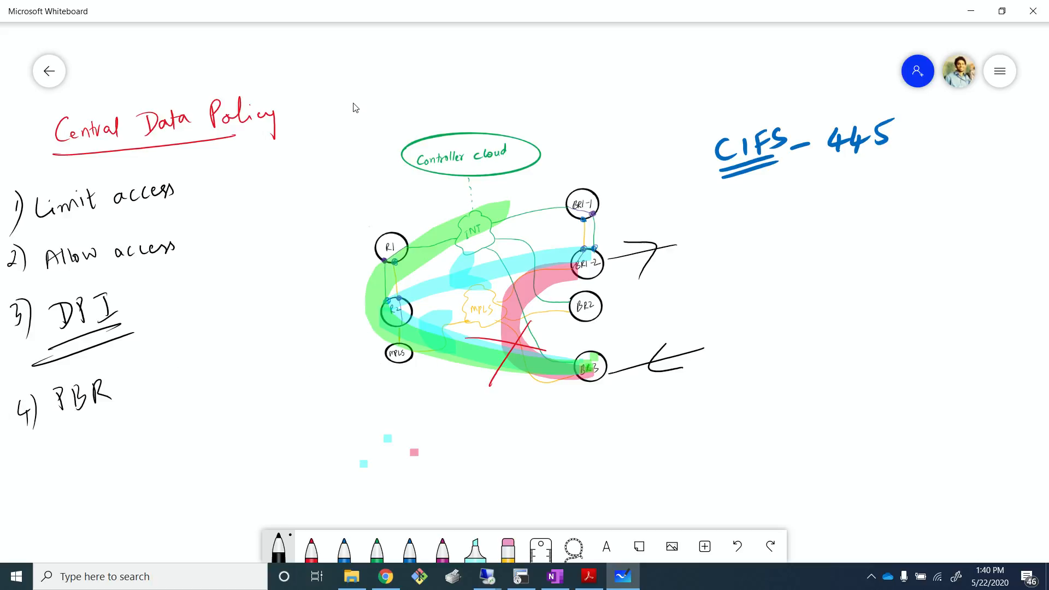
- Remove the colored highlighter path strokes from the topology diagram
{"action": "mouse_move", "coordinate": [353, 104]}
{"action": "left_mouse_down"}
{"action": "mouse_move", "coordinate": [866, 347]}
{"action": "mouse_move", "coordinate": [451, 58]}
{"action": "mouse_move", "coordinate": [351, 77]}
{"action": "mouse_move", "coordinate": [575, 252]}
{"action": "left_mouse_up"}
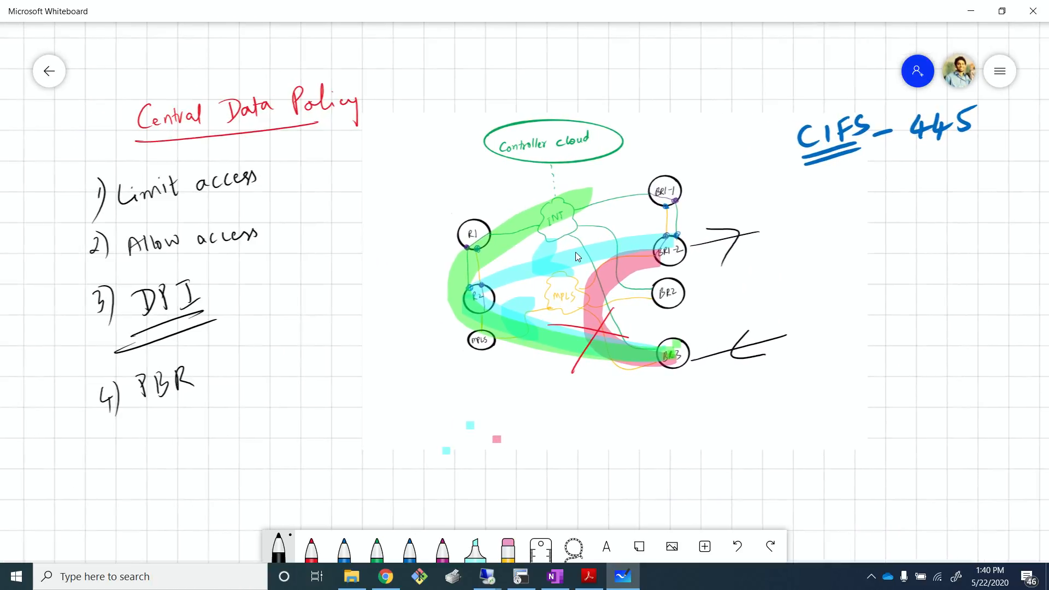
{"action": "left_click", "coordinate": [575, 251]}
{"action": "left_click", "coordinate": [572, 198]}
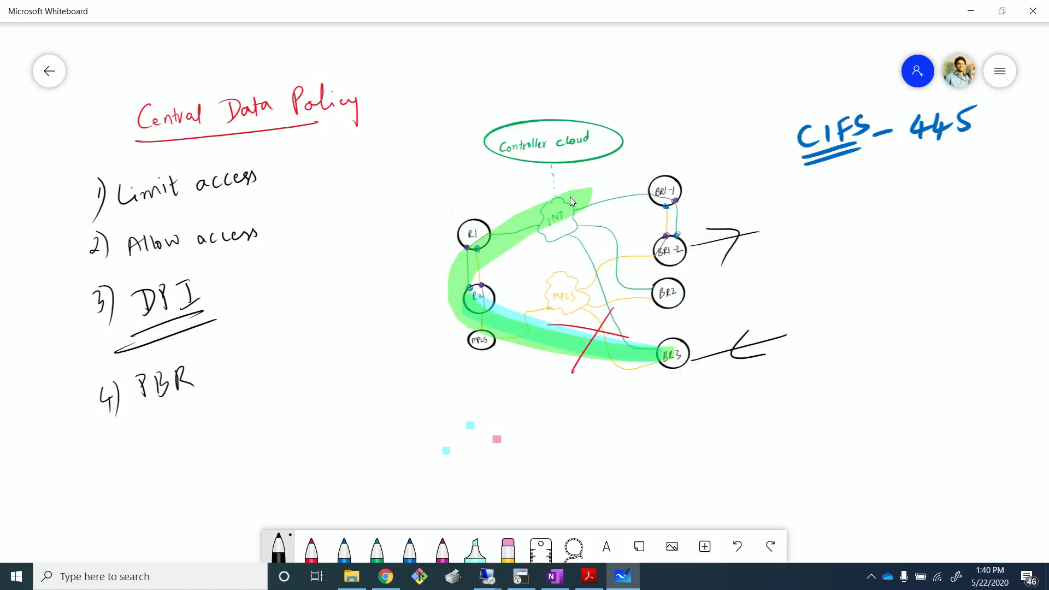
{"action": "left_click", "coordinate": [593, 331]}
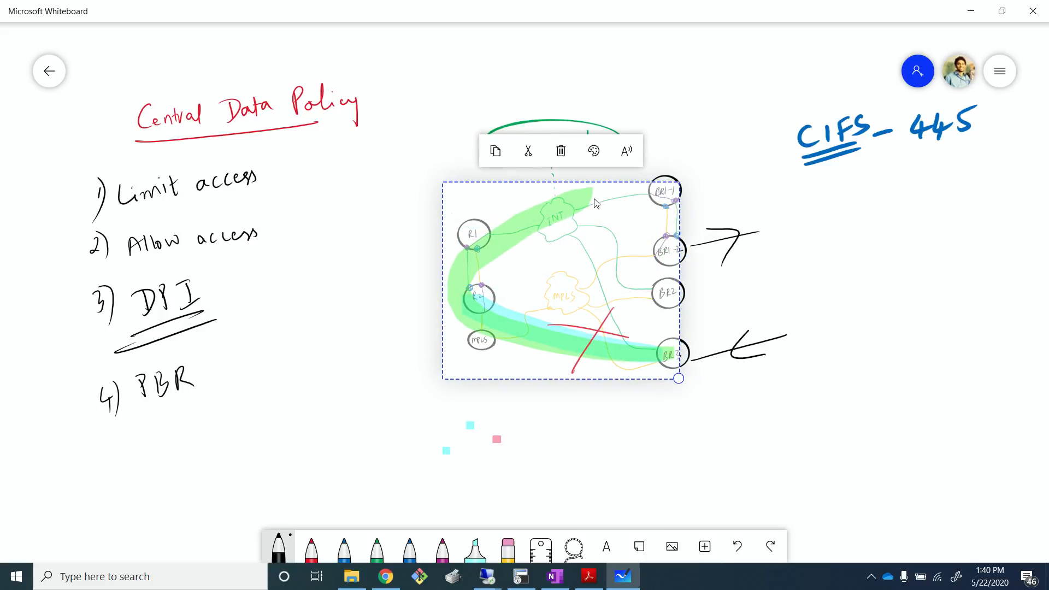
{"action": "left_click", "coordinate": [560, 151]}
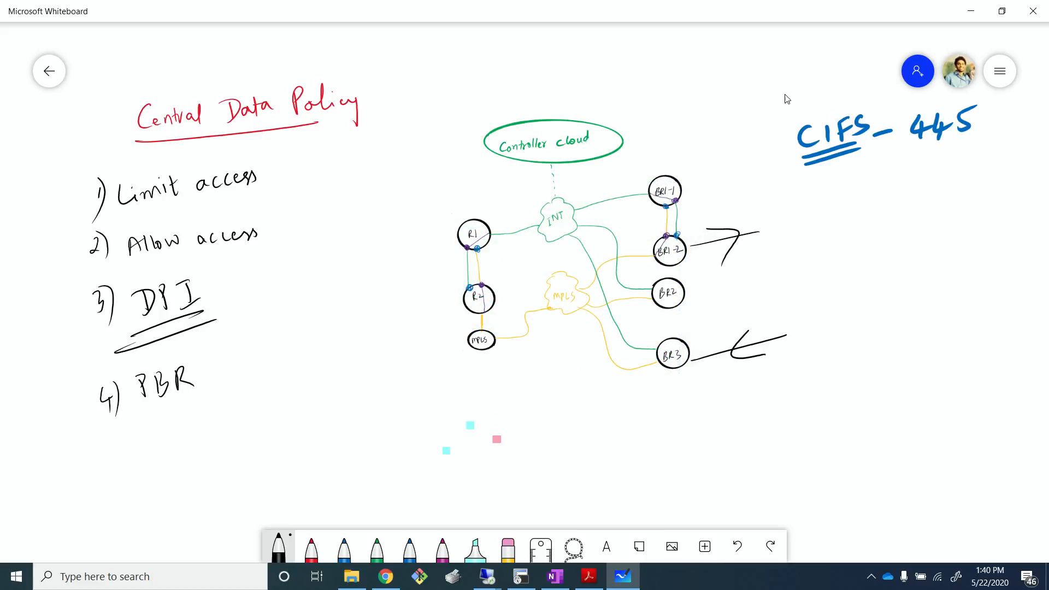
- Delete the CIFS-445 label from the whiteboard
{"action": "mouse_move", "coordinate": [765, 90]}
{"action": "left_mouse_down"}
{"action": "mouse_move", "coordinate": [981, 143]}
{"action": "mouse_move", "coordinate": [658, 83]}
{"action": "mouse_move", "coordinate": [649, 100]}
{"action": "left_mouse_up"}
{"action": "left_click", "coordinate": [724, 132]}
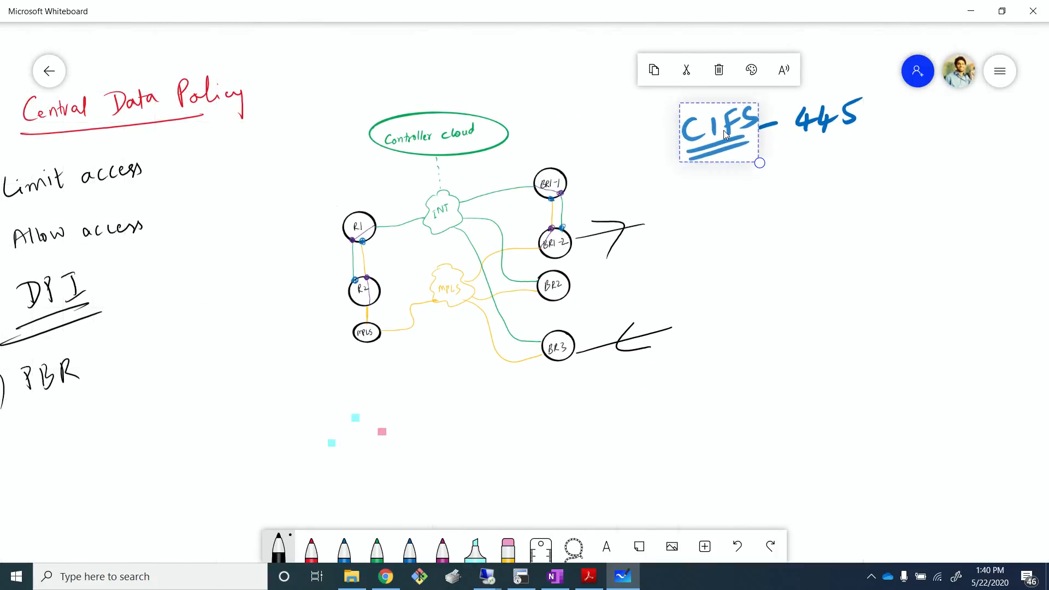
{"action": "left_click", "coordinate": [719, 70]}
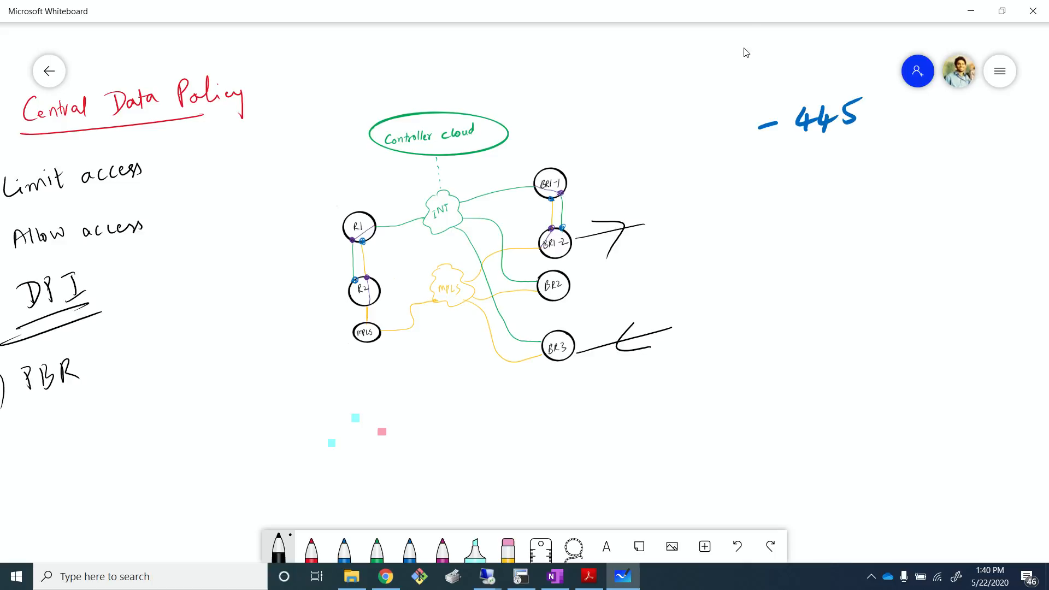
{"action": "mouse_move", "coordinate": [745, 51]}
{"action": "left_mouse_down"}
{"action": "mouse_move", "coordinate": [943, 147]}
{"action": "mouse_move", "coordinate": [719, 94]}
{"action": "mouse_move", "coordinate": [770, 94]}
{"action": "mouse_move", "coordinate": [703, 87]}
{"action": "left_mouse_up"}
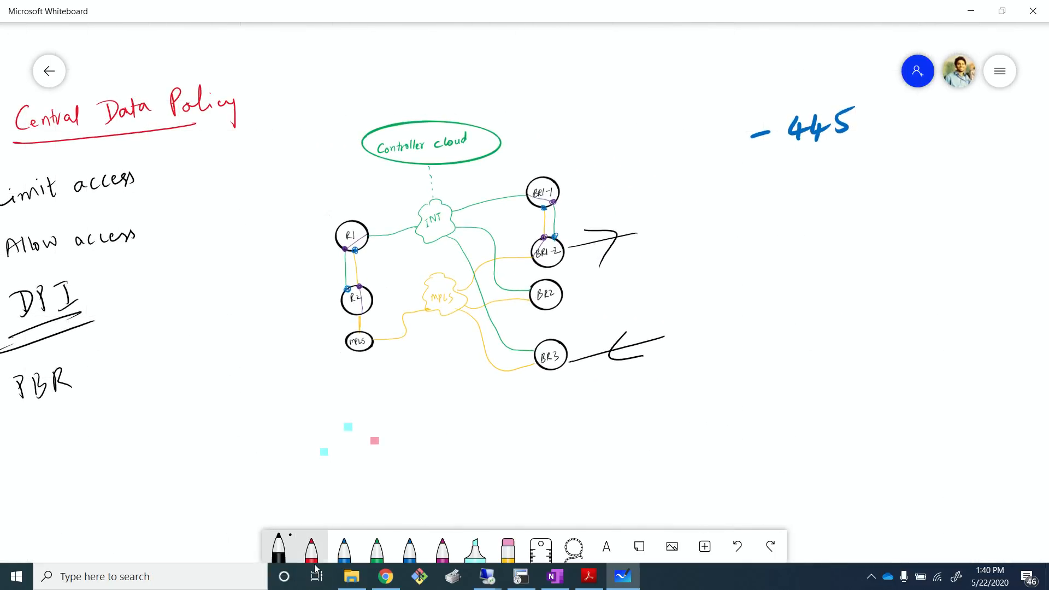
{"action": "left_click", "coordinate": [574, 547]}
{"action": "mouse_move", "coordinate": [786, 94]}
{"action": "left_mouse_down"}
{"action": "mouse_move", "coordinate": [896, 125]}
{"action": "mouse_move", "coordinate": [809, 94]}
{"action": "left_mouse_up"}
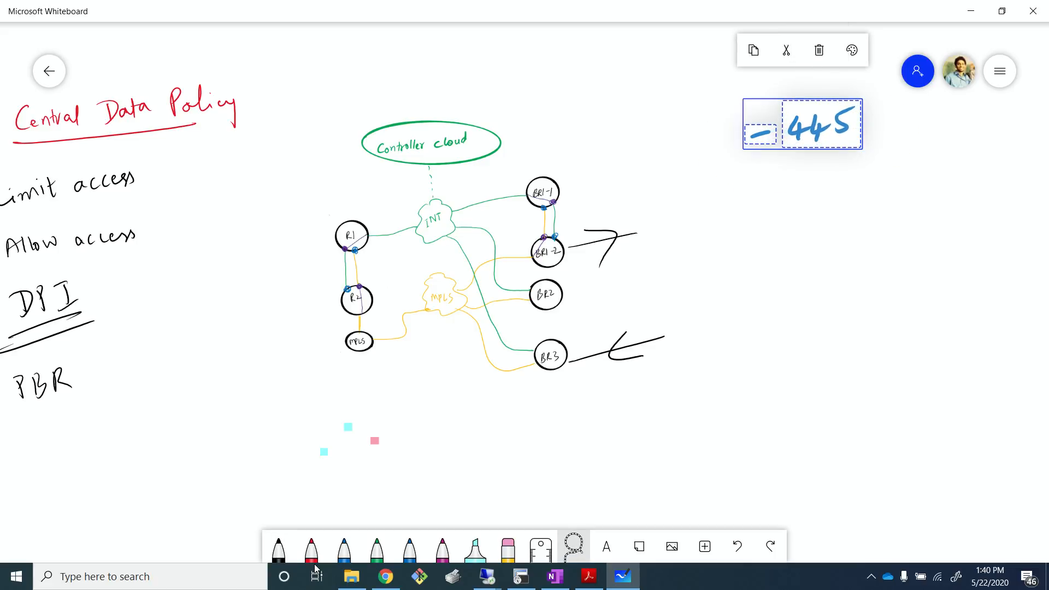
{"action": "key", "text": "Delete"}
- Delete the black arrow marks drawn beside BR1-2 and BR3
{"action": "mouse_move", "coordinate": [711, 356]}
{"action": "left_mouse_down"}
{"action": "mouse_move", "coordinate": [691, 379]}
{"action": "mouse_move", "coordinate": [606, 336]}
{"action": "mouse_move", "coordinate": [705, 352]}
{"action": "left_mouse_up"}
{"action": "key", "text": "Delete"}
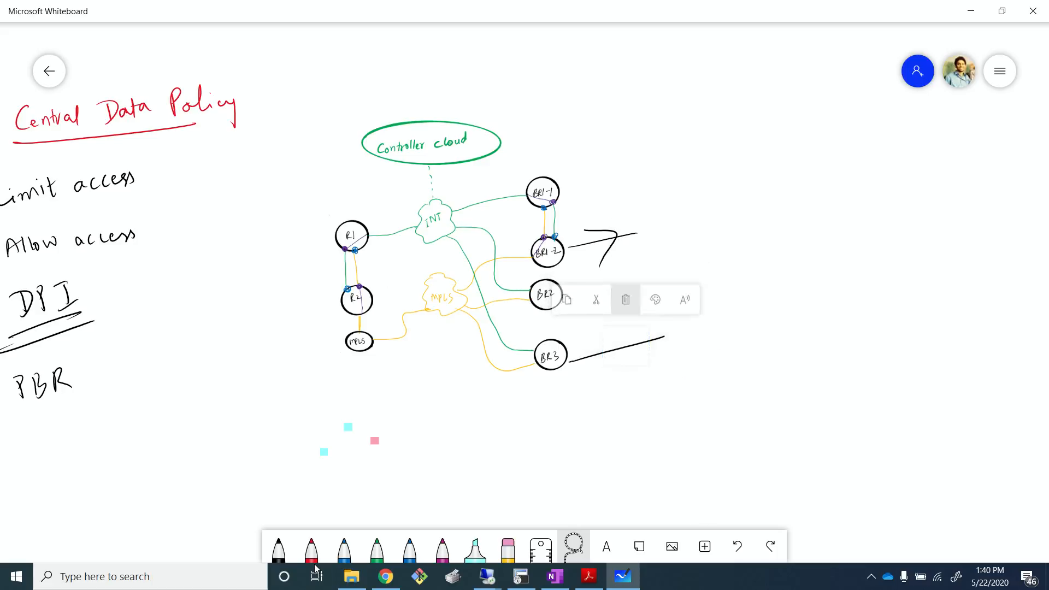
{"action": "mouse_move", "coordinate": [671, 282]}
{"action": "left_mouse_down"}
{"action": "mouse_move", "coordinate": [562, 278]}
{"action": "mouse_move", "coordinate": [568, 290]}
{"action": "left_mouse_up"}
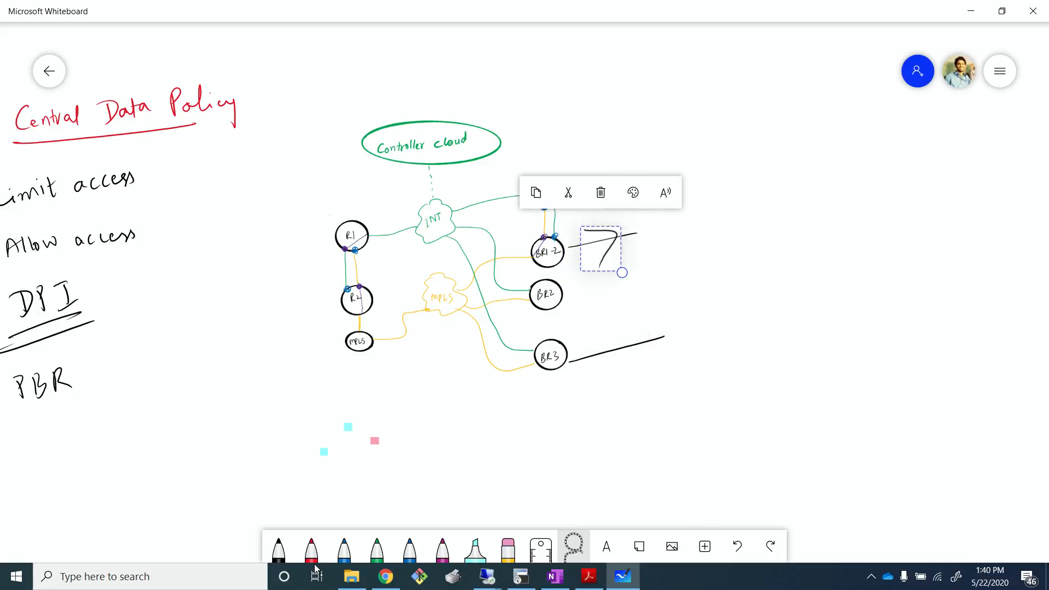
{"action": "left_click", "coordinate": [600, 193]}
{"action": "left_click_drag", "start_coordinate": [689, 345], "coordinate": [693, 350]}
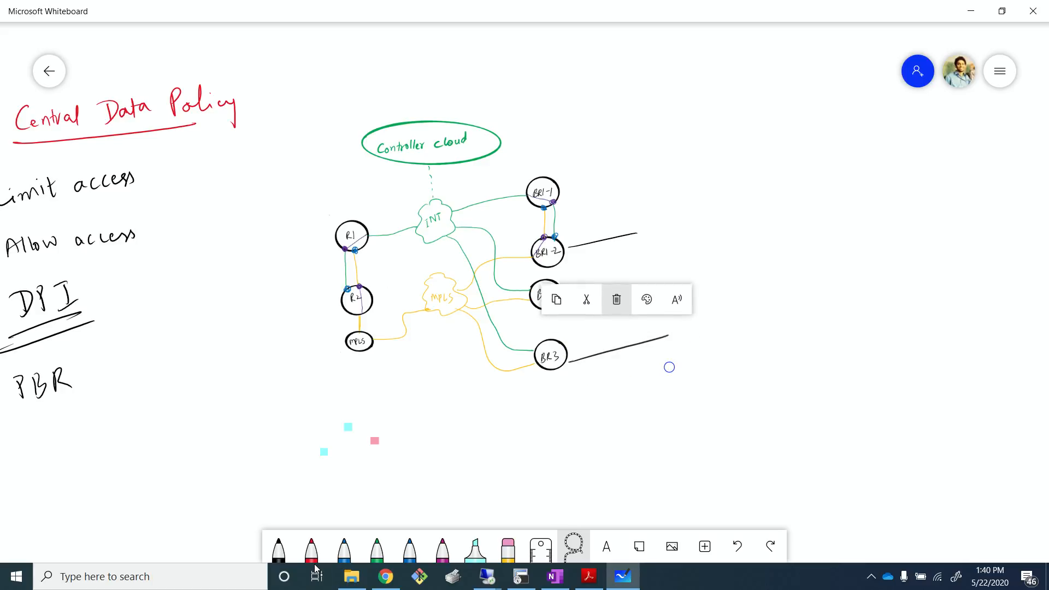
{"action": "left_click", "coordinate": [613, 297]}
{"action": "left_click_drag", "start_coordinate": [642, 227], "coordinate": [639, 250]}
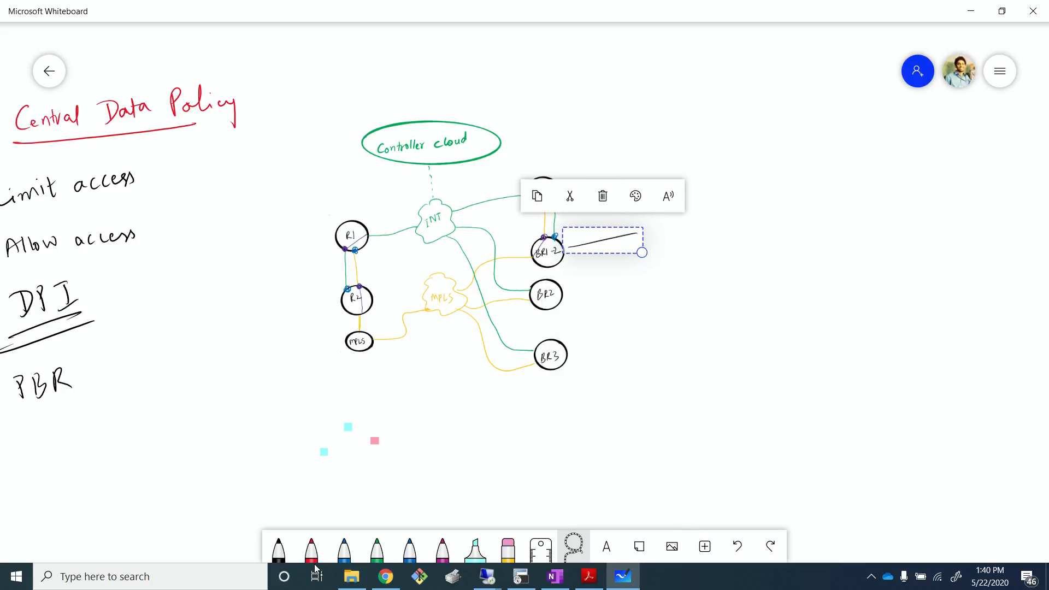
{"action": "left_click", "coordinate": [600, 193]}
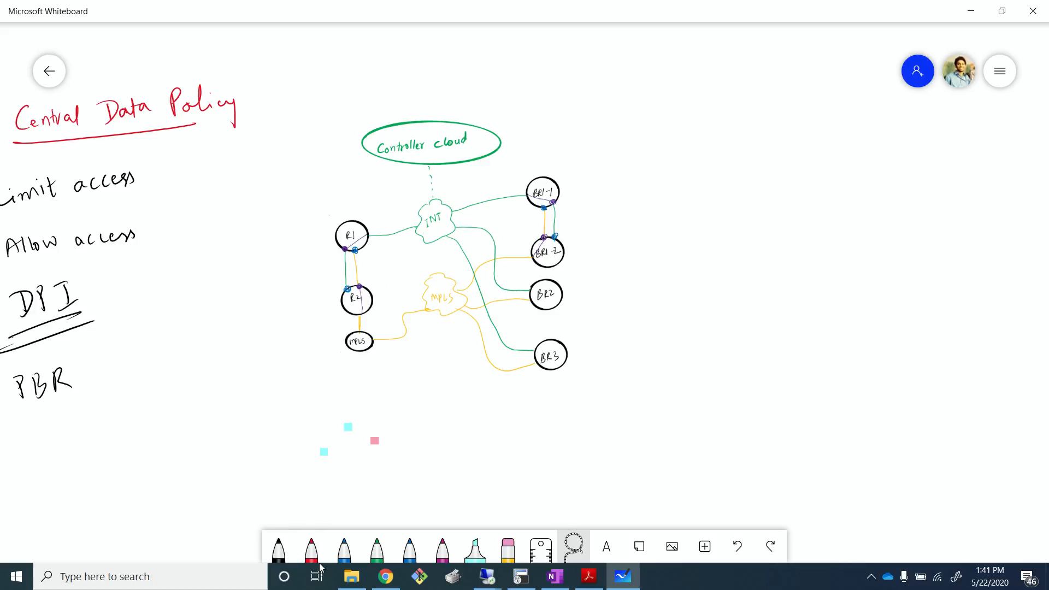
- With a red pen, write the subnet 172.17.3.0 /25 next to BR3
{"action": "left_click_drag", "start_coordinate": [169, 356], "coordinate": [234, 347]}
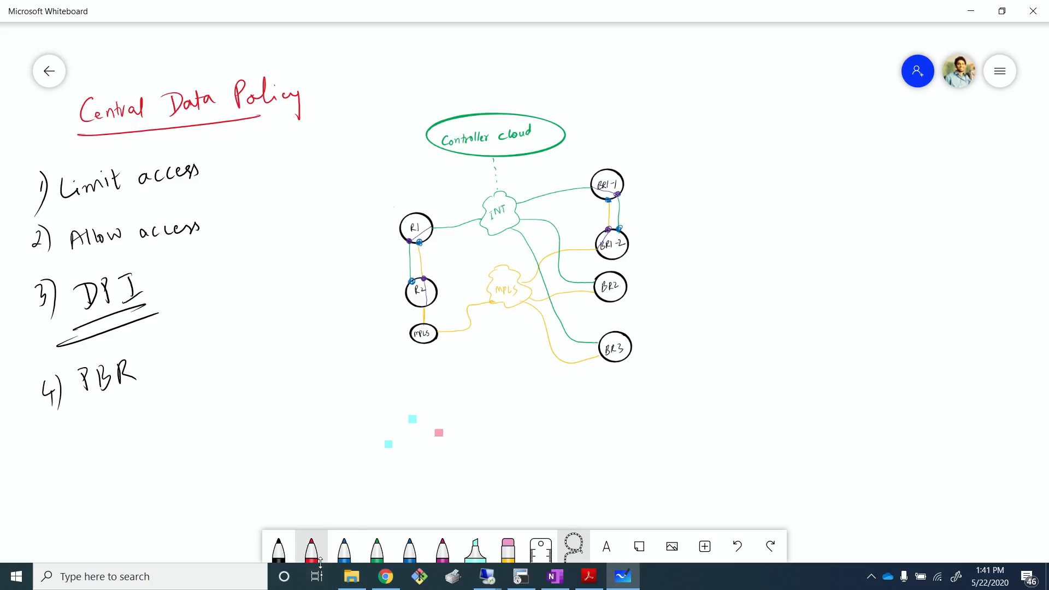
{"action": "left_click", "coordinate": [279, 548]}
{"action": "left_click", "coordinate": [279, 548]}
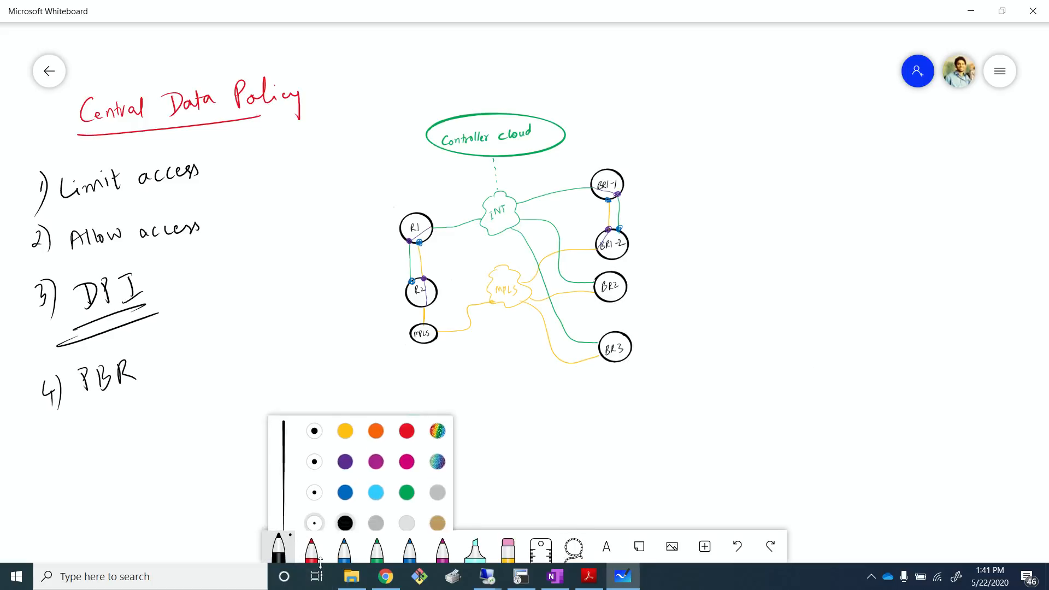
{"action": "left_click", "coordinate": [410, 414]}
{"action": "left_click", "coordinate": [302, 351]}
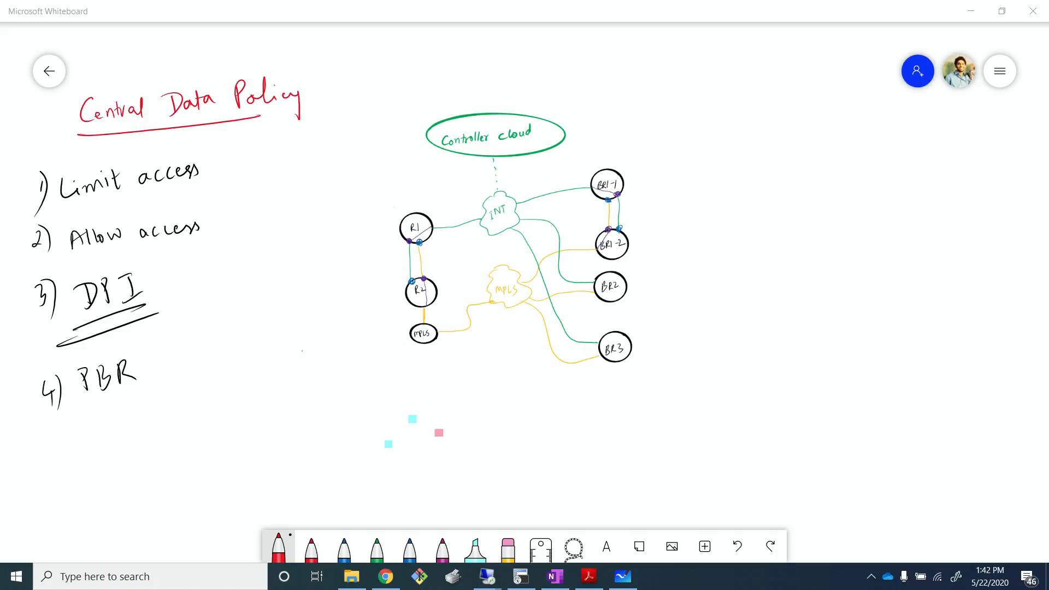
{"action": "mouse_move", "coordinate": [632, 352]}
{"action": "left_mouse_down"}
{"action": "mouse_move", "coordinate": [671, 343]}
{"action": "mouse_move", "coordinate": [679, 359]}
{"action": "mouse_move", "coordinate": [697, 347]}
{"action": "mouse_move", "coordinate": [730, 353]}
{"action": "left_mouse_up"}
{"action": "mouse_move", "coordinate": [736, 333]}
{"action": "left_mouse_down"}
{"action": "mouse_move", "coordinate": [741, 345]}
{"action": "mouse_move", "coordinate": [746, 335]}
{"action": "mouse_move", "coordinate": [765, 346]}
{"action": "mouse_move", "coordinate": [792, 324]}
{"action": "mouse_move", "coordinate": [817, 343]}
{"action": "left_mouse_up"}
{"action": "left_click", "coordinate": [752, 343]}
{"action": "left_click_drag", "start_coordinate": [827, 323], "coordinate": [840, 333]}
{"action": "left_click_drag", "start_coordinate": [842, 319], "coordinate": [852, 316]}
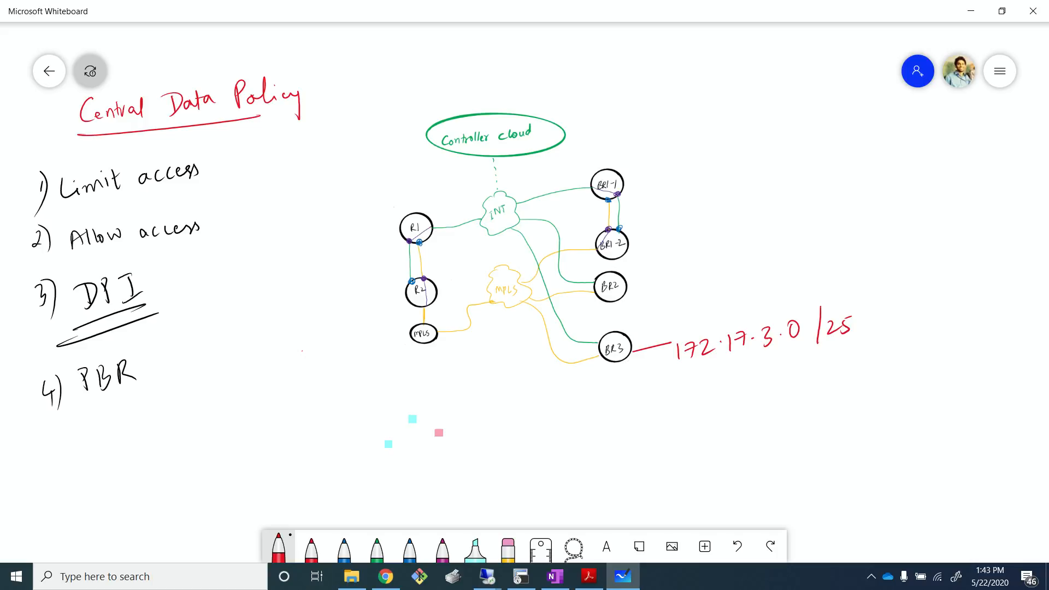
- Draw a leftward arrow under BR3 and bracket the subnet, labelling it src
{"action": "left_click_drag", "start_coordinate": [668, 375], "coordinate": [722, 363]}
{"action": "mouse_move", "coordinate": [617, 378]}
{"action": "left_mouse_down"}
{"action": "mouse_move", "coordinate": [546, 397]}
{"action": "mouse_move", "coordinate": [572, 400]}
{"action": "left_mouse_up"}
{"action": "mouse_move", "coordinate": [682, 321]}
{"action": "left_mouse_down"}
{"action": "mouse_move", "coordinate": [677, 369]}
{"action": "mouse_move", "coordinate": [688, 396]}
{"action": "left_mouse_up"}
{"action": "left_click_drag", "start_coordinate": [691, 404], "coordinate": [684, 419]}
{"action": "mouse_move", "coordinate": [692, 419]}
{"action": "left_mouse_down"}
{"action": "mouse_move", "coordinate": [702, 403]}
{"action": "mouse_move", "coordinate": [715, 414]}
{"action": "left_mouse_up"}
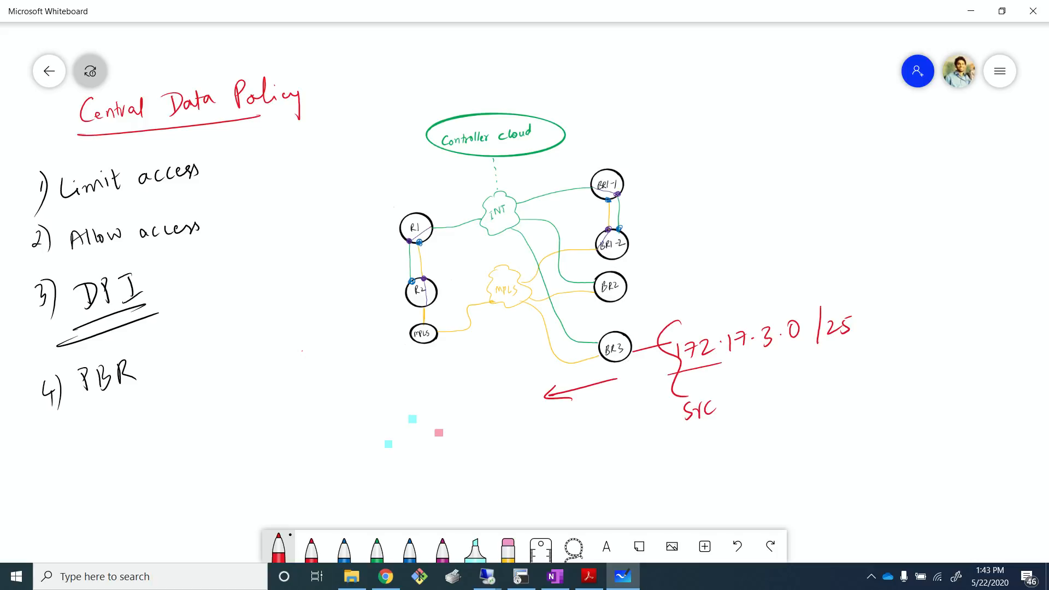
- Draw red outgoing arrows from BR1-1 and BR1-2
{"action": "left_click_drag", "start_coordinate": [620, 174], "coordinate": [696, 150]}
{"action": "left_click_drag", "start_coordinate": [629, 242], "coordinate": [681, 221]}
{"action": "left_click_drag", "start_coordinate": [645, 155], "coordinate": [658, 177]}
{"action": "left_click_drag", "start_coordinate": [651, 224], "coordinate": [659, 245]}
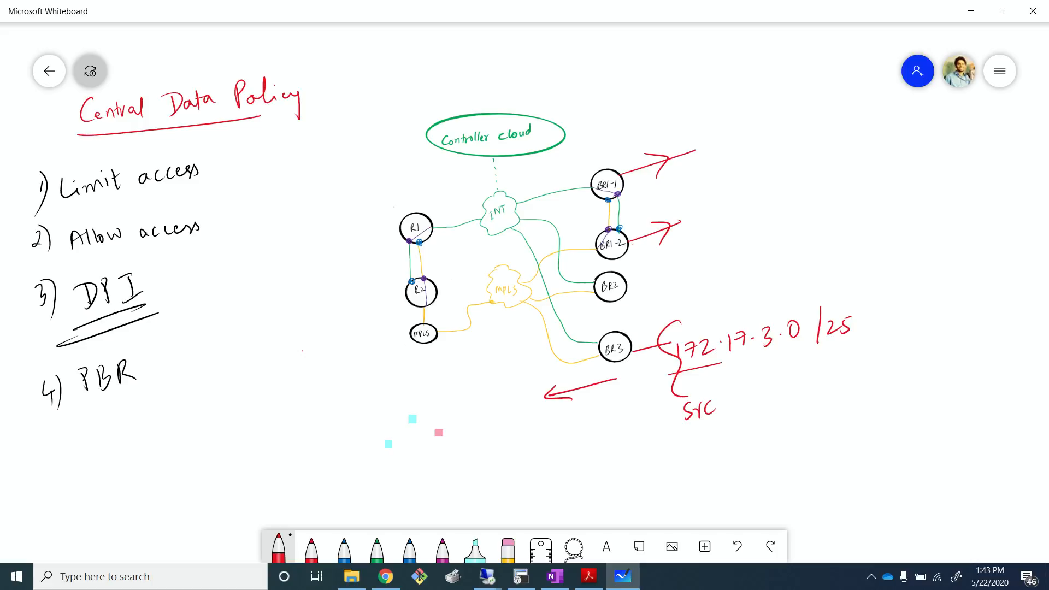
- Label the BR1-1 arrow 172.17.1.0 and the BR1-2 arrow 172.17.2.0
{"action": "left_click_drag", "start_coordinate": [697, 128], "coordinate": [703, 139]}
{"action": "mouse_move", "coordinate": [714, 126]}
{"action": "left_mouse_down"}
{"action": "mouse_move", "coordinate": [734, 136]}
{"action": "mouse_move", "coordinate": [779, 113]}
{"action": "left_mouse_up"}
{"action": "left_click", "coordinate": [730, 128]}
{"action": "left_click", "coordinate": [756, 129]}
{"action": "left_click", "coordinate": [772, 128]}
{"action": "mouse_move", "coordinate": [699, 206]}
{"action": "left_mouse_down"}
{"action": "mouse_move", "coordinate": [705, 219]}
{"action": "mouse_move", "coordinate": [738, 210]}
{"action": "left_mouse_up"}
{"action": "left_click", "coordinate": [730, 208]}
{"action": "mouse_move", "coordinate": [744, 194]}
{"action": "left_mouse_down"}
{"action": "mouse_move", "coordinate": [773, 205]}
{"action": "mouse_move", "coordinate": [787, 186]}
{"action": "left_mouse_up"}
{"action": "left_click", "coordinate": [777, 197]}
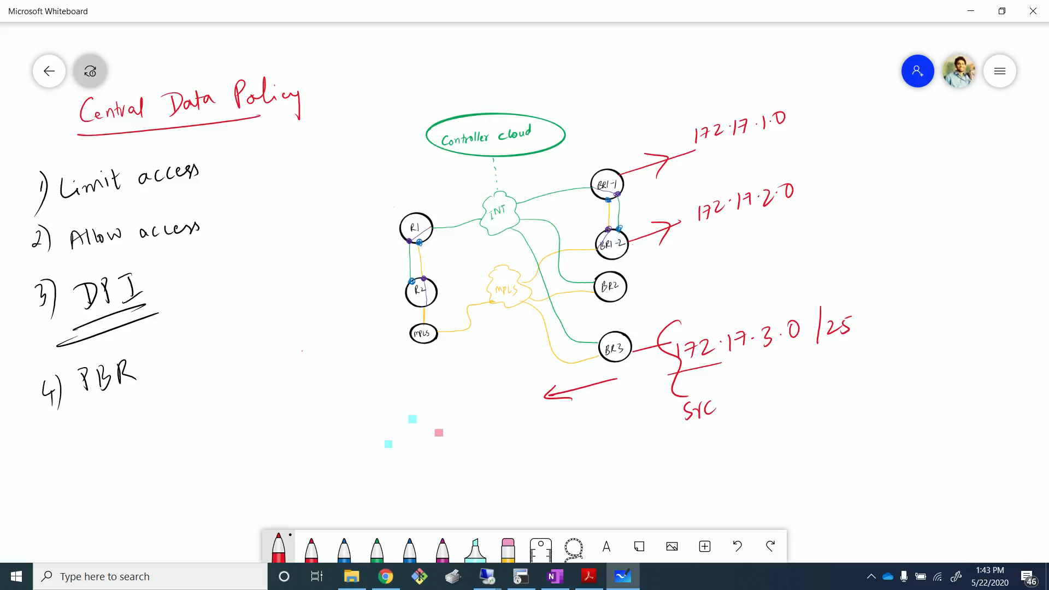
- Draw a red arrow from BR3 up to BR1-2, and highlight in neon blue the path from BR3 through R4 to BR1-1
{"action": "mouse_move", "coordinate": [594, 352]}
{"action": "left_mouse_down"}
{"action": "mouse_move", "coordinate": [542, 342]}
{"action": "mouse_move", "coordinate": [596, 253]}
{"action": "mouse_move", "coordinate": [584, 268]}
{"action": "left_mouse_up"}
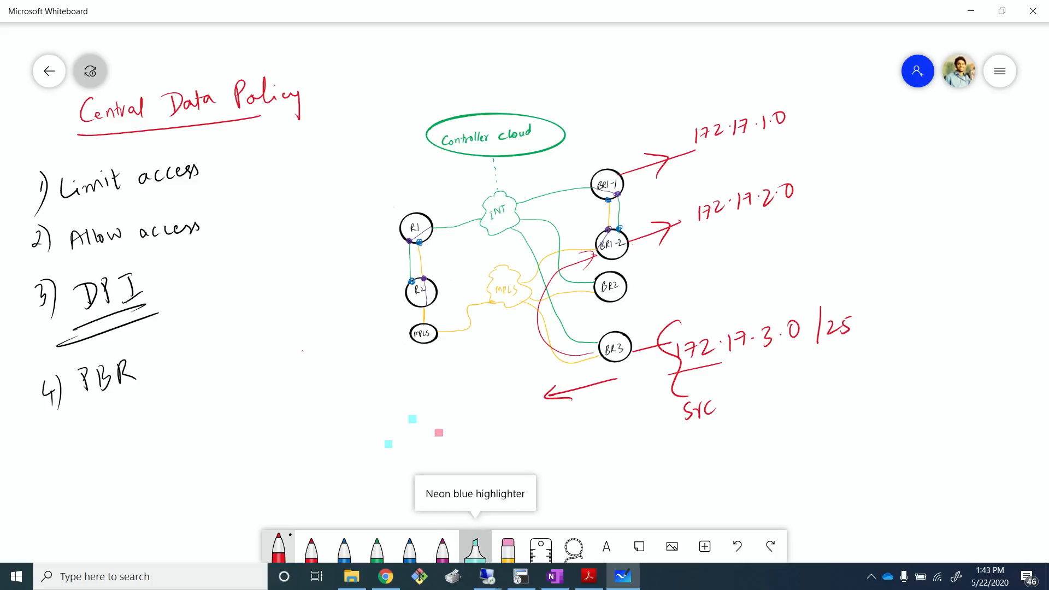
{"action": "left_click", "coordinate": [475, 546]}
{"action": "mouse_move", "coordinate": [617, 358]}
{"action": "left_mouse_down"}
{"action": "mouse_move", "coordinate": [471, 334]}
{"action": "mouse_move", "coordinate": [432, 271]}
{"action": "mouse_move", "coordinate": [614, 189]}
{"action": "left_mouse_up"}
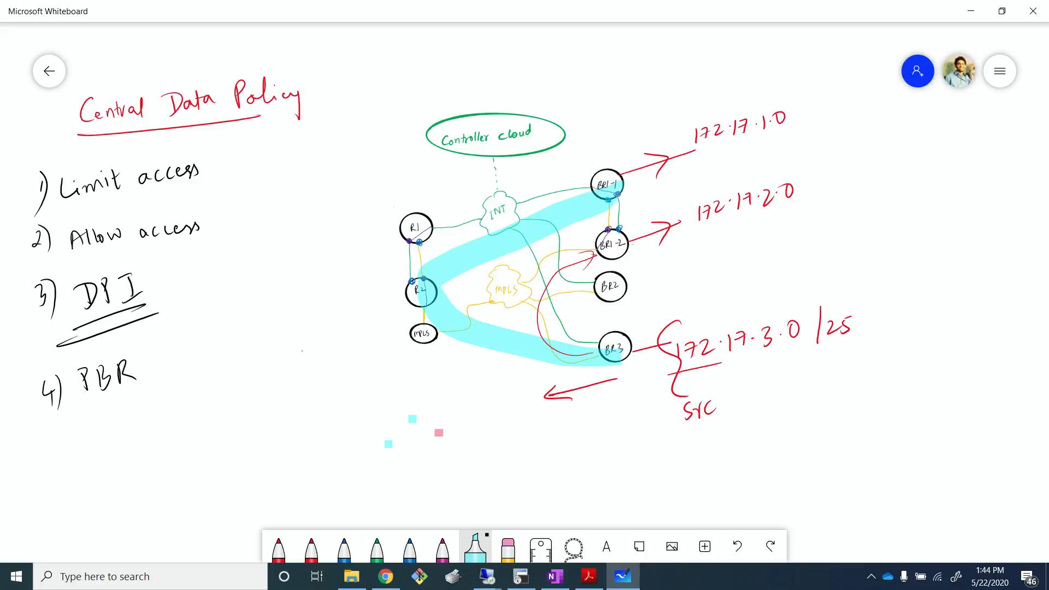
{"action": "mouse_move", "coordinate": [626, 577]}
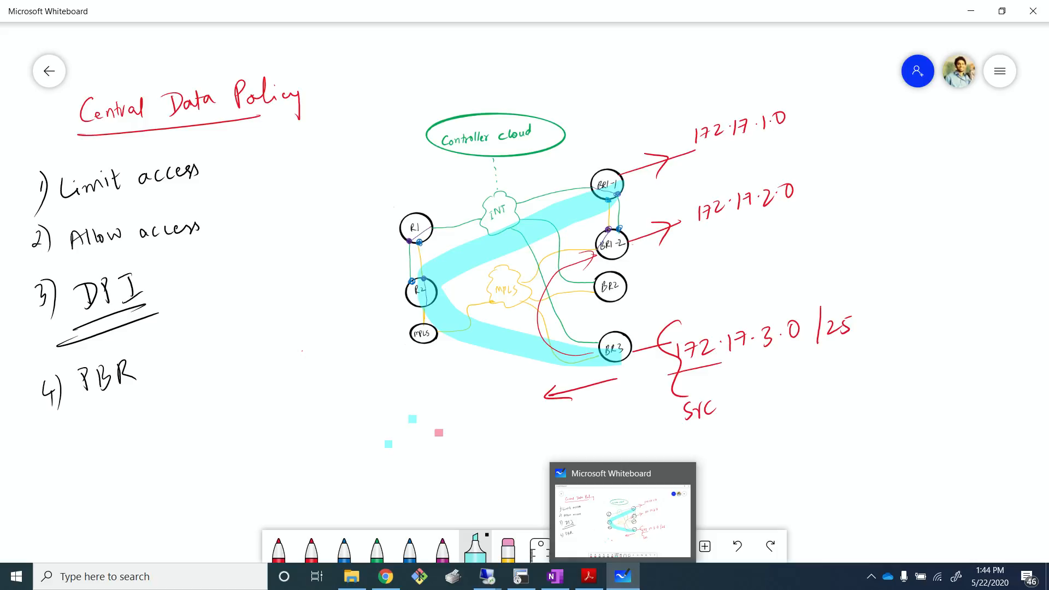
{"action": "left_click", "coordinate": [726, 271]}
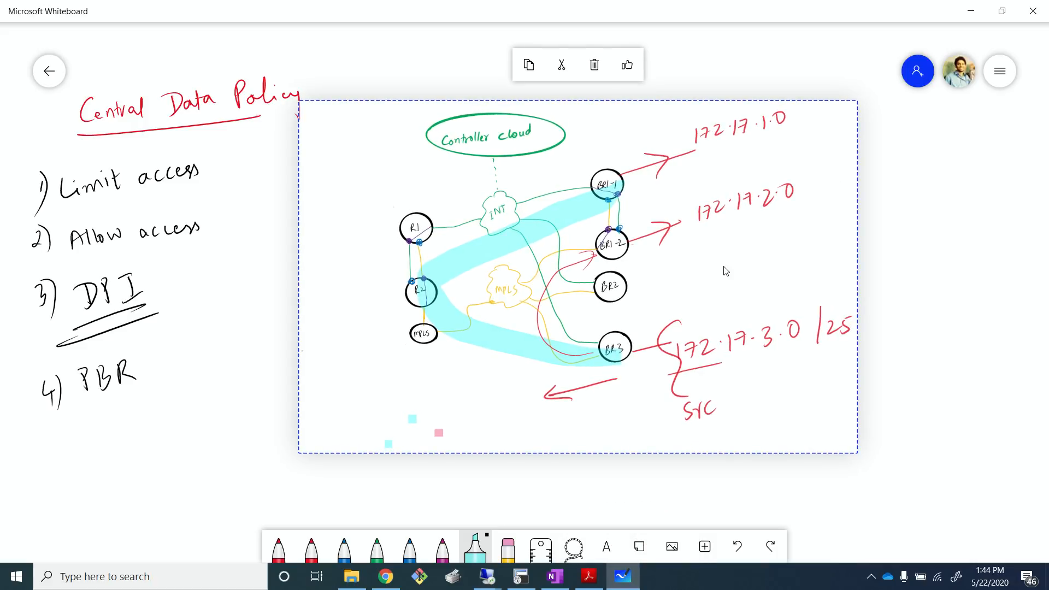
{"action": "left_click", "coordinate": [241, 456]}
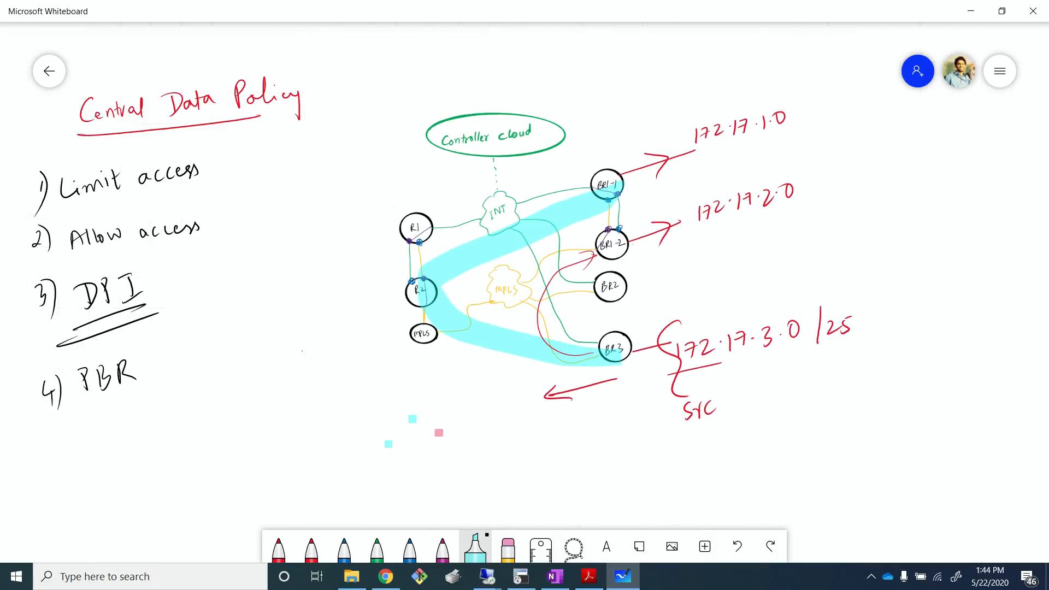
- Switch to the management remote session and log in to vManage as admin with the account password
{"action": "key", "text": "alt+Tab"}
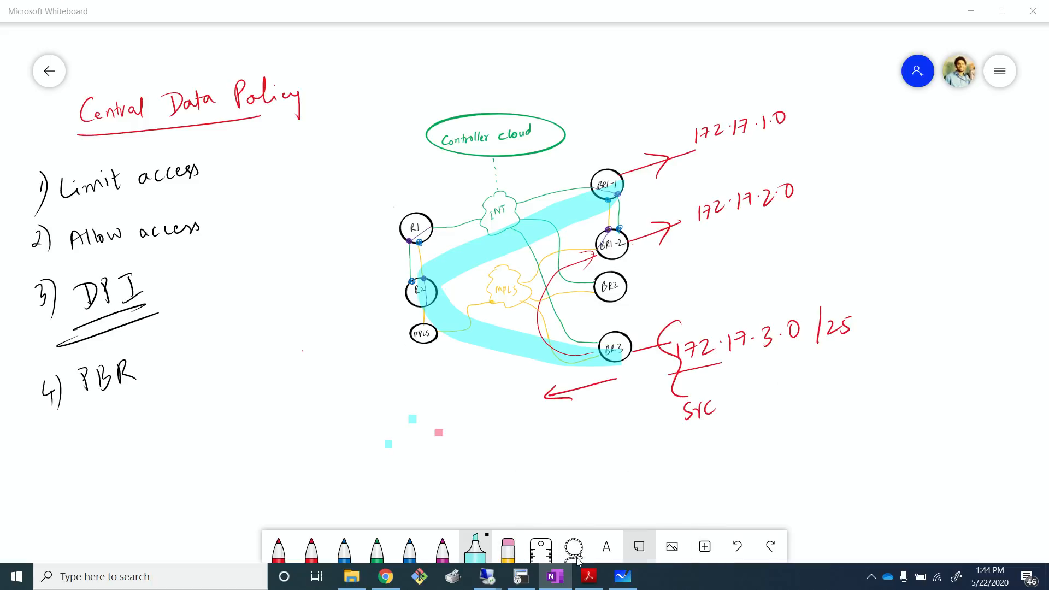
{"action": "mouse_move", "coordinate": [487, 576]}
{"action": "left_click", "coordinate": [492, 509]}
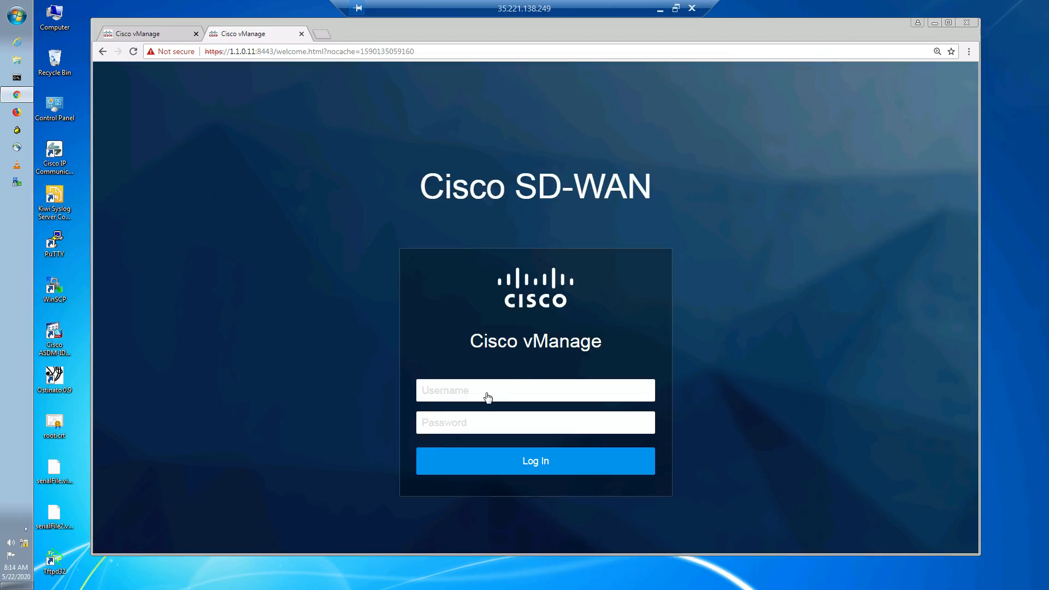
{"action": "left_click", "coordinate": [488, 397]}
{"action": "type", "text": "admin"}
{"action": "key", "text": "Tab"}
{"action": "type", "text": "admin"}
{"action": "key", "text": "Return"}
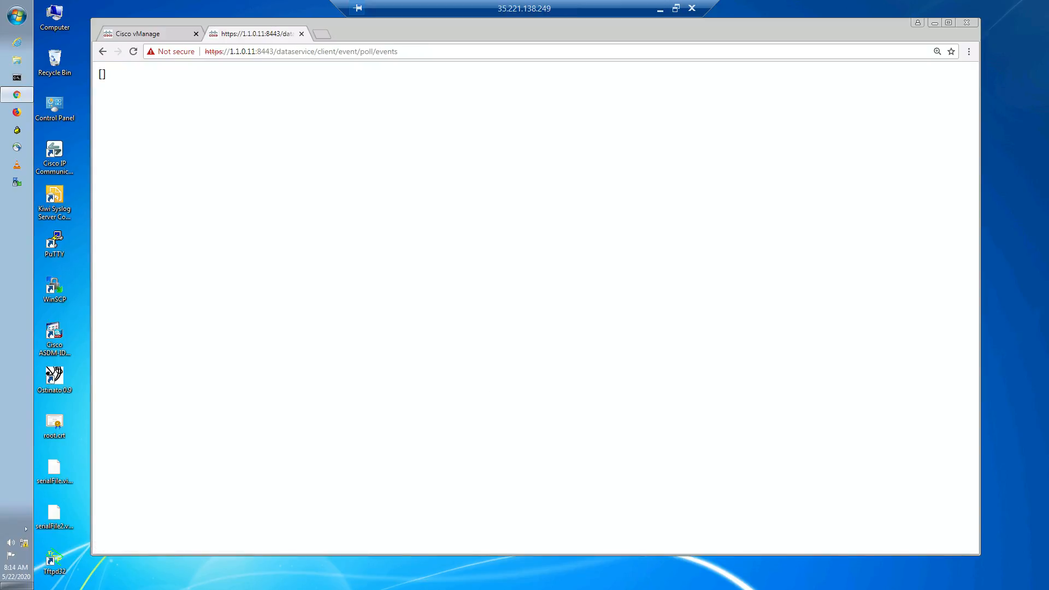
- Open the DATA_FROM_SERVICE traffic data policy for editing from the centralized custom traffic policies
{"action": "left_click", "coordinate": [168, 30]}
{"action": "mouse_move", "coordinate": [108, 166]}
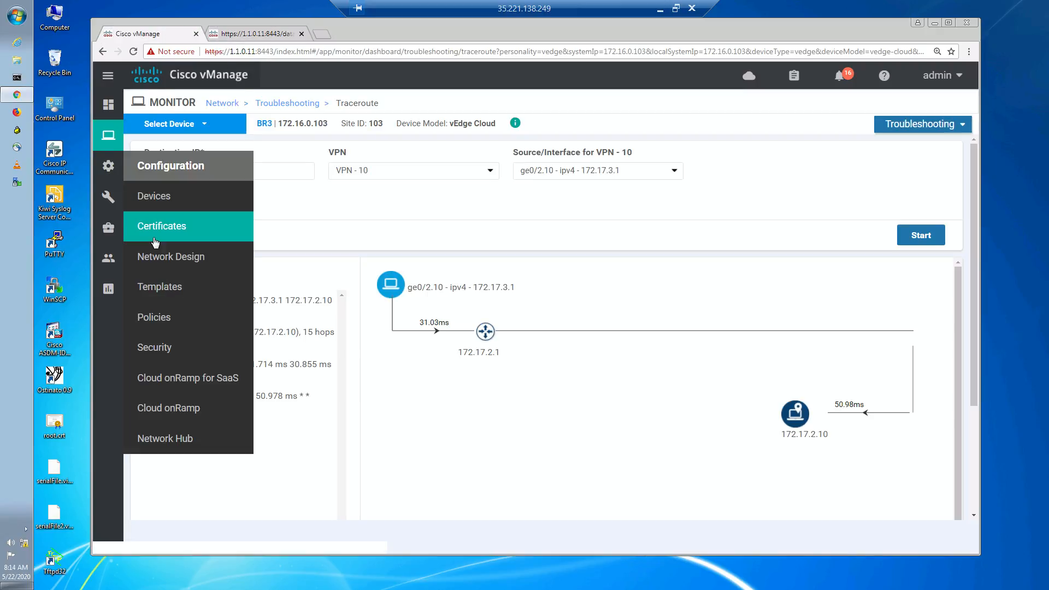
{"action": "left_click", "coordinate": [154, 317]}
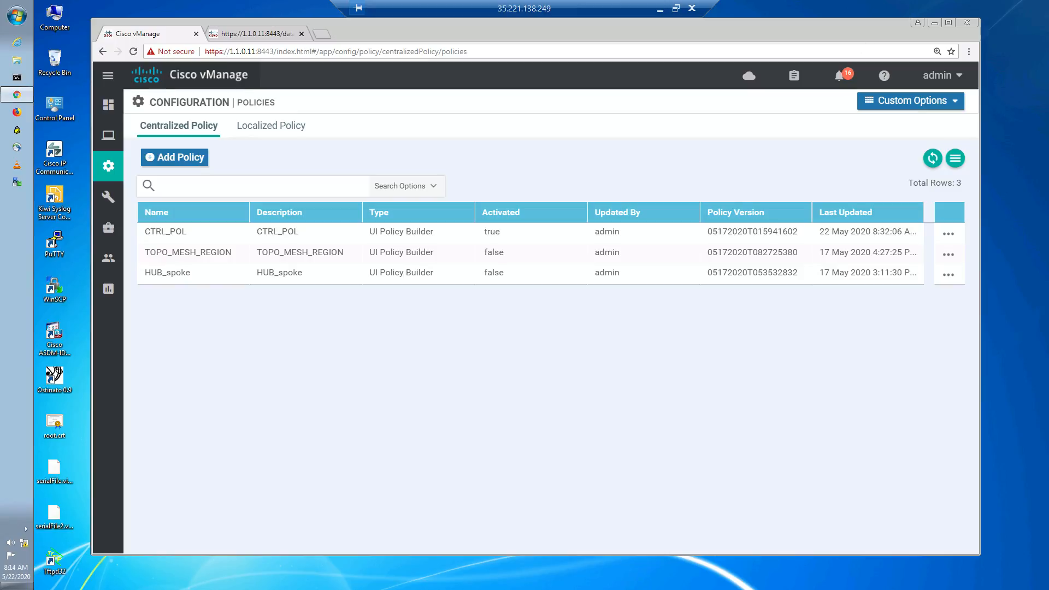
{"action": "left_click", "coordinate": [904, 102]}
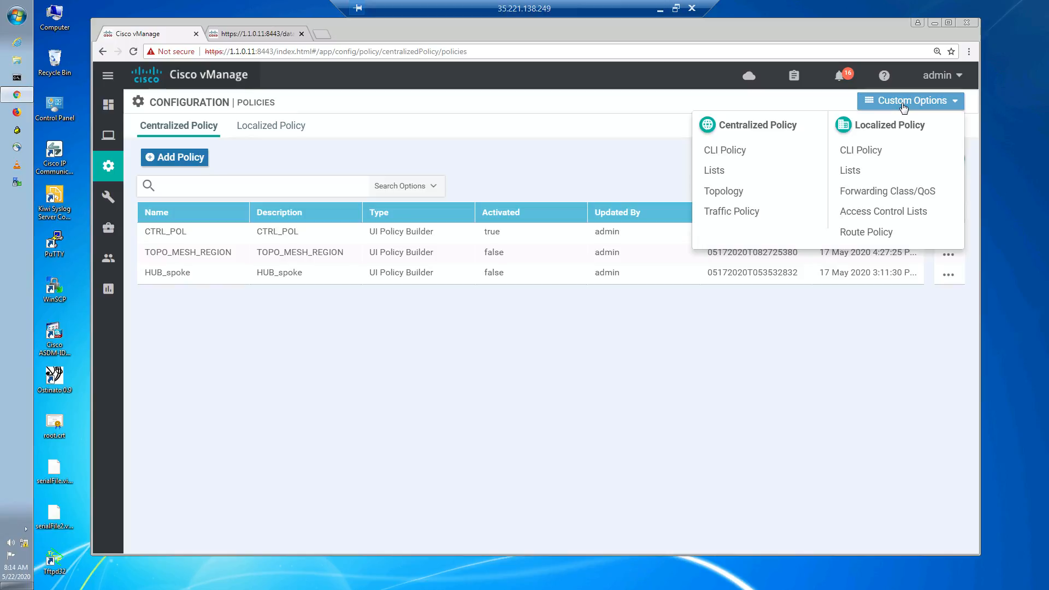
{"action": "left_click", "coordinate": [747, 219]}
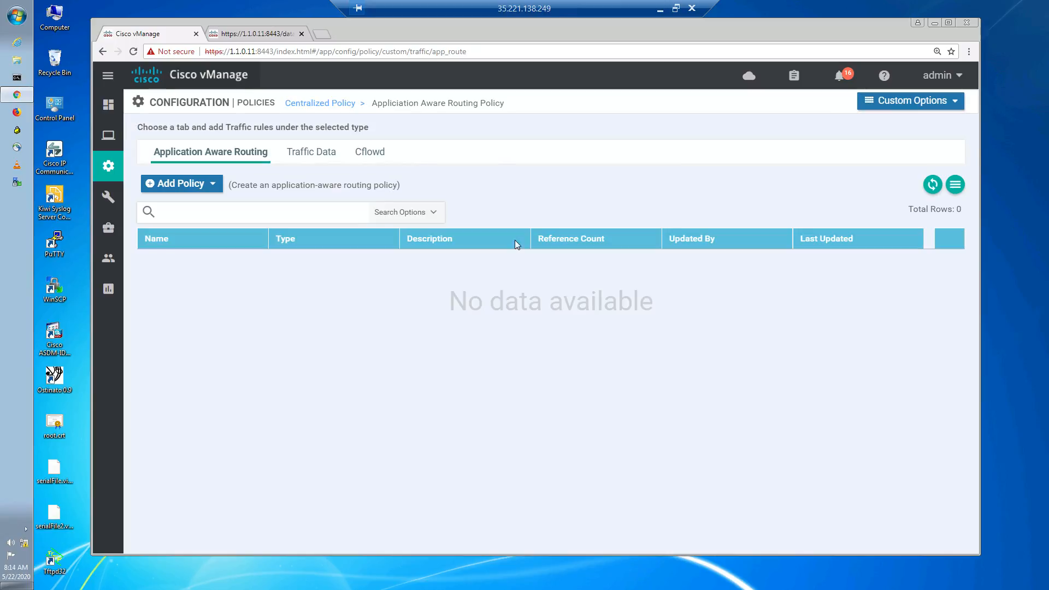
{"action": "left_click", "coordinate": [322, 164]}
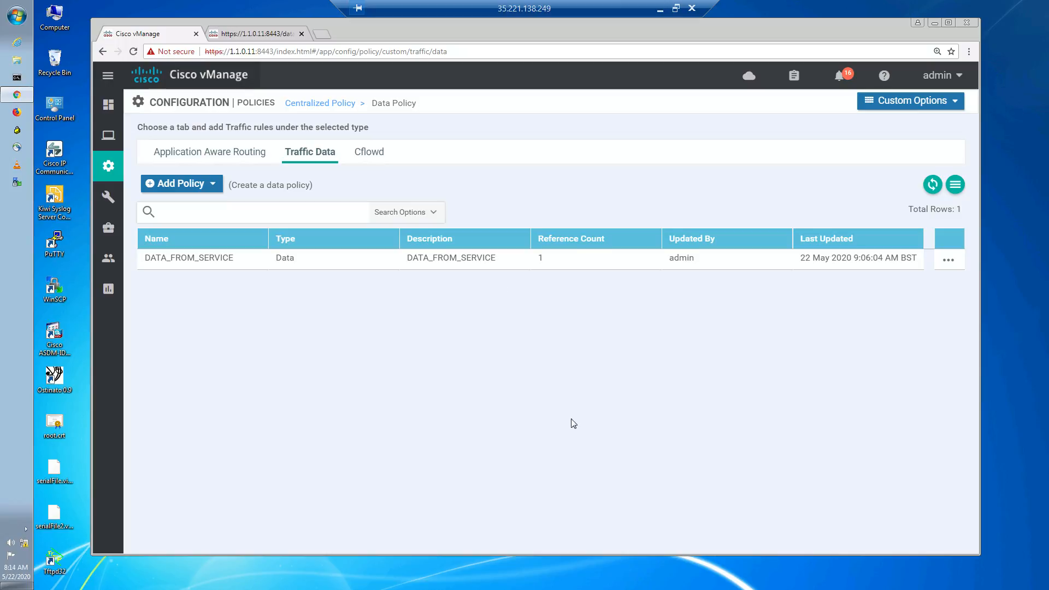
{"action": "left_click", "coordinate": [948, 261]}
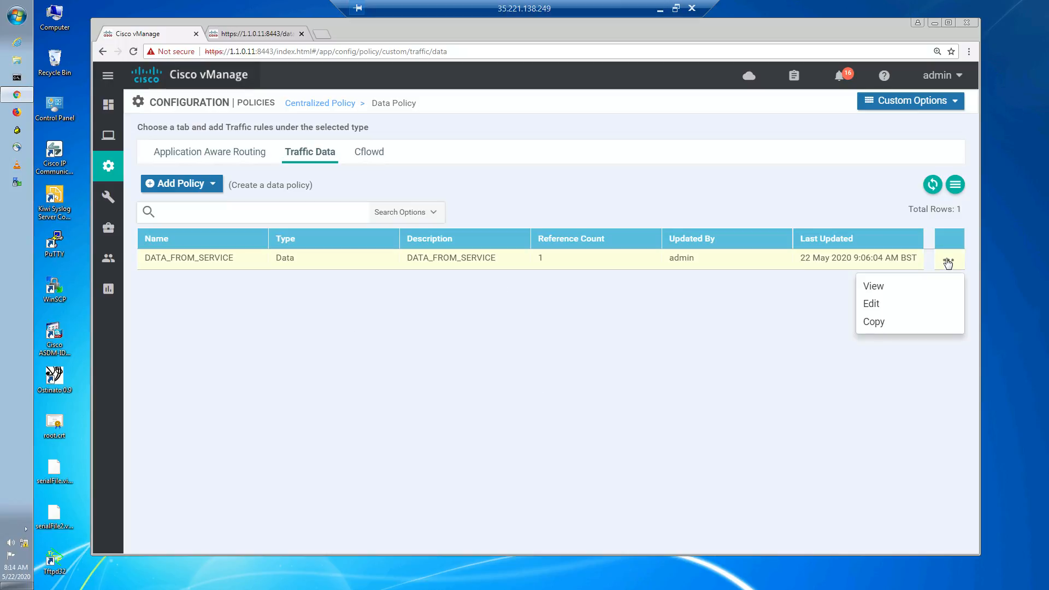
{"action": "left_click", "coordinate": [879, 305]}
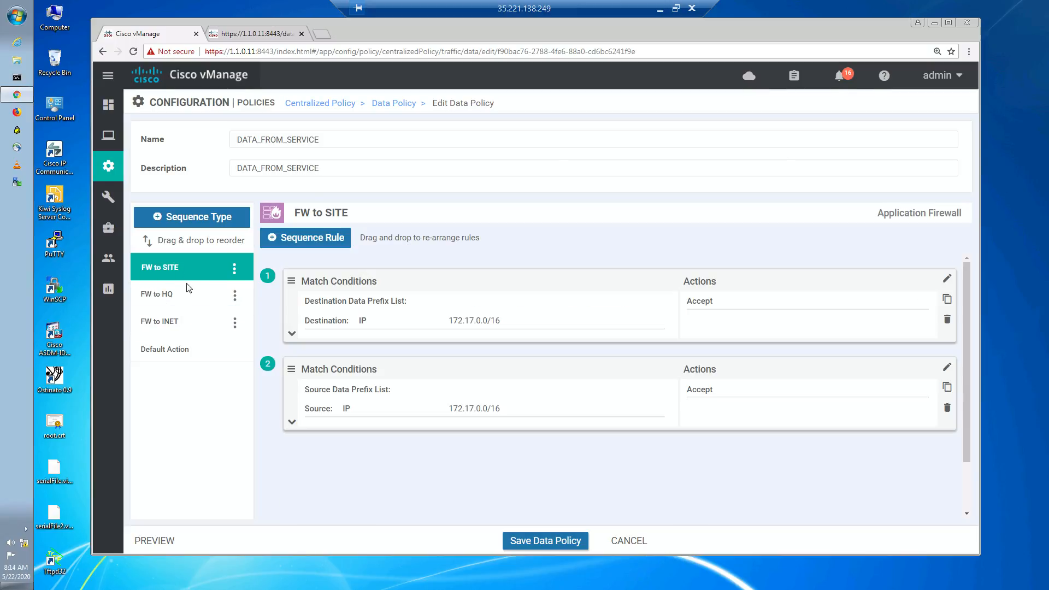
- Delete the FW to SITE, FW to HQ and FW to INET sequences from the data policy
{"action": "left_click", "coordinate": [234, 268]}
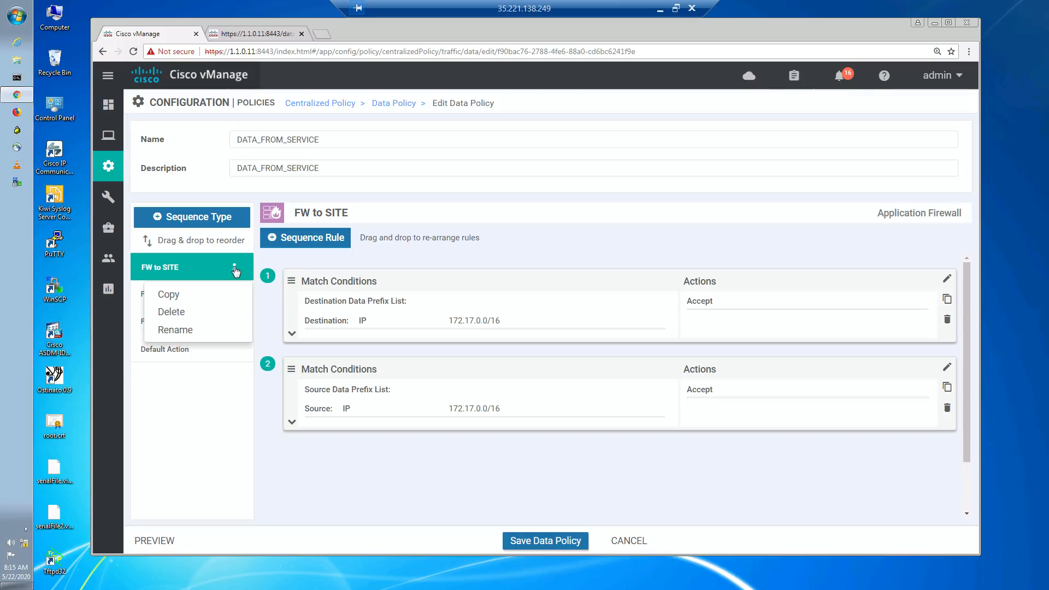
{"action": "left_click", "coordinate": [187, 316]}
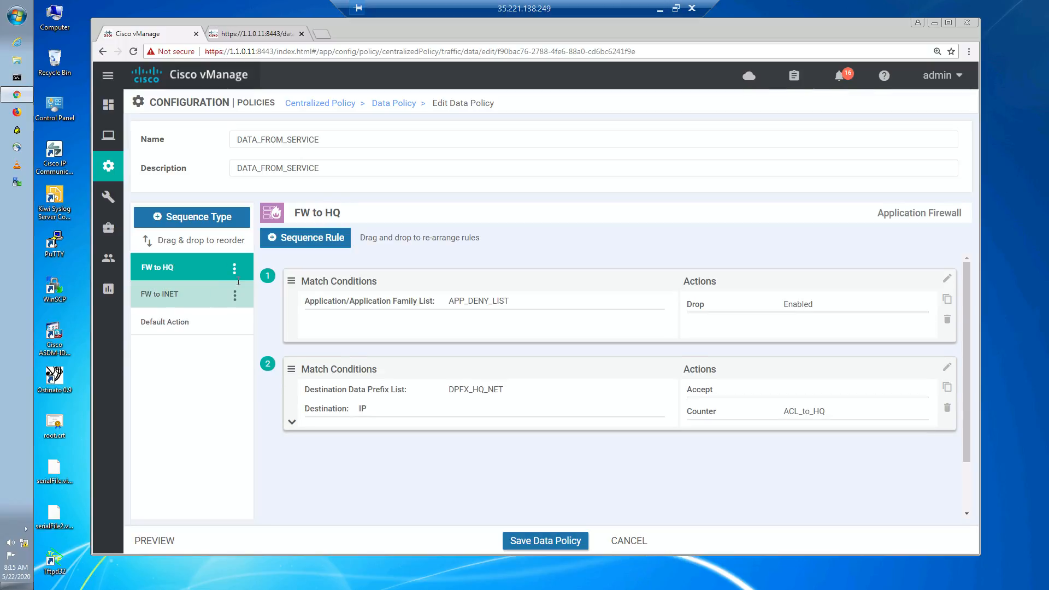
{"action": "left_click", "coordinate": [235, 269]}
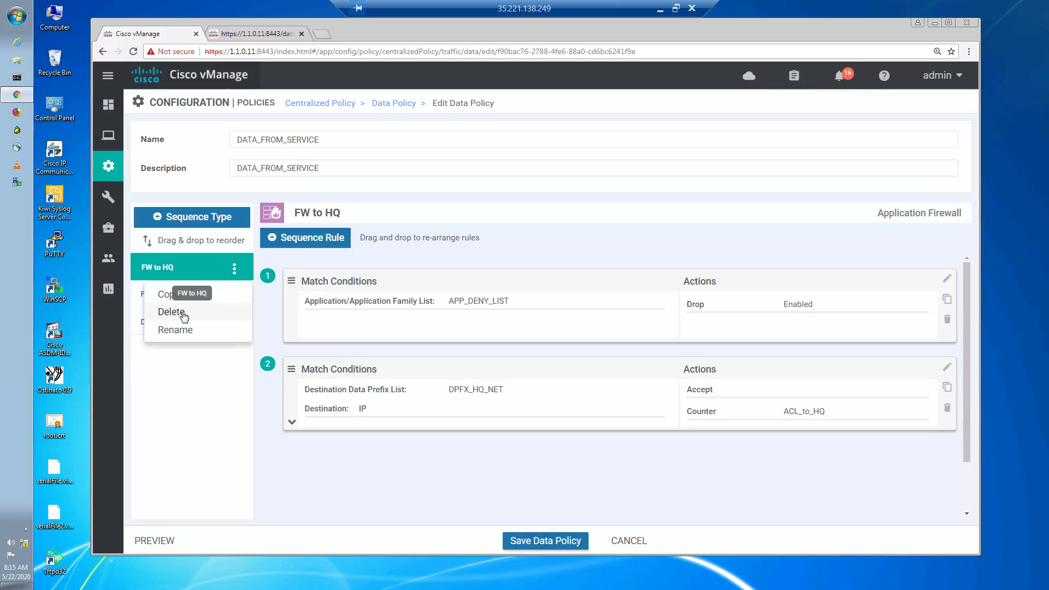
{"action": "left_click", "coordinate": [171, 312]}
{"action": "left_click", "coordinate": [234, 268]}
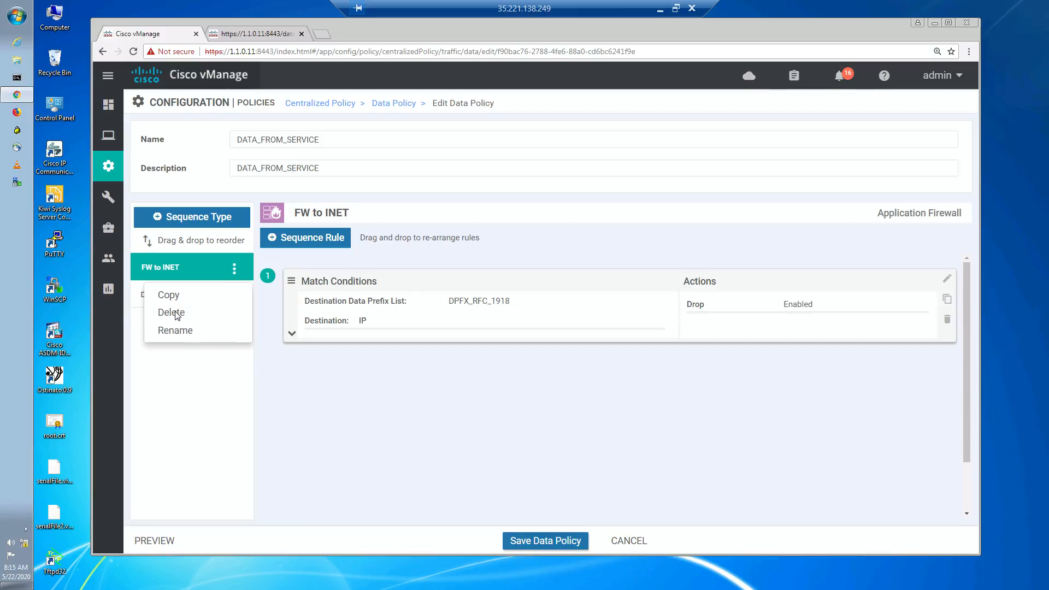
{"action": "left_click", "coordinate": [177, 314]}
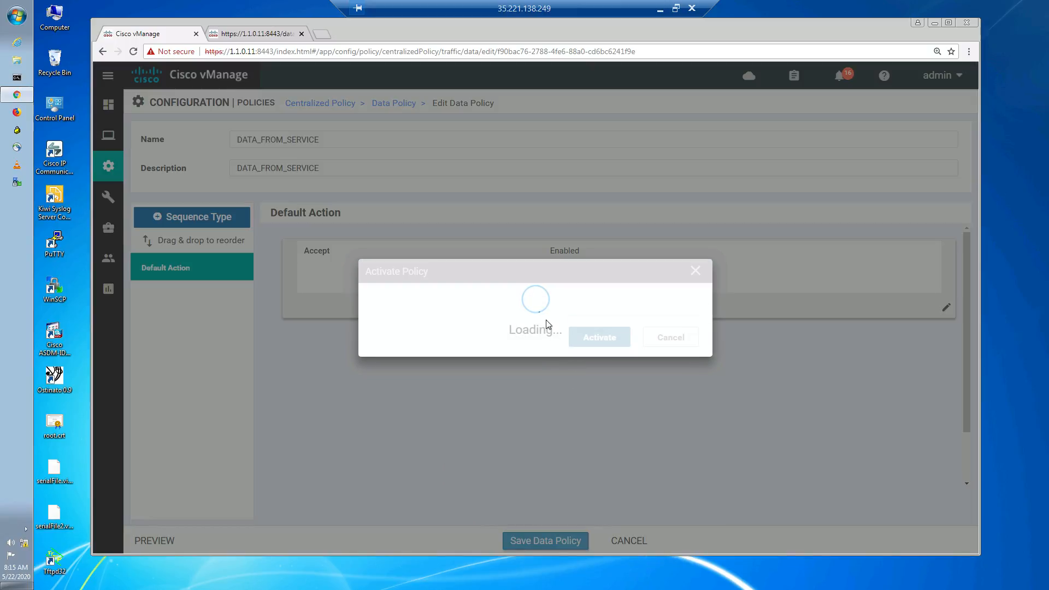
- Save and activate the edited policy, pushing it to the vSmart controller, and refresh the task status
{"action": "left_click", "coordinate": [597, 356]}
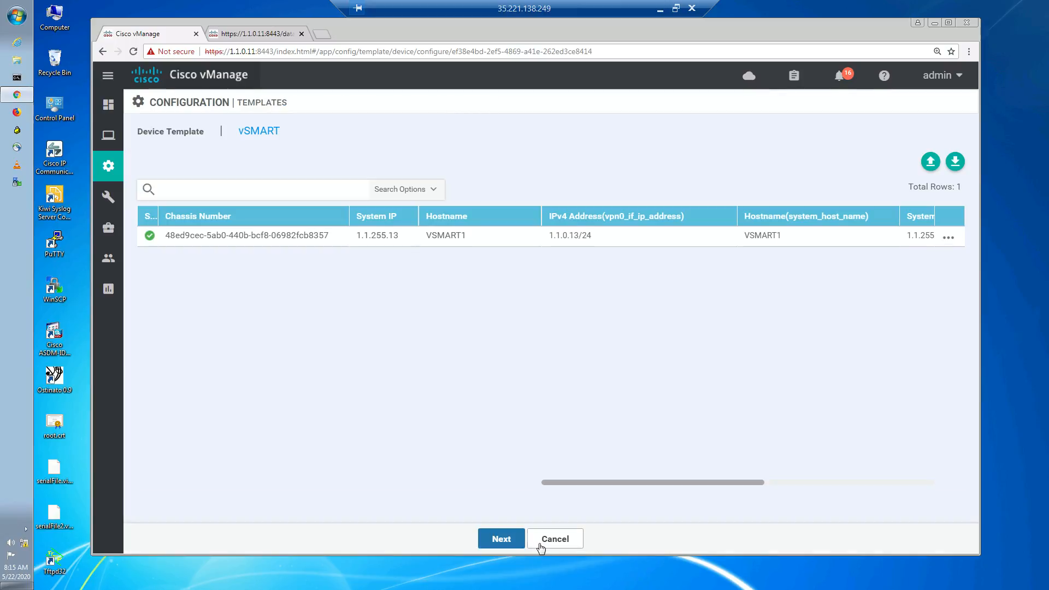
{"action": "left_click", "coordinate": [502, 539]}
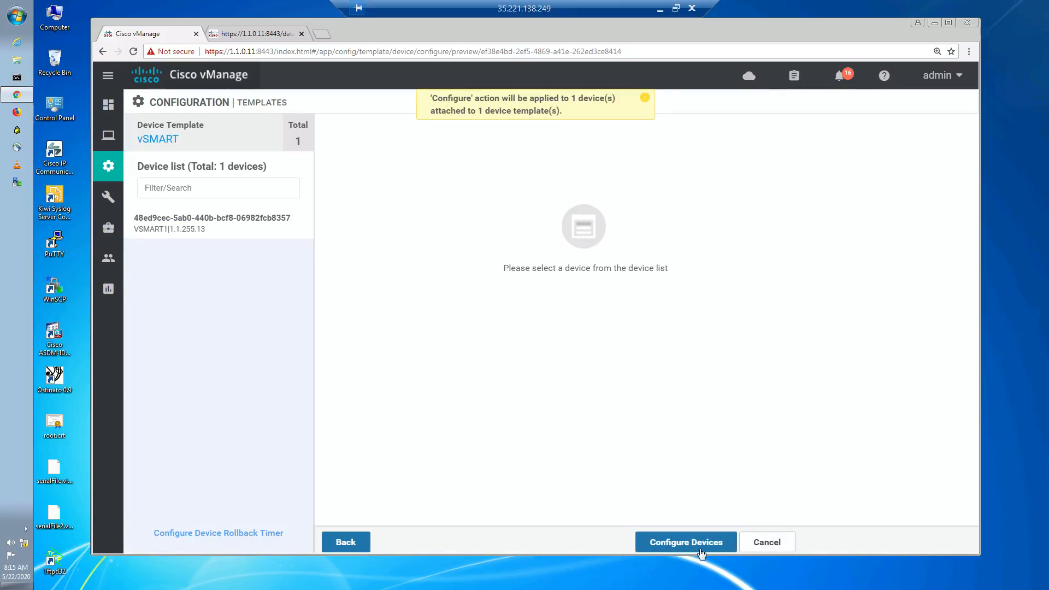
{"action": "left_click", "coordinate": [701, 549]}
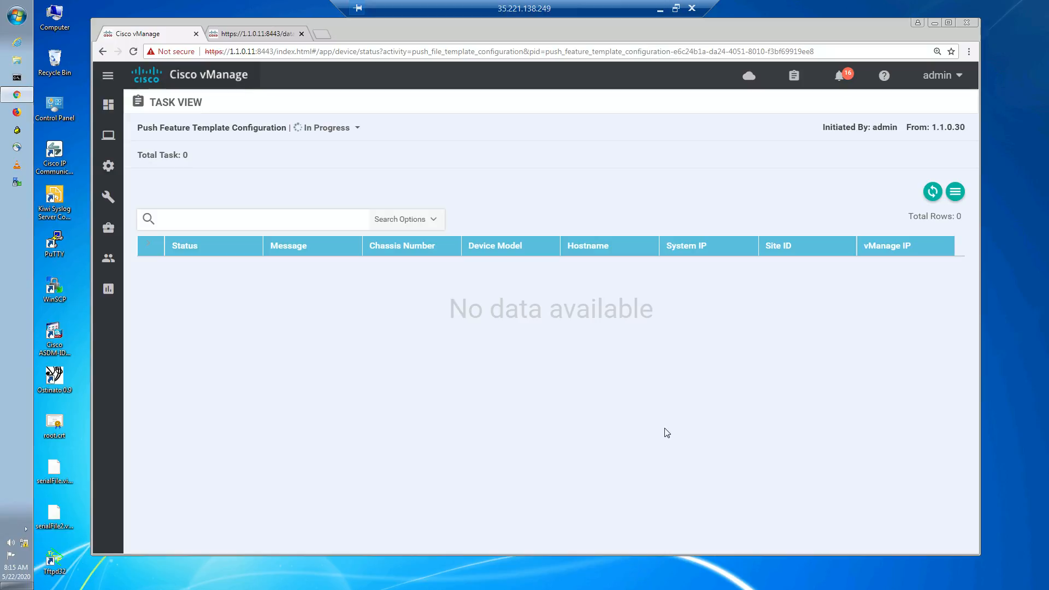
{"action": "left_click", "coordinate": [933, 194]}
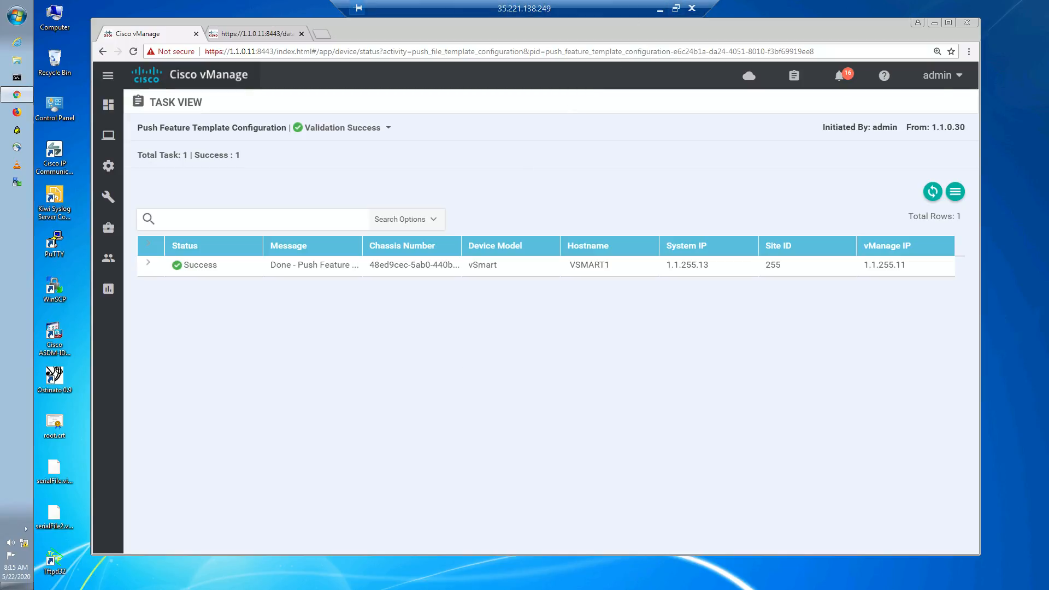
- Switch to the Branch3 session and ping 172.17.1.10 from the command prompt
{"action": "left_click", "coordinate": [660, 10]}
{"action": "mouse_move", "coordinate": [499, 582]}
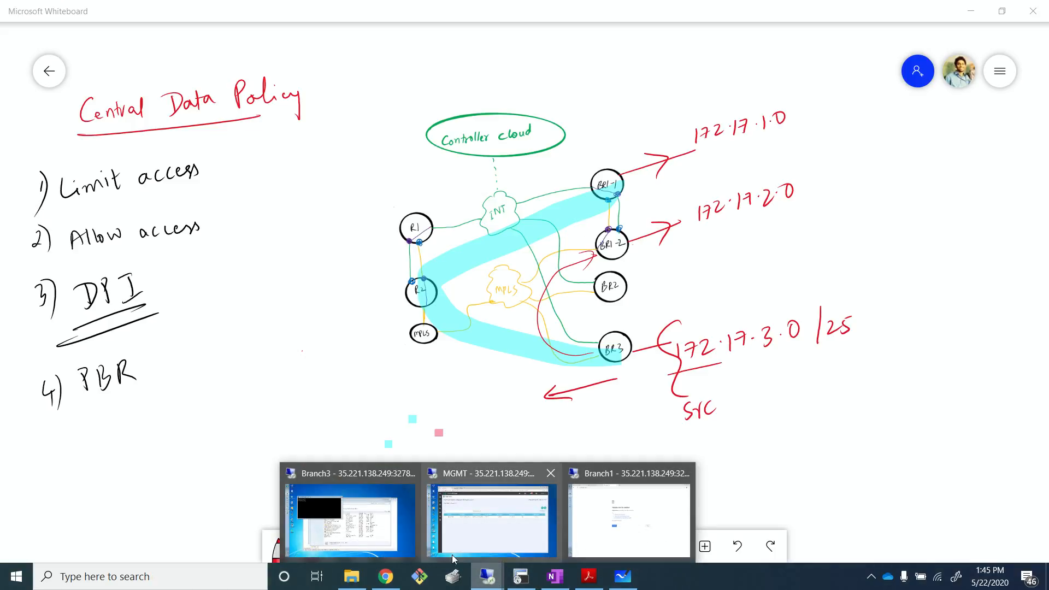
{"action": "left_click", "coordinate": [381, 541]}
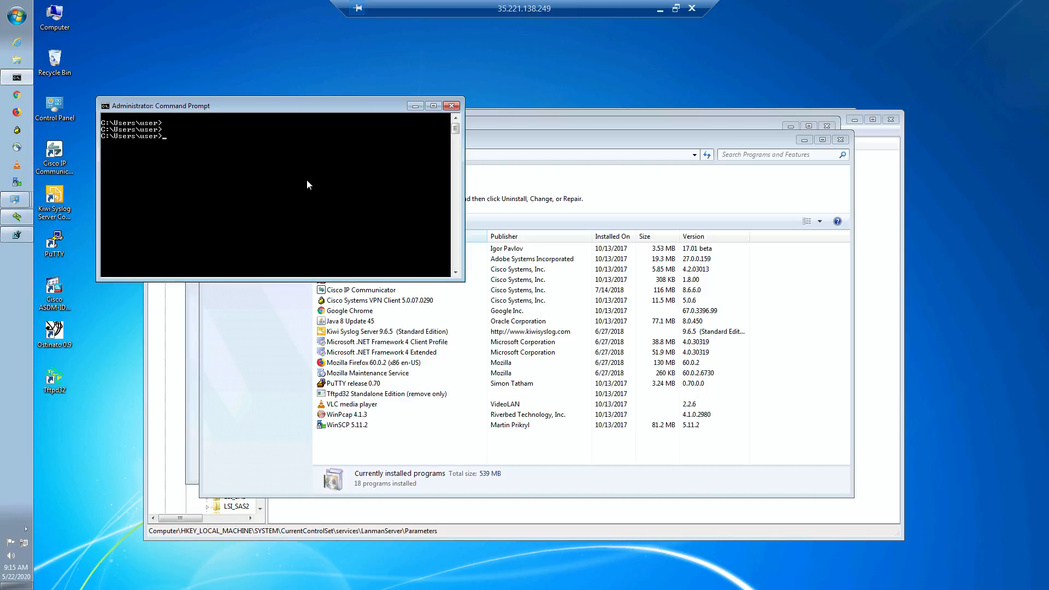
{"action": "type", "text": "ping 172.17.1.10"}
{"action": "key", "text": "Return"}
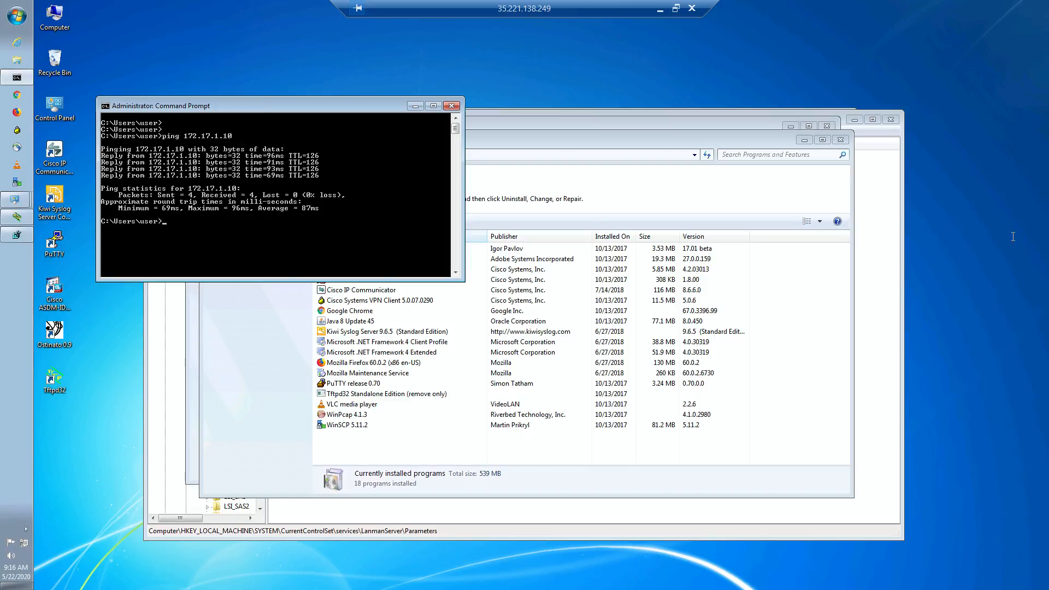
- Trace the route to 172.17.1.10 without name resolution
{"action": "type", "text": "tracert -d 172.17.1.10"}
{"action": "key", "text": "Return"}
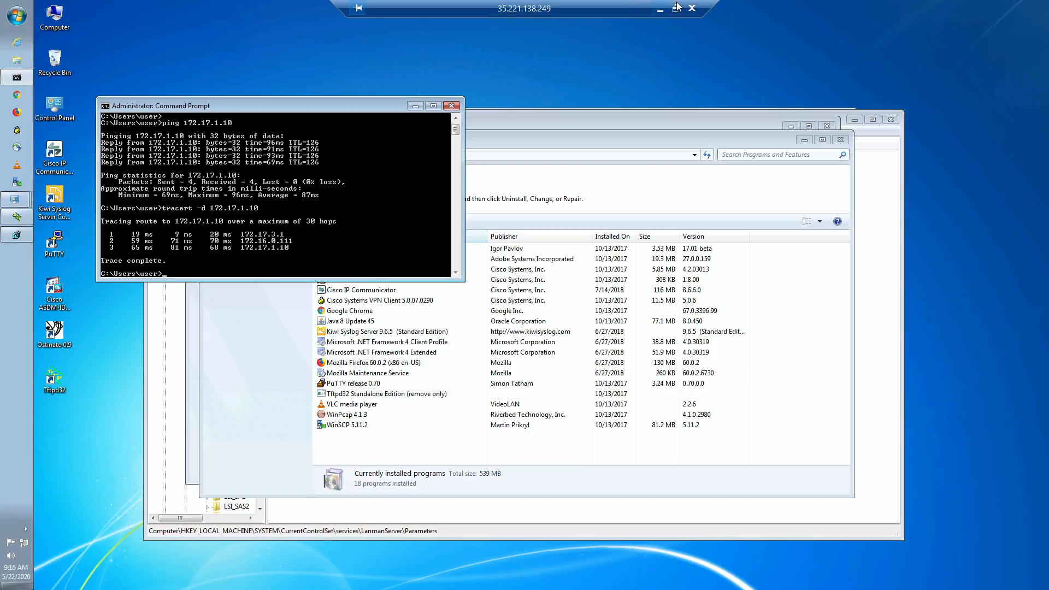
- Rerun the traceroute against 172.17.2.10 instead
{"action": "left_click", "coordinate": [660, 9]}
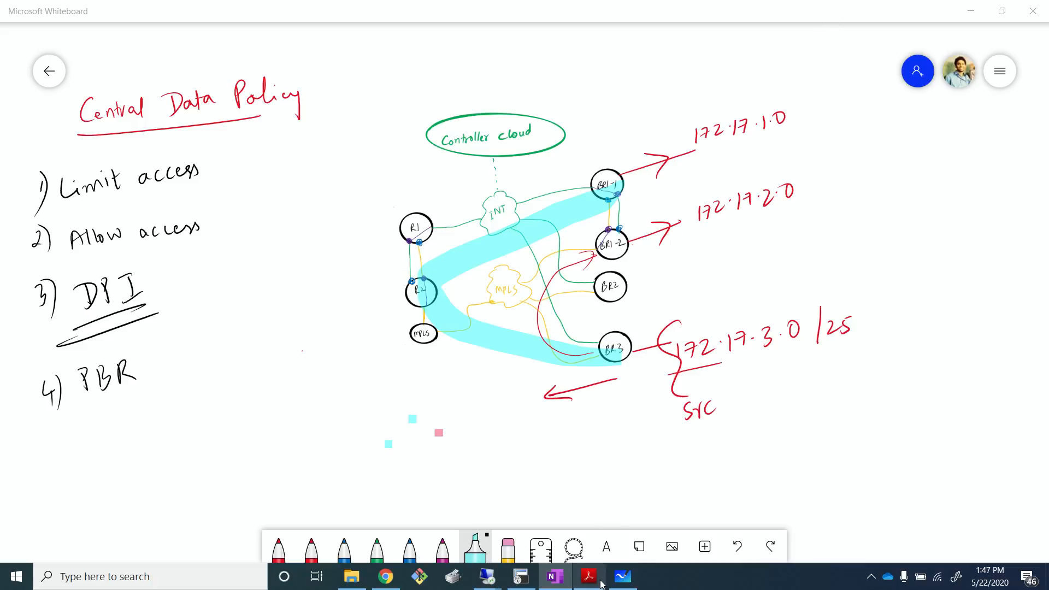
{"action": "mouse_move", "coordinate": [491, 583]}
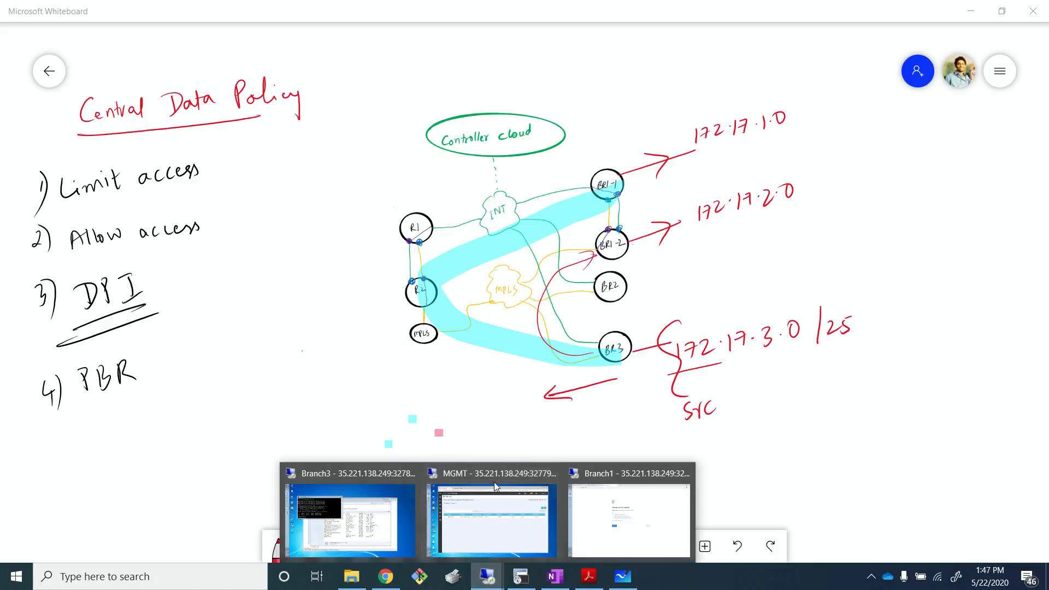
{"action": "left_click", "coordinate": [494, 482]}
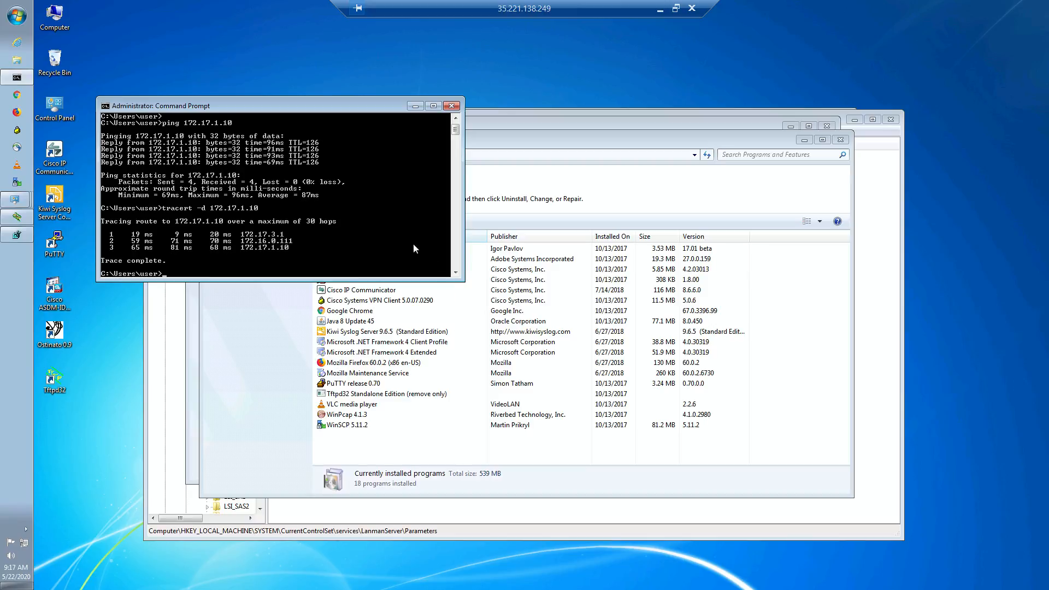
{"action": "key", "text": "Up"}
{"action": "key", "text": "BackSpace"}
{"action": "type", "text": "2.17.2.10"}
{"action": "key", "text": "Return"}
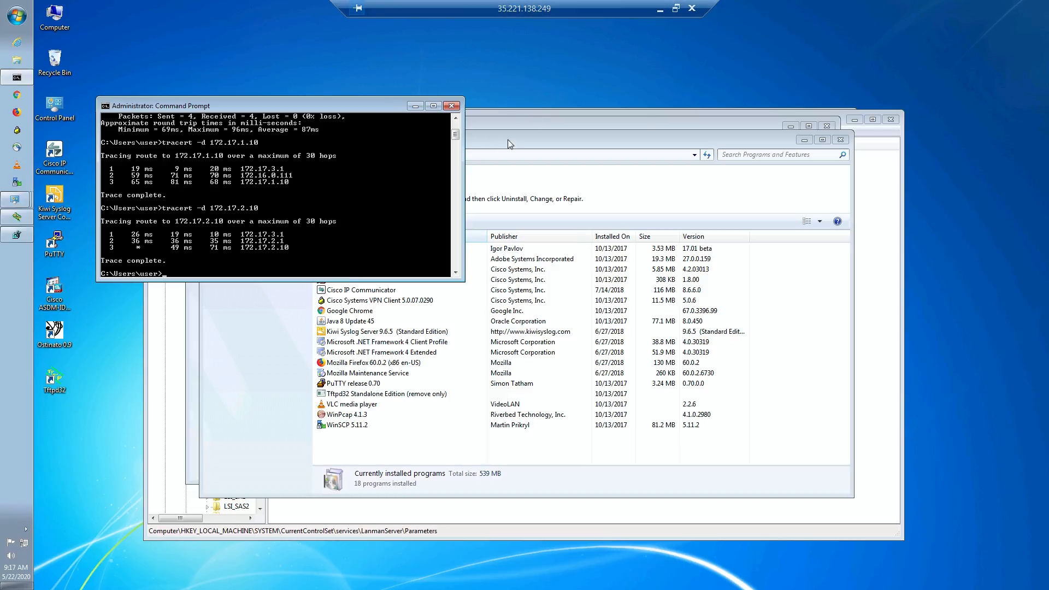
- Switch to the MGMT remote session and open the policy configuration page in vManage
{"action": "left_click", "coordinate": [660, 9]}
{"action": "mouse_move", "coordinate": [485, 568]}
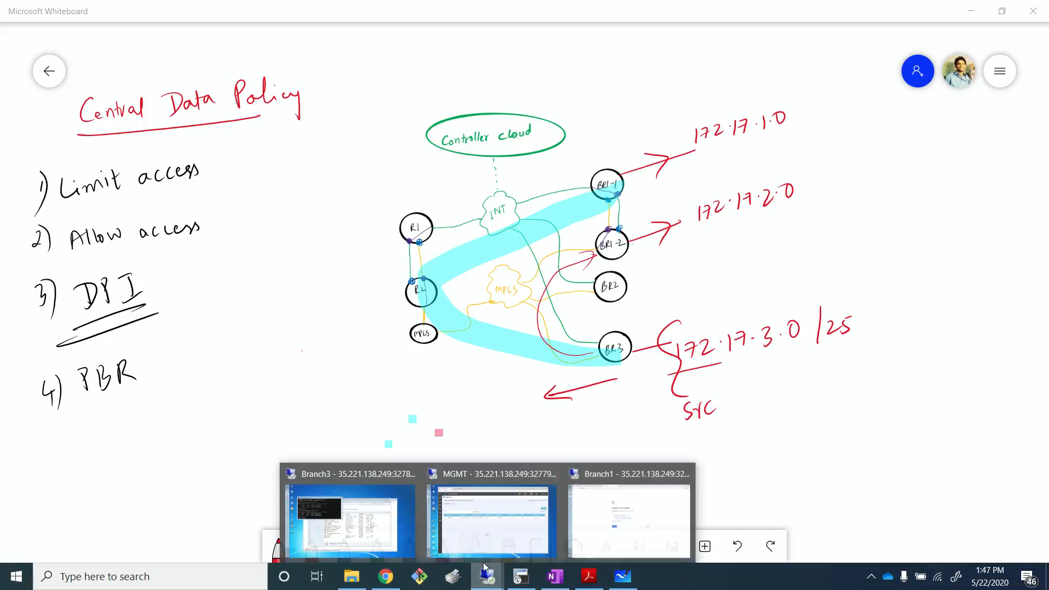
{"action": "left_click", "coordinate": [489, 506]}
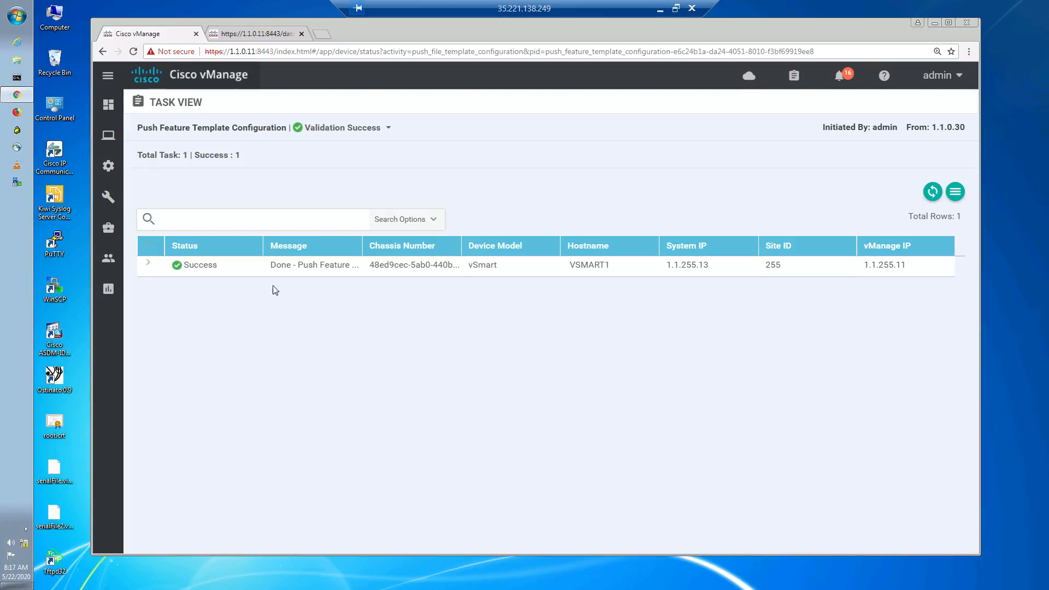
{"action": "mouse_move", "coordinate": [119, 186]}
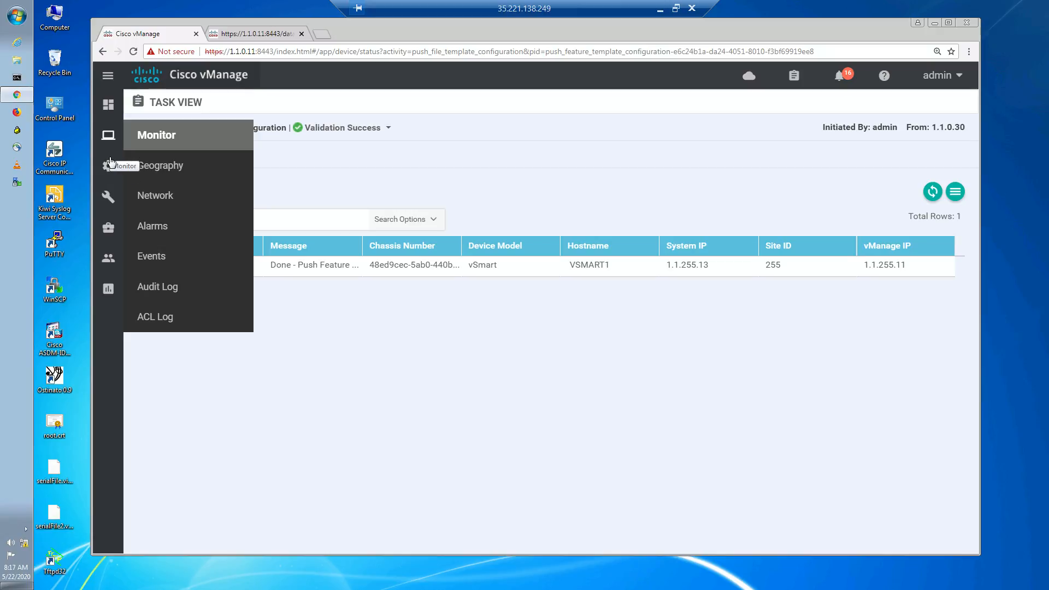
{"action": "left_click", "coordinate": [153, 323]}
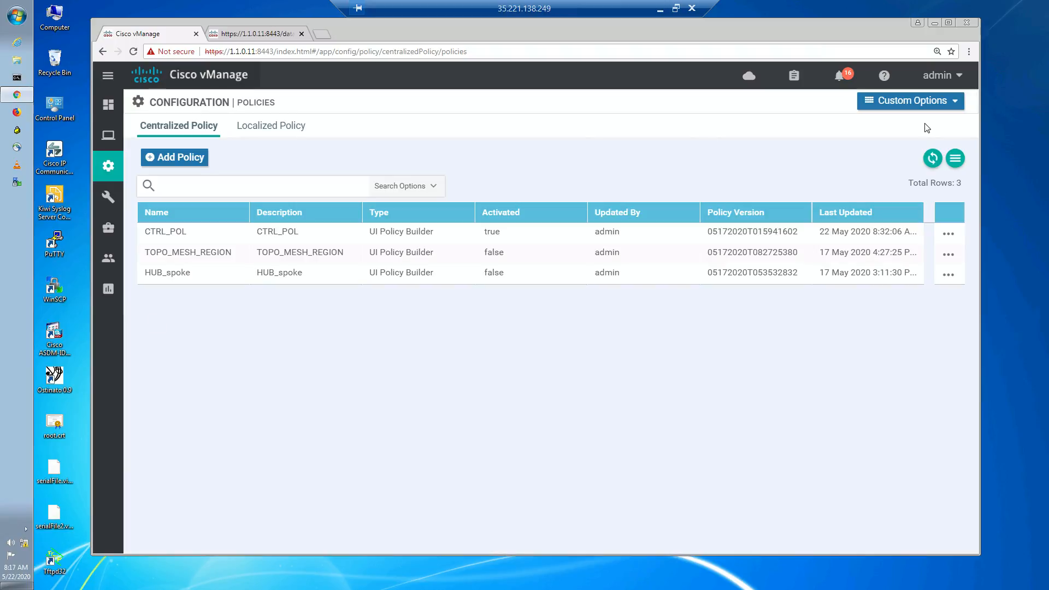
- Open the centralized policy lists, starting and cancelling a new application list
{"action": "left_click", "coordinate": [919, 99]}
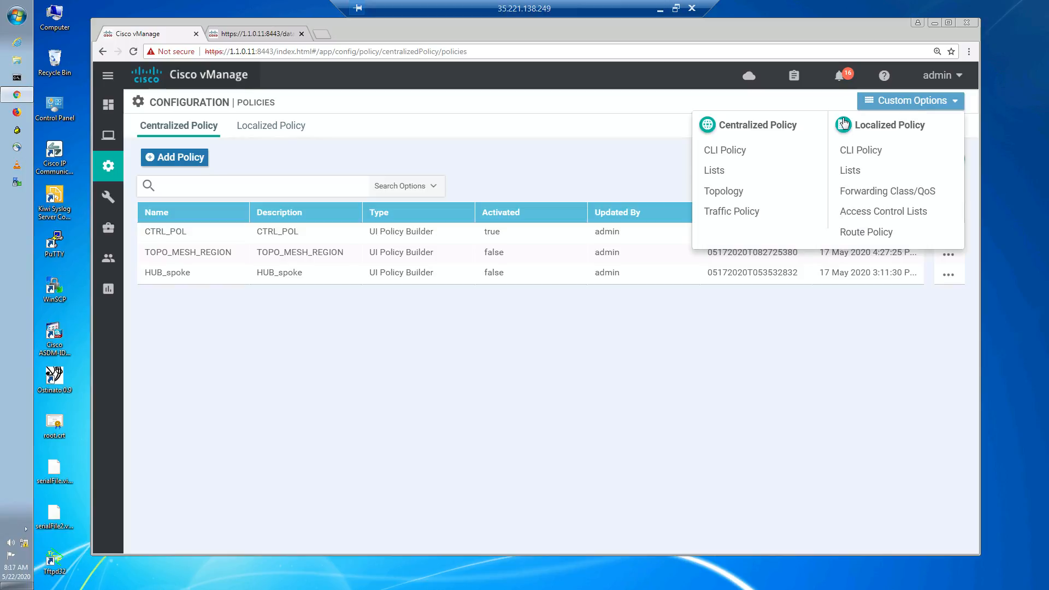
{"action": "left_click", "coordinate": [714, 172]}
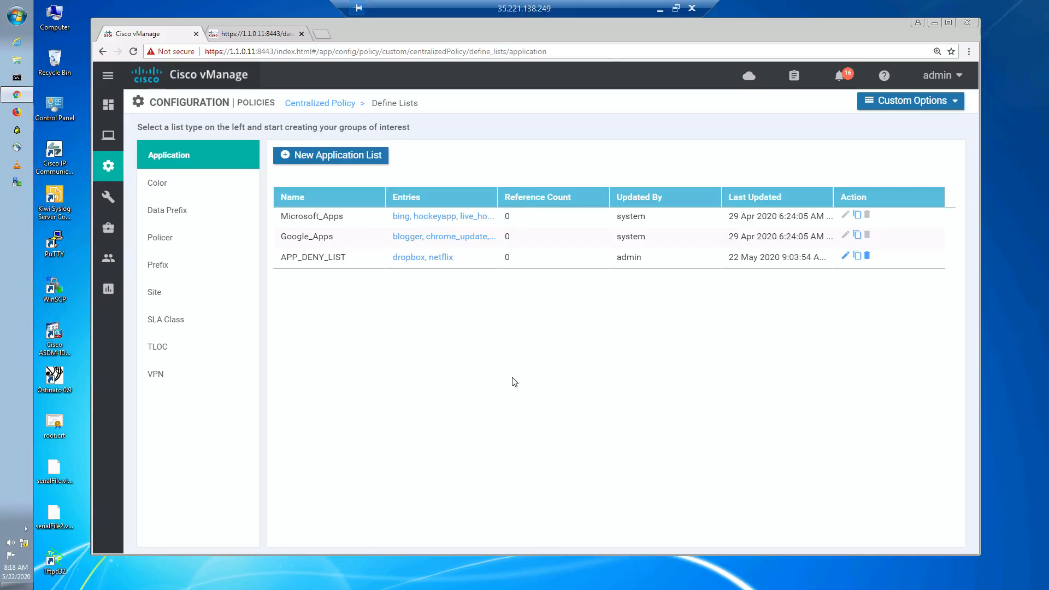
{"action": "left_click", "coordinate": [336, 155]}
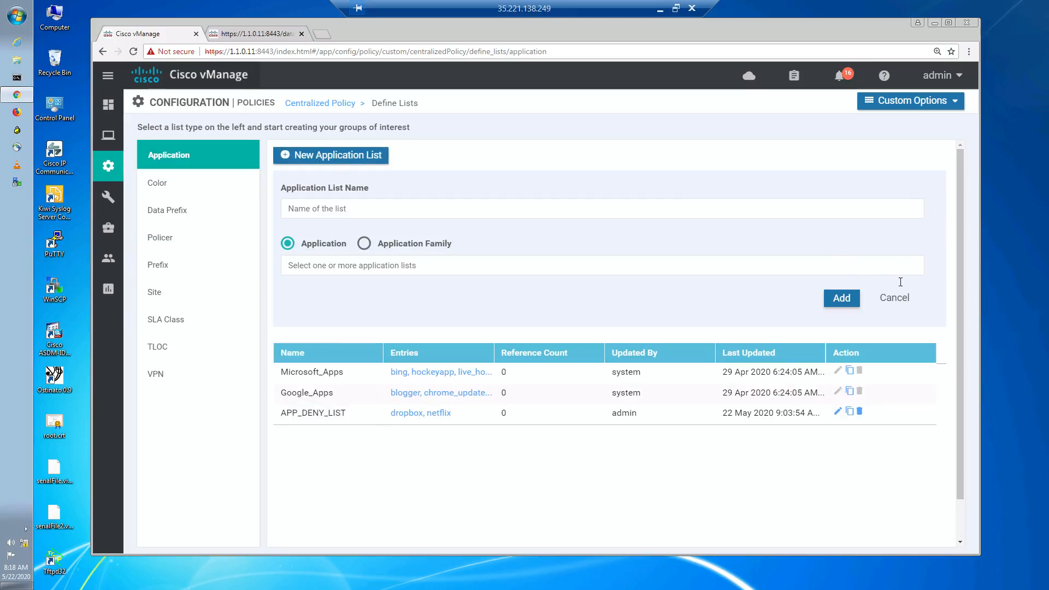
{"action": "left_click", "coordinate": [896, 300]}
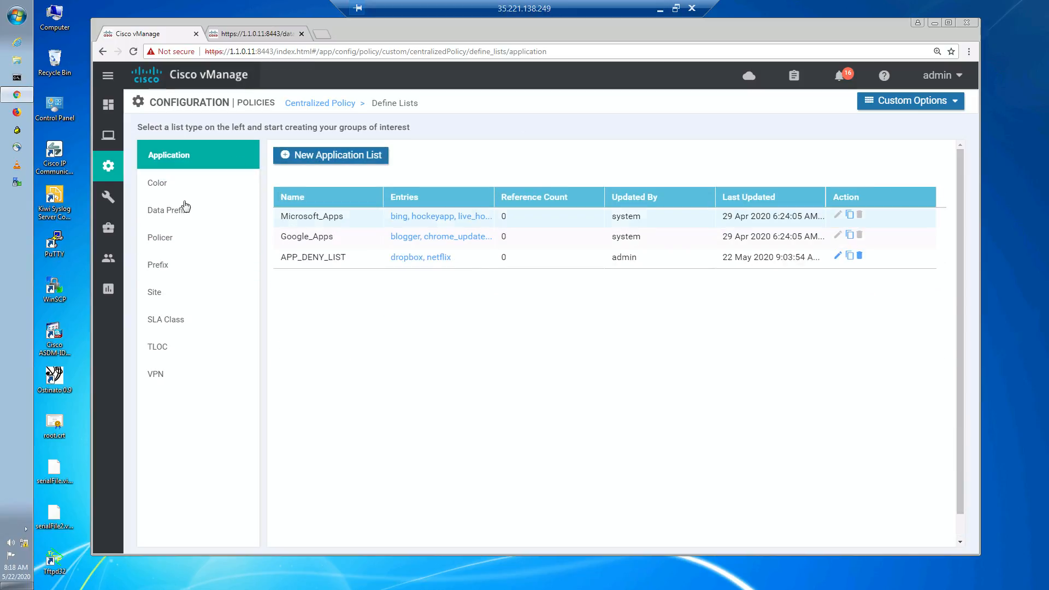
- Start a new data prefix list named DPFX_BR1BR2_NET
{"action": "left_click", "coordinate": [183, 206]}
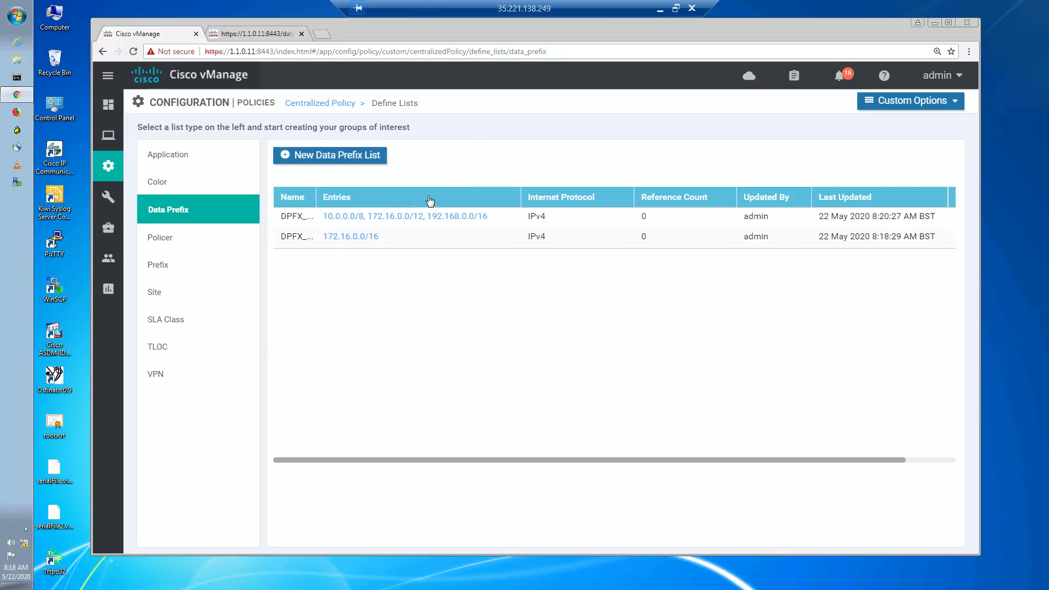
{"action": "left_click", "coordinate": [352, 155]}
{"action": "left_click", "coordinate": [372, 212]}
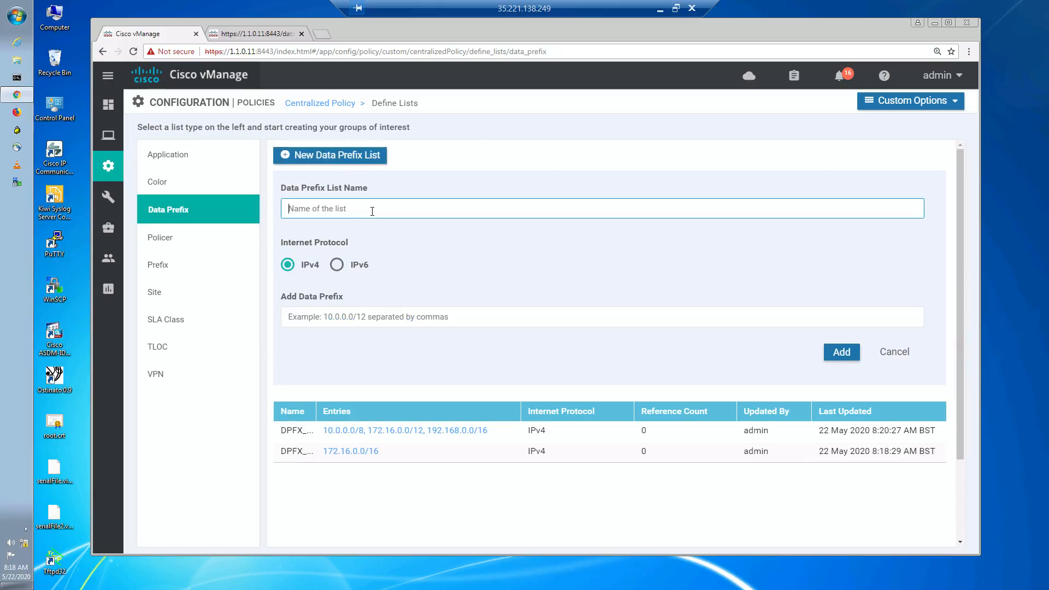
{"action": "type", "text": "DPFX_BR1BR3"}
{"action": "key", "text": "BackSpace"}
{"action": "type", "text": "2_NET"}
- Enter the prefixes 172.17.1.0/25 and 172.17.2.0/25 and add the list
{"action": "left_click", "coordinate": [402, 318]}
{"action": "type", "text": "17"}
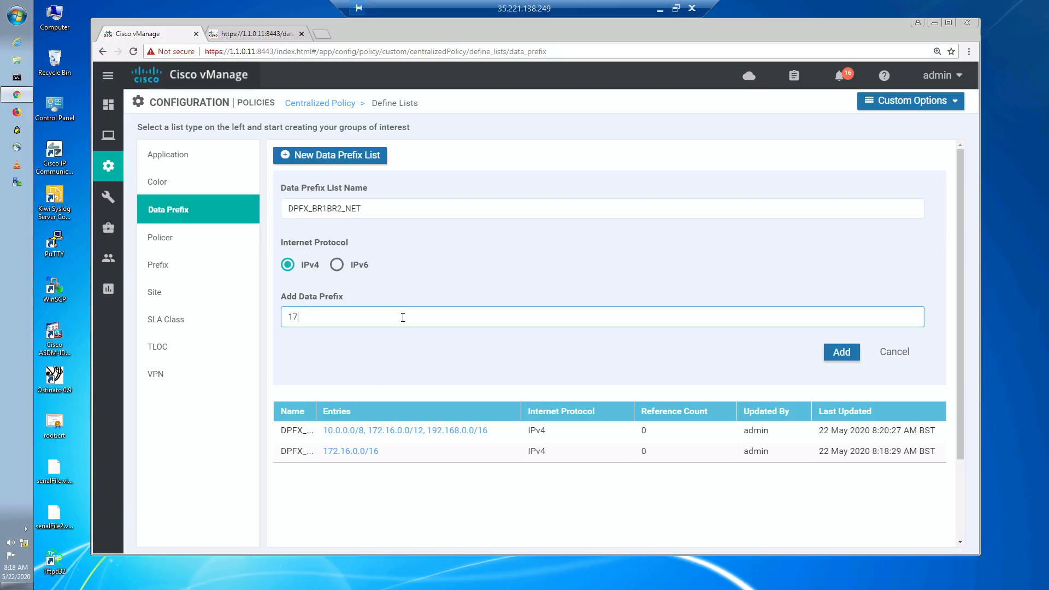
{"action": "type", "text": "2.17.1.0/25,172.17.2.0/25"}
{"action": "left_click", "coordinate": [843, 352]}
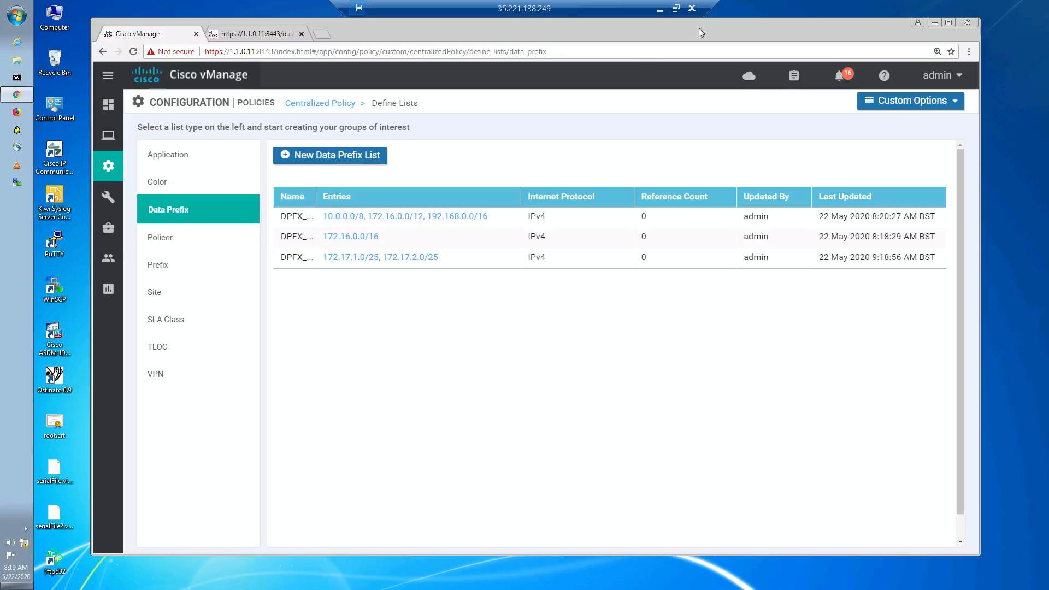
- Open the DATA_FROM_SERVICE traffic data policy for editing
{"action": "left_click", "coordinate": [908, 109]}
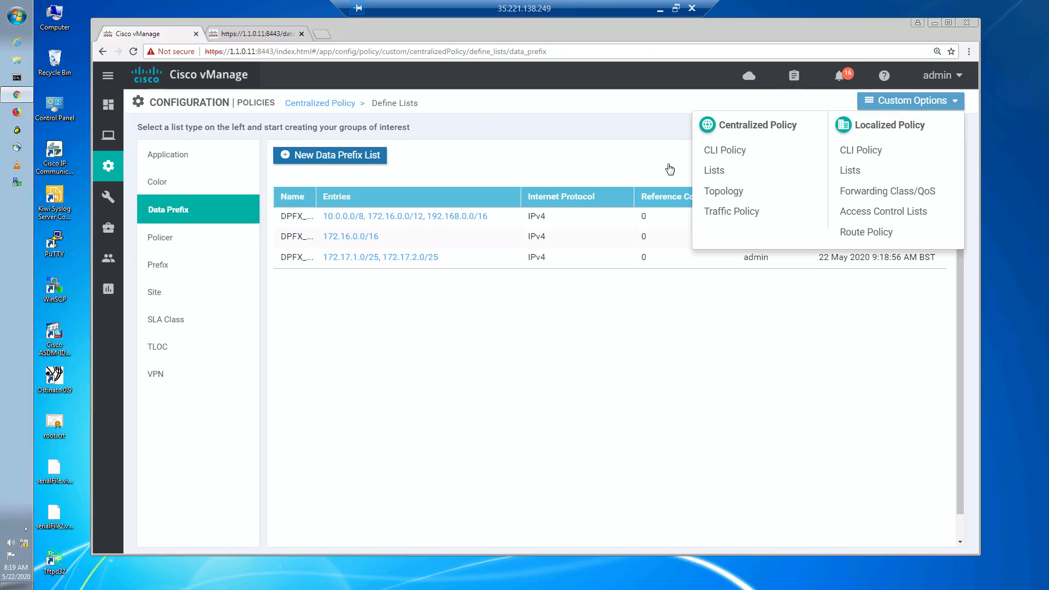
{"action": "left_click", "coordinate": [732, 213]}
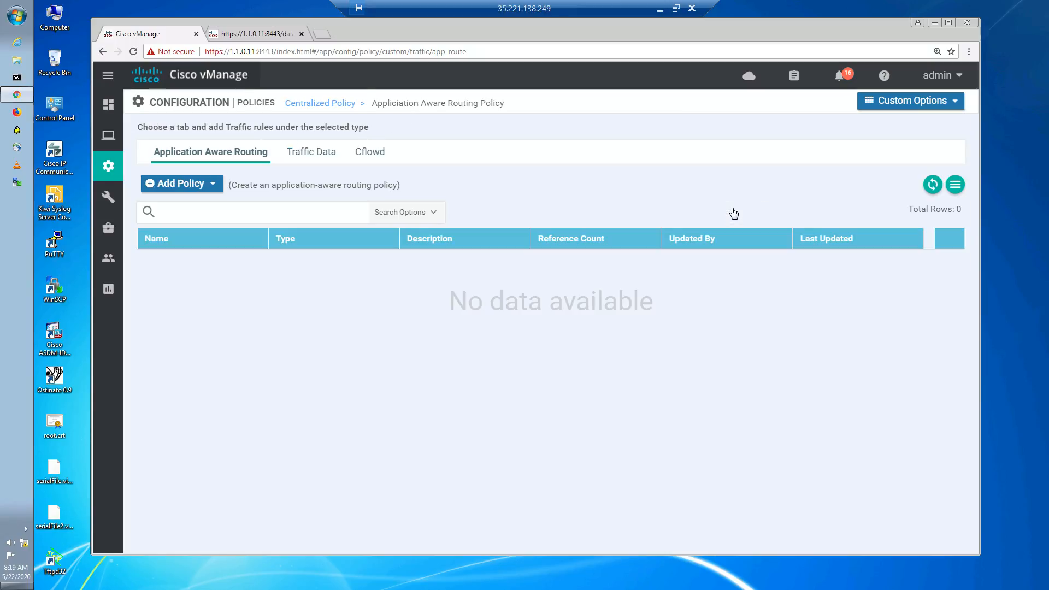
{"action": "left_click", "coordinate": [307, 152]}
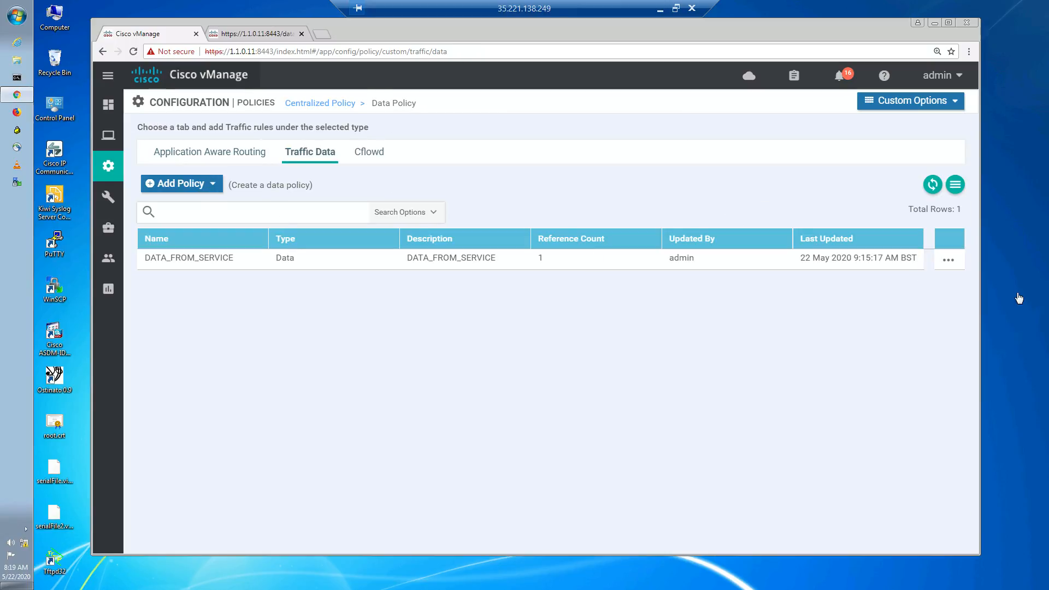
{"action": "left_click", "coordinate": [949, 263]}
{"action": "left_click", "coordinate": [875, 310]}
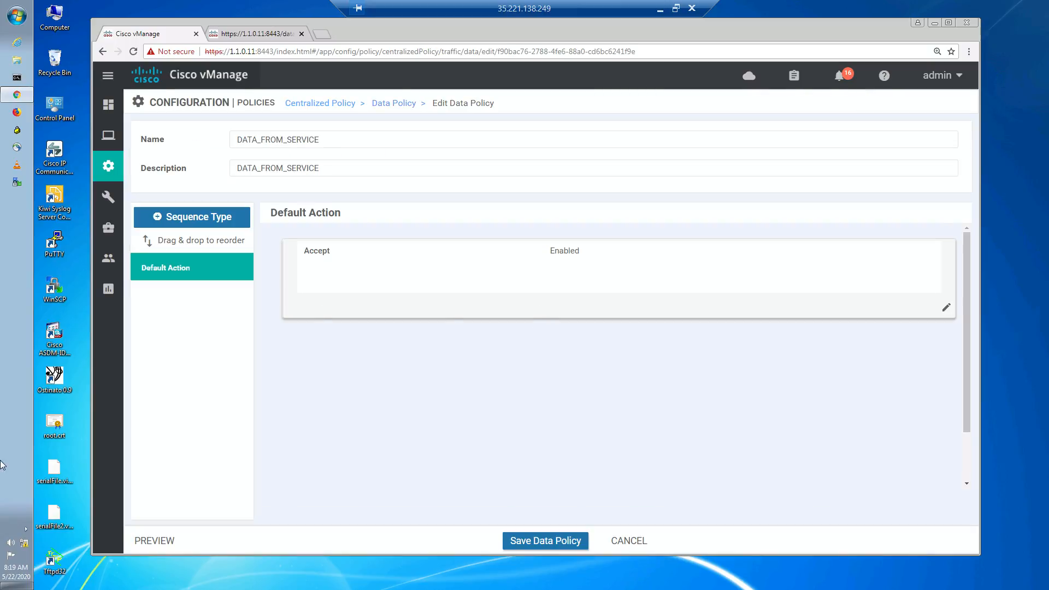
- Add a Traffic Engineering sequence type and create a new sequence rule in it
{"action": "left_click", "coordinate": [188, 226]}
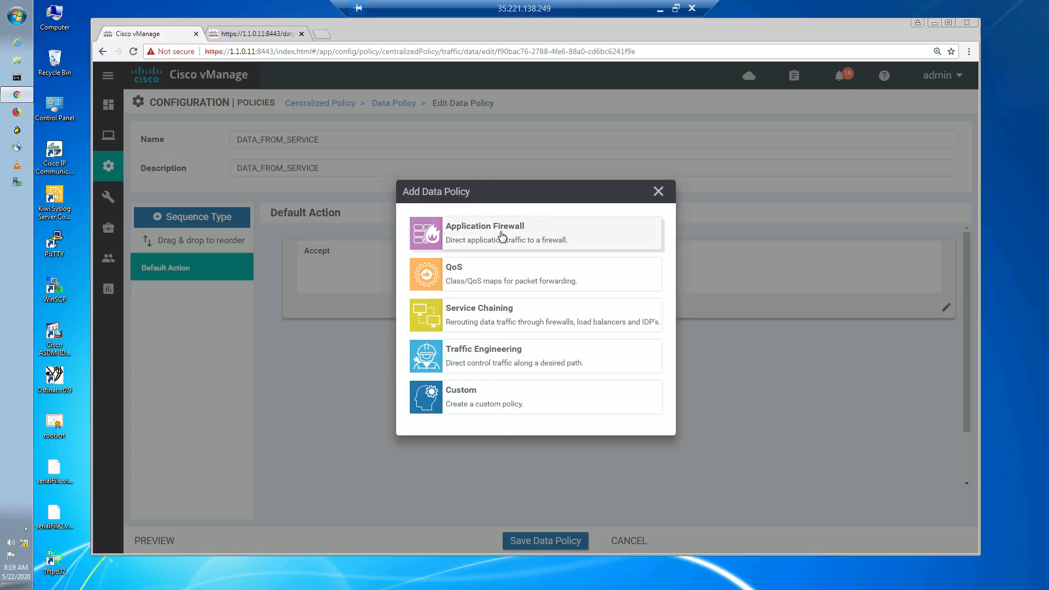
{"action": "left_click", "coordinate": [472, 358]}
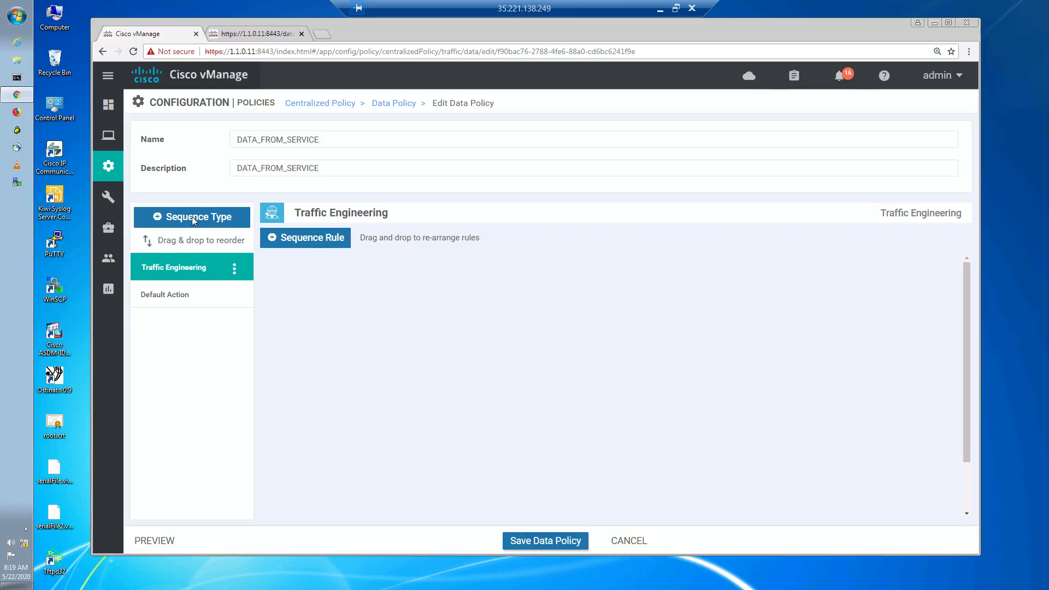
{"action": "left_click", "coordinate": [309, 241]}
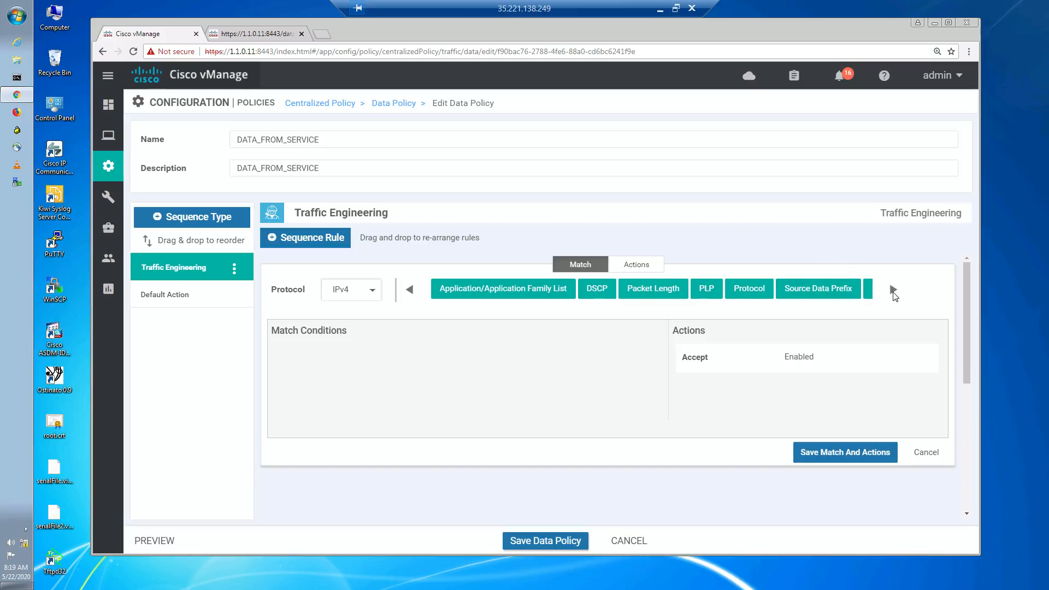
- Match the rule on the destination data prefix list DPFX_BR1BR2_NET
{"action": "left_click", "coordinate": [894, 289]}
{"action": "left_click", "coordinate": [847, 289]}
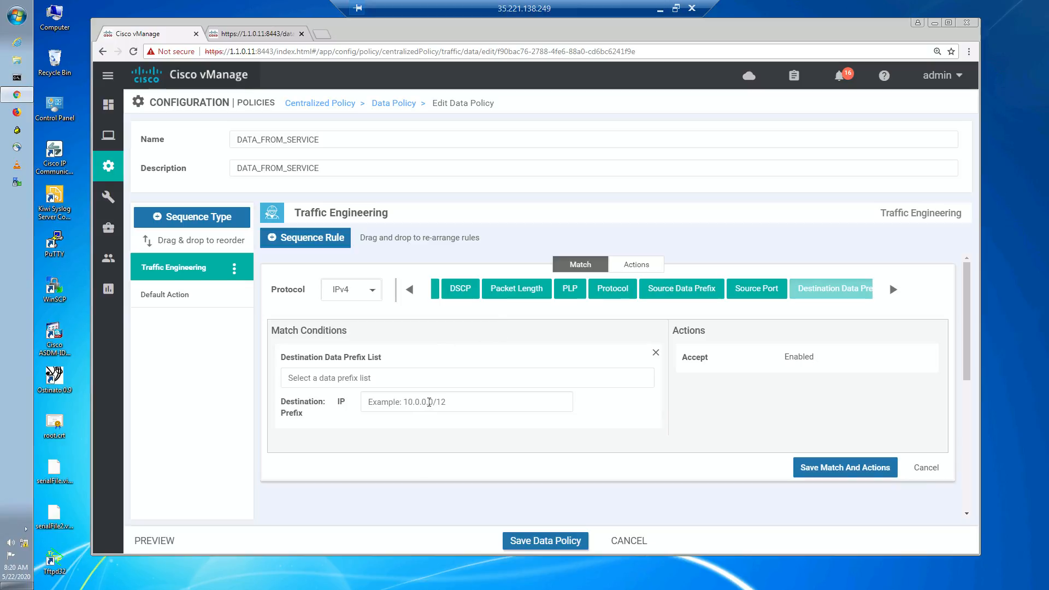
{"action": "left_click", "coordinate": [429, 401]}
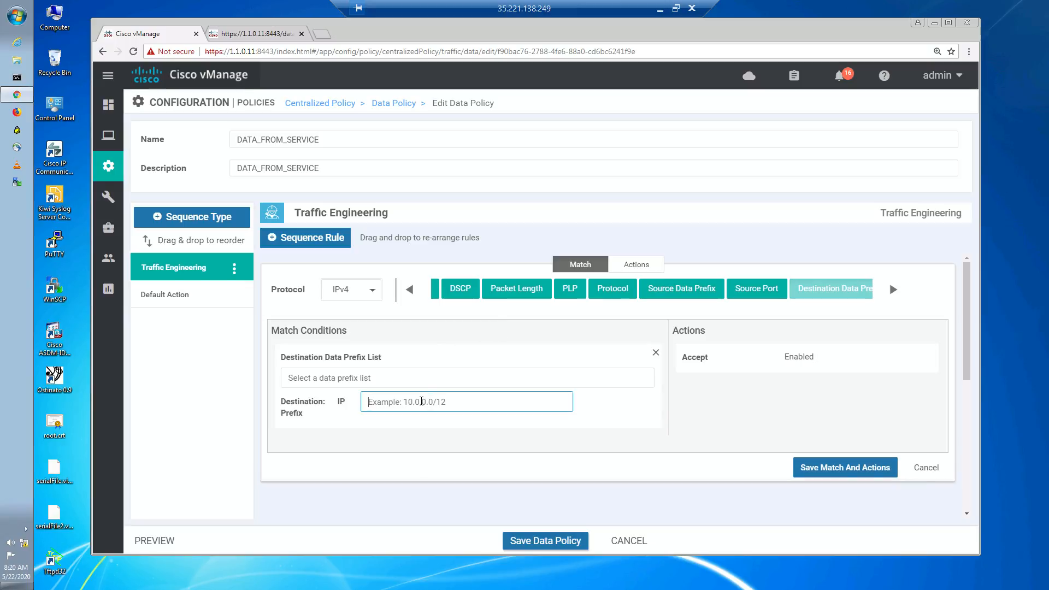
{"action": "left_click", "coordinate": [418, 383]}
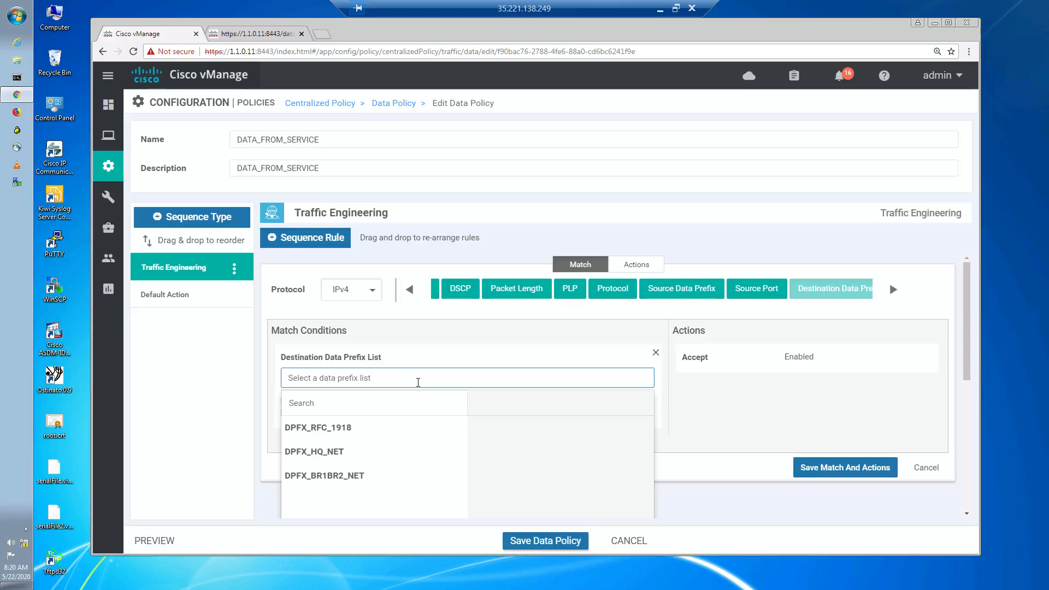
{"action": "left_click", "coordinate": [359, 484]}
{"action": "left_click", "coordinate": [575, 344]}
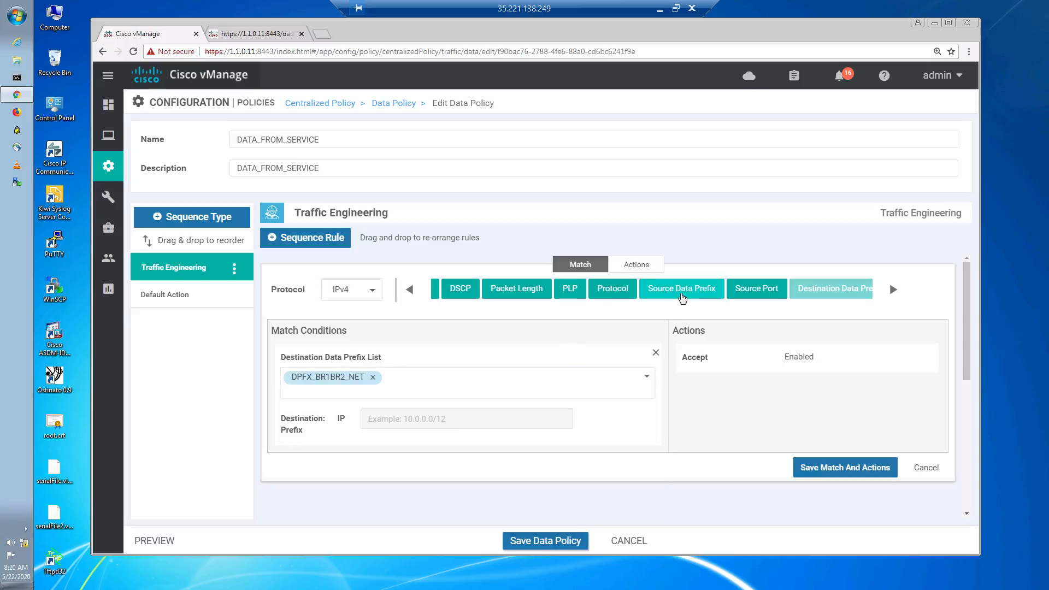
- Add a source data prefix match with the IP prefix 172.17.3.0/25
{"action": "left_click", "coordinate": [683, 294]}
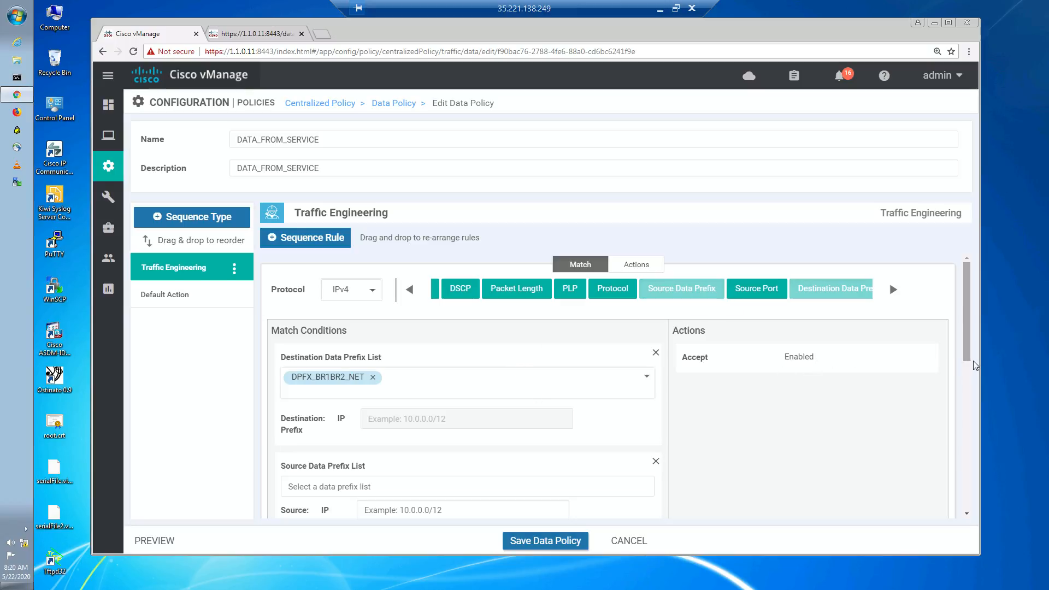
{"action": "mouse_move", "coordinate": [968, 379]}
{"action": "left_mouse_down"}
{"action": "mouse_move", "coordinate": [968, 405]}
{"action": "mouse_move", "coordinate": [966, 389]}
{"action": "left_mouse_up"}
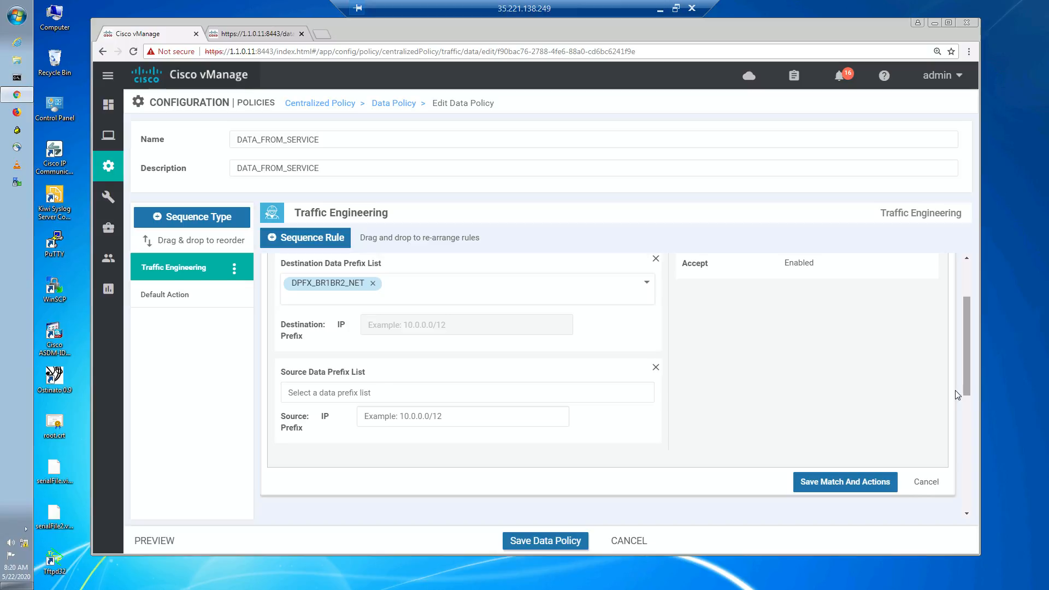
{"action": "left_click", "coordinate": [403, 415]}
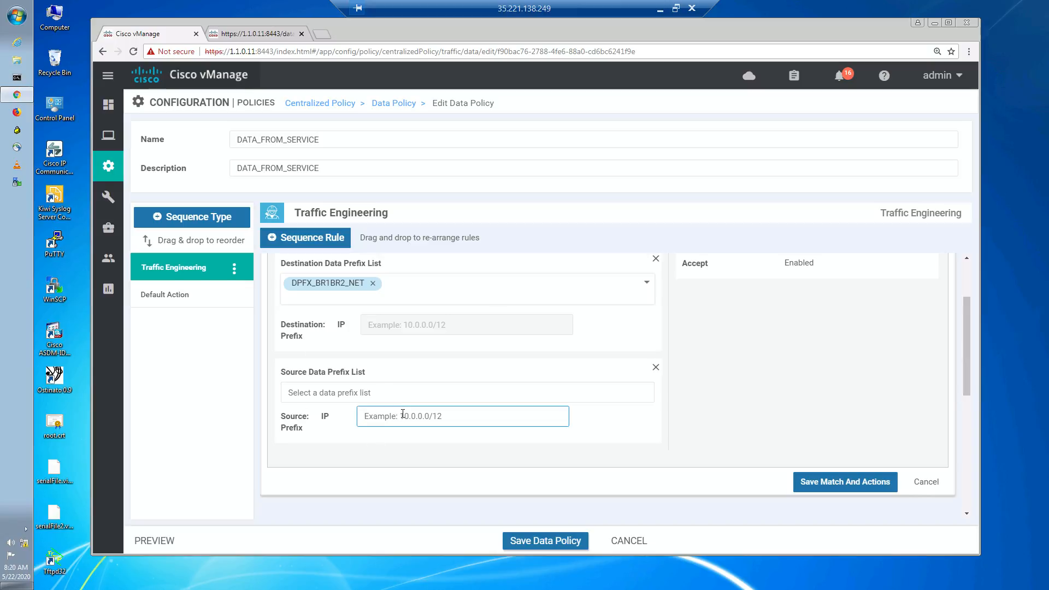
{"action": "type", "text": "172.17.3.0/25"}
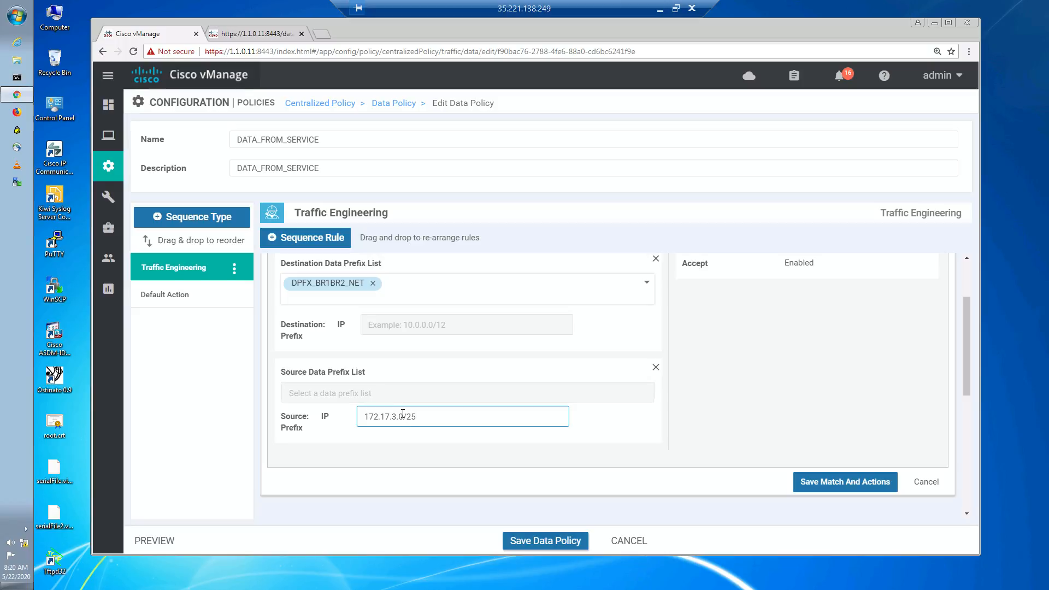
{"action": "left_click", "coordinate": [371, 479]}
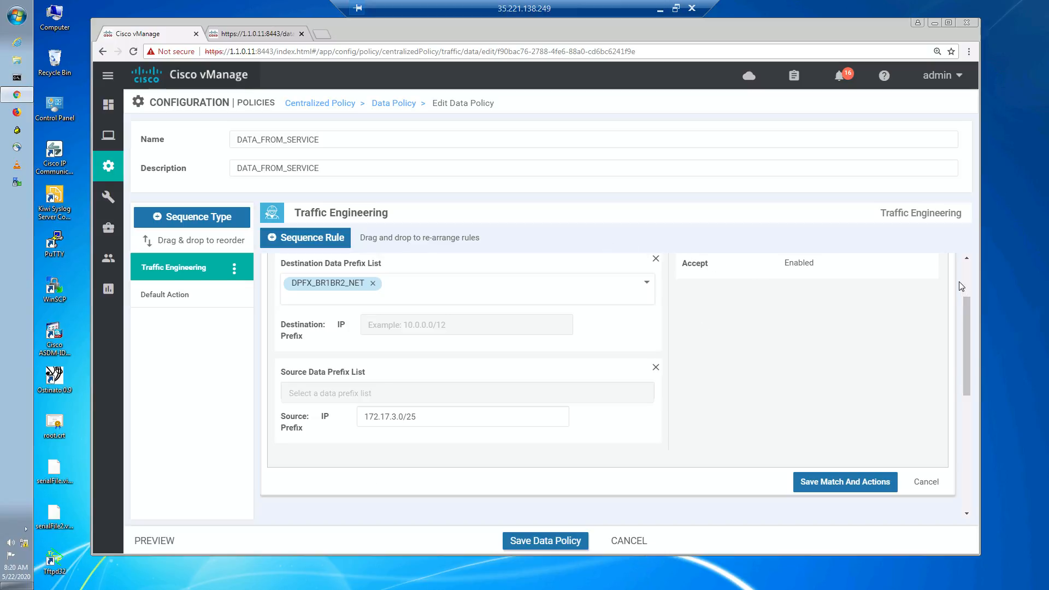
- Switch the sequence rule to its Actions settings
{"action": "left_click_drag", "start_coordinate": [968, 304], "coordinate": [967, 270]}
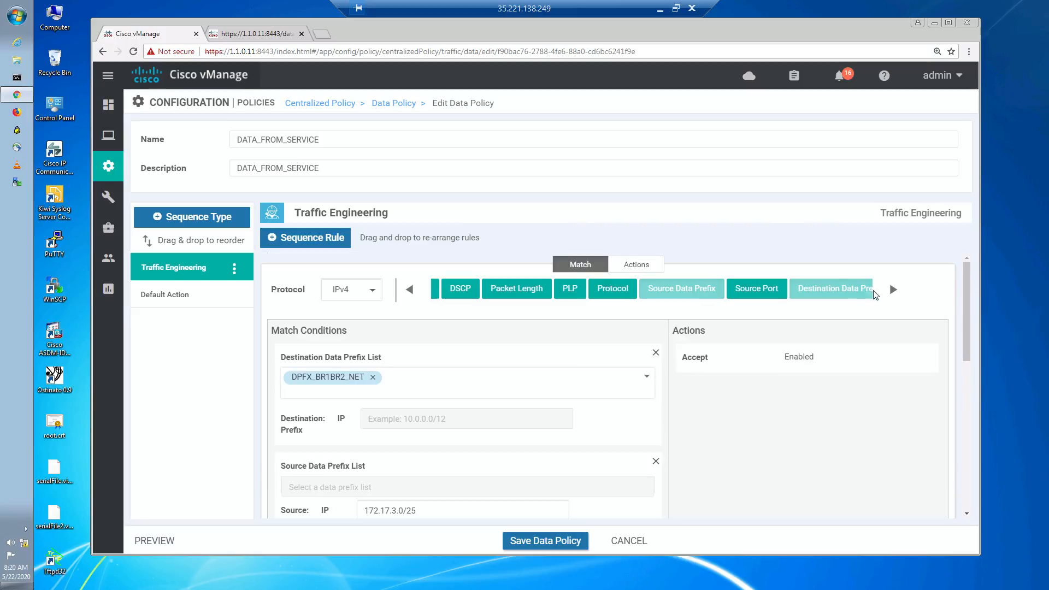
{"action": "left_click", "coordinate": [641, 267]}
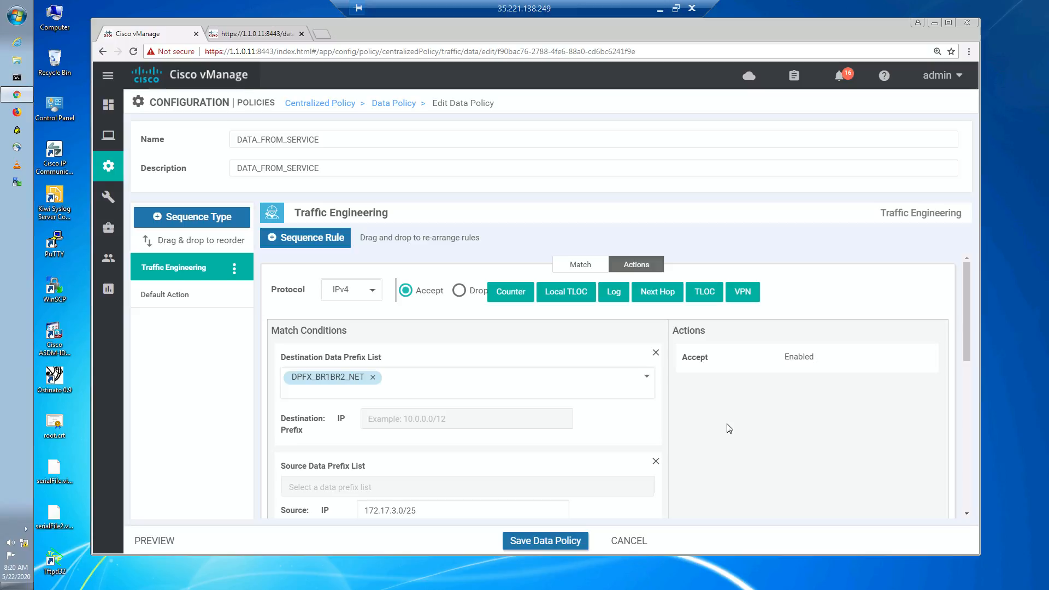
{"action": "left_click", "coordinate": [660, 9]}
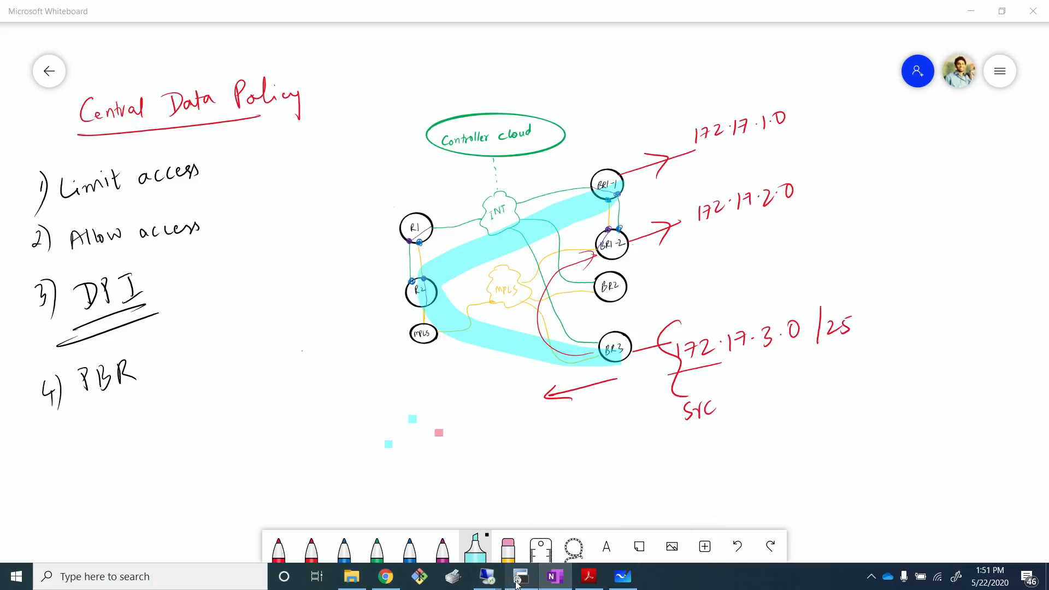
{"action": "mouse_move", "coordinate": [493, 584]}
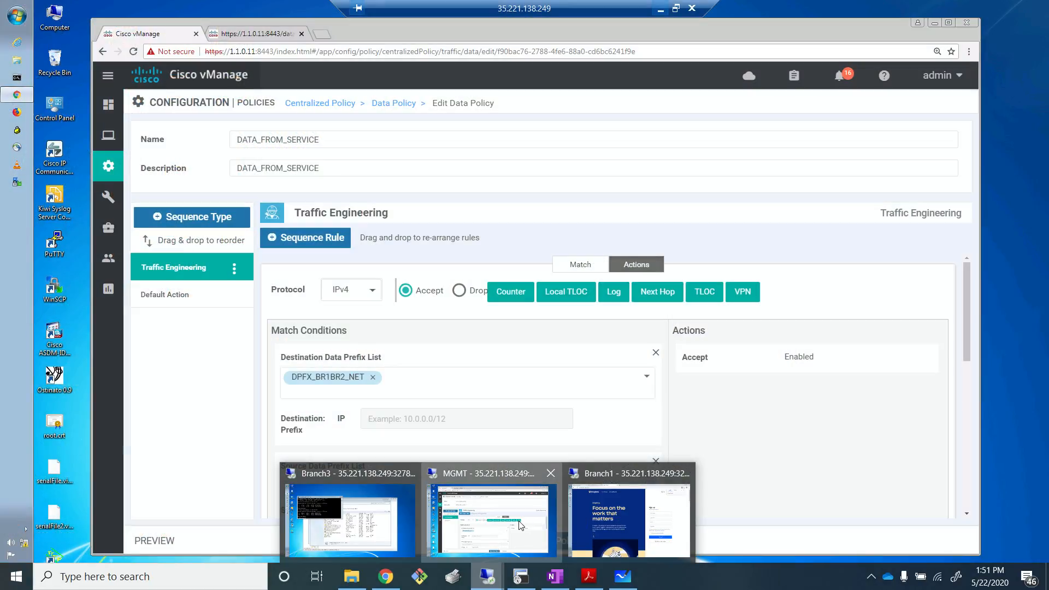
{"action": "left_click", "coordinate": [519, 523]}
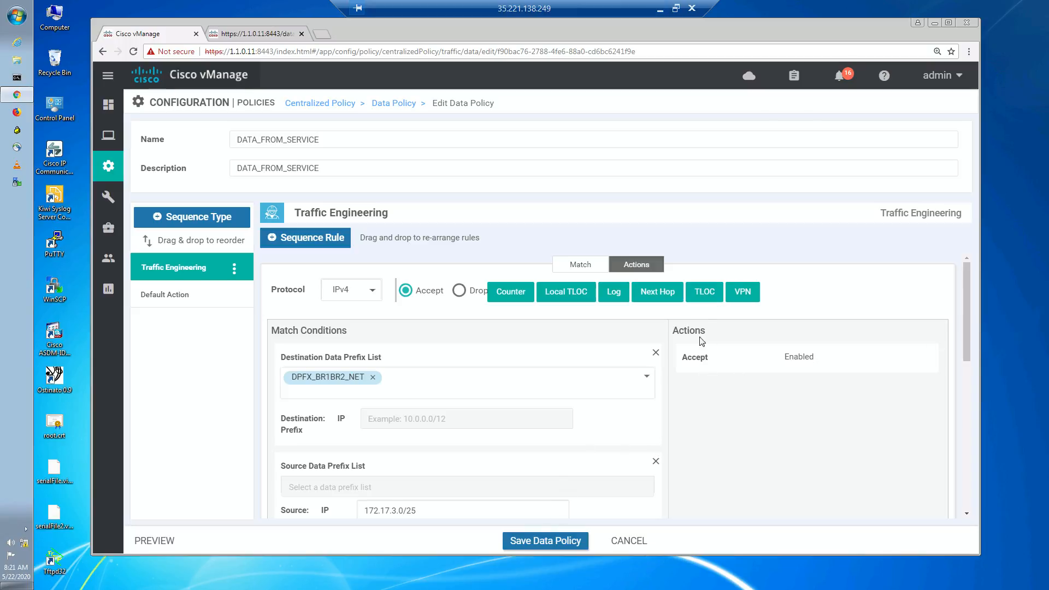
- Add a TLOC action to the rule and select the TLOC list TLOC_HQ
{"action": "left_click", "coordinate": [711, 303]}
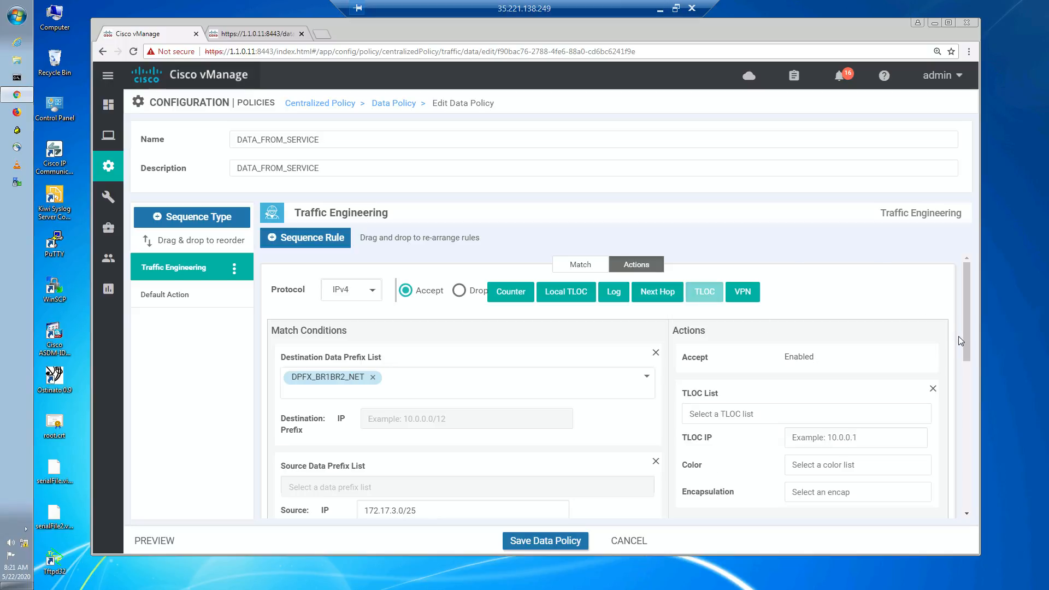
{"action": "left_click_drag", "start_coordinate": [969, 350], "coordinate": [965, 381]}
{"action": "left_click", "coordinate": [755, 340]}
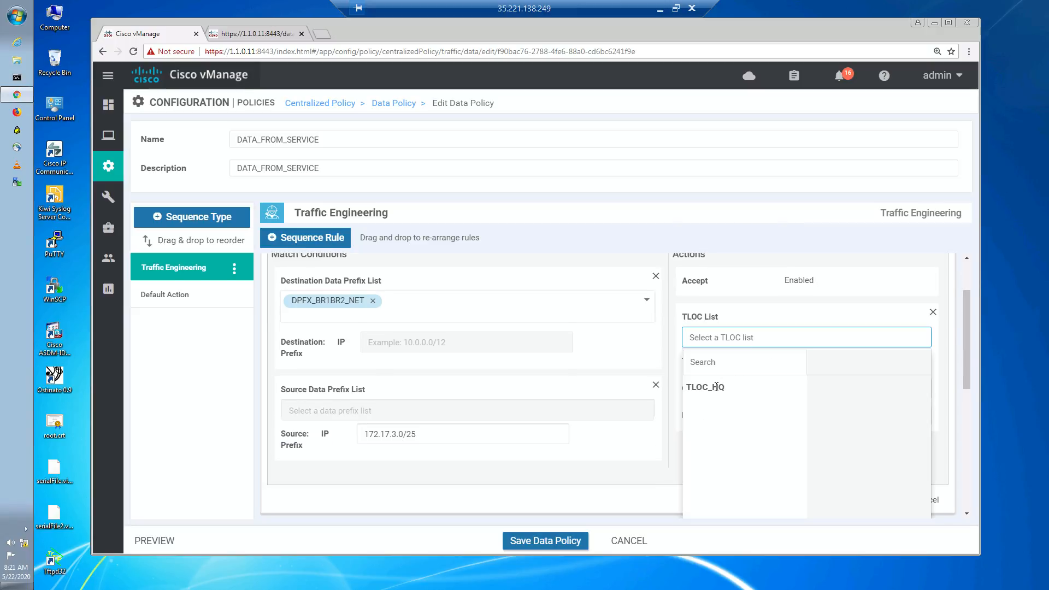
{"action": "mouse_move", "coordinate": [716, 387]}
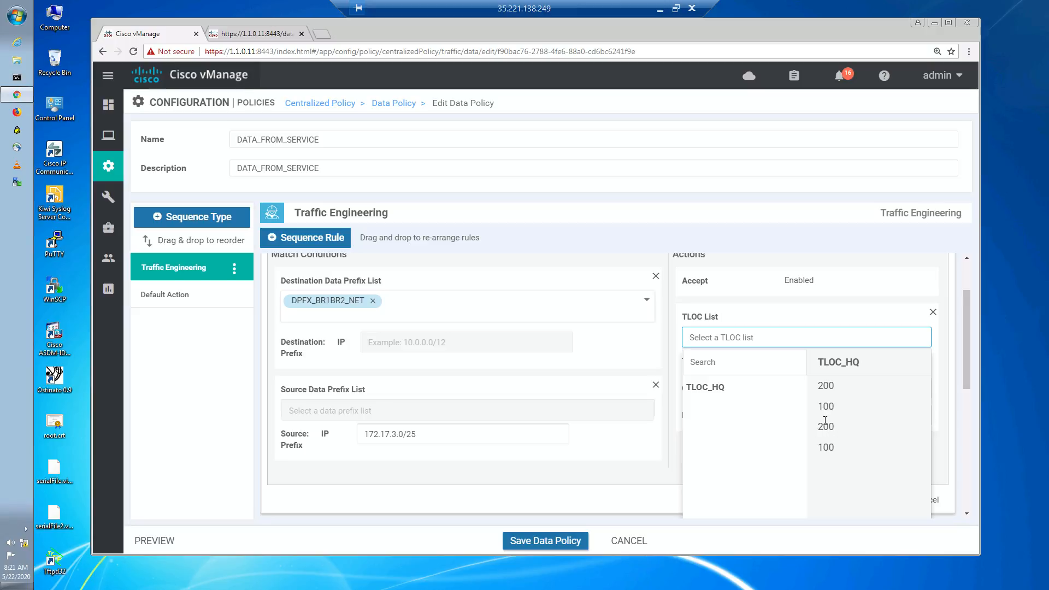
{"action": "left_click", "coordinate": [753, 388]}
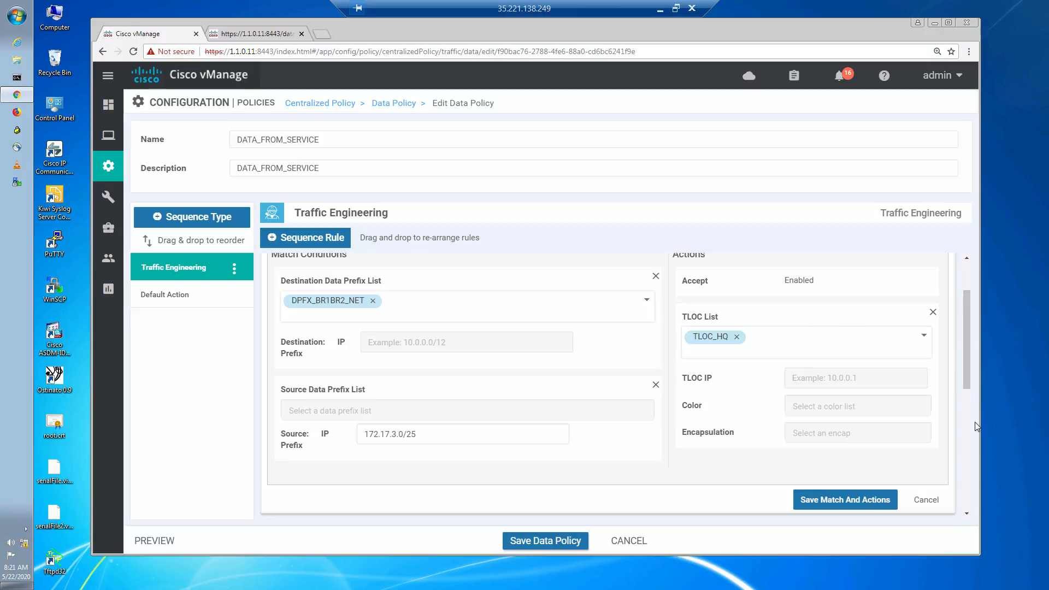
- Add a VPN action set to 10 and save the rule's match and actions
{"action": "scroll", "coordinate": [969, 428], "scroll_direction": "down", "scroll_amount": 2}
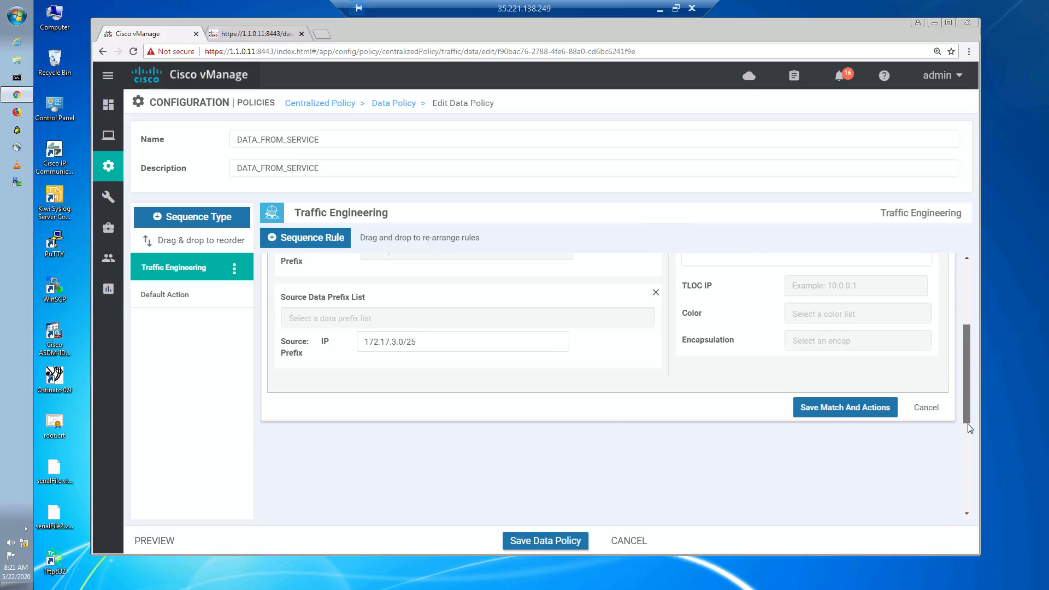
{"action": "scroll", "coordinate": [962, 381], "scroll_direction": "up", "scroll_amount": 2}
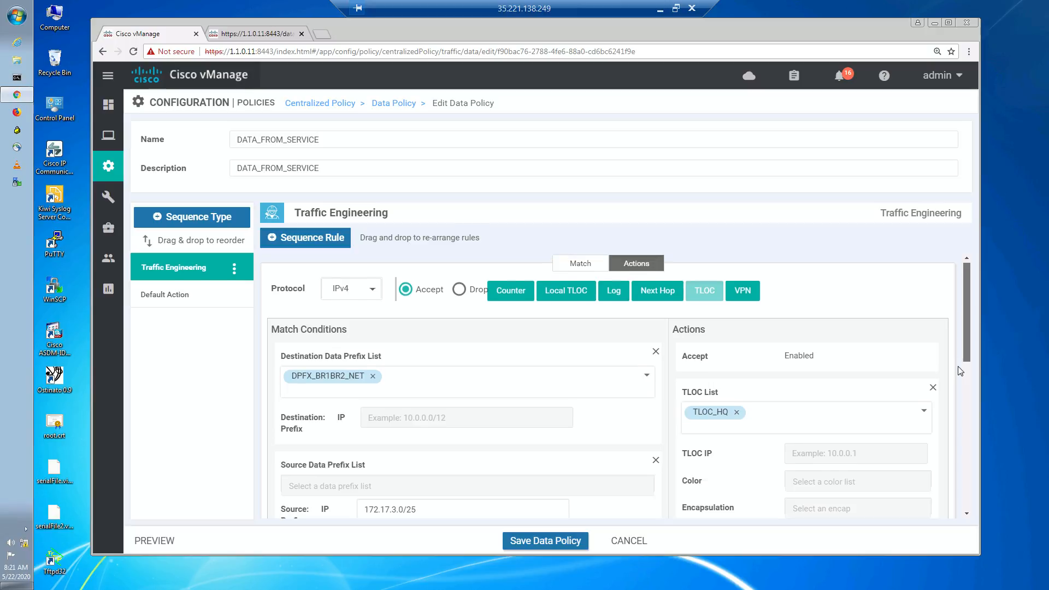
{"action": "left_click_drag", "start_coordinate": [958, 372], "coordinate": [957, 373]}
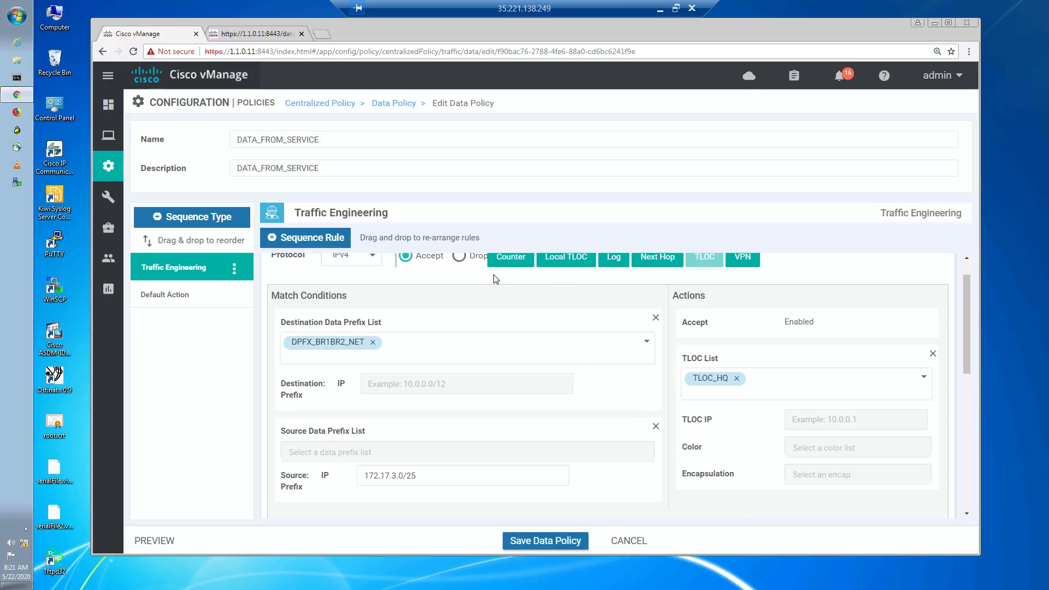
{"action": "left_click", "coordinate": [741, 262]}
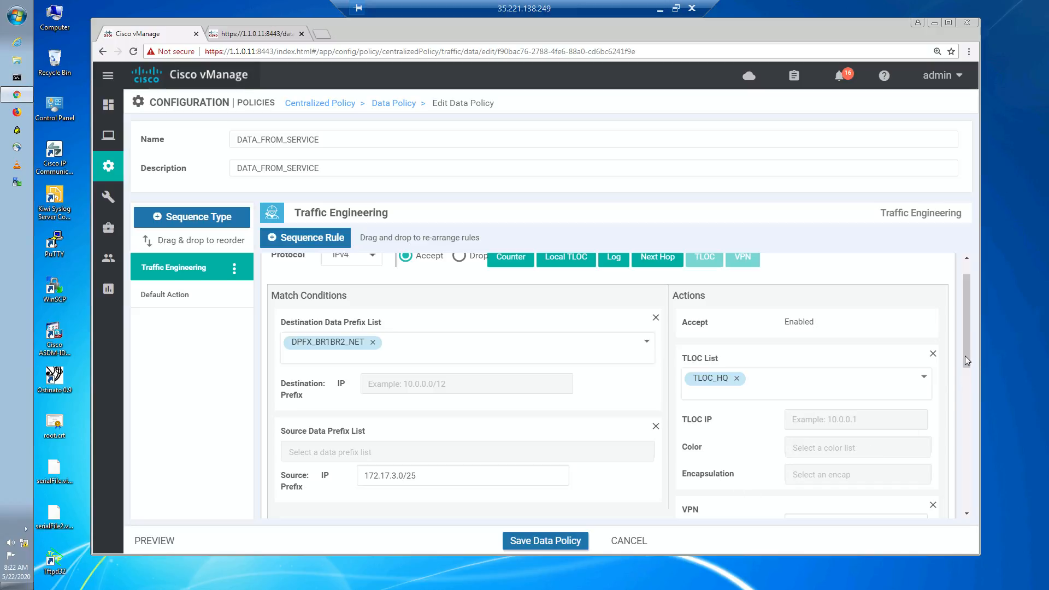
{"action": "scroll", "coordinate": [901, 390], "scroll_direction": "down", "scroll_amount": 3}
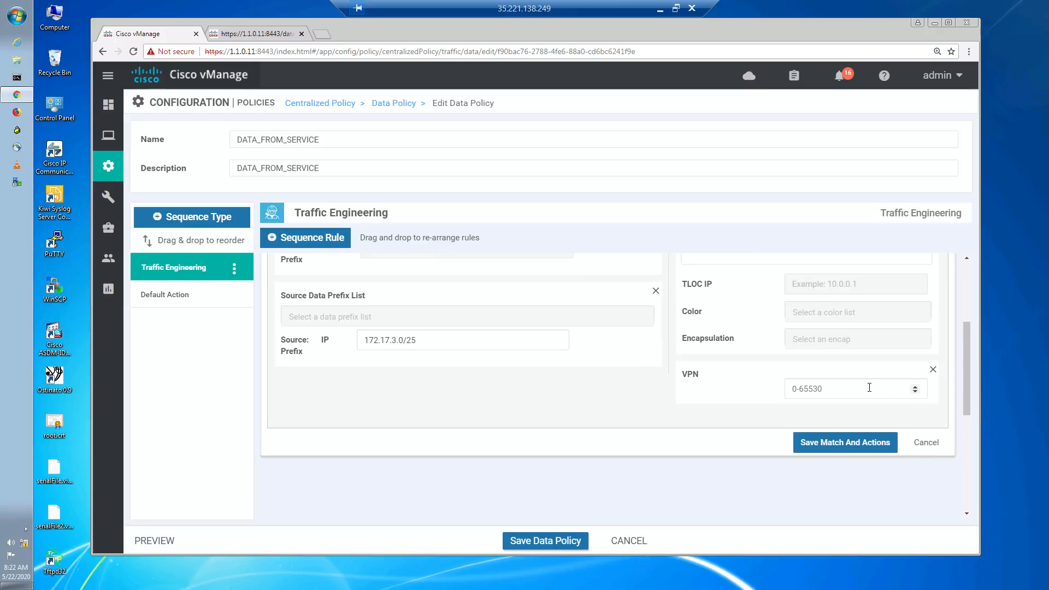
{"action": "left_click", "coordinate": [869, 388]}
{"action": "type", "text": "10"}
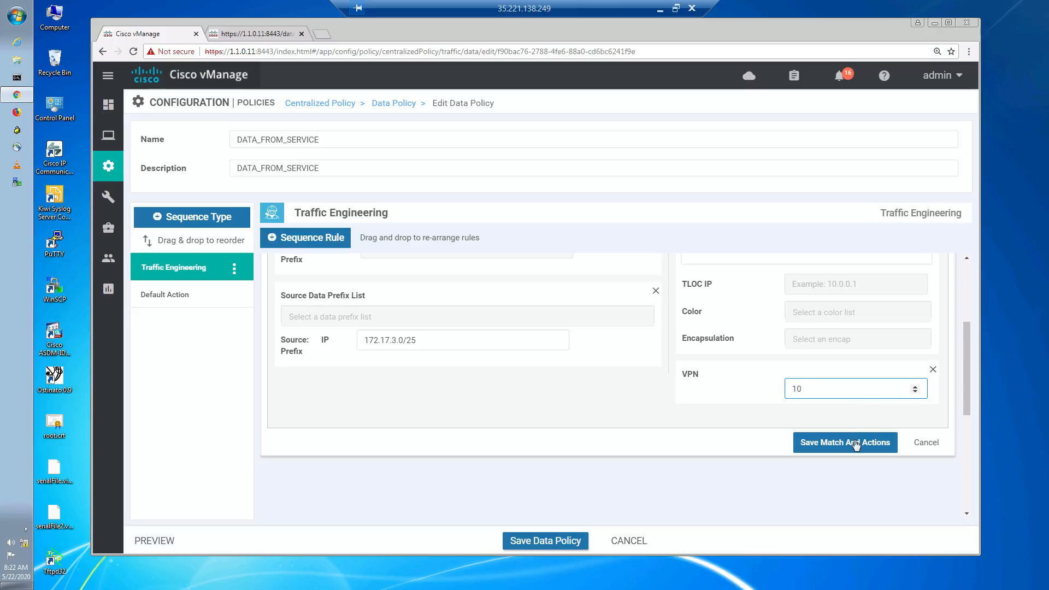
{"action": "left_click", "coordinate": [856, 444]}
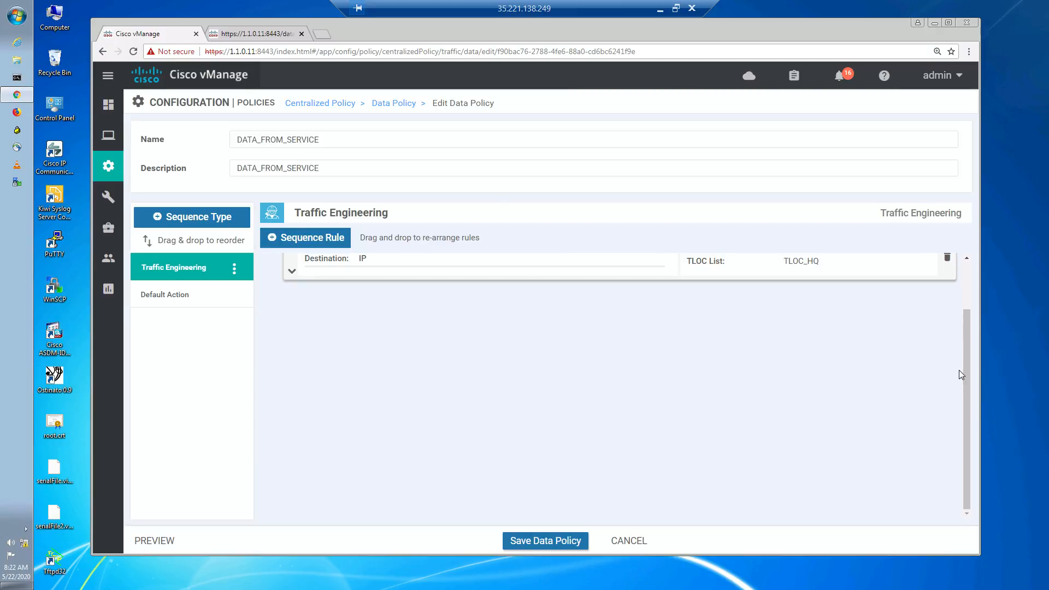
- Save the data policy, activate it on the vSmart device, and refresh the push task status
{"action": "scroll", "coordinate": [961, 375], "scroll_direction": "up", "scroll_amount": 2}
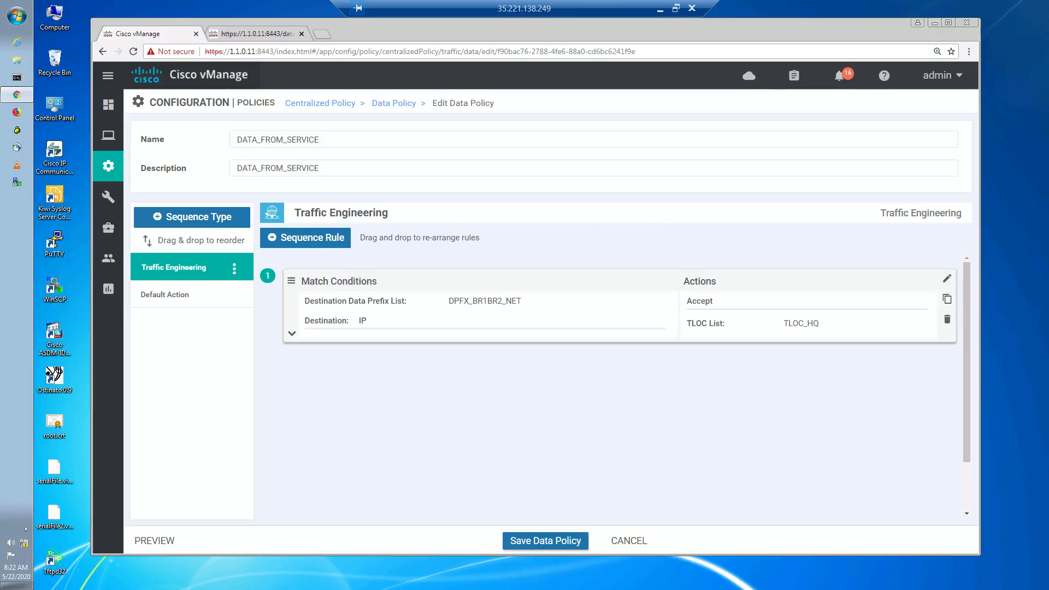
{"action": "left_click", "coordinate": [538, 541]}
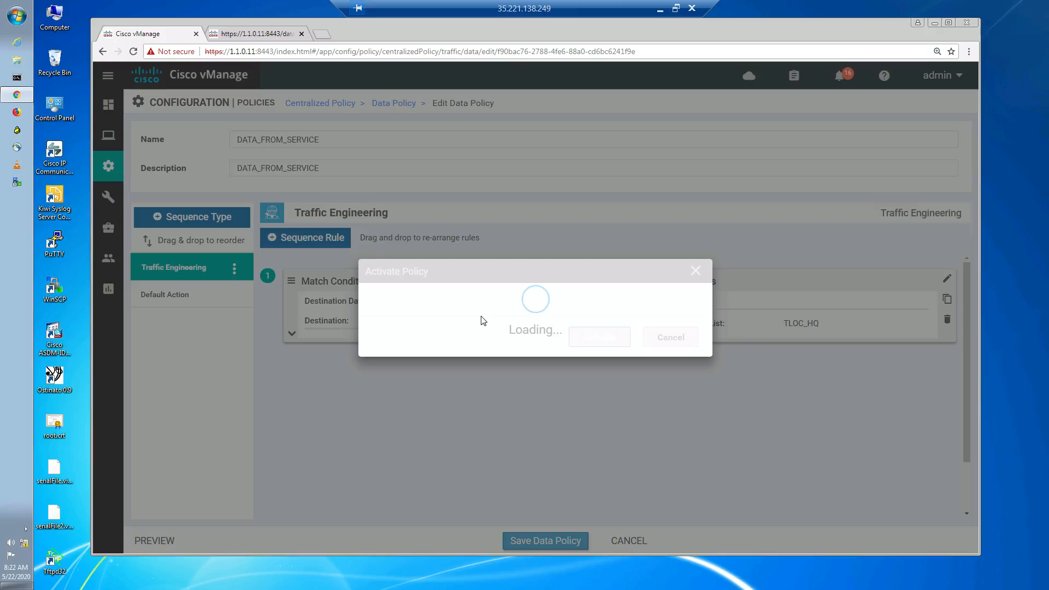
{"action": "left_click", "coordinate": [608, 365]}
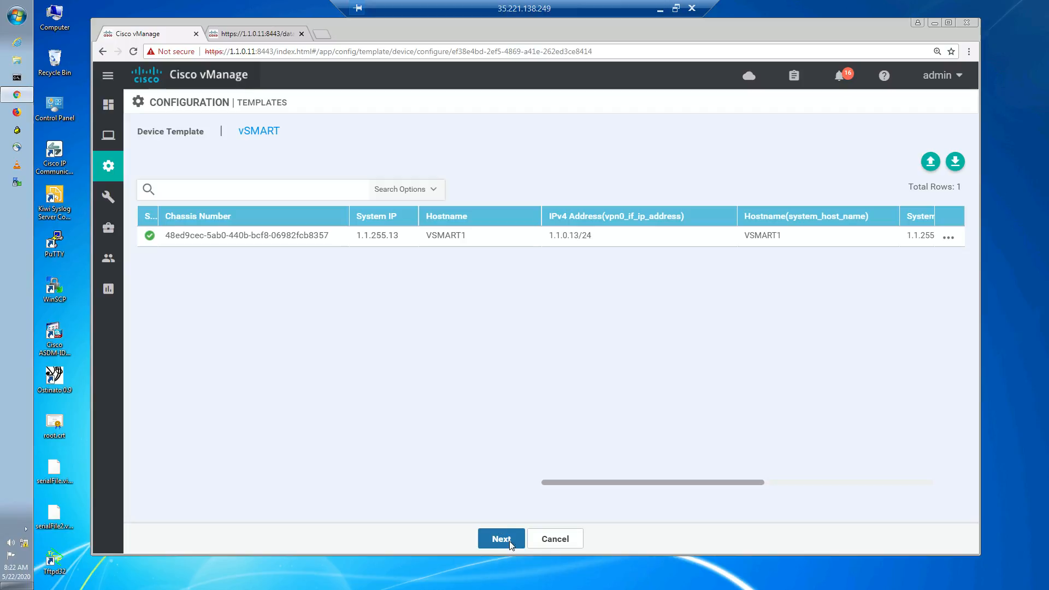
{"action": "left_click", "coordinate": [510, 542]}
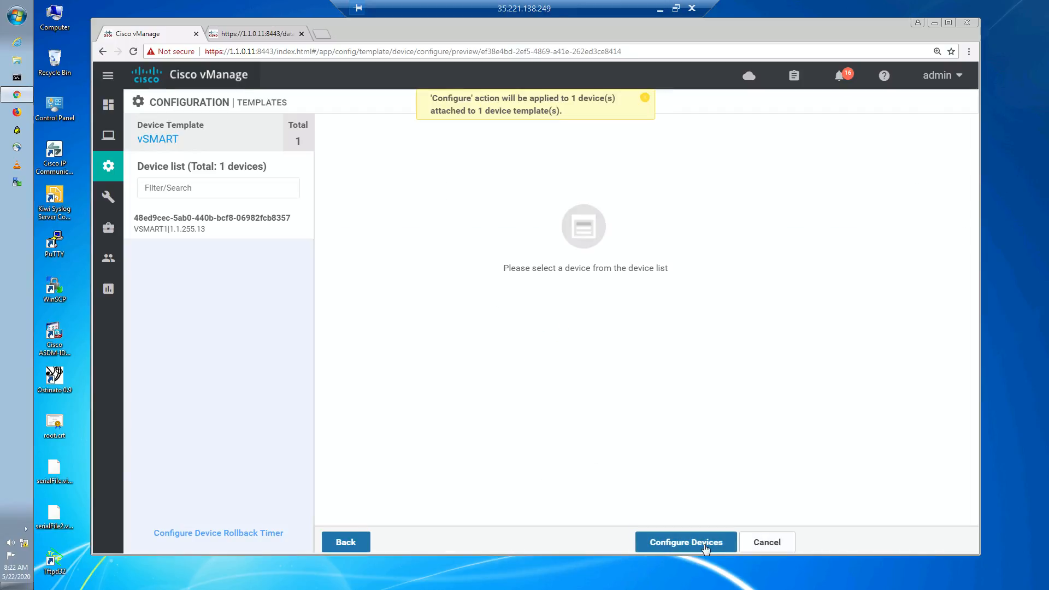
{"action": "left_click", "coordinate": [686, 542]}
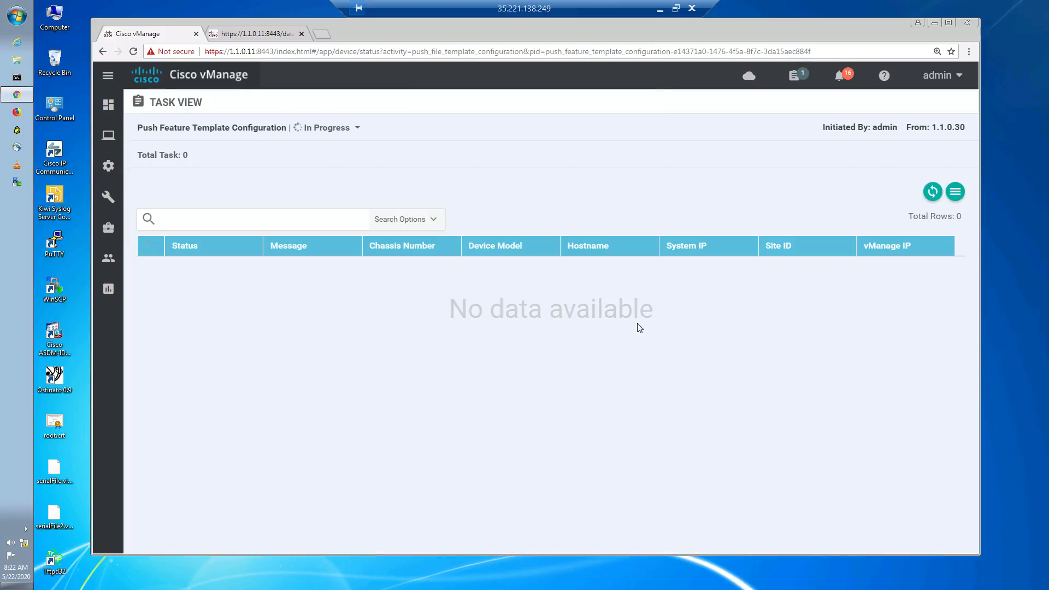
{"action": "left_click", "coordinate": [932, 191]}
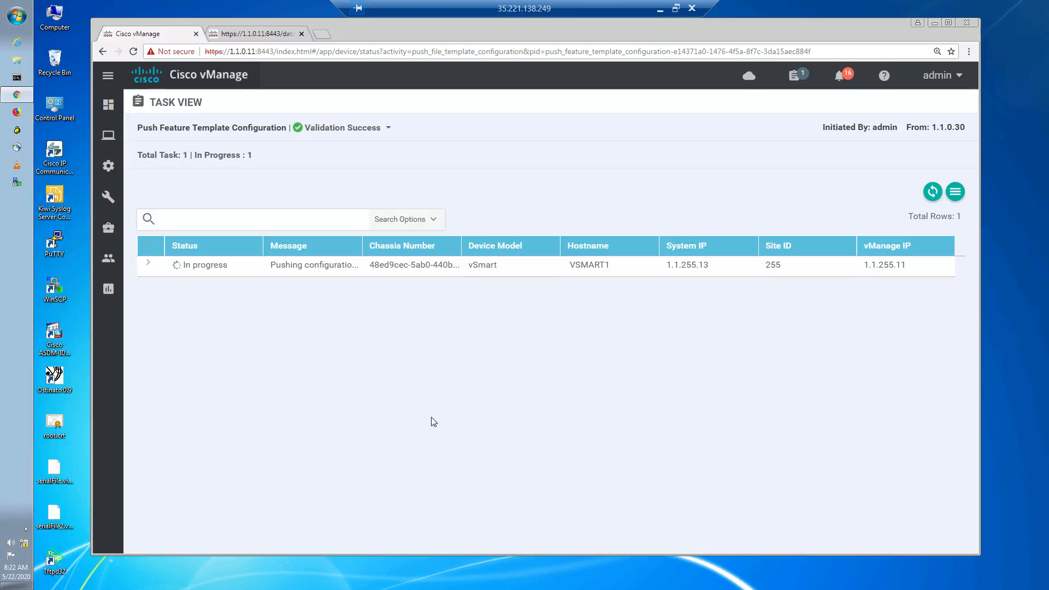
{"action": "left_click", "coordinate": [932, 193]}
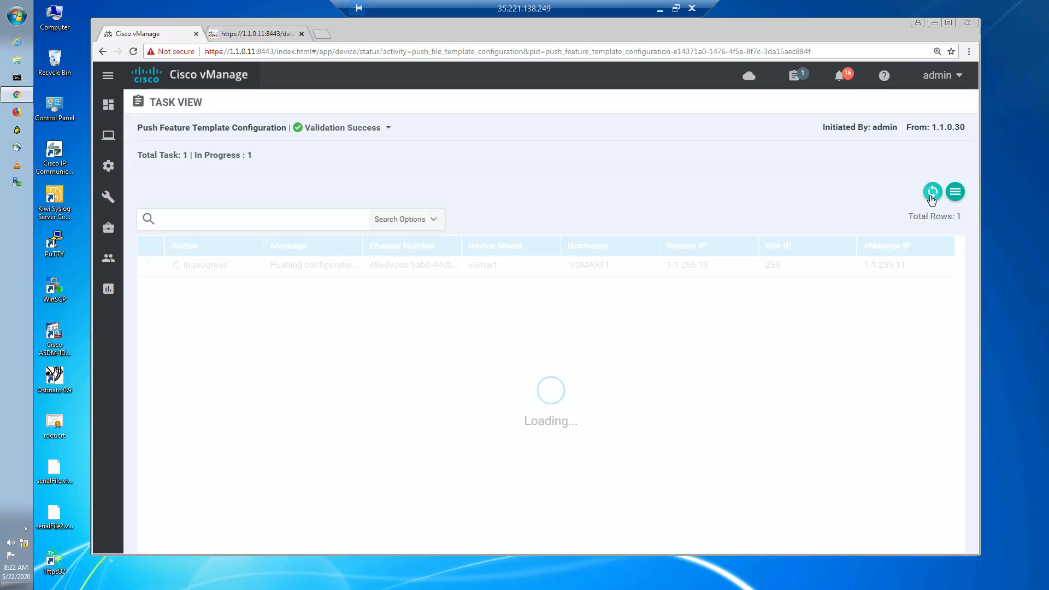
- Switch to the vSmart terminal session and rerun the running policy configuration display to review the pushed policy
{"action": "left_click", "coordinate": [659, 9]}
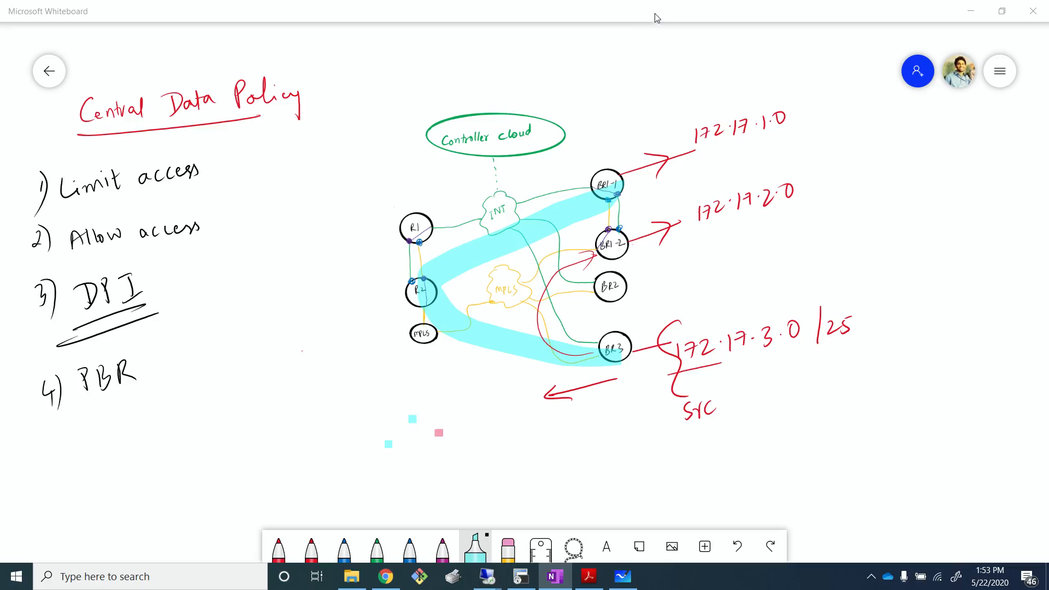
{"action": "left_click", "coordinate": [521, 576]}
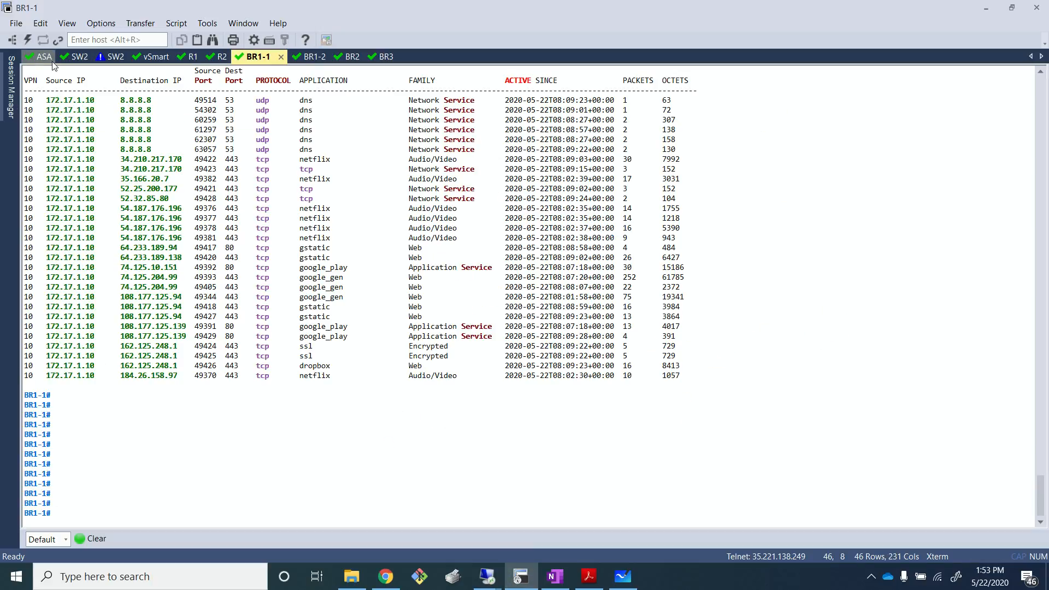
{"action": "left_click", "coordinate": [161, 58]}
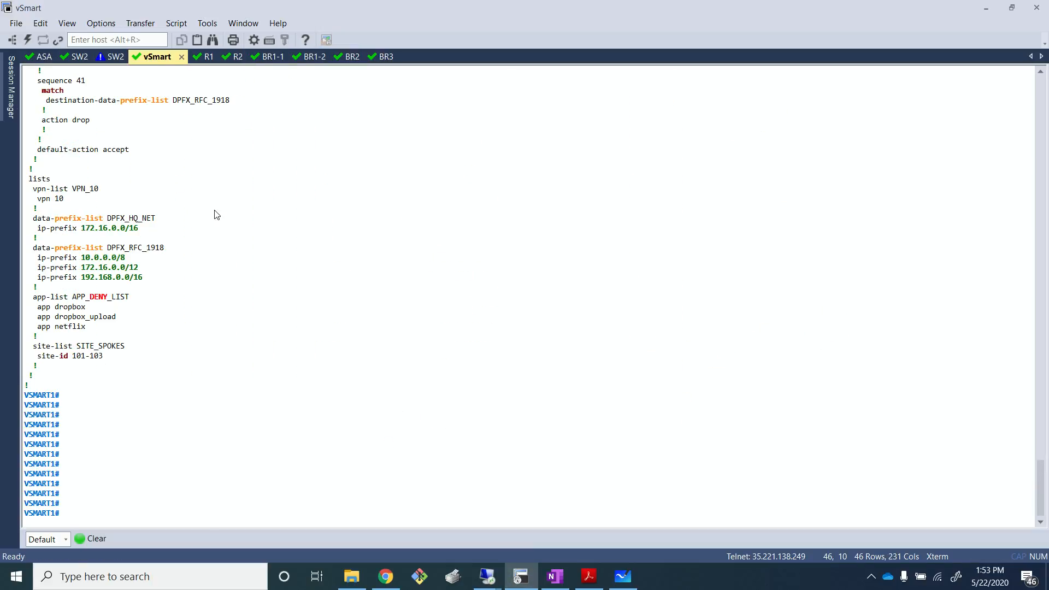
{"action": "key", "text": "Up"}
{"action": "key", "text": "Return"}
{"action": "key", "text": "Return"}
{"action": "key", "text": "Return"}
{"action": "key", "text": "Return"}
{"action": "key", "text": "Return"}
{"action": "key", "text": "Return"}
{"action": "key", "text": "Return"}
{"action": "key", "text": "Return"}
{"action": "key", "text": "Return"}
{"action": "key", "text": "Return"}
{"action": "key", "text": "Return"}
{"action": "key", "text": "Return"}
{"action": "key", "text": "Return"}
{"action": "key", "text": "Return"}
{"action": "key", "text": "Return"}
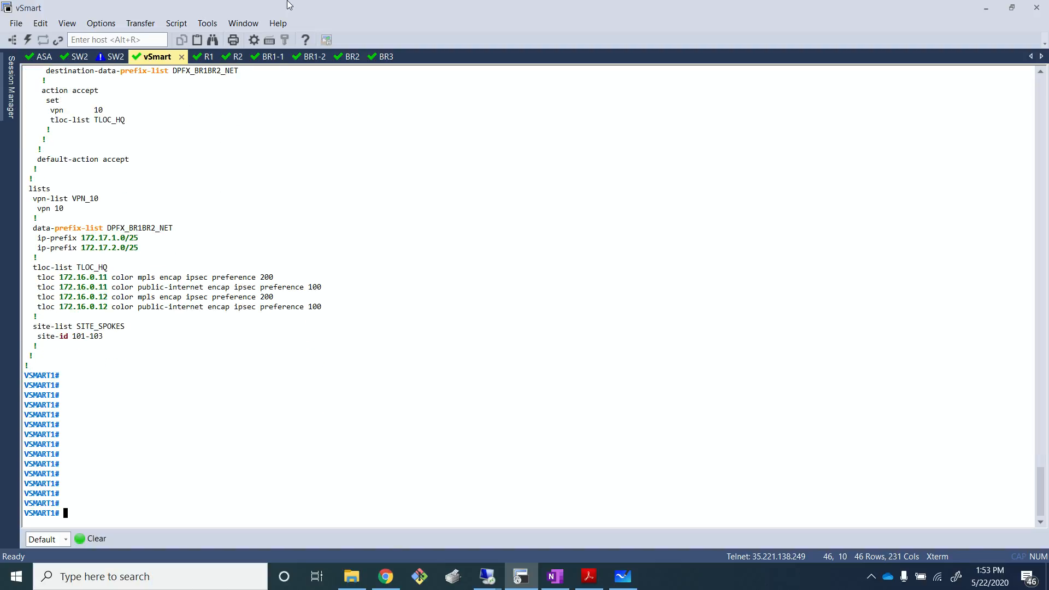
{"action": "left_click", "coordinate": [32, 229]}
{"action": "left_click_drag", "start_coordinate": [34, 233], "coordinate": [302, 344]}
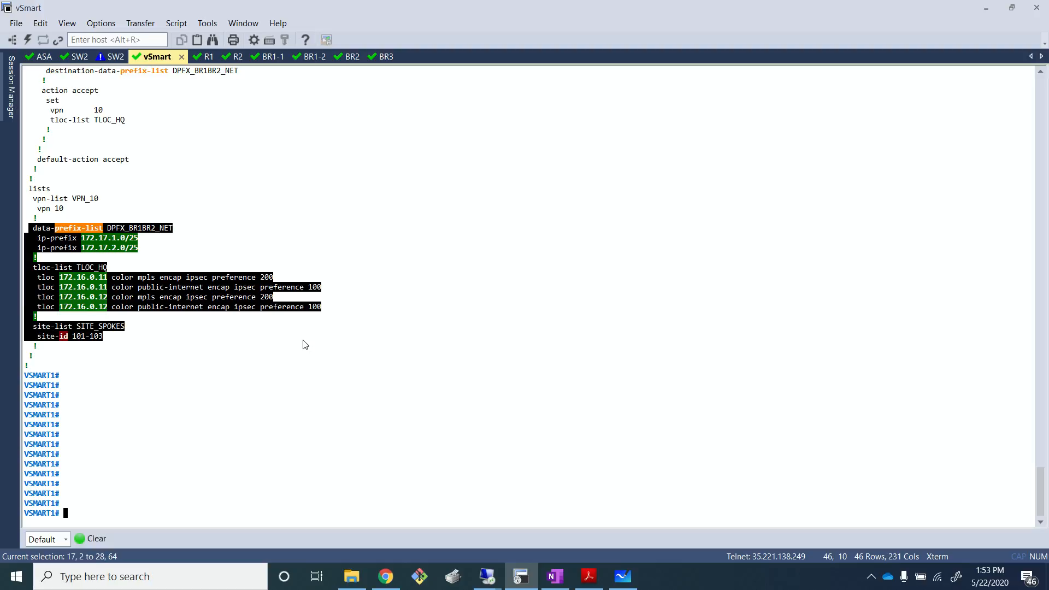
{"action": "scroll", "coordinate": [241, 260], "scroll_direction": "up", "scroll_amount": 5}
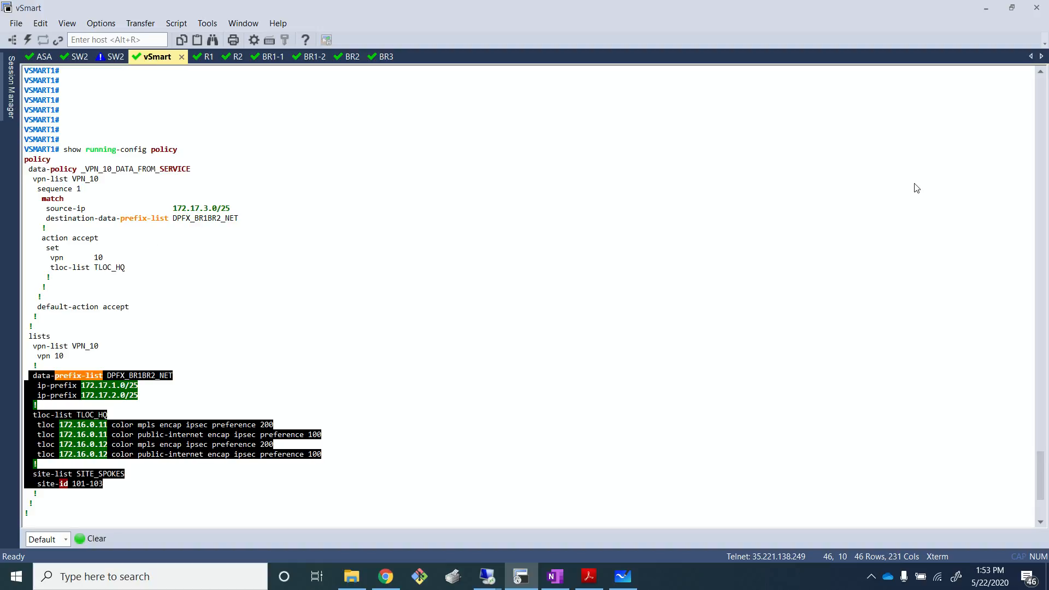
- Switch to the Branch3 desktop and rerun the traceroutes to 172.17.2.10 and 172.17.1.10
{"action": "key", "text": "alt+Tab"}
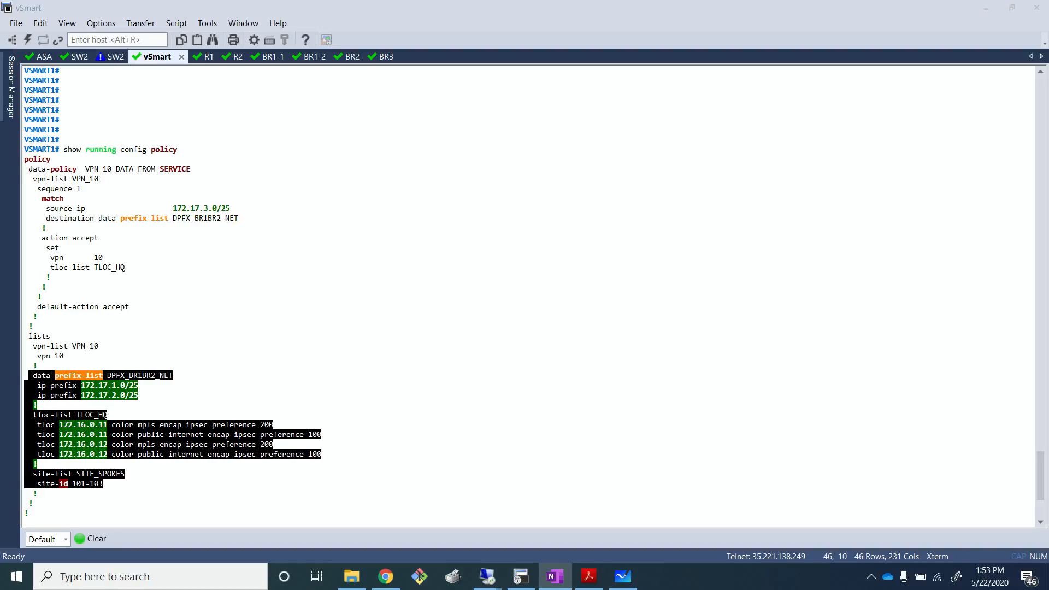
{"action": "left_click", "coordinate": [538, 407]}
{"action": "mouse_move", "coordinate": [485, 578]}
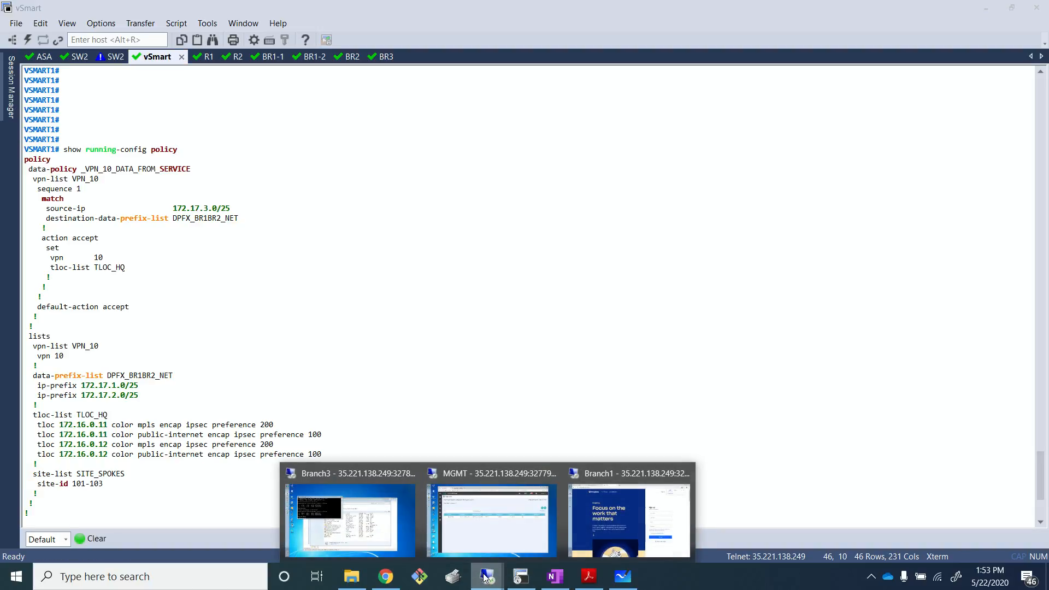
{"action": "left_click", "coordinate": [361, 506]}
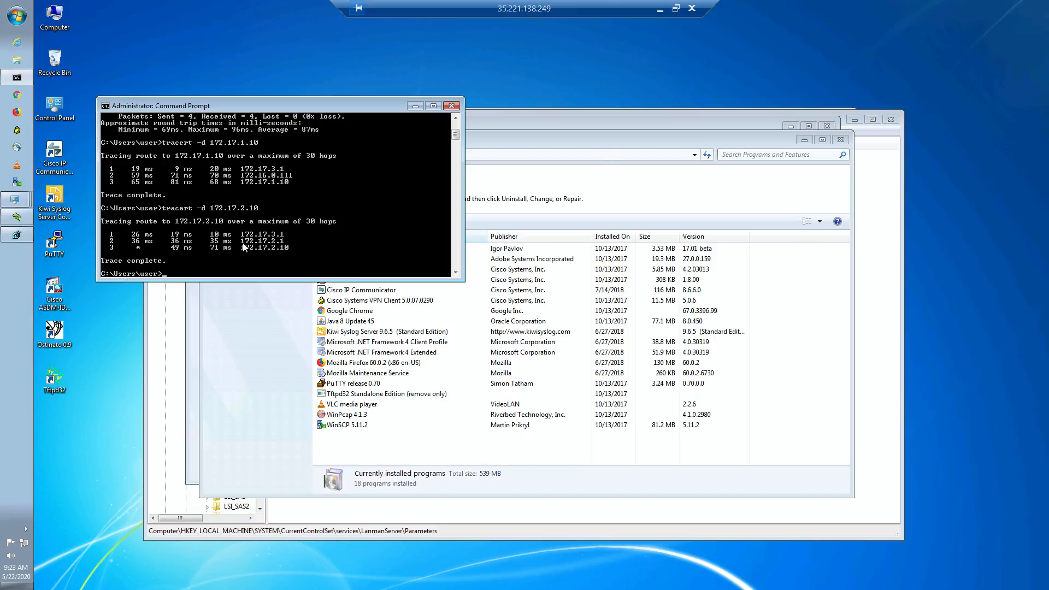
{"action": "key", "text": "Up"}
{"action": "key", "text": "Return"}
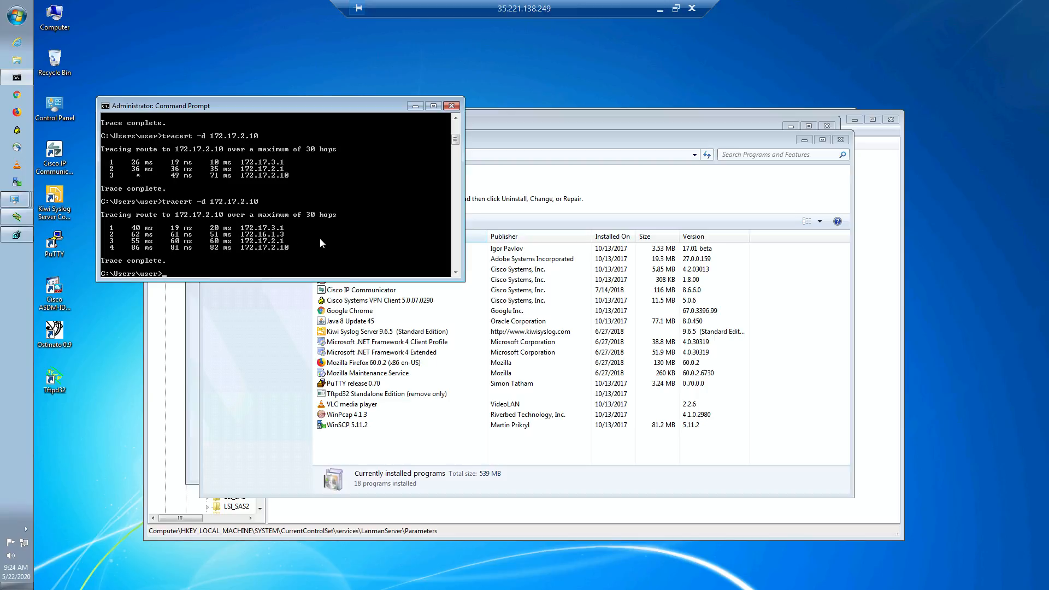
{"action": "key", "text": "Up"}
{"action": "key", "text": "Return"}
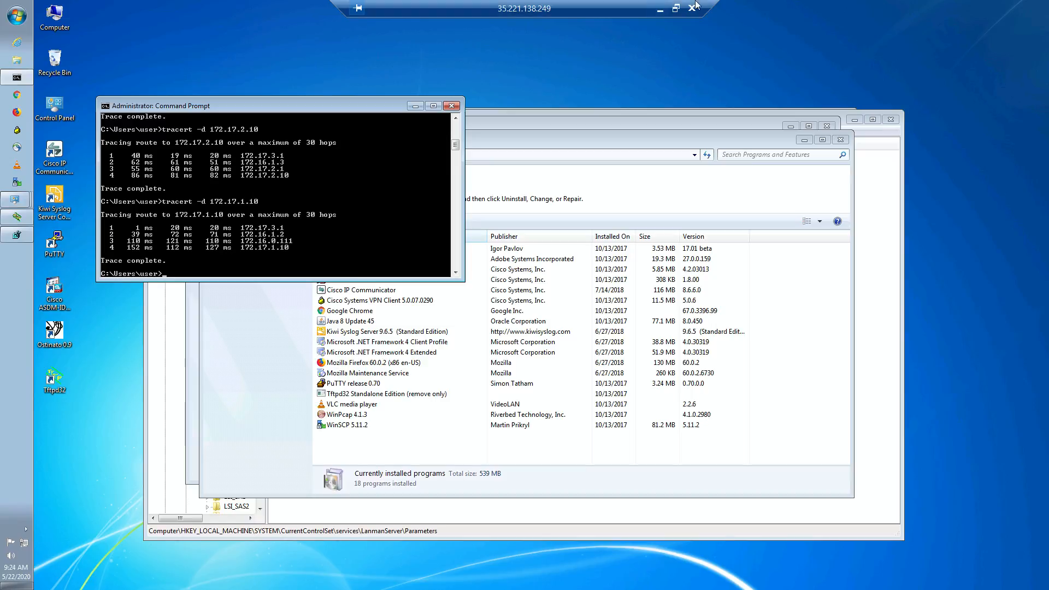
- Return to the management desktop and open BR3's system status from the network monitor
{"action": "left_click", "coordinate": [661, 10]}
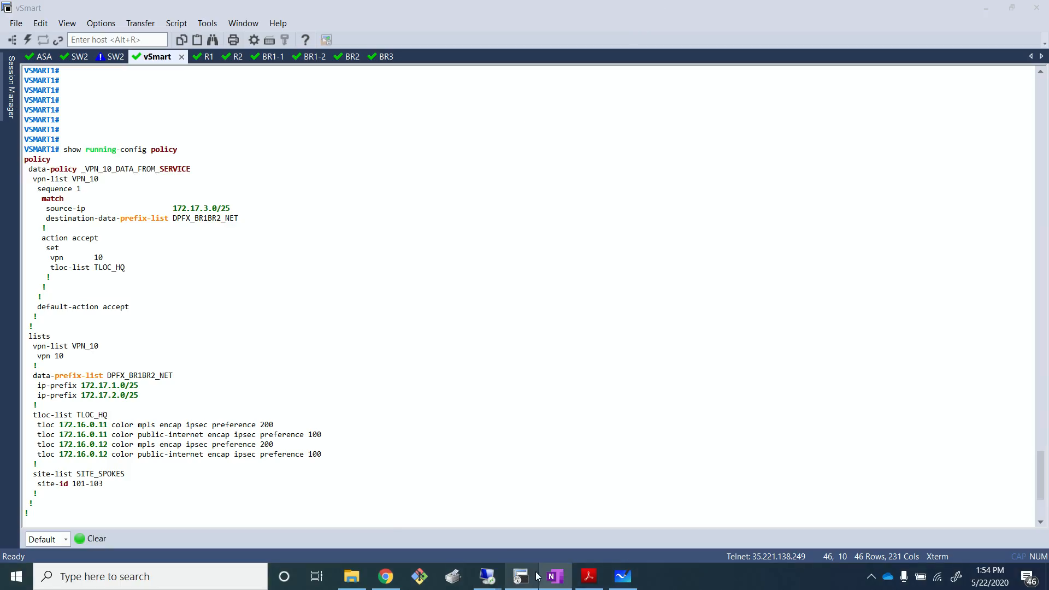
{"action": "mouse_move", "coordinate": [487, 576]}
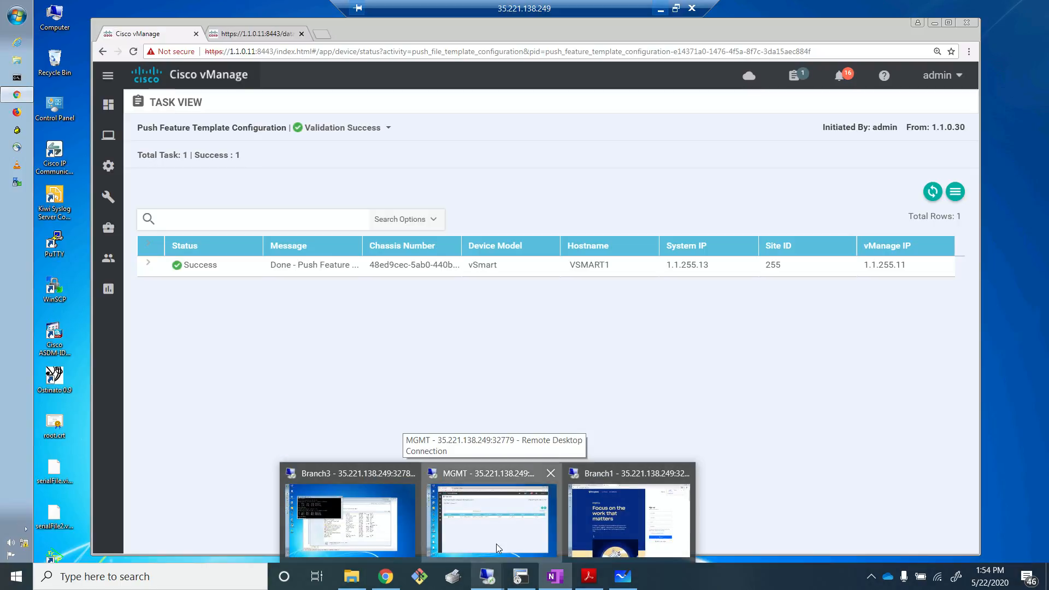
{"action": "left_click", "coordinate": [497, 548]}
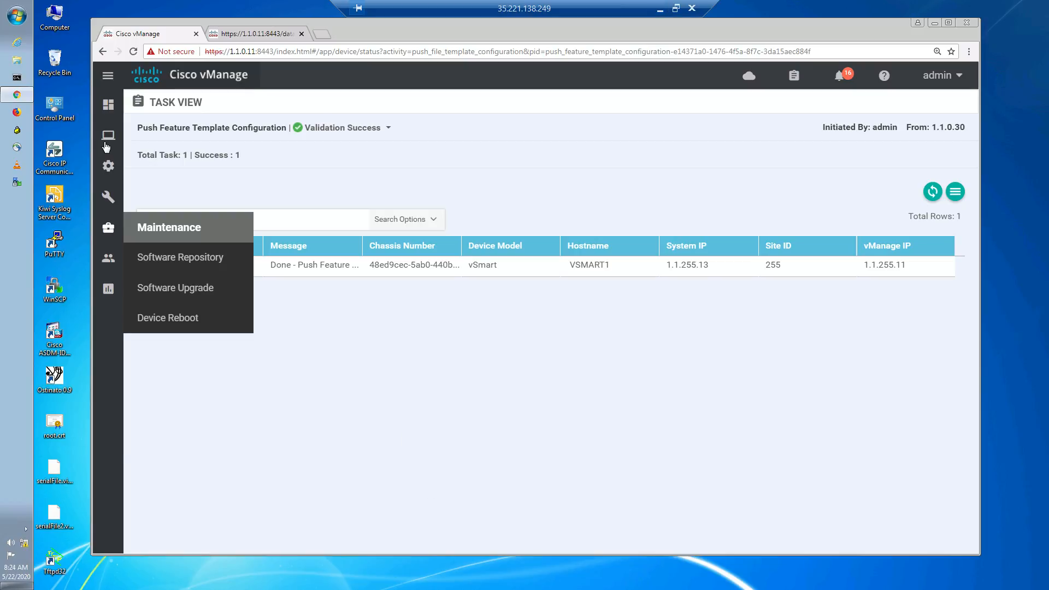
{"action": "mouse_move", "coordinate": [106, 146]}
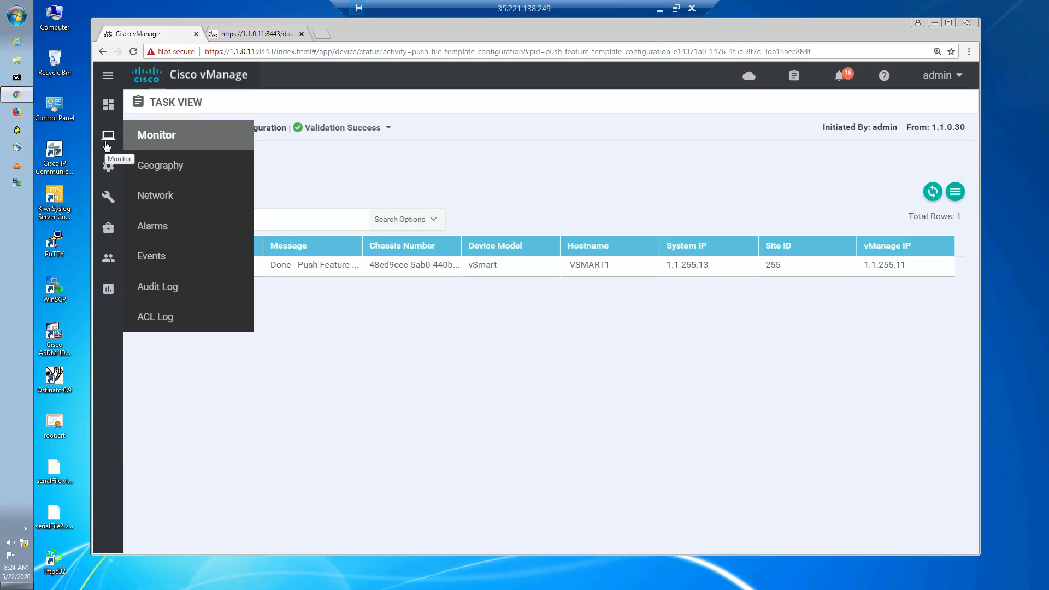
{"action": "left_click", "coordinate": [181, 203]}
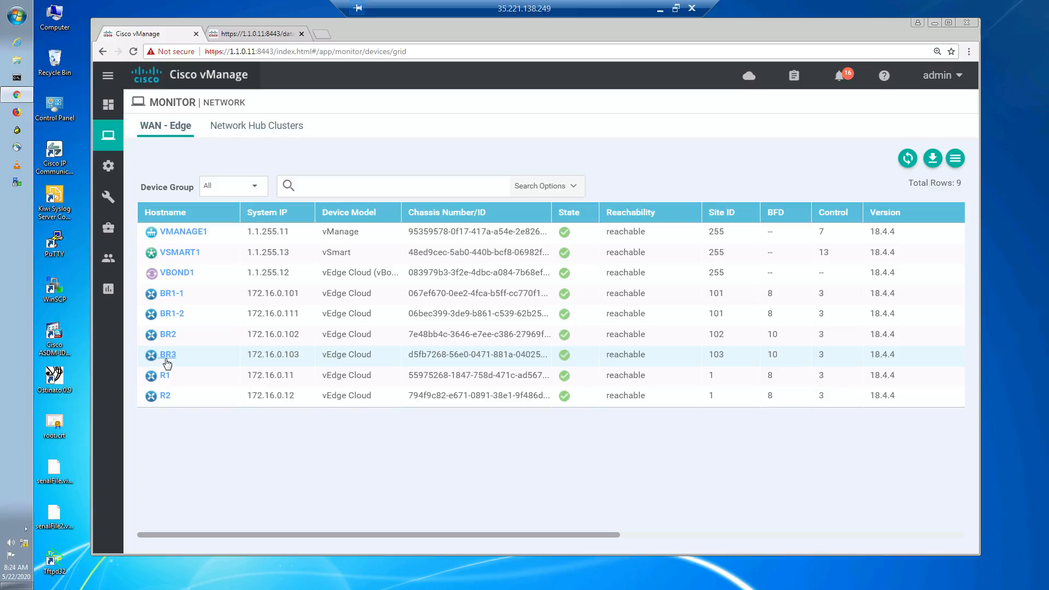
{"action": "left_click", "coordinate": [167, 356]}
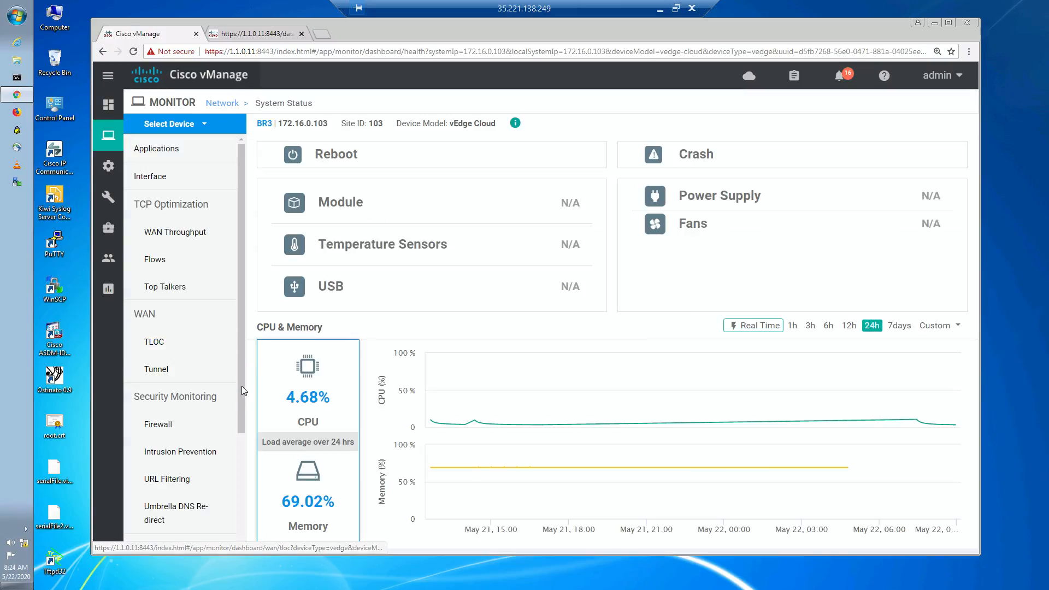
- Open the Simulate Flows troubleshooting tool for BR3
{"action": "scroll", "coordinate": [180, 470], "scroll_direction": "down", "scroll_amount": 3}
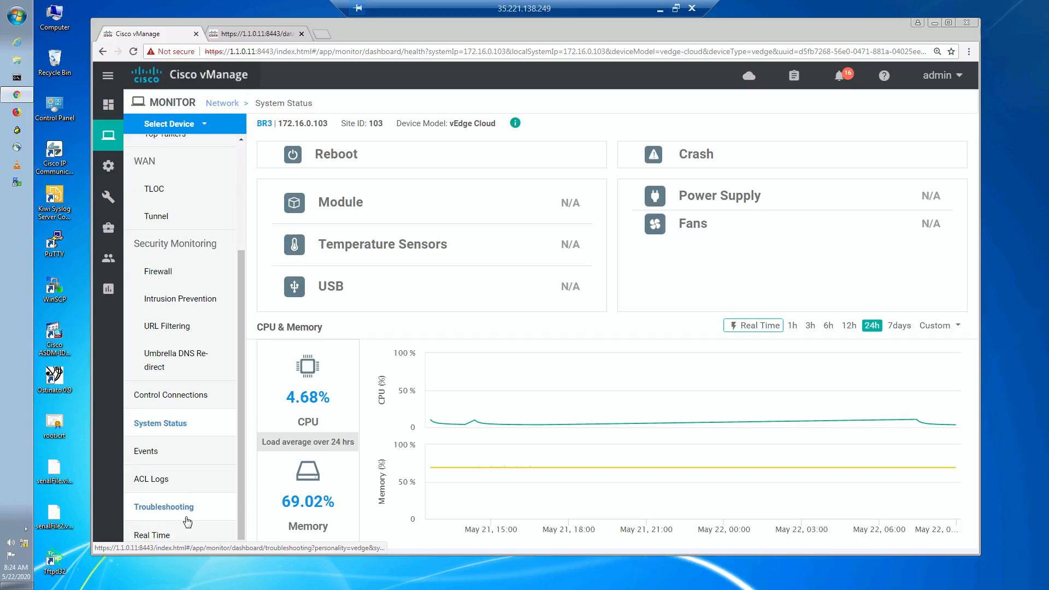
{"action": "left_click", "coordinate": [187, 508]}
{"action": "left_click", "coordinate": [787, 477]}
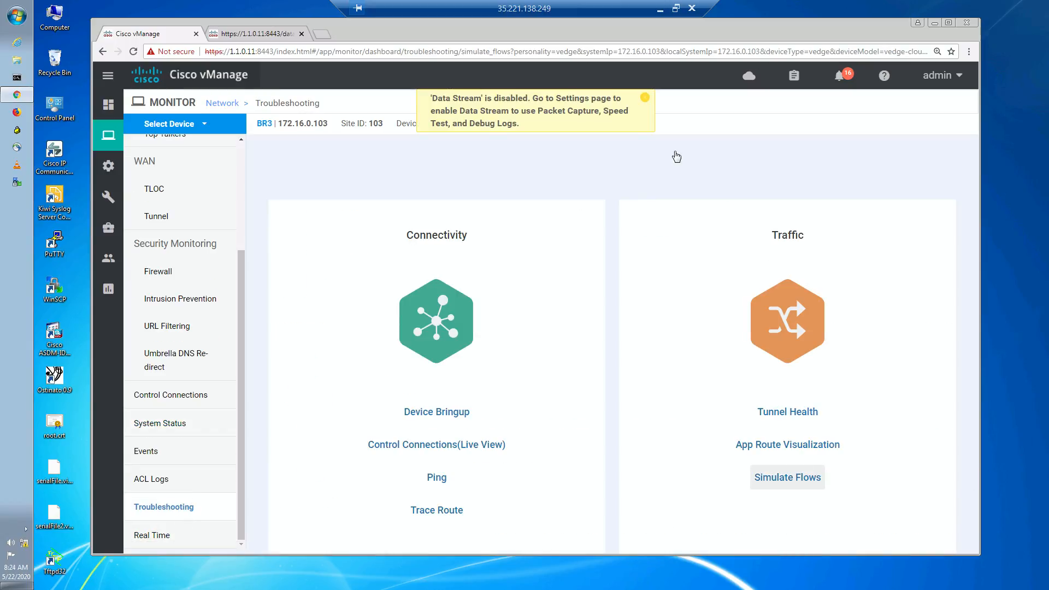
- Simulate a flow in VPN 10 from interface ge0/2.10, source 172.17.3.10, to destination 172.17.2.10
{"action": "left_click", "coordinate": [260, 171]}
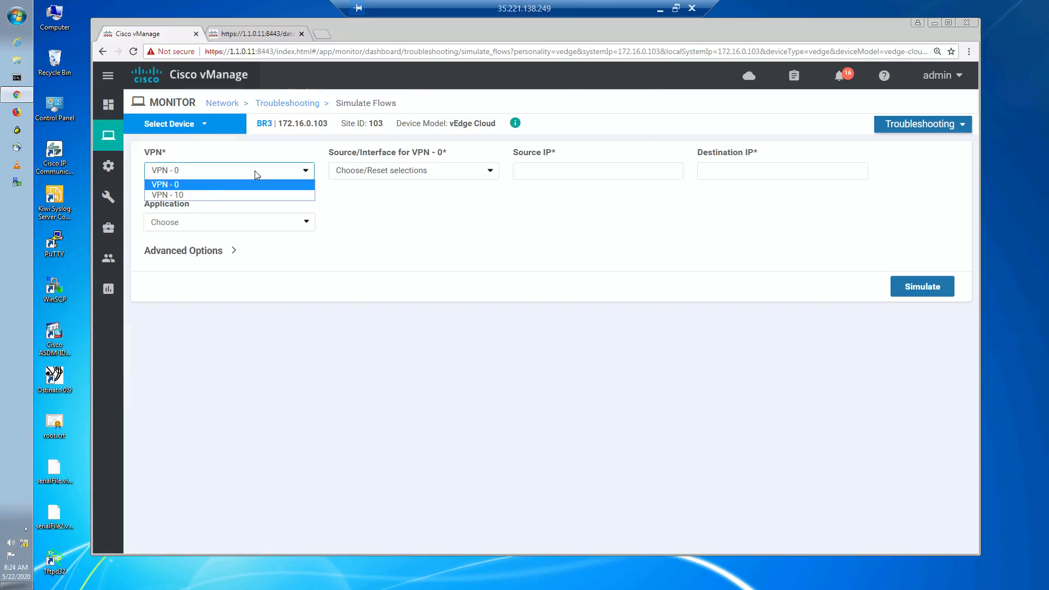
{"action": "left_click", "coordinate": [201, 194]}
{"action": "left_click", "coordinate": [417, 171]}
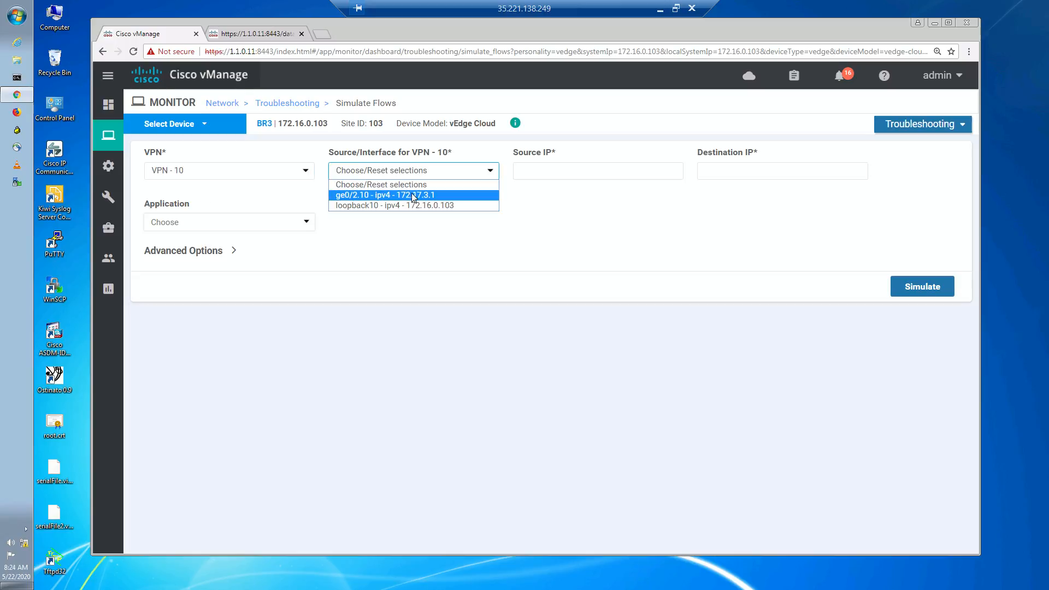
{"action": "left_click", "coordinate": [413, 196]}
{"action": "left_click", "coordinate": [552, 165]}
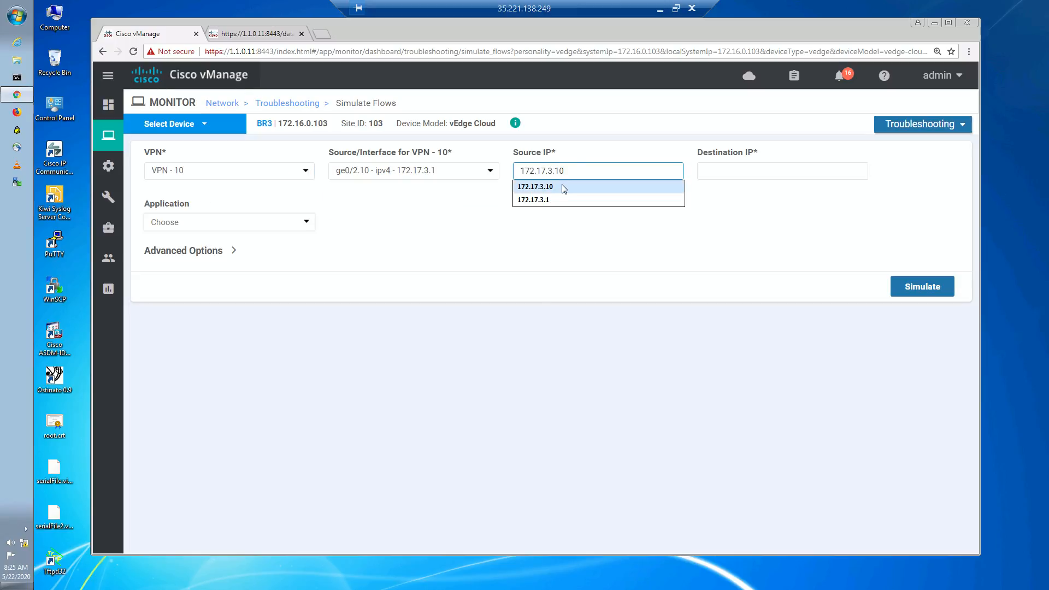
{"action": "left_click", "coordinate": [563, 187]}
{"action": "left_click", "coordinate": [744, 177]}
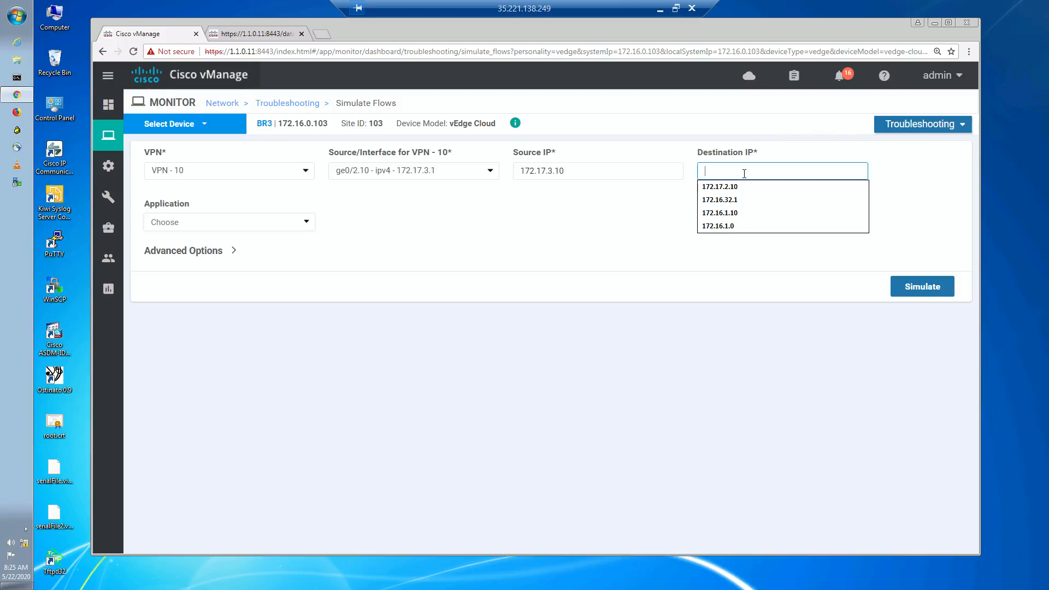
{"action": "left_click", "coordinate": [740, 188]}
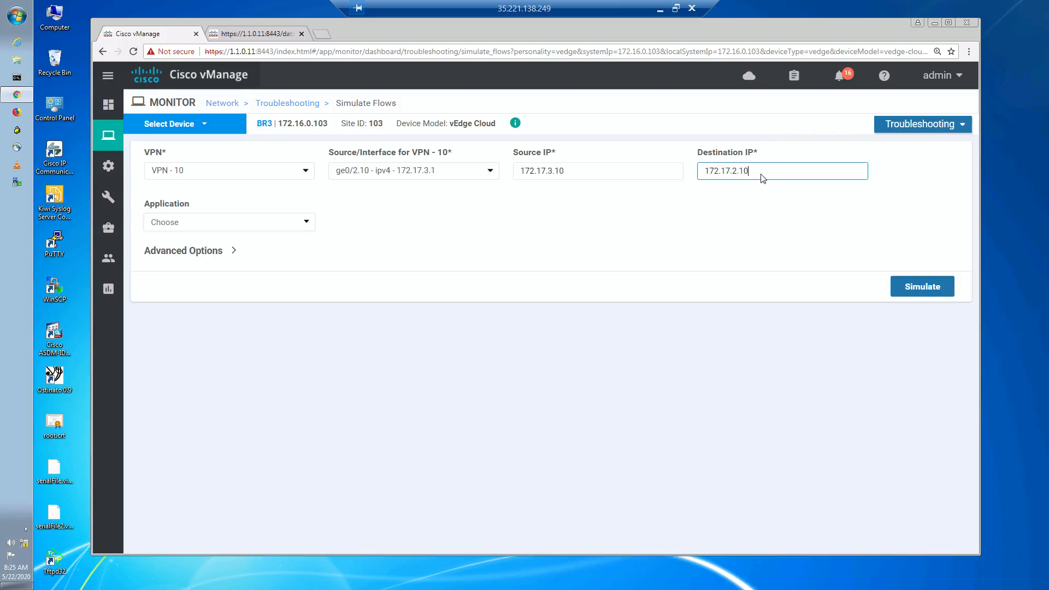
{"action": "left_click", "coordinate": [638, 332]}
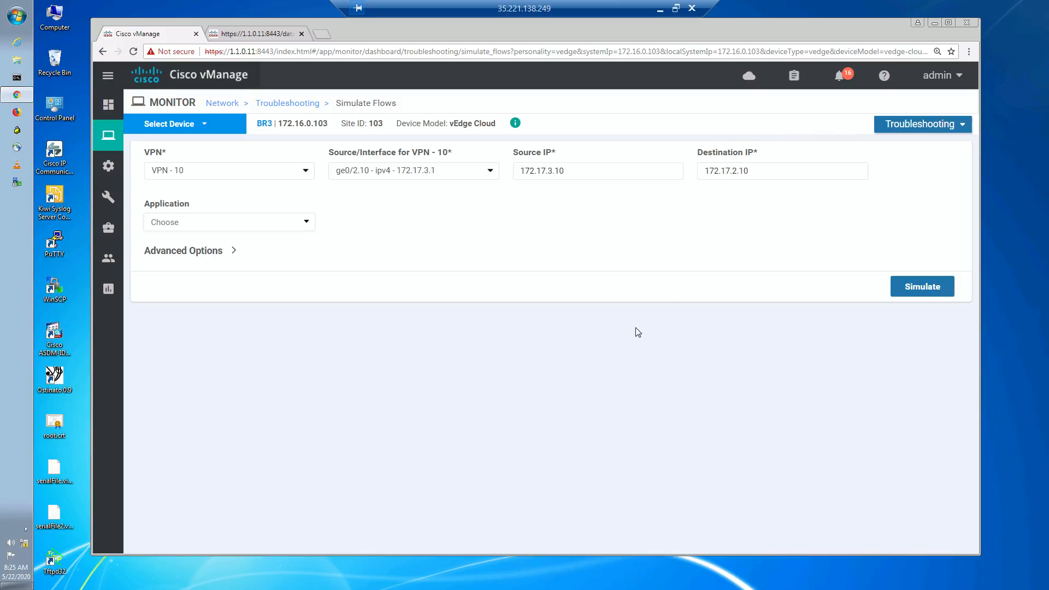
{"action": "left_click", "coordinate": [906, 284]}
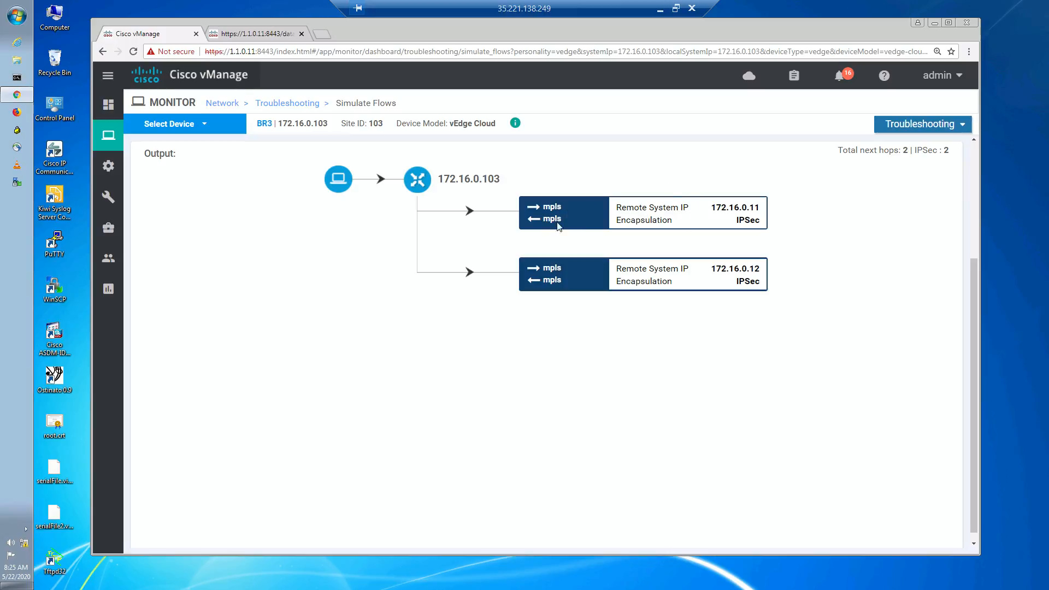
{"action": "left_click_drag", "start_coordinate": [564, 219], "coordinate": [537, 217]}
{"action": "left_click", "coordinate": [568, 230]}
{"action": "double_click", "coordinate": [545, 220]}
{"action": "left_click", "coordinate": [551, 279]}
{"action": "left_click", "coordinate": [659, 11]}
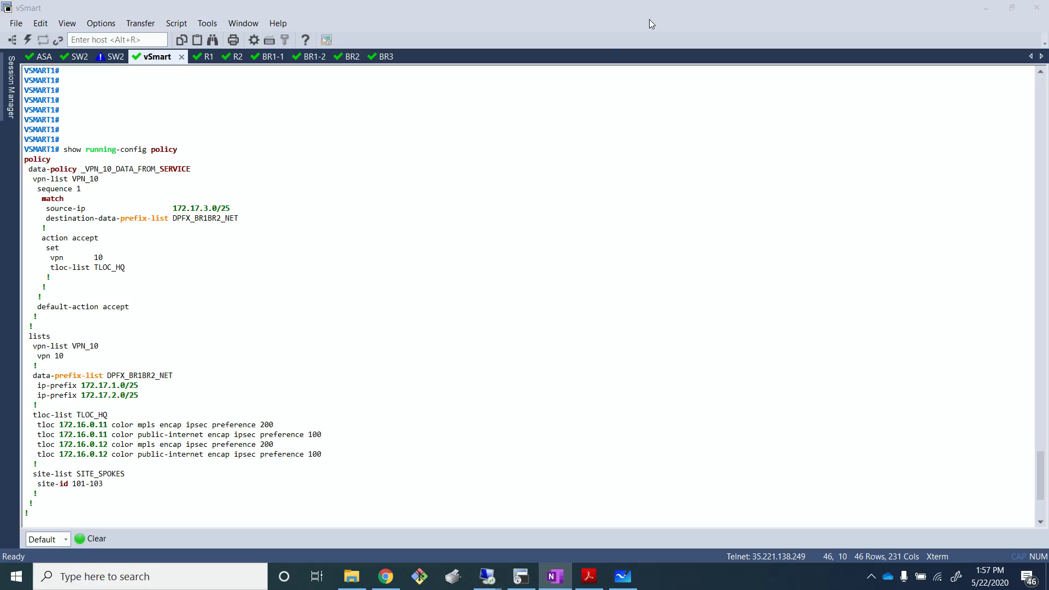
- Switch to Microsoft Whiteboard and write "5) Local color" in red below the numbered list
{"action": "left_click", "coordinate": [628, 583]}
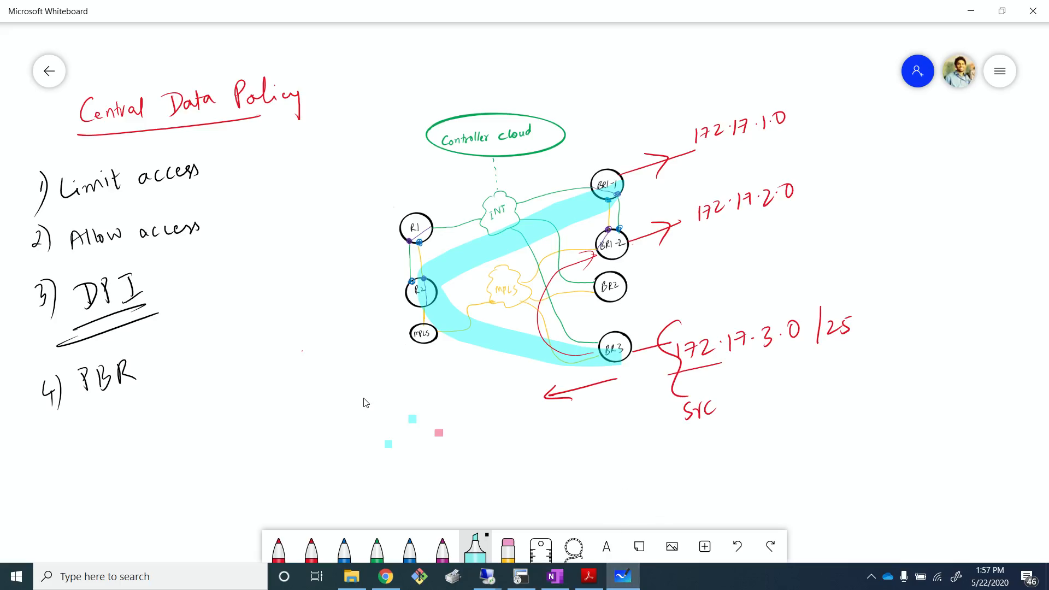
{"action": "left_click_drag", "start_coordinate": [46, 444], "coordinate": [48, 465]}
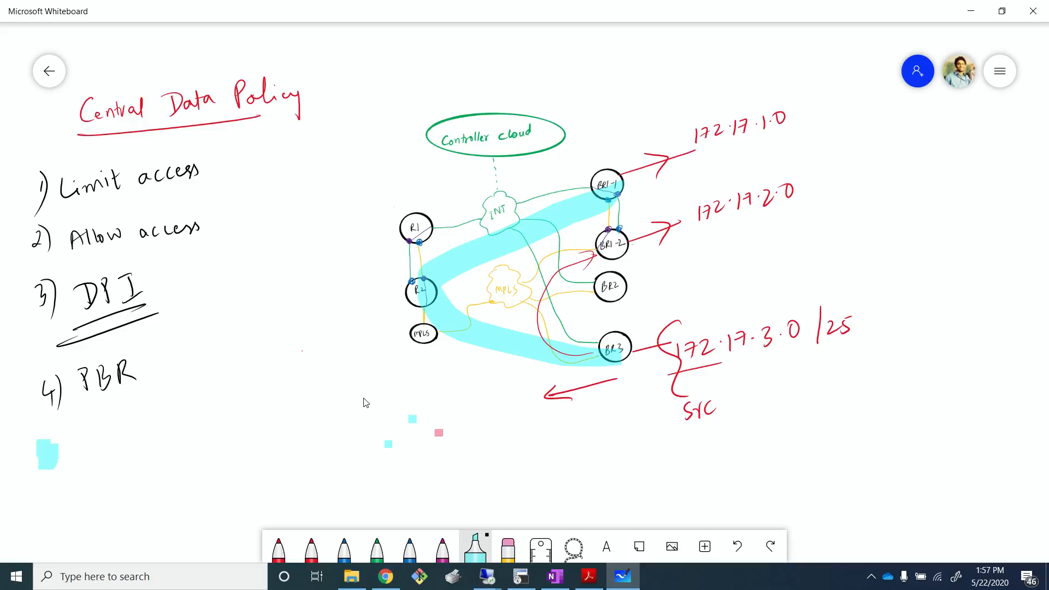
{"action": "key", "text": "ctrl+z"}
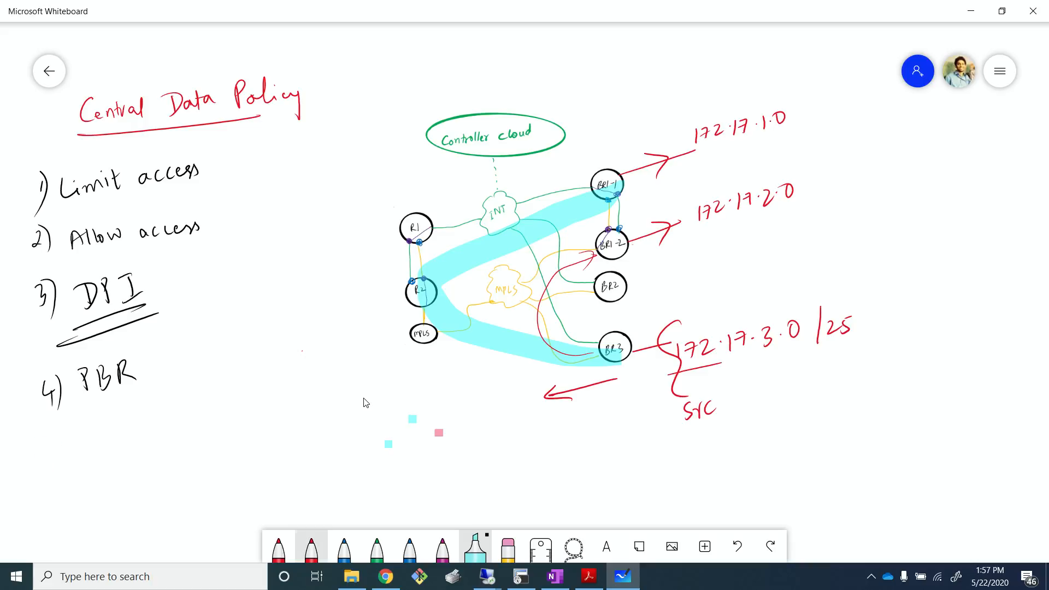
{"action": "left_click", "coordinate": [279, 548]}
{"action": "left_click", "coordinate": [279, 548]}
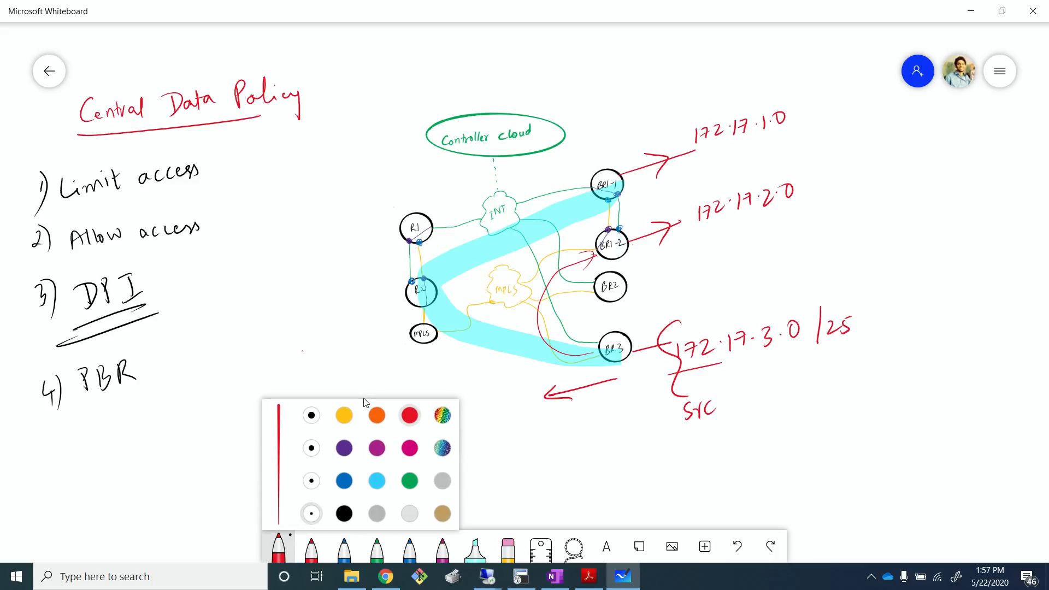
{"action": "left_click", "coordinate": [153, 504]}
{"action": "mouse_move", "coordinate": [64, 446]}
{"action": "left_mouse_down"}
{"action": "mouse_move", "coordinate": [56, 465]}
{"action": "mouse_move", "coordinate": [68, 477]}
{"action": "left_mouse_up"}
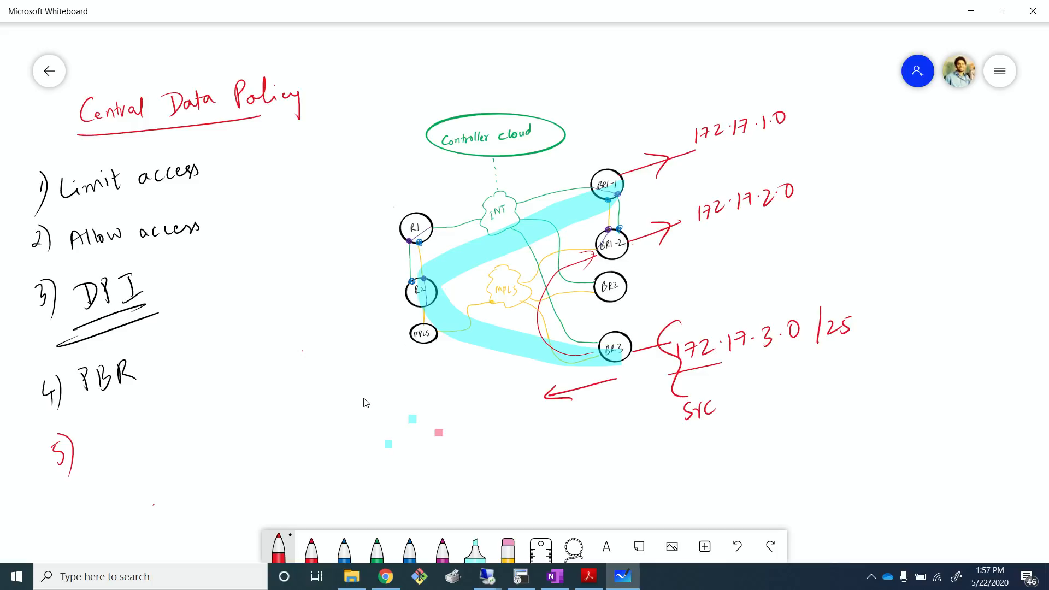
{"action": "mouse_move", "coordinate": [89, 433]}
{"action": "left_mouse_down"}
{"action": "mouse_move", "coordinate": [89, 453]}
{"action": "mouse_move", "coordinate": [102, 449]}
{"action": "left_mouse_up"}
{"action": "left_click_drag", "start_coordinate": [109, 437], "coordinate": [136, 435]}
{"action": "mouse_move", "coordinate": [136, 411]}
{"action": "left_mouse_down"}
{"action": "mouse_move", "coordinate": [139, 431]}
{"action": "mouse_move", "coordinate": [185, 421]}
{"action": "left_mouse_up"}
{"action": "left_click_drag", "start_coordinate": [197, 406], "coordinate": [212, 398]}
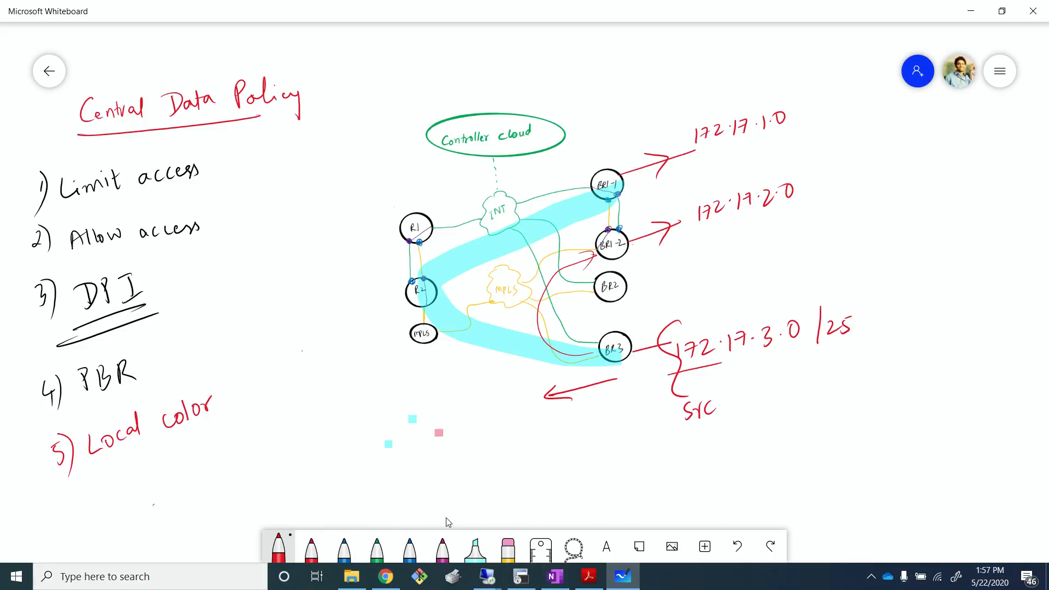
- Return to the management desktop and rerun the flow simulation with destination 172.16.32.1
{"action": "key", "text": "alt+Tab"}
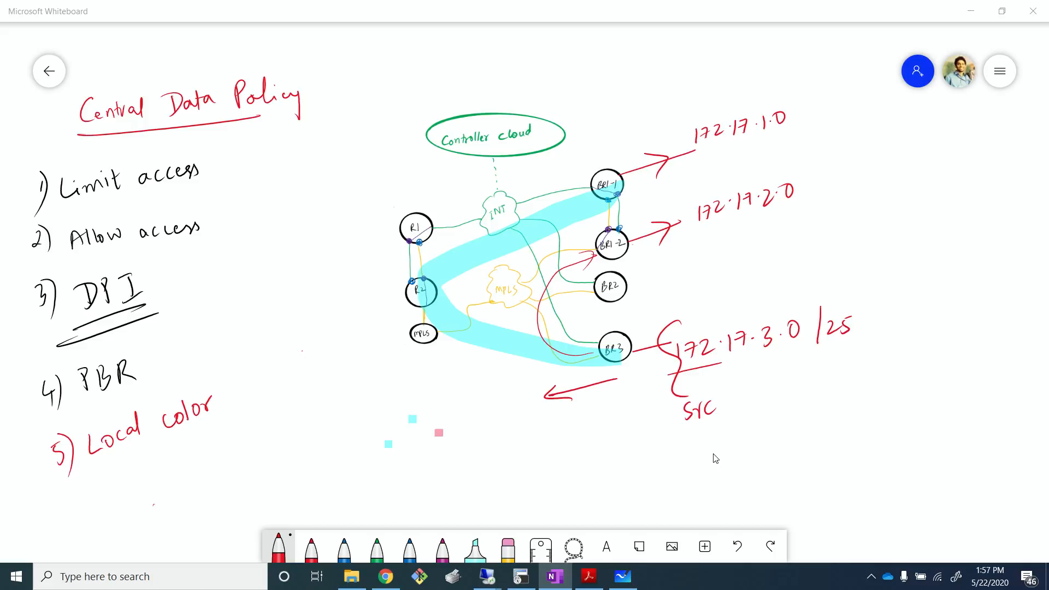
{"action": "mouse_move", "coordinate": [484, 571]}
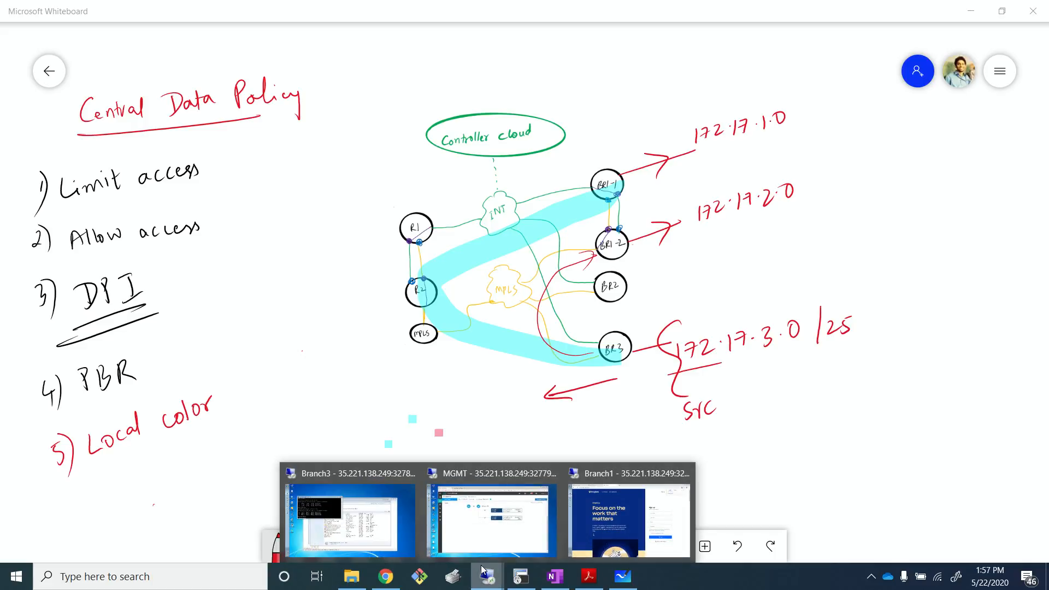
{"action": "left_click", "coordinate": [490, 516]}
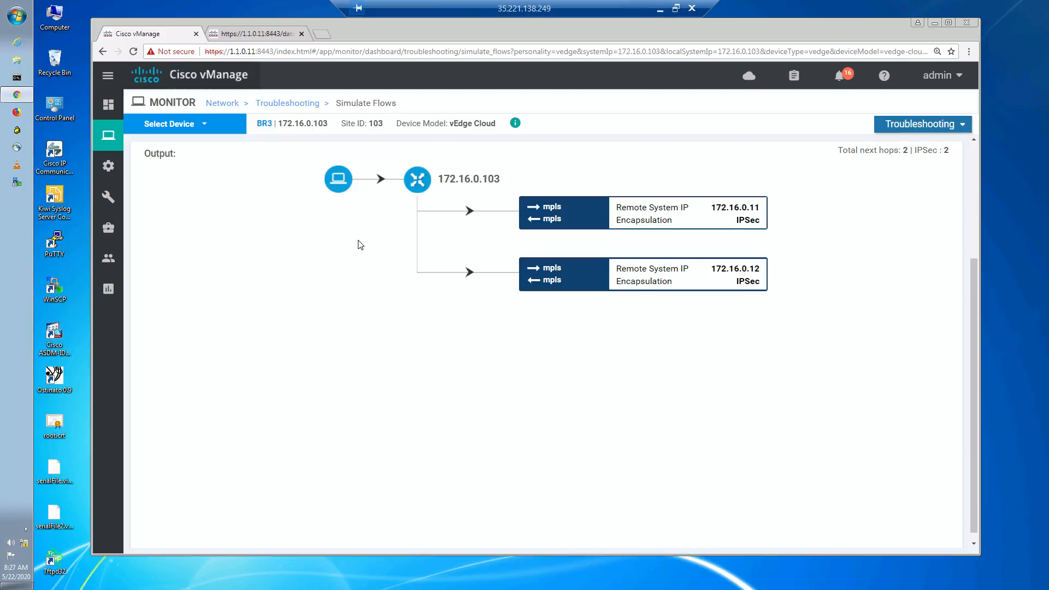
{"action": "scroll", "coordinate": [361, 230], "scroll_direction": "up", "scroll_amount": 3}
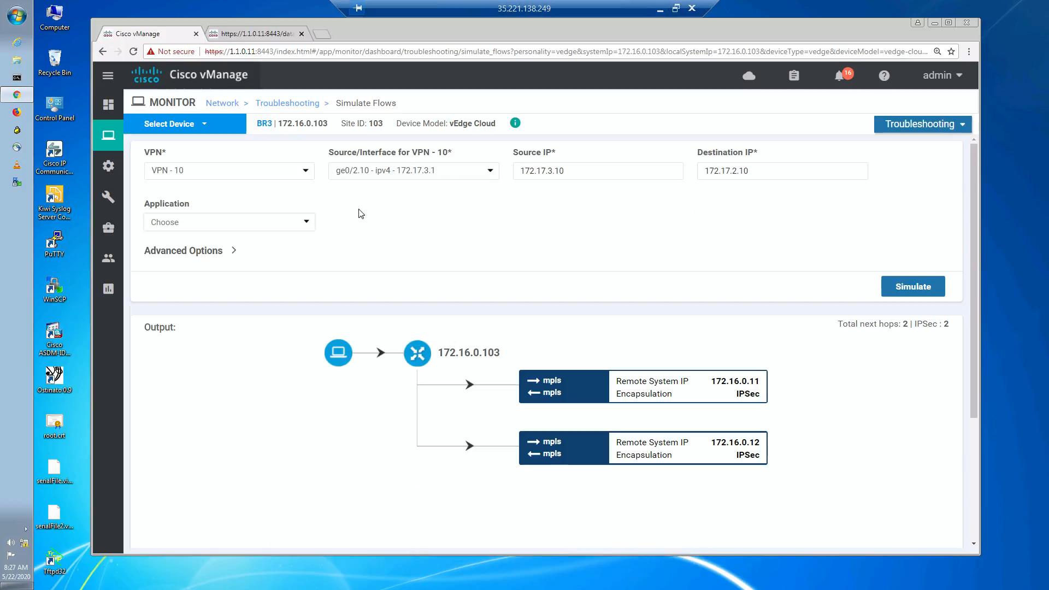
{"action": "left_click", "coordinate": [742, 173]}
{"action": "left_click_drag", "start_coordinate": [727, 172], "coordinate": [771, 174]}
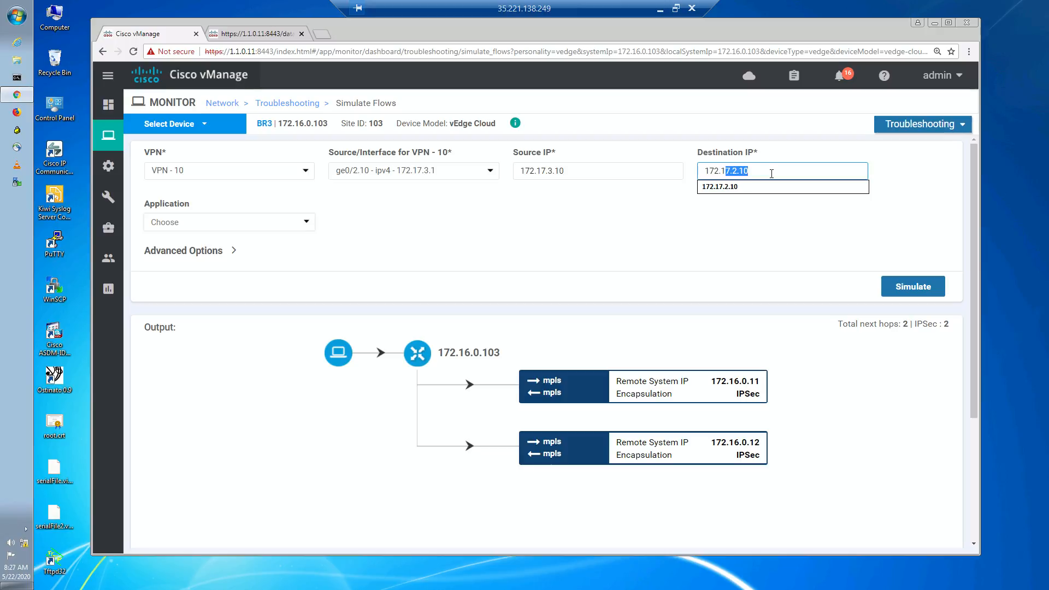
{"action": "type", "text": "6.32.1"}
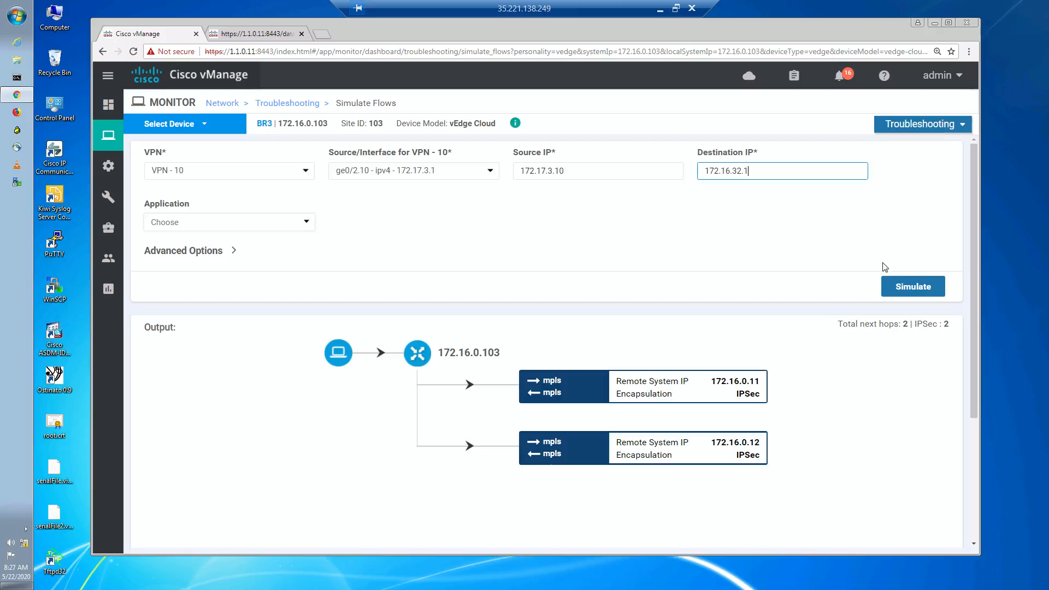
{"action": "left_click", "coordinate": [898, 290]}
{"action": "scroll", "coordinate": [782, 243], "scroll_direction": "down", "scroll_amount": 3}
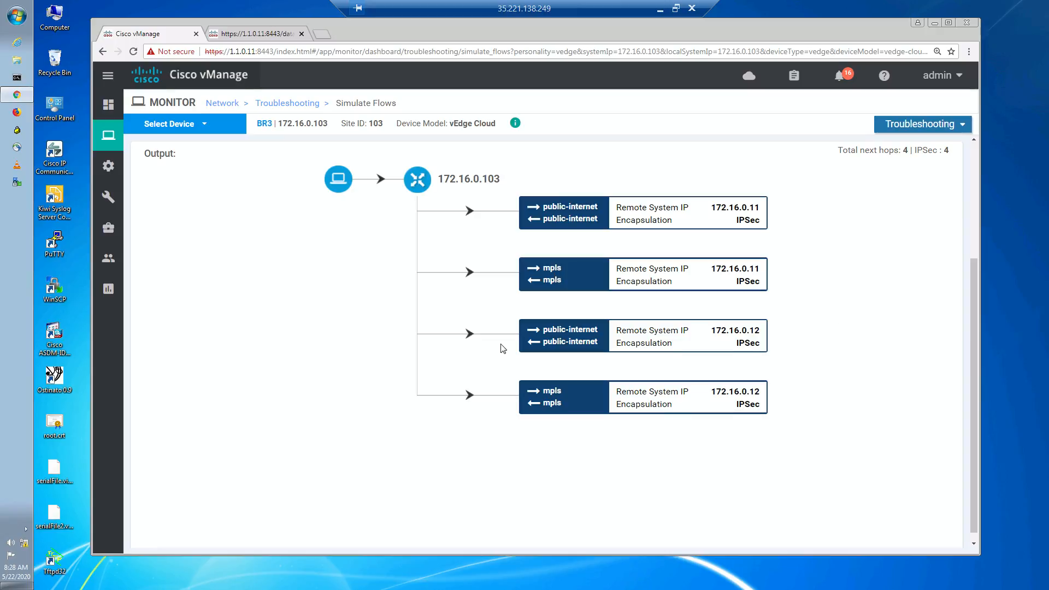
- Open the centralized Policies page in a new browser tab
{"action": "left_click", "coordinate": [254, 34]}
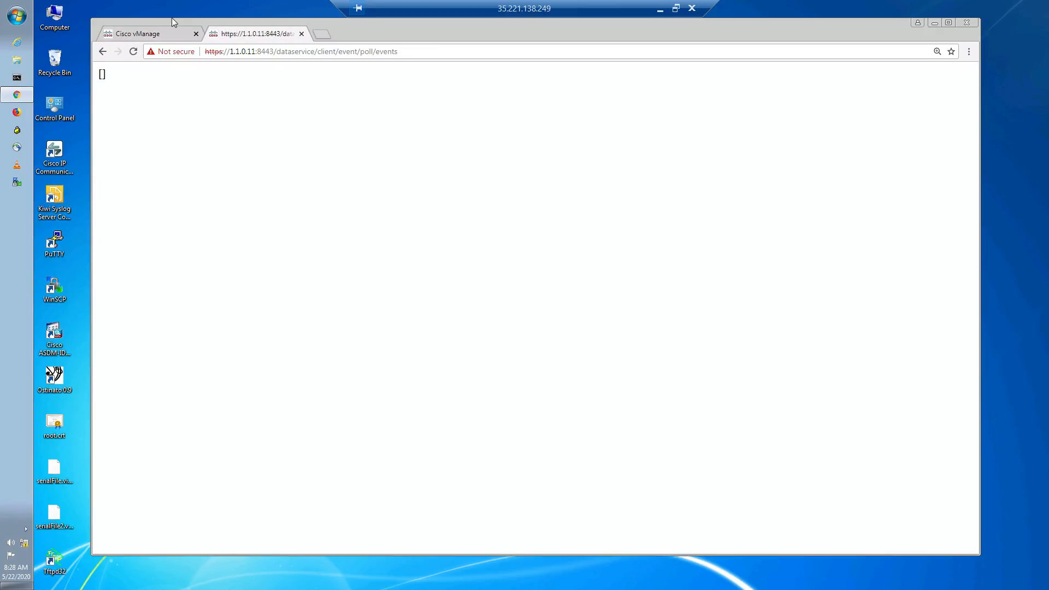
{"action": "left_click", "coordinate": [164, 31]}
{"action": "mouse_move", "coordinate": [106, 162]}
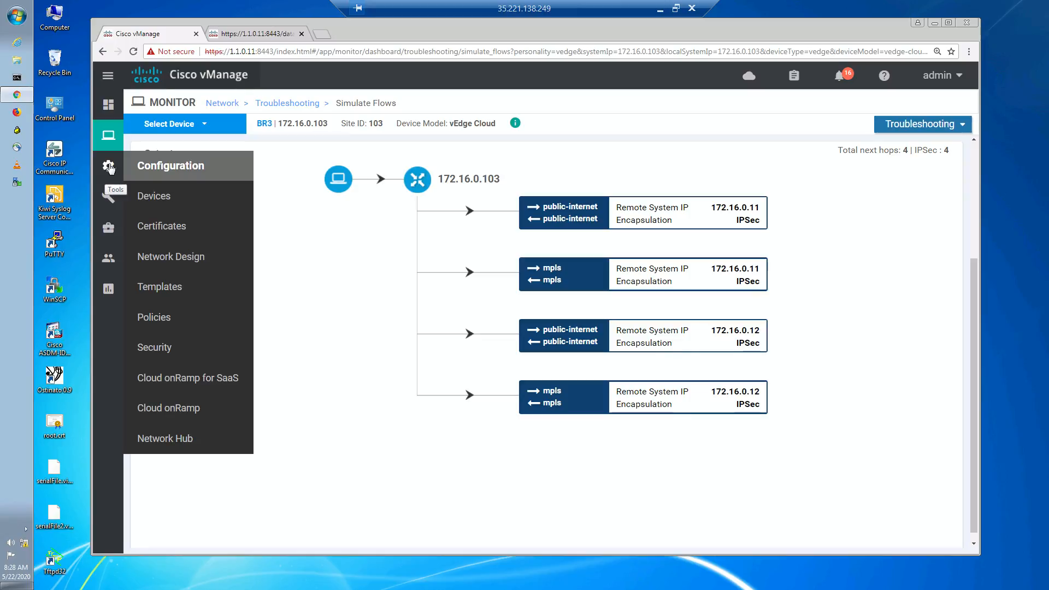
{"action": "right_click", "coordinate": [170, 315]}
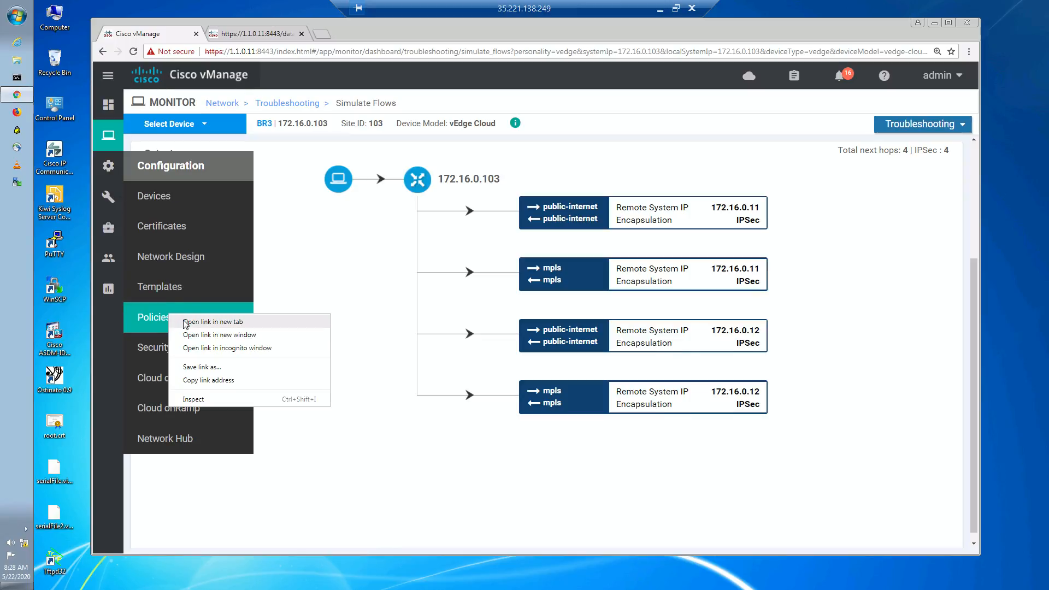
{"action": "left_click", "coordinate": [186, 322]}
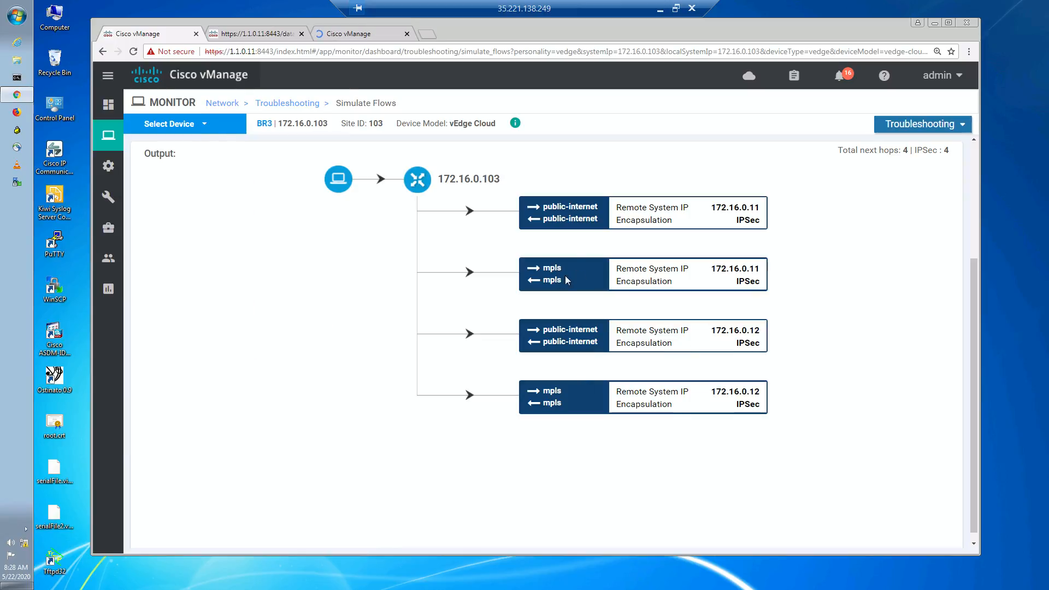
{"action": "left_click", "coordinate": [346, 37]}
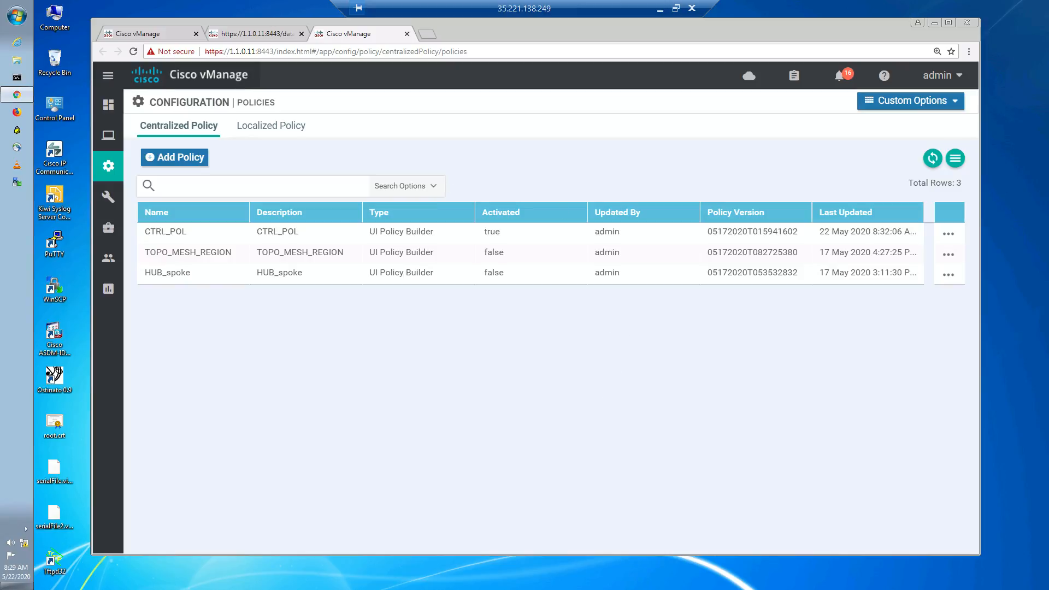
- Open the DATA_FROM_SERVICE traffic data policy for editing
{"action": "left_click", "coordinate": [883, 100]}
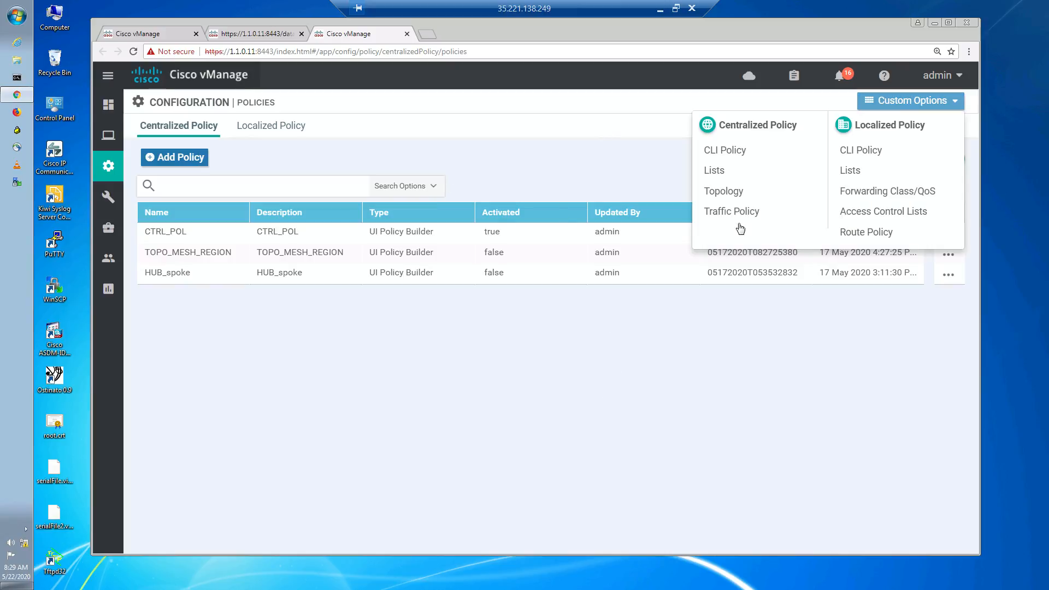
{"action": "left_click", "coordinate": [735, 214]}
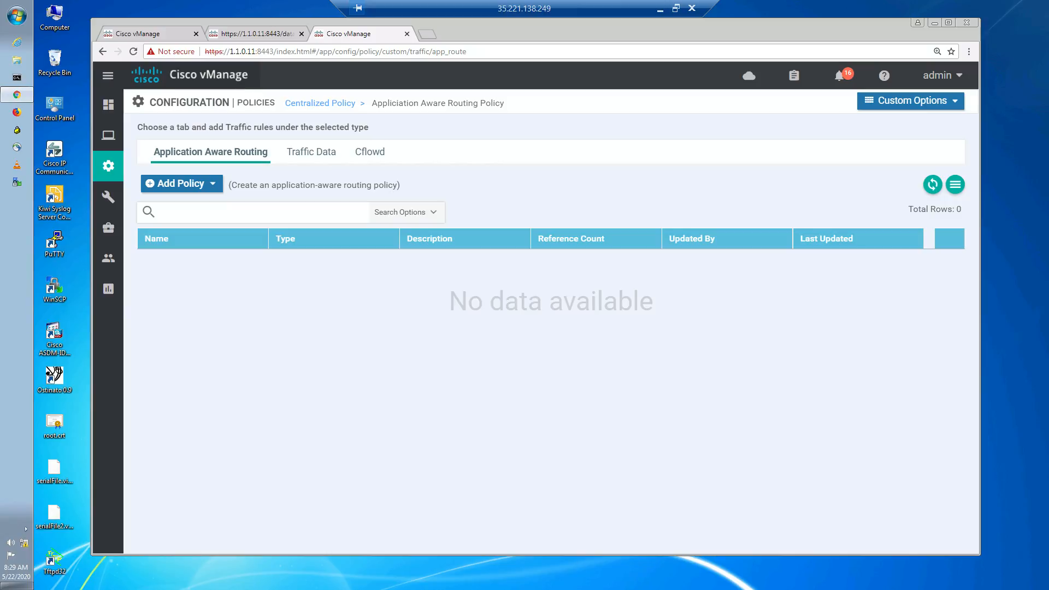
{"action": "left_click", "coordinate": [332, 158]}
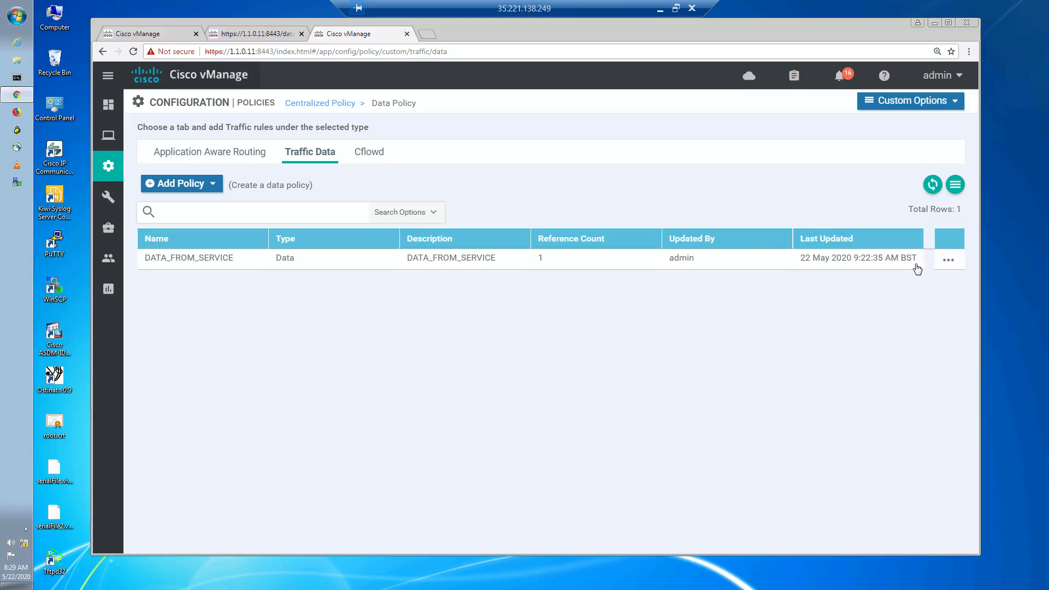
{"action": "left_click", "coordinate": [948, 261]}
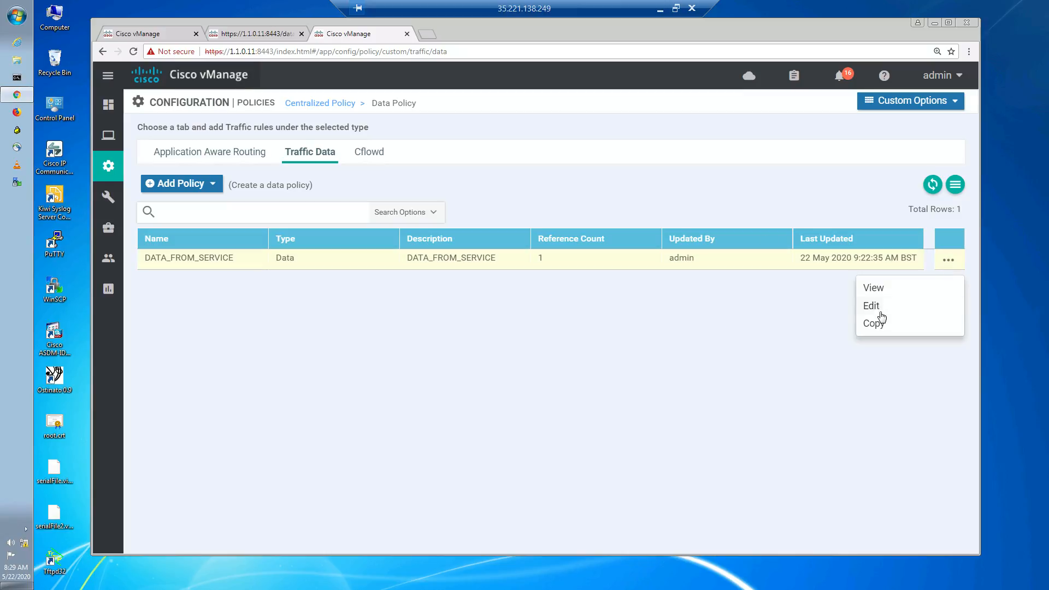
{"action": "left_click", "coordinate": [879, 314]}
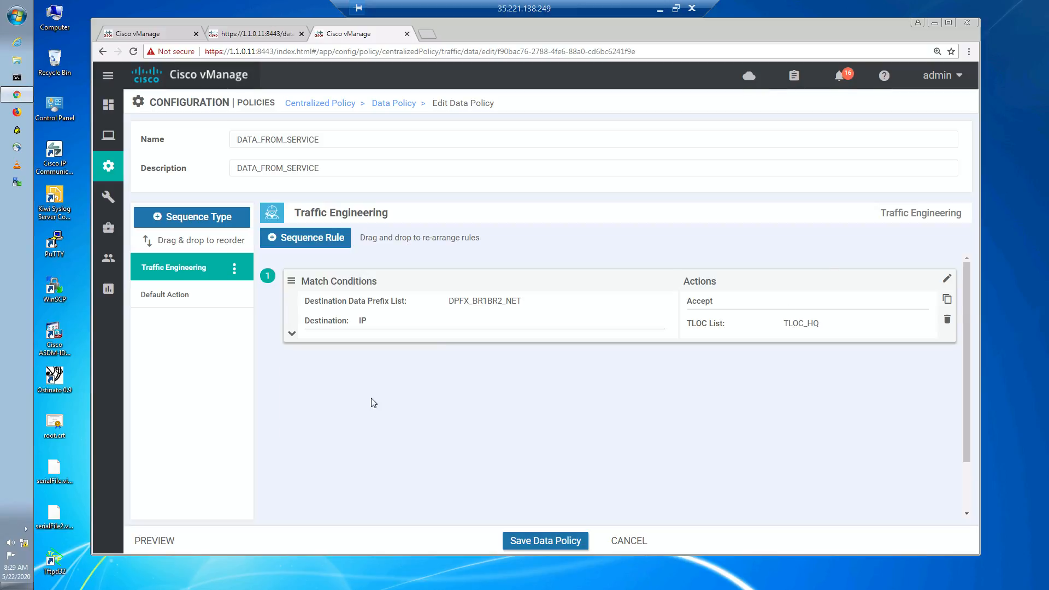
- Add a new sequence rule that matches the source IP prefix 172.17.3.0/25
{"action": "left_click", "coordinate": [340, 240]}
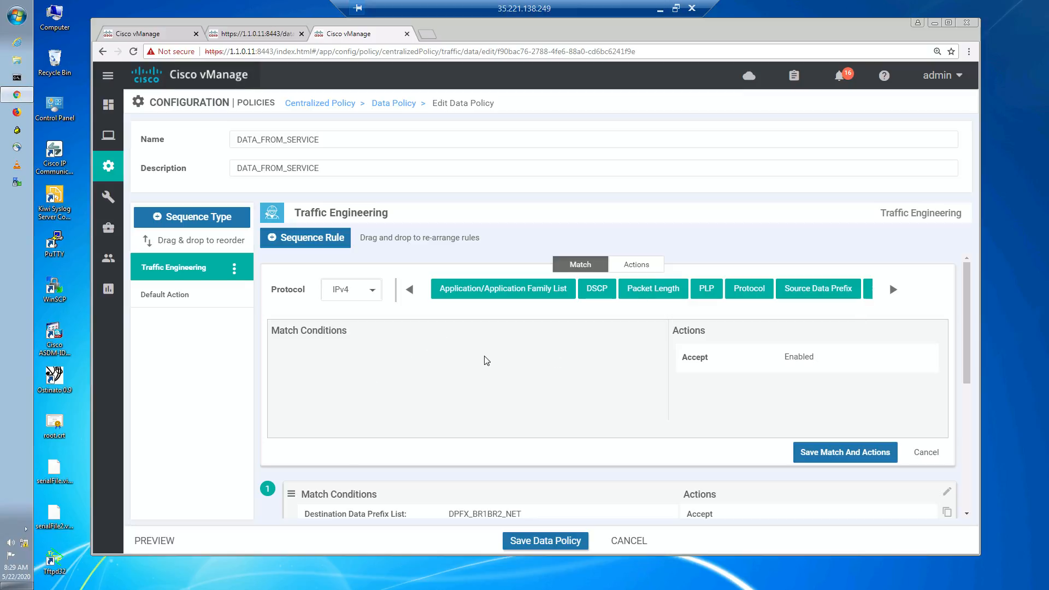
{"action": "left_click", "coordinate": [826, 295]}
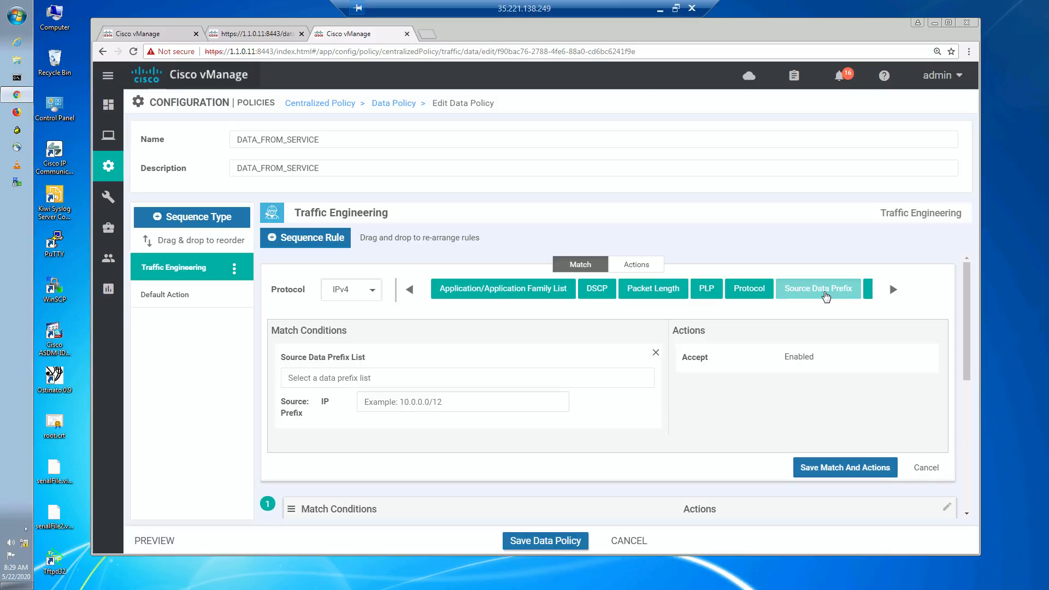
{"action": "left_click", "coordinate": [443, 383]}
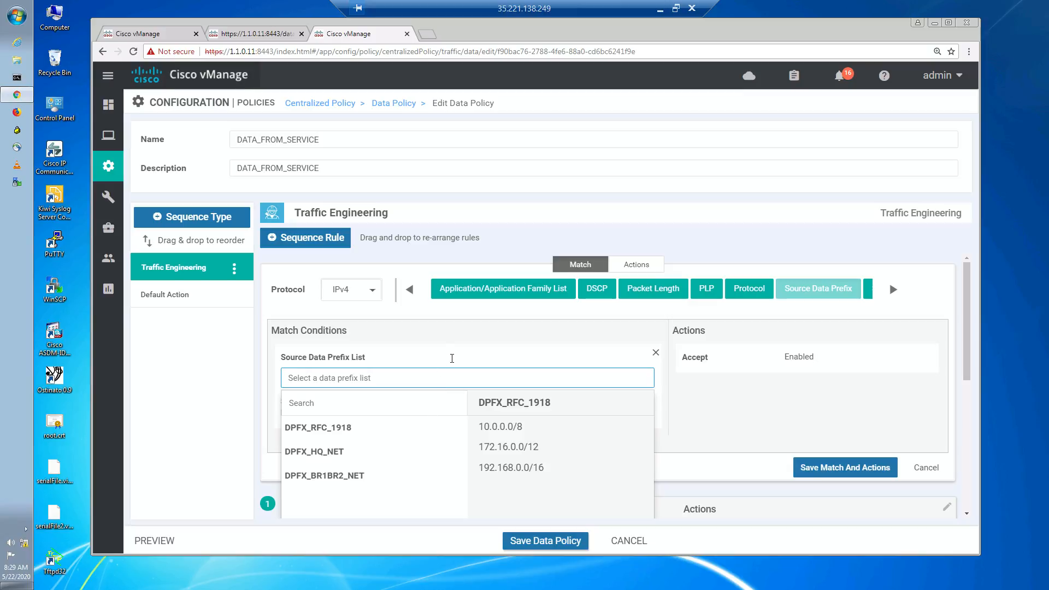
{"action": "left_click", "coordinate": [452, 359]}
{"action": "left_click", "coordinate": [446, 400]}
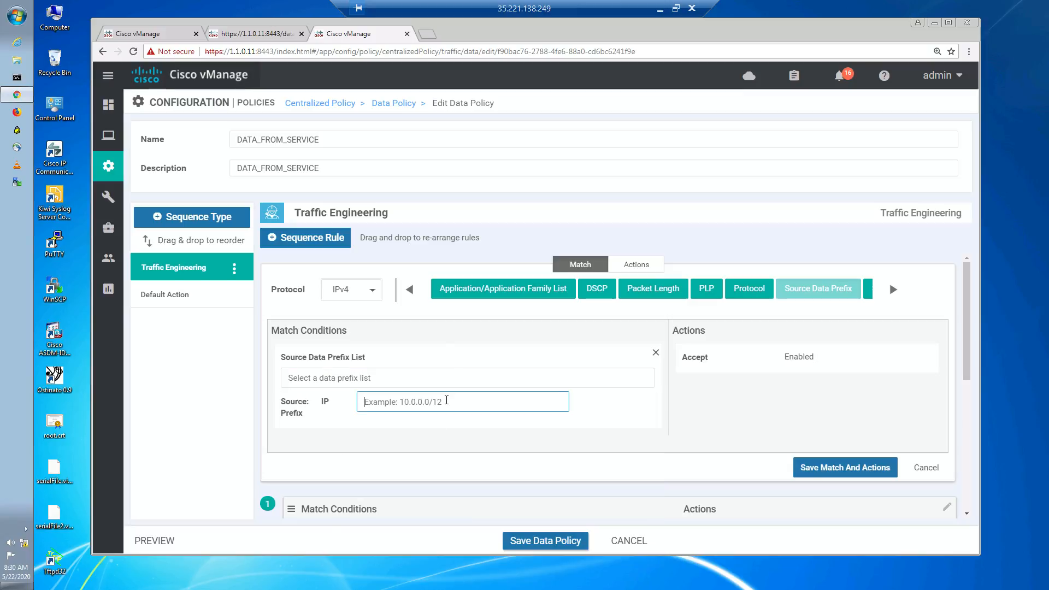
{"action": "type", "text": "172.17.3.0/25"}
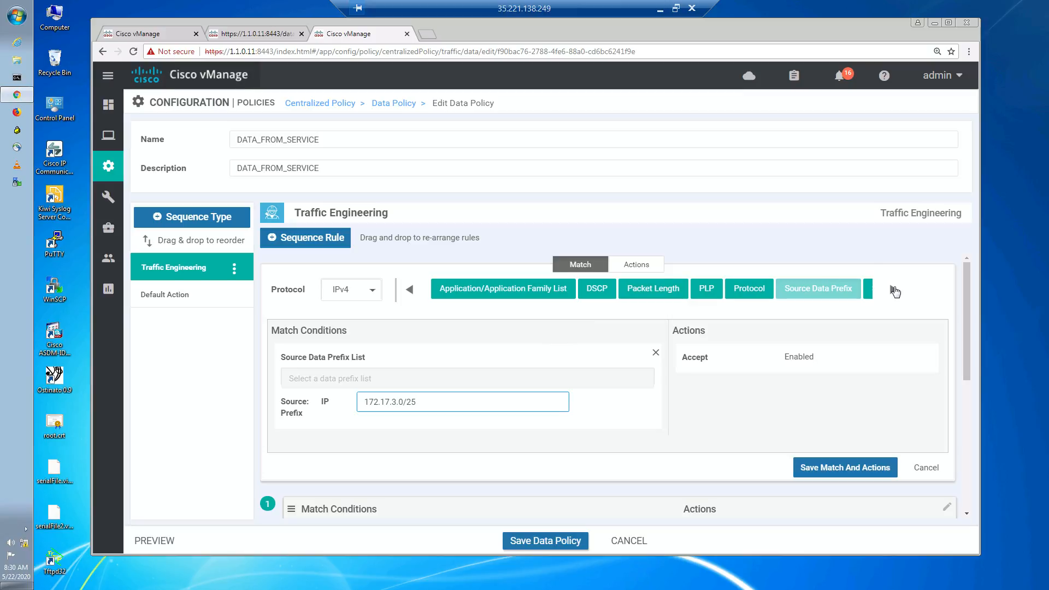
- Add a destination data prefix match to the rule using the DPFX_HQ_NET list
{"action": "left_click", "coordinate": [894, 289]}
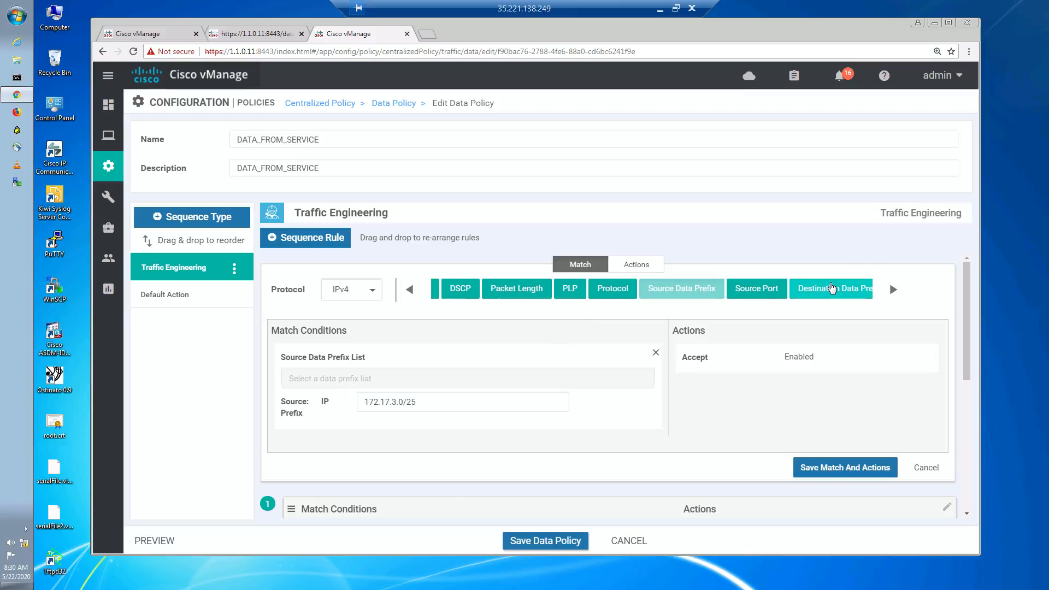
{"action": "left_click_drag", "start_coordinate": [833, 288], "coordinate": [538, 389]}
{"action": "scroll", "coordinate": [524, 382], "scroll_direction": "down", "scroll_amount": 3}
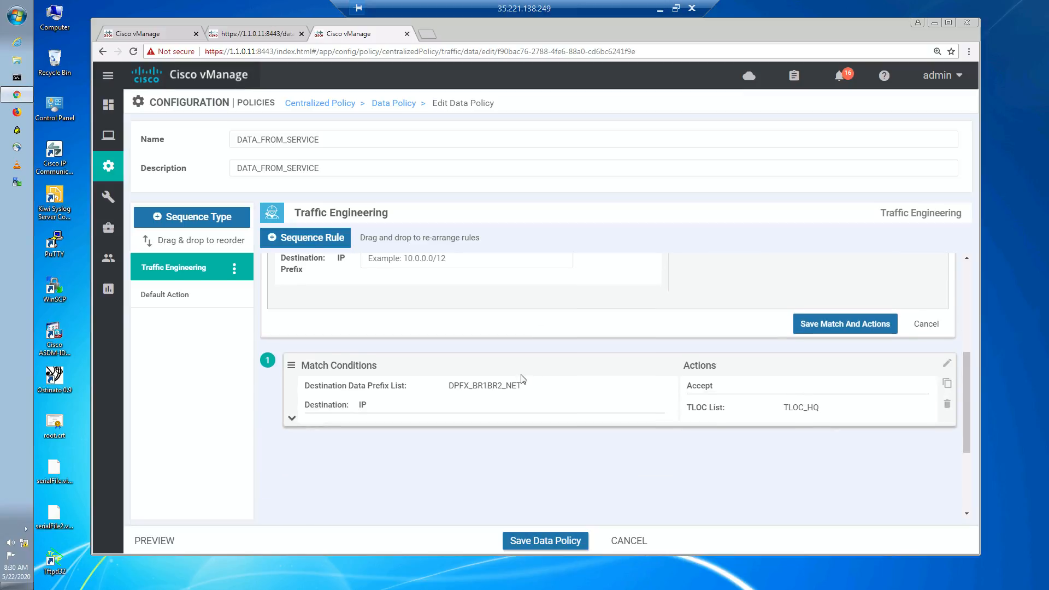
{"action": "scroll", "coordinate": [516, 377], "scroll_direction": "up", "scroll_amount": 1}
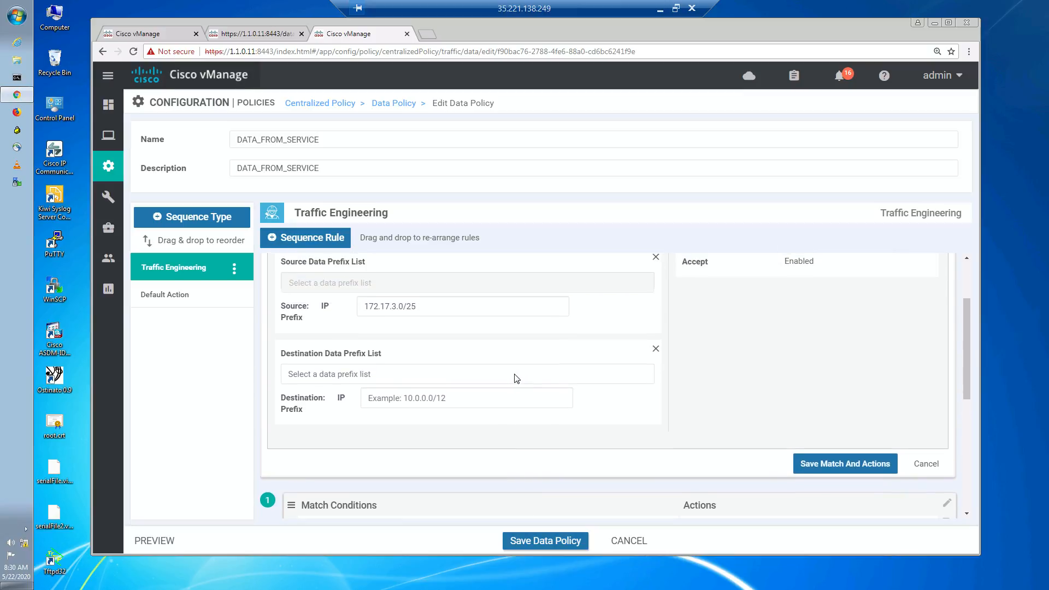
{"action": "left_click", "coordinate": [423, 375]}
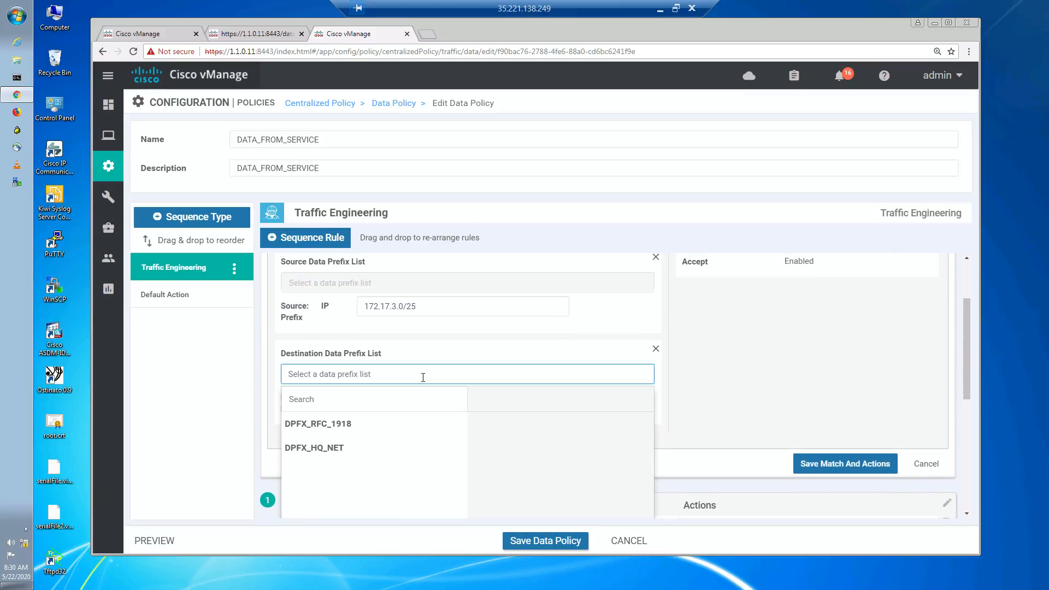
{"action": "left_click", "coordinate": [346, 453]}
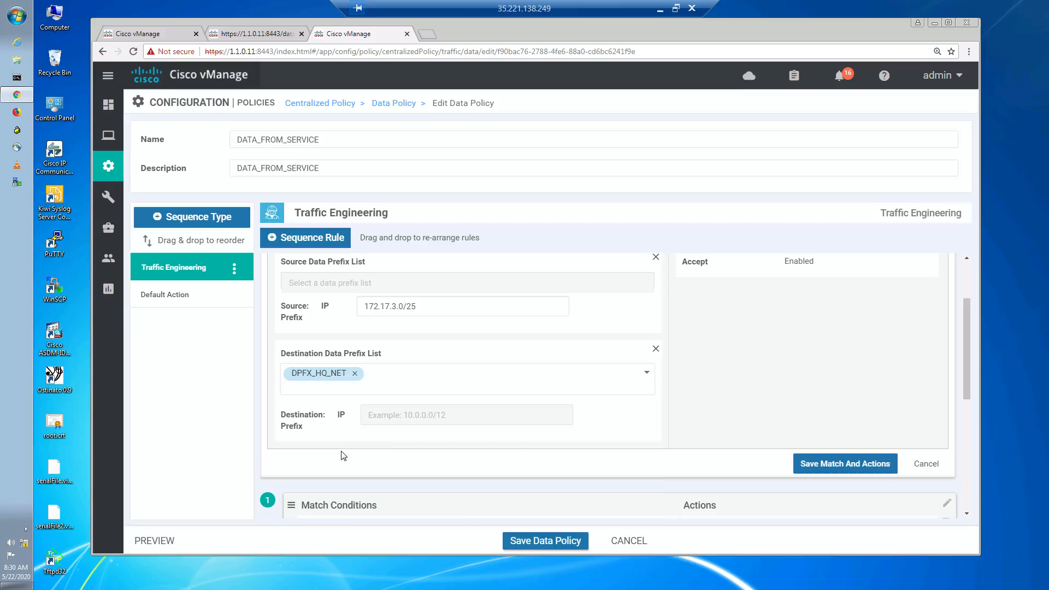
- Set the rule's action to accept with a Local TLOC list color of mpls
{"action": "scroll", "coordinate": [772, 376], "scroll_direction": "up", "scroll_amount": 2}
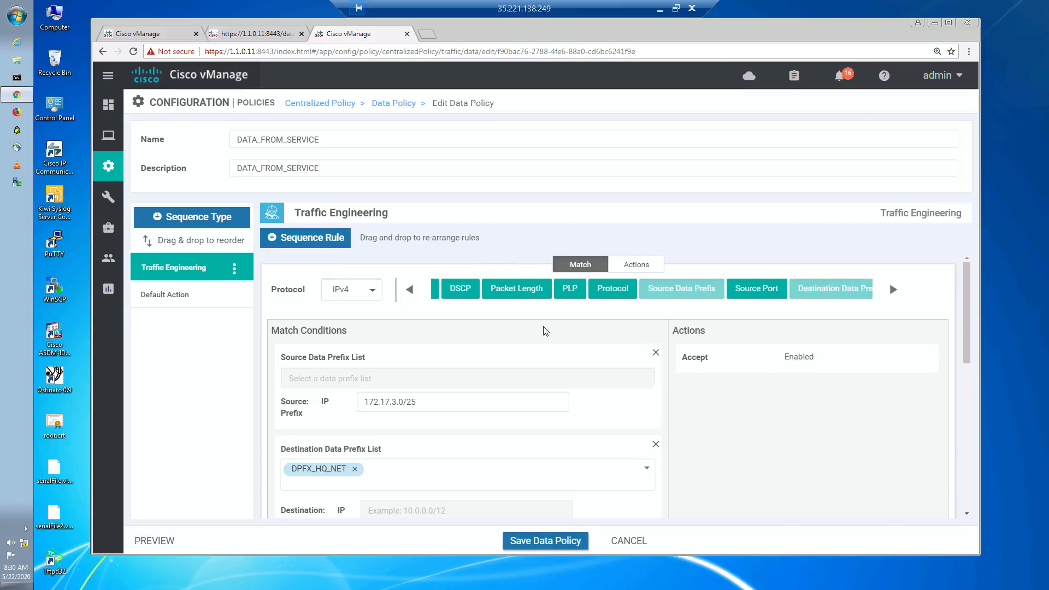
{"action": "left_click", "coordinate": [894, 290]}
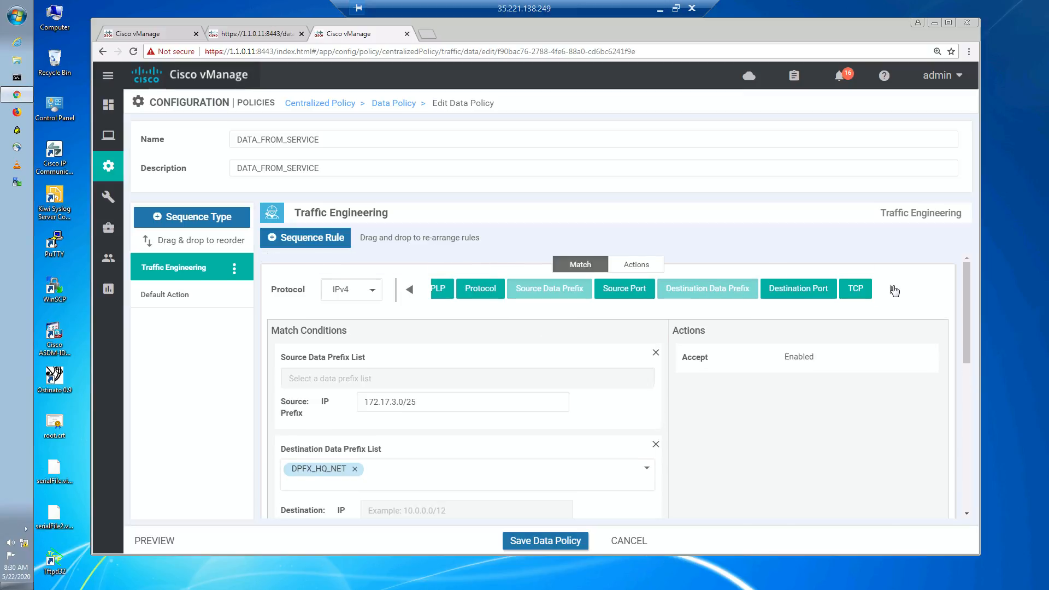
{"action": "left_click", "coordinate": [662, 268]}
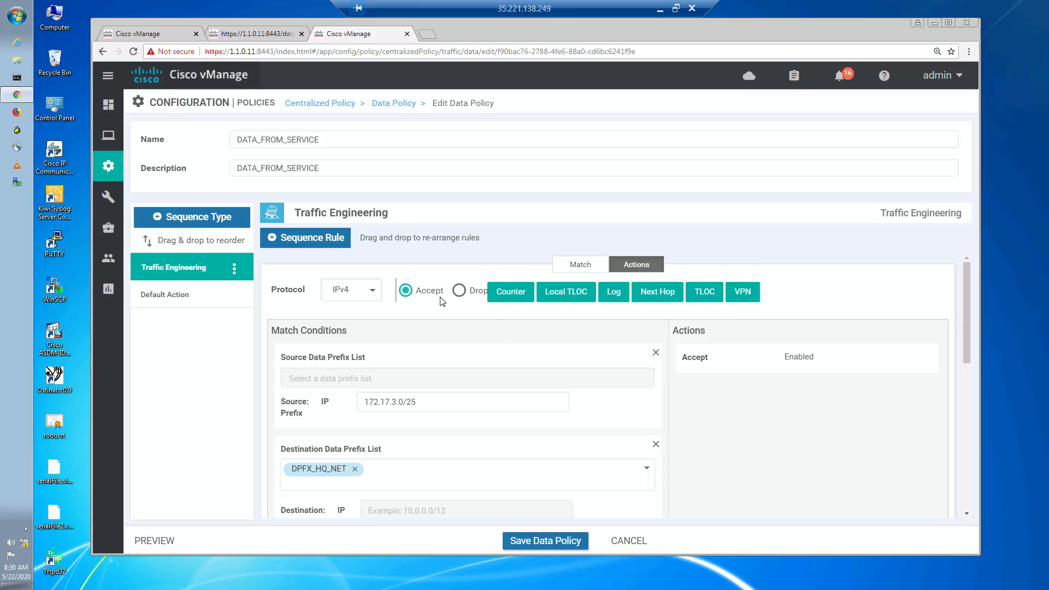
{"action": "left_click", "coordinate": [579, 296]}
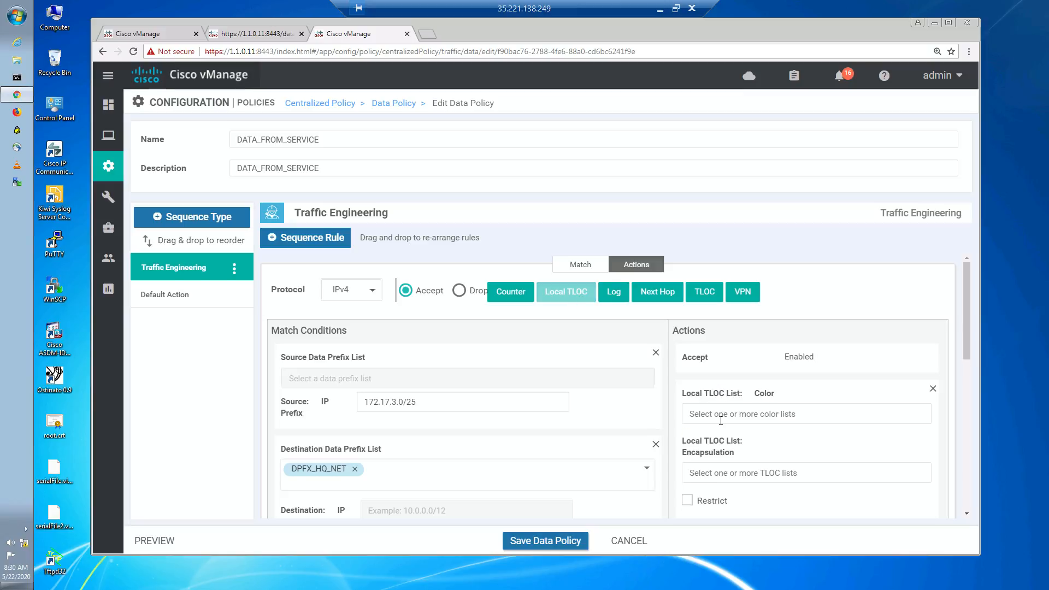
{"action": "left_click", "coordinate": [721, 418]}
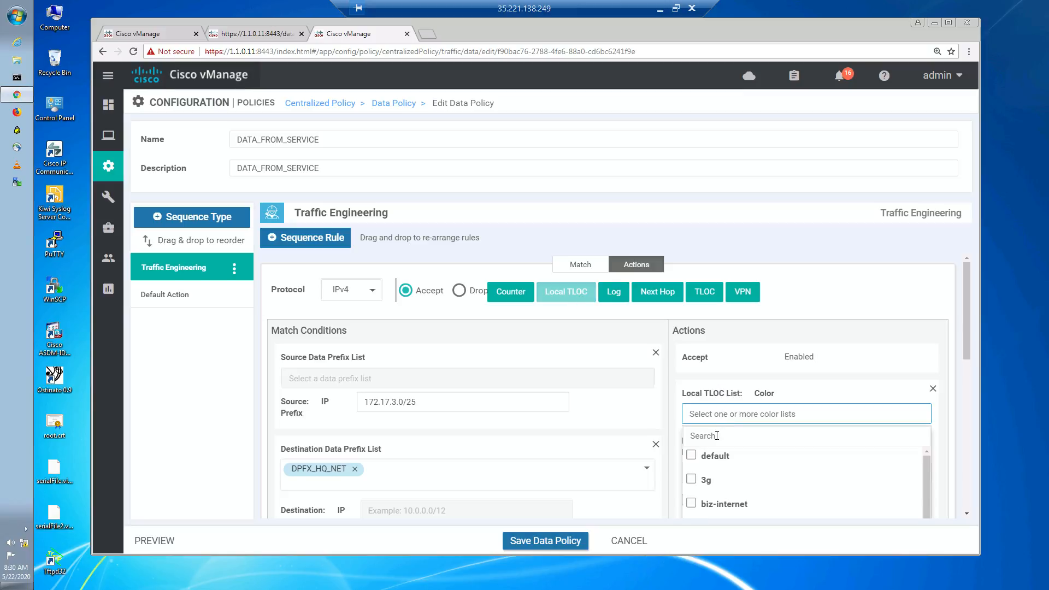
{"action": "left_click", "coordinate": [717, 435]}
{"action": "type", "text": "mpls"}
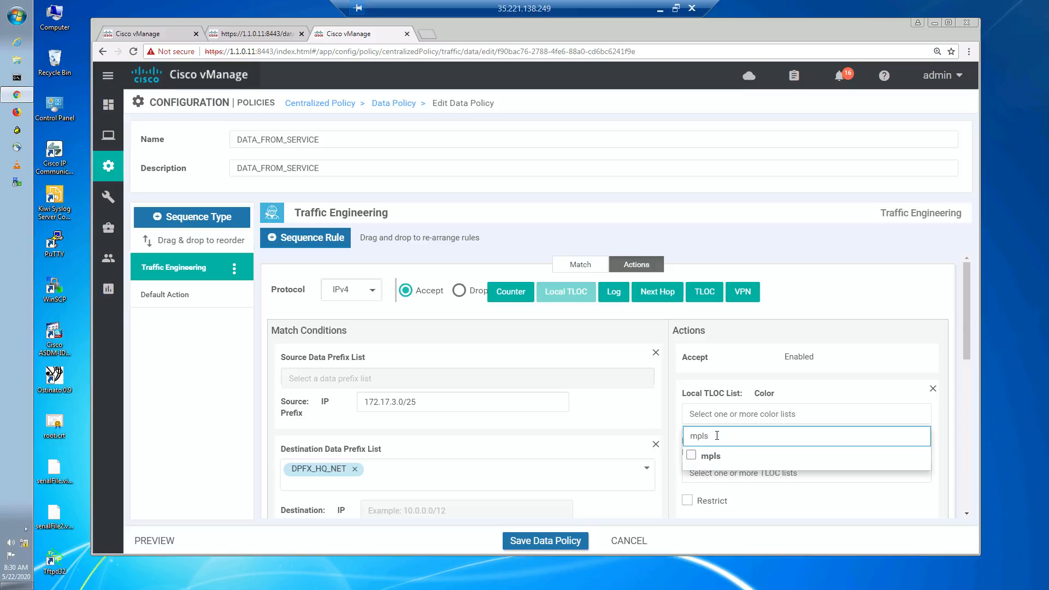
{"action": "left_click", "coordinate": [693, 457]}
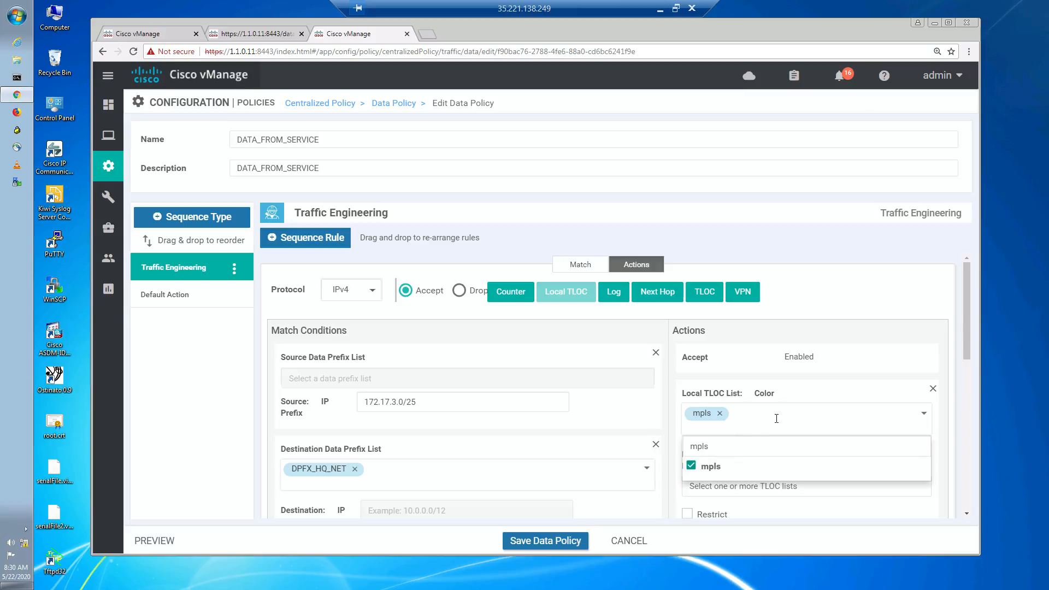
{"action": "left_click", "coordinate": [784, 382]}
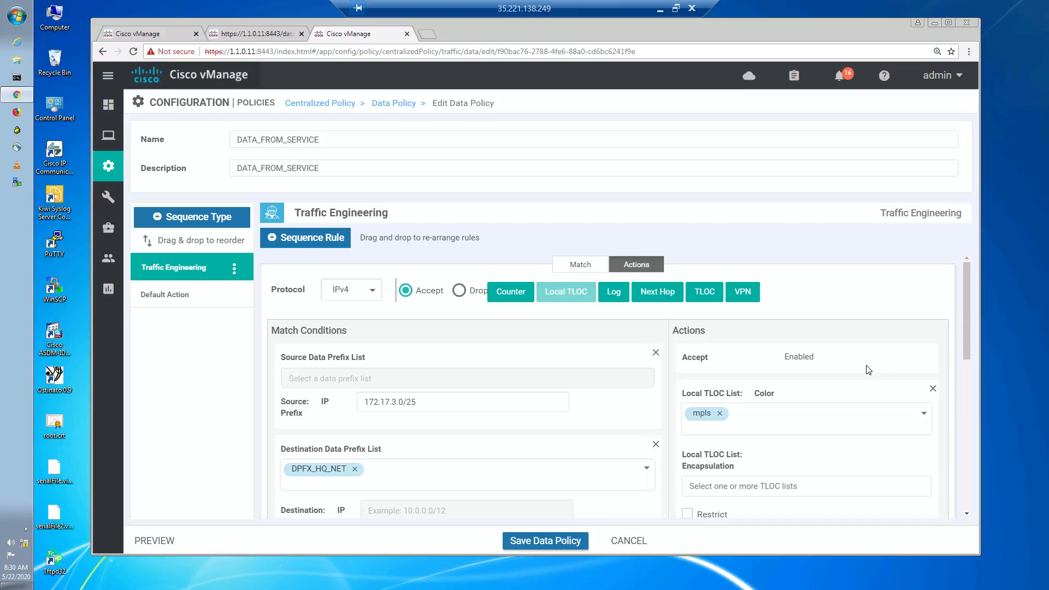
- Save the new sequence rule's match conditions and actions
{"action": "left_click_drag", "start_coordinate": [969, 354], "coordinate": [971, 382]}
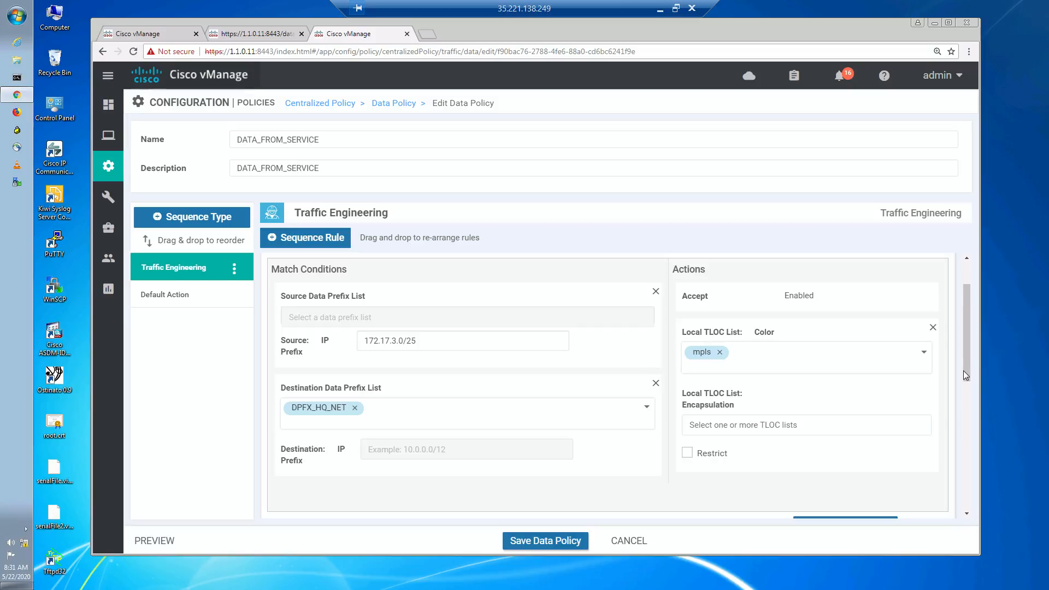
{"action": "scroll", "coordinate": [967, 393], "scroll_direction": "down", "scroll_amount": 1}
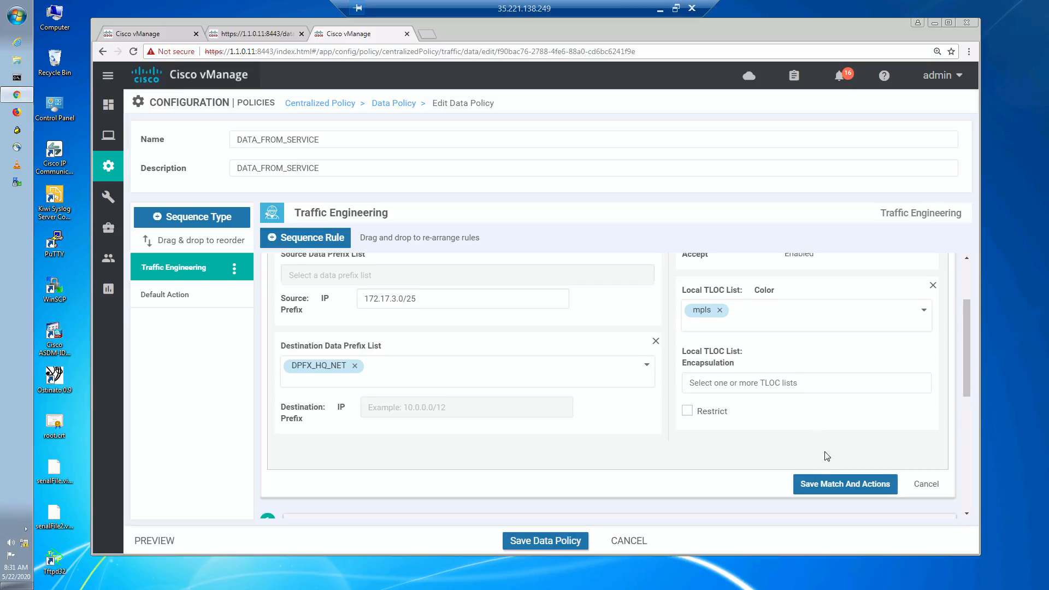
{"action": "left_click", "coordinate": [831, 486]}
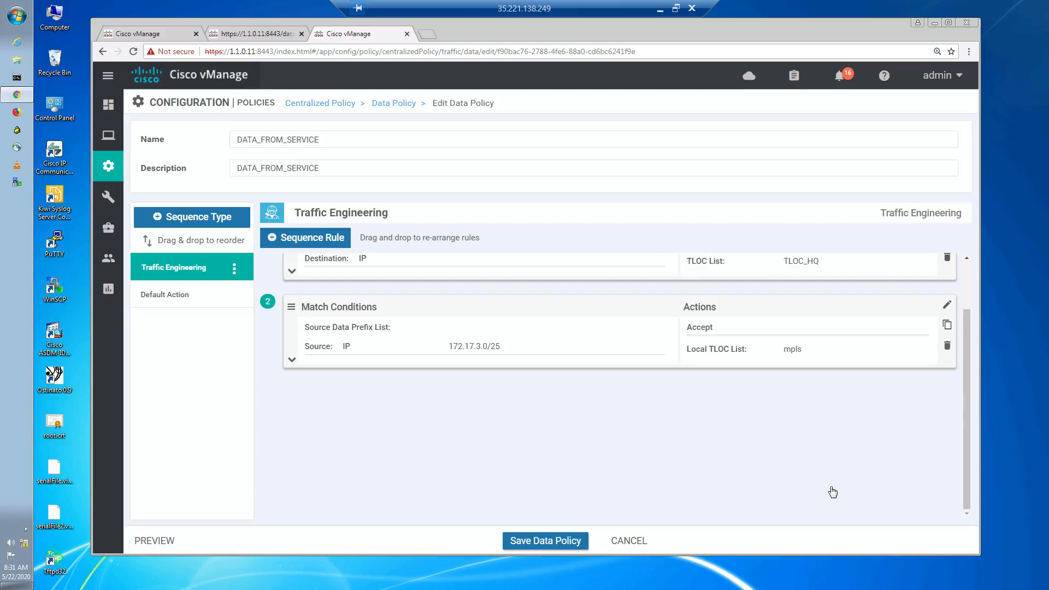
- Save the data policy, push the updated configuration to the vSMART controller and refresh the task status
{"action": "left_click", "coordinate": [563, 541]}
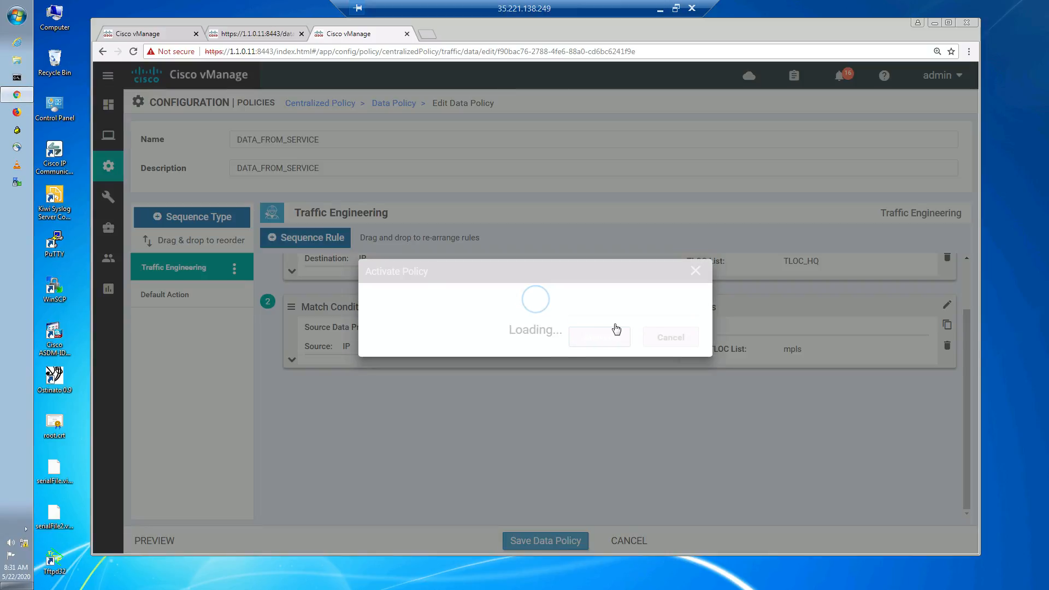
{"action": "left_click", "coordinate": [599, 359]}
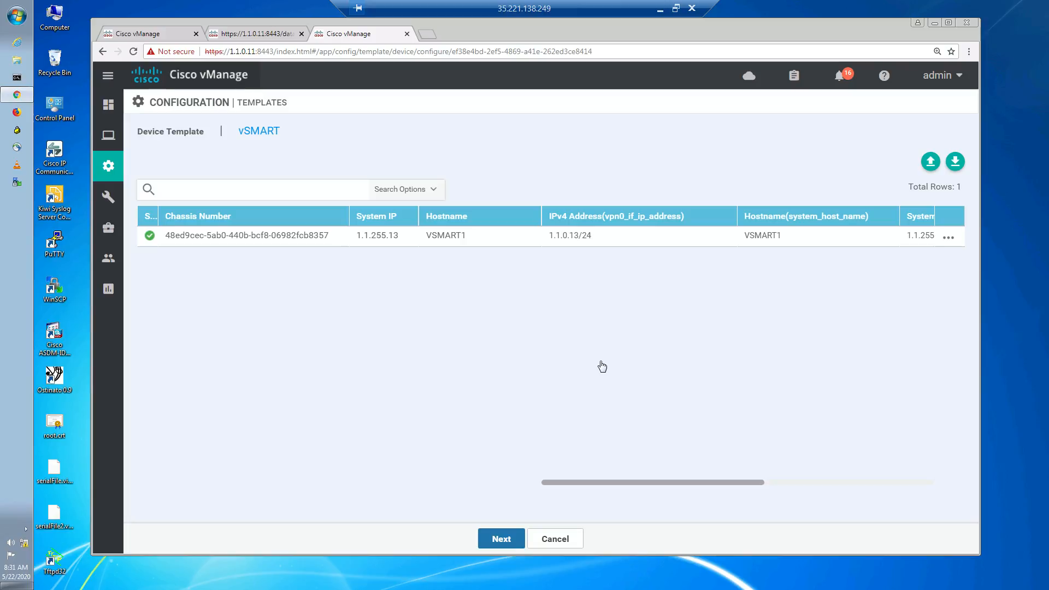
{"action": "left_click", "coordinate": [509, 541]}
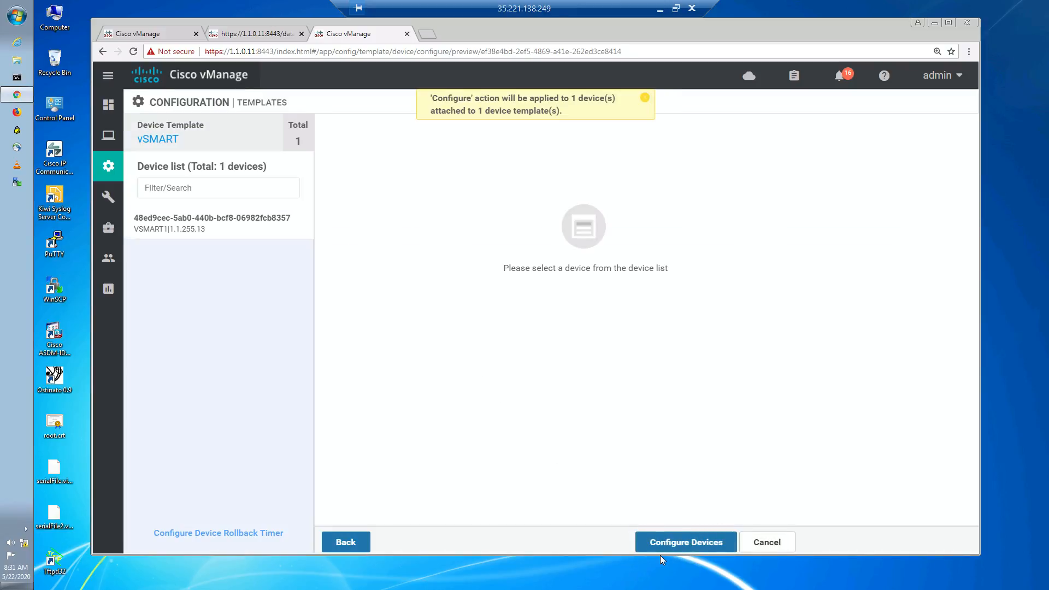
{"action": "left_click", "coordinate": [684, 544]}
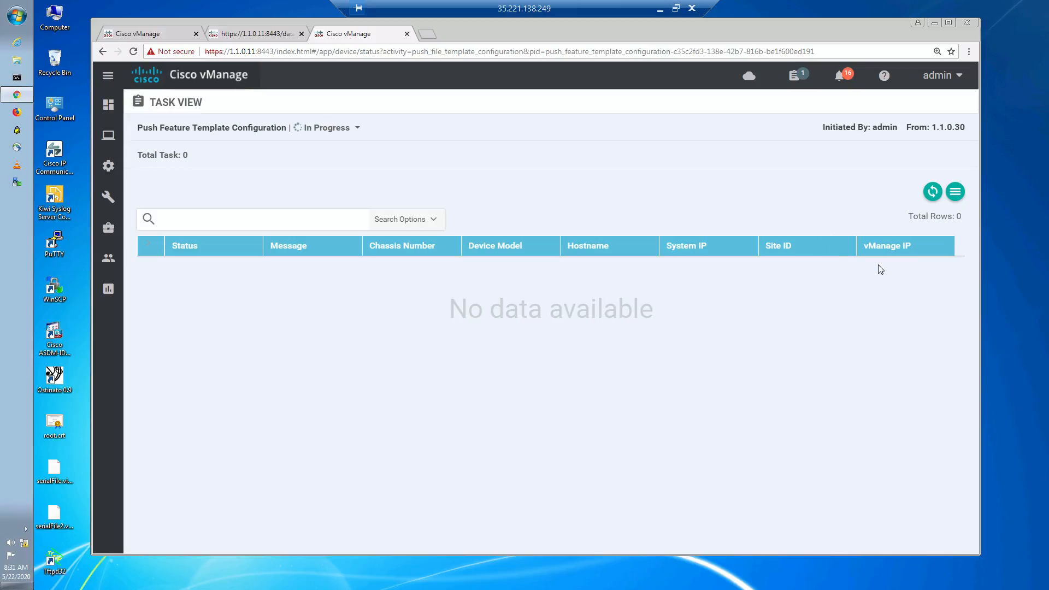
{"action": "left_click", "coordinate": [935, 193]}
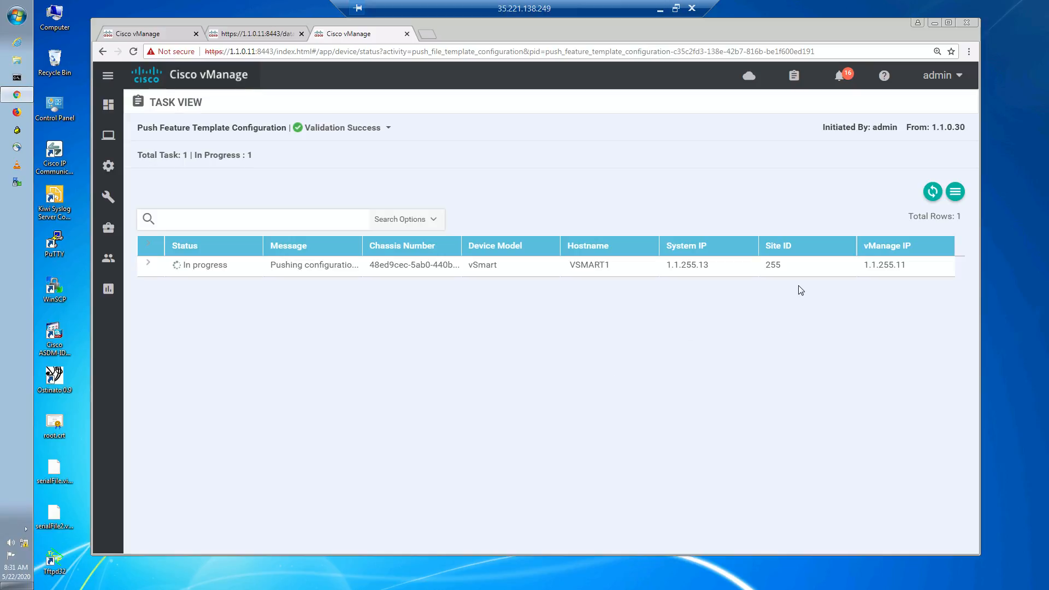
{"action": "left_click", "coordinate": [936, 197]}
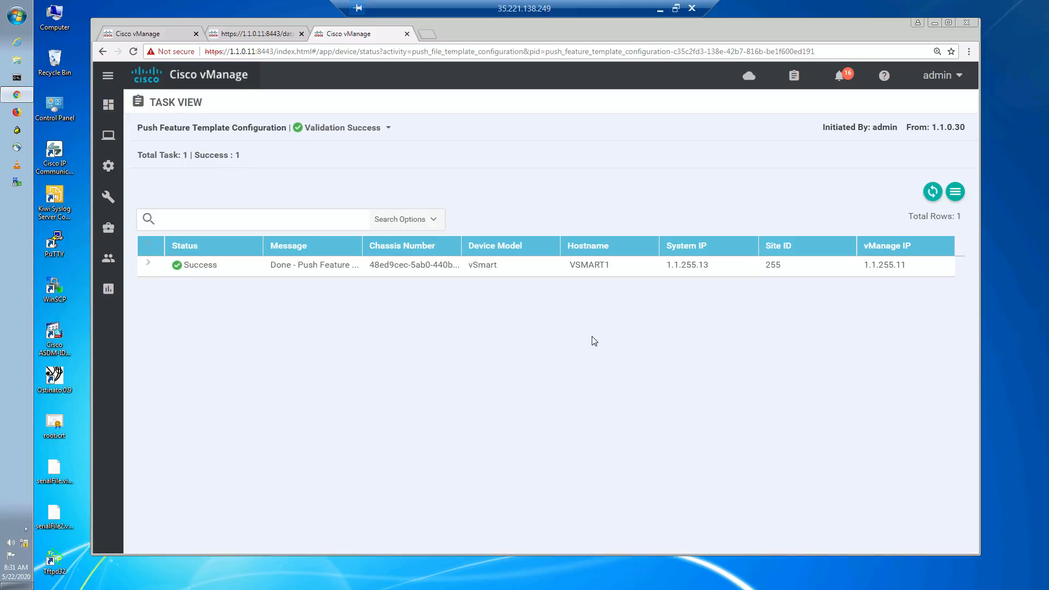
- Return to the flow simulation tab and rerun the simulation from BR3
{"action": "left_click", "coordinate": [162, 36]}
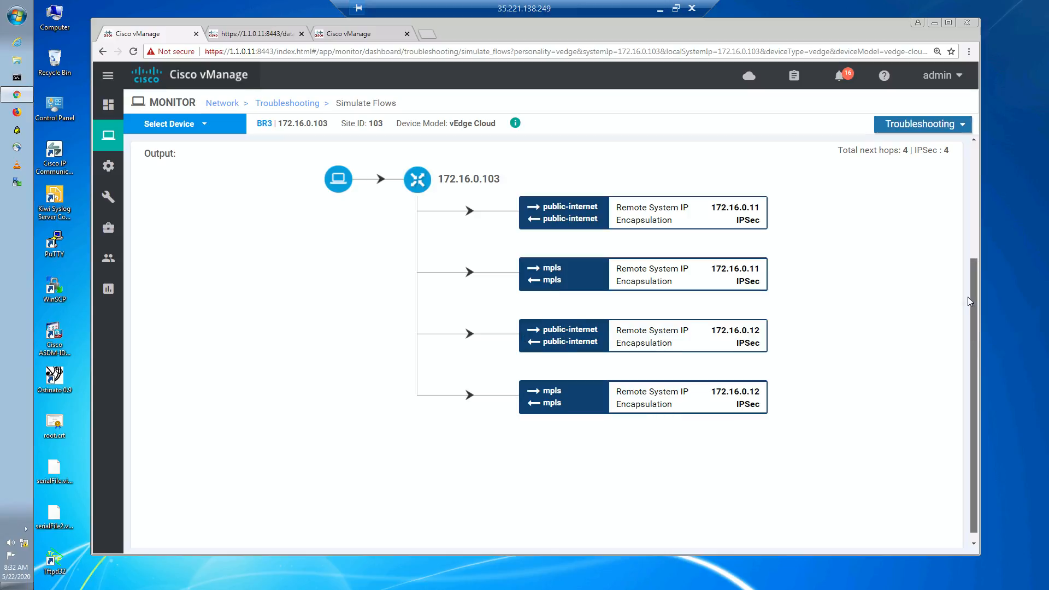
{"action": "scroll", "coordinate": [970, 301], "scroll_direction": "up", "scroll_amount": 3}
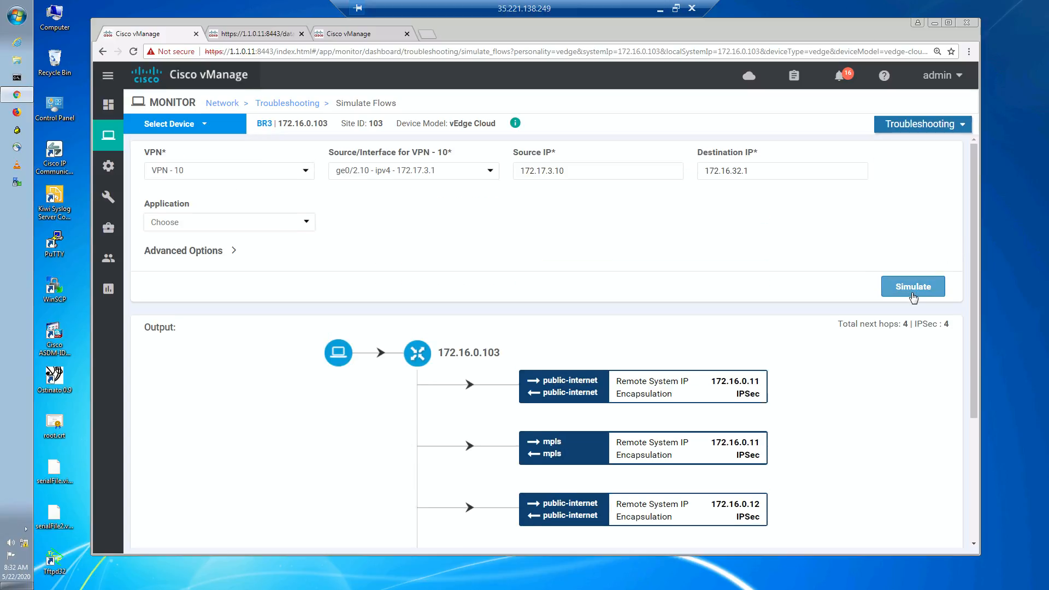
{"action": "left_click", "coordinate": [913, 288]}
{"action": "scroll", "coordinate": [885, 375], "scroll_direction": "down", "scroll_amount": 3}
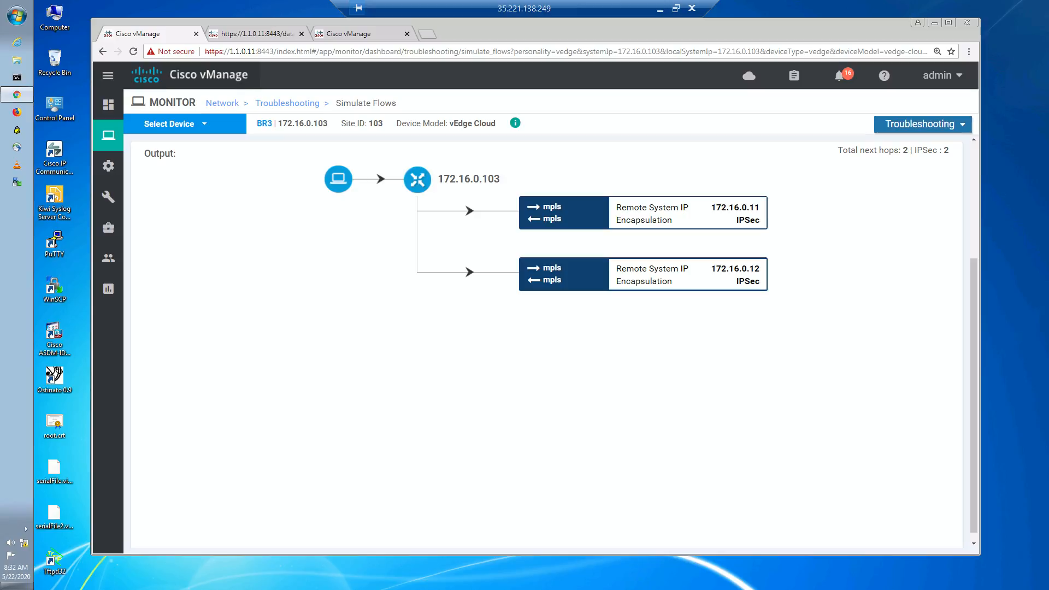
- Switch to Microsoft Whiteboard and draw red arrows beside "Limit access" and "DPI"
{"action": "left_click", "coordinate": [660, 8]}
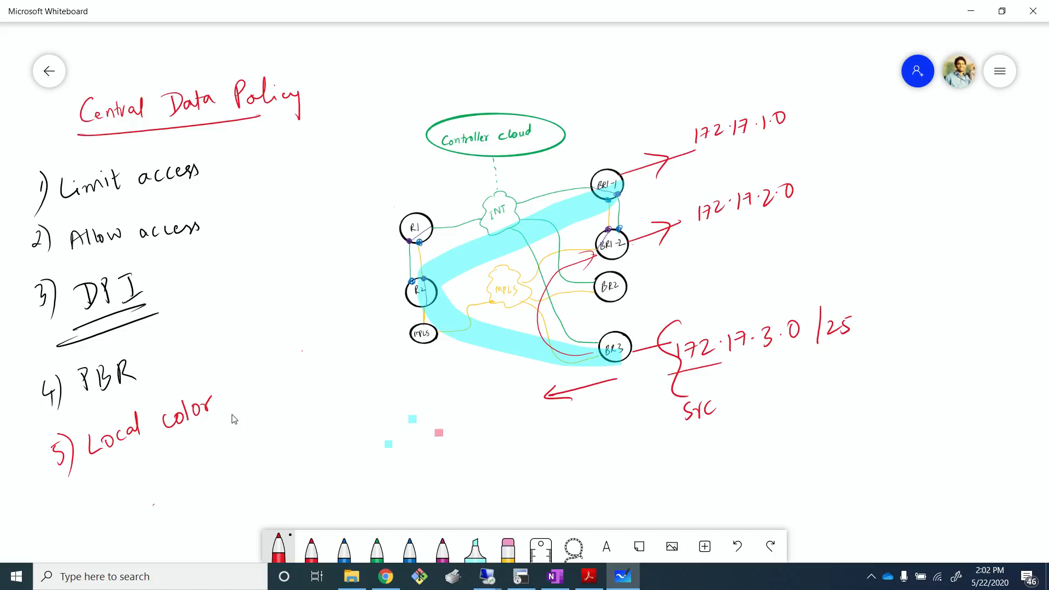
{"action": "left_click_drag", "start_coordinate": [205, 171], "coordinate": [241, 154]}
{"action": "left_click_drag", "start_coordinate": [229, 154], "coordinate": [234, 171]}
{"action": "left_click_drag", "start_coordinate": [152, 291], "coordinate": [189, 282]}
{"action": "left_click_drag", "start_coordinate": [171, 278], "coordinate": [181, 297]}
- Underline "Local color" and mark red crosses on the diagram paths near R4 and BR3
{"action": "mouse_move", "coordinate": [91, 462]}
{"action": "left_mouse_down"}
{"action": "mouse_move", "coordinate": [208, 425]}
{"action": "mouse_move", "coordinate": [181, 440]}
{"action": "left_mouse_up"}
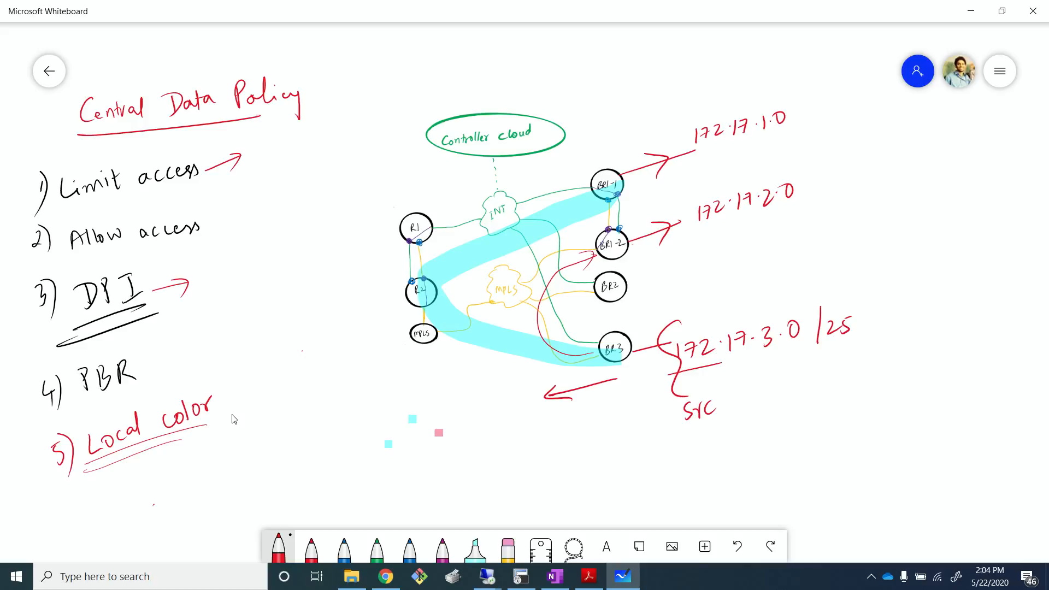
{"action": "mouse_move", "coordinate": [452, 300]}
{"action": "left_mouse_down"}
{"action": "mouse_move", "coordinate": [471, 320]}
{"action": "mouse_move", "coordinate": [445, 338]}
{"action": "left_mouse_up"}
{"action": "mouse_move", "coordinate": [554, 338]}
{"action": "left_mouse_down"}
{"action": "mouse_move", "coordinate": [565, 355]}
{"action": "mouse_move", "coordinate": [553, 361]}
{"action": "left_mouse_up"}
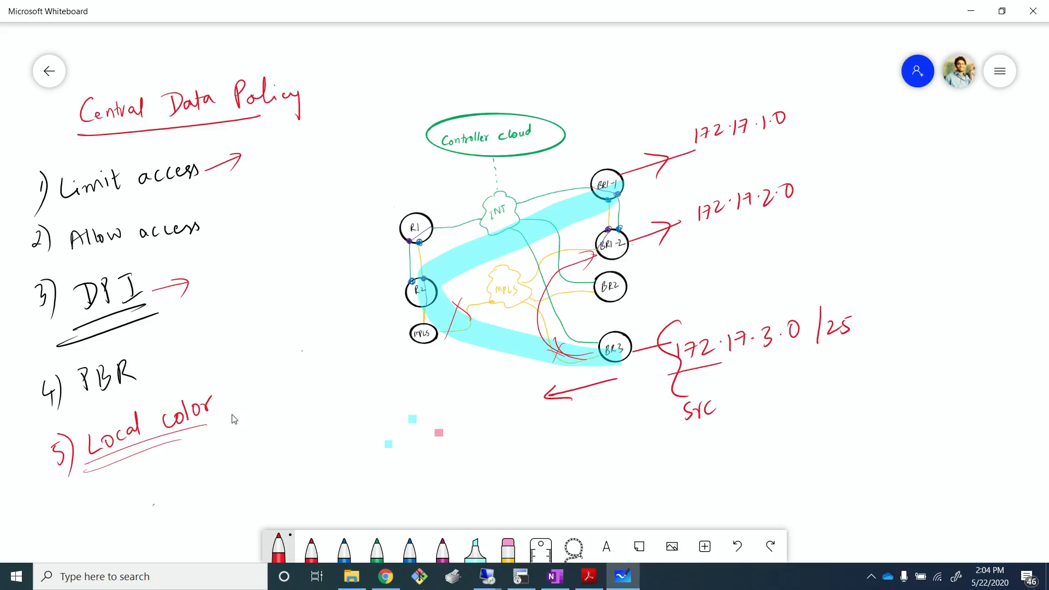